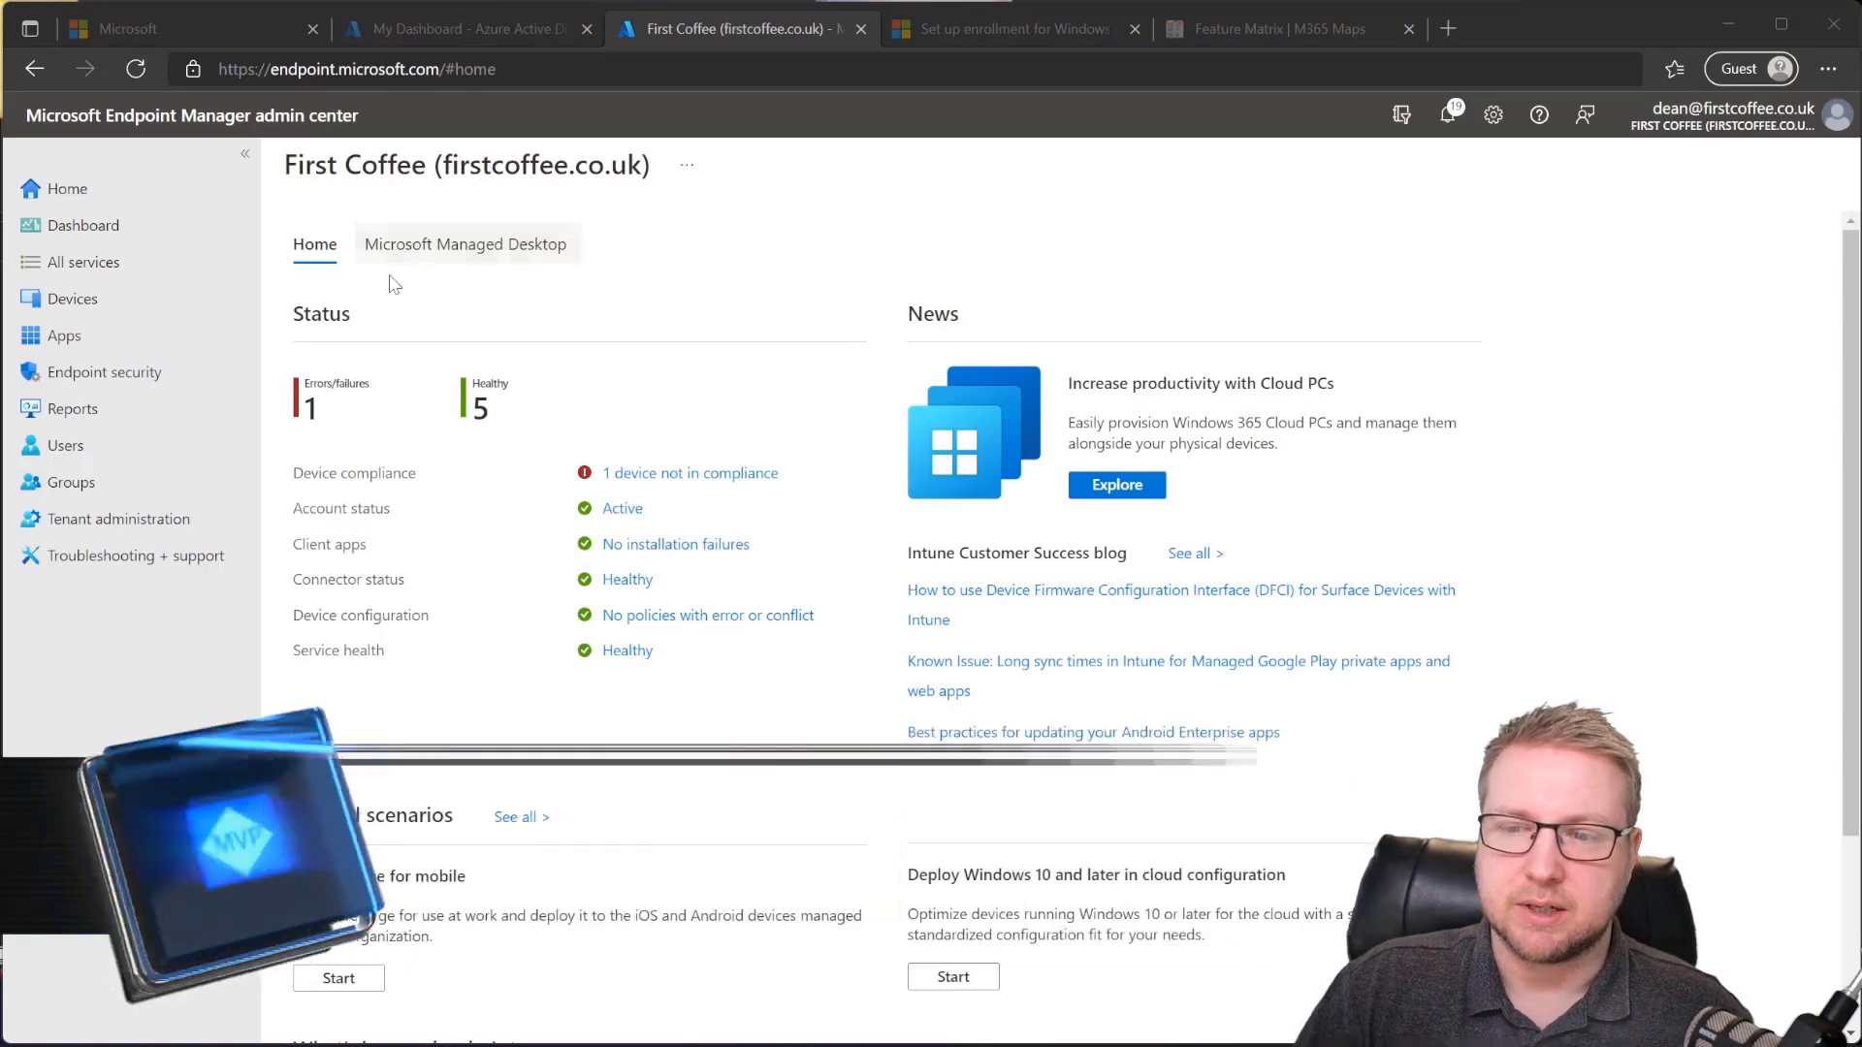
Step: Navigate from Devices to the Enroll devices page for Windows enrollment
{"action": "left_click", "coordinate": [179, 301]}
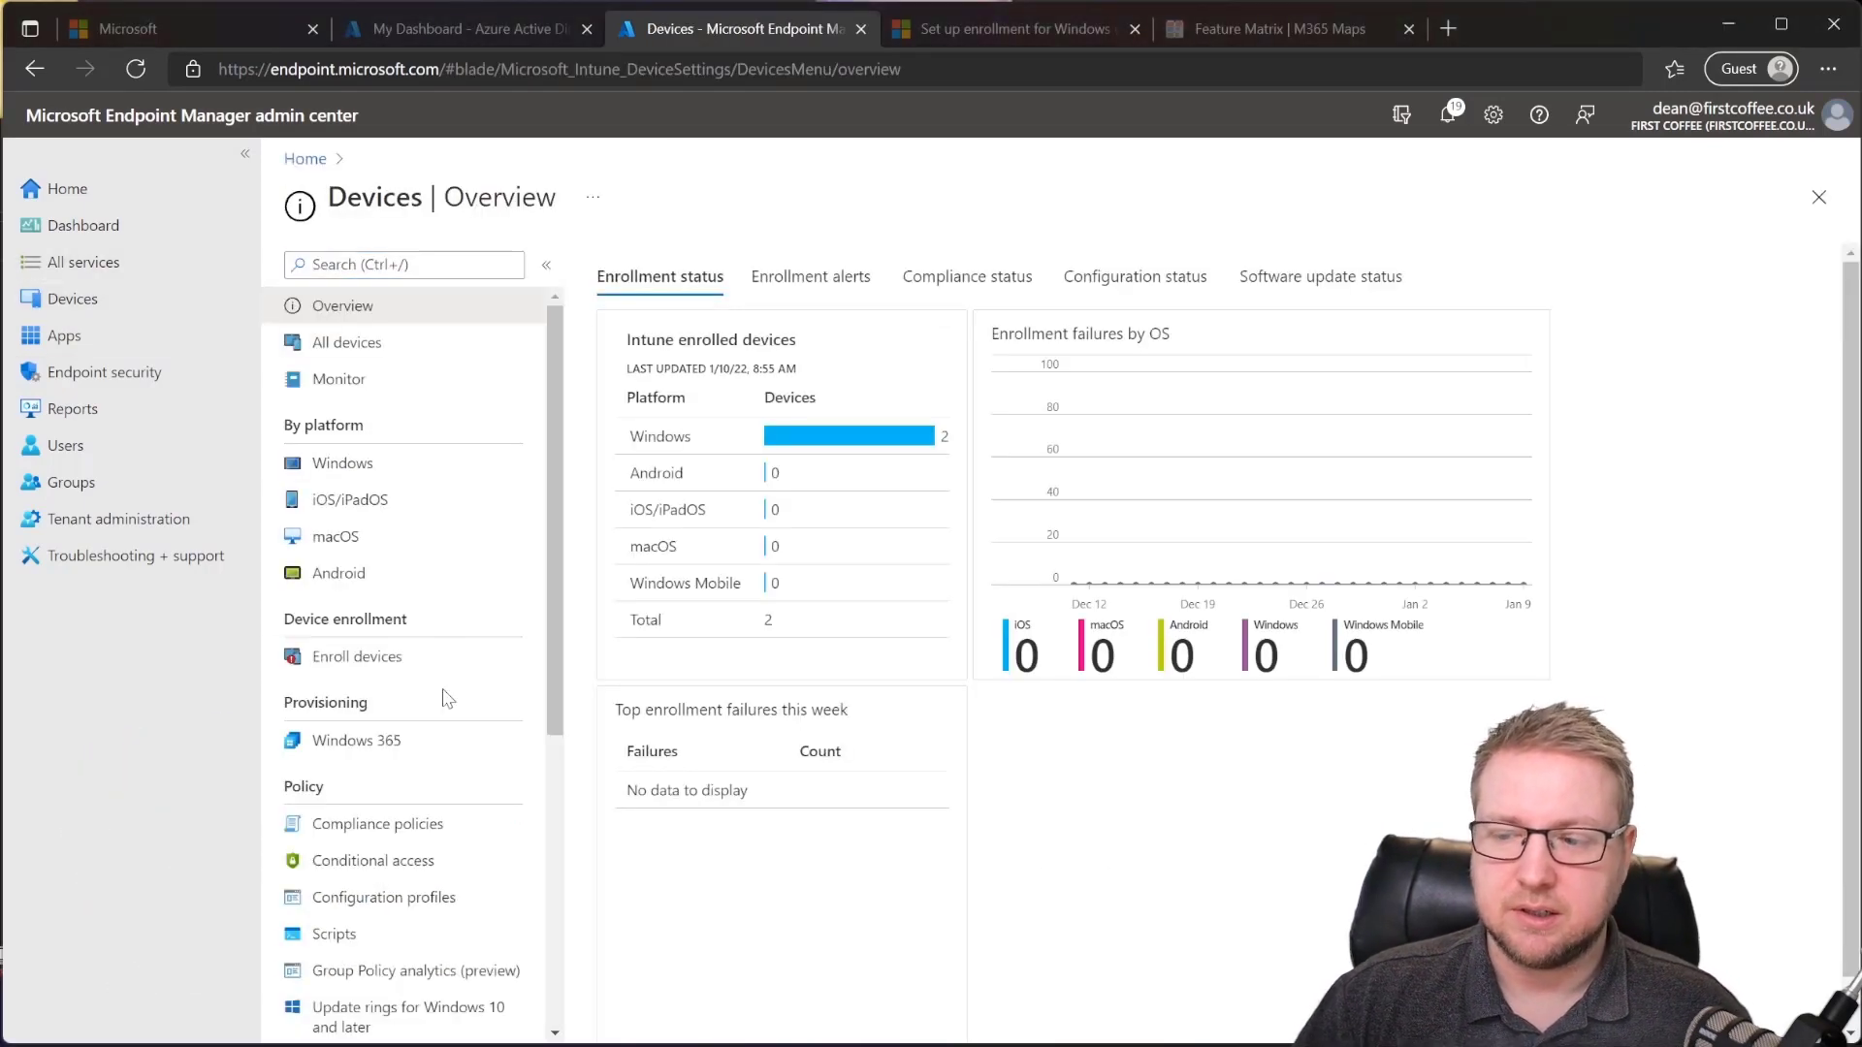
{"action": "scroll", "coordinate": [426, 708], "scroll_direction": "down", "scroll_amount": 3}
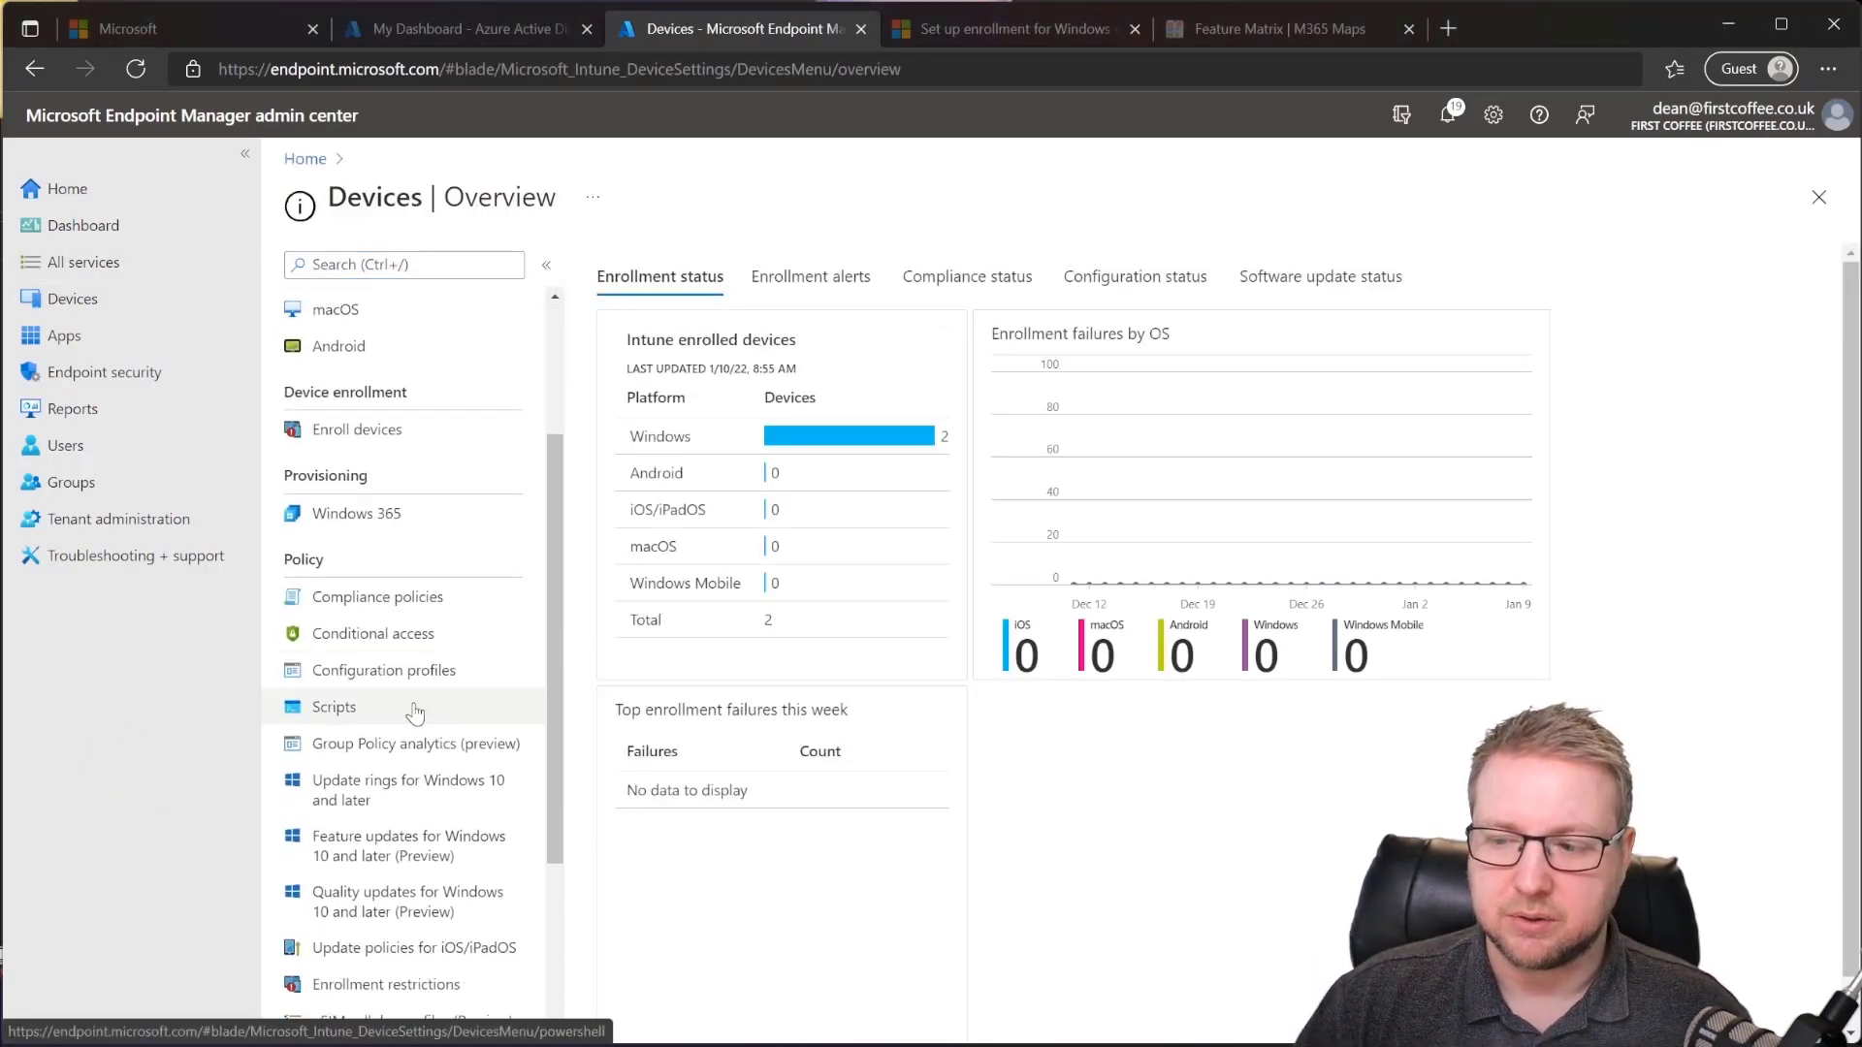
{"action": "left_click", "coordinate": [412, 429]}
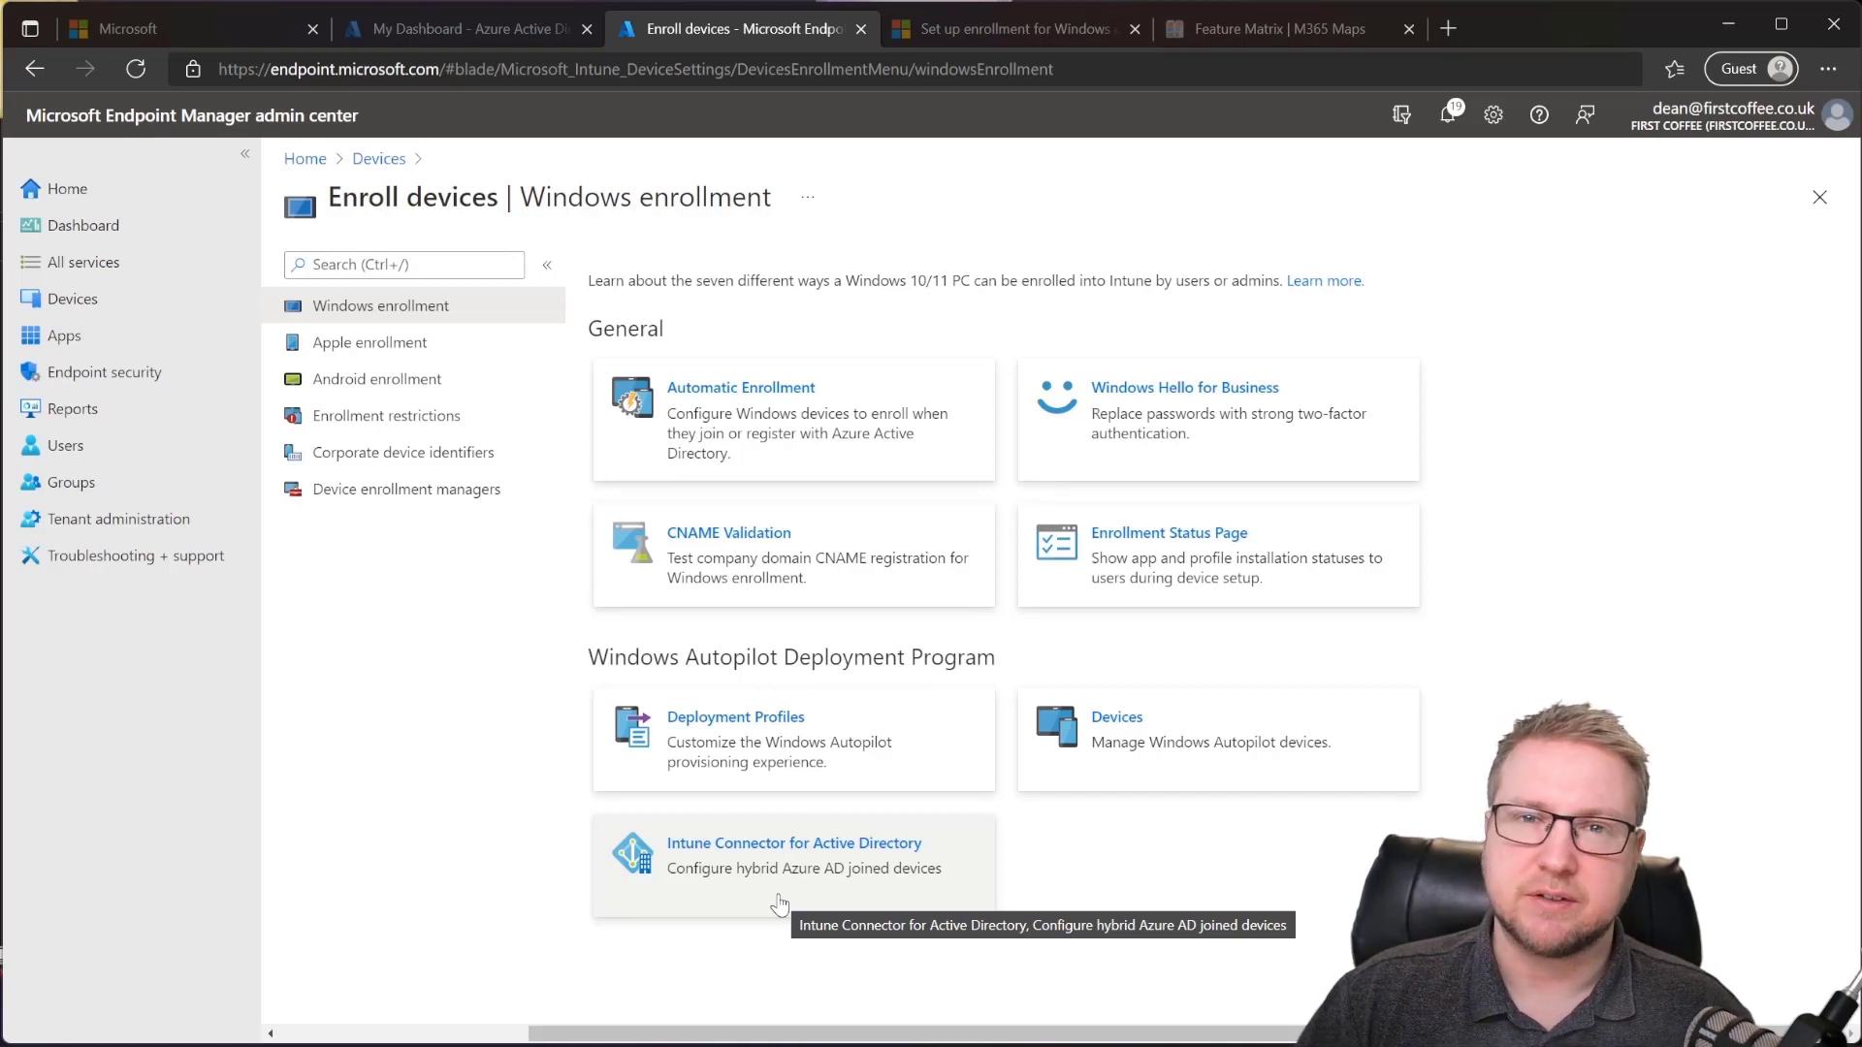
Step: Open the Deployment Profiles list under Windows Autopilot Deployment Program
{"action": "left_click", "coordinate": [818, 760]}
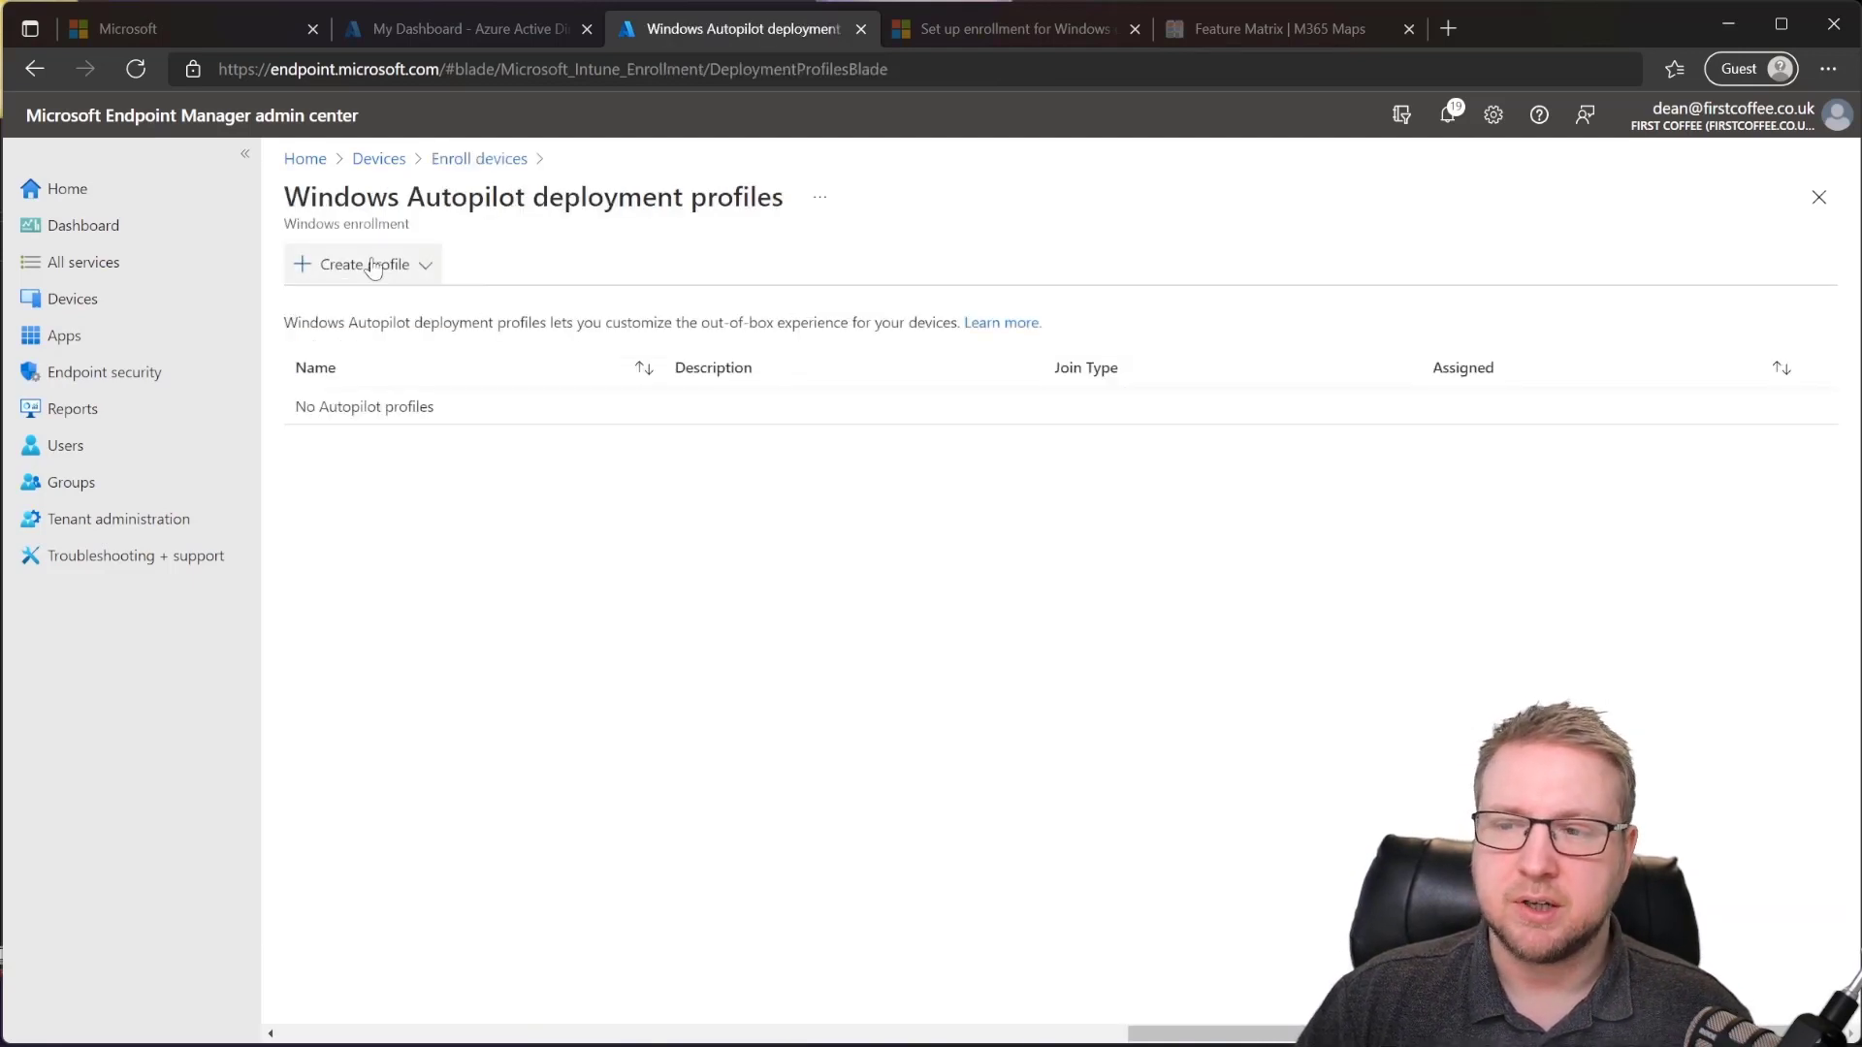
Step: Start a new Autopilot deployment profile for Windows PC
{"action": "left_click", "coordinate": [420, 273]}
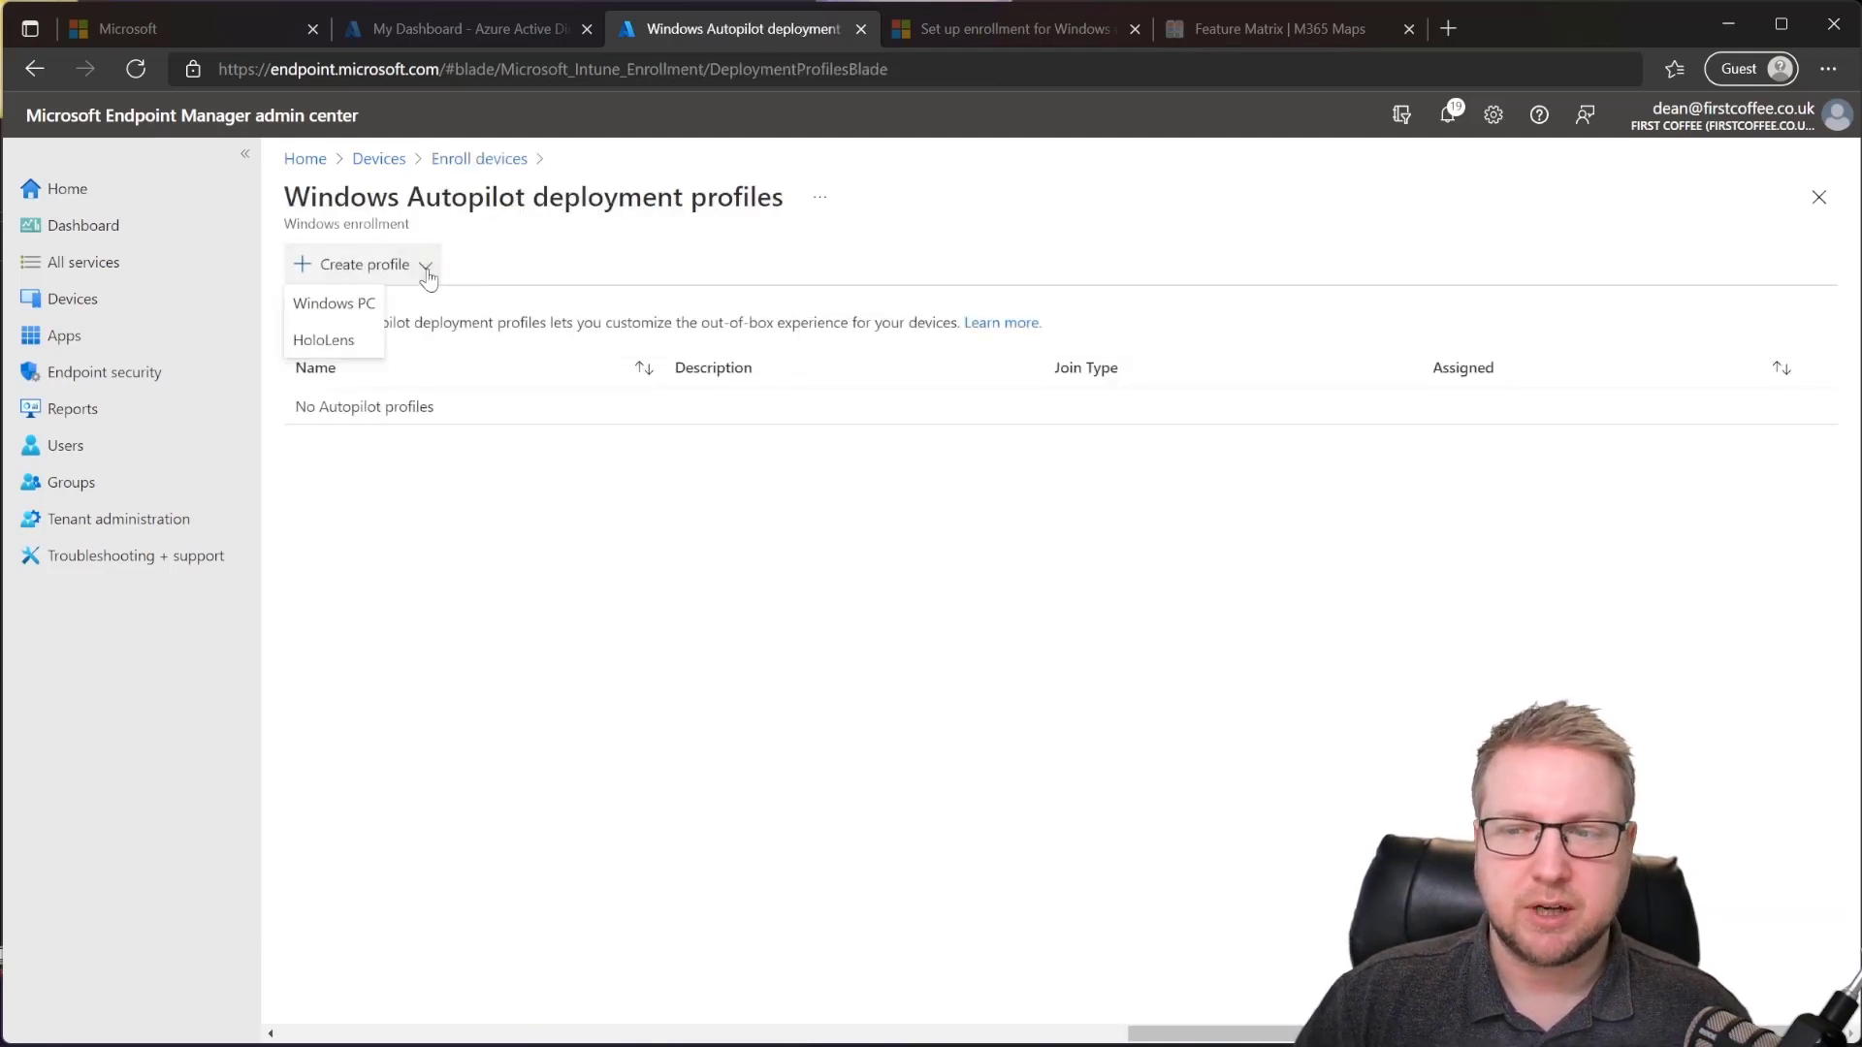
{"action": "left_click", "coordinate": [362, 310]}
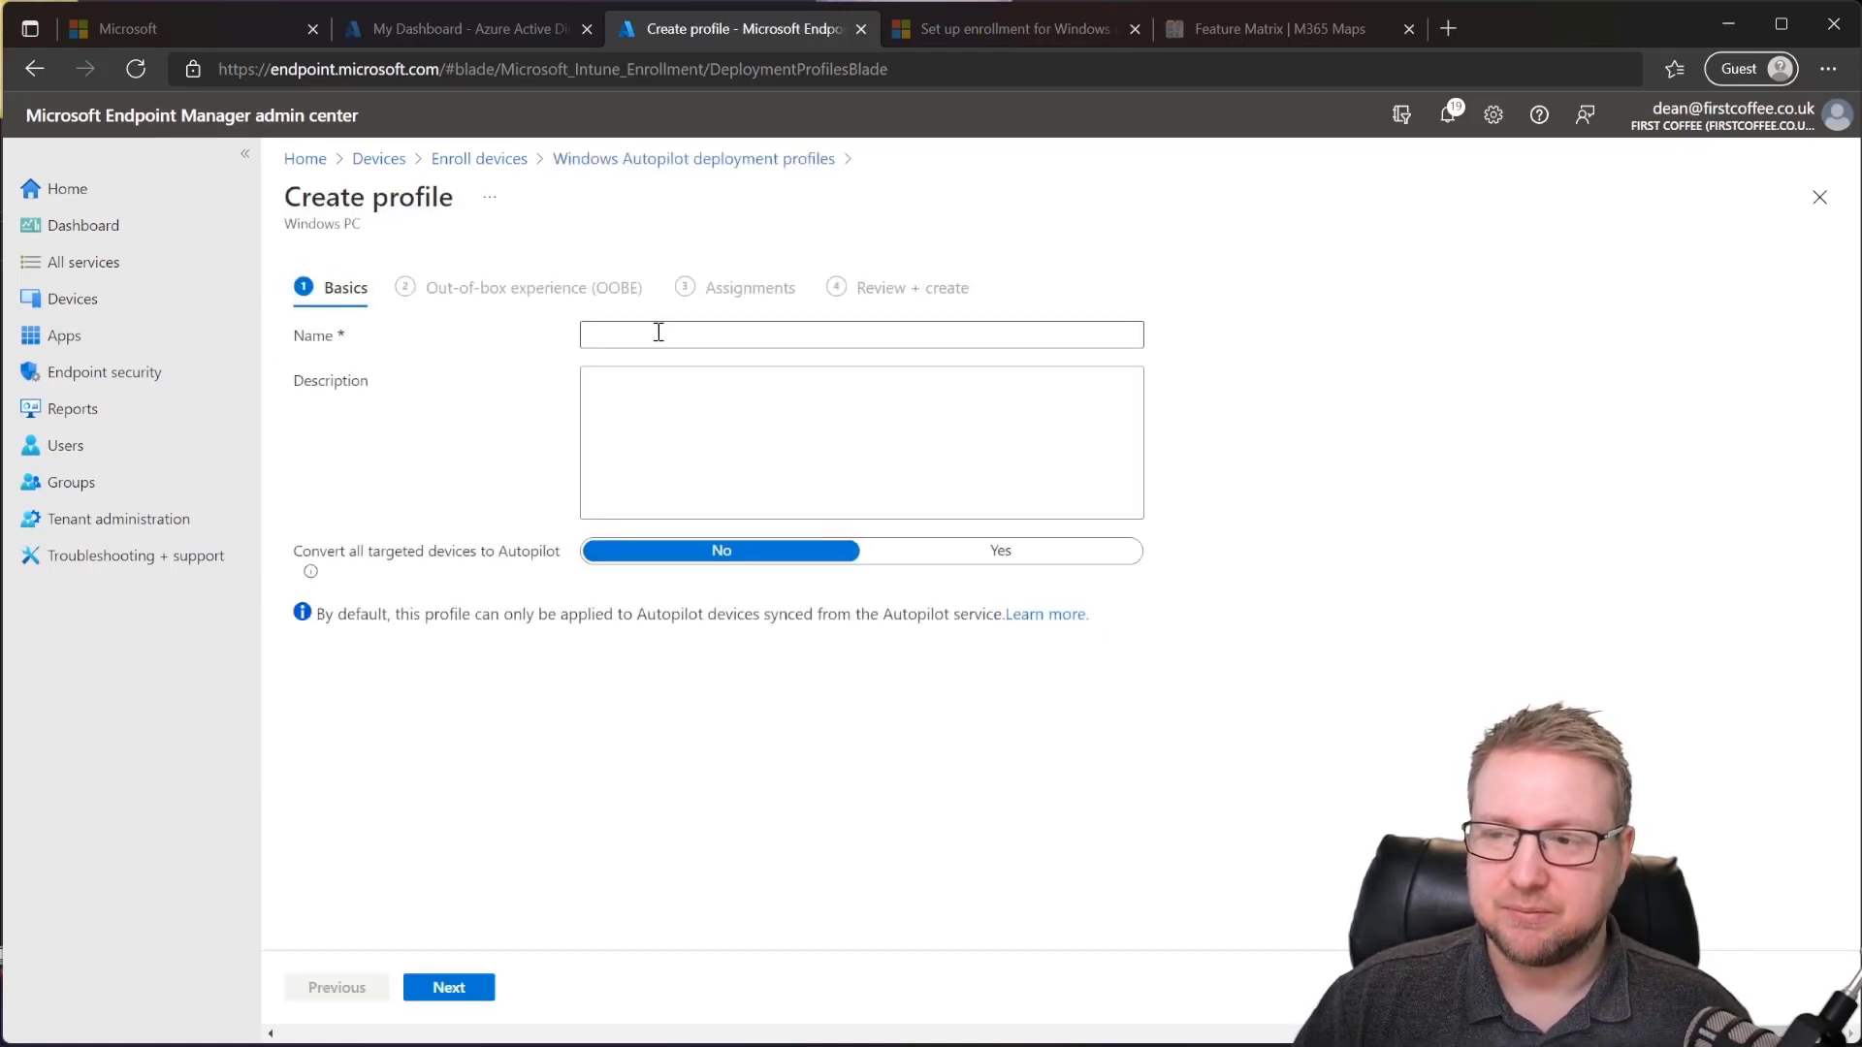
Step: Enter 'User Driven Autopilot' as the profile name
{"action": "left_click", "coordinate": [659, 335]}
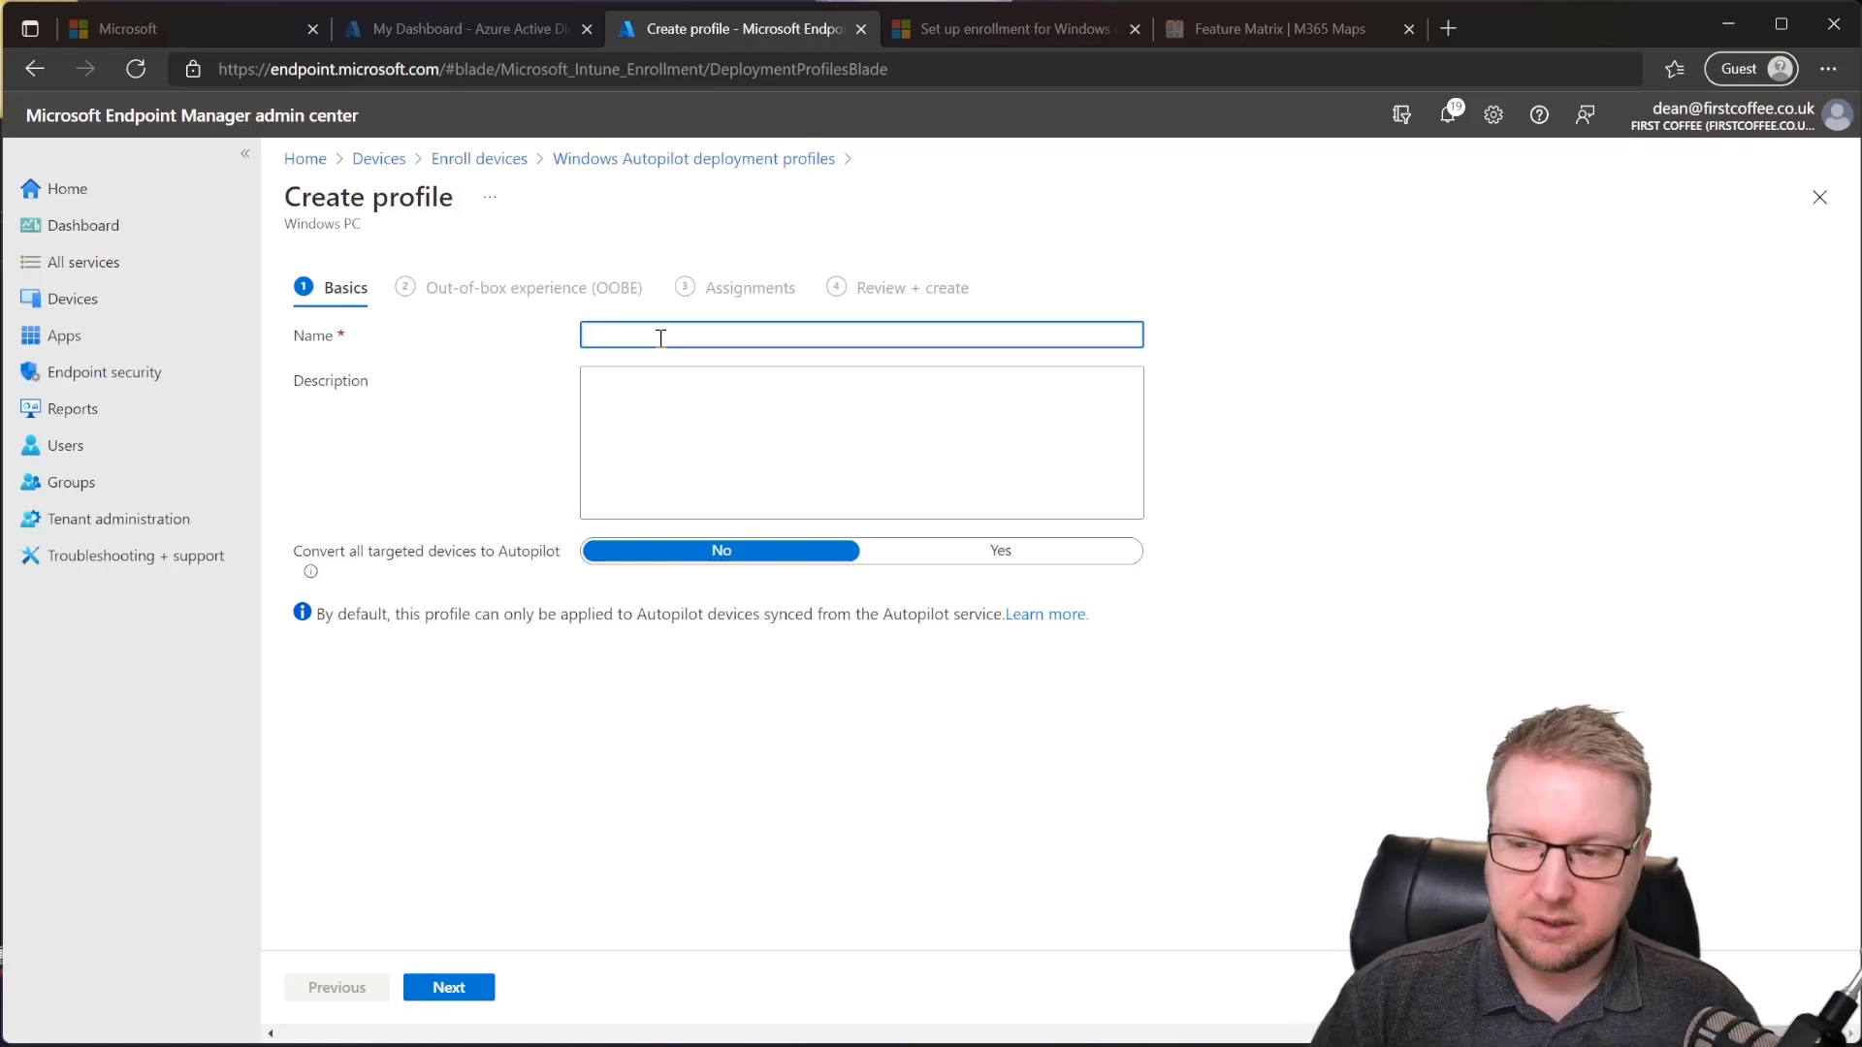
{"action": "type", "text": "U"}
{"action": "key", "text": "BackSpace"}
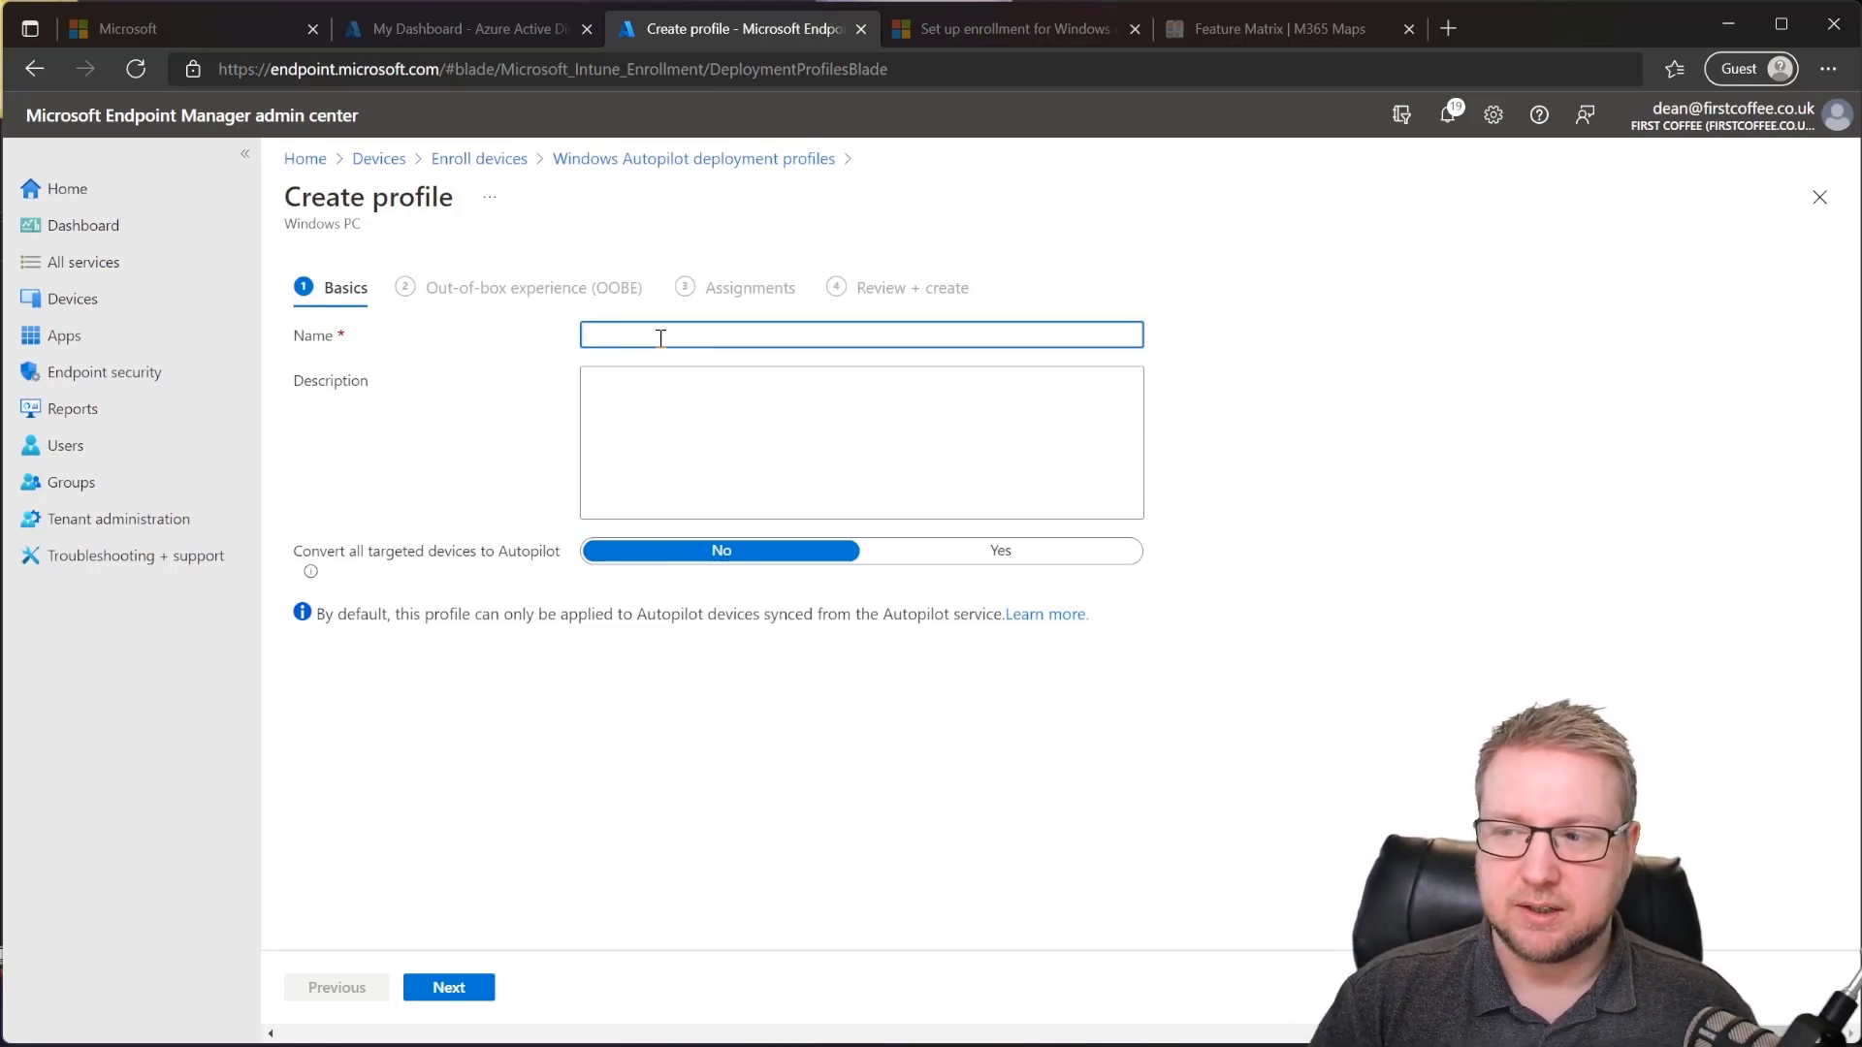
{"action": "type", "text": "Use"}
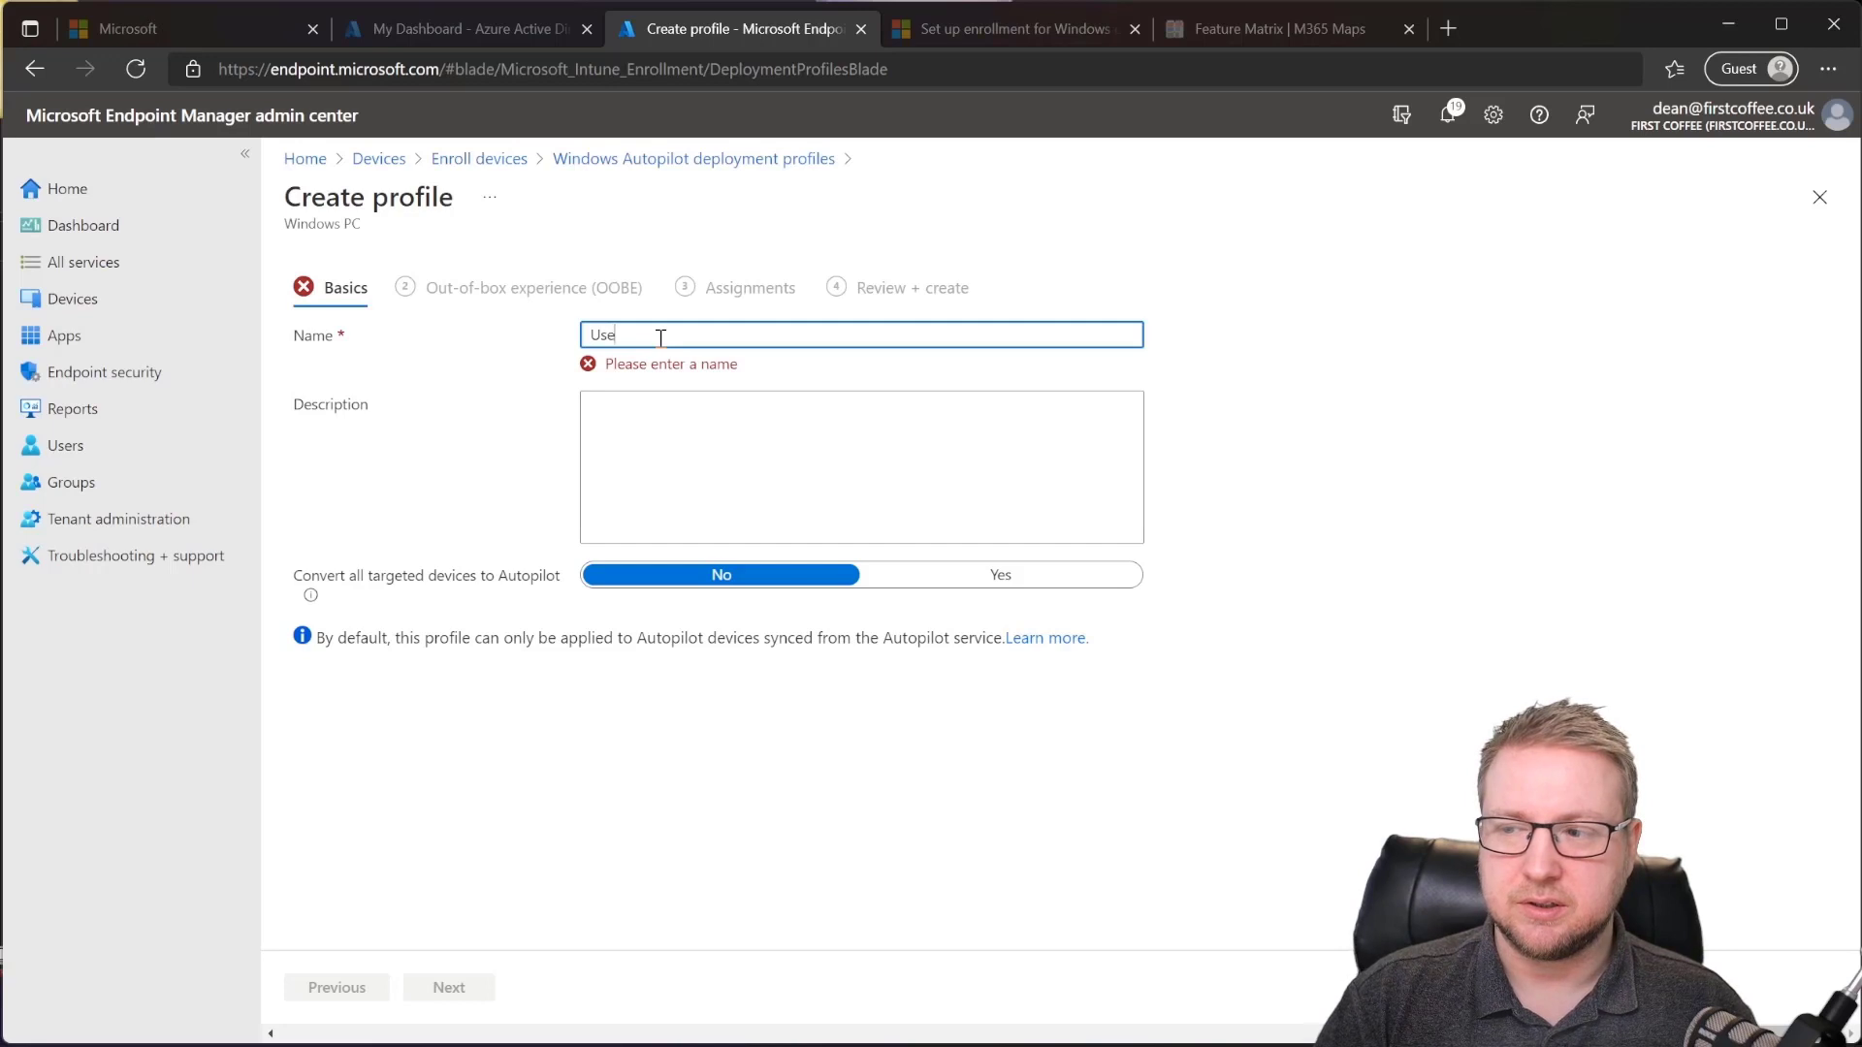
{"action": "type", "text": "r Driven Autopilot"}
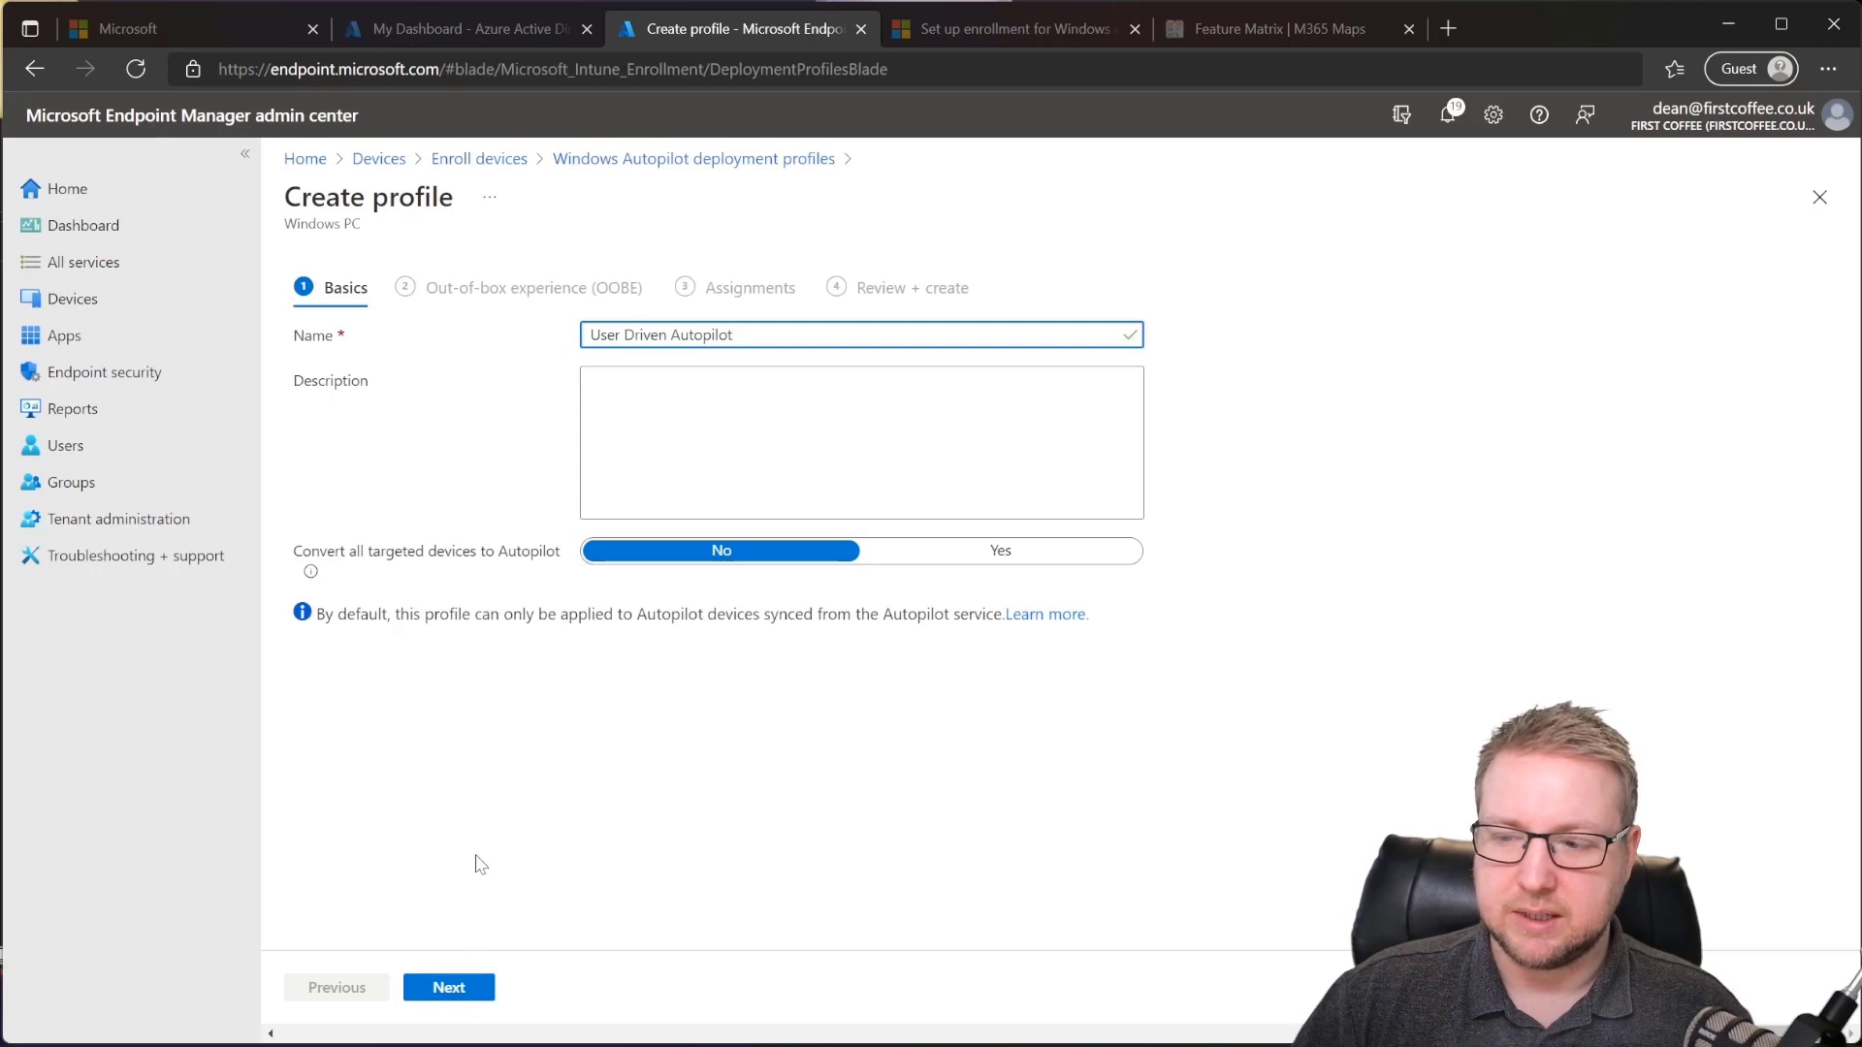
Step: Advance to the OOBE step and review the User-Driven and Azure AD joined settings
{"action": "left_click", "coordinate": [476, 997]}
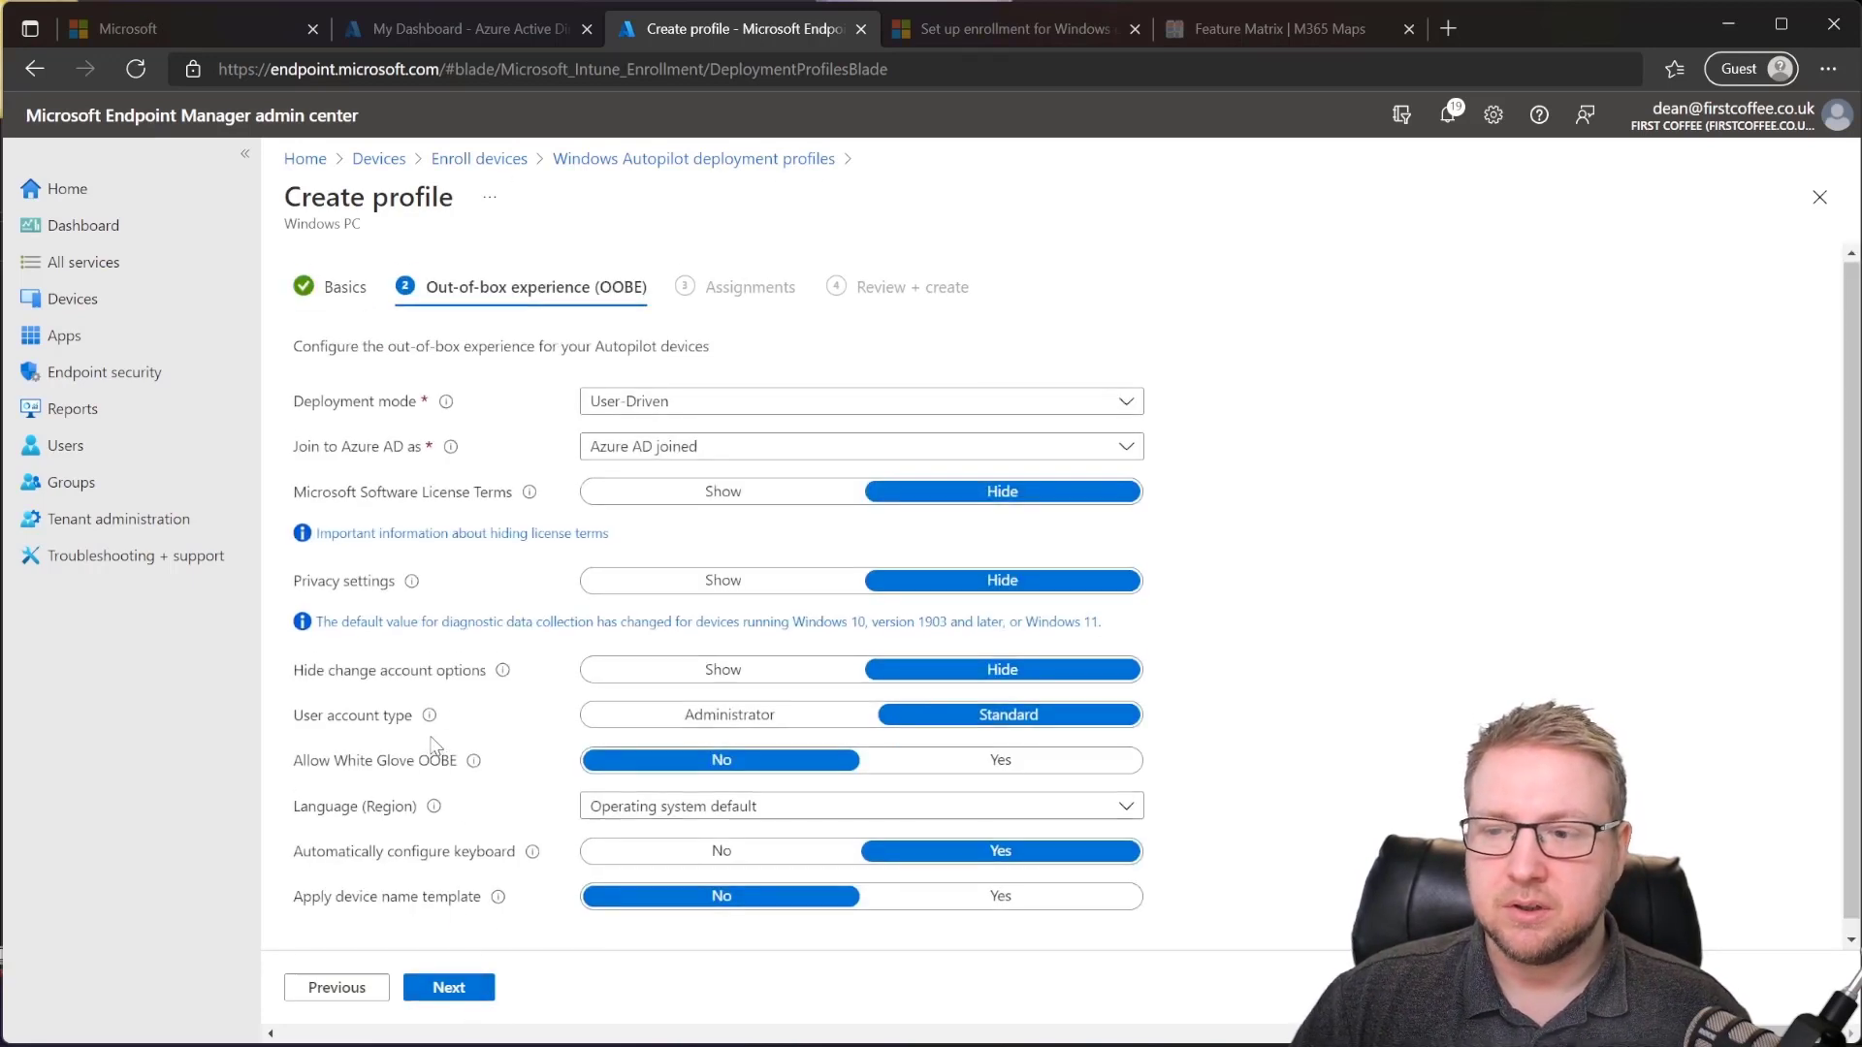
{"action": "scroll", "coordinate": [432, 738], "scroll_direction": "down", "scroll_amount": 1}
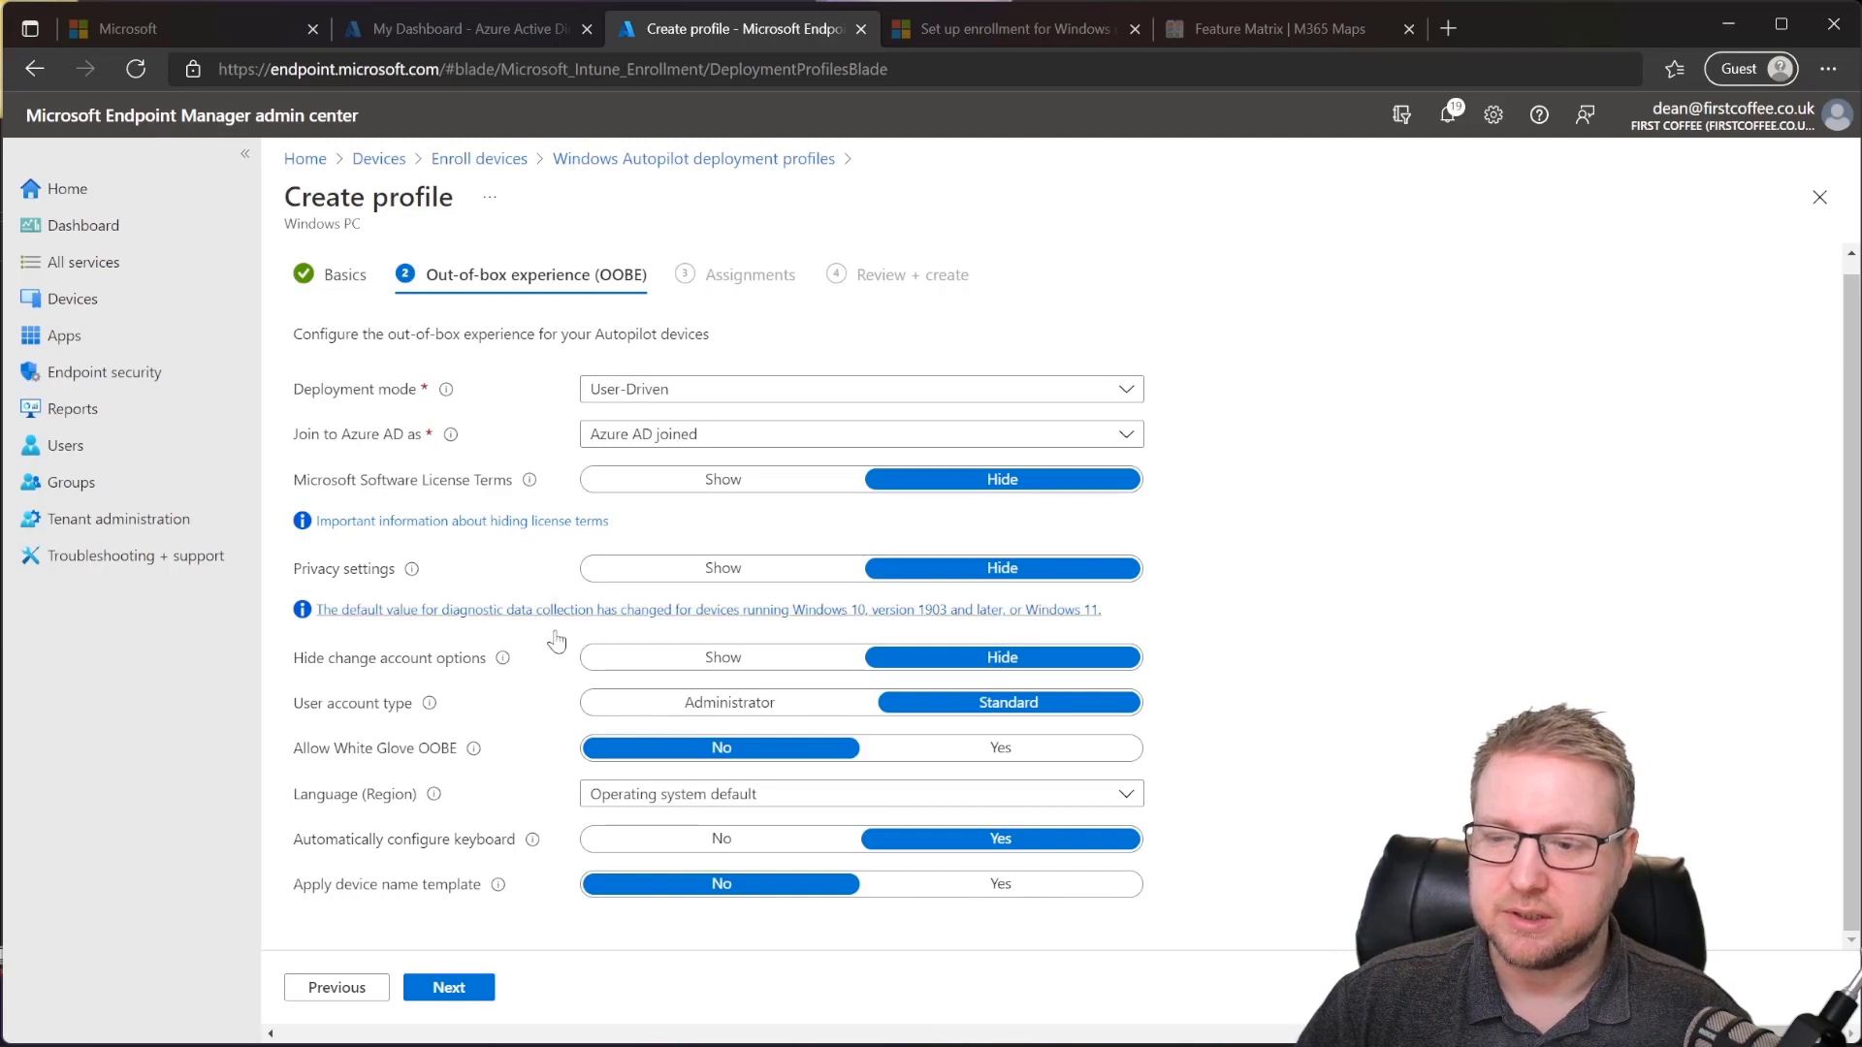
{"action": "mouse_move", "coordinate": [503, 667]}
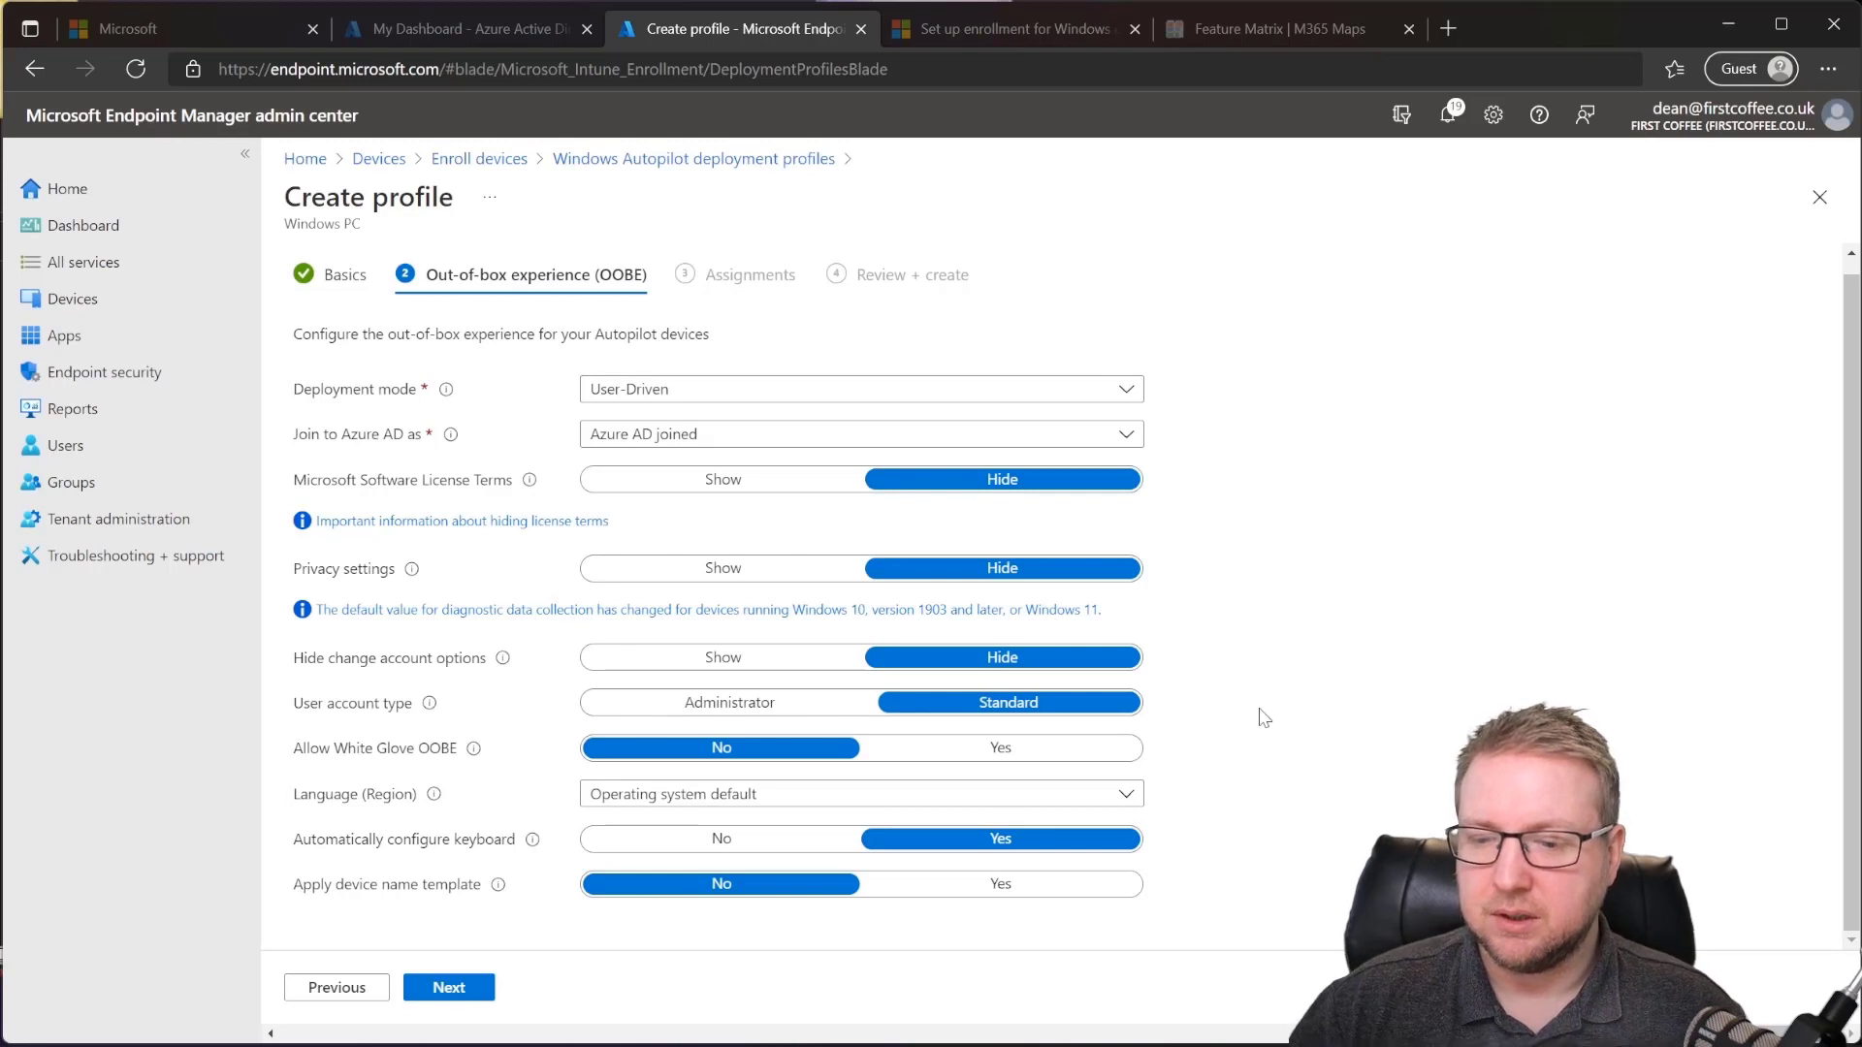
{"action": "mouse_move", "coordinate": [475, 757]}
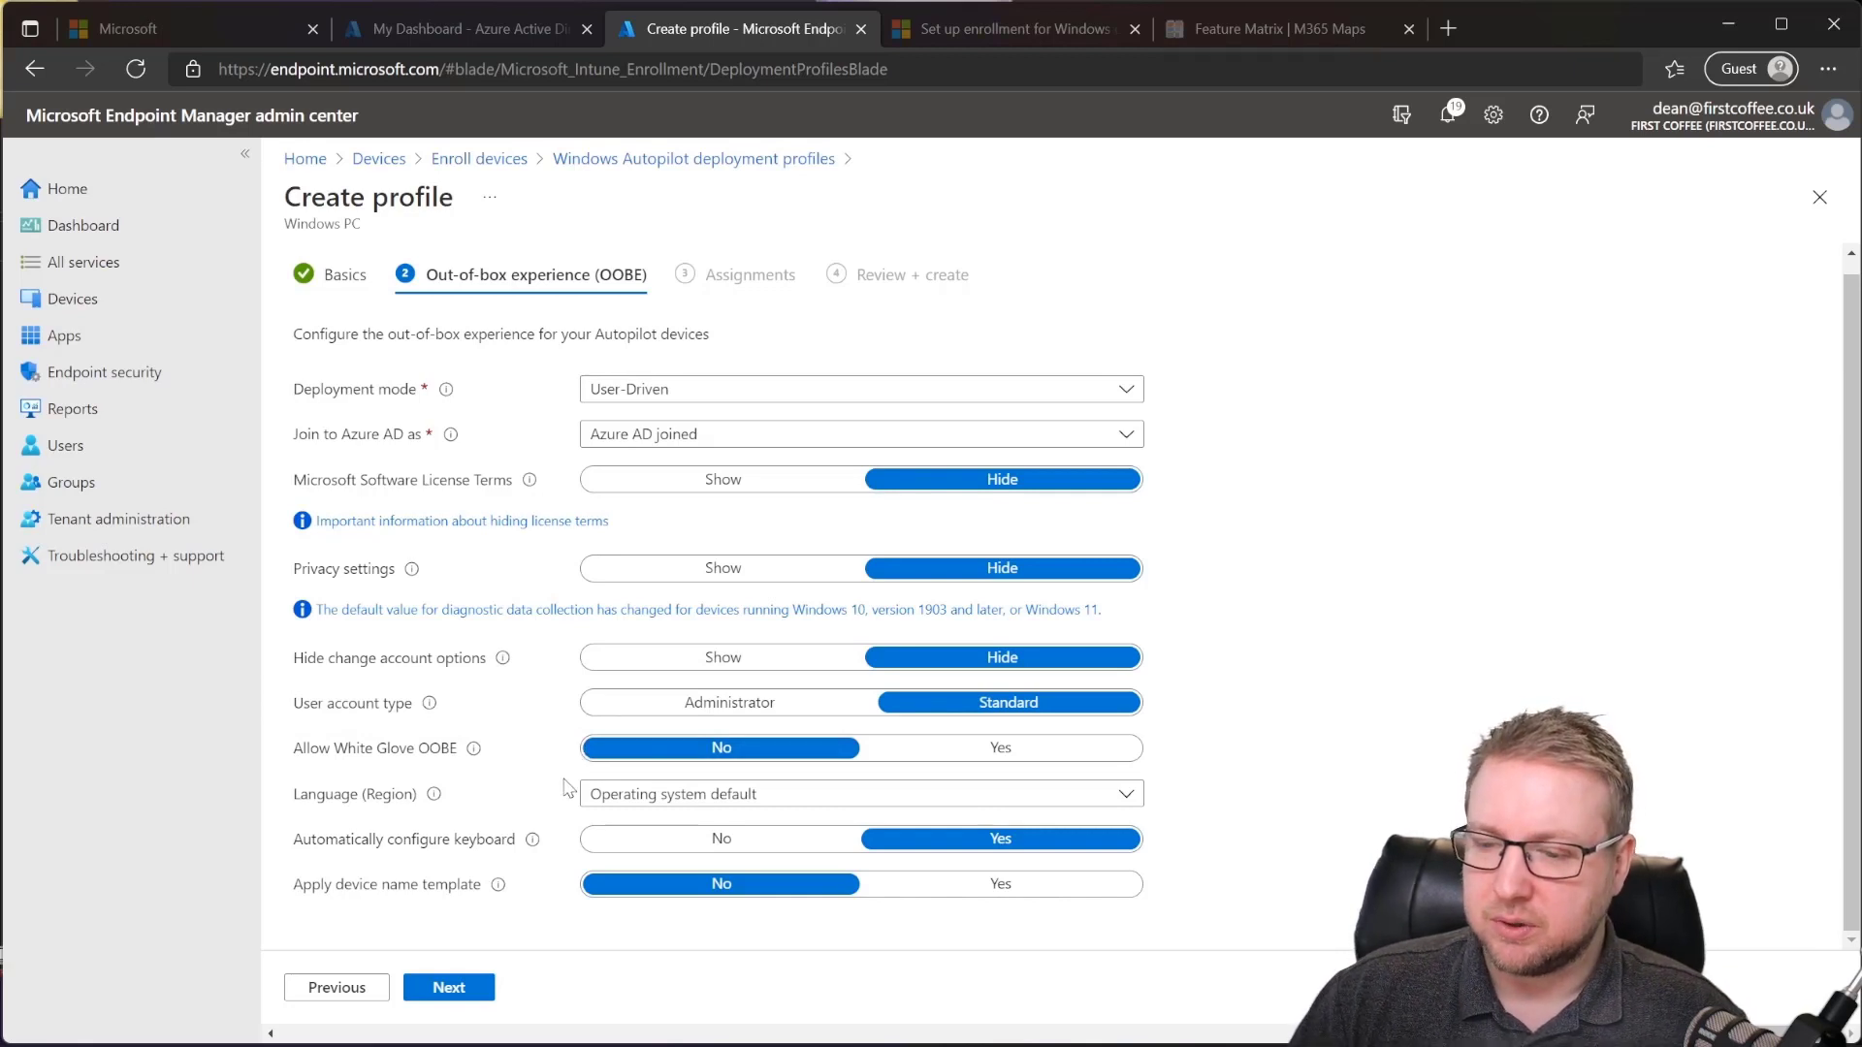
{"action": "left_click", "coordinate": [638, 807]}
{"action": "left_click", "coordinate": [640, 808]}
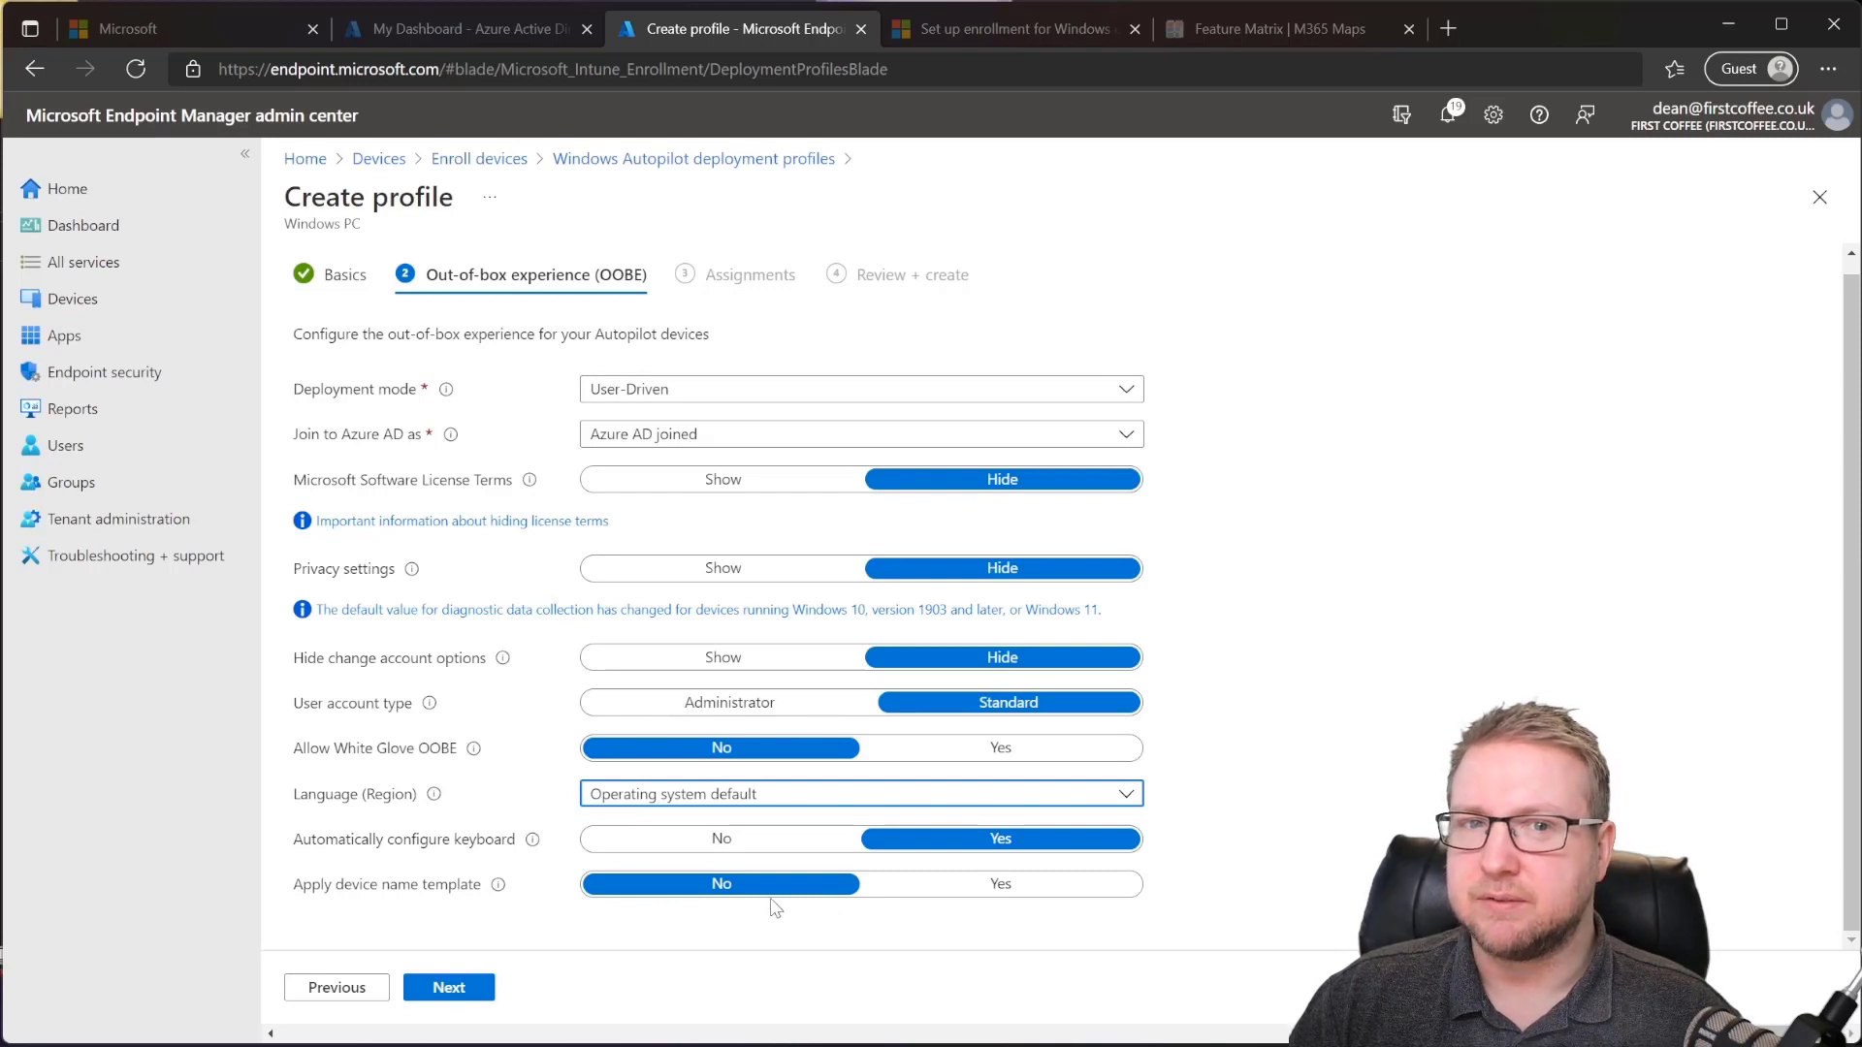
Step: Turn on the device name template and set it to FirstCoffee-%RAND:3%
{"action": "left_click", "coordinate": [999, 883]}
{"action": "scroll", "coordinate": [1073, 931], "scroll_direction": "down", "scroll_amount": 2}
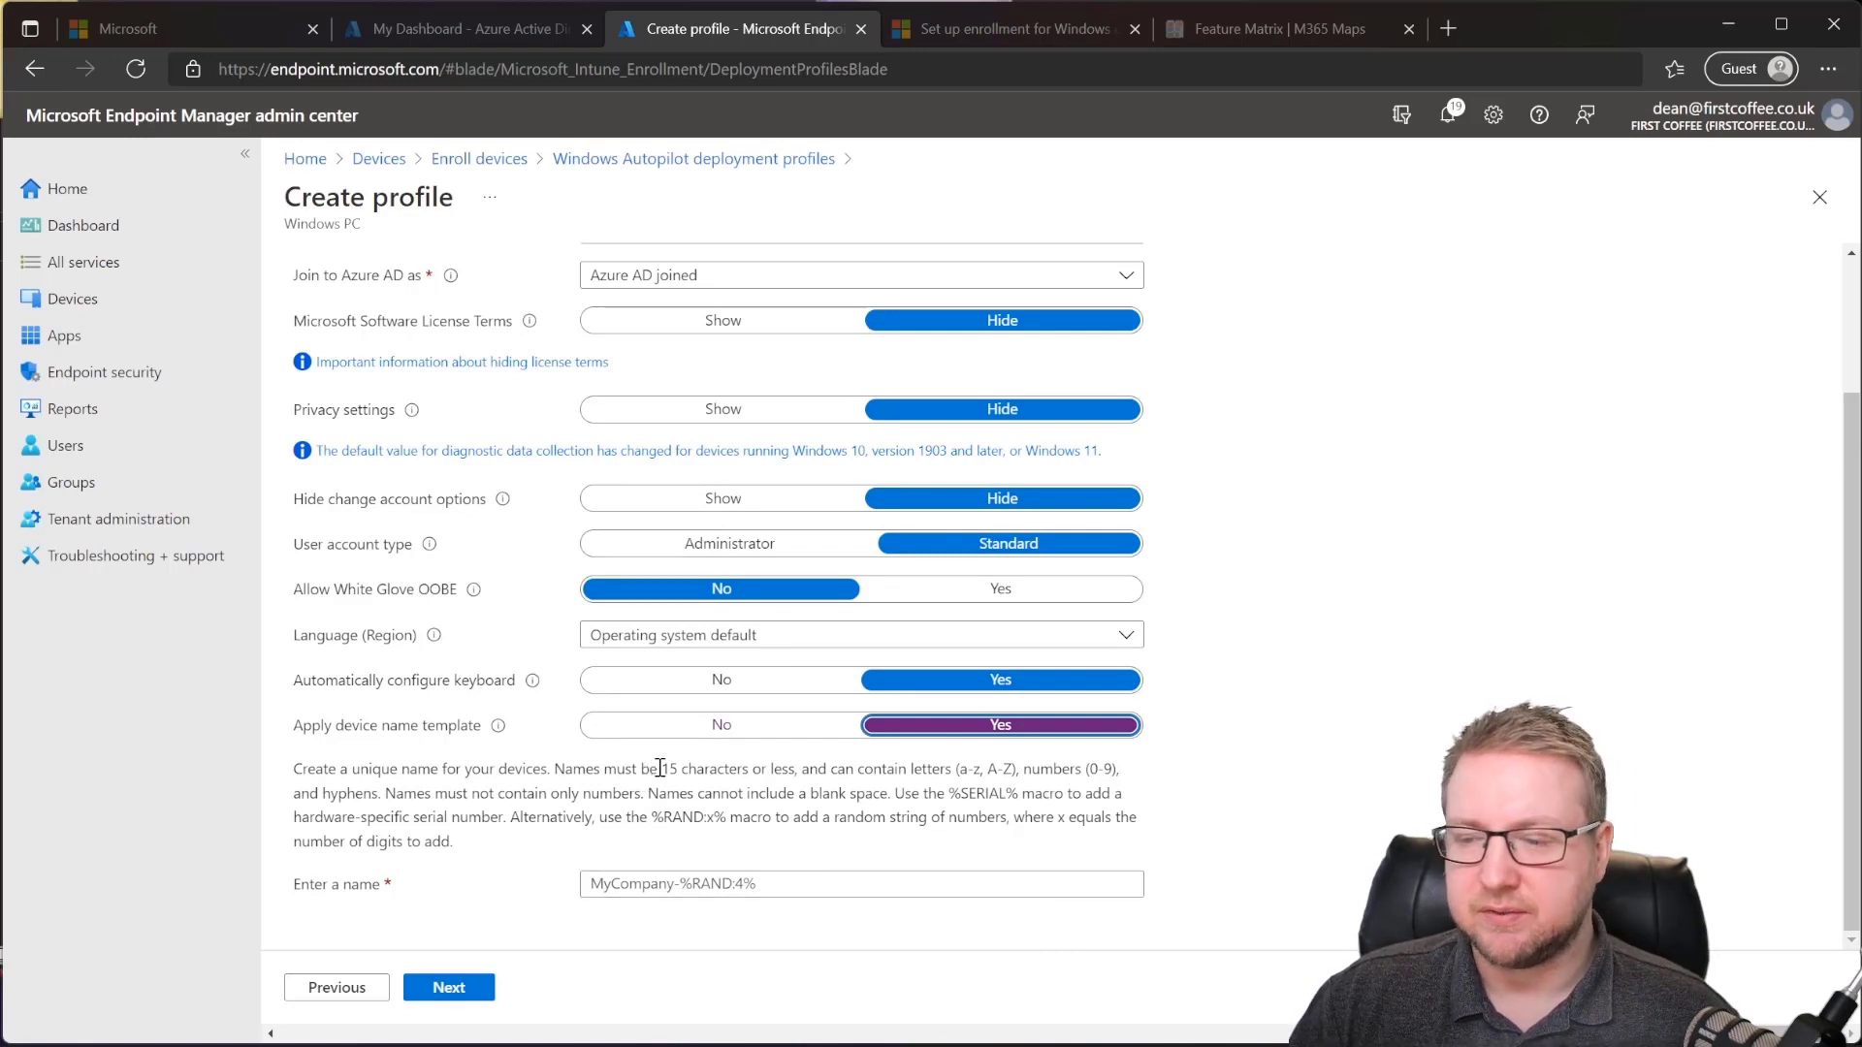
{"action": "left_click", "coordinate": [719, 883]}
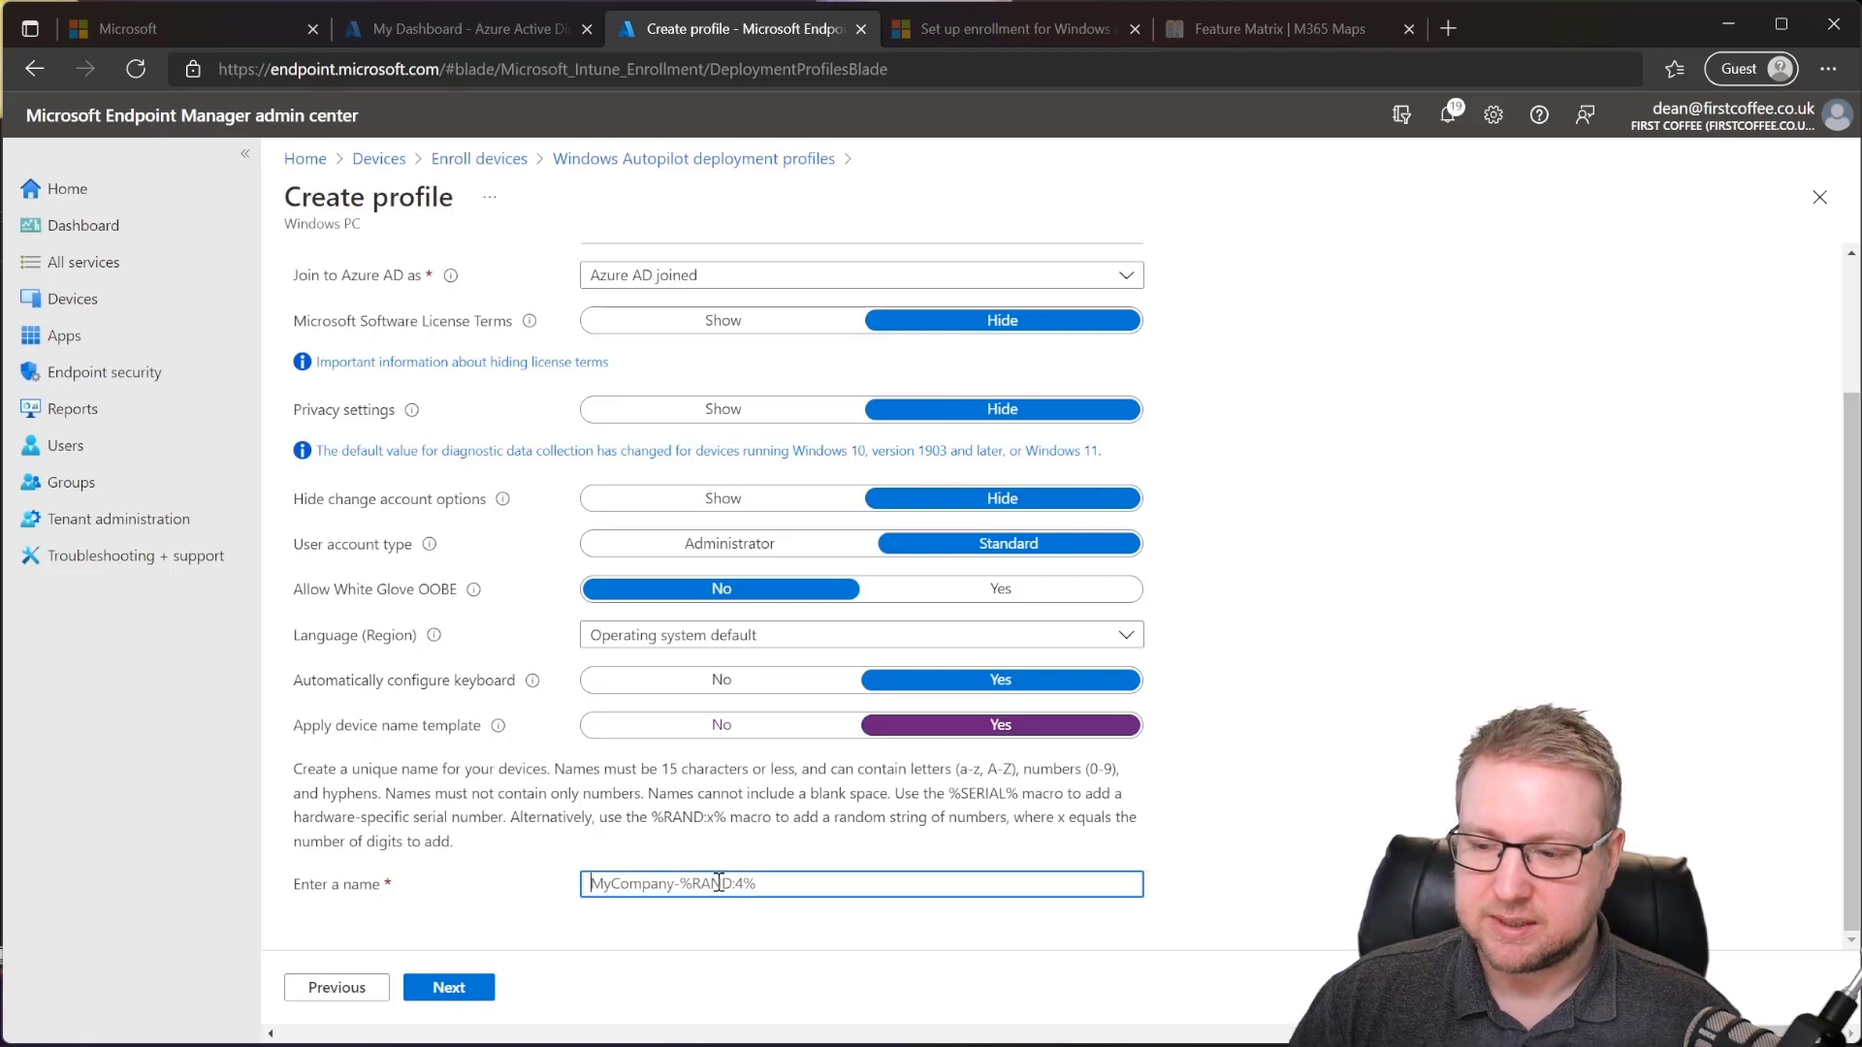
{"action": "type", "text": "FirstCoff"}
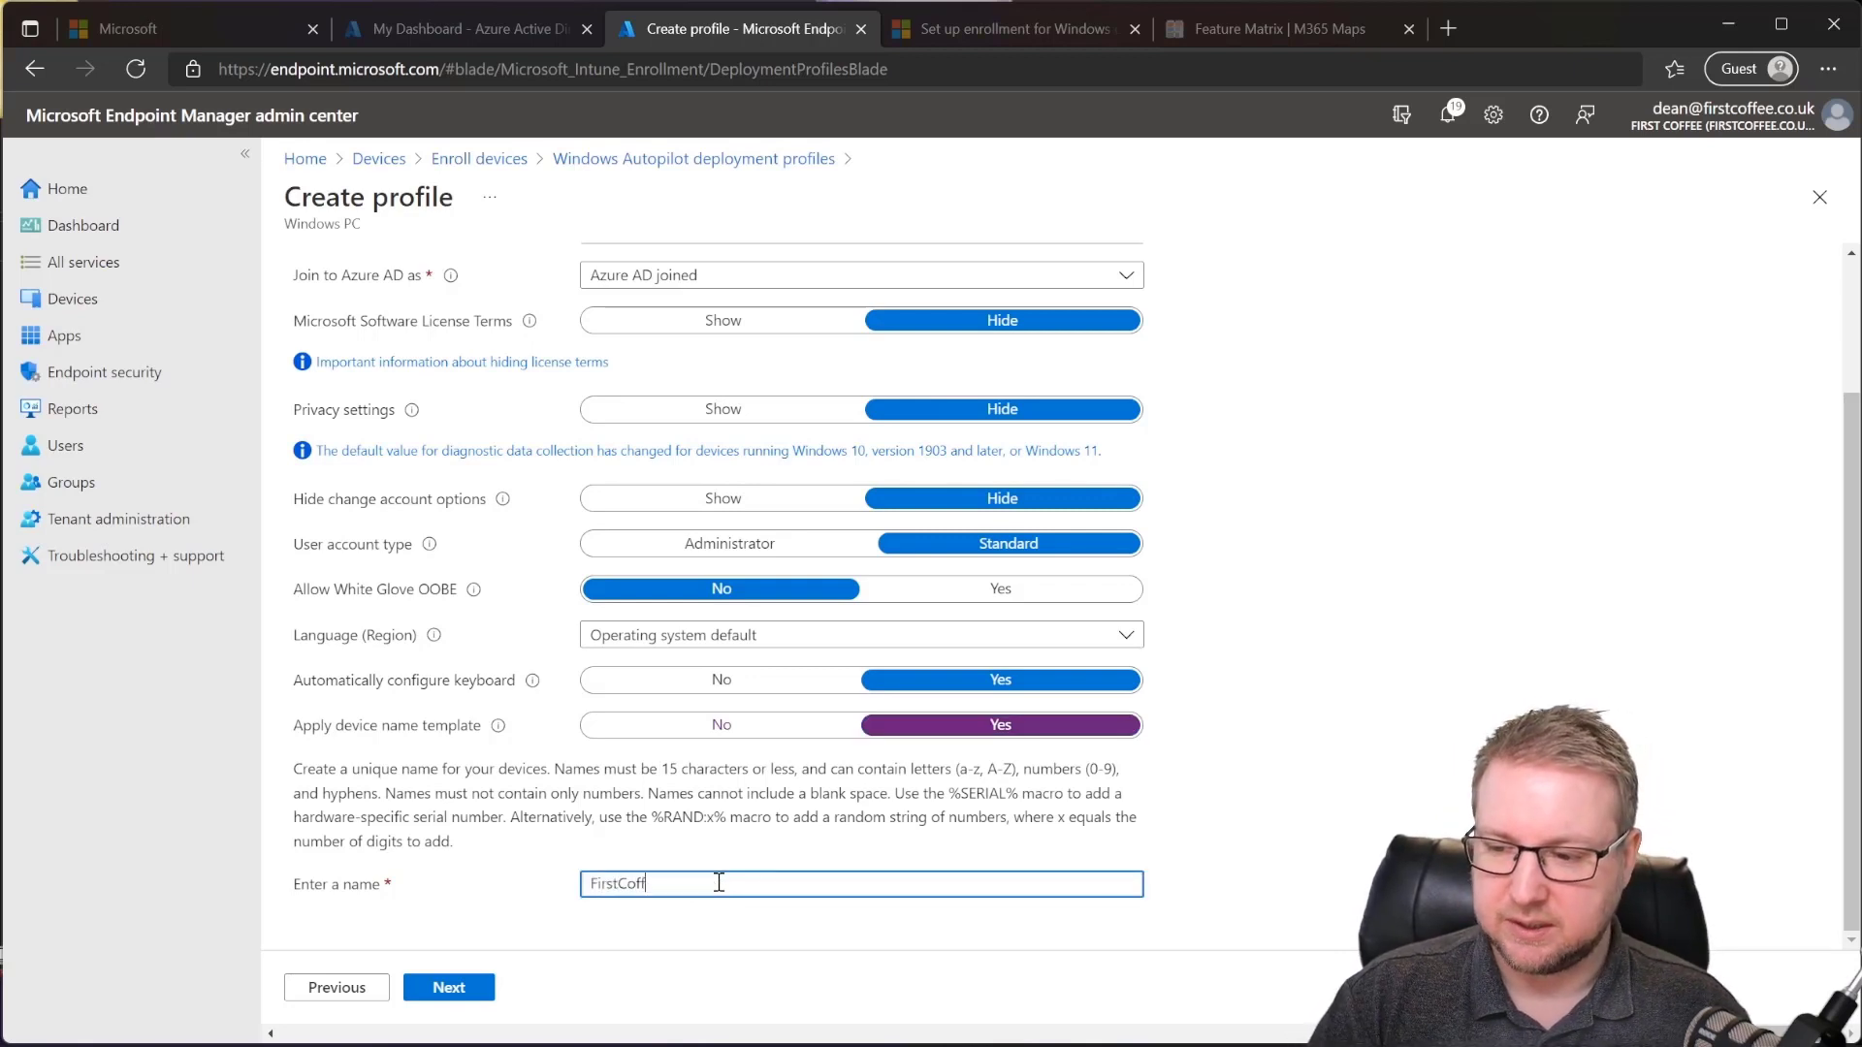
{"action": "type", "text": "ee-"}
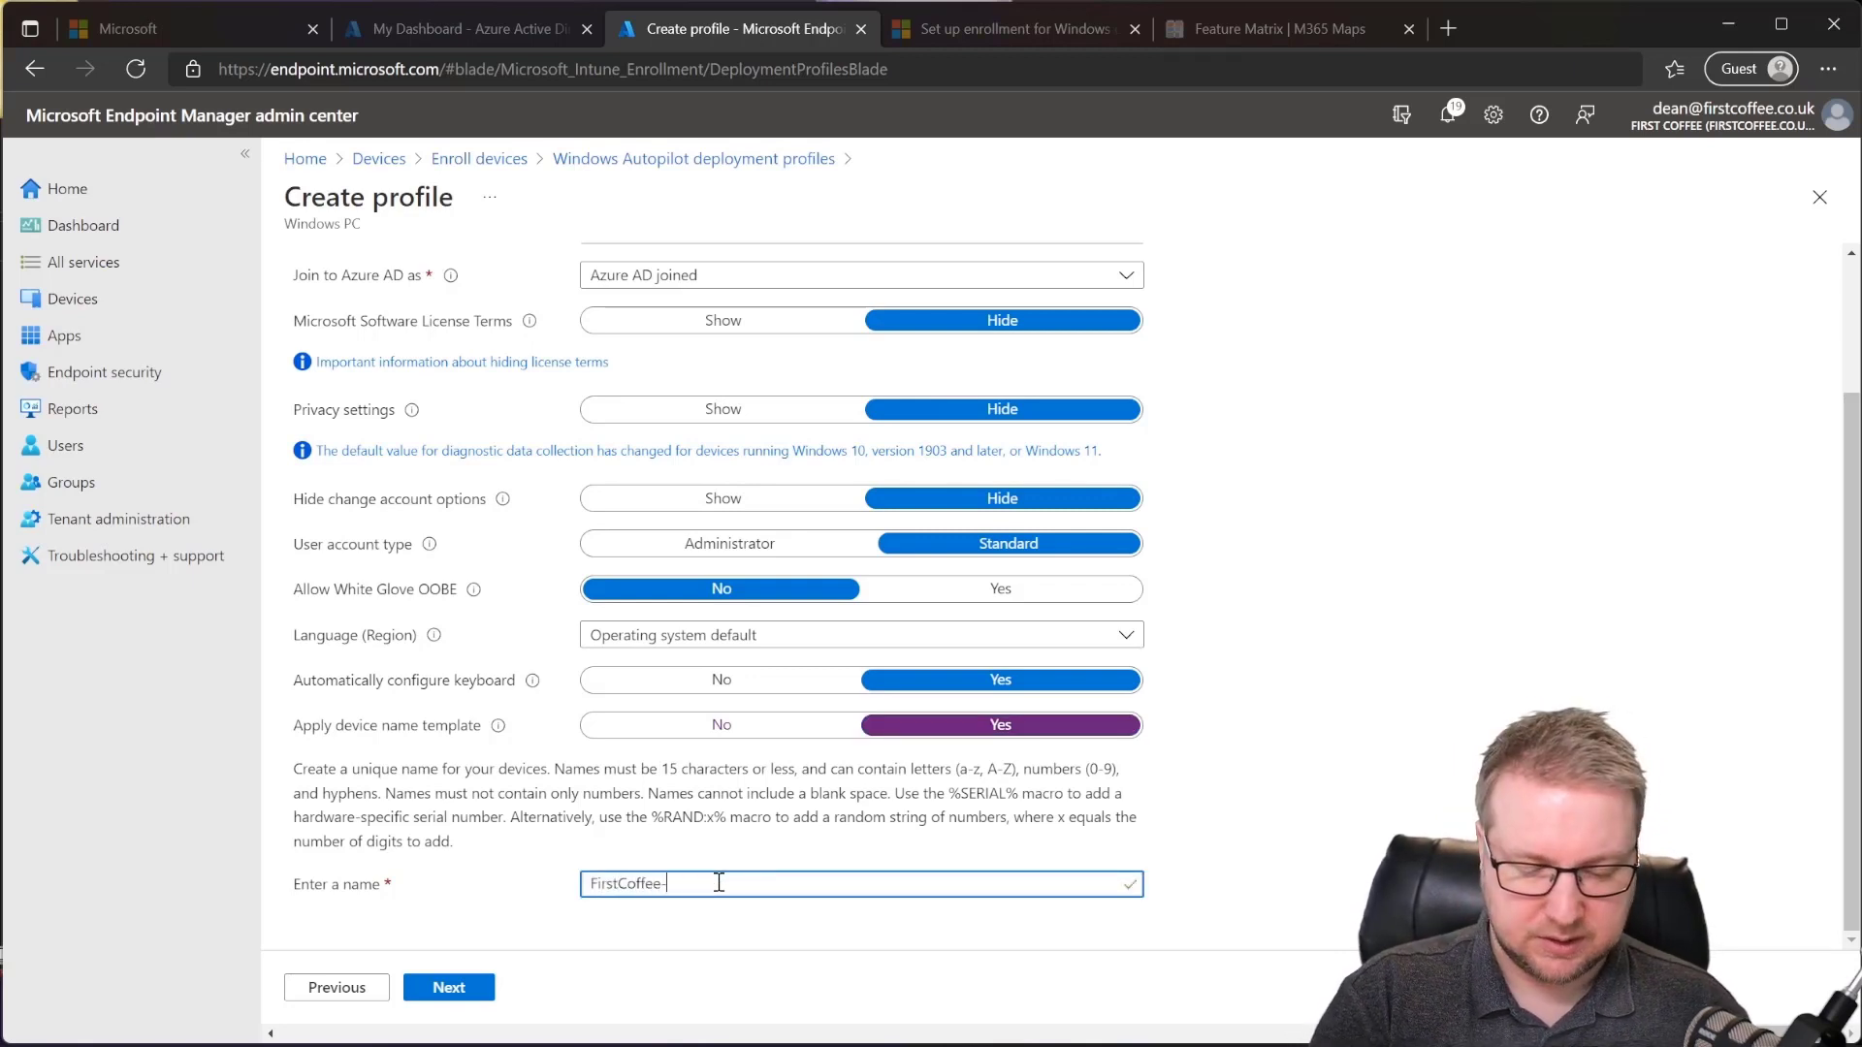
{"action": "type", "text": "%RAN"}
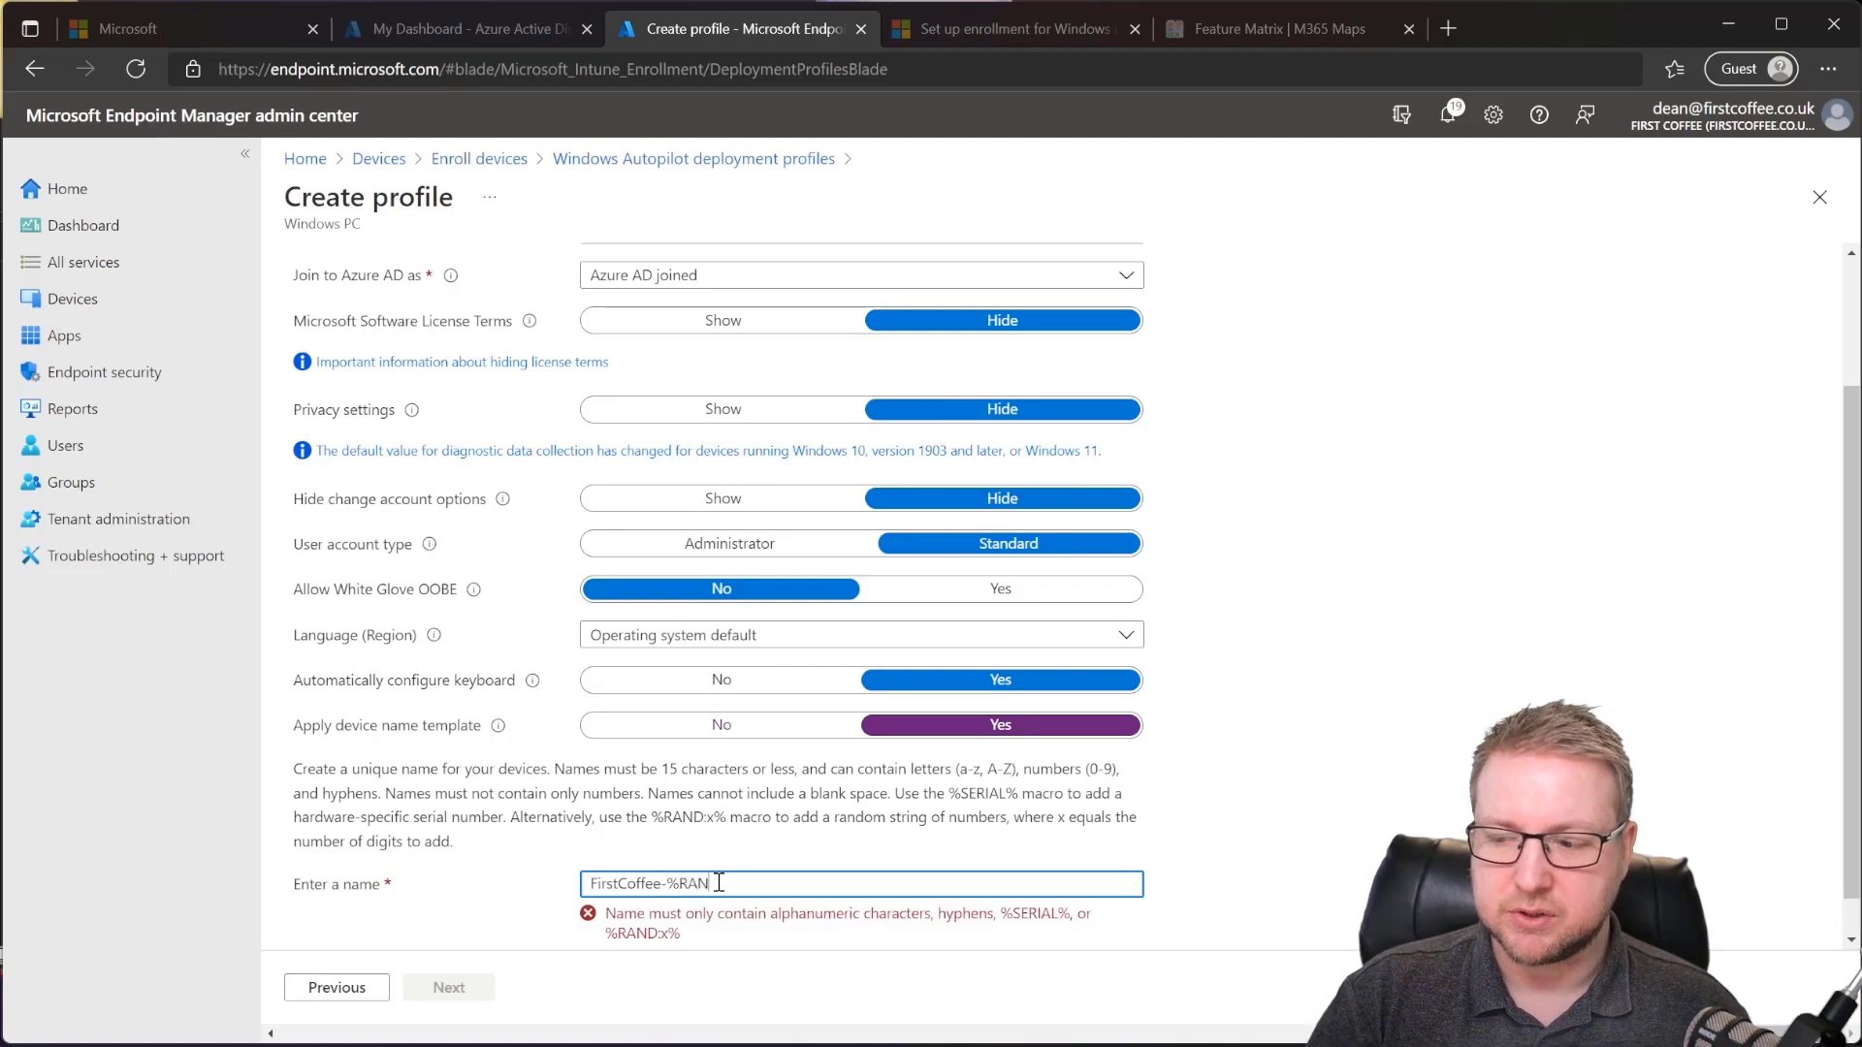
{"action": "type", "text": "D"}
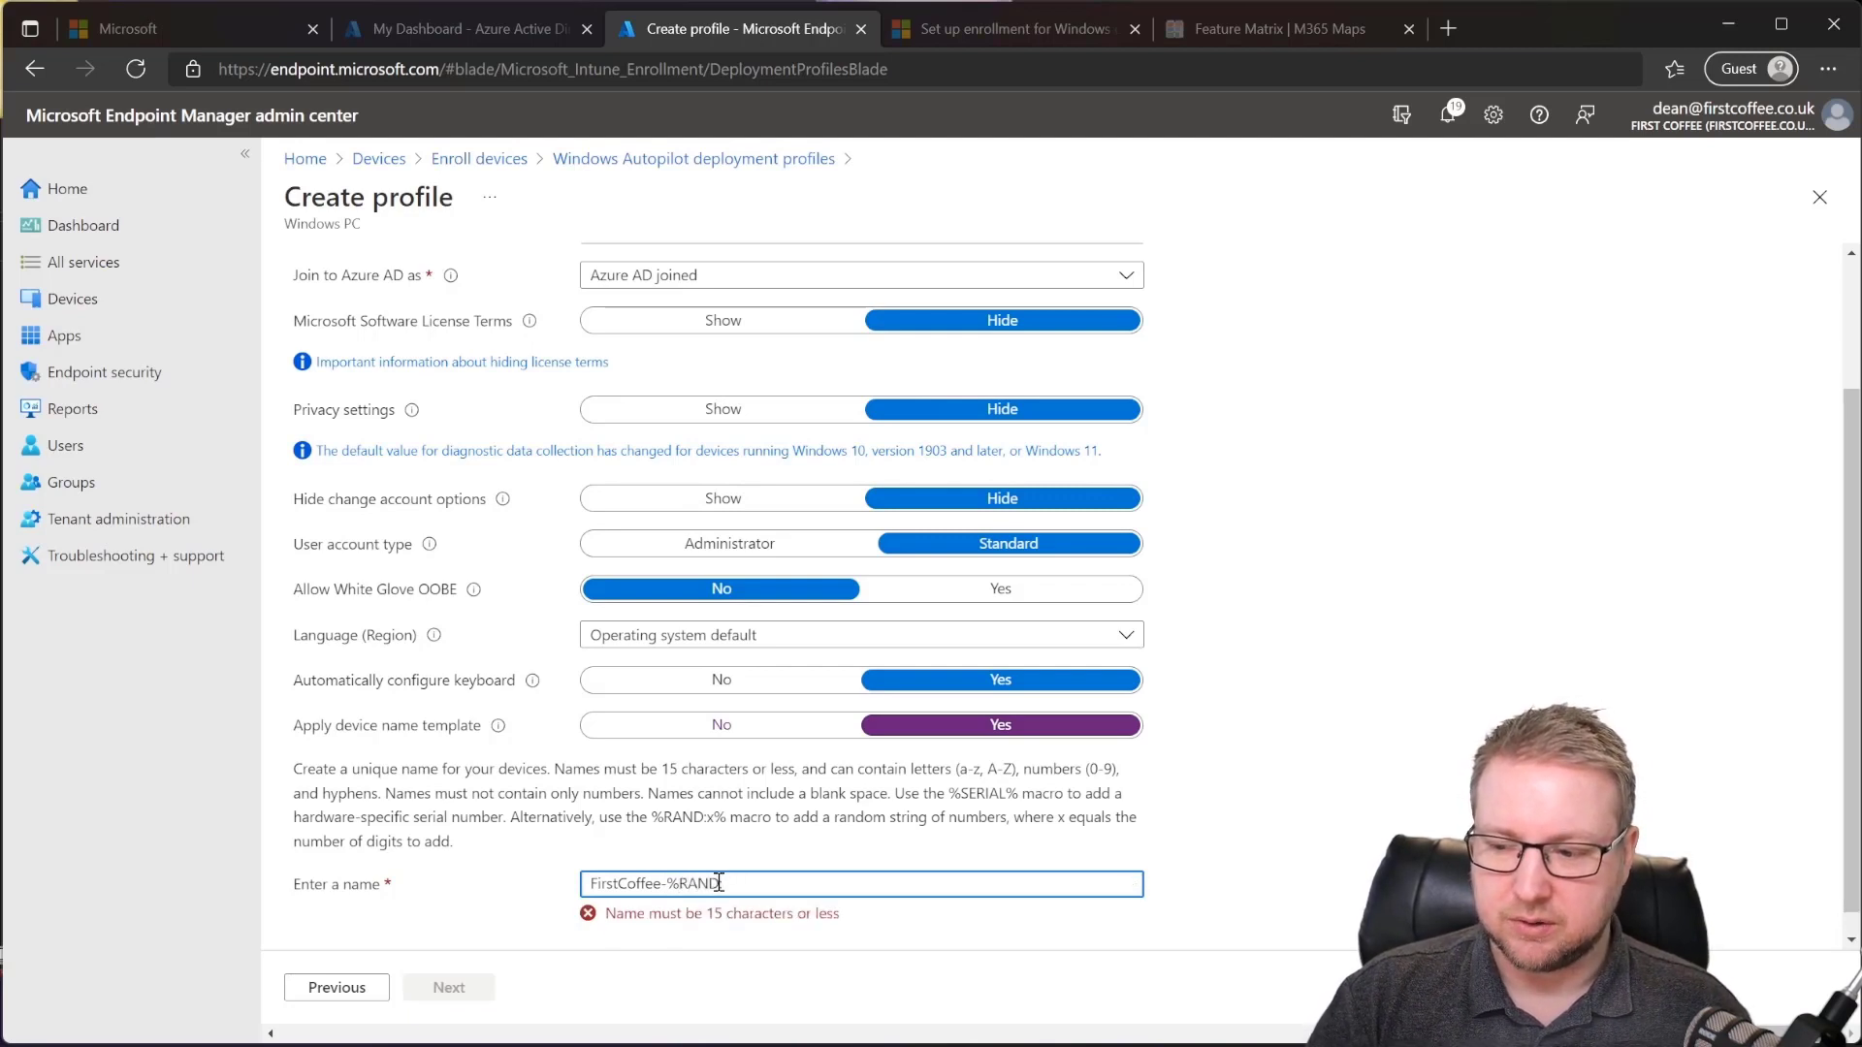
{"action": "type", "text": ":x"}
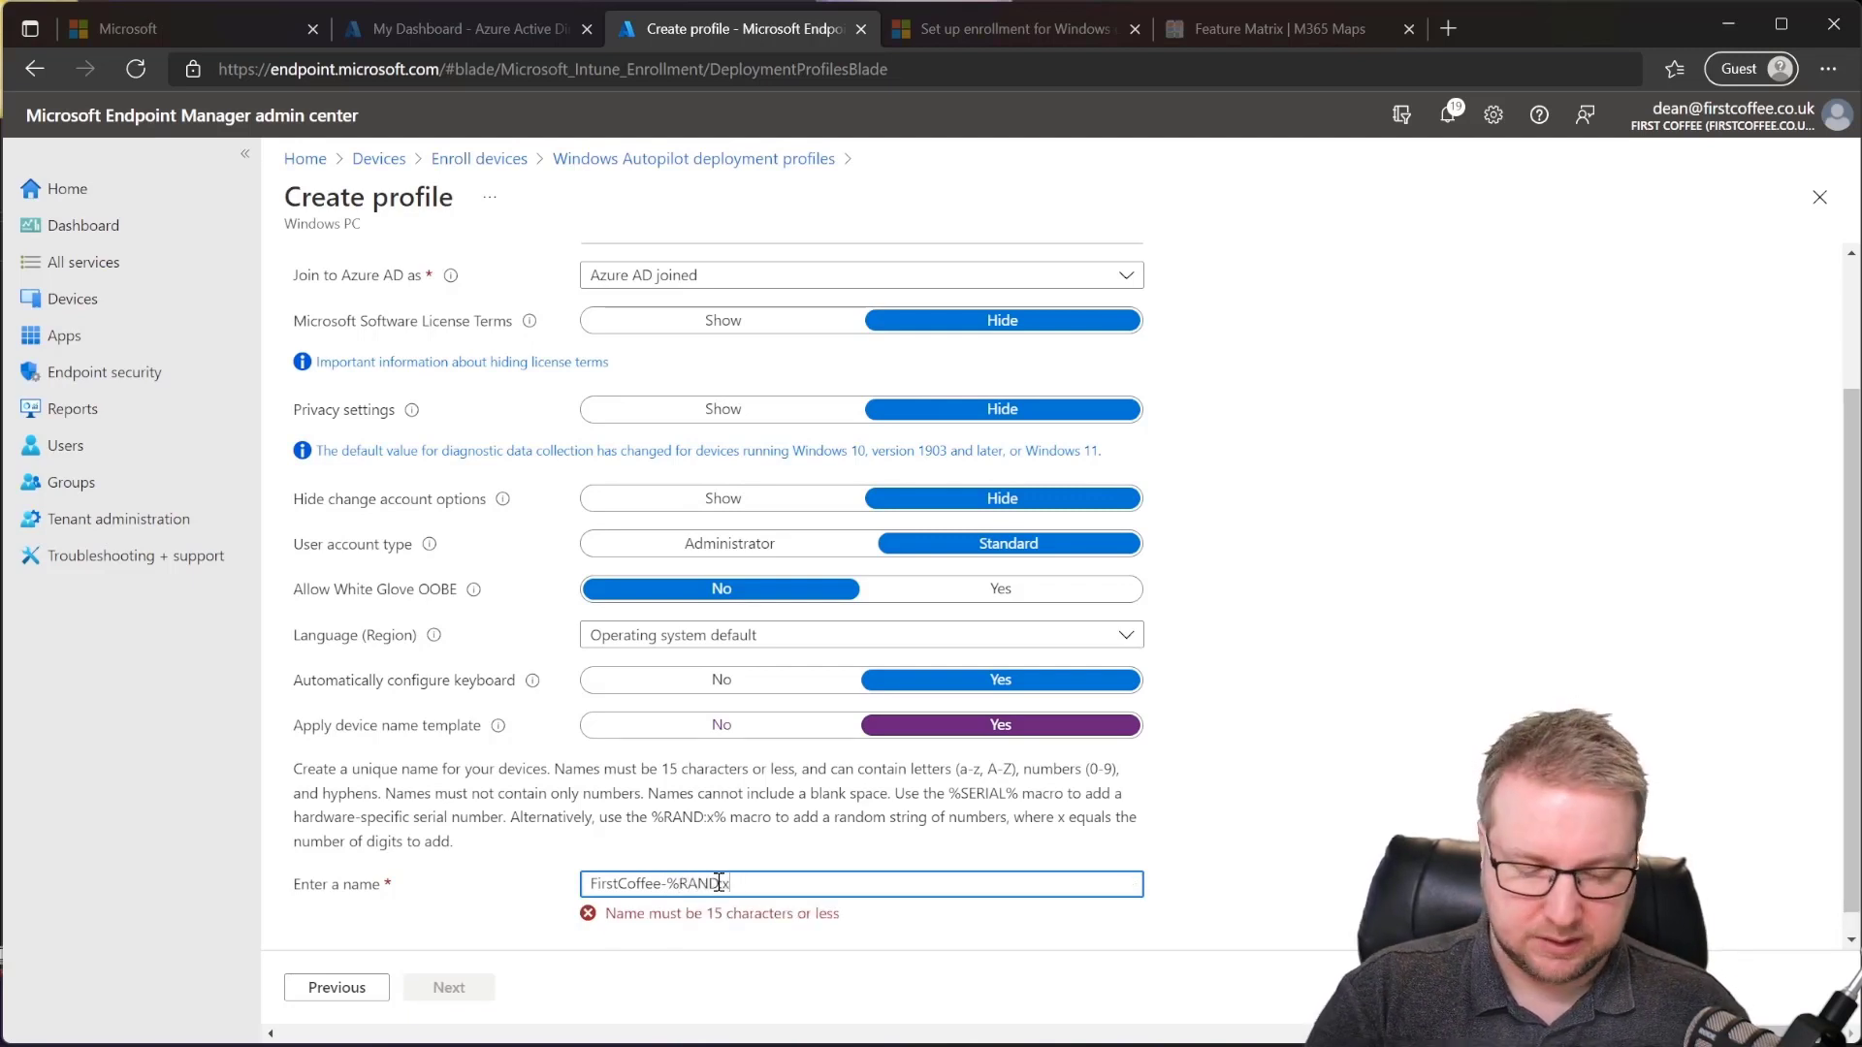
{"action": "type", "text": "%"}
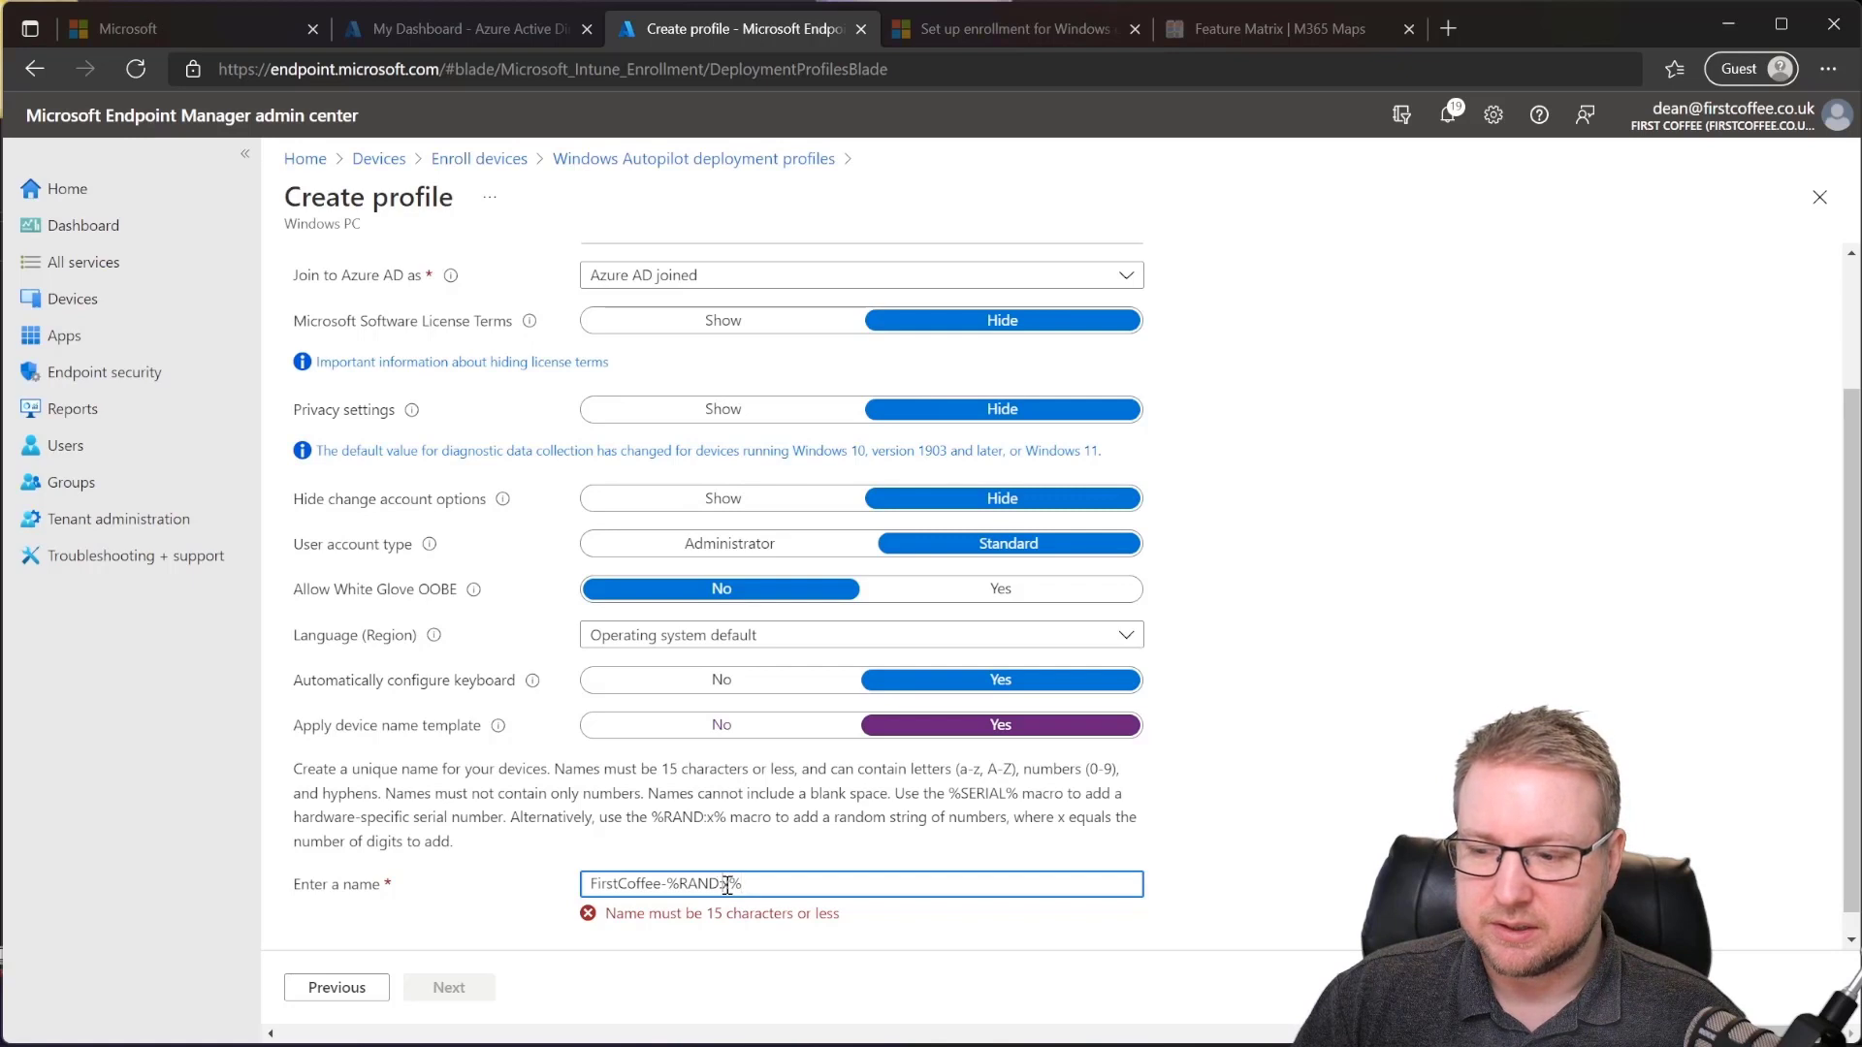
{"action": "left_click", "coordinate": [723, 883]}
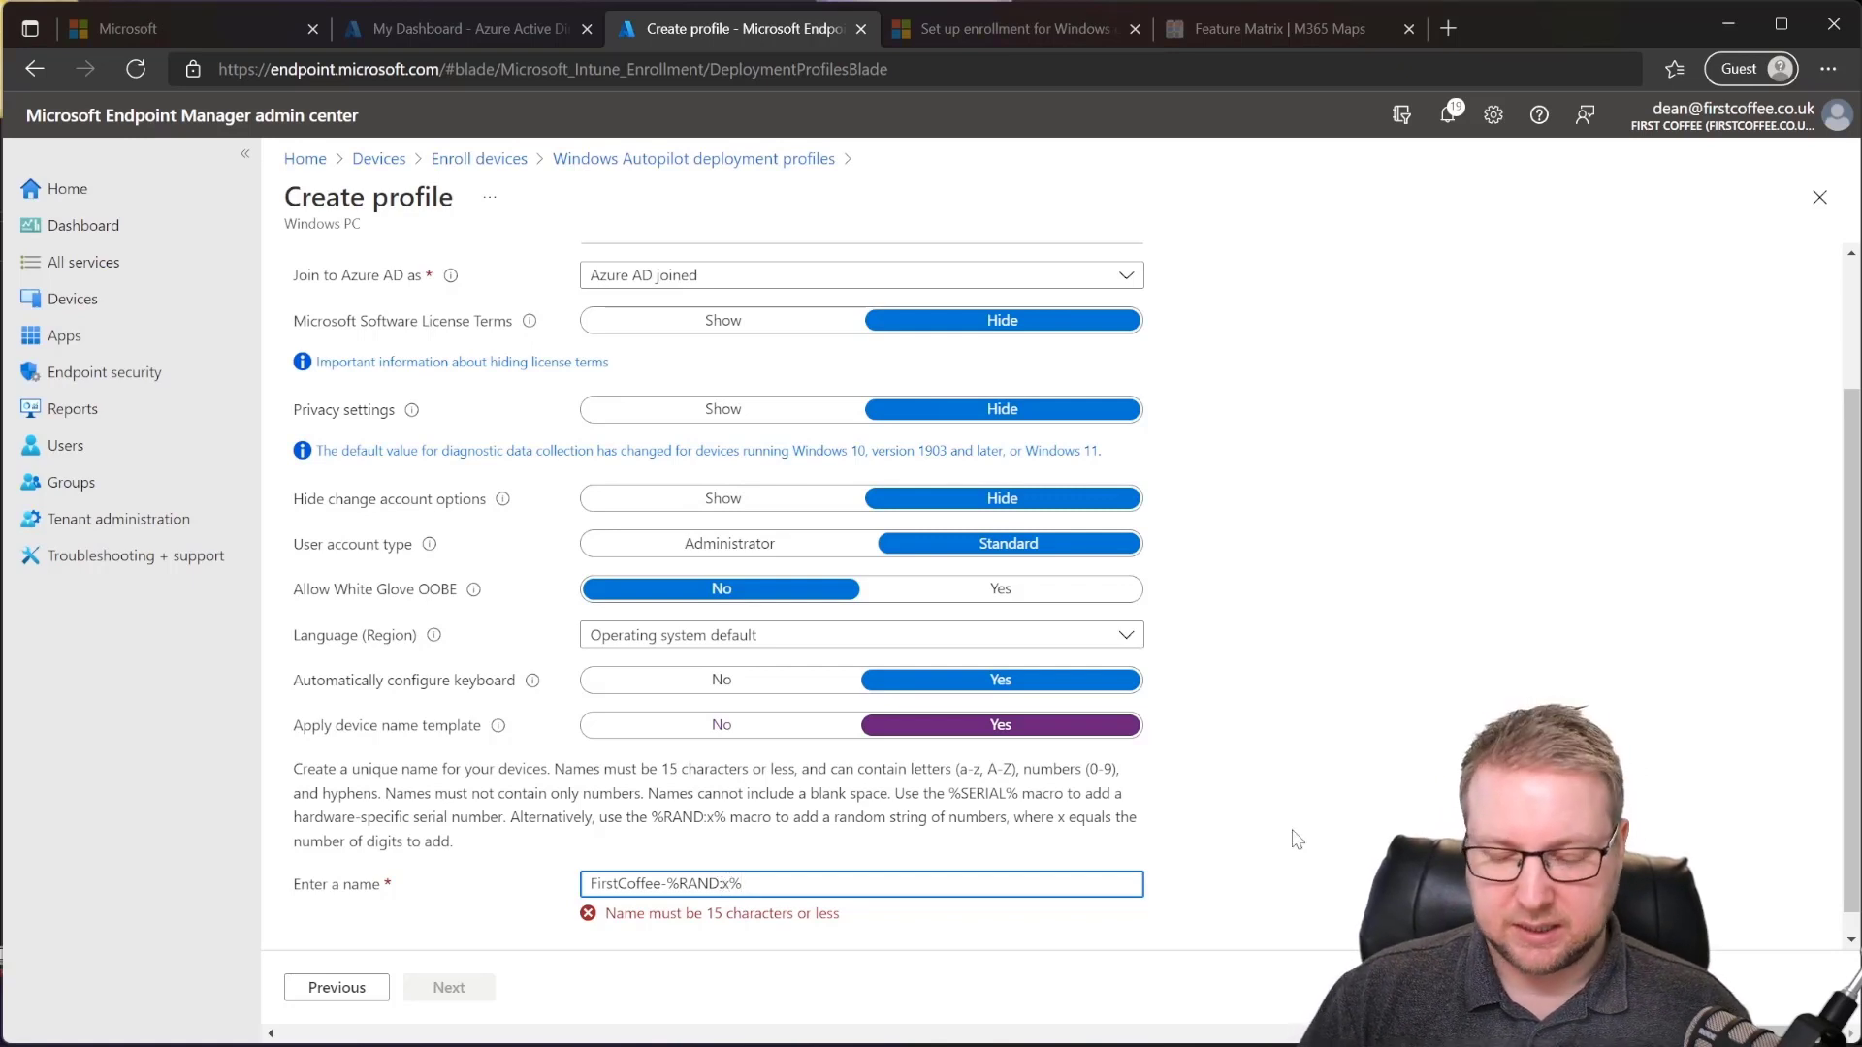
{"action": "key", "text": "BackSpace"}
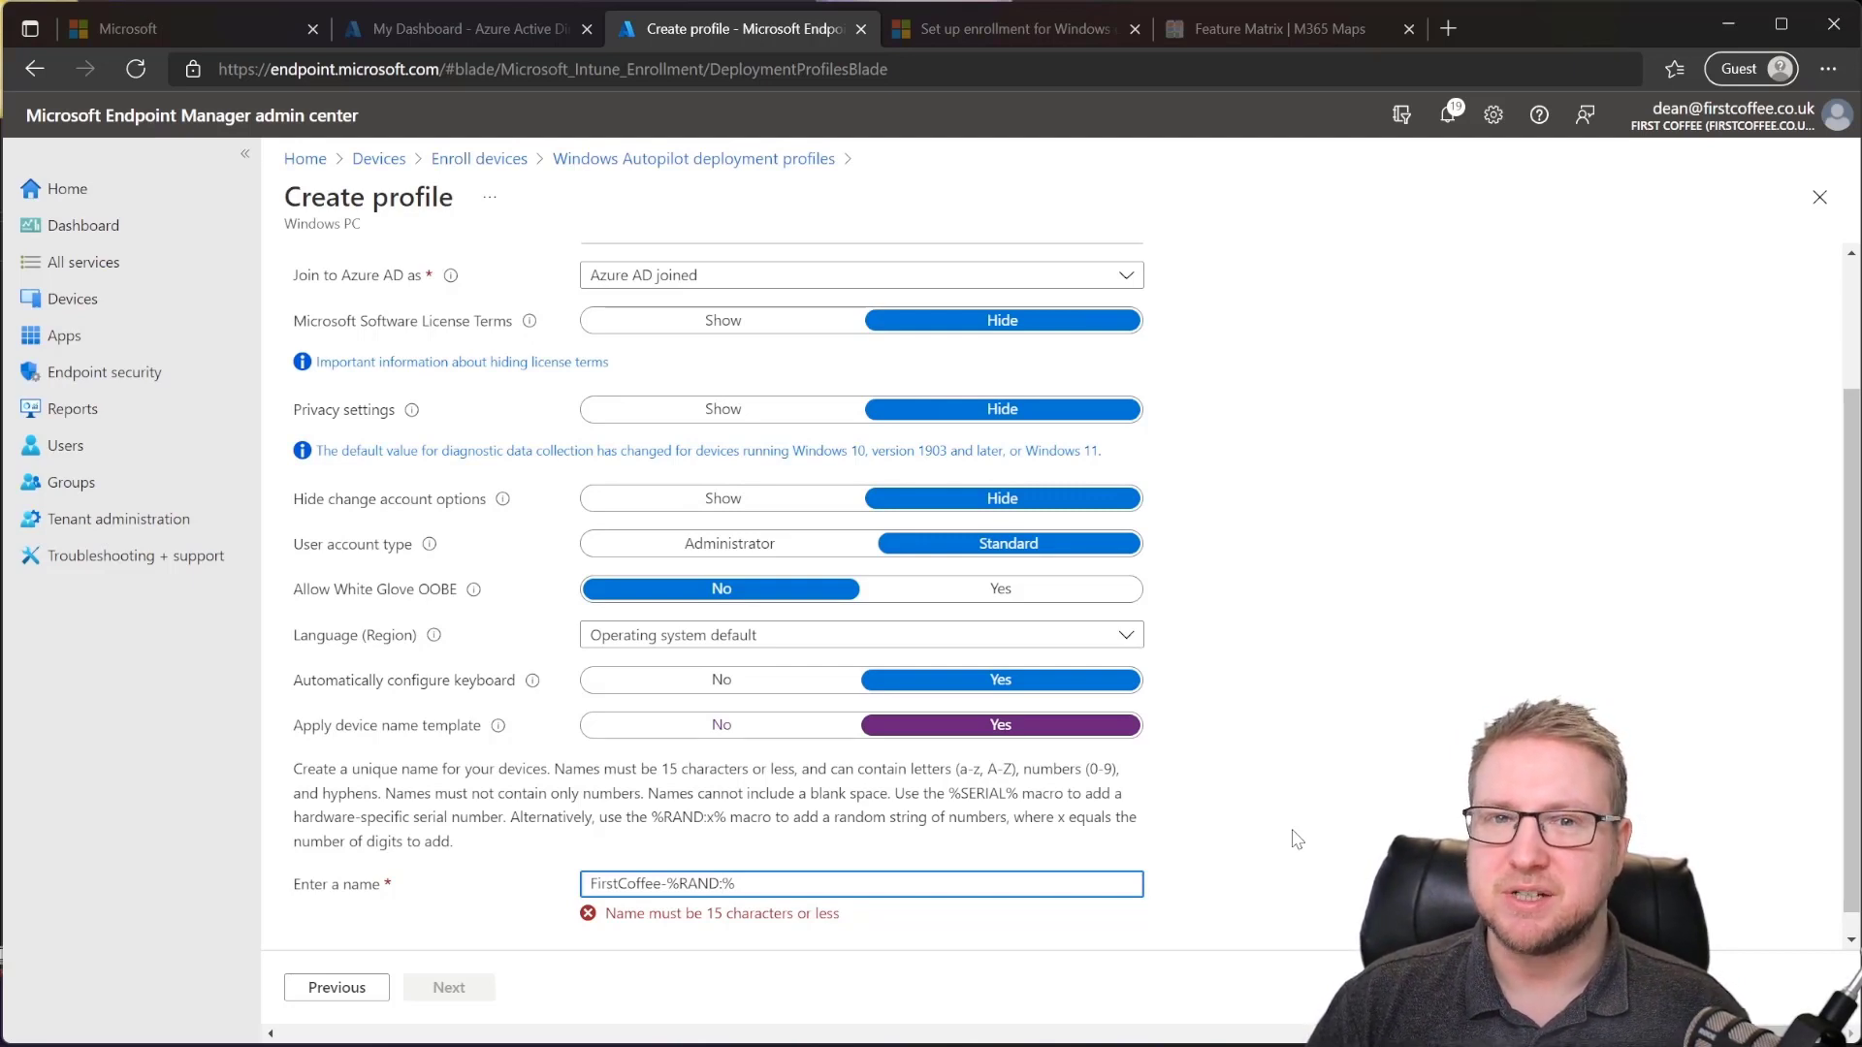
{"action": "type", "text": "3"}
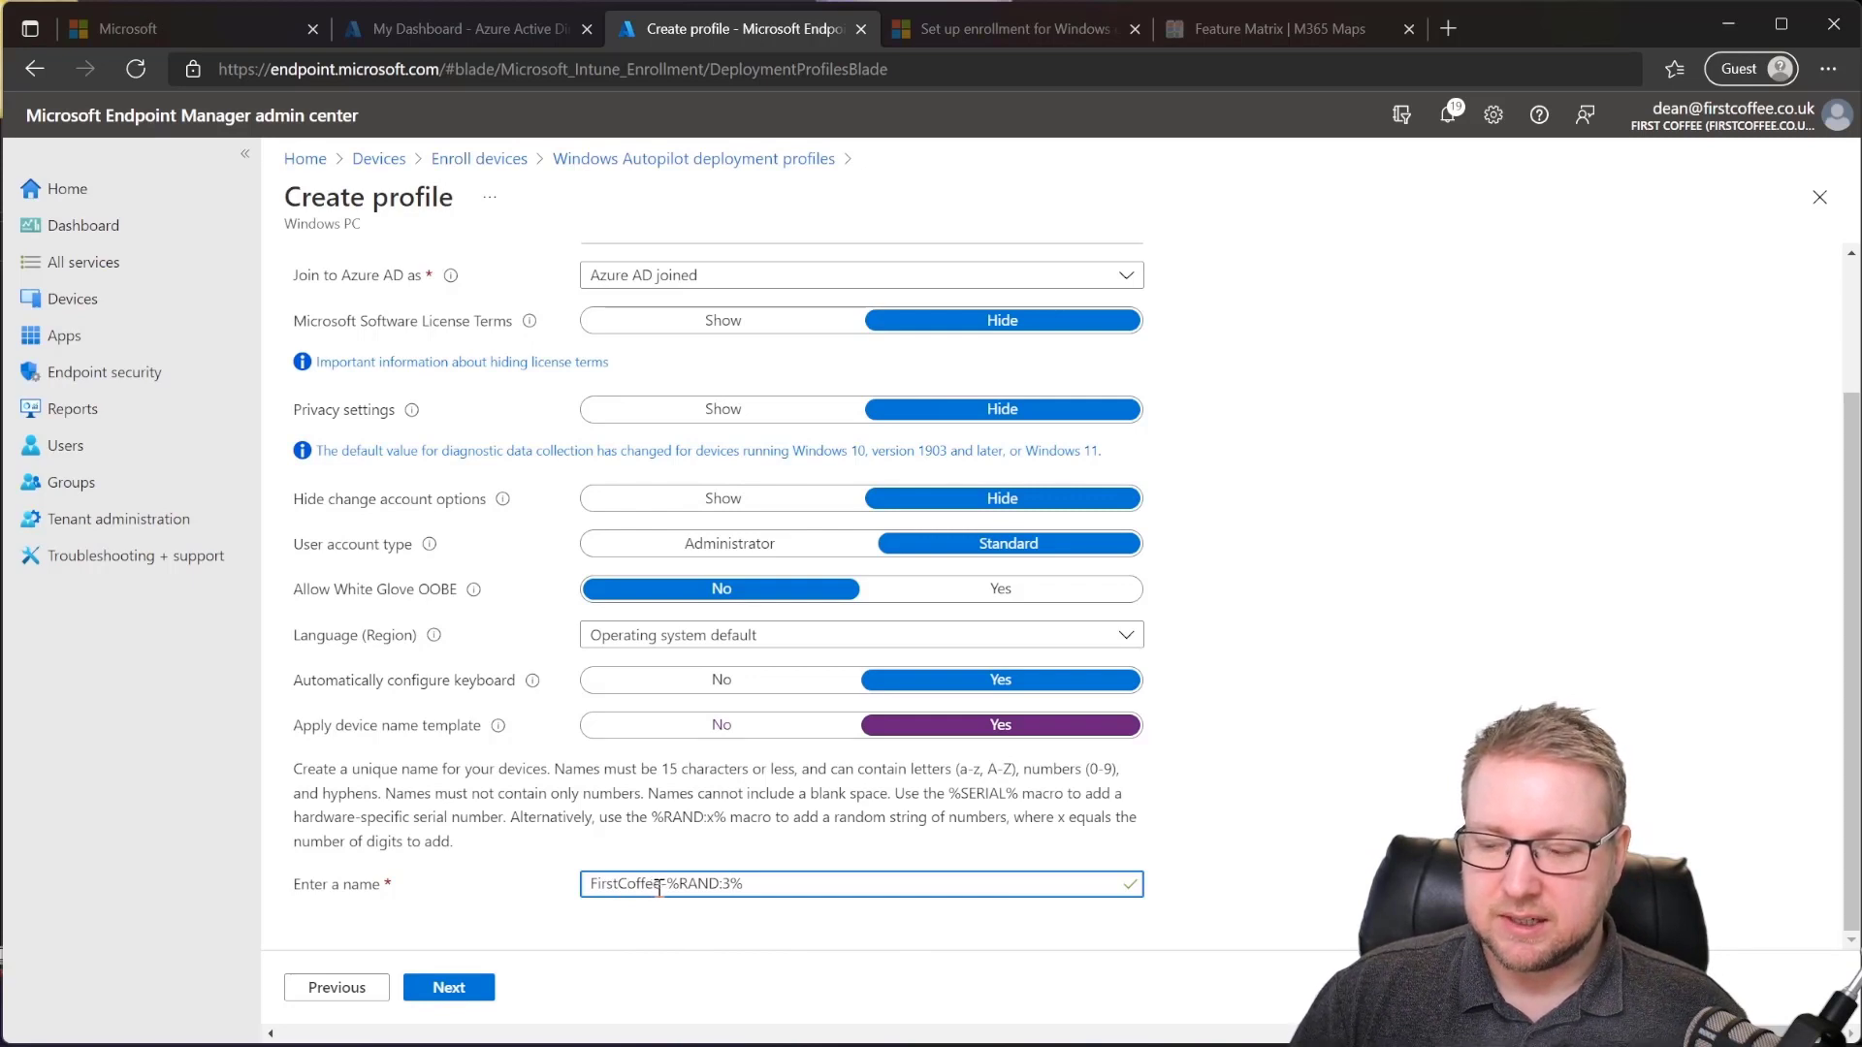
{"action": "left_click", "coordinate": [729, 881]}
{"action": "key", "text": "BackSpace"}
{"action": "type", "text": "4"}
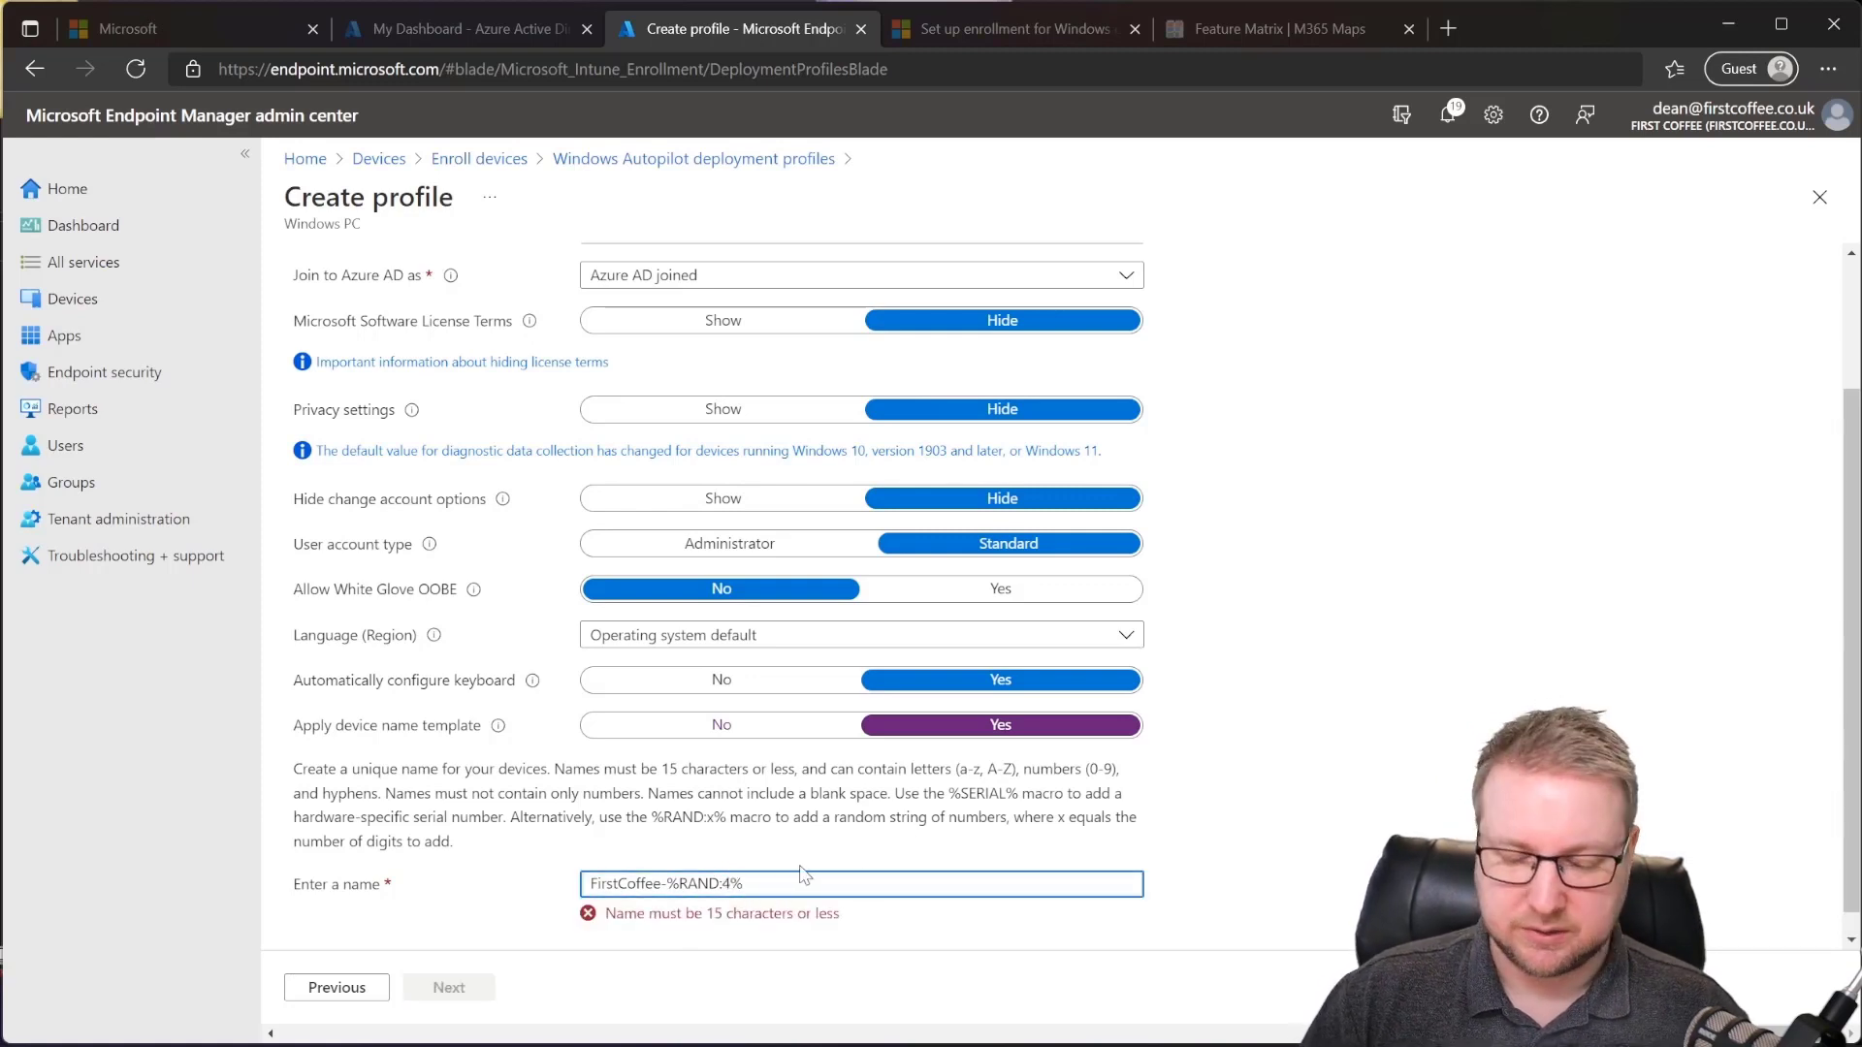
{"action": "key", "text": "BackSpace"}
{"action": "type", "text": "3"}
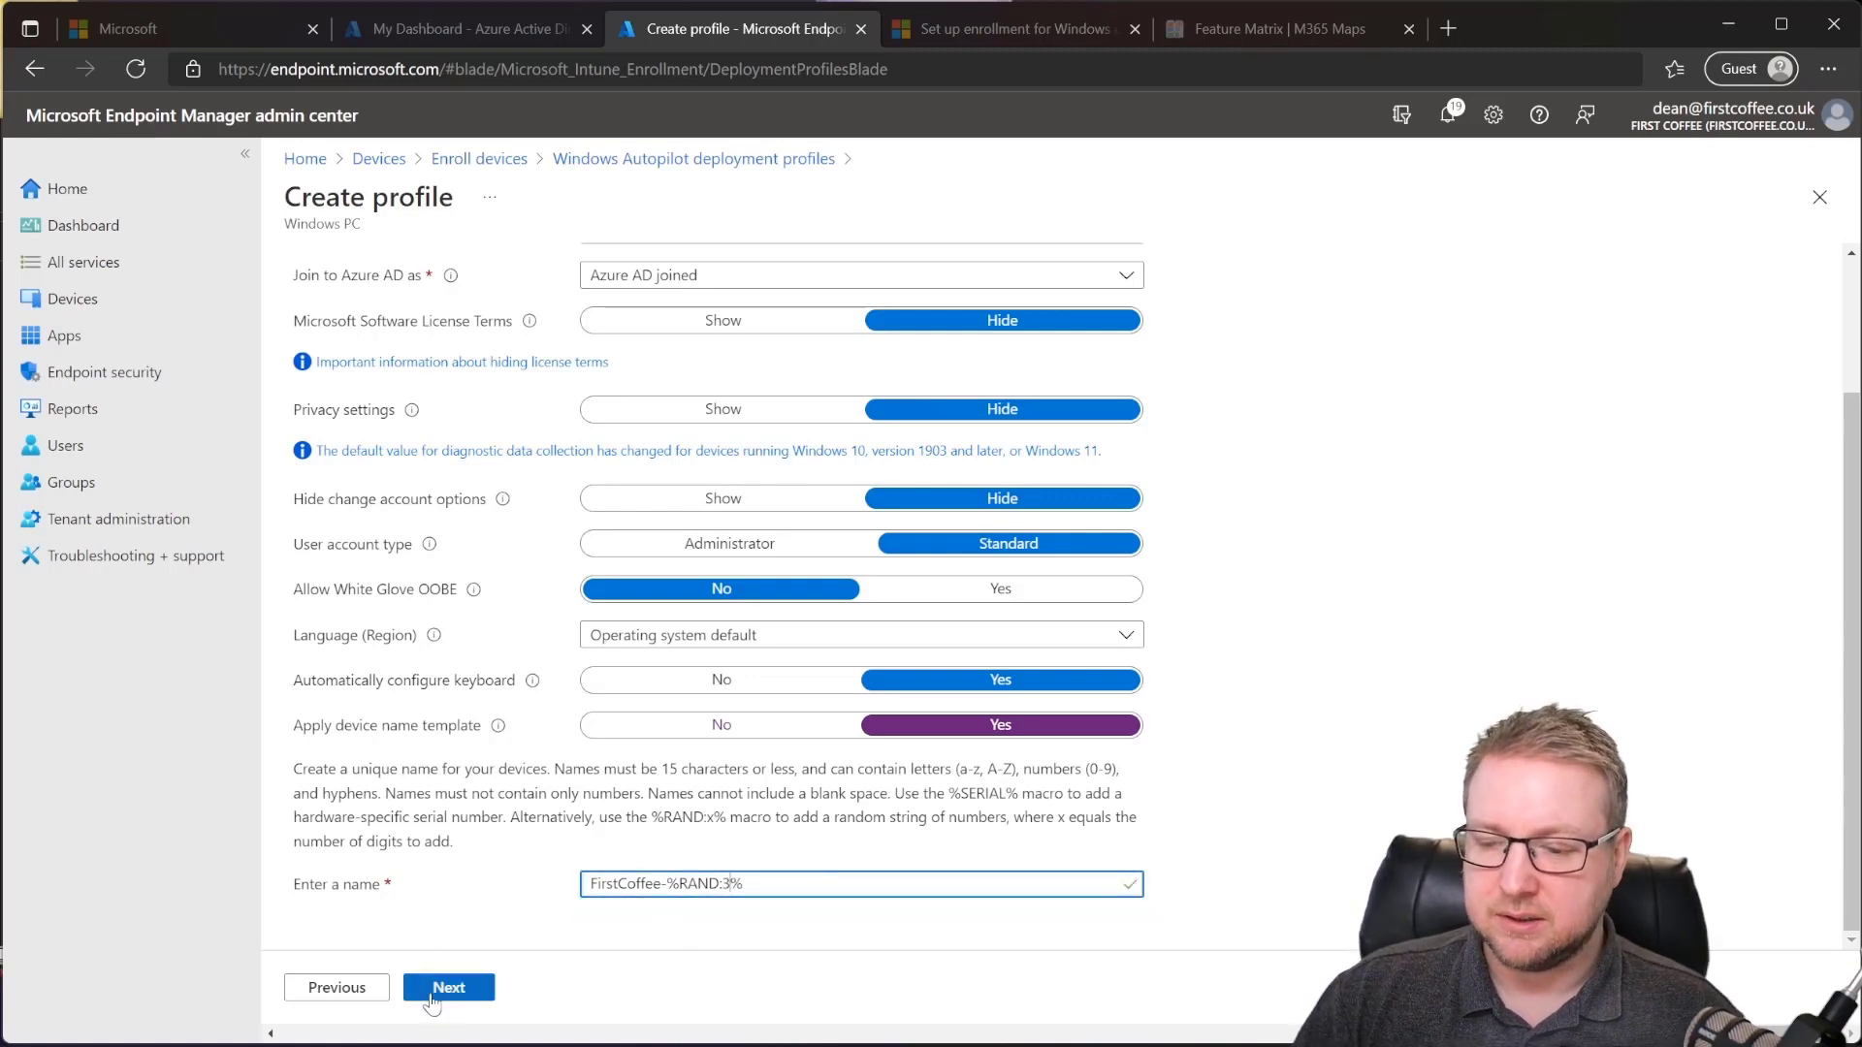
Step: Skip Assignments with no groups and go to the Review + create summary
{"action": "left_click", "coordinate": [460, 996]}
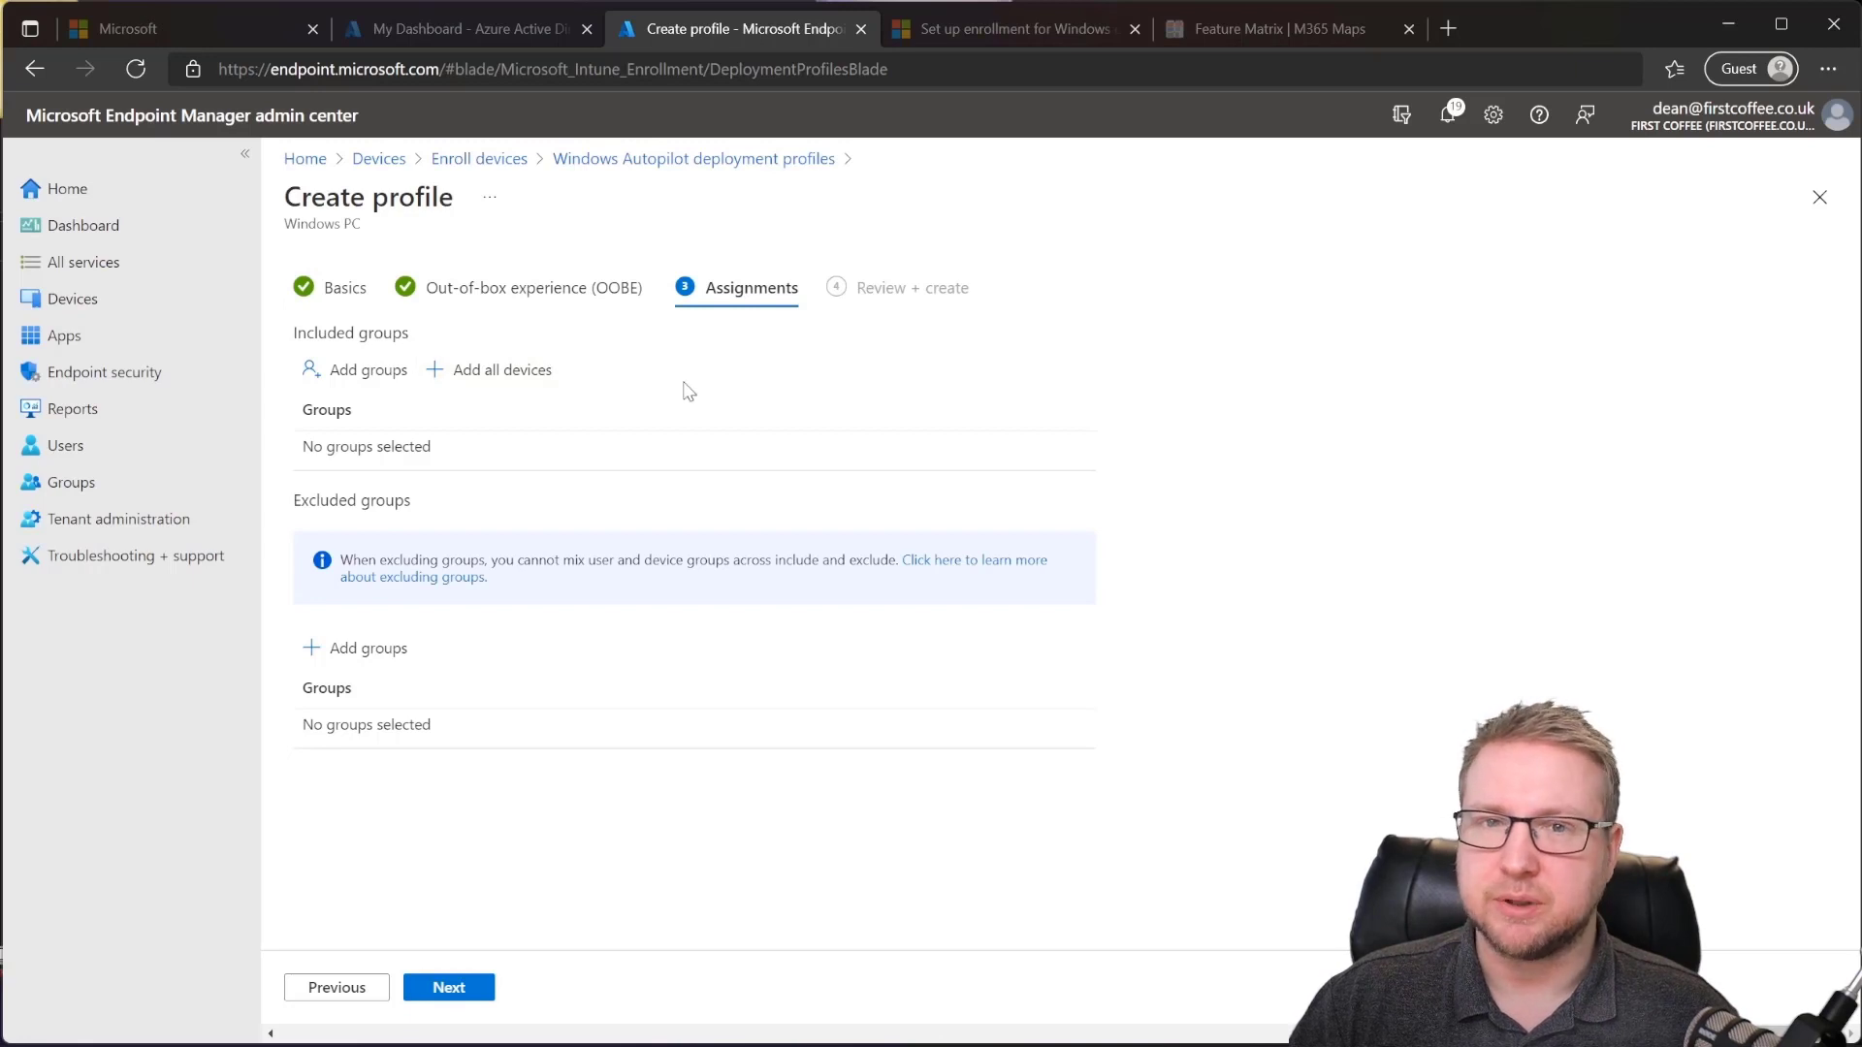
{"action": "left_click", "coordinate": [452, 999]}
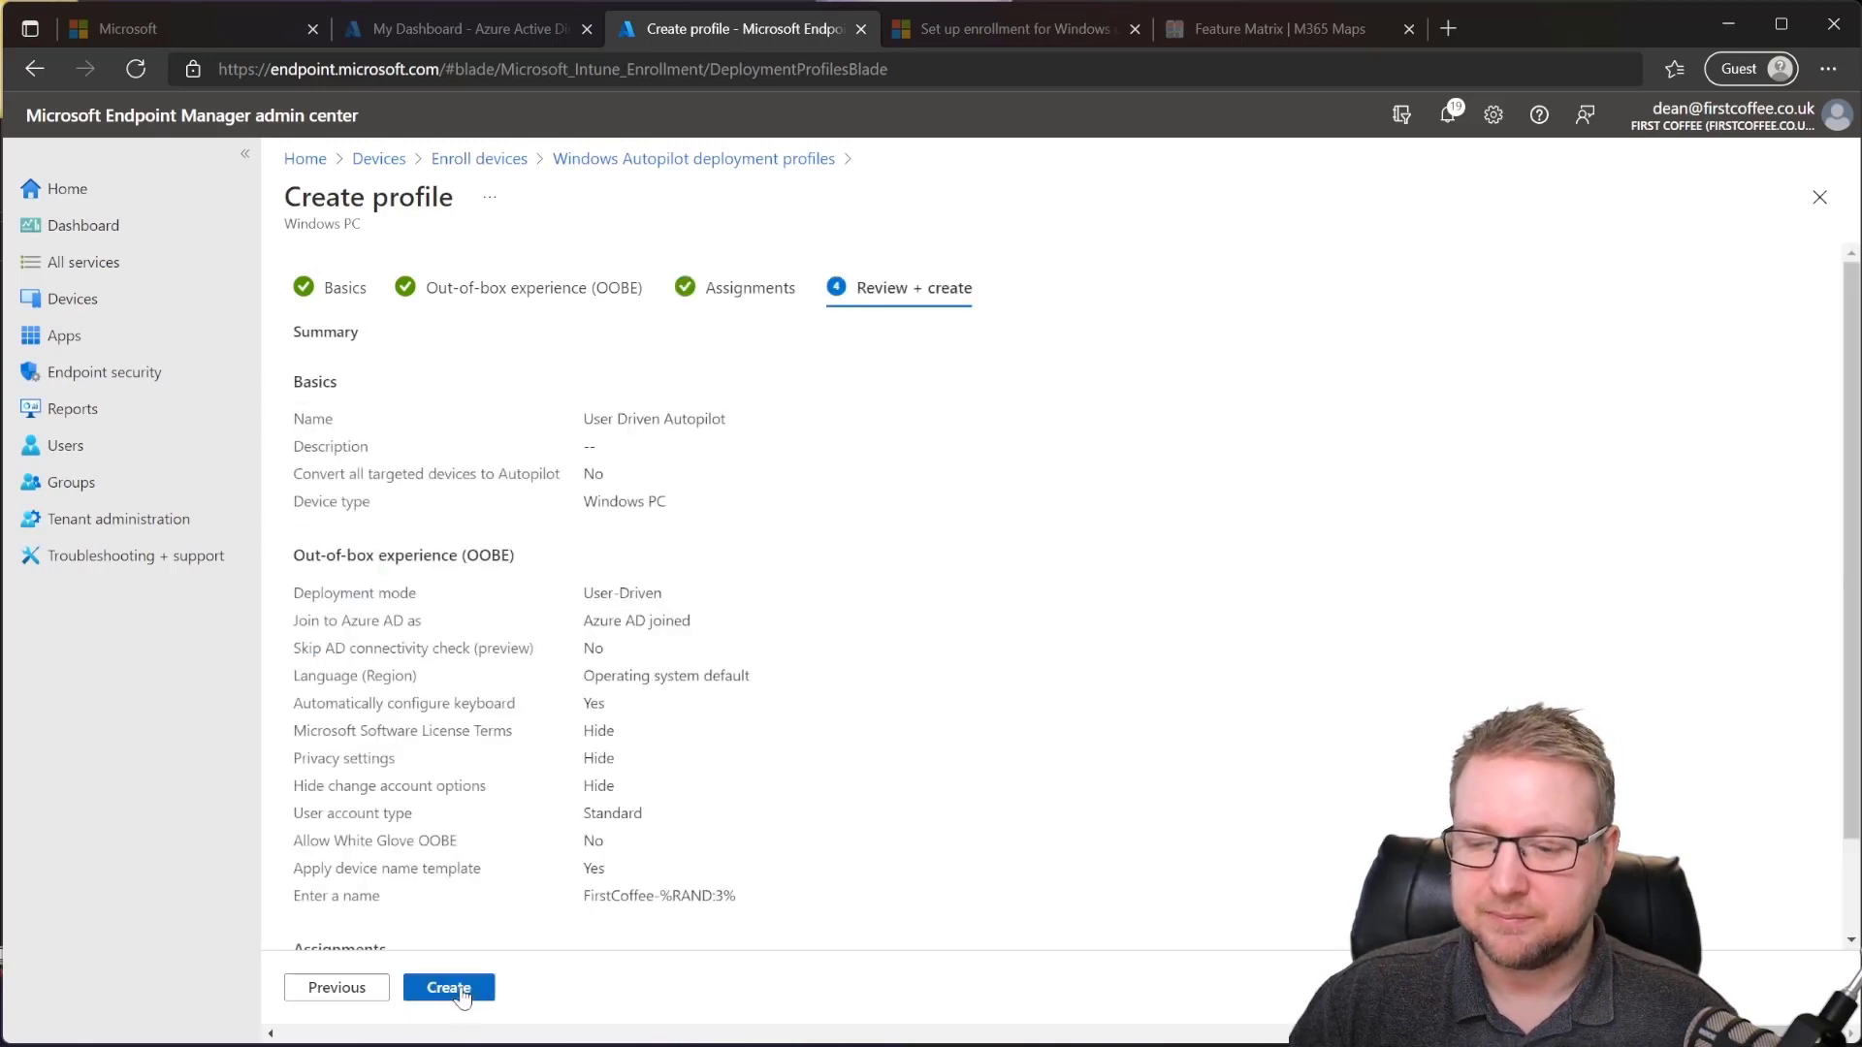
{"action": "scroll", "coordinate": [878, 817], "scroll_direction": "down", "scroll_amount": 2}
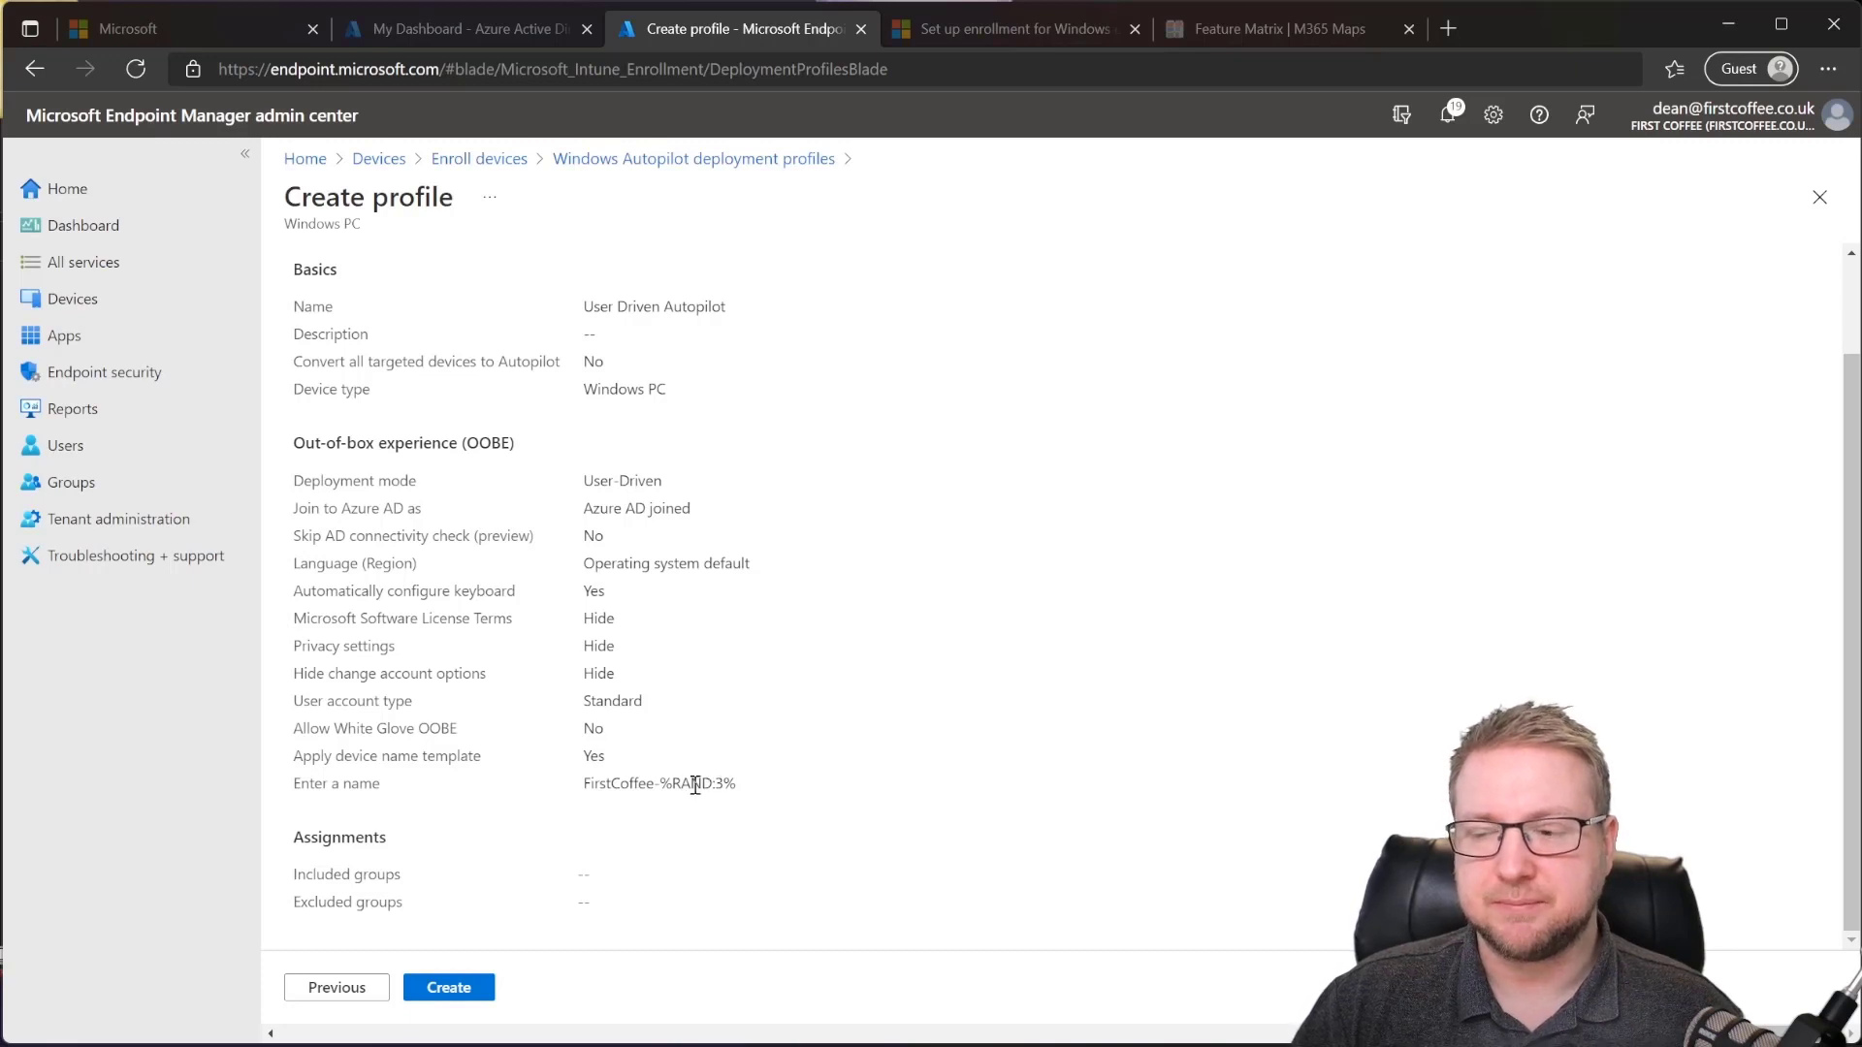
Step: Create the User Driven Autopilot profile from the review summary
{"action": "left_click", "coordinate": [475, 987]}
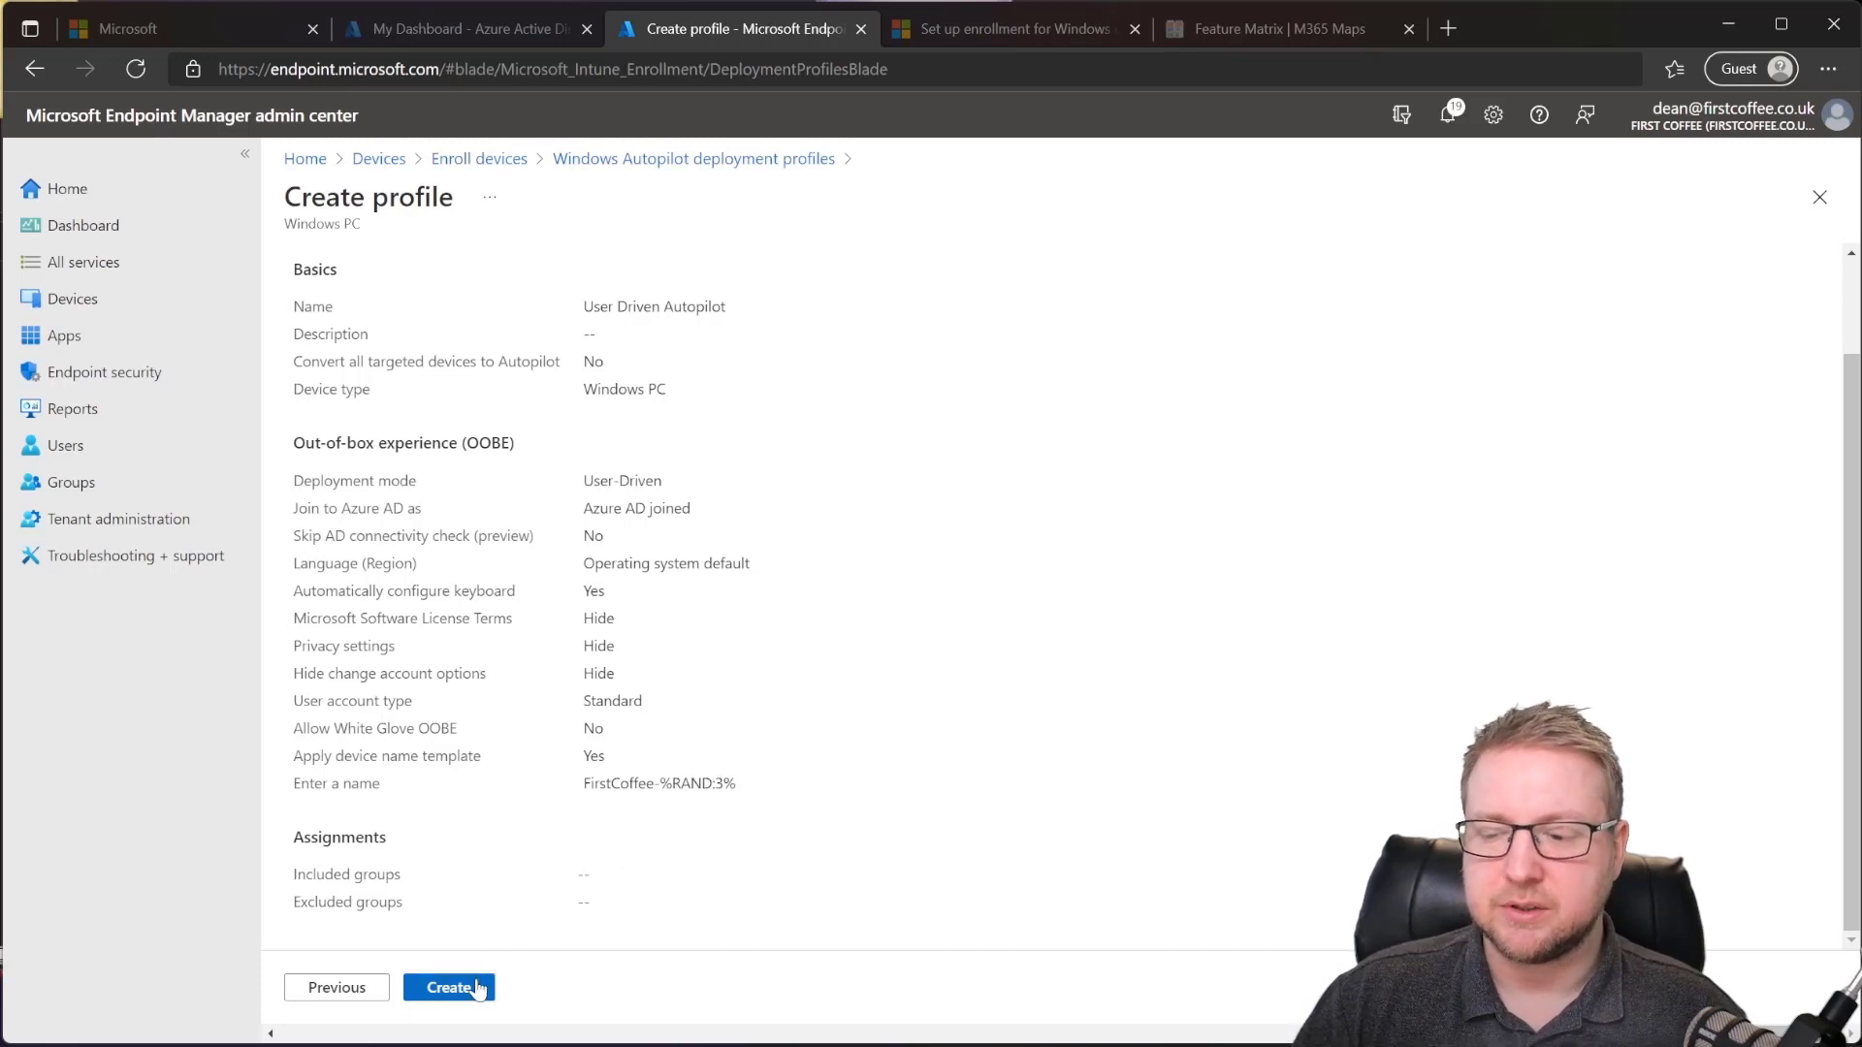
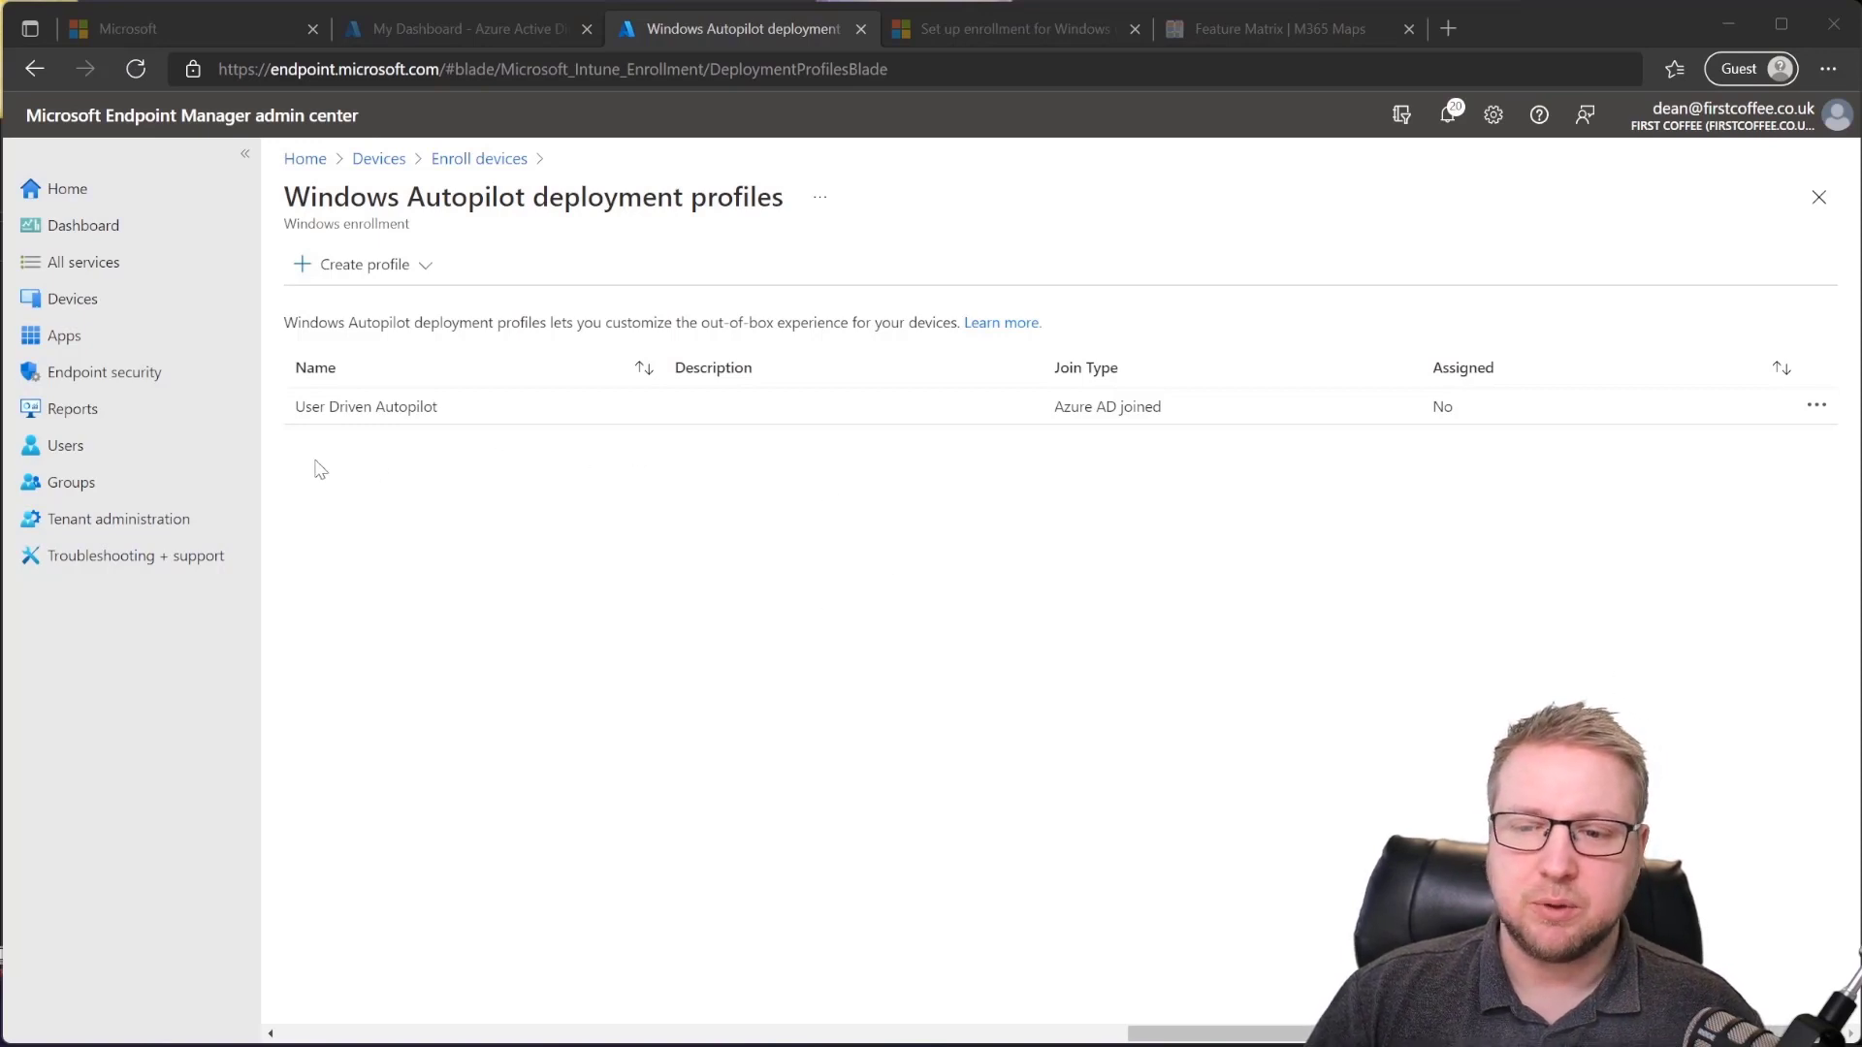
Step: Go to the Groups page to see the list of all groups
{"action": "left_click", "coordinate": [172, 478]}
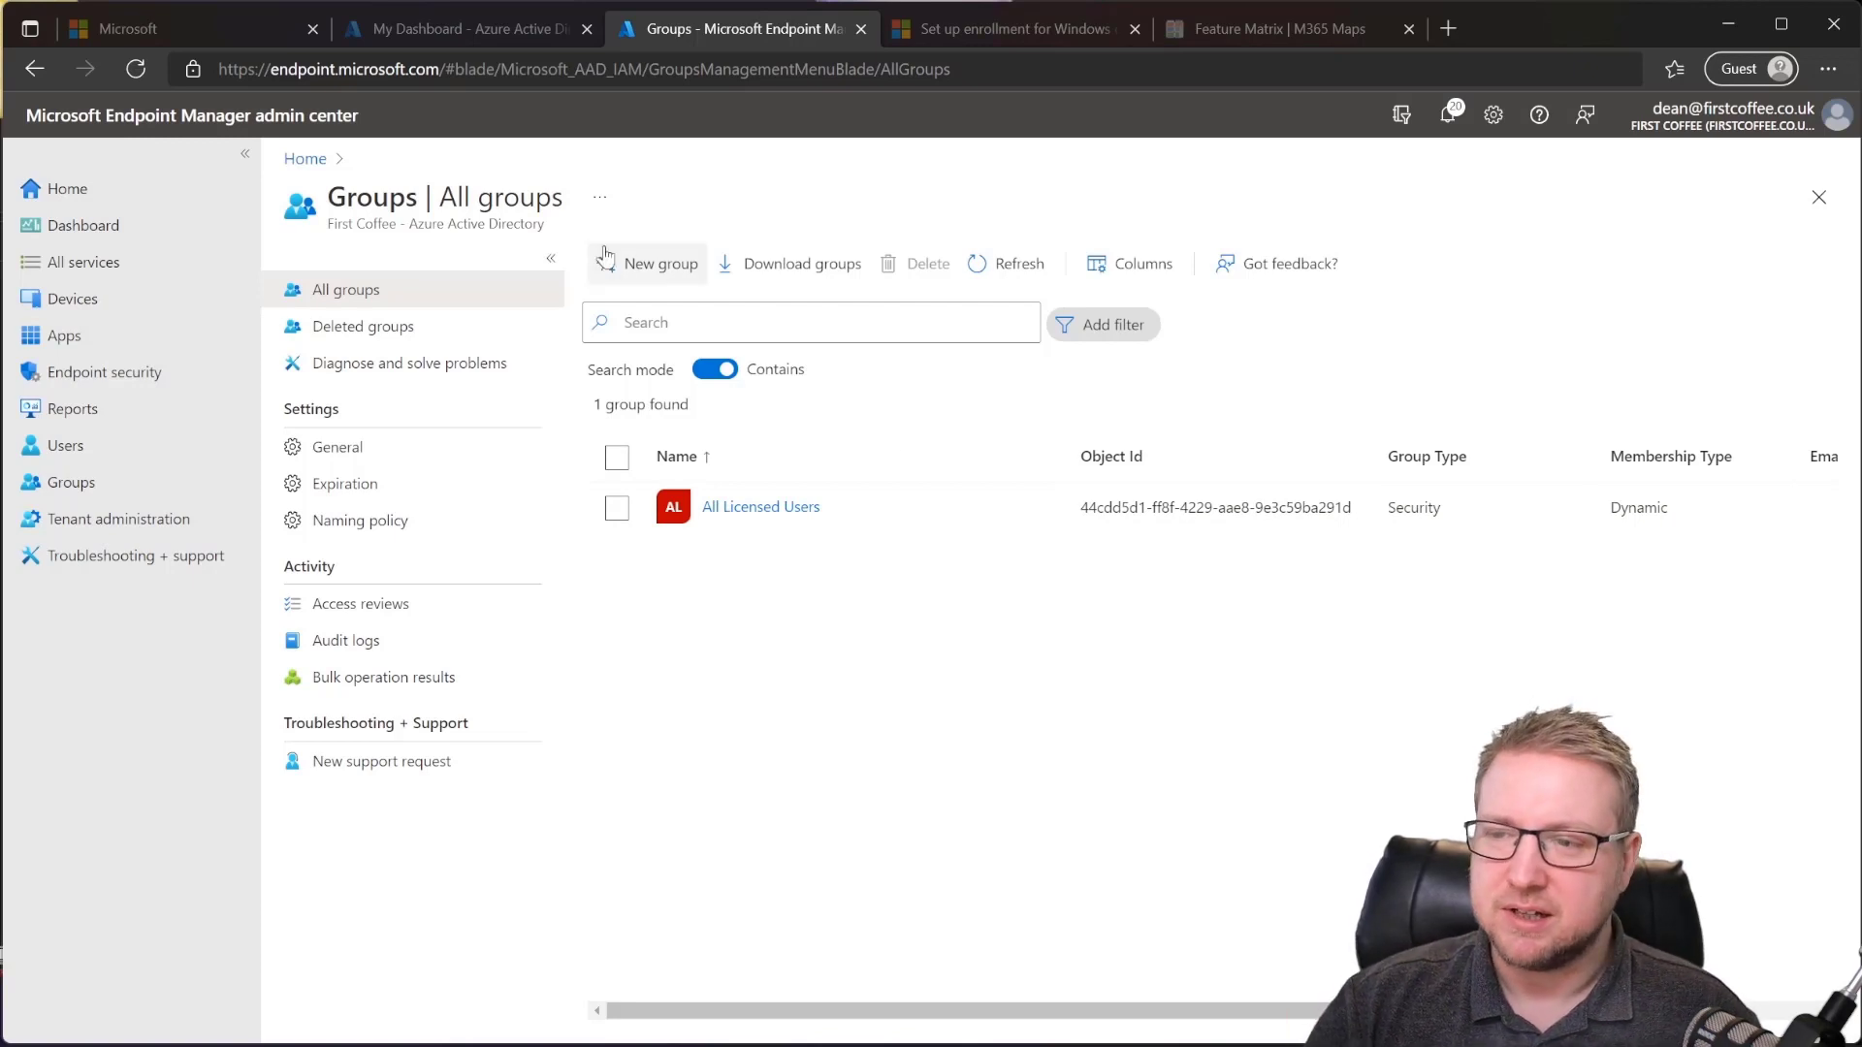
Step: Begin a new group named 'Autopilot Devices' and expand the Membership type choices
{"action": "left_click", "coordinate": [653, 270]}
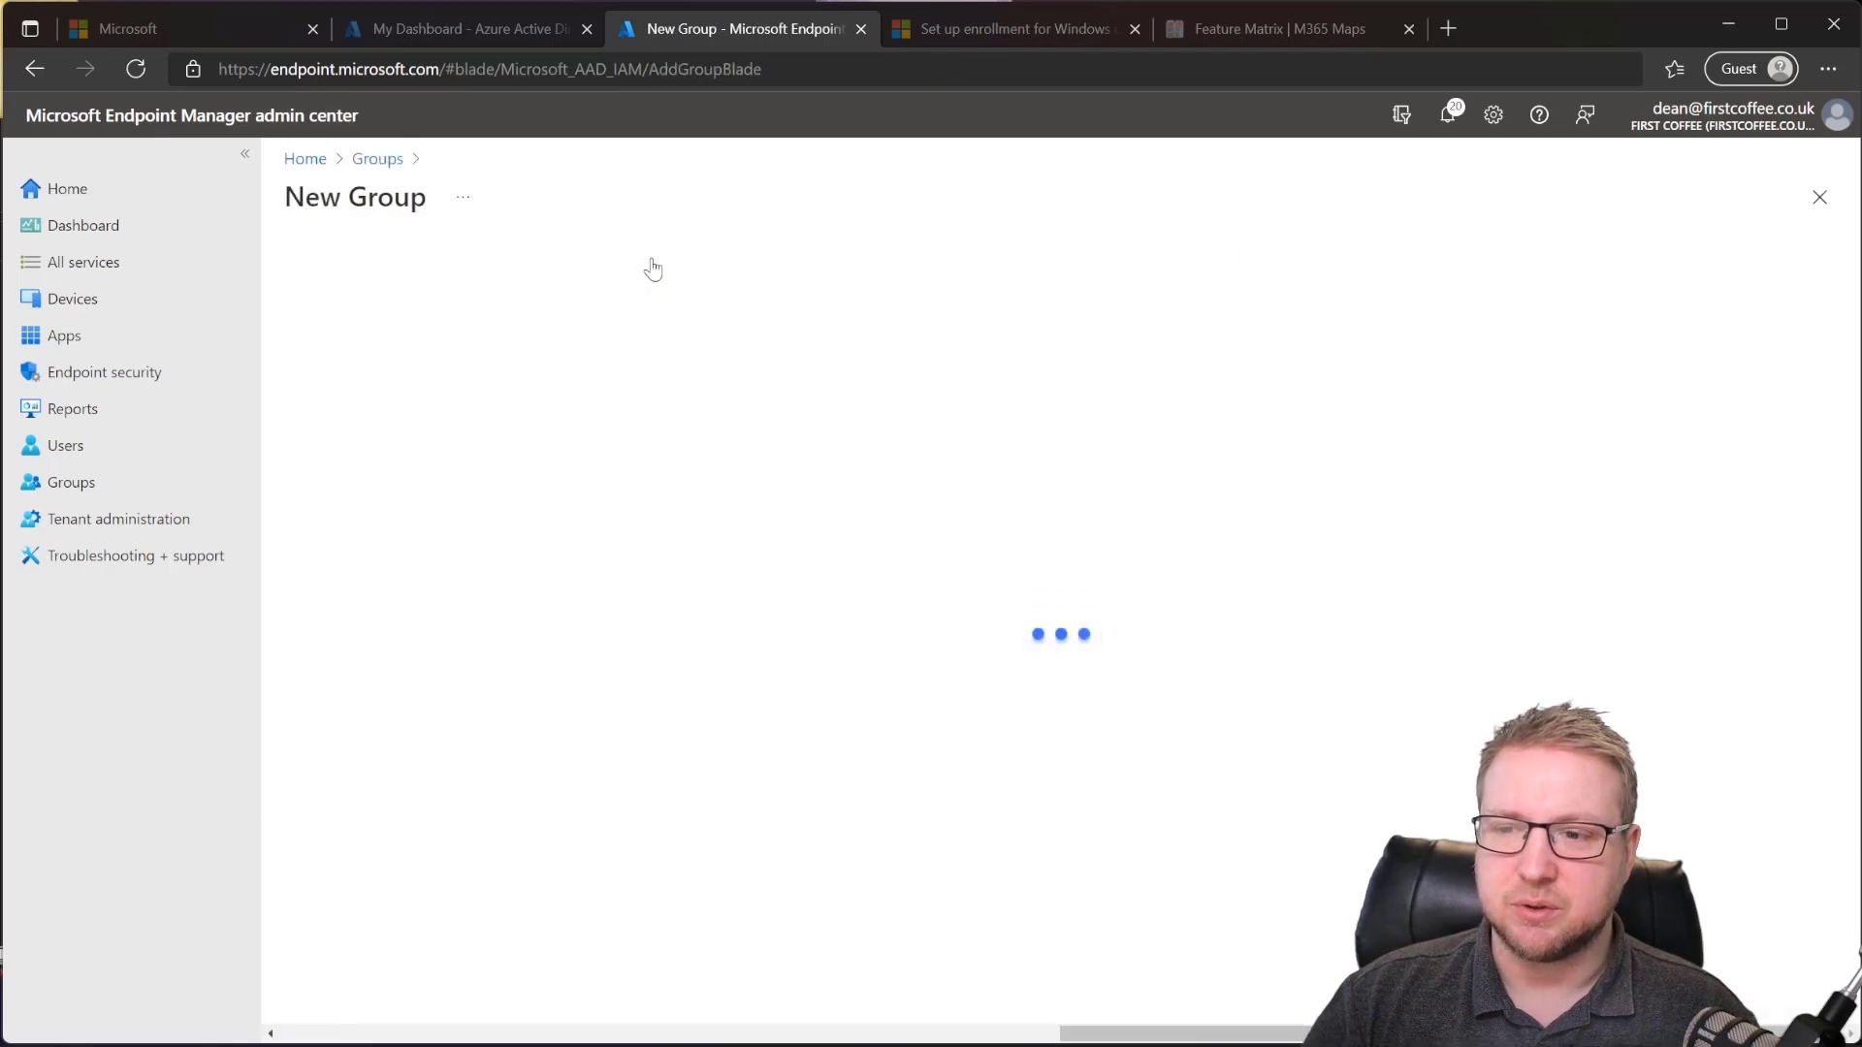
{"action": "left_click", "coordinate": [525, 378]}
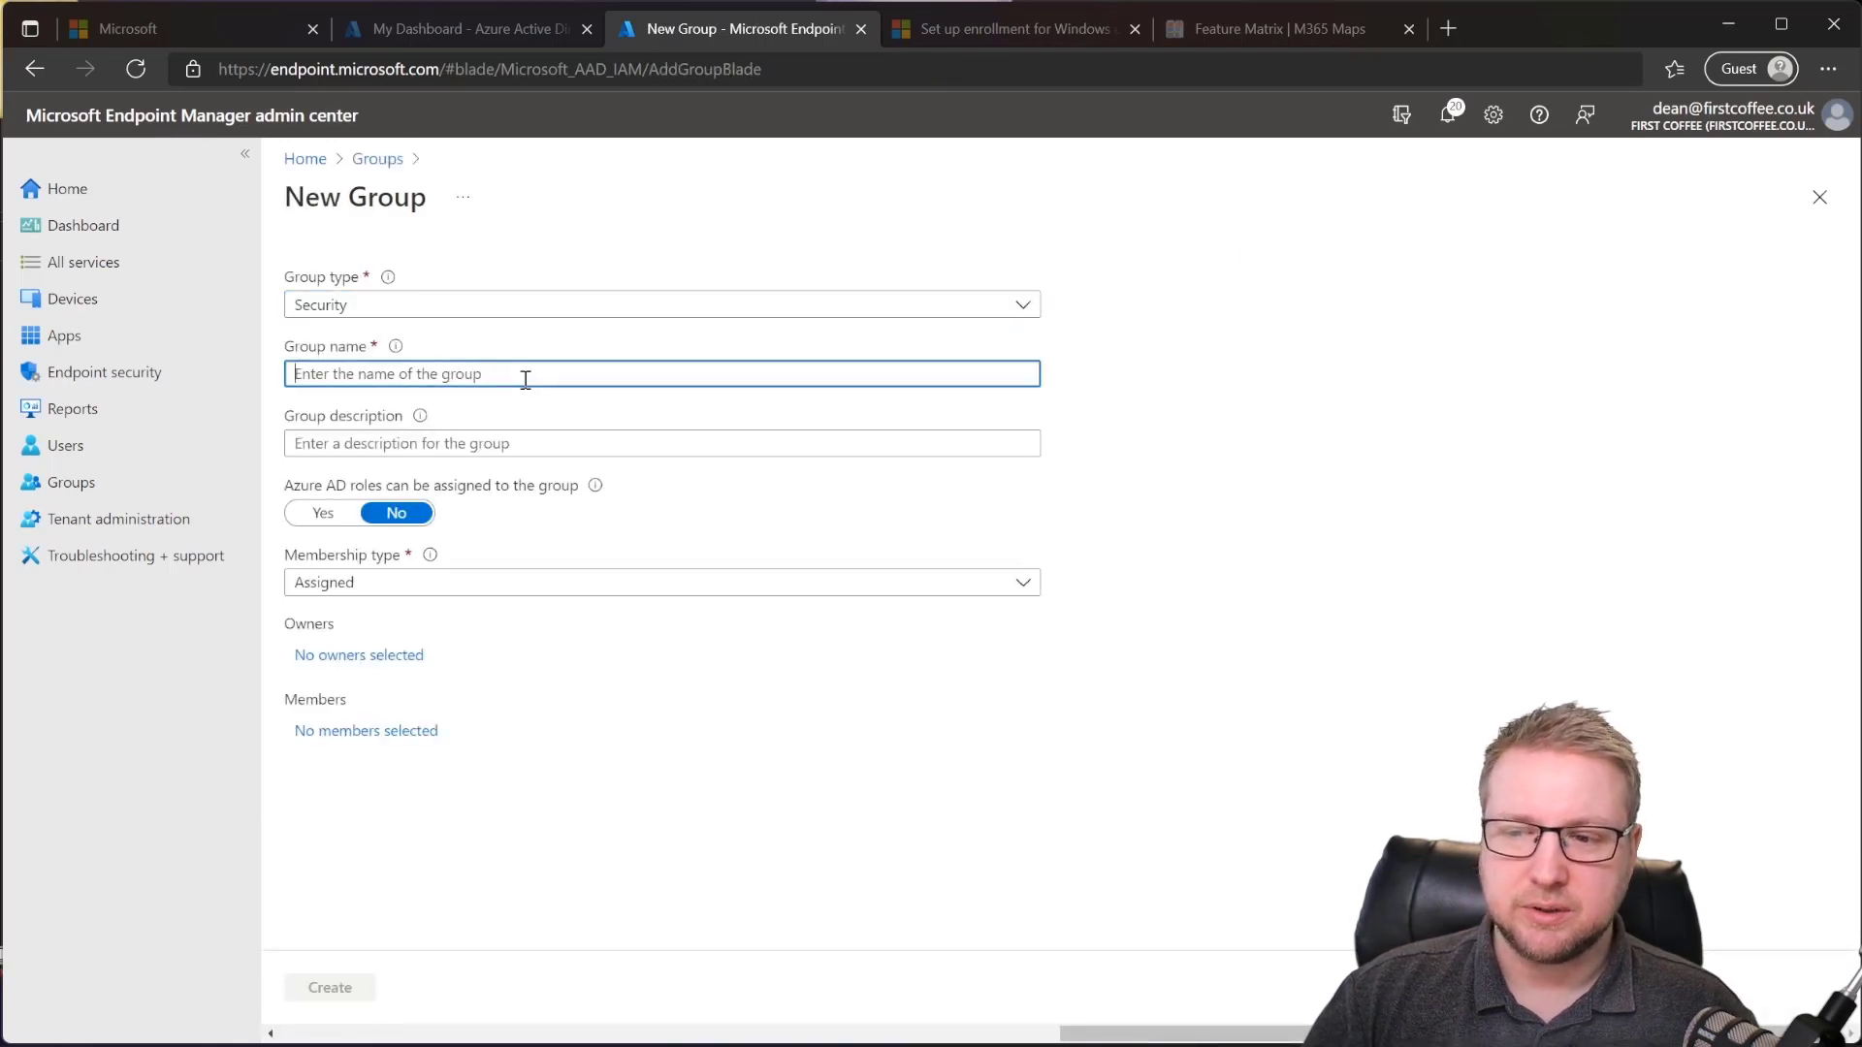
{"action": "type", "text": "Autopilot Devices"}
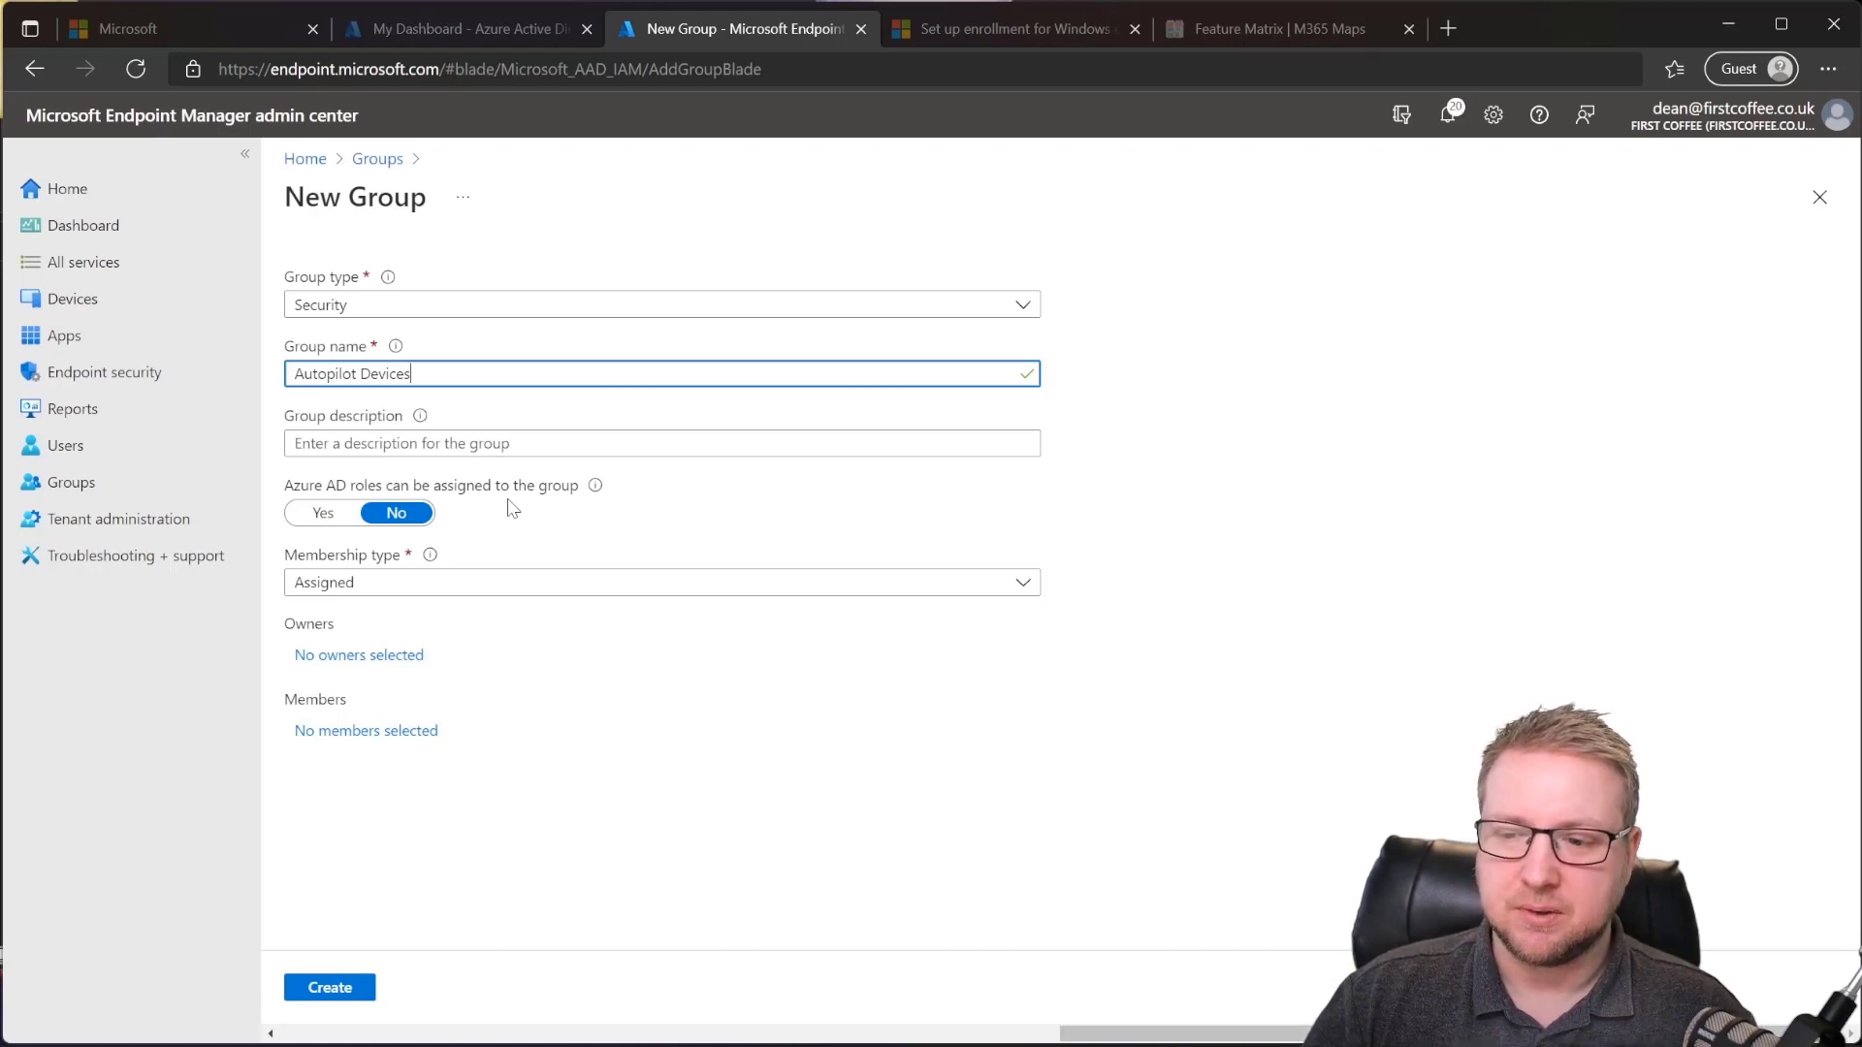
{"action": "left_click", "coordinate": [576, 585]}
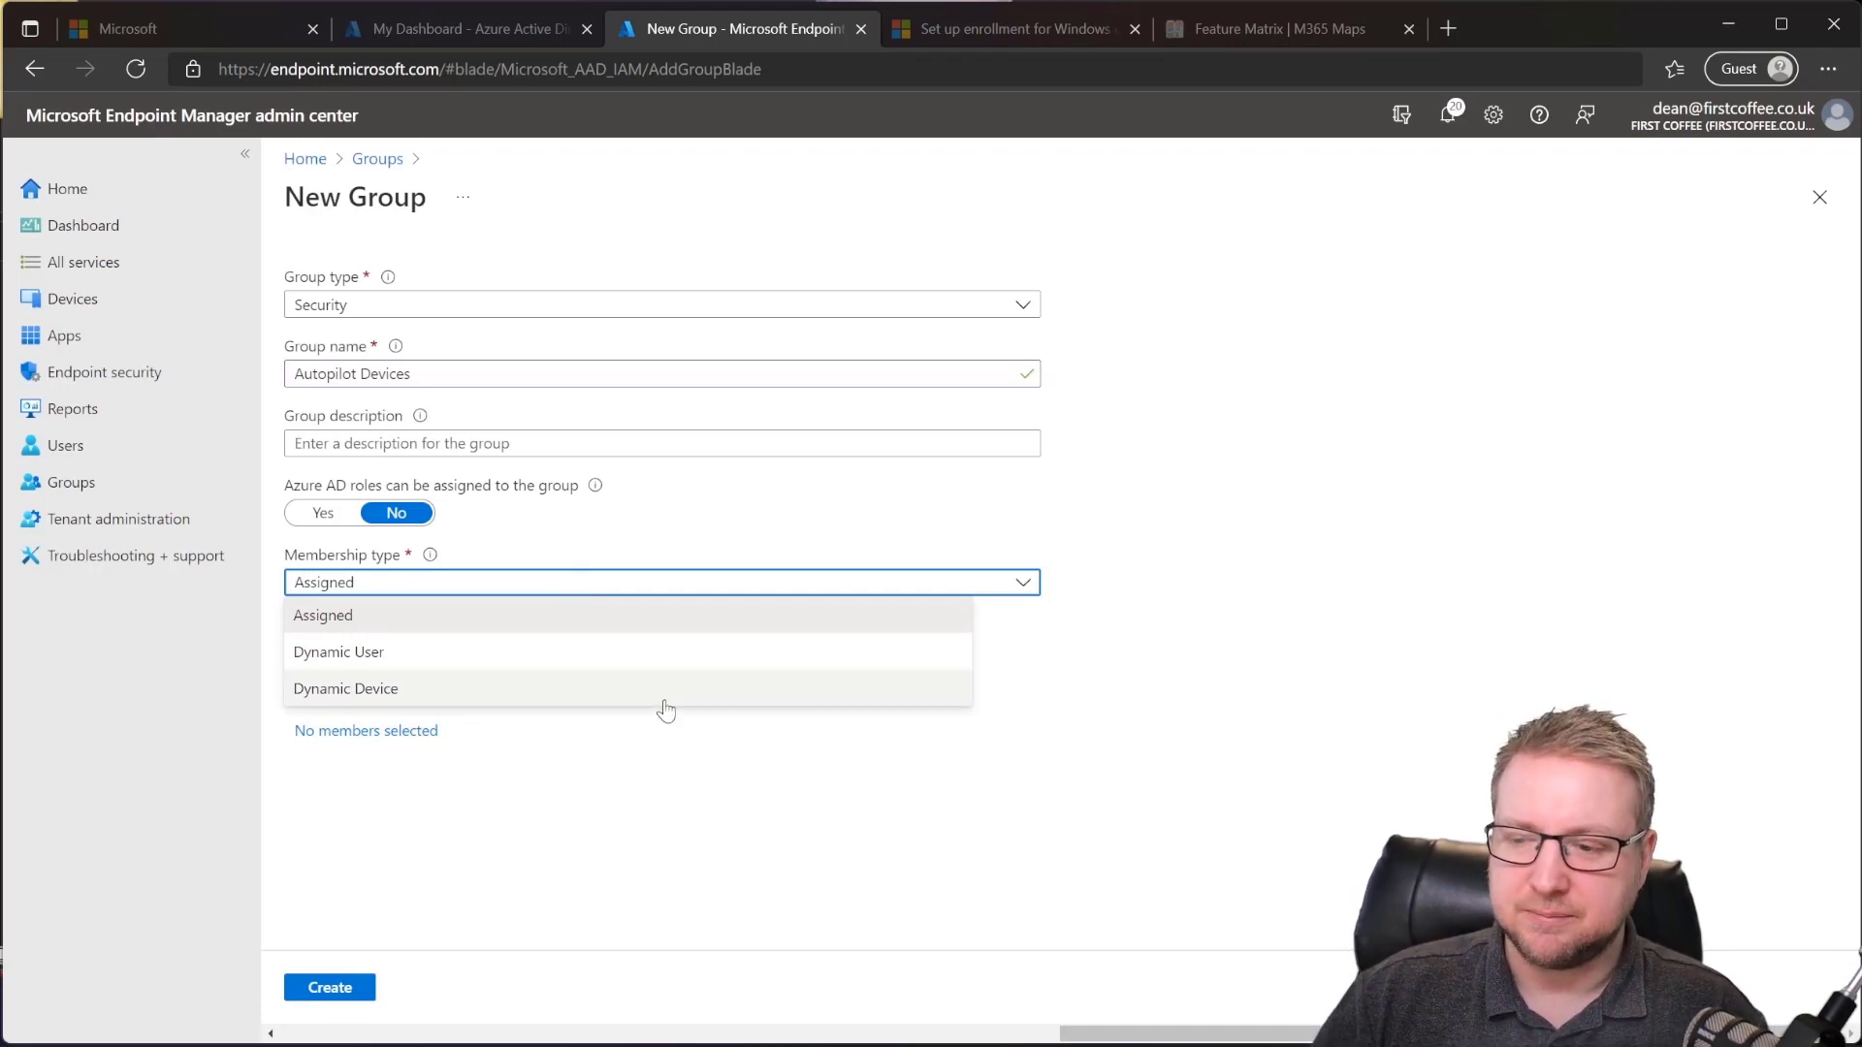
Step: Set membership to Dynamic Device and open the raw rule syntax editor for the dynamic query
{"action": "left_click", "coordinate": [665, 700]}
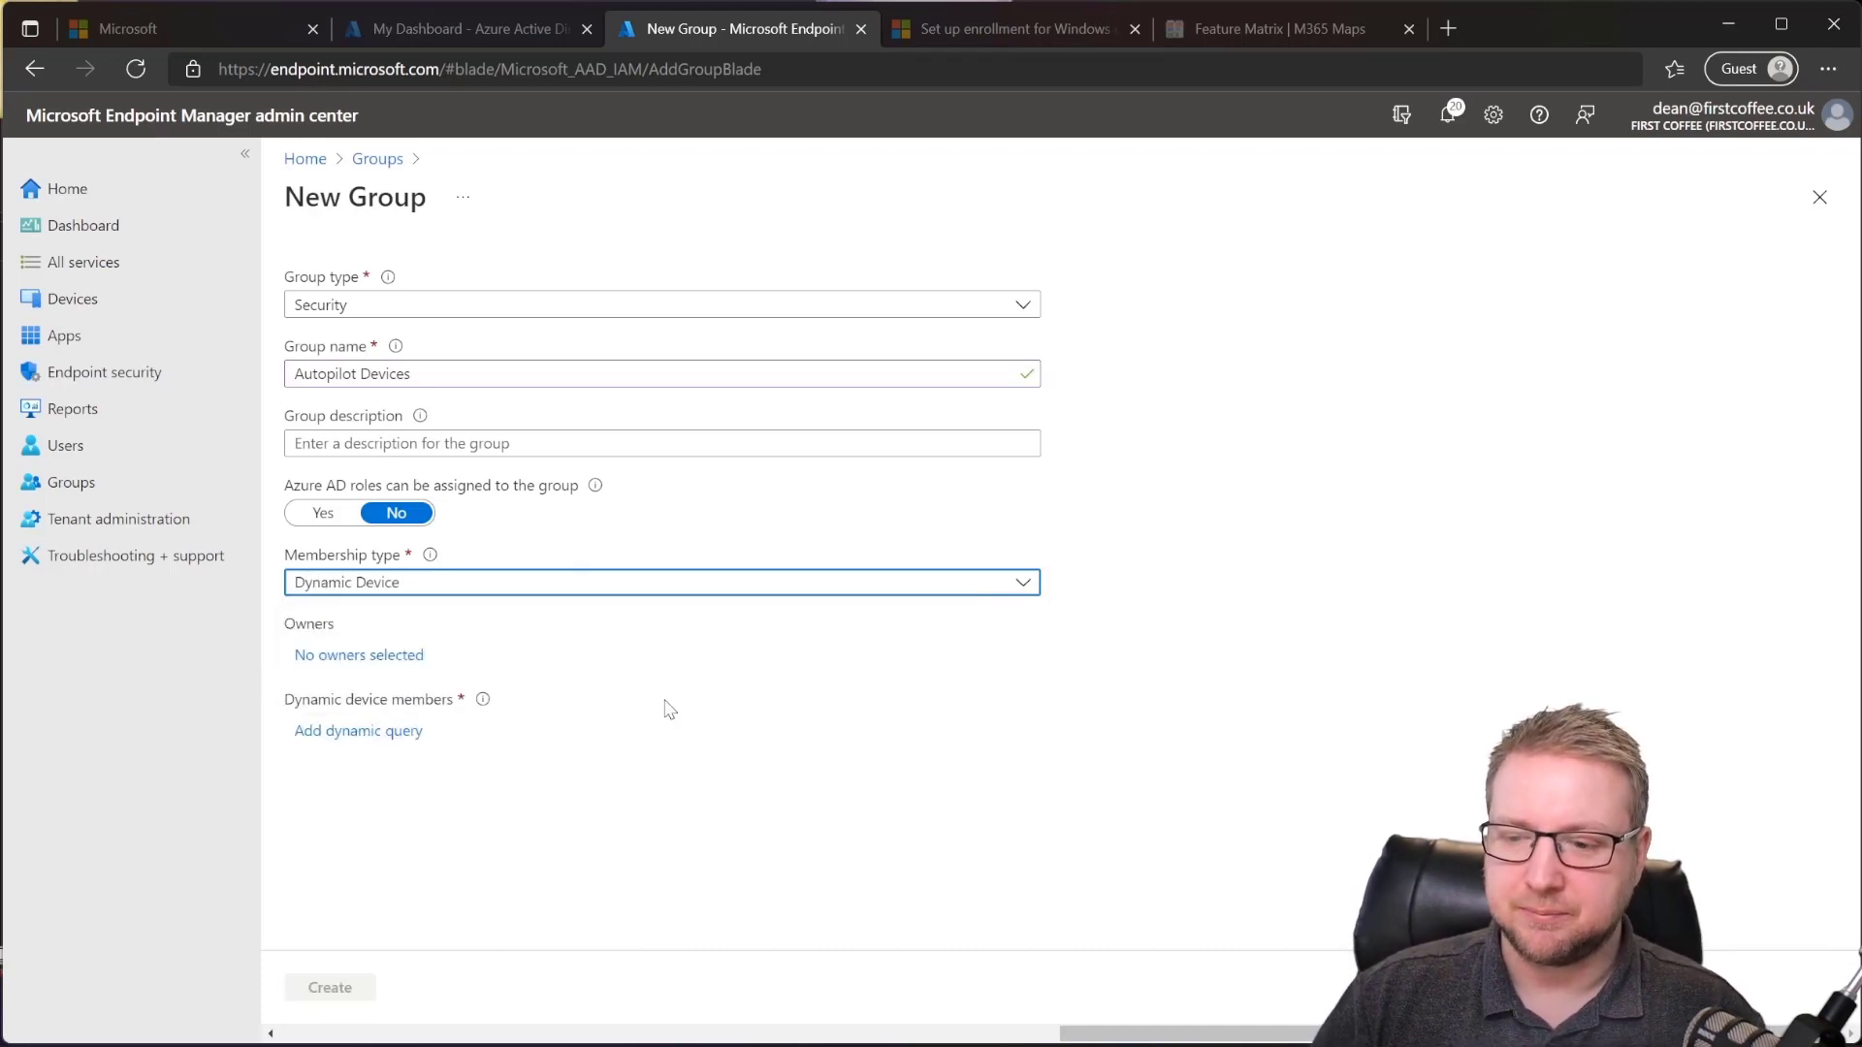
{"action": "left_click", "coordinate": [361, 731]}
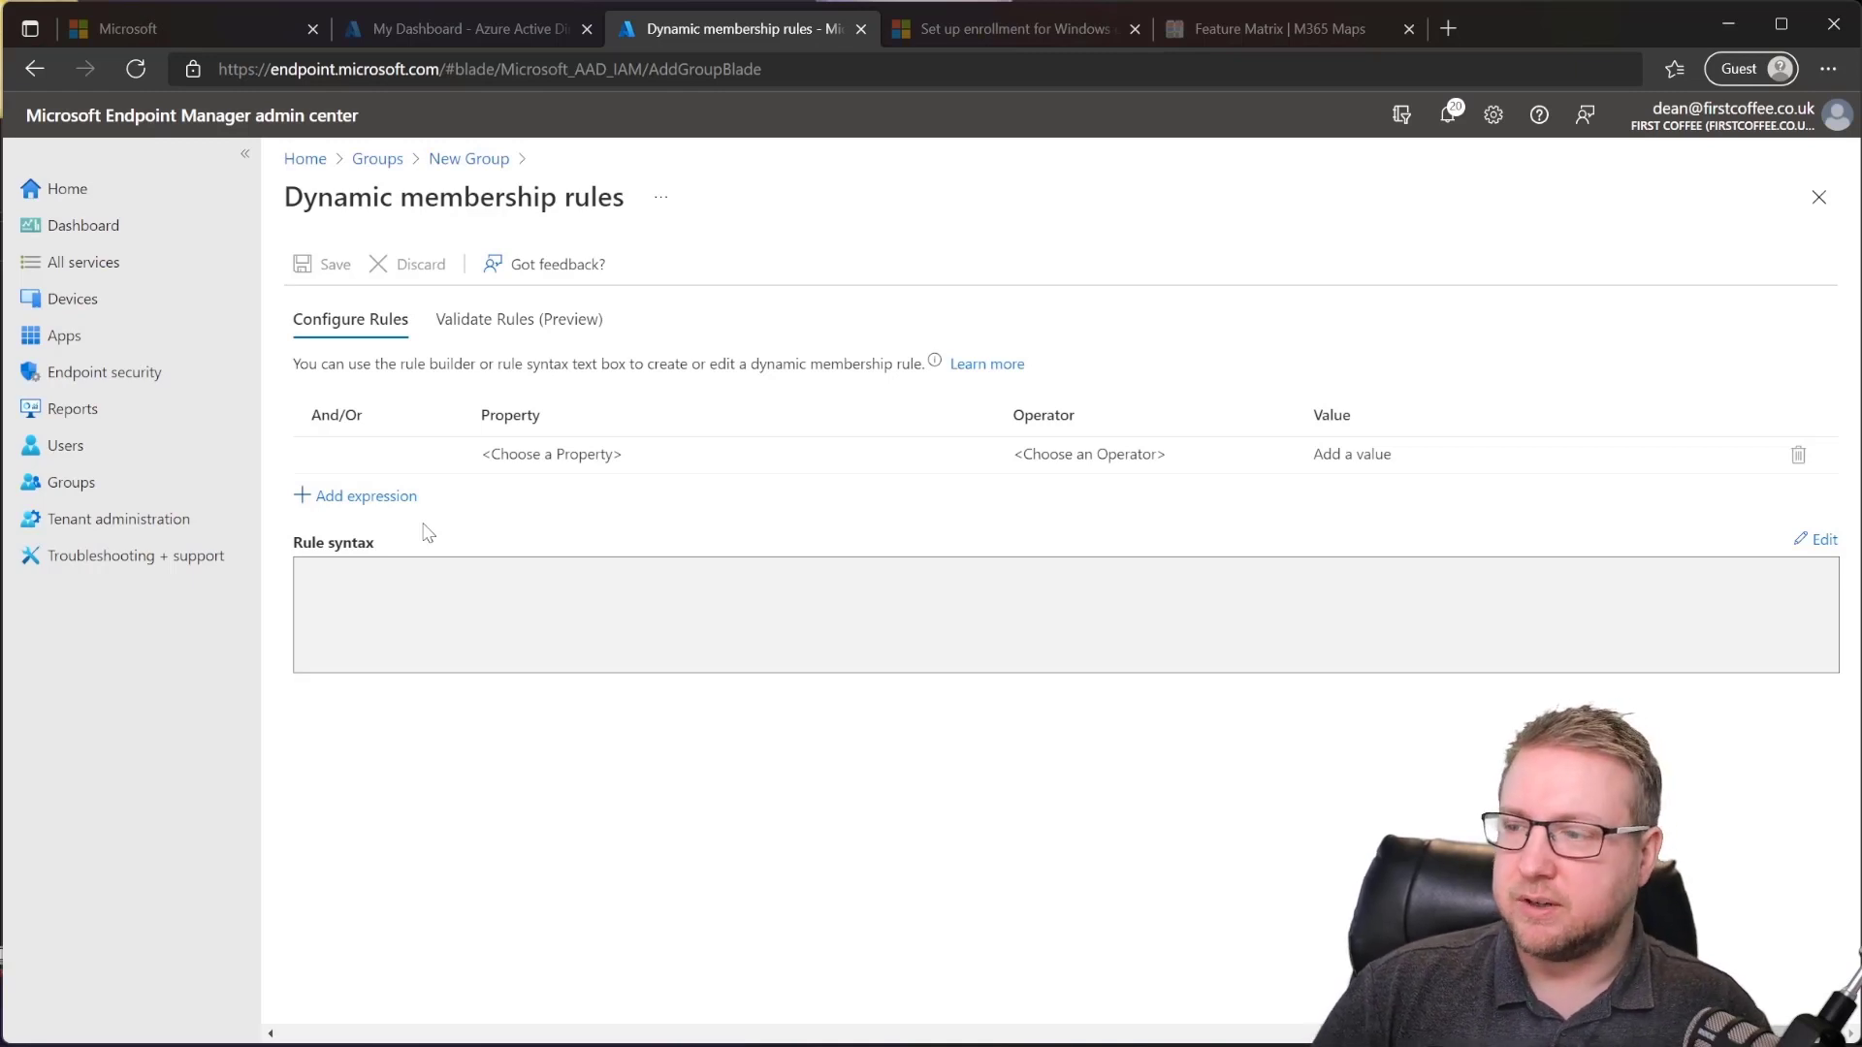
{"action": "left_click", "coordinate": [1816, 539]}
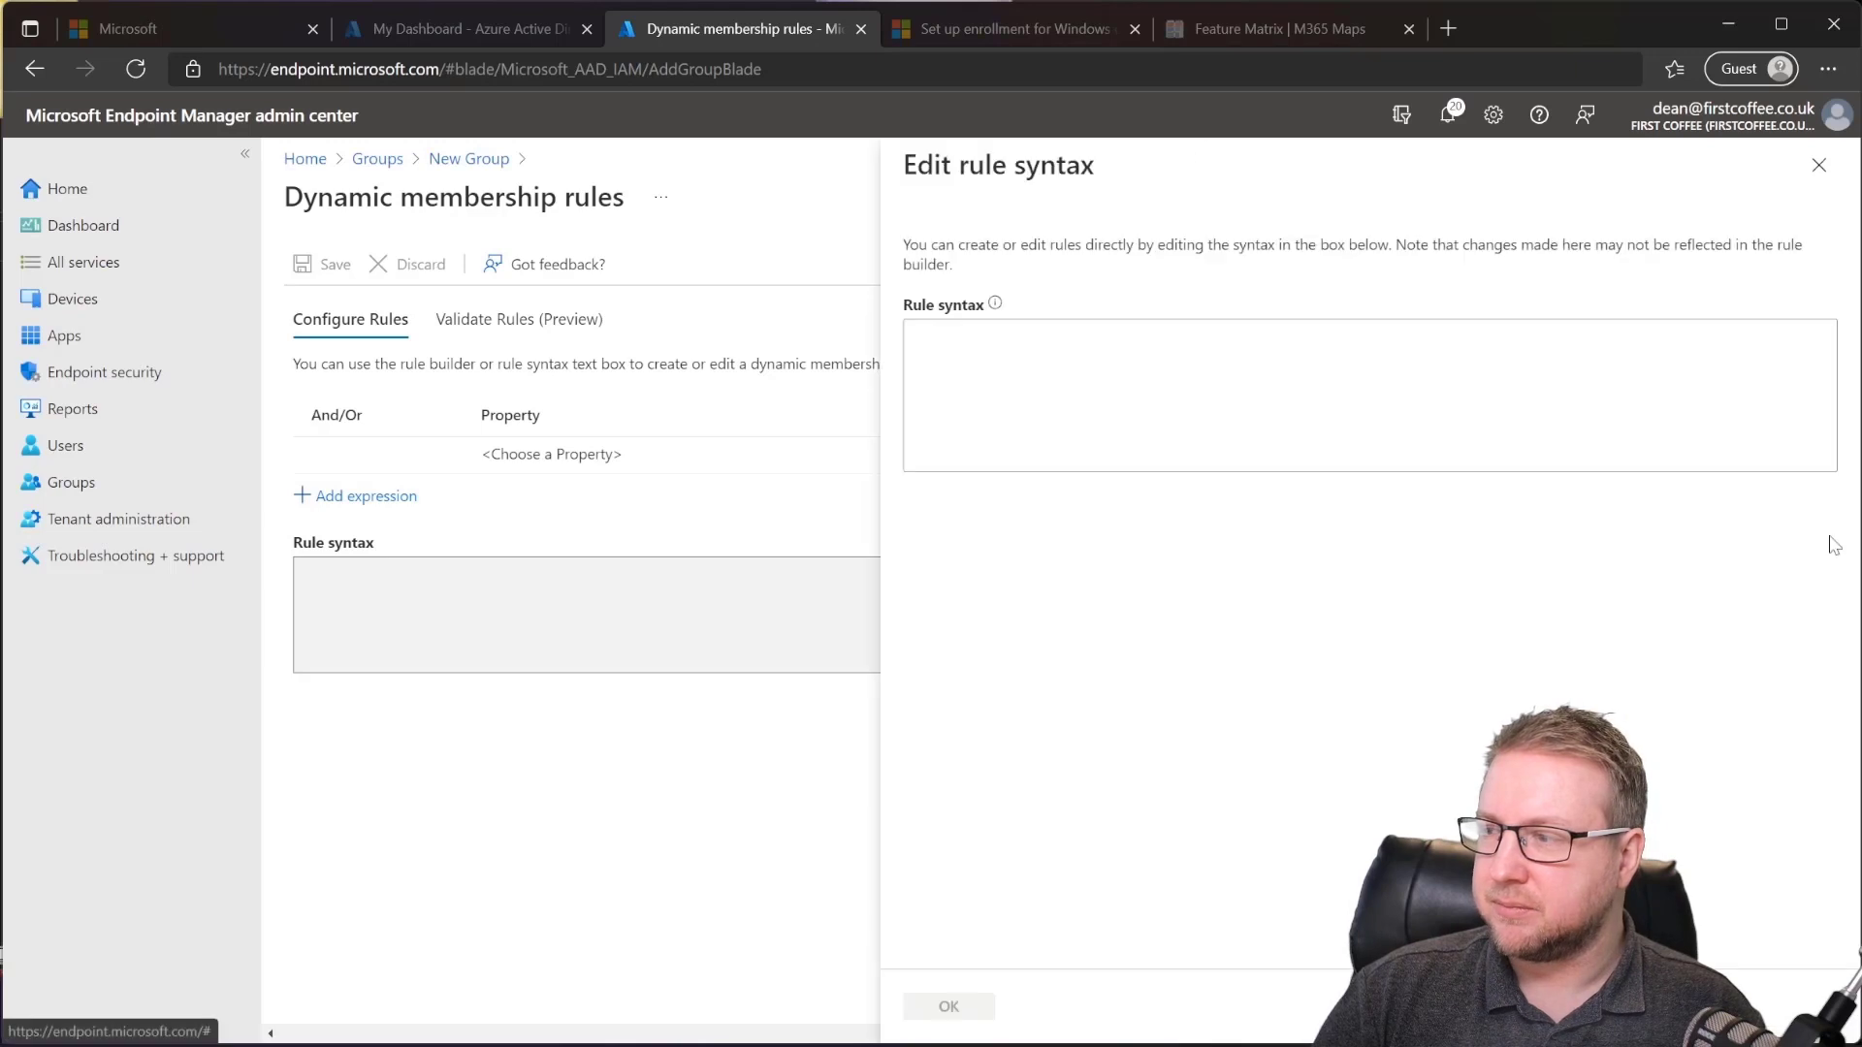
Step: Paste the rule (device.devicePhysicalIDs -any (_ -contains "[ZTDId]")) into Rule syntax and apply it
{"action": "left_click", "coordinate": [1033, 386]}
{"action": "type", "text": "(device.devicePhysicalIDs -any (_ -contains \"[ZTDId]\"))"}
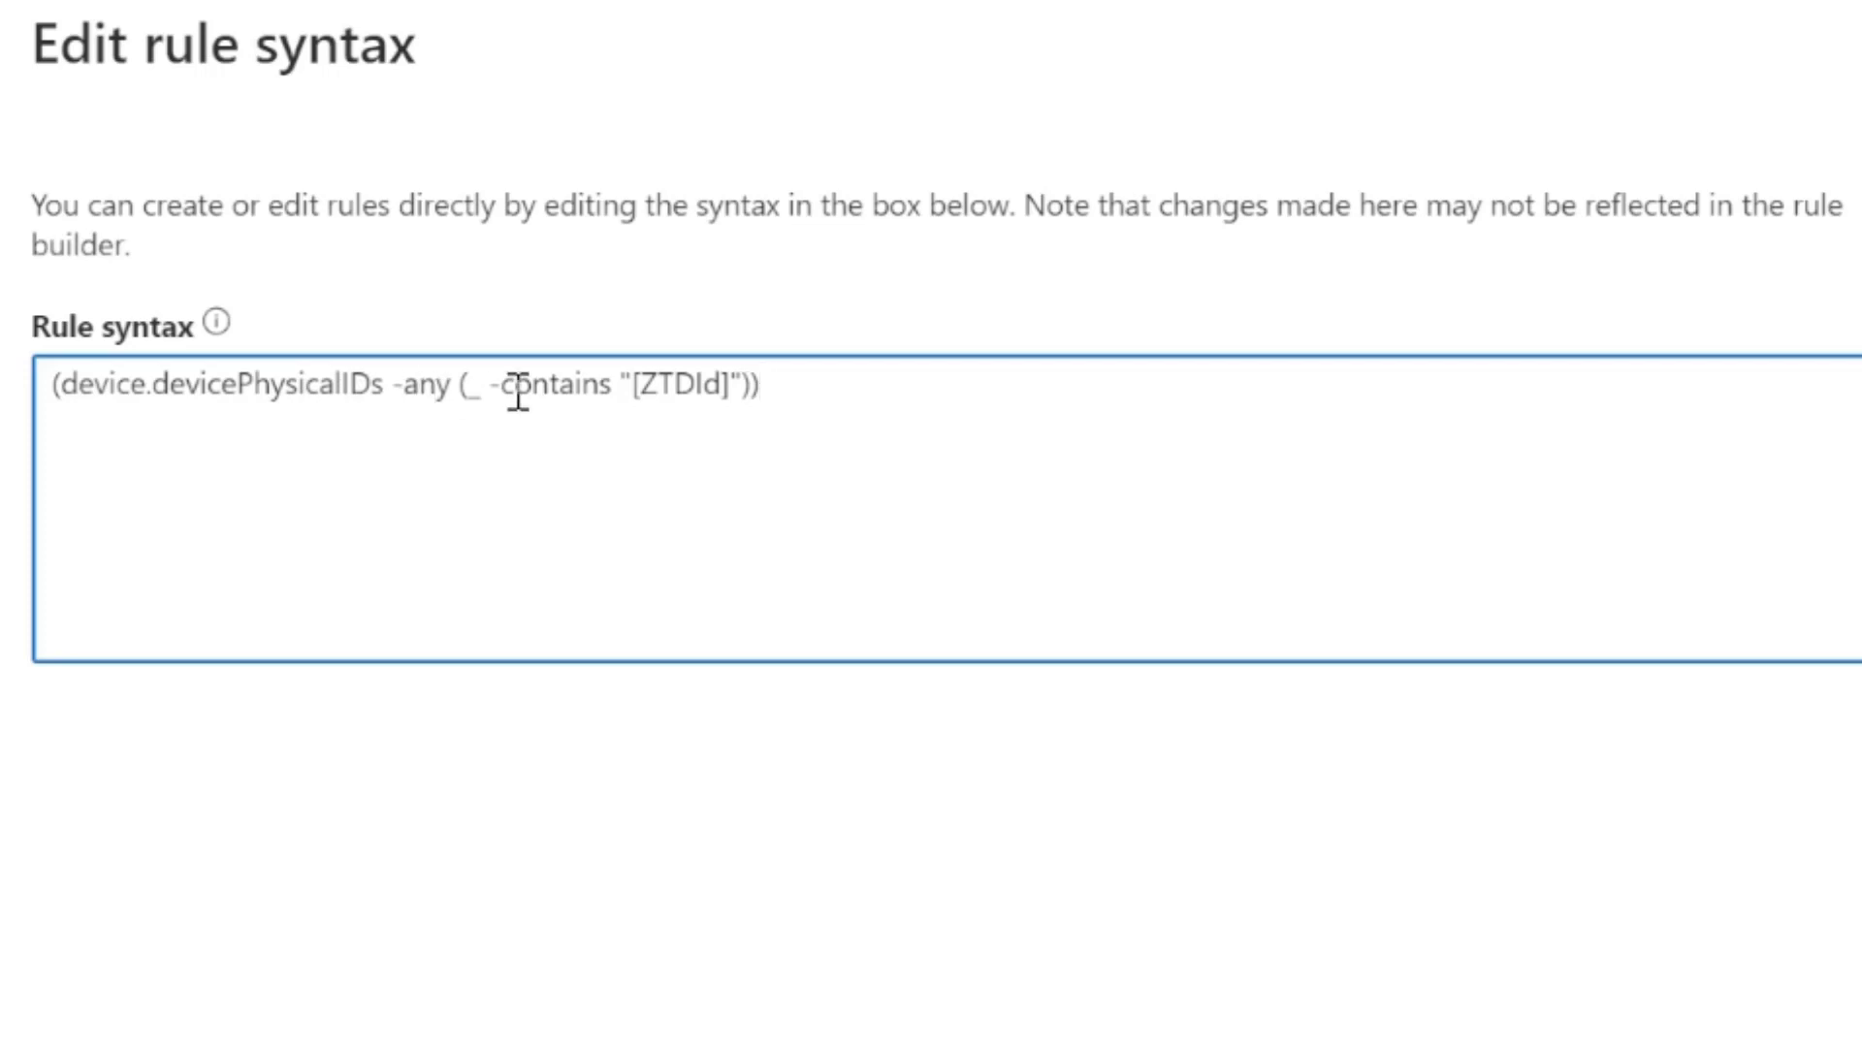
{"action": "left_click_drag", "start_coordinate": [634, 386], "coordinate": [736, 386]}
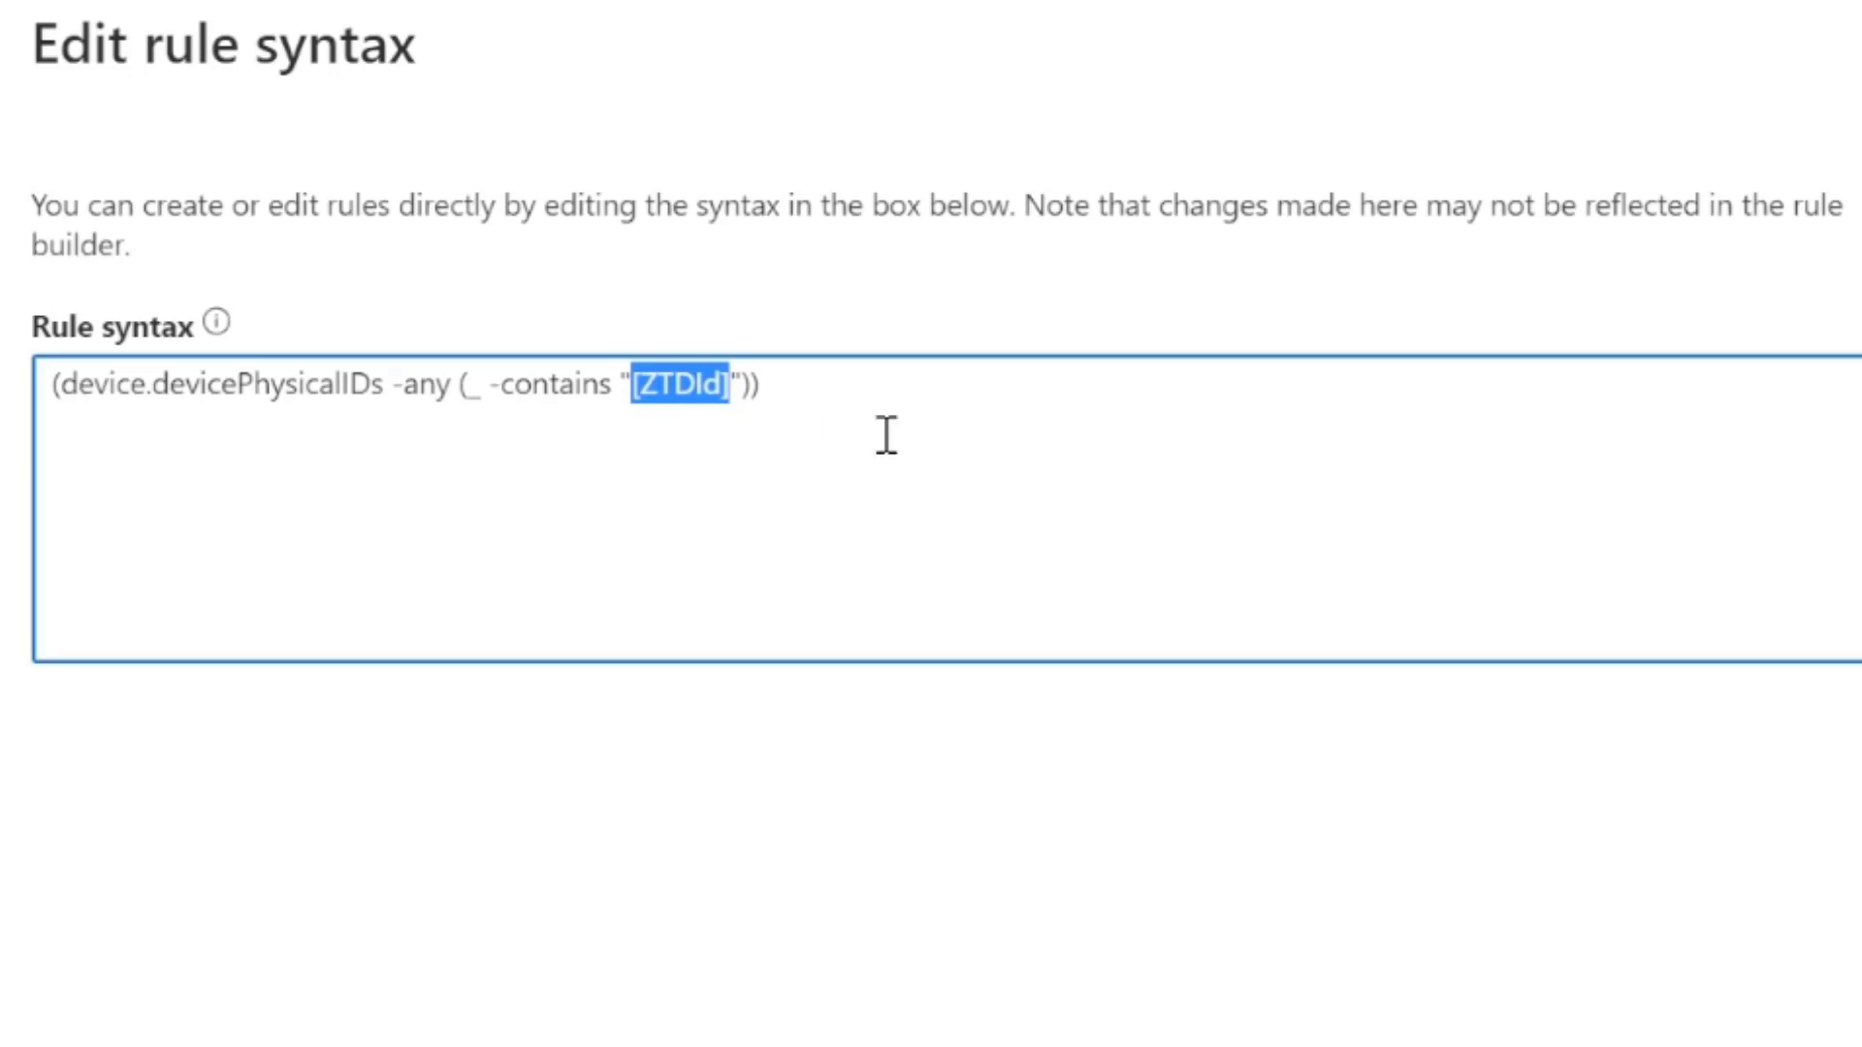
{"action": "left_click", "coordinate": [768, 388]}
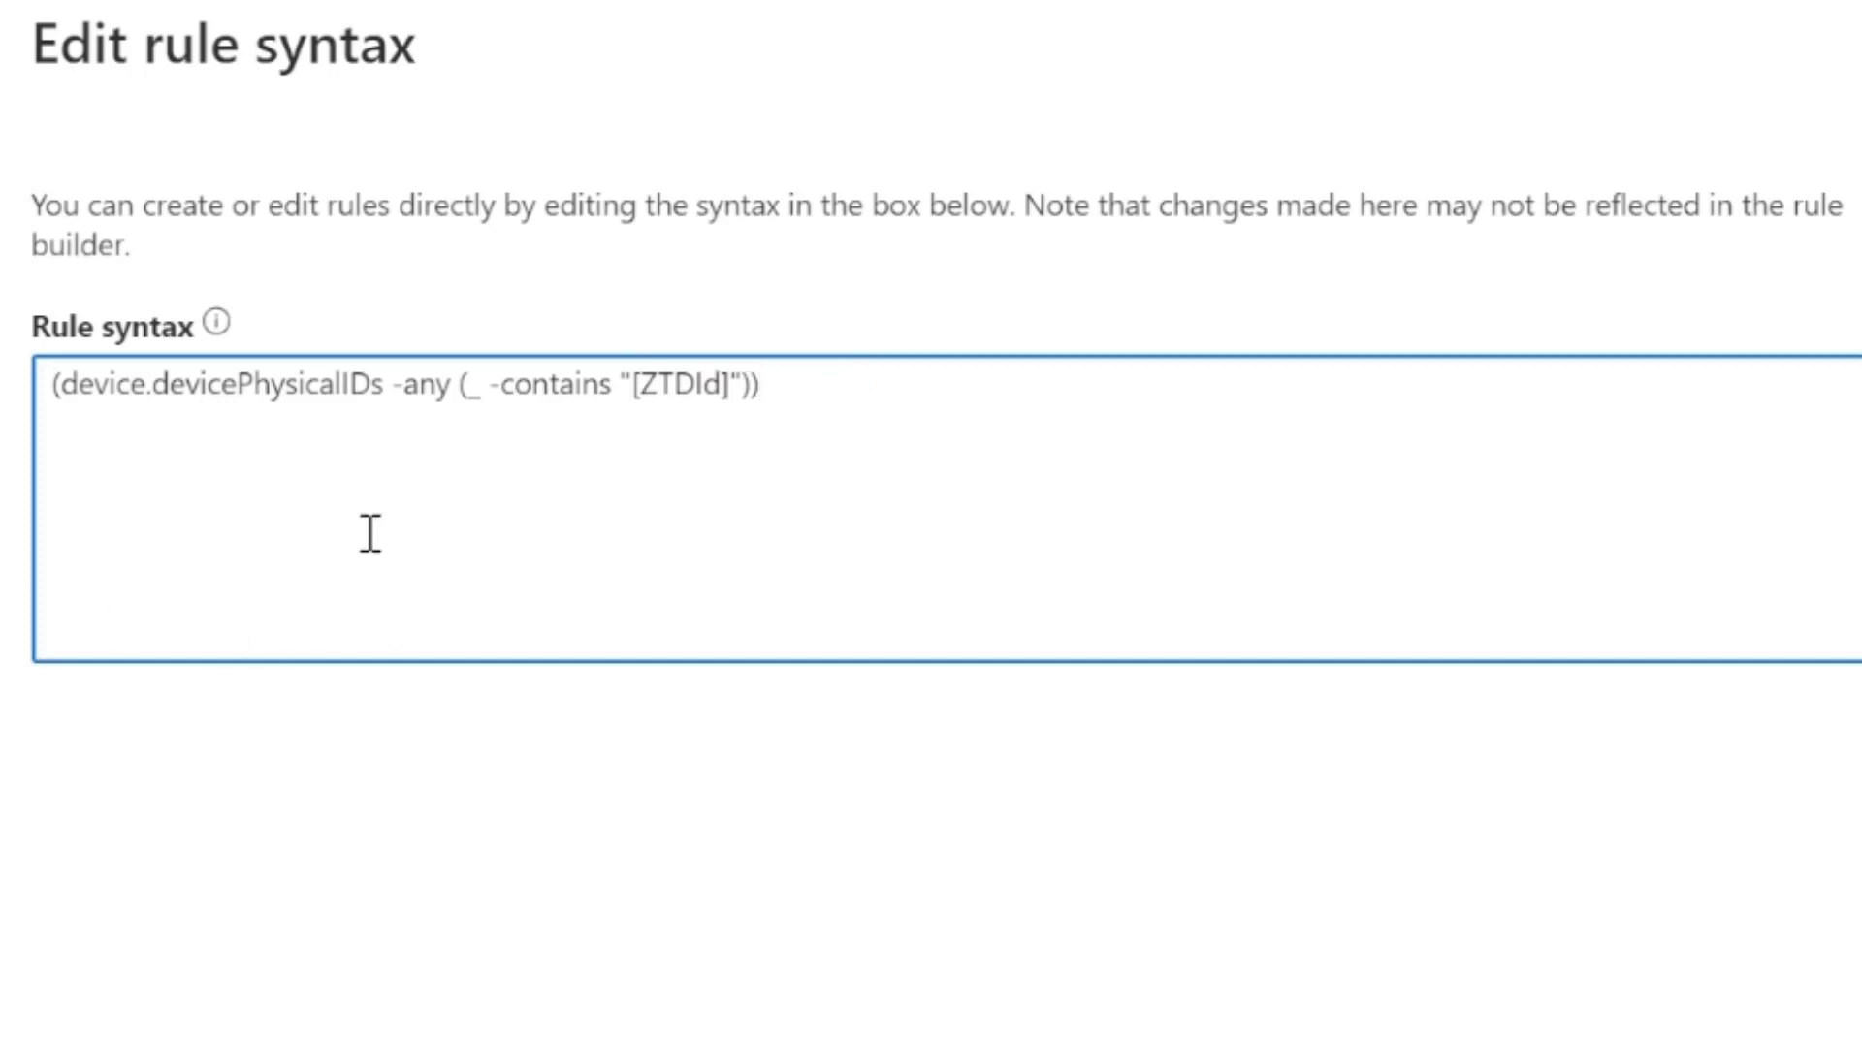
{"action": "left_click", "coordinate": [705, 393]}
{"action": "left_click", "coordinate": [771, 389]}
{"action": "left_click_drag", "start_coordinate": [828, 399], "coordinate": [13, 439]}
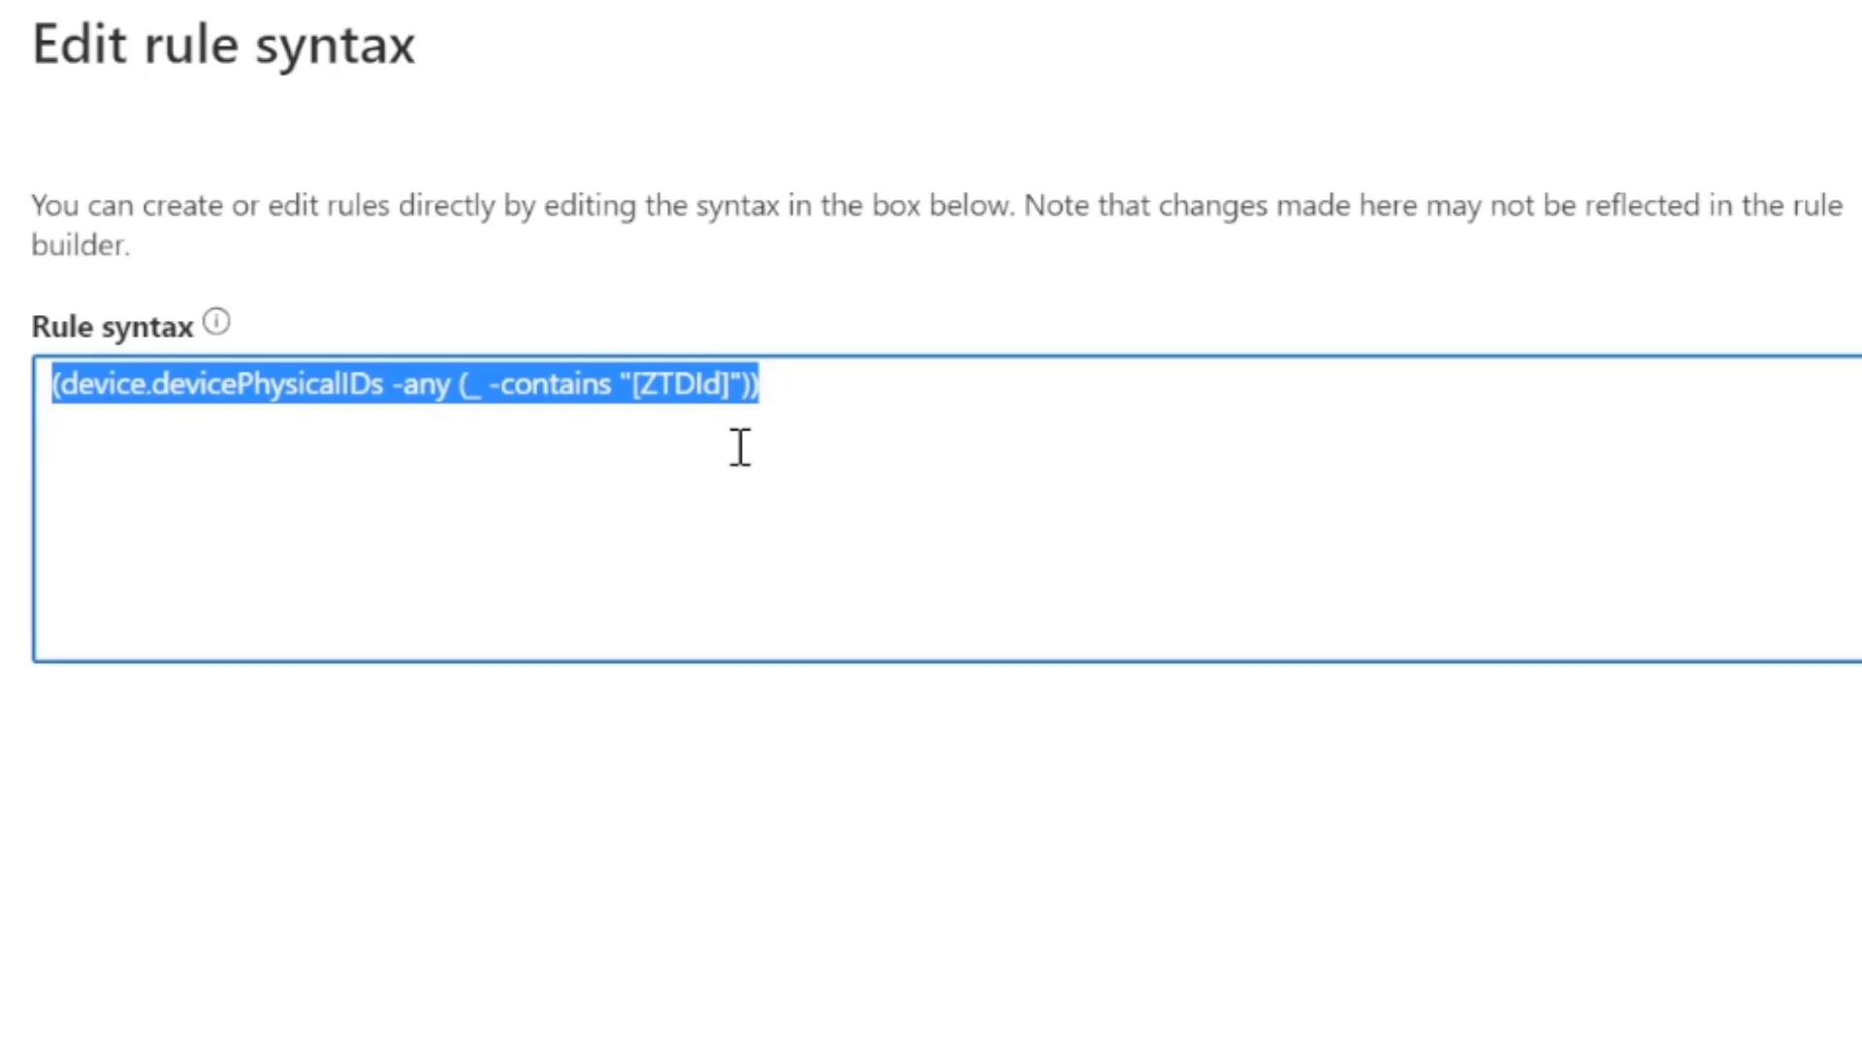
{"action": "left_click", "coordinate": [820, 384]}
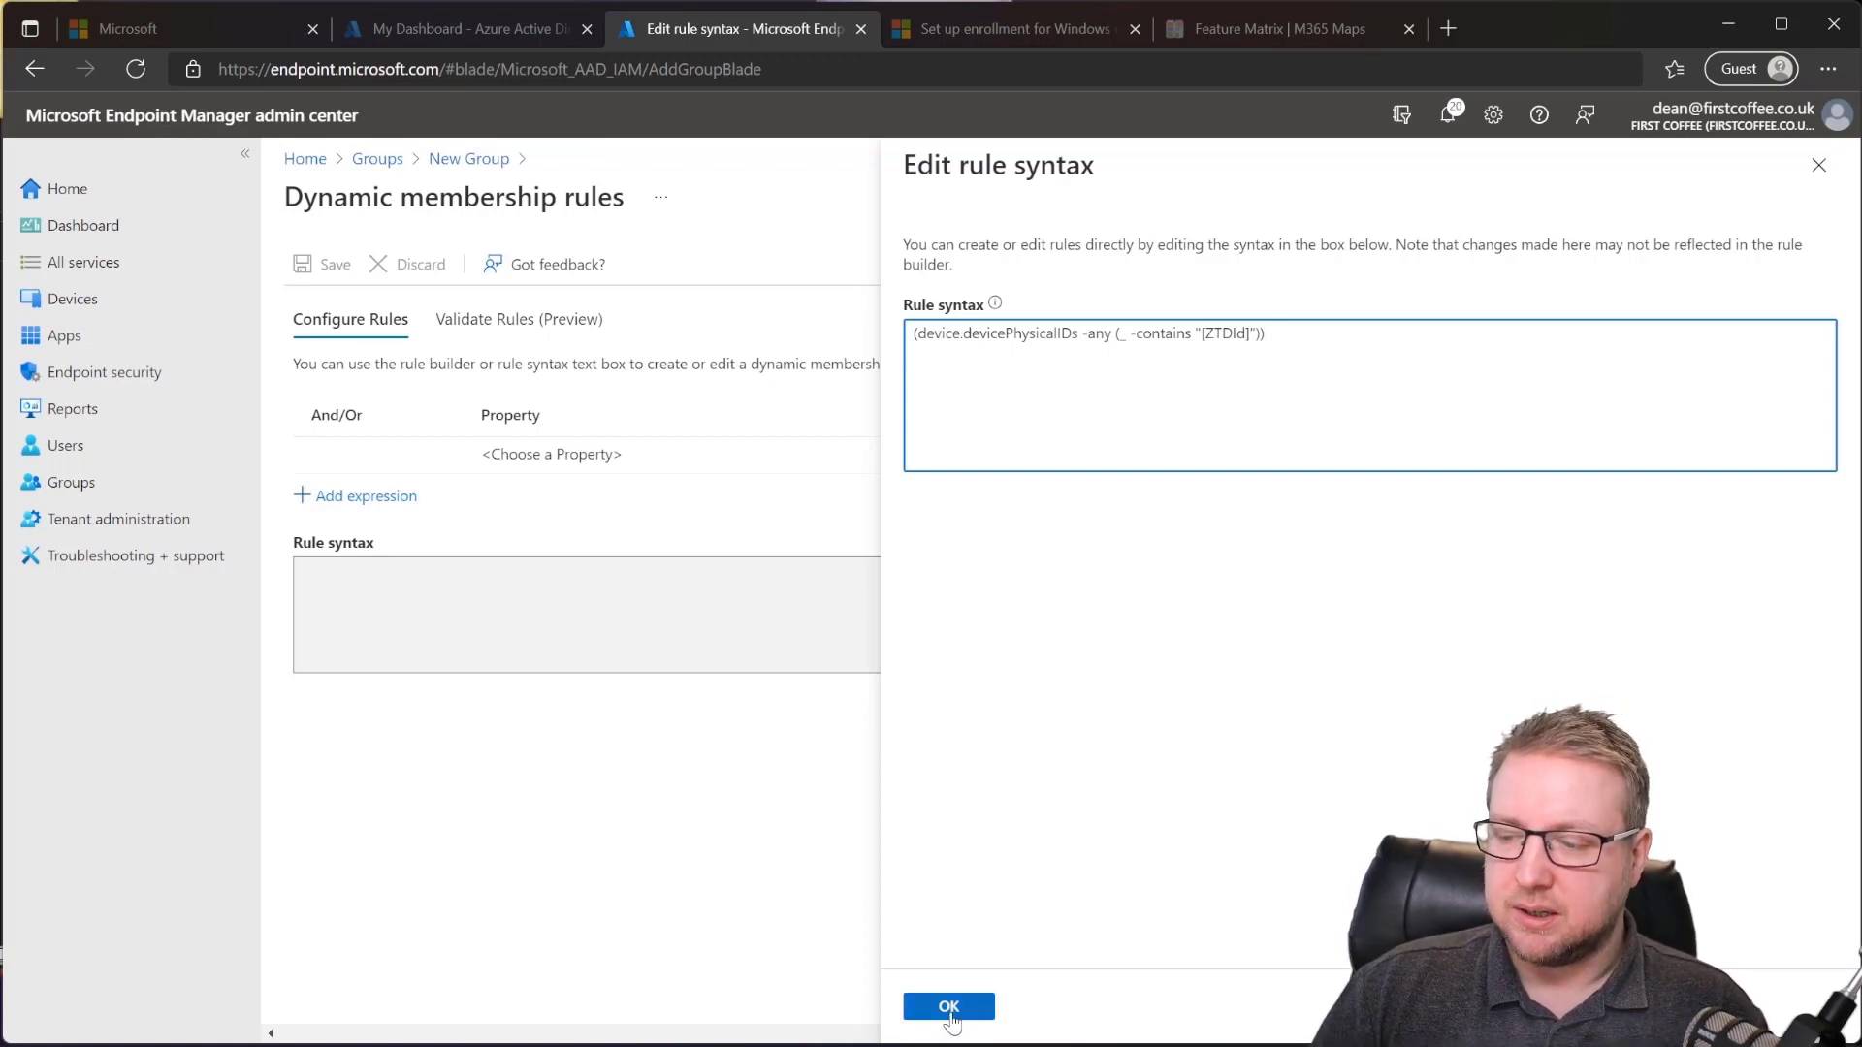
{"action": "left_click", "coordinate": [948, 1006]}
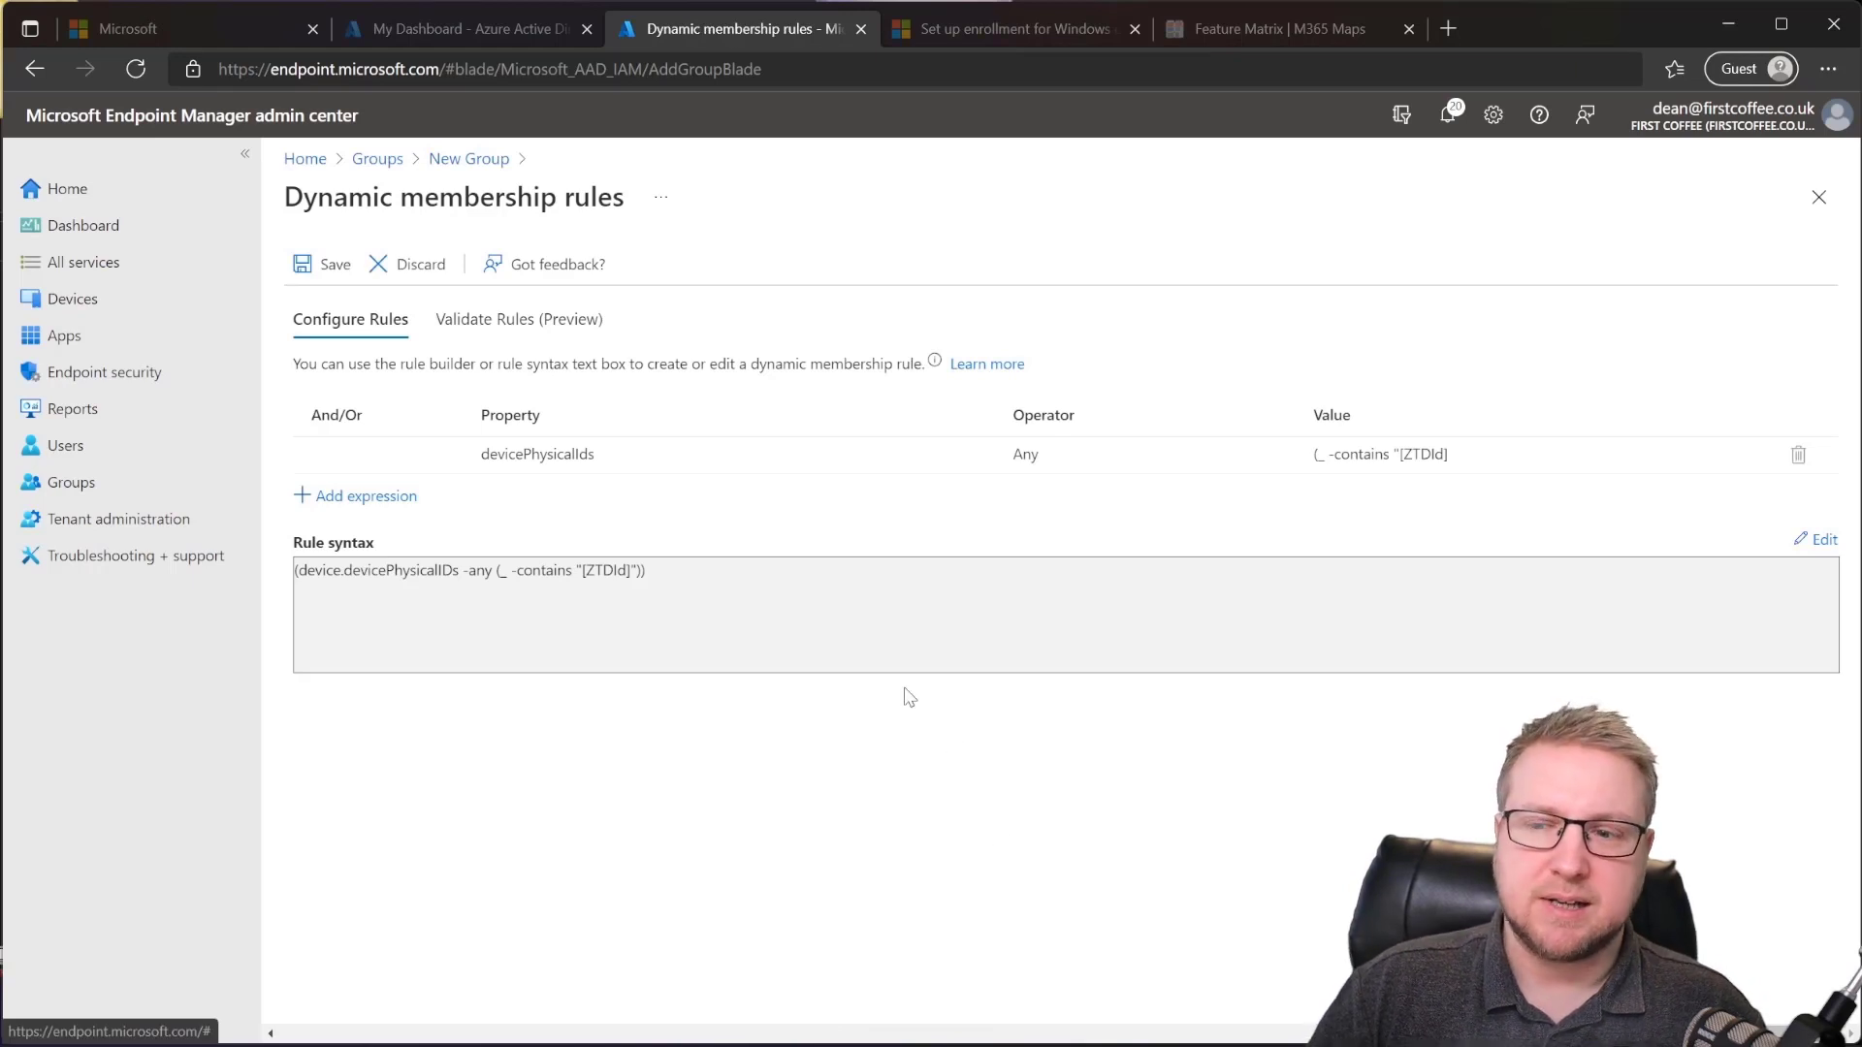
Step: Save the rule, create the Autopilot Devices group, and confirm it has no members yet
{"action": "left_click", "coordinate": [325, 264]}
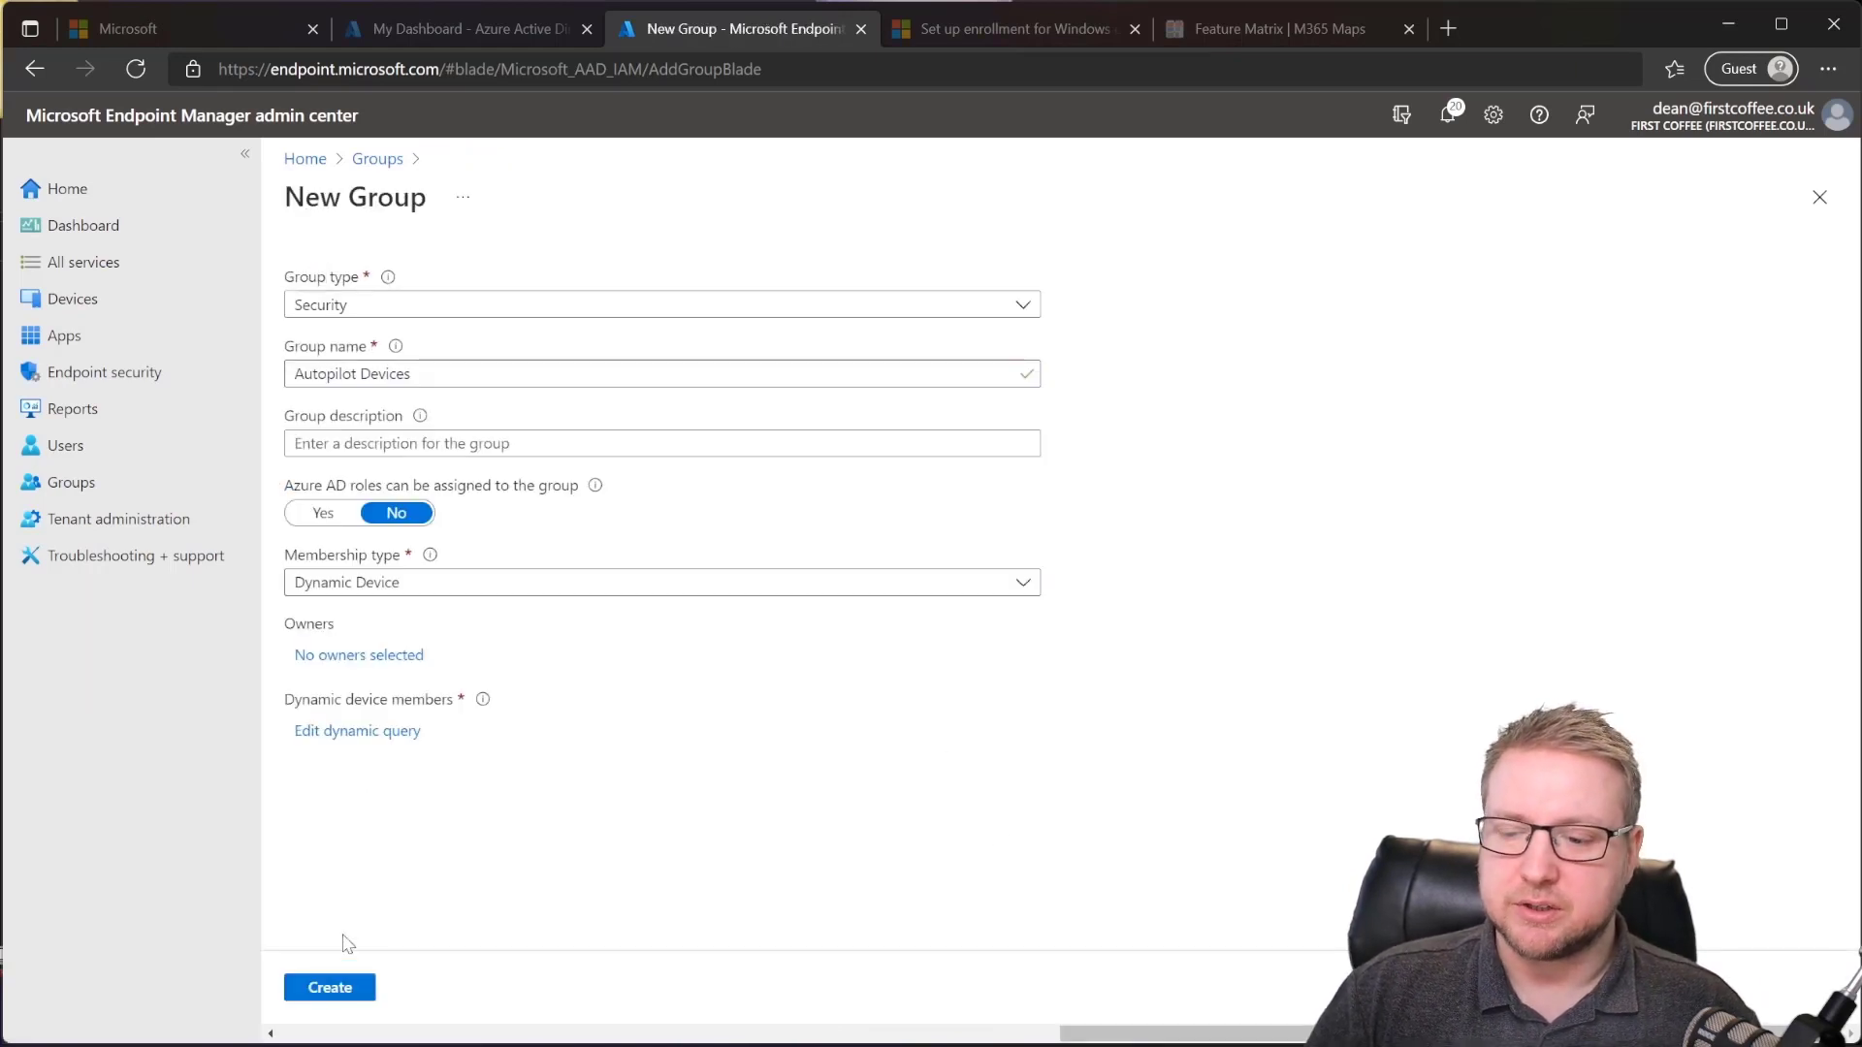
{"action": "left_click", "coordinate": [347, 990]}
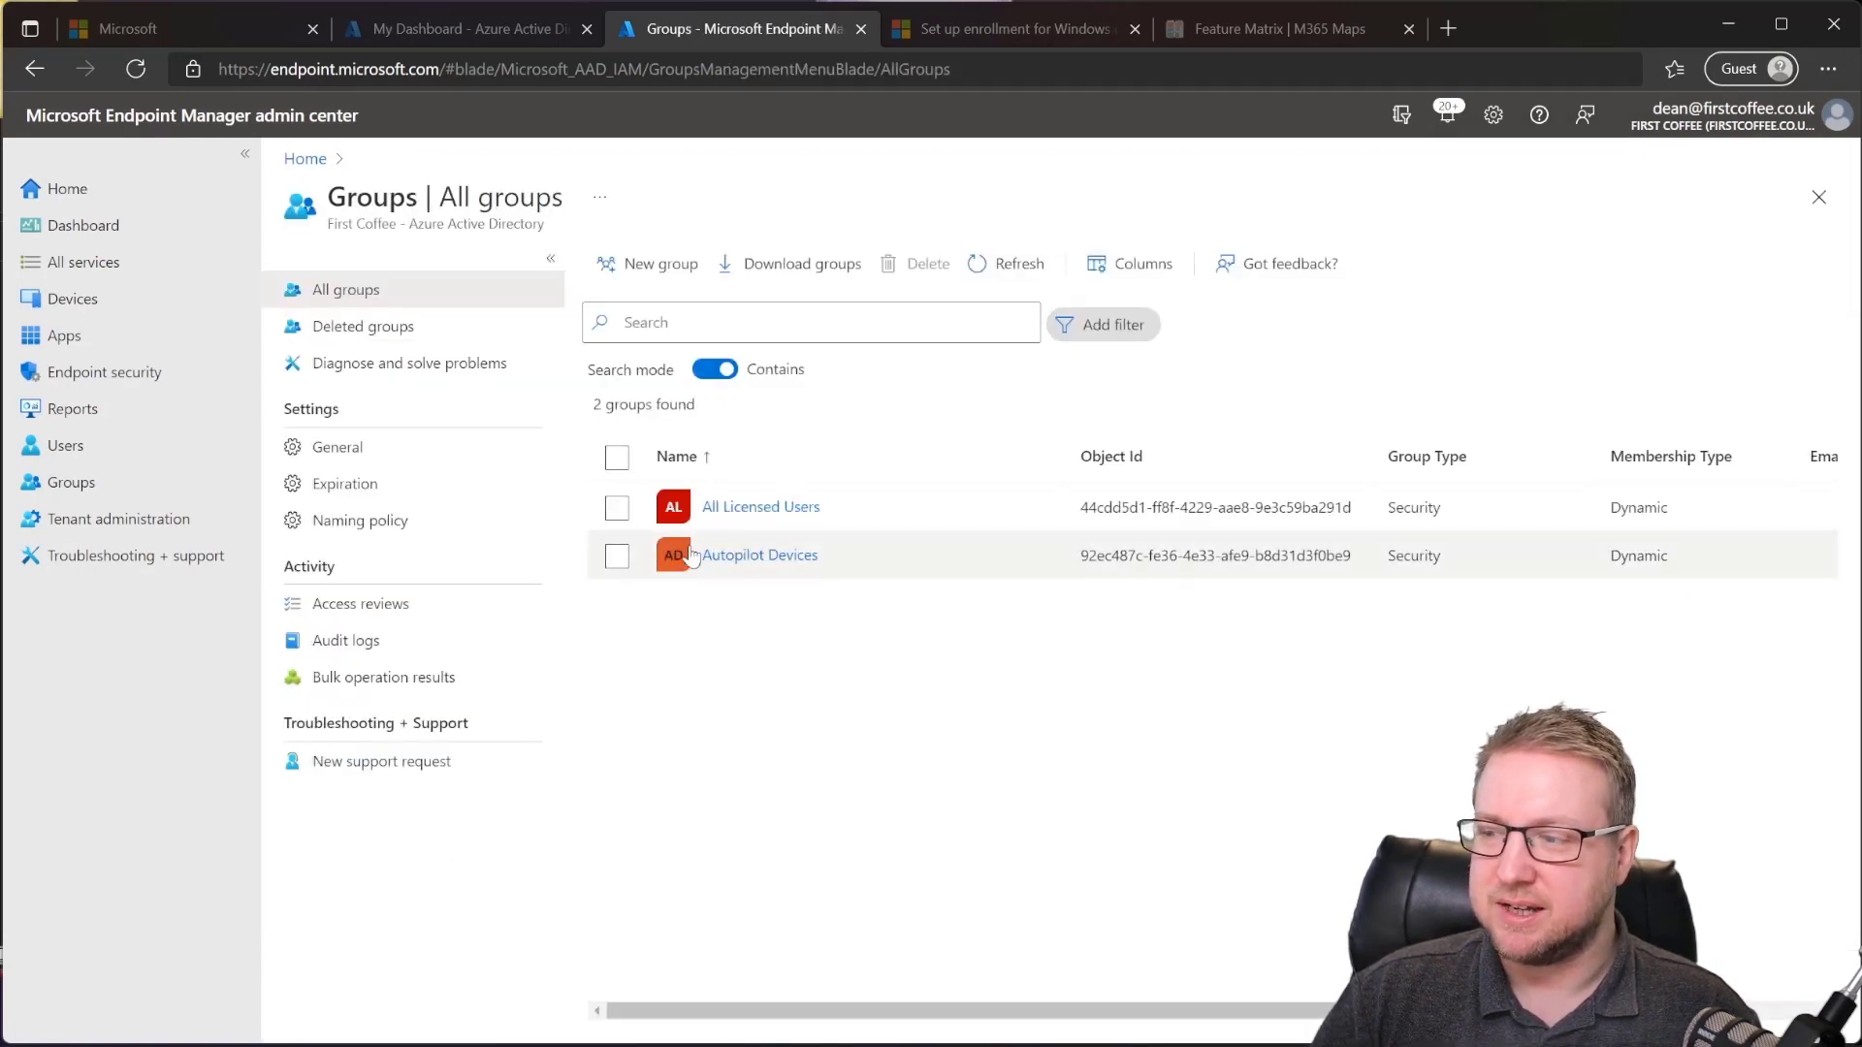
{"action": "left_click", "coordinate": [745, 561]}
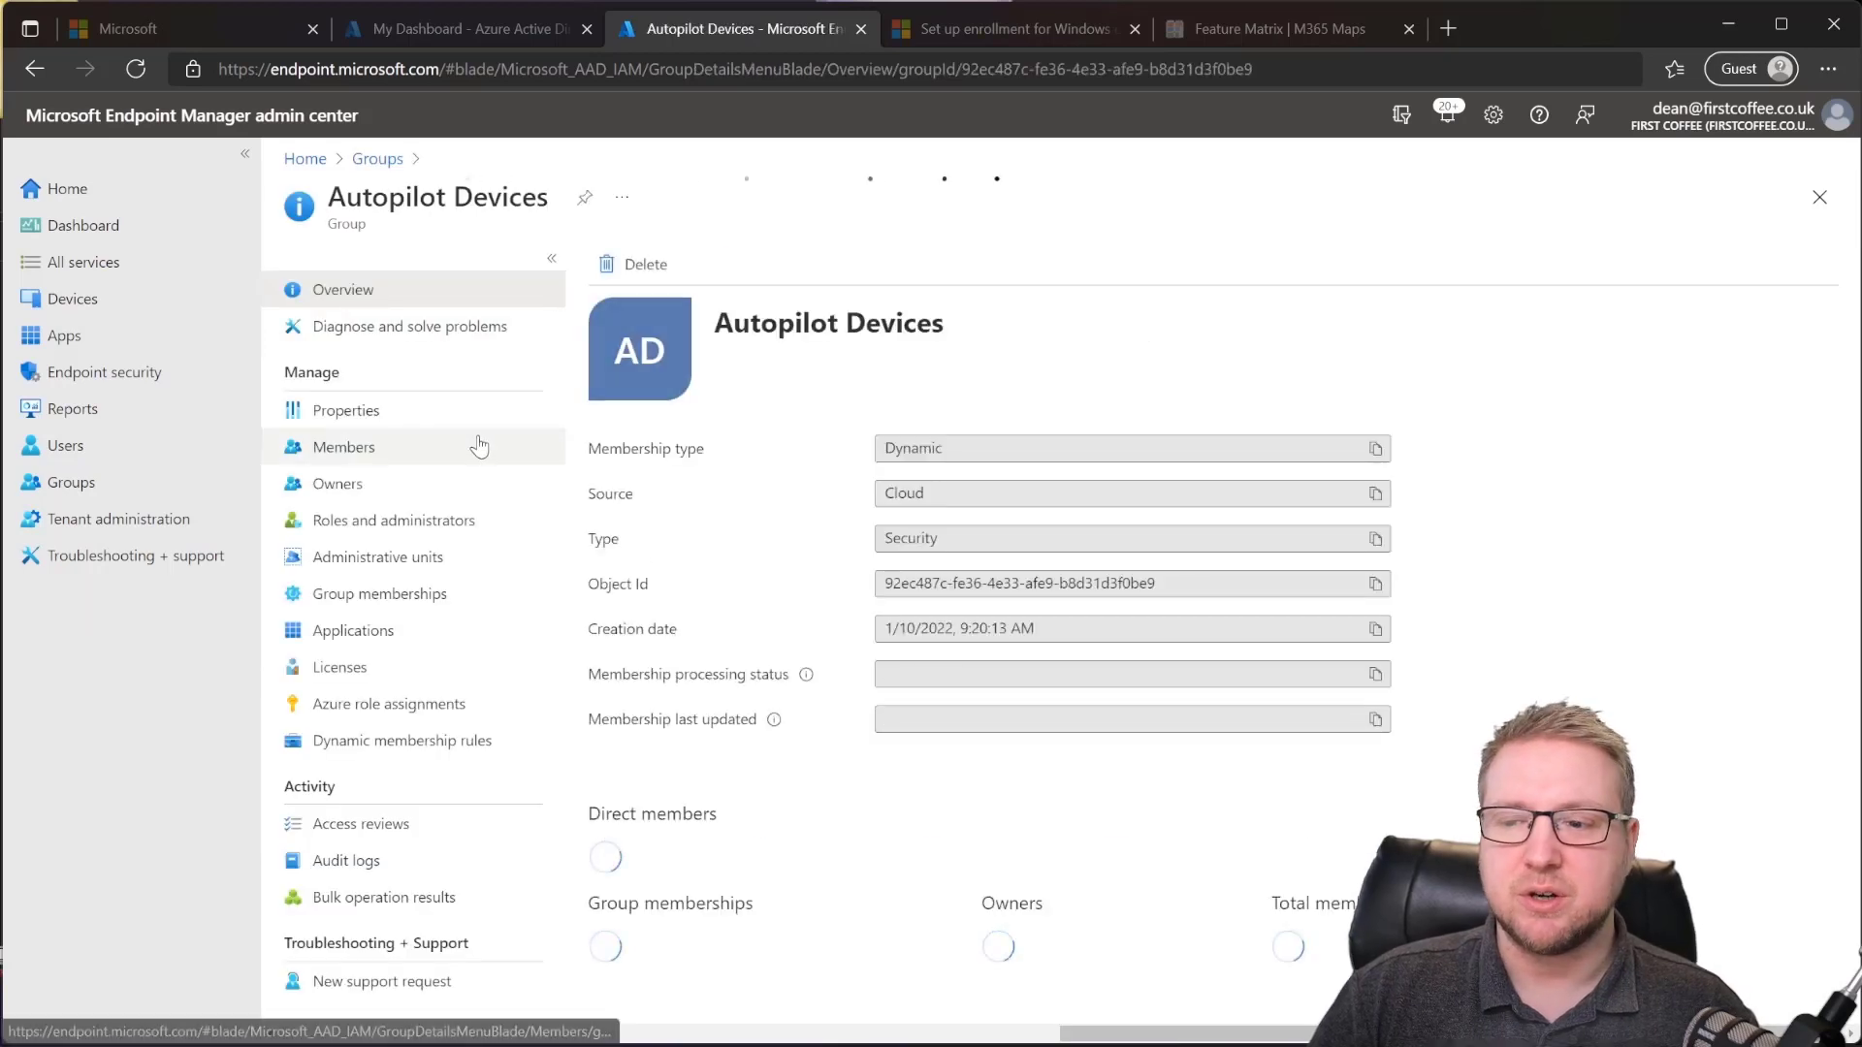
{"action": "left_click", "coordinate": [475, 447]}
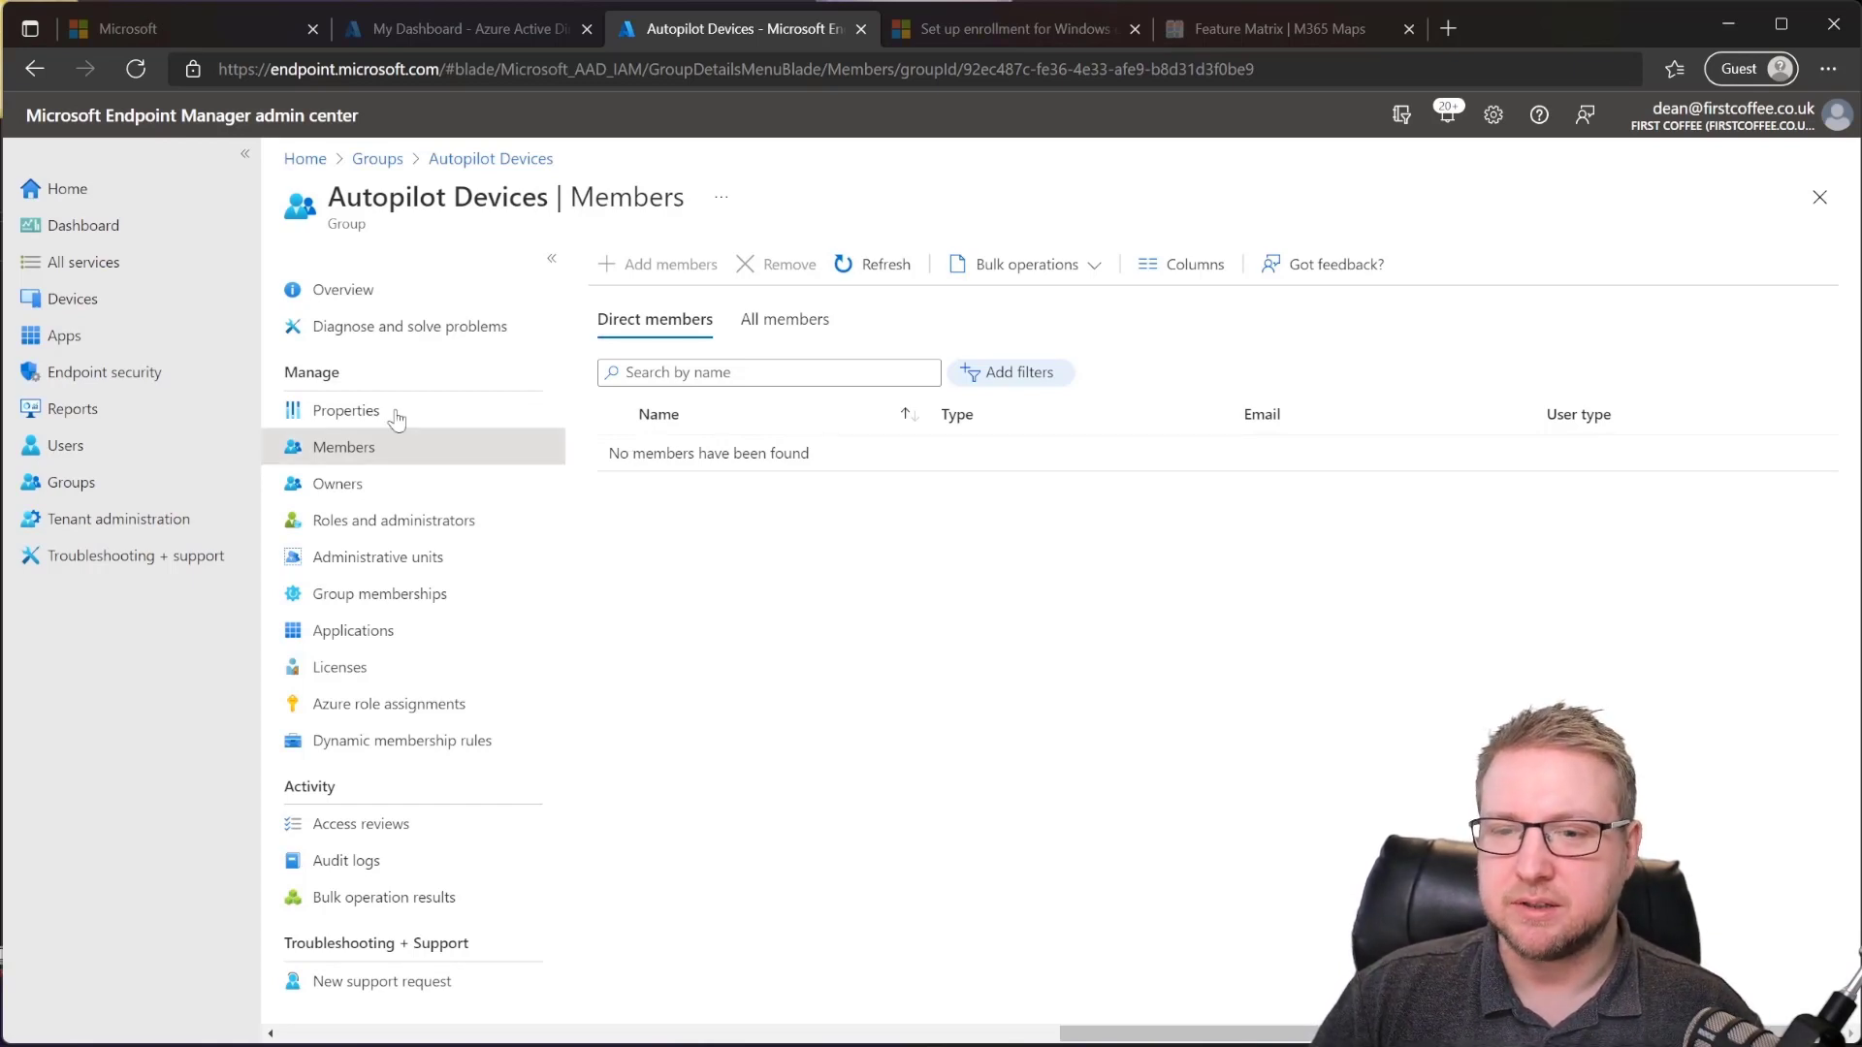
{"action": "left_click", "coordinate": [126, 300]}
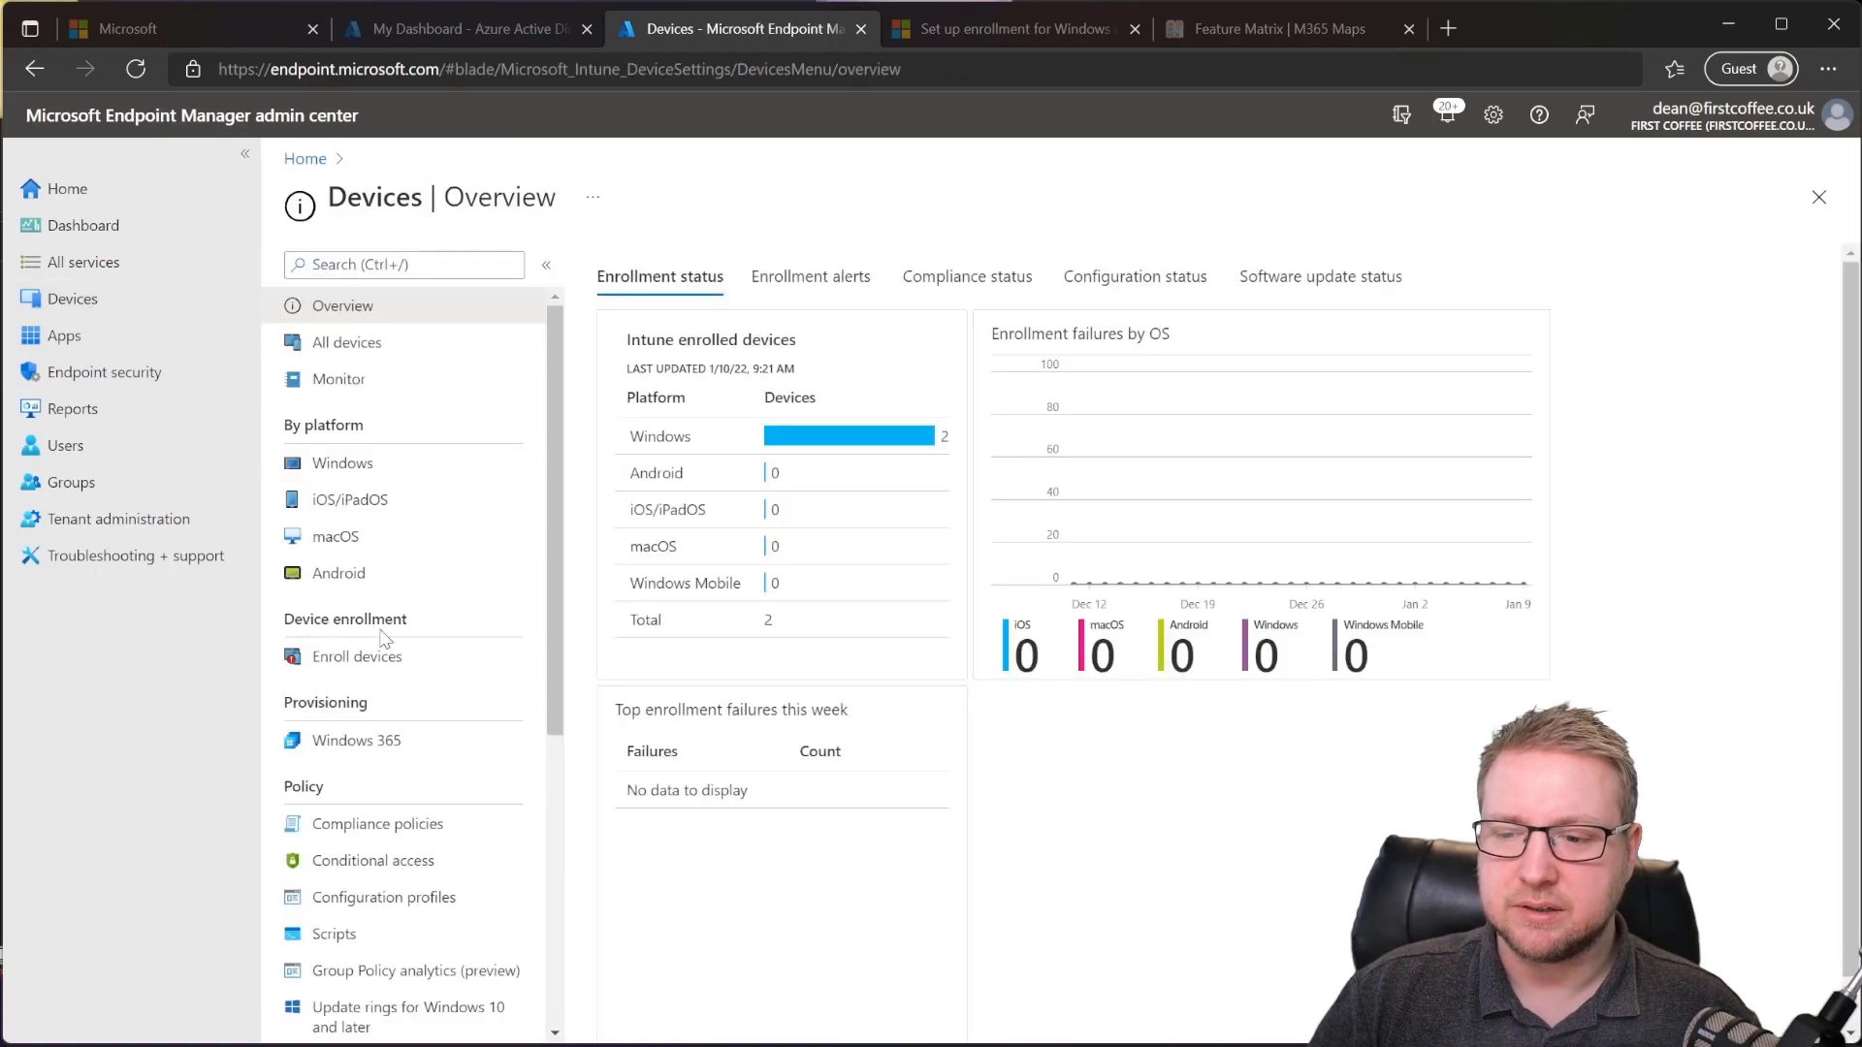
Step: Open the User Driven Autopilot profile's properties and edit its Assignments
{"action": "left_click", "coordinate": [357, 657]}
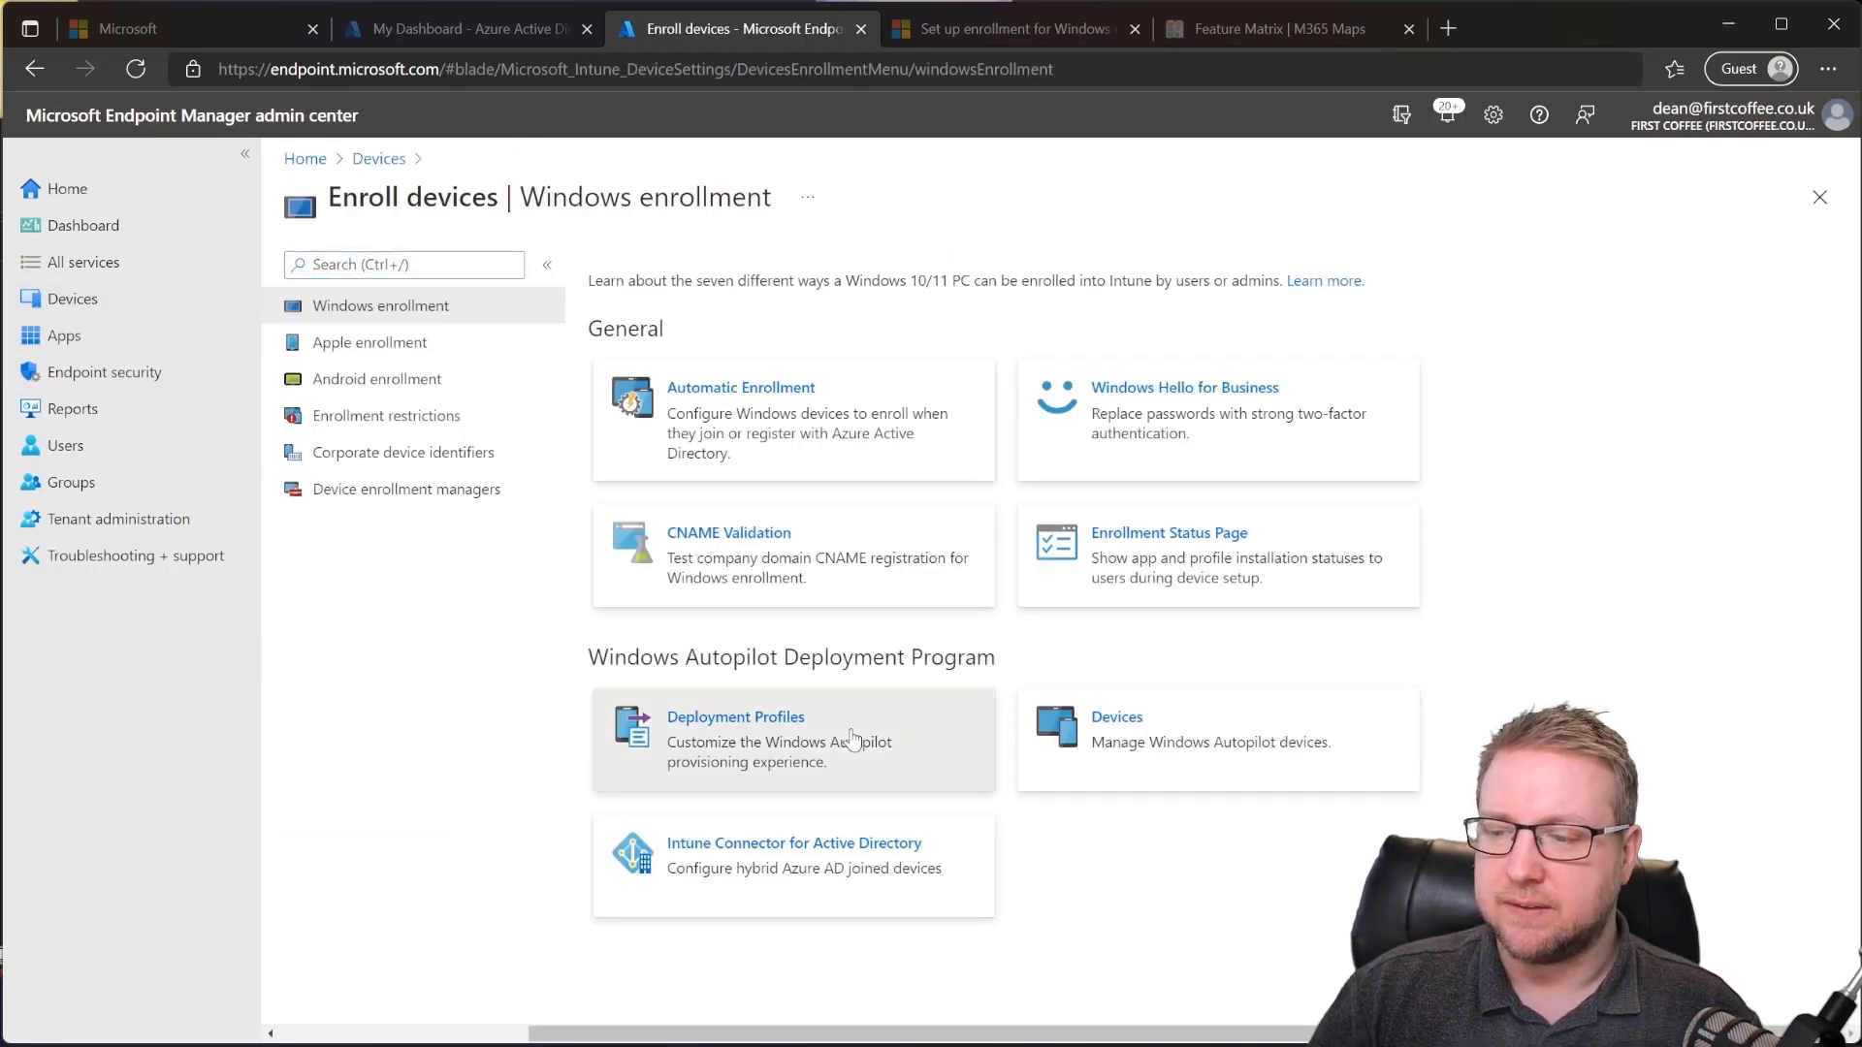
{"action": "left_click", "coordinate": [848, 739]}
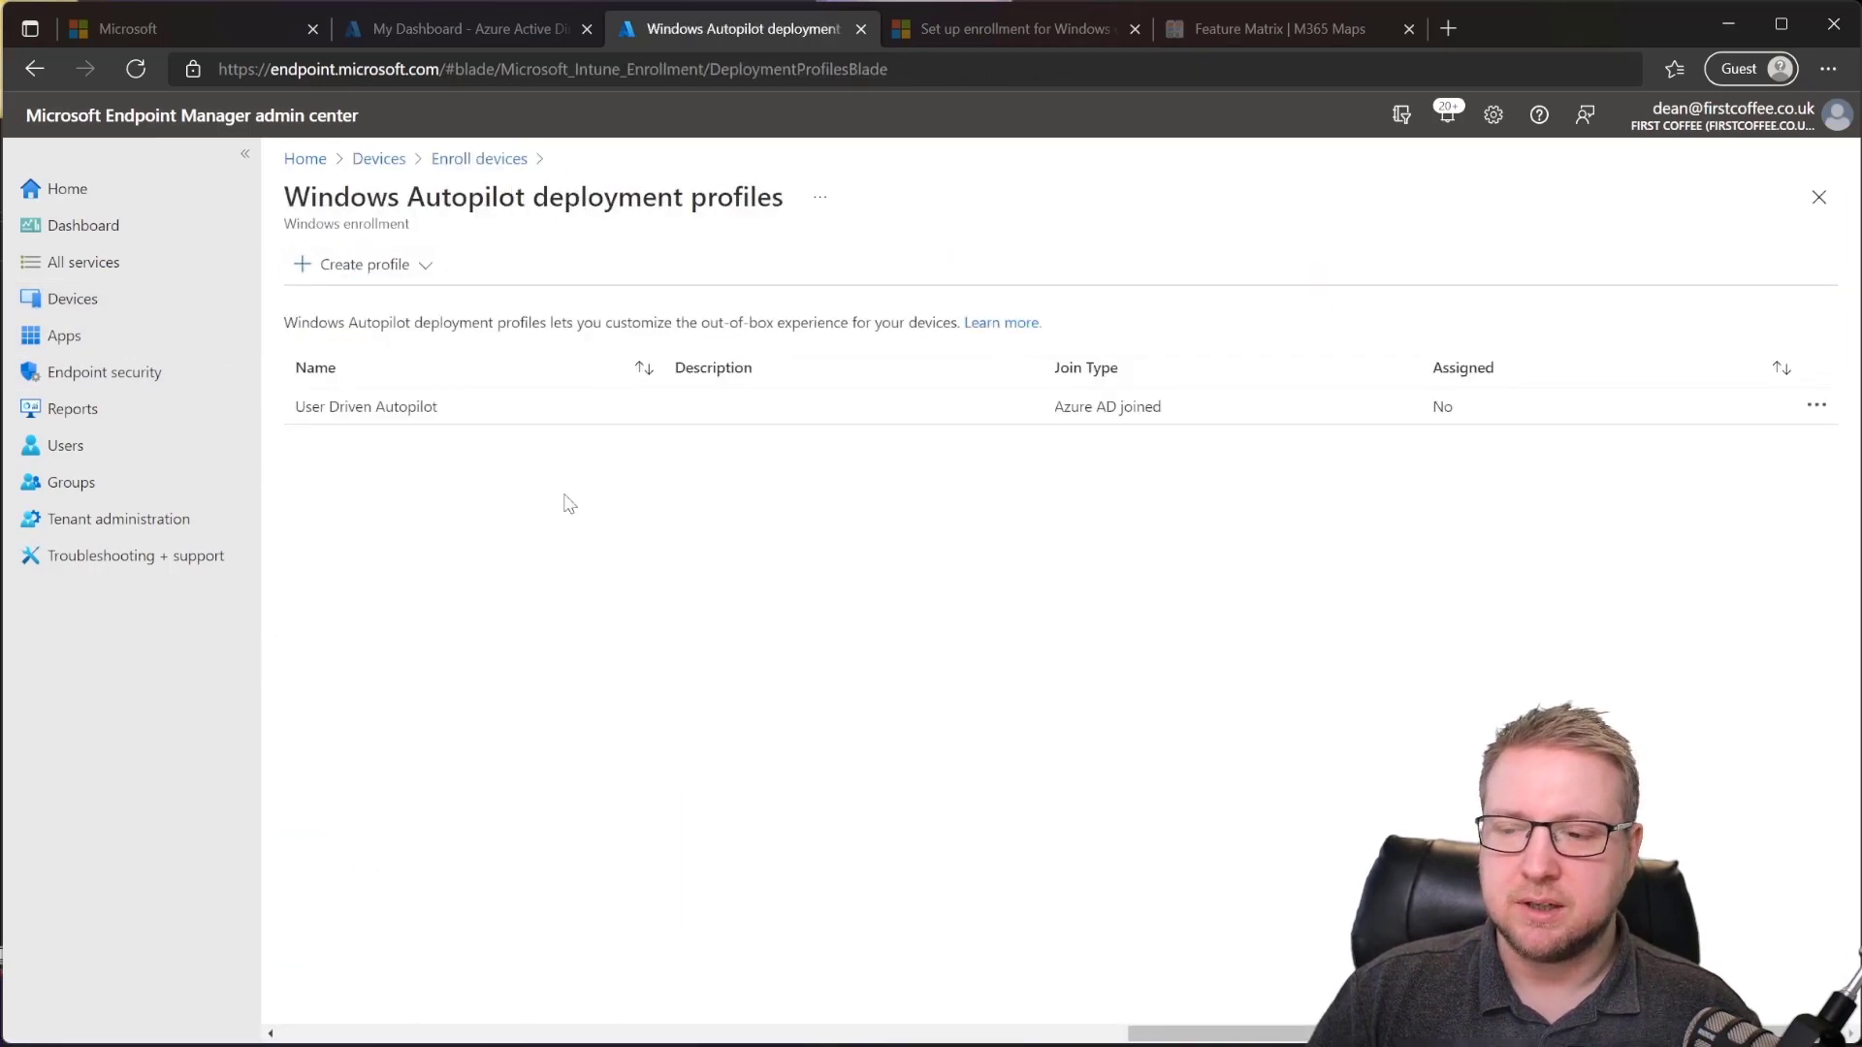
{"action": "left_click", "coordinate": [366, 413]}
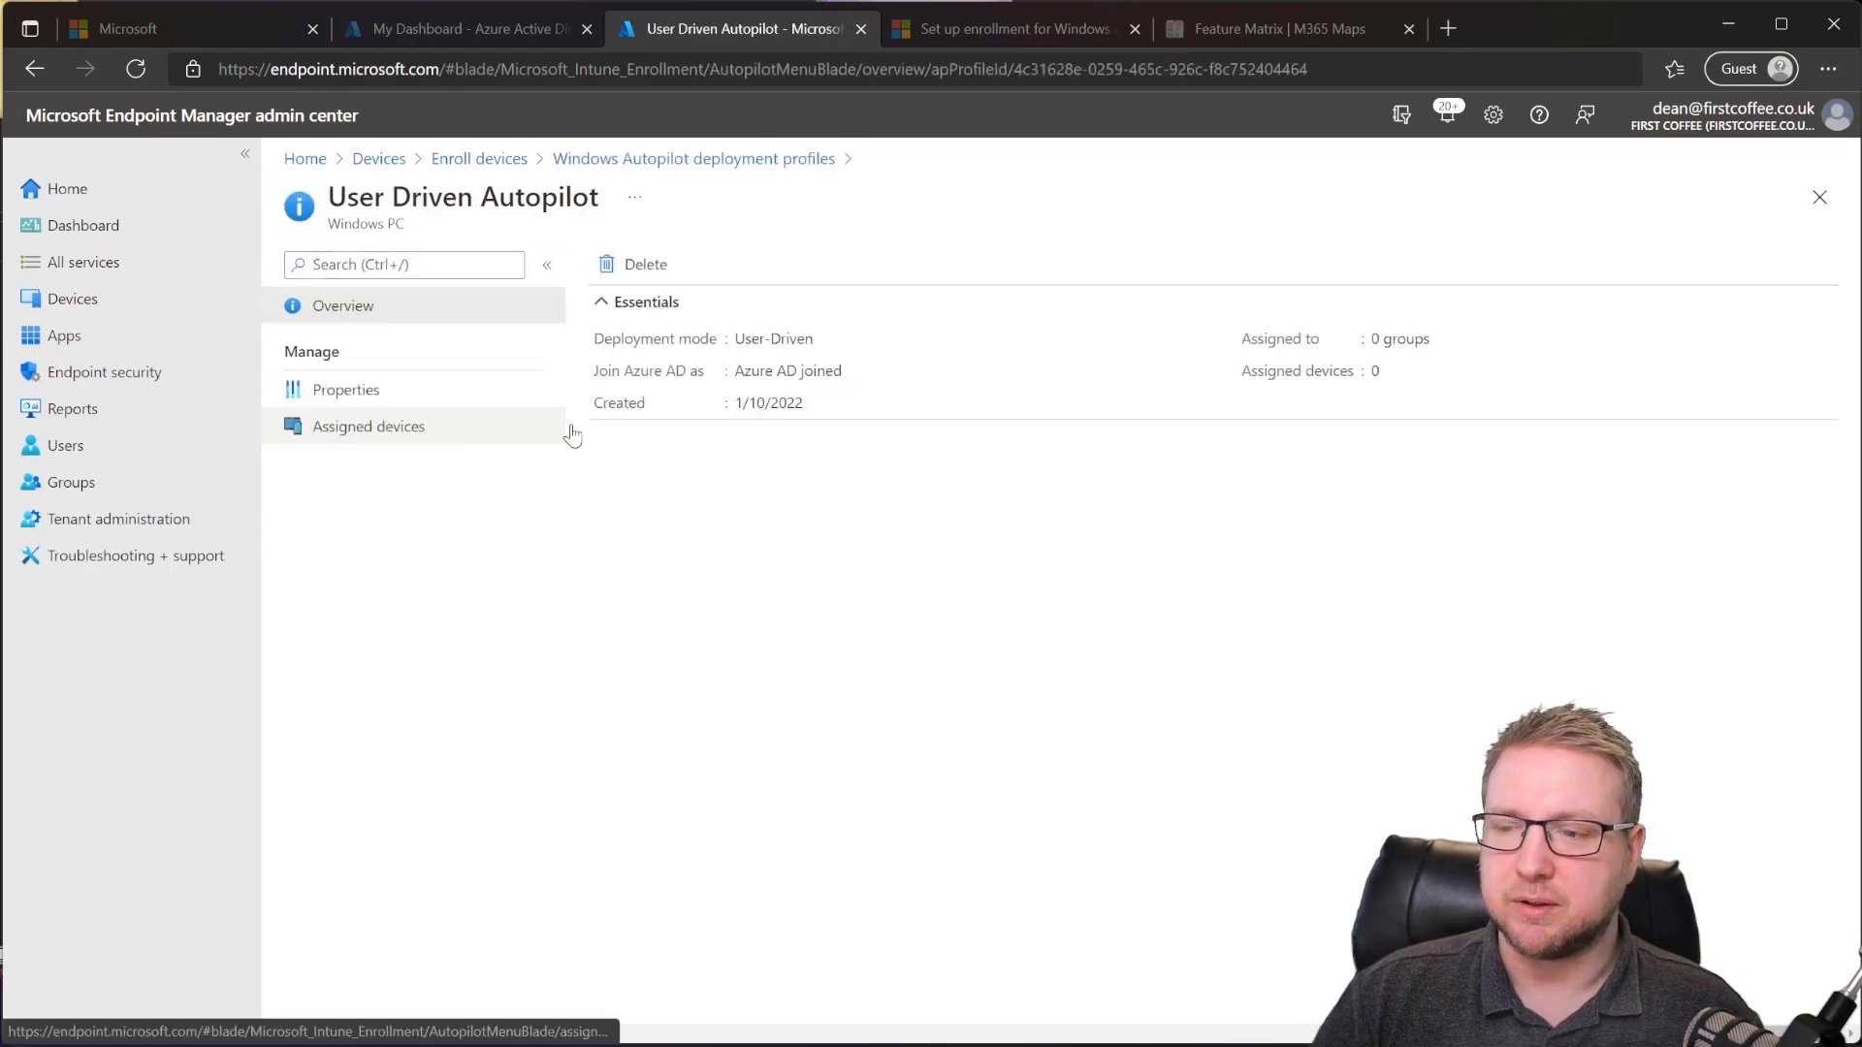
{"action": "left_click", "coordinate": [425, 393]}
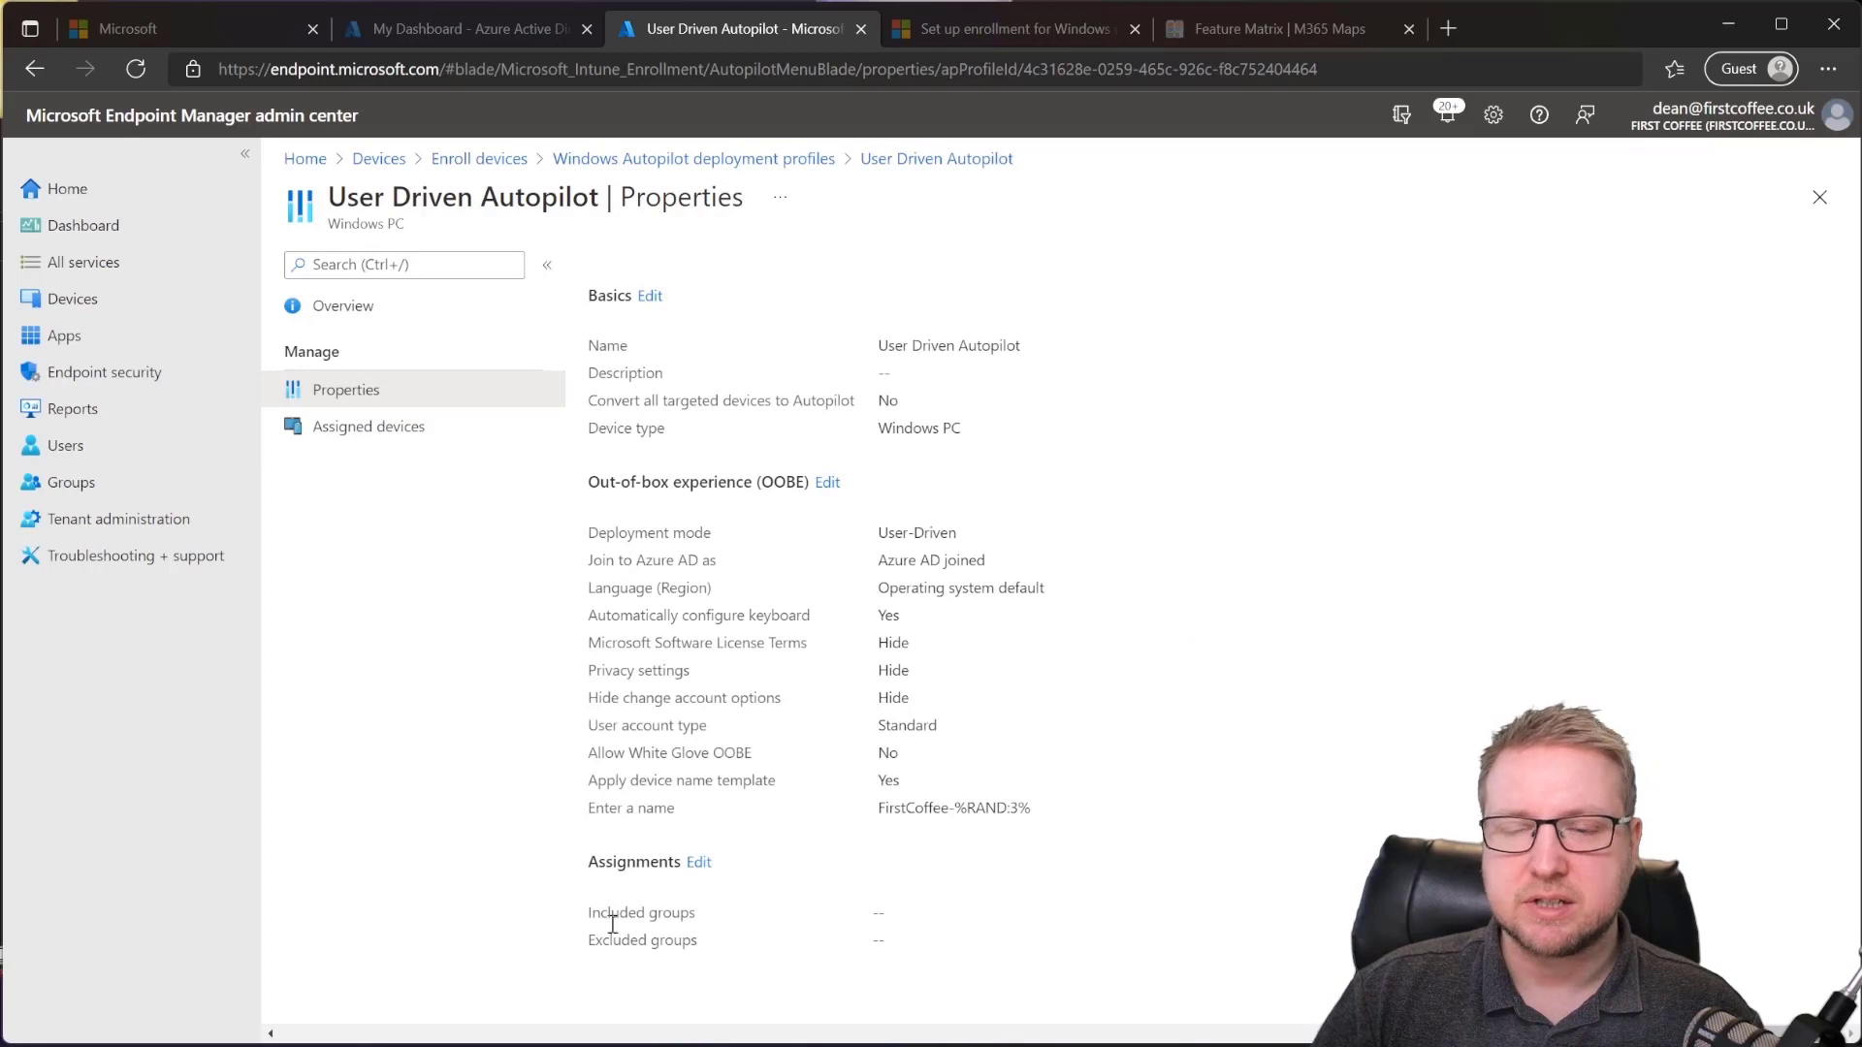
{"action": "left_click", "coordinate": [698, 864]}
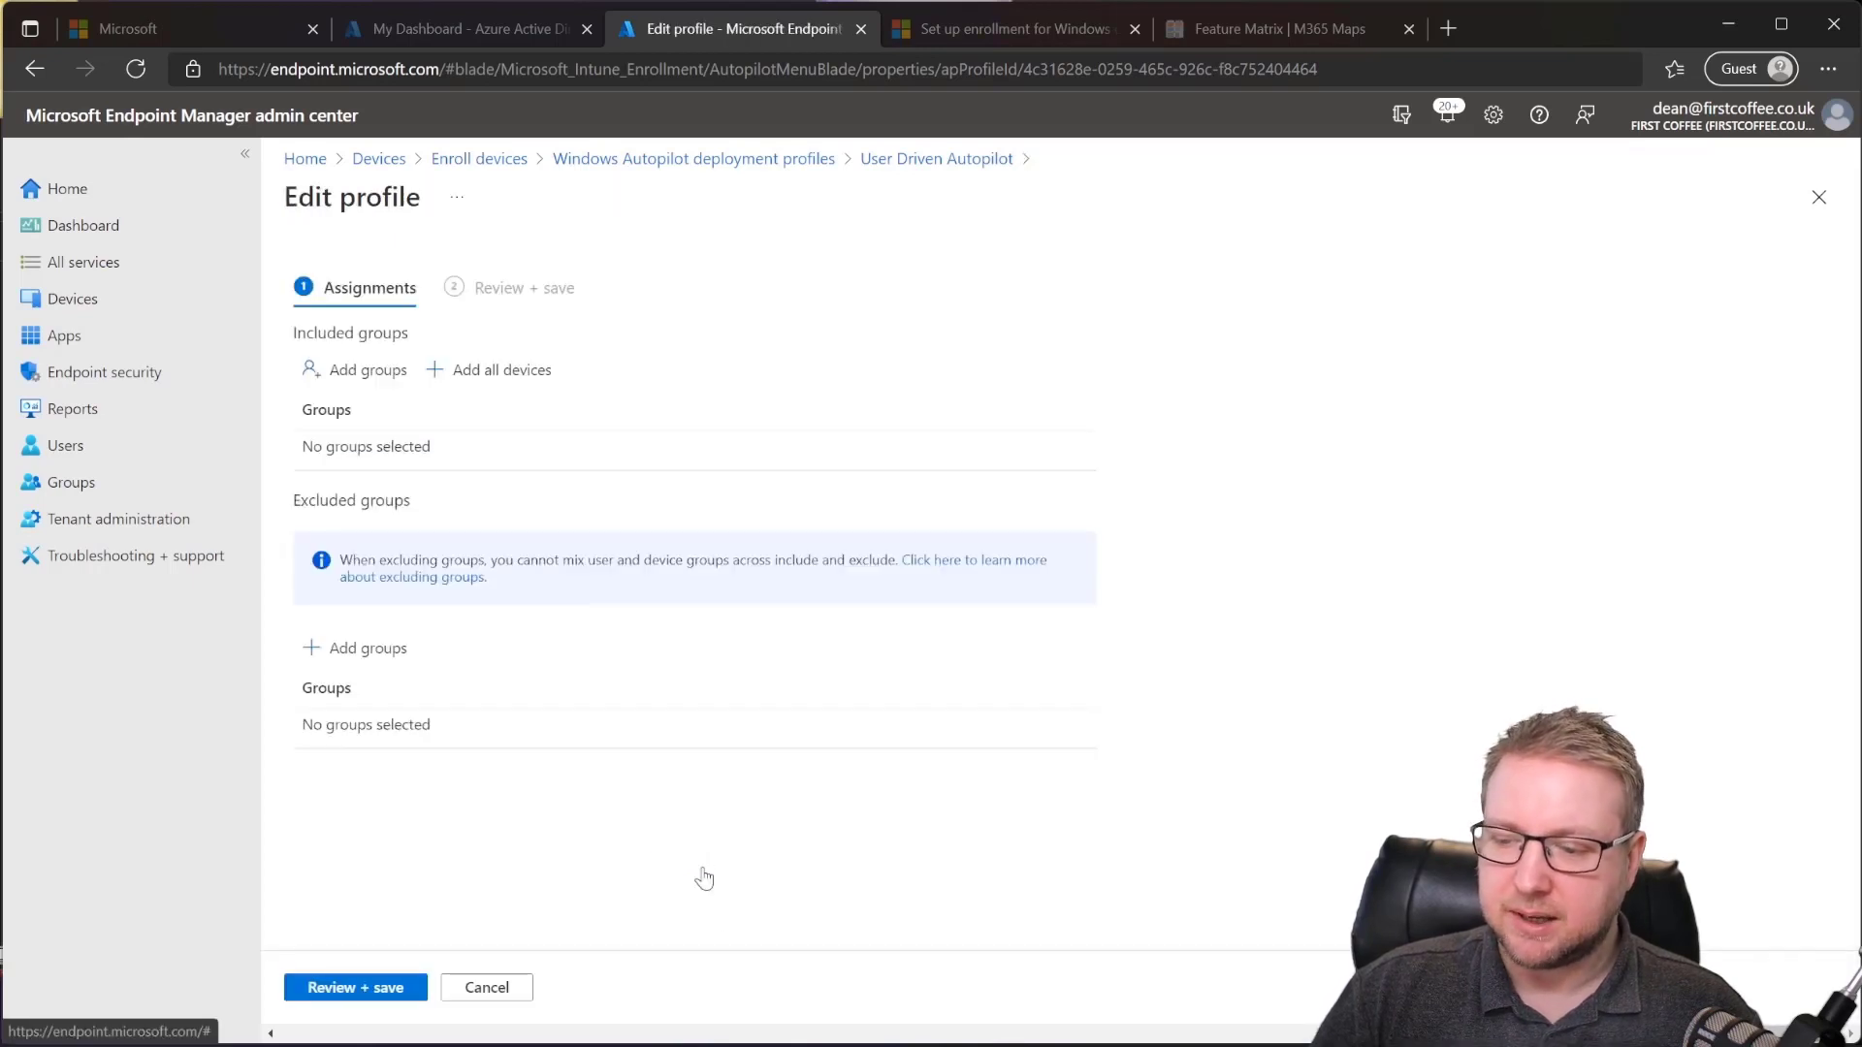
Step: Add Autopilot Devices as the profile's included group and save the assignment
{"action": "left_click", "coordinate": [366, 372]}
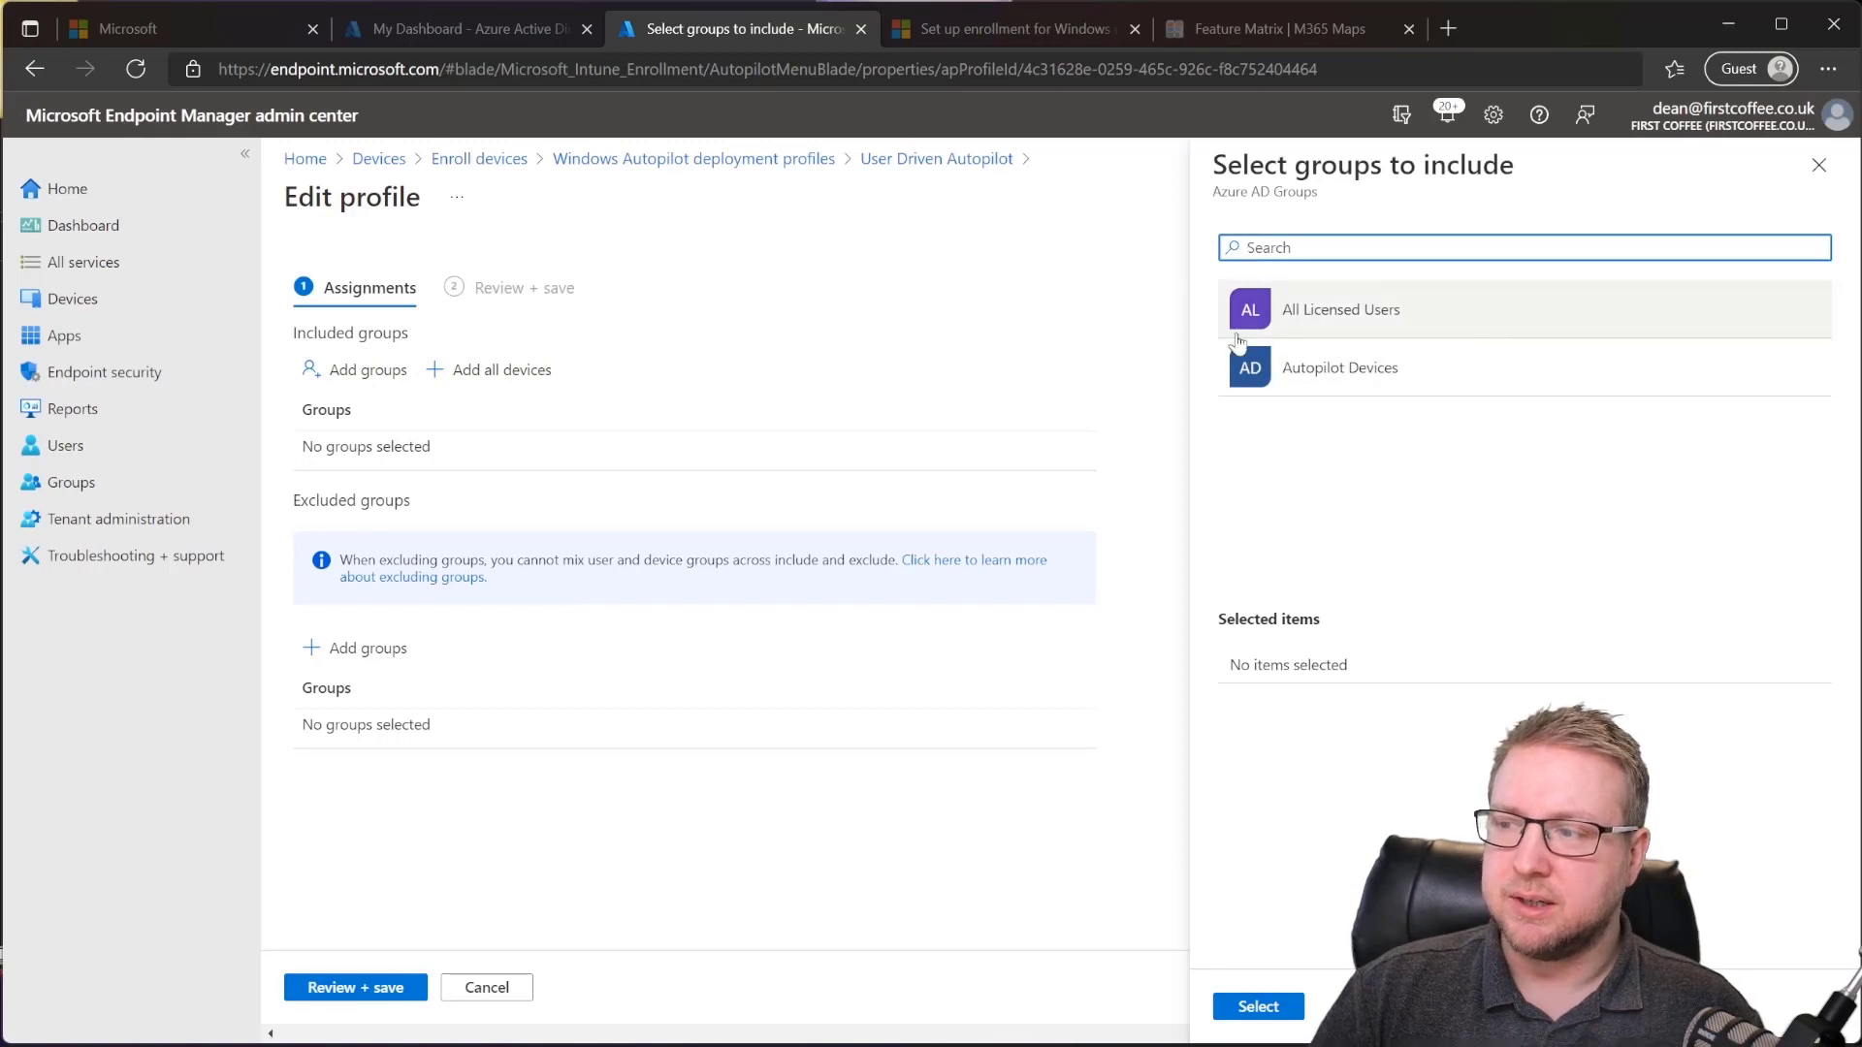
{"action": "left_click", "coordinate": [1454, 377]}
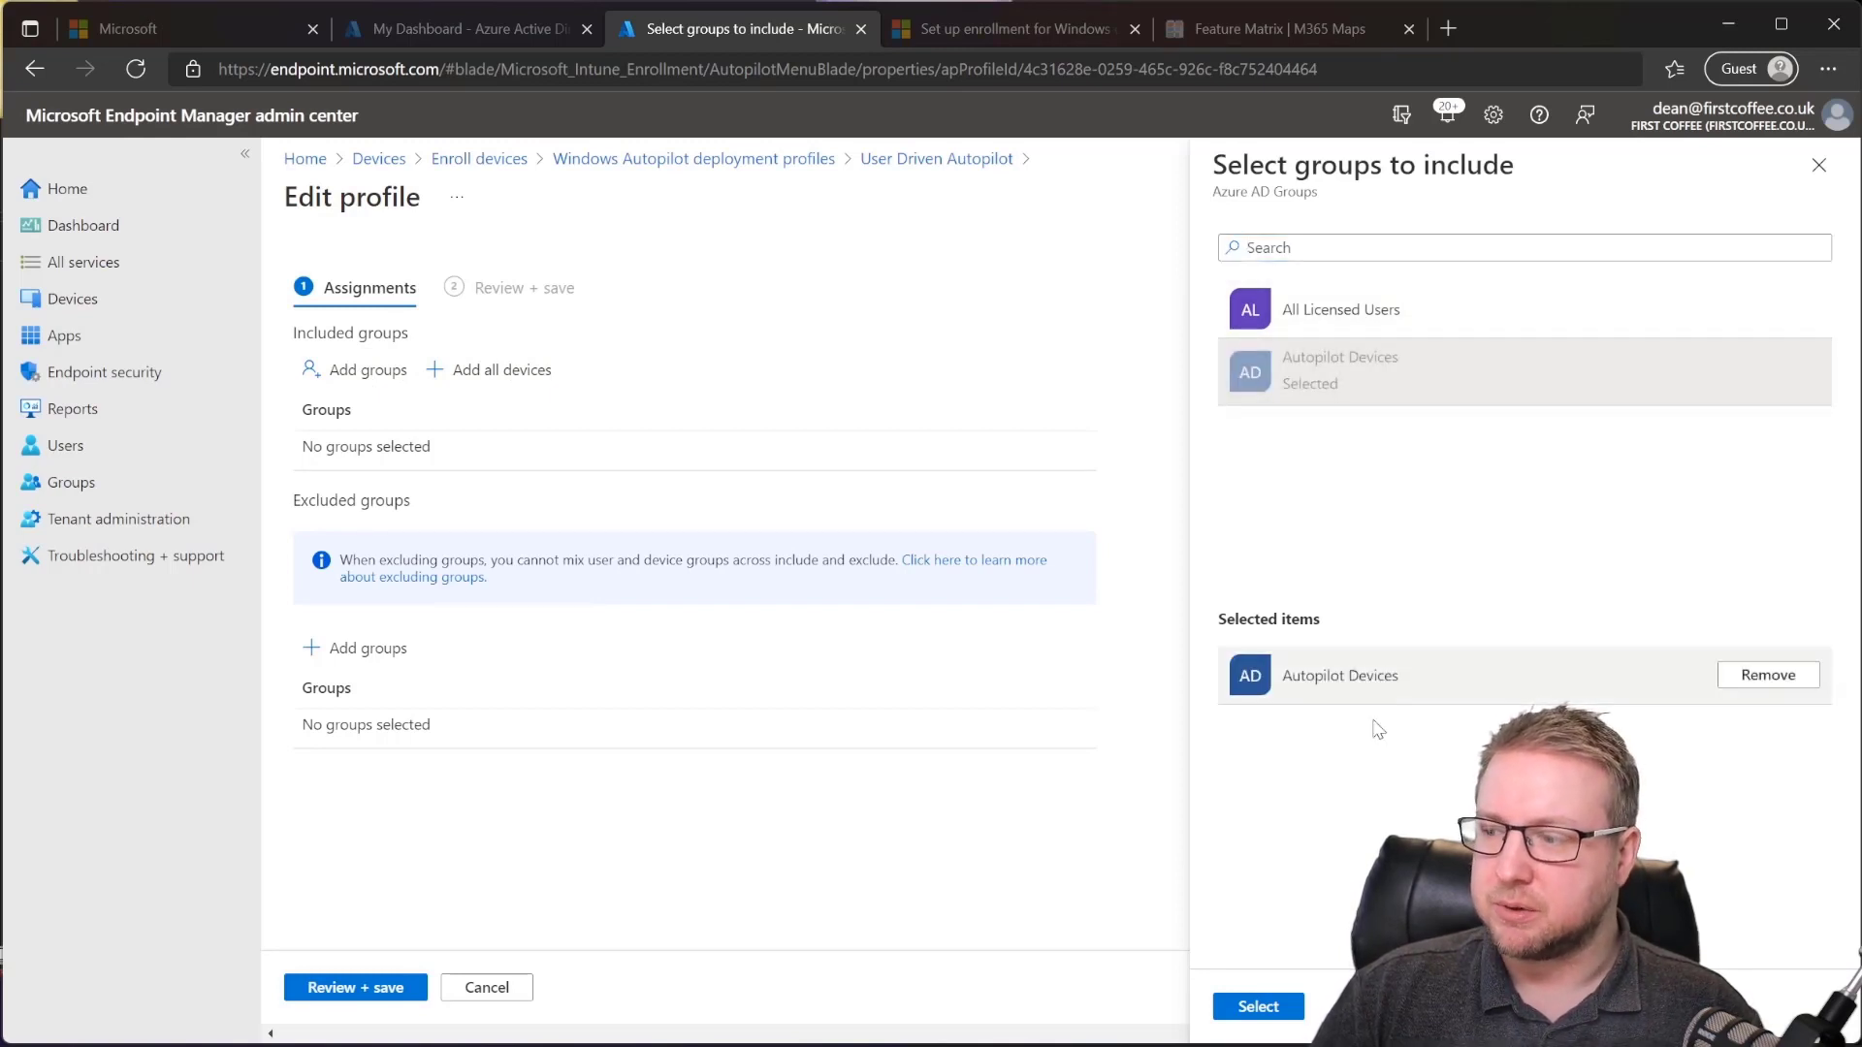
{"action": "left_click", "coordinate": [1255, 1005]}
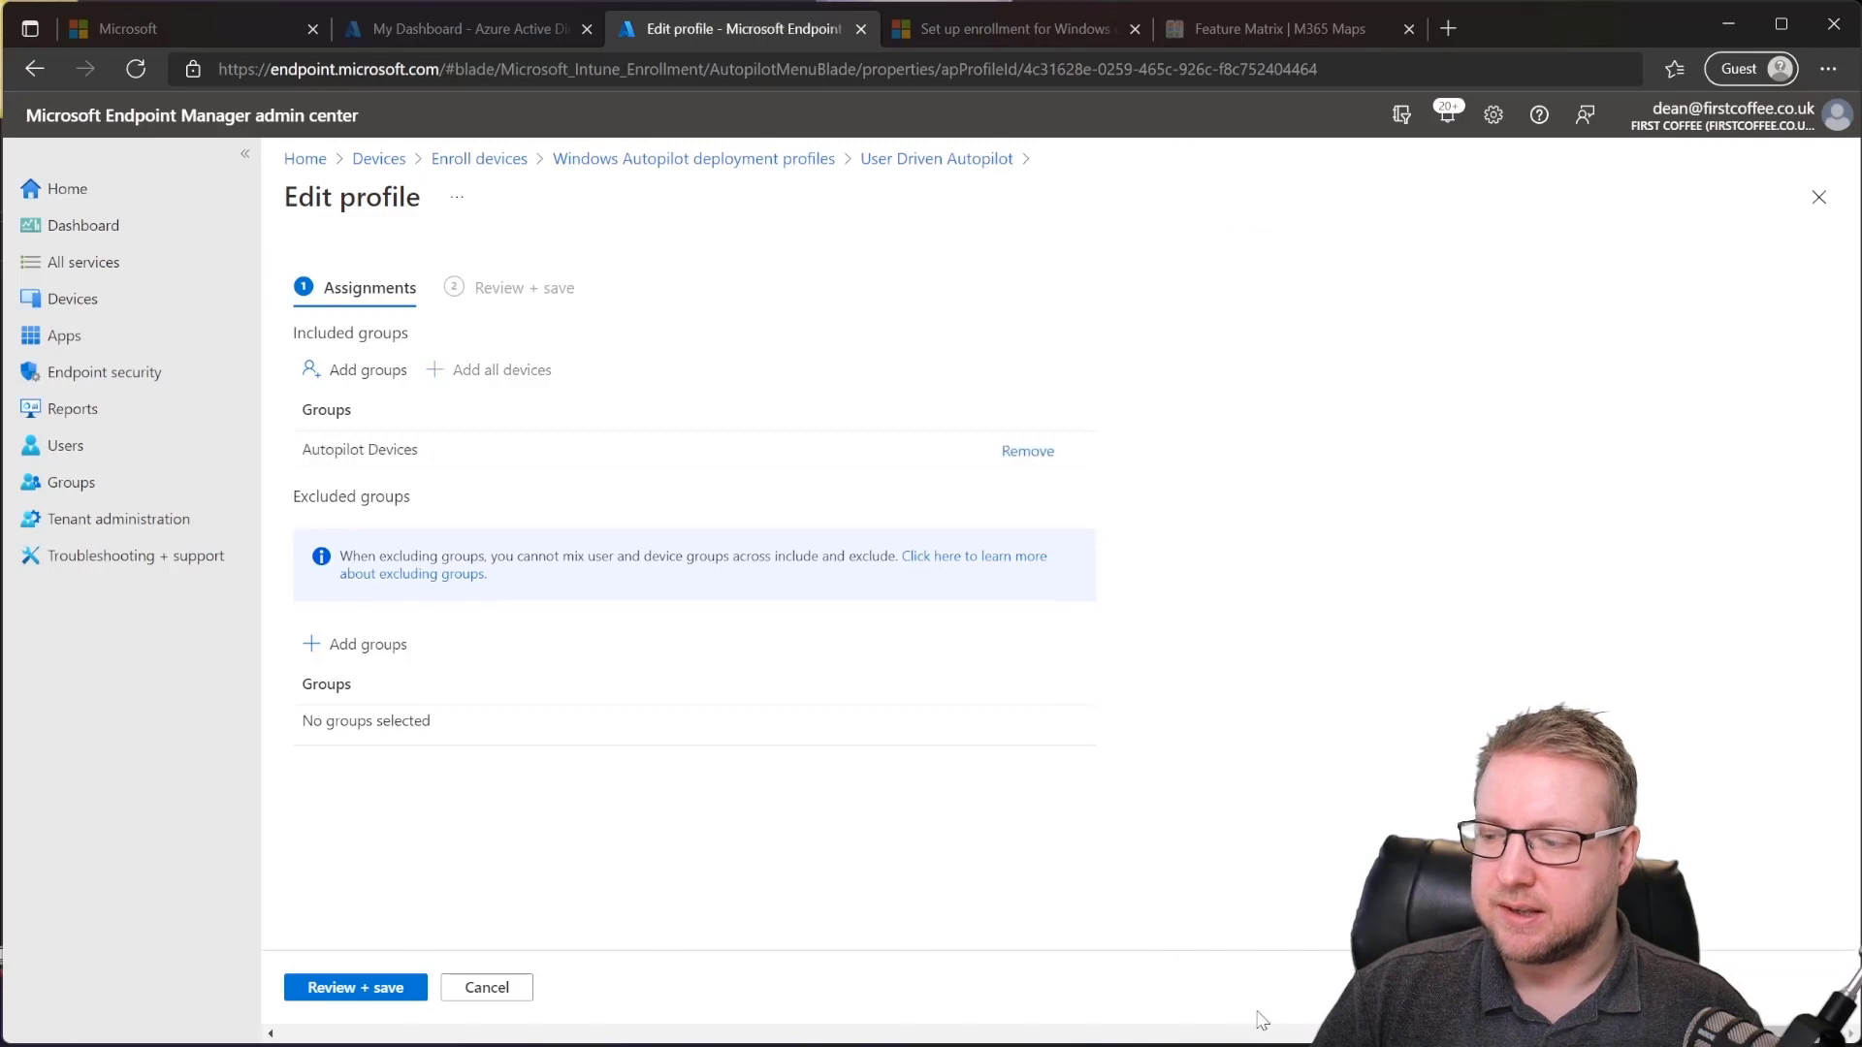
{"action": "left_click", "coordinate": [384, 989]}
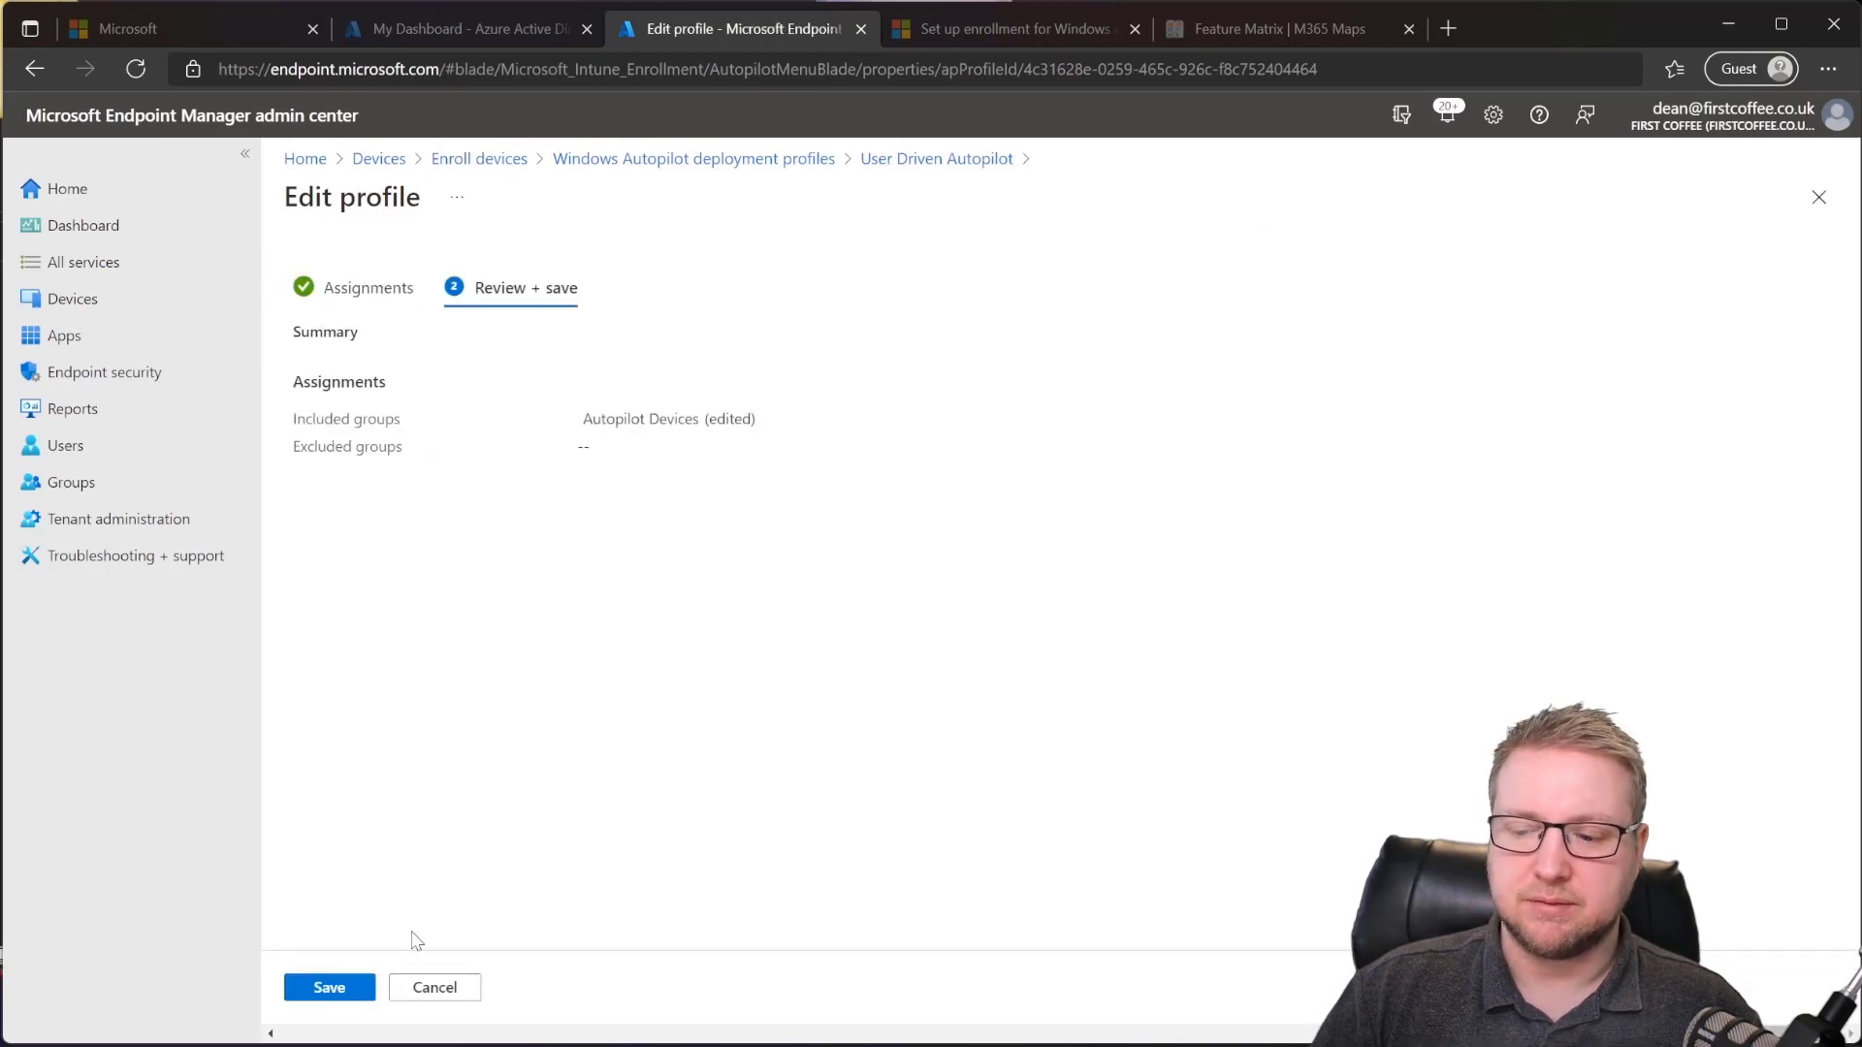
{"action": "left_click", "coordinate": [339, 987]}
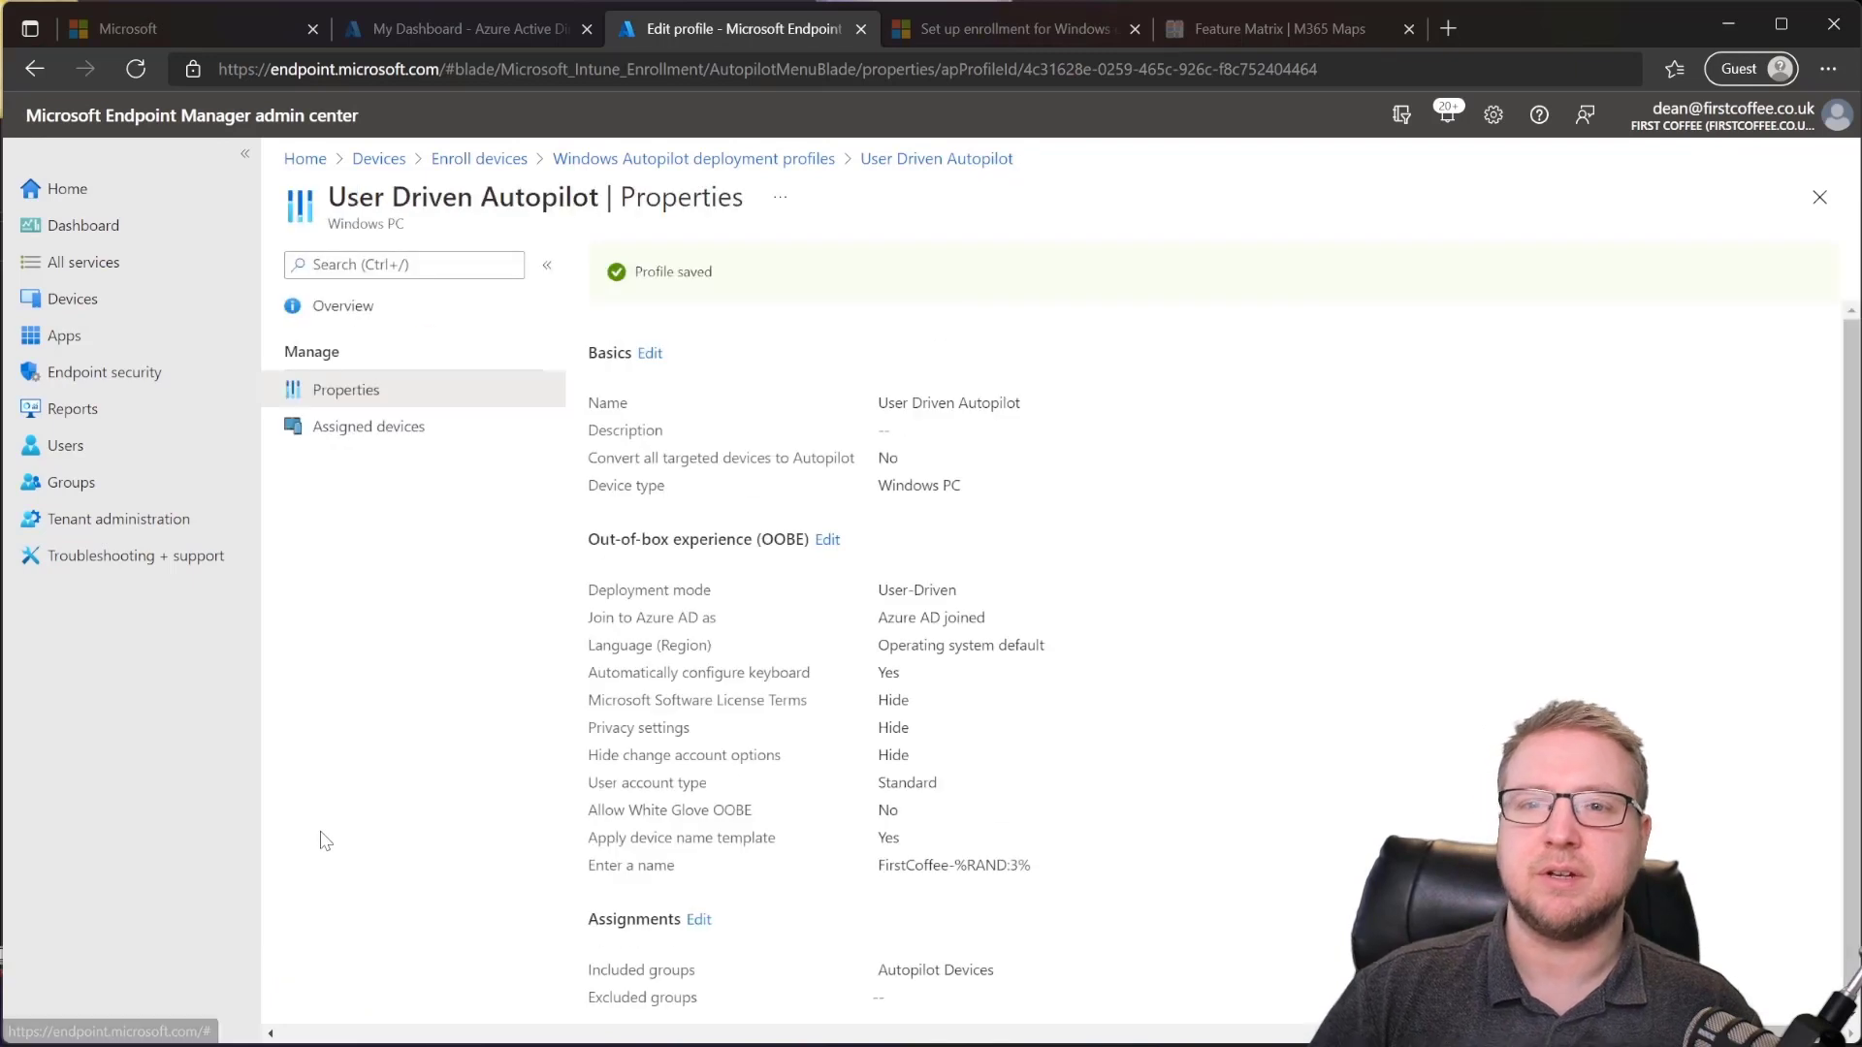
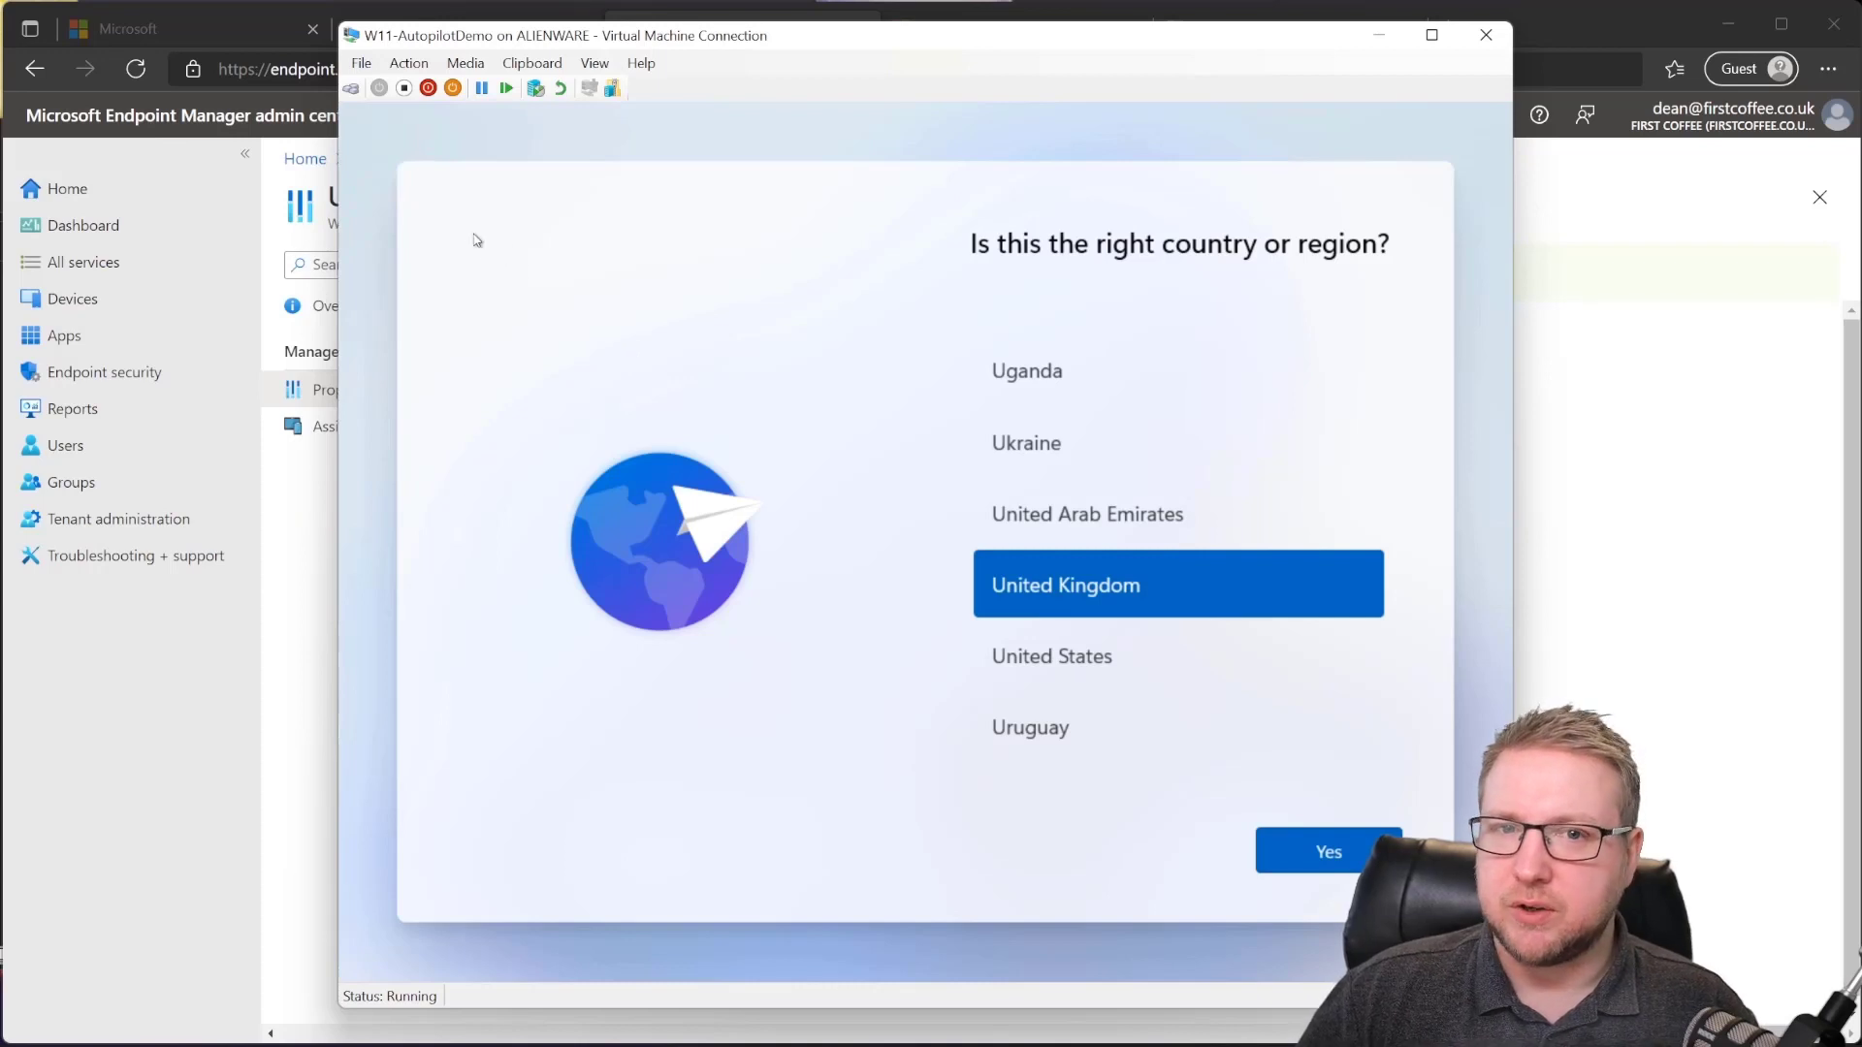
{"action": "left_click", "coordinate": [375, 66]}
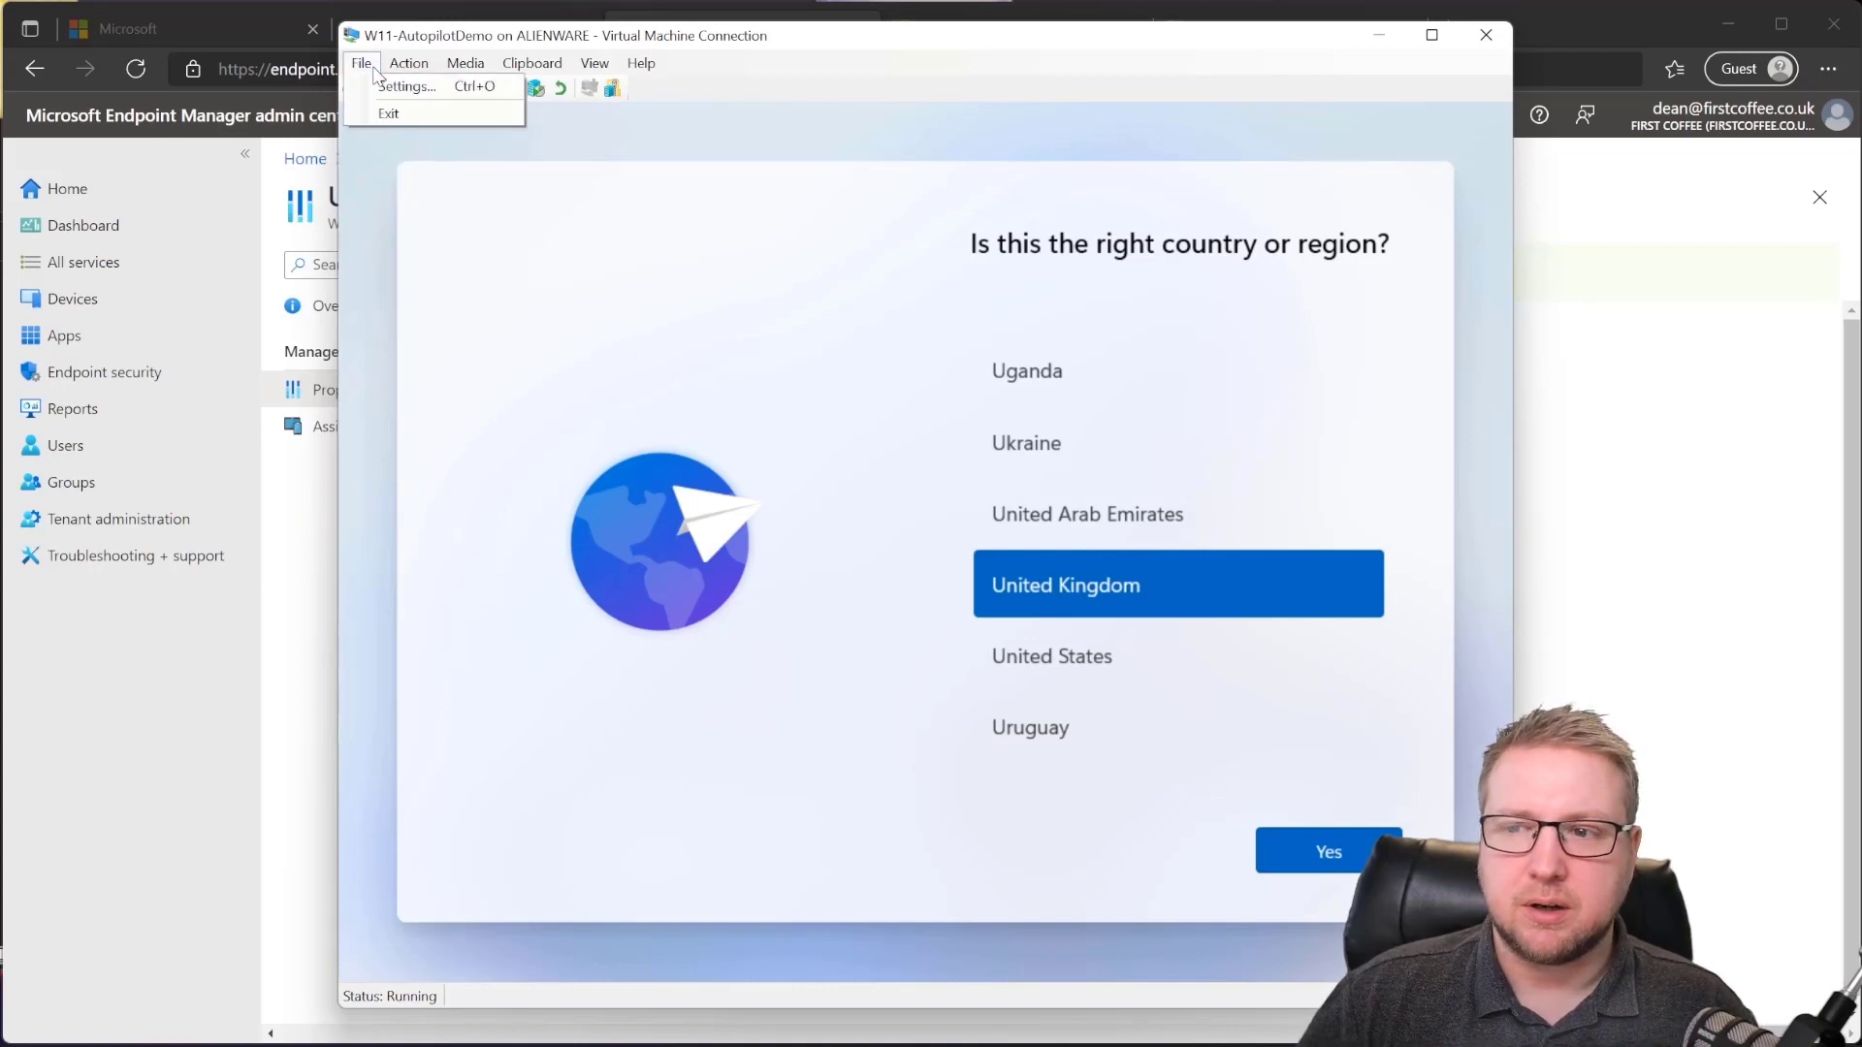
{"action": "left_click", "coordinate": [398, 87]}
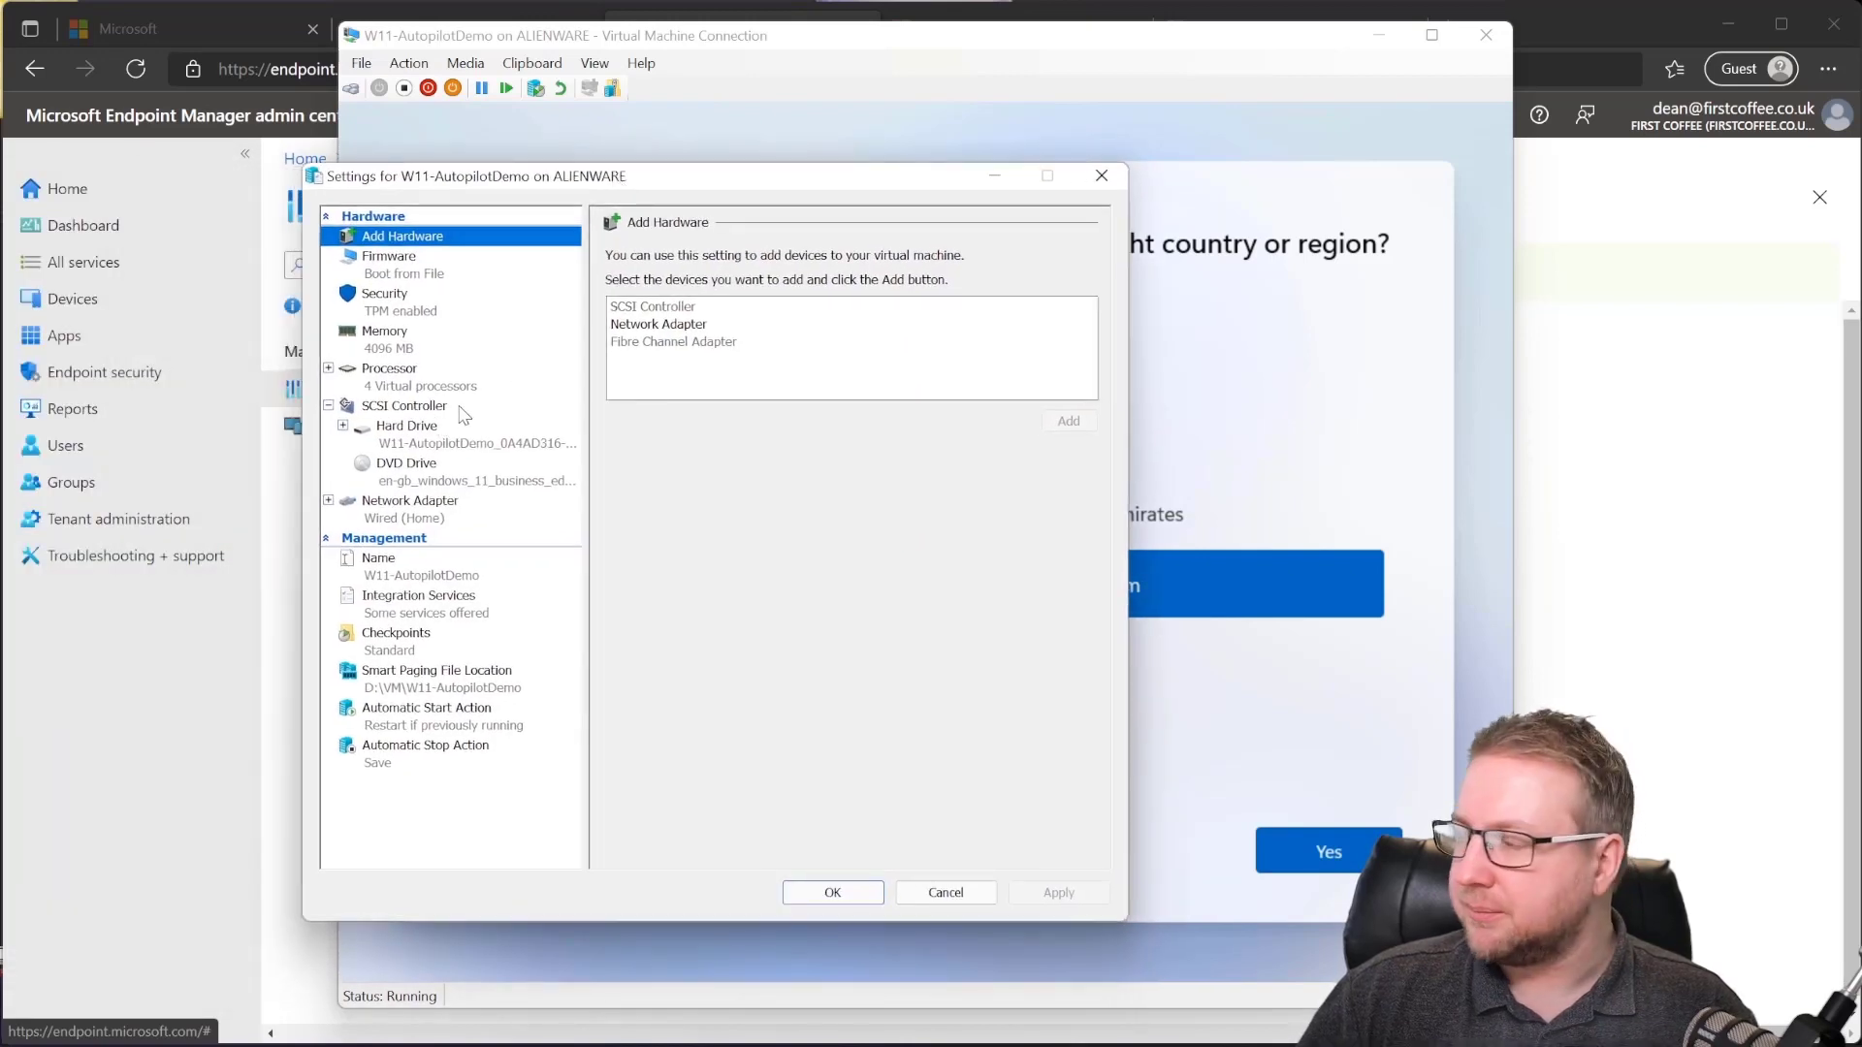
{"action": "left_click", "coordinate": [462, 307]}
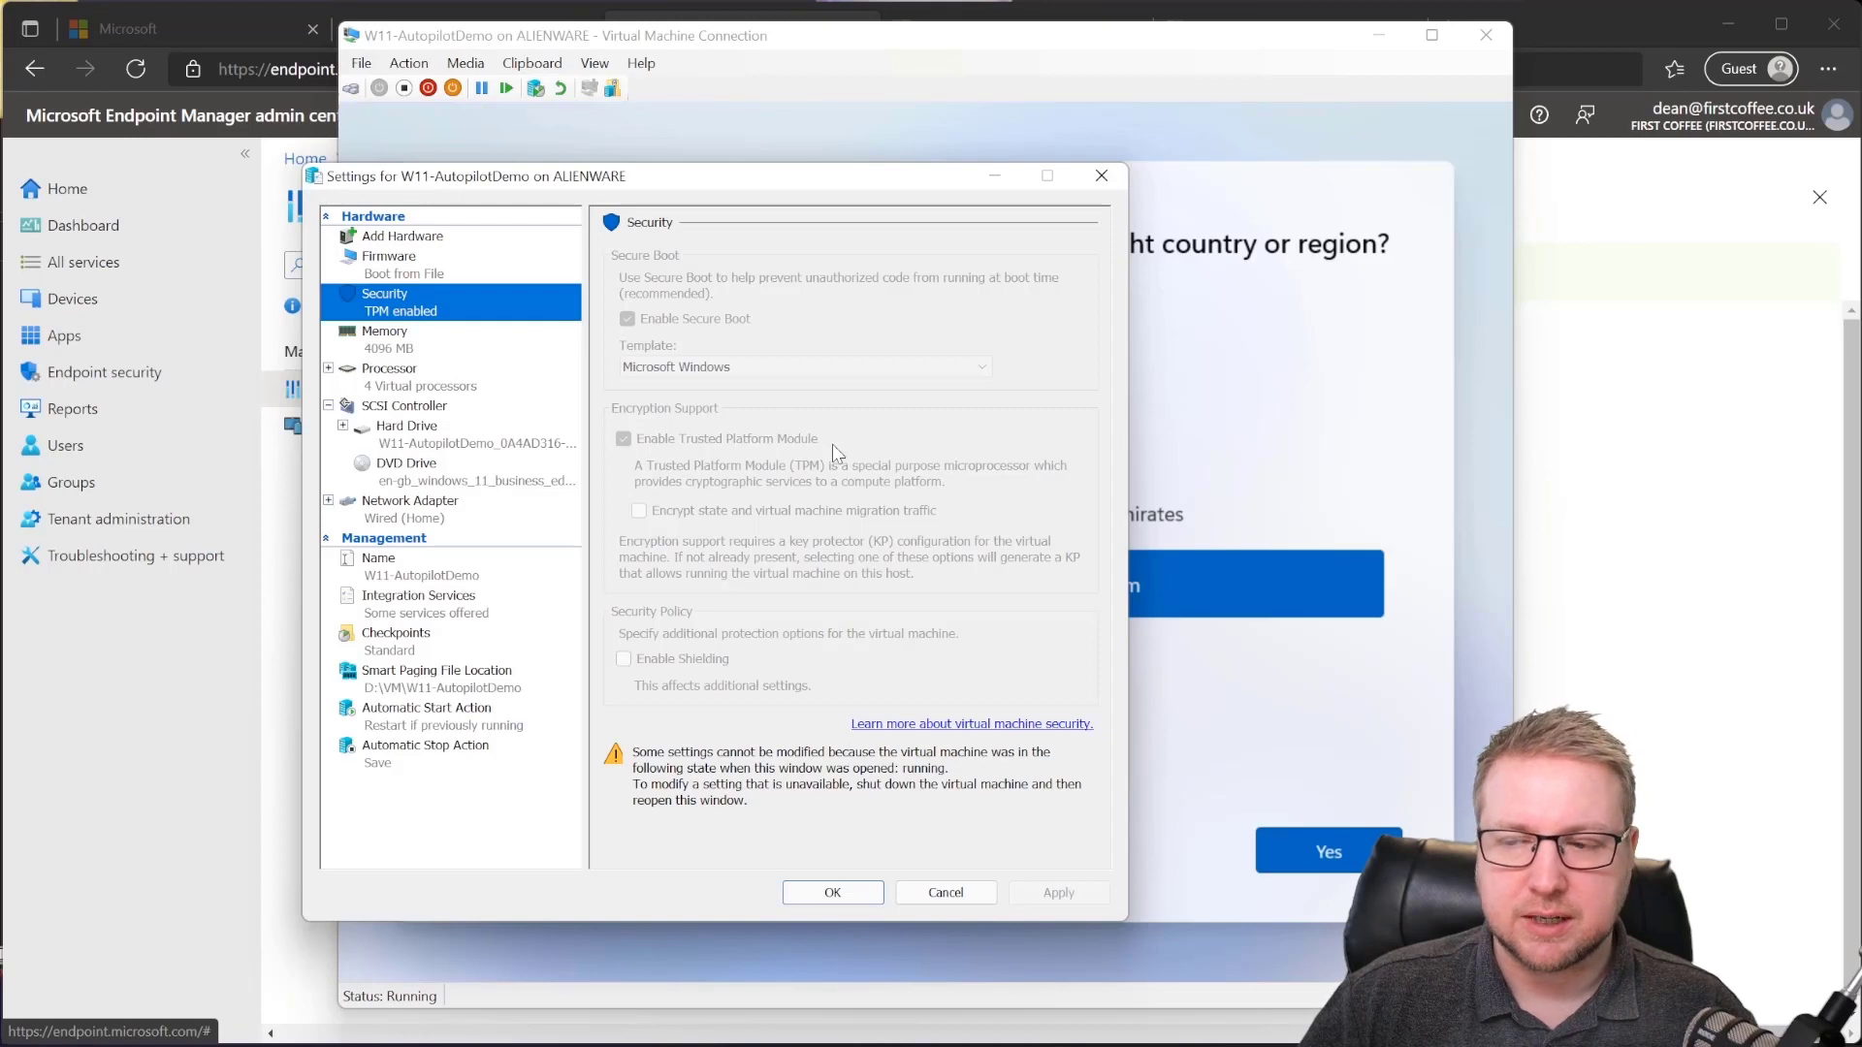
{"action": "left_click", "coordinate": [502, 380]}
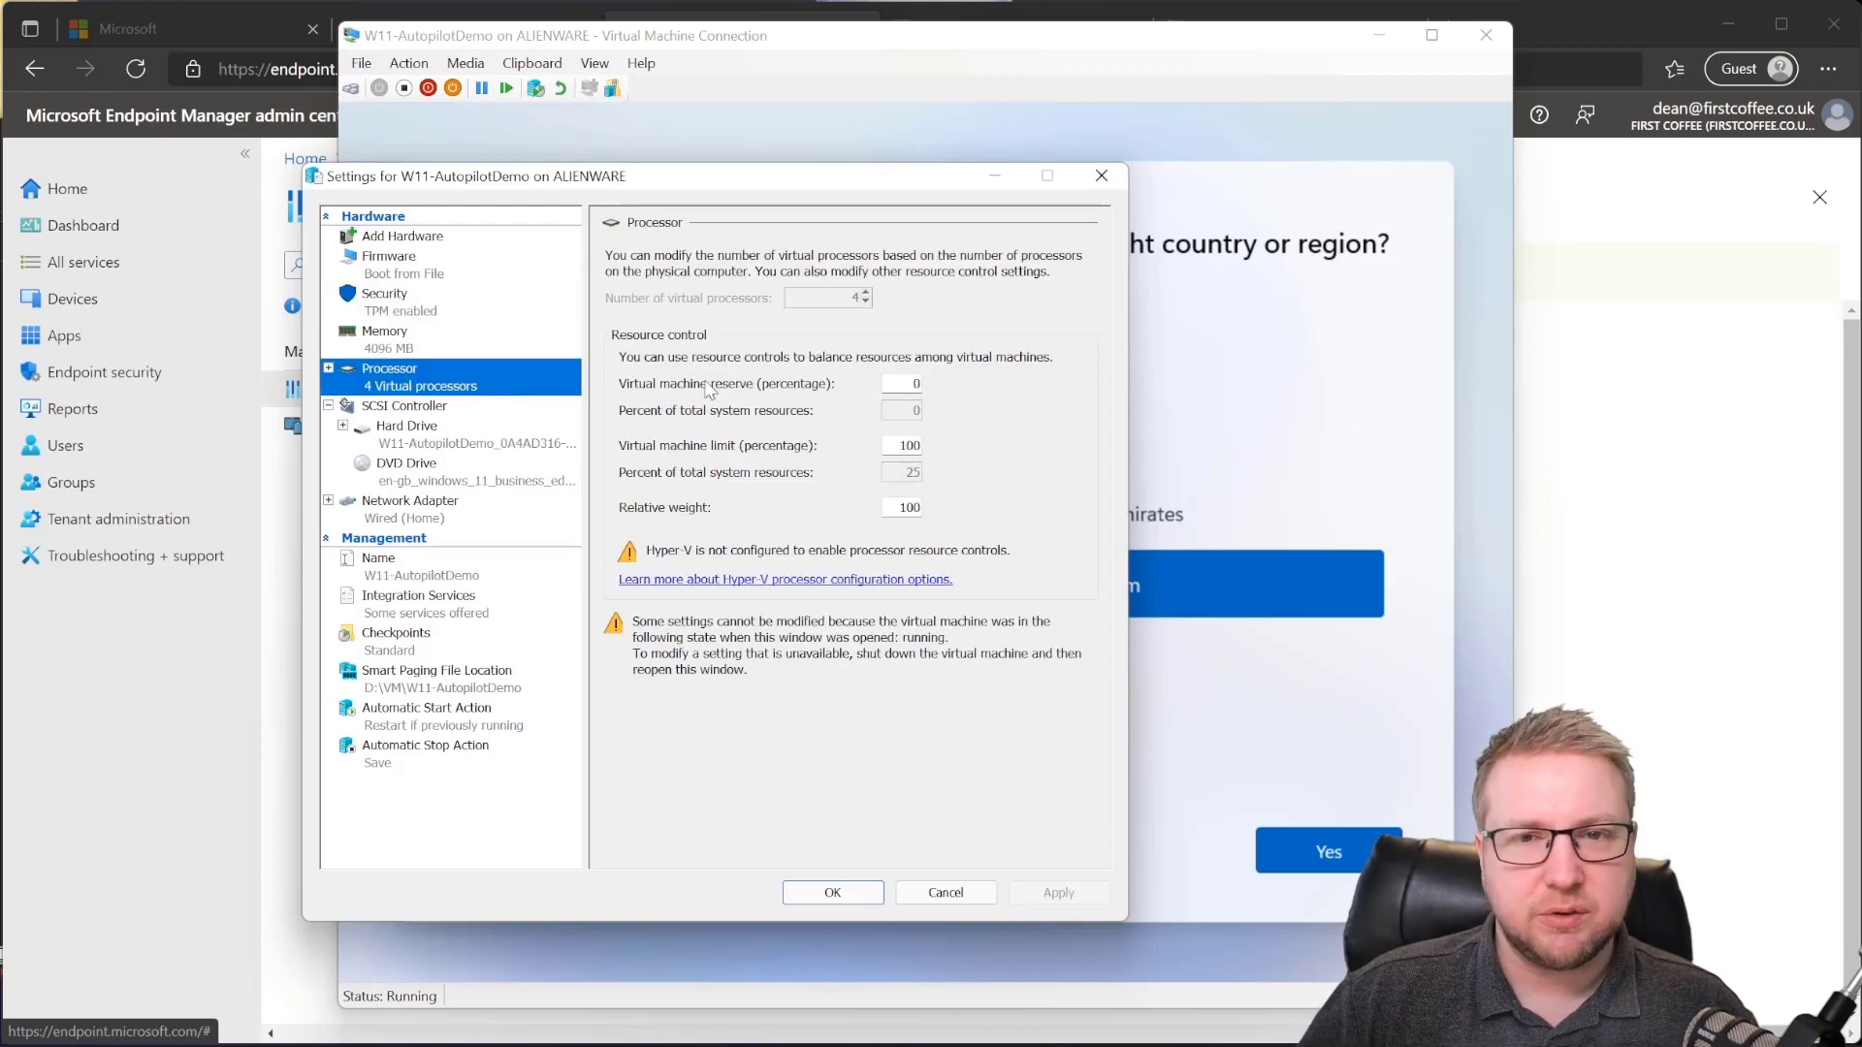
{"action": "left_click", "coordinate": [497, 351]}
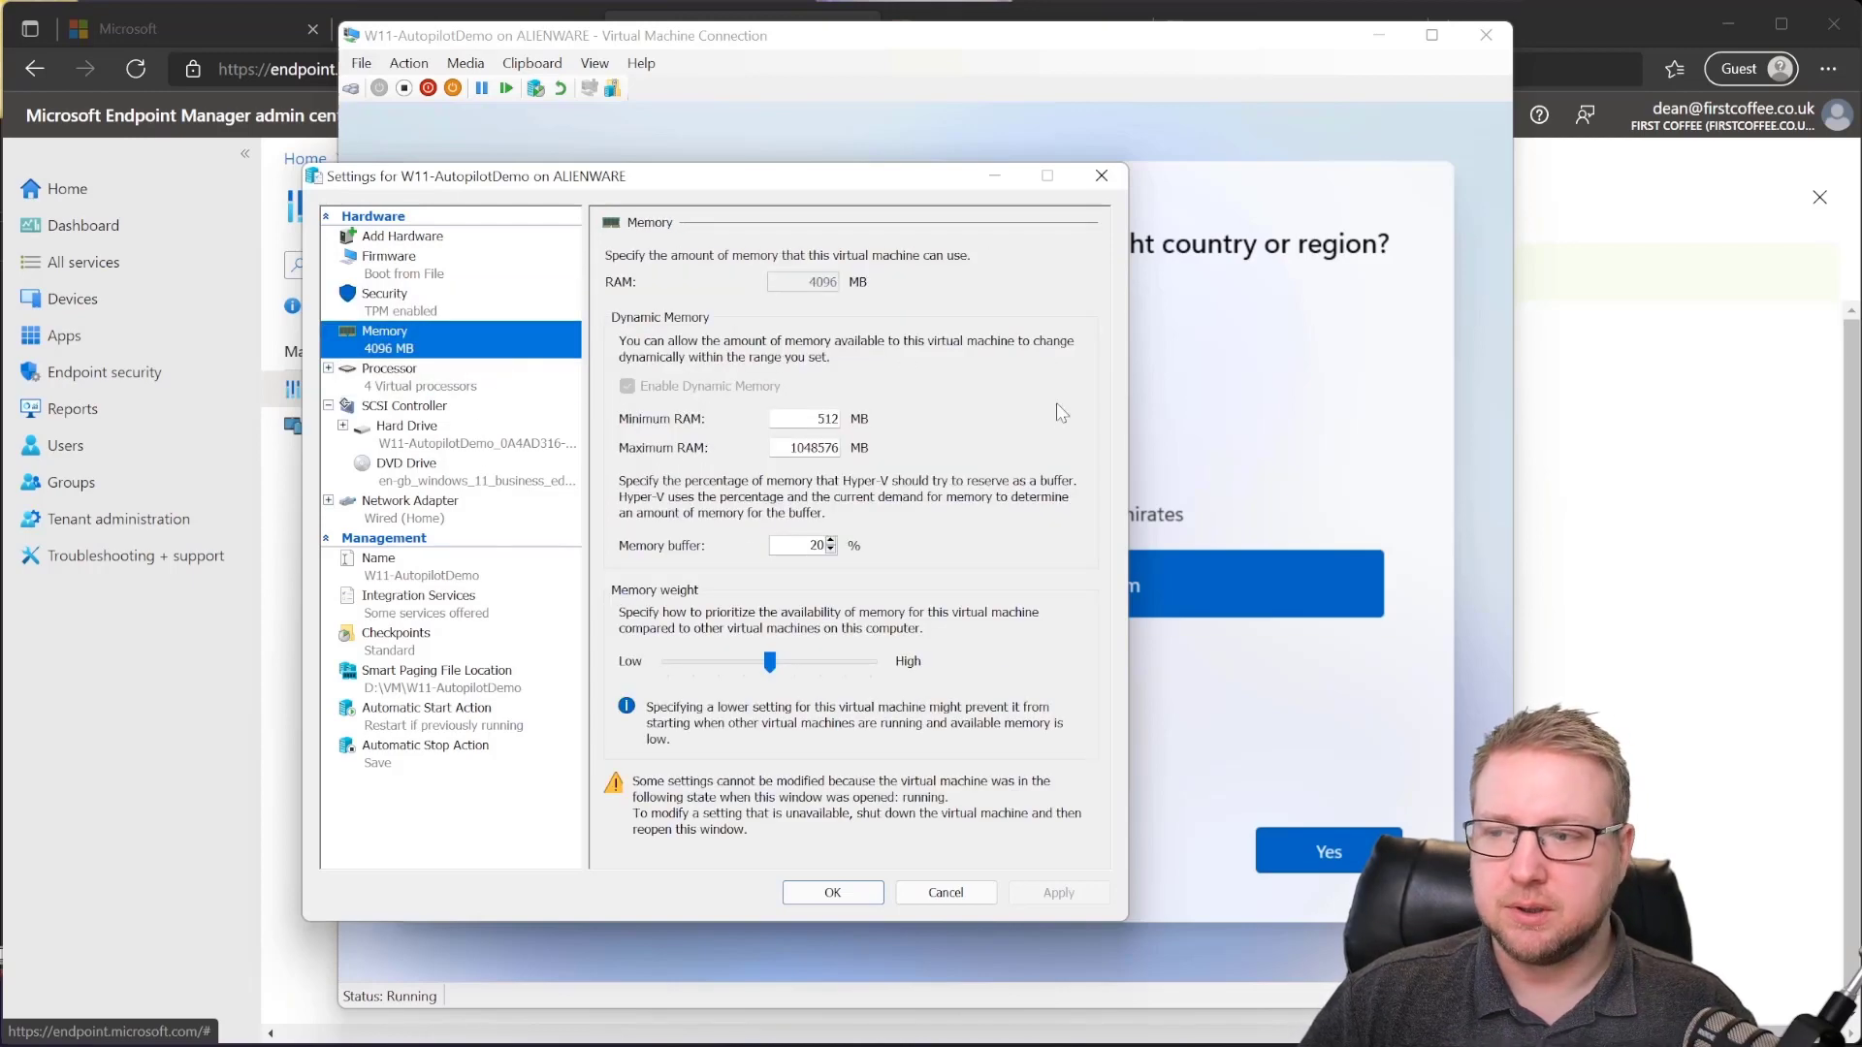
{"action": "left_click", "coordinate": [861, 896]}
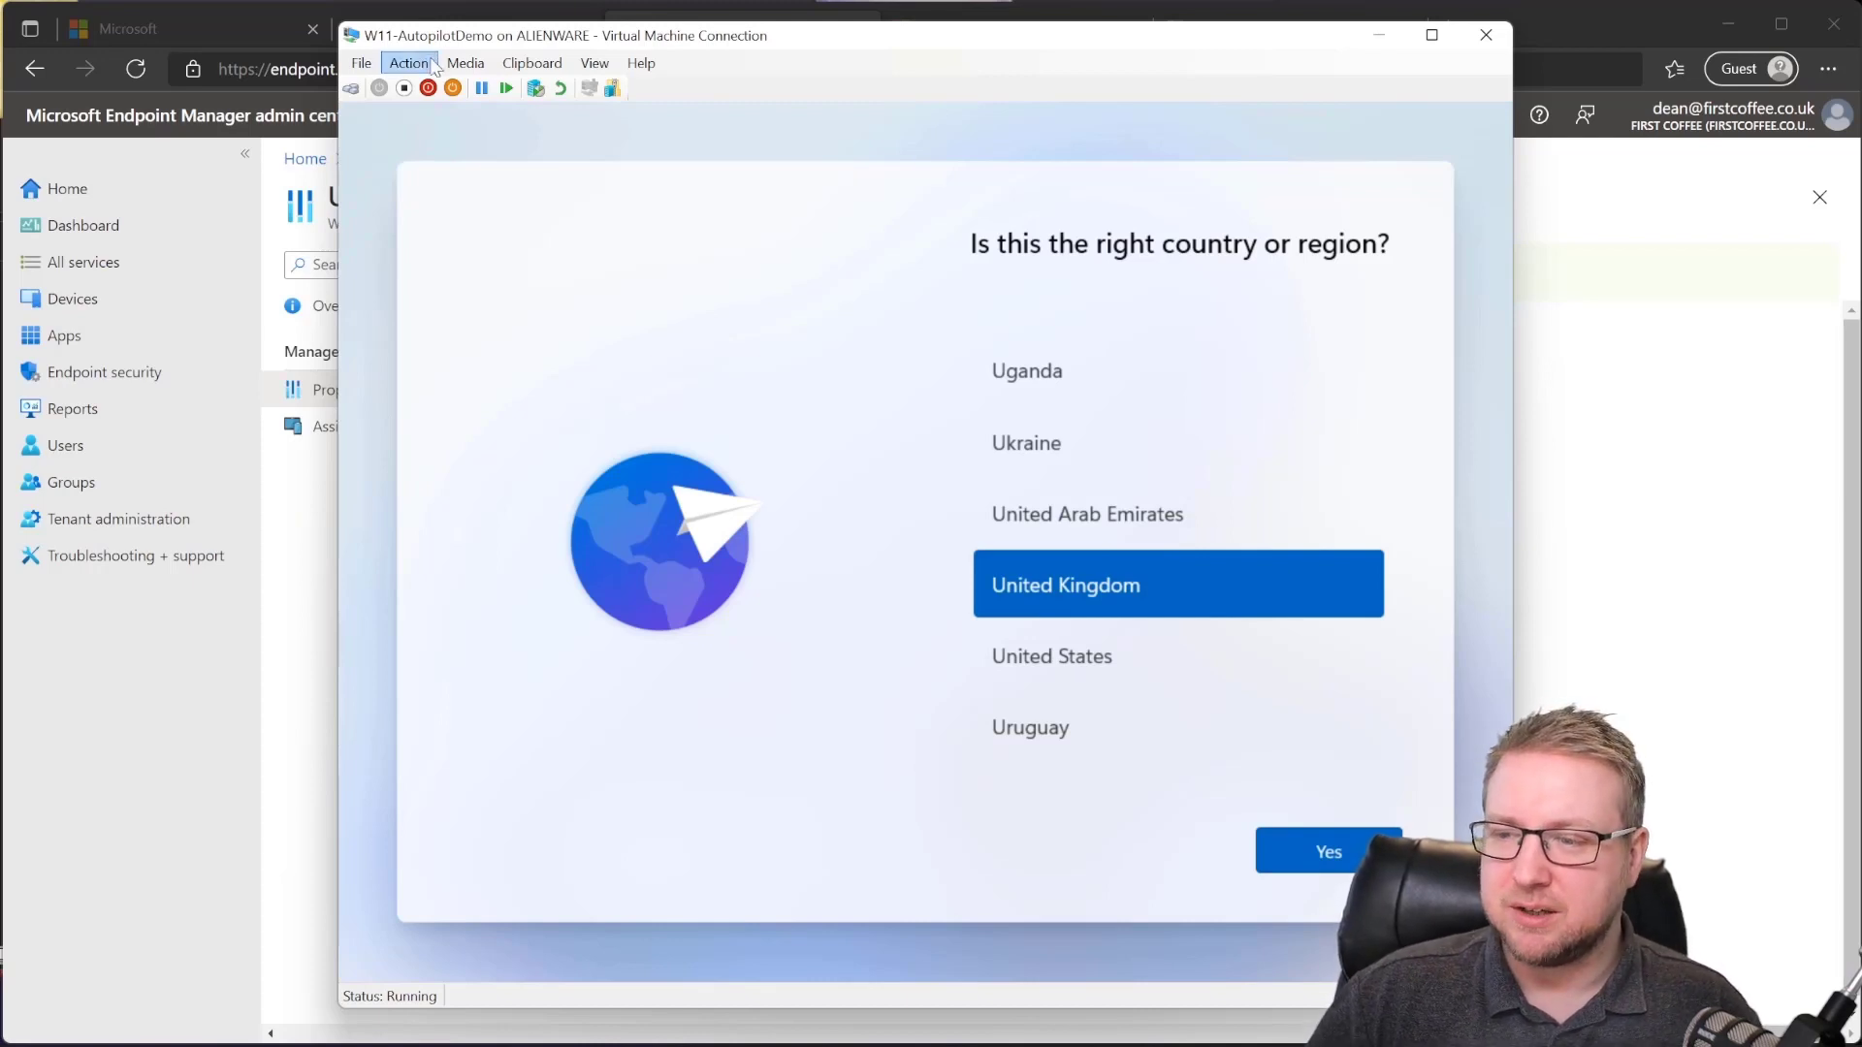
Step: Open an administrator command prompt over Windows setup with Shift+F10 and launch PowerShell
{"action": "key", "text": "shift+F10"}
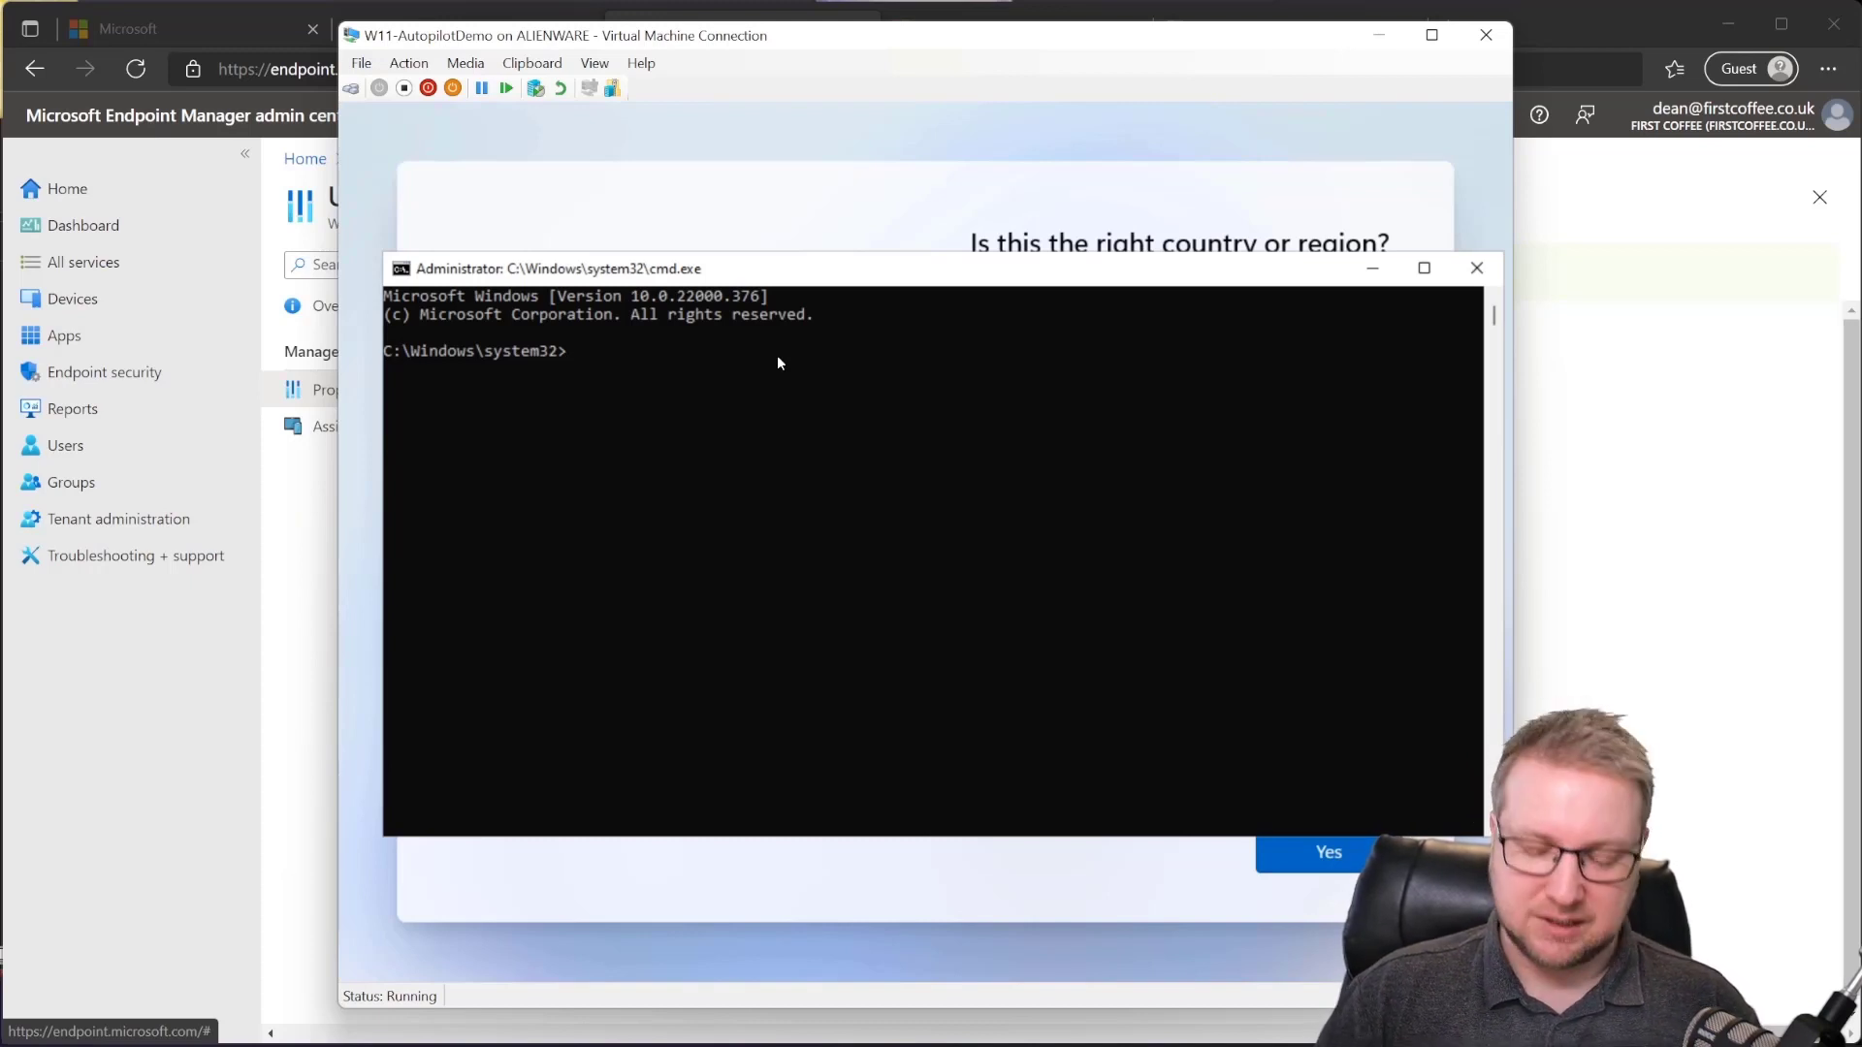
{"action": "type", "text": "powershell"}
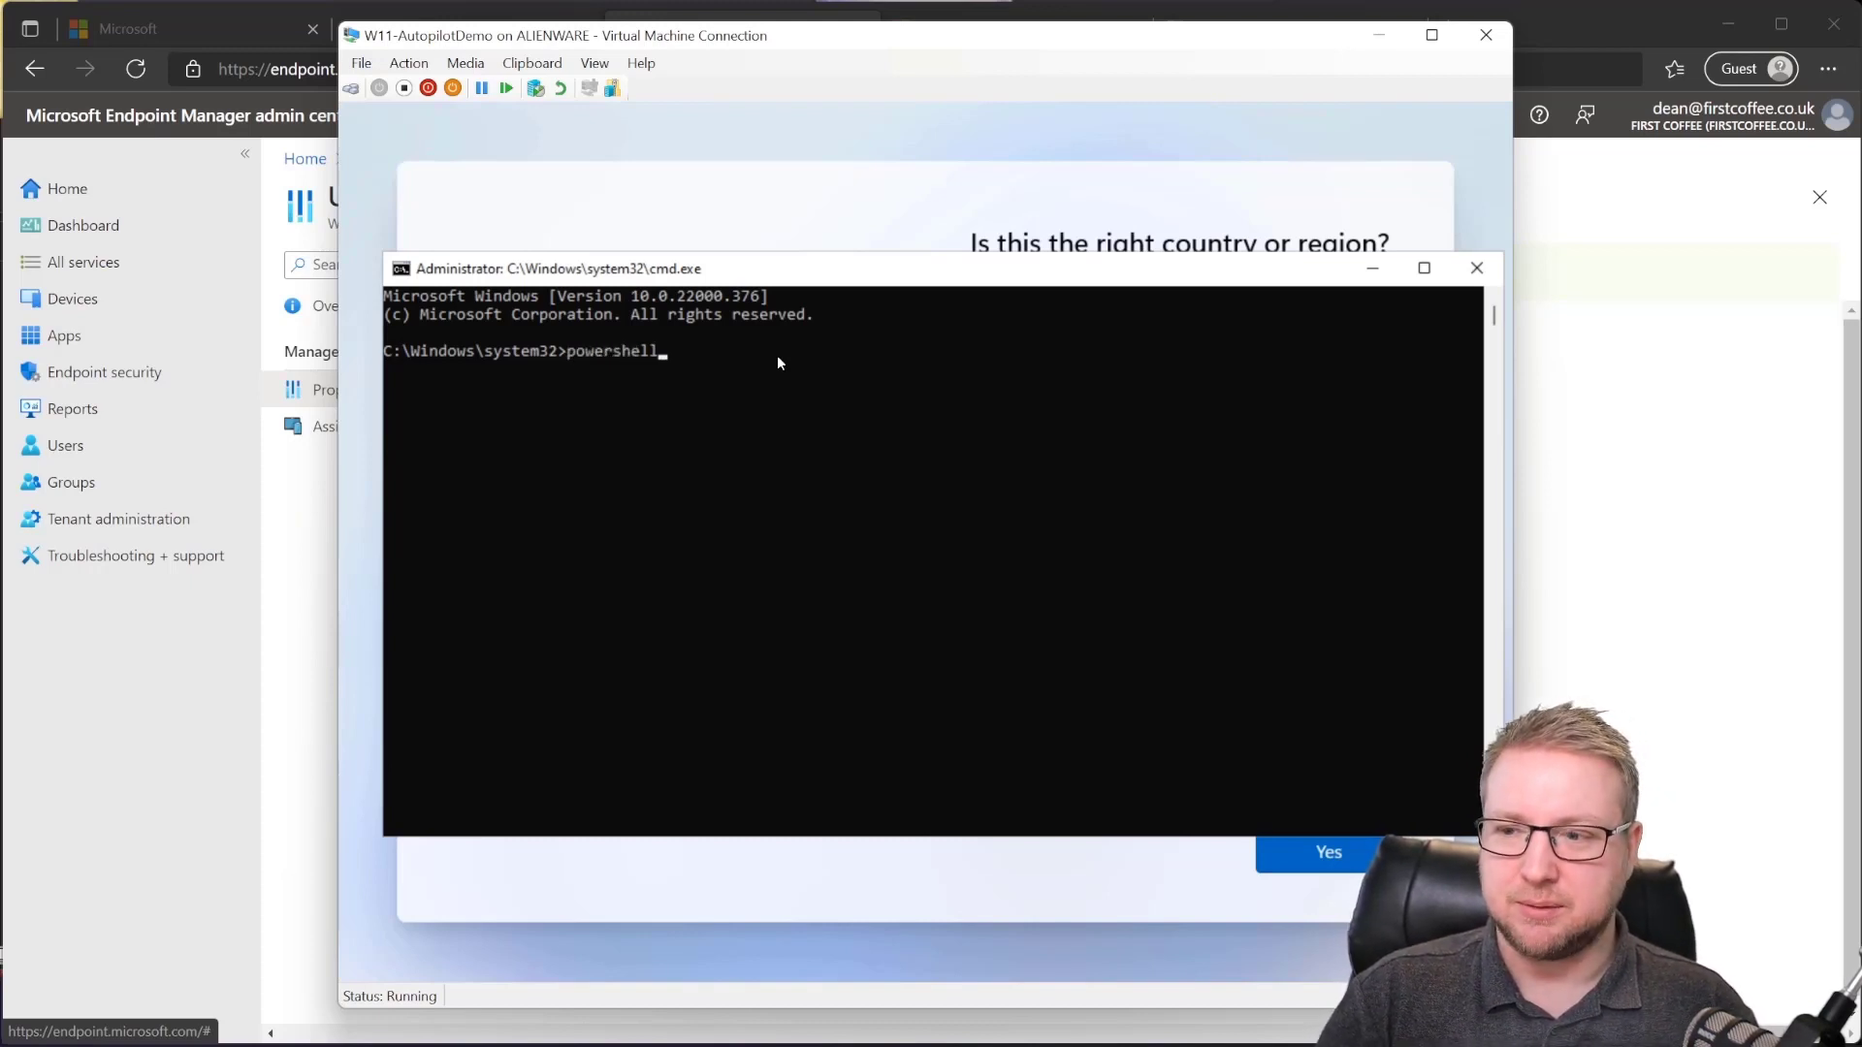
{"action": "key", "text": "Return"}
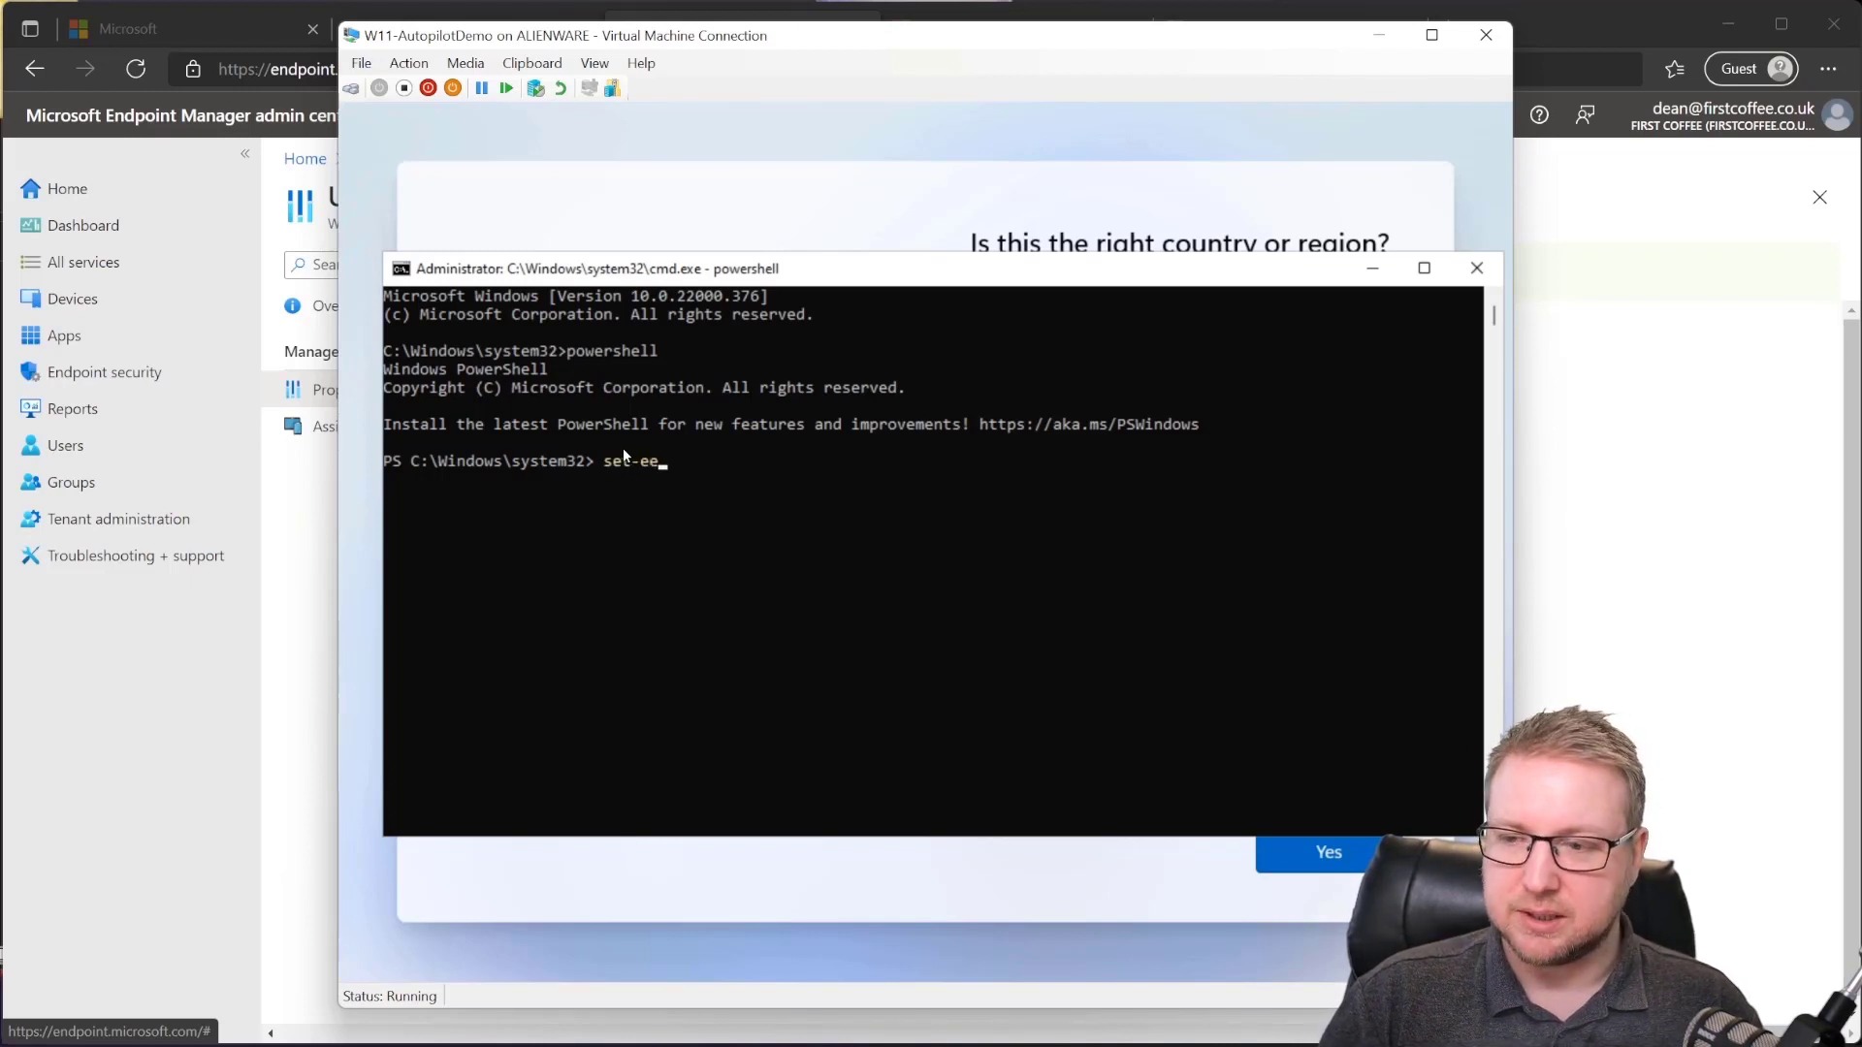
Step: Set the PowerShell execution policy to bypass
{"action": "key", "text": "Tab"}
{"action": "type", "text": "bypass"}
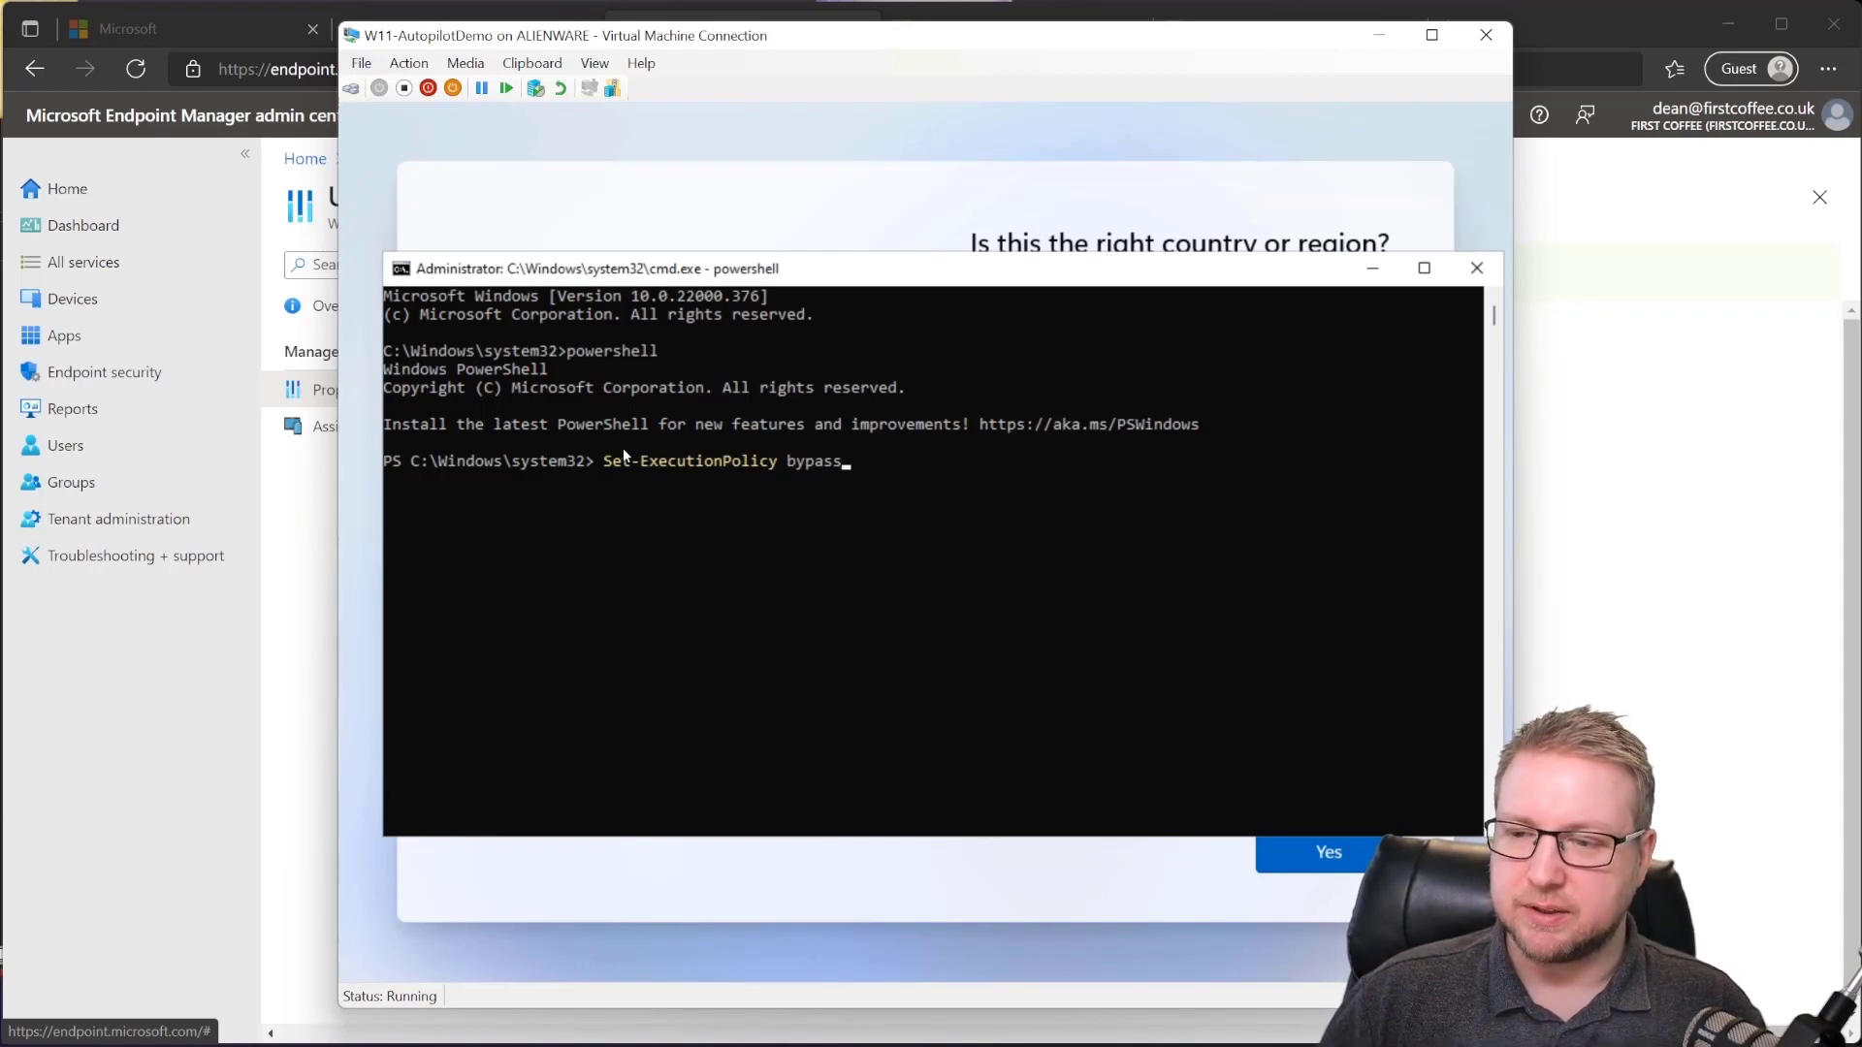
{"action": "key", "text": "Return"}
Step: Install the Get-WindowsAutoPilotInfo script, answering Y to trust the untrusted repository
{"action": "type", "text": "install-scrip"}
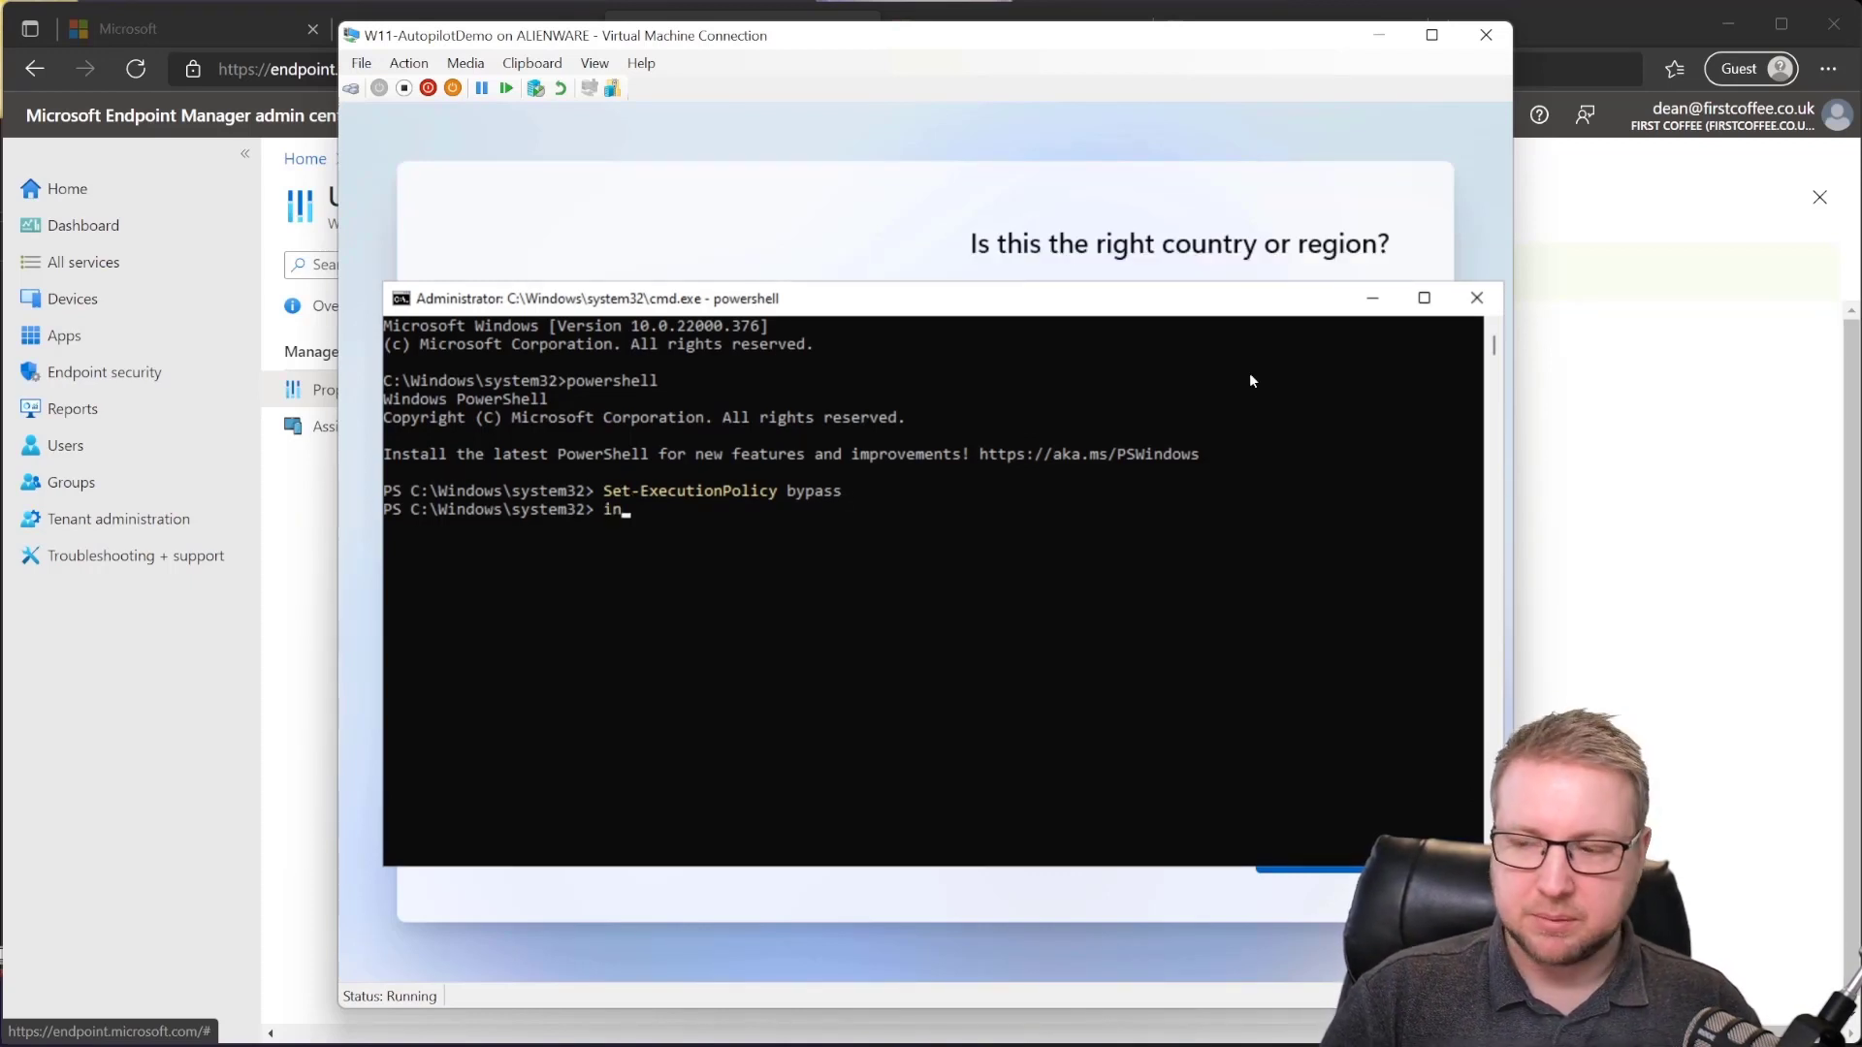
{"action": "type", "text": "t get-si"}
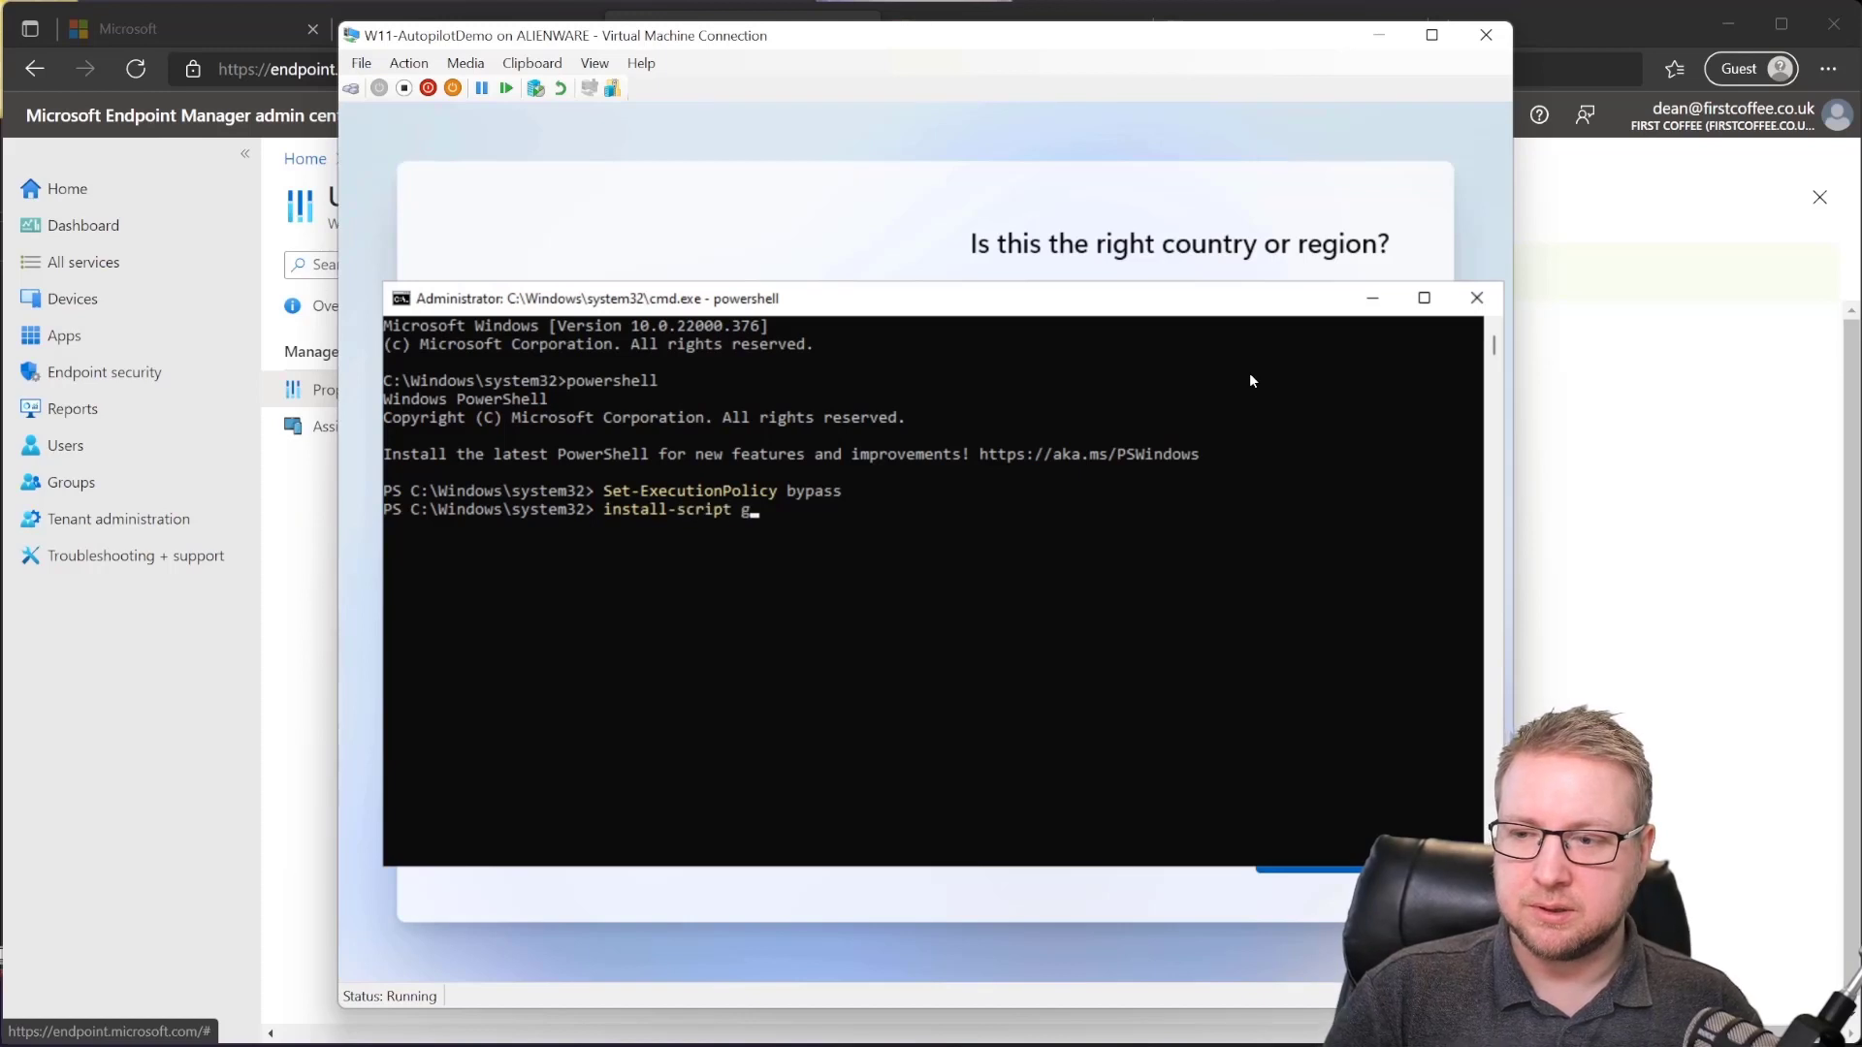
{"action": "key", "text": "BackSpace"}
{"action": "key", "text": "BackSpace"}
{"action": "type", "text": "windowsautopilitin"}
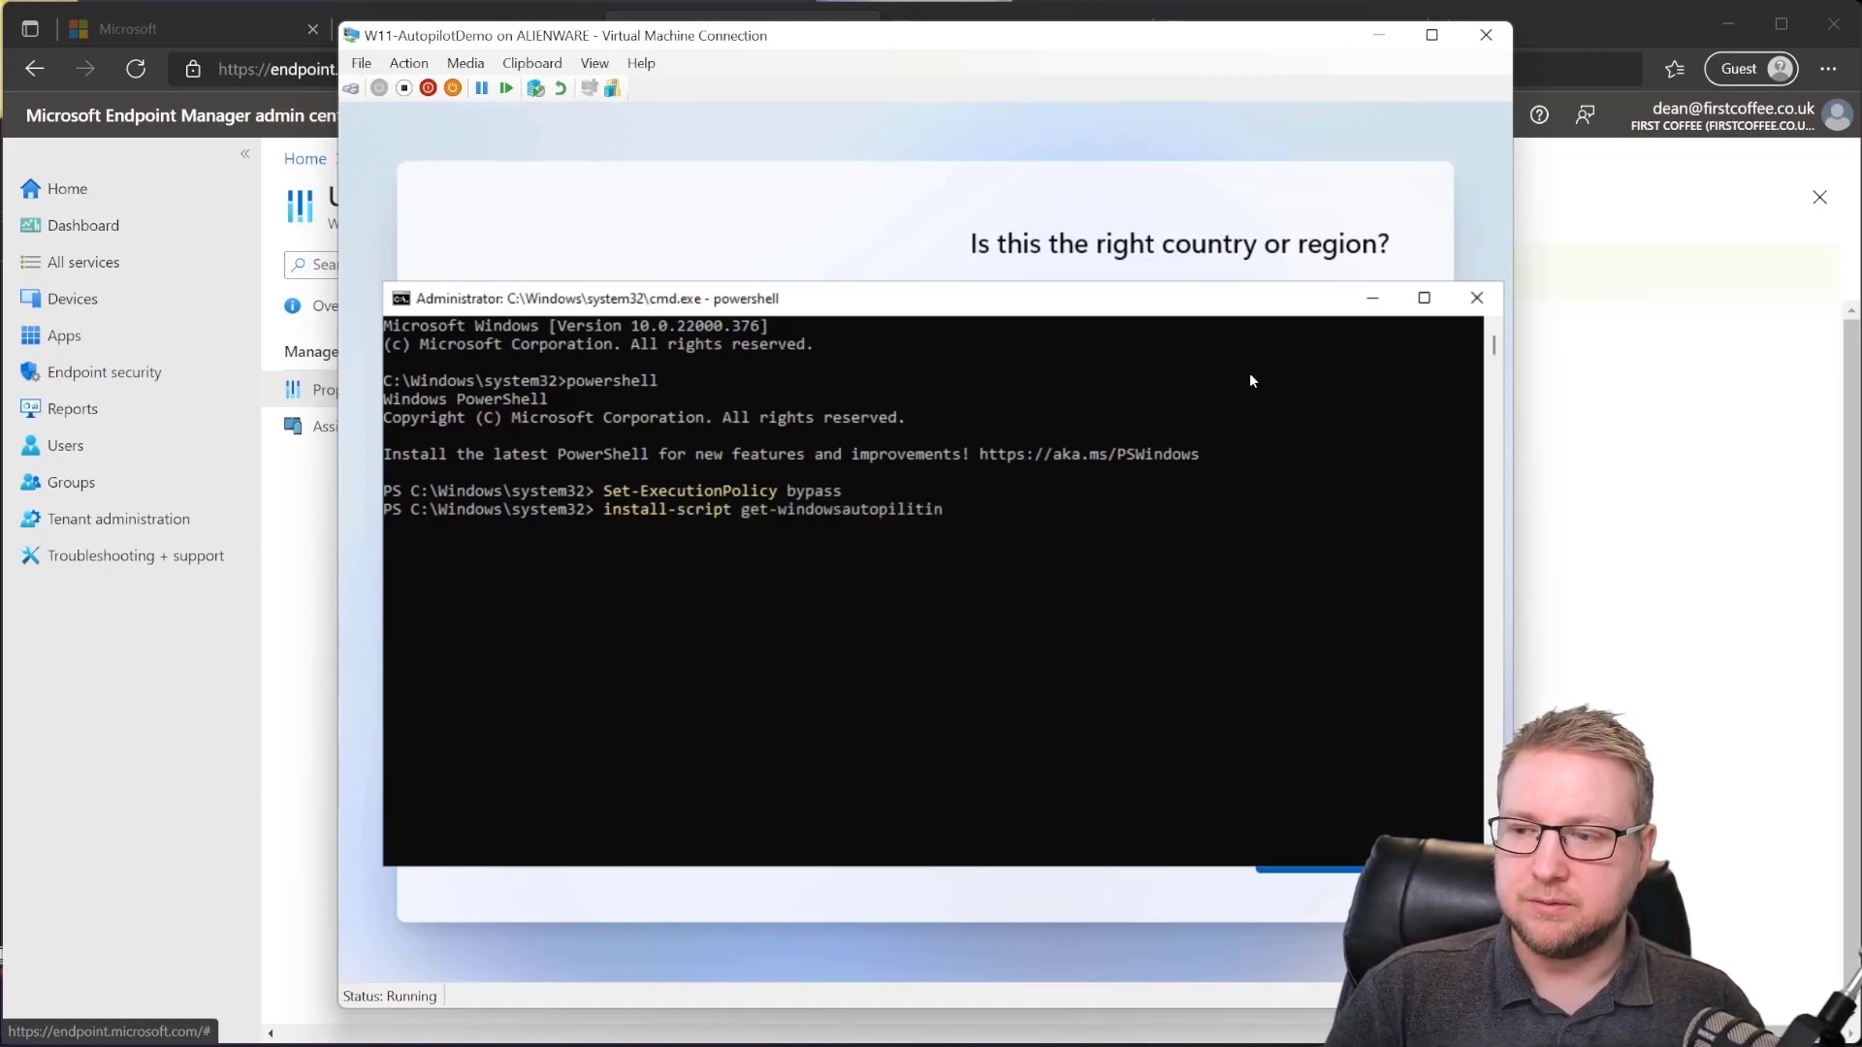
{"action": "key", "text": "BackSpace"}
{"action": "key", "text": "BackSpace"}
{"action": "type", "text": "otinfo"}
{"action": "key", "text": "Return"}
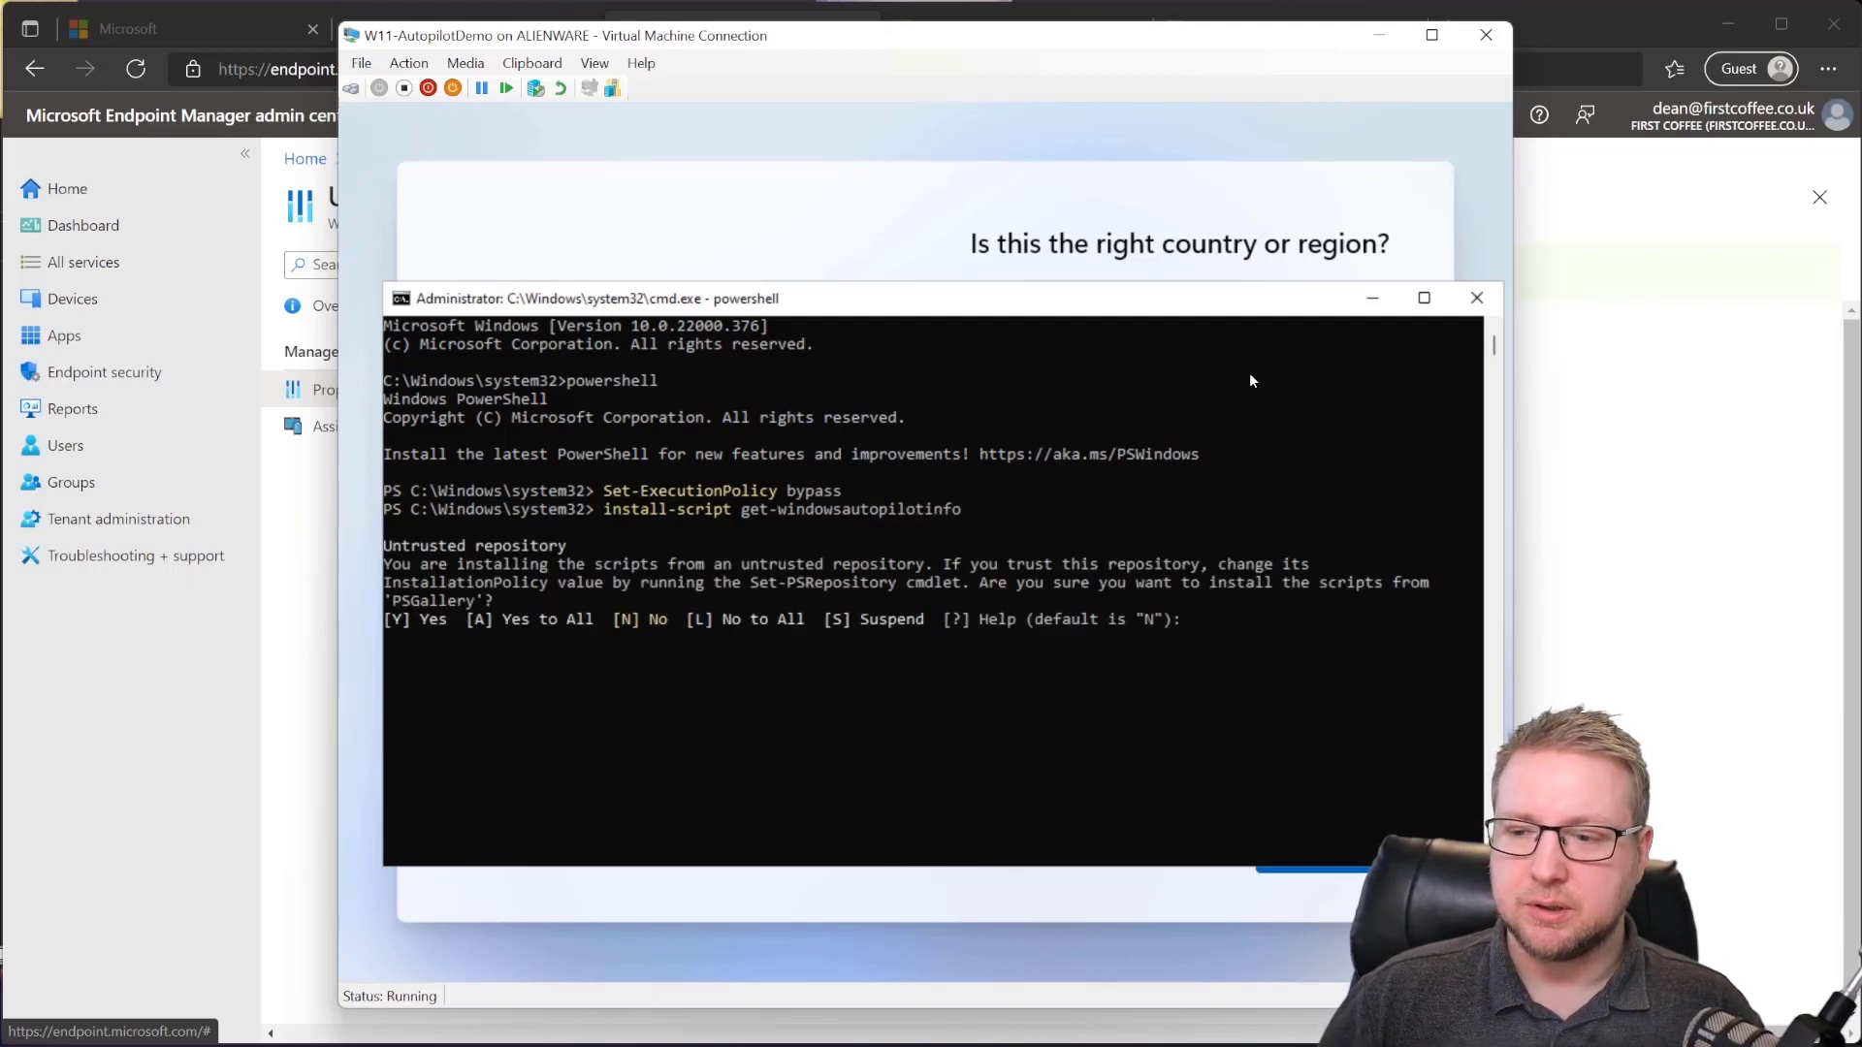
{"action": "type", "text": "y"}
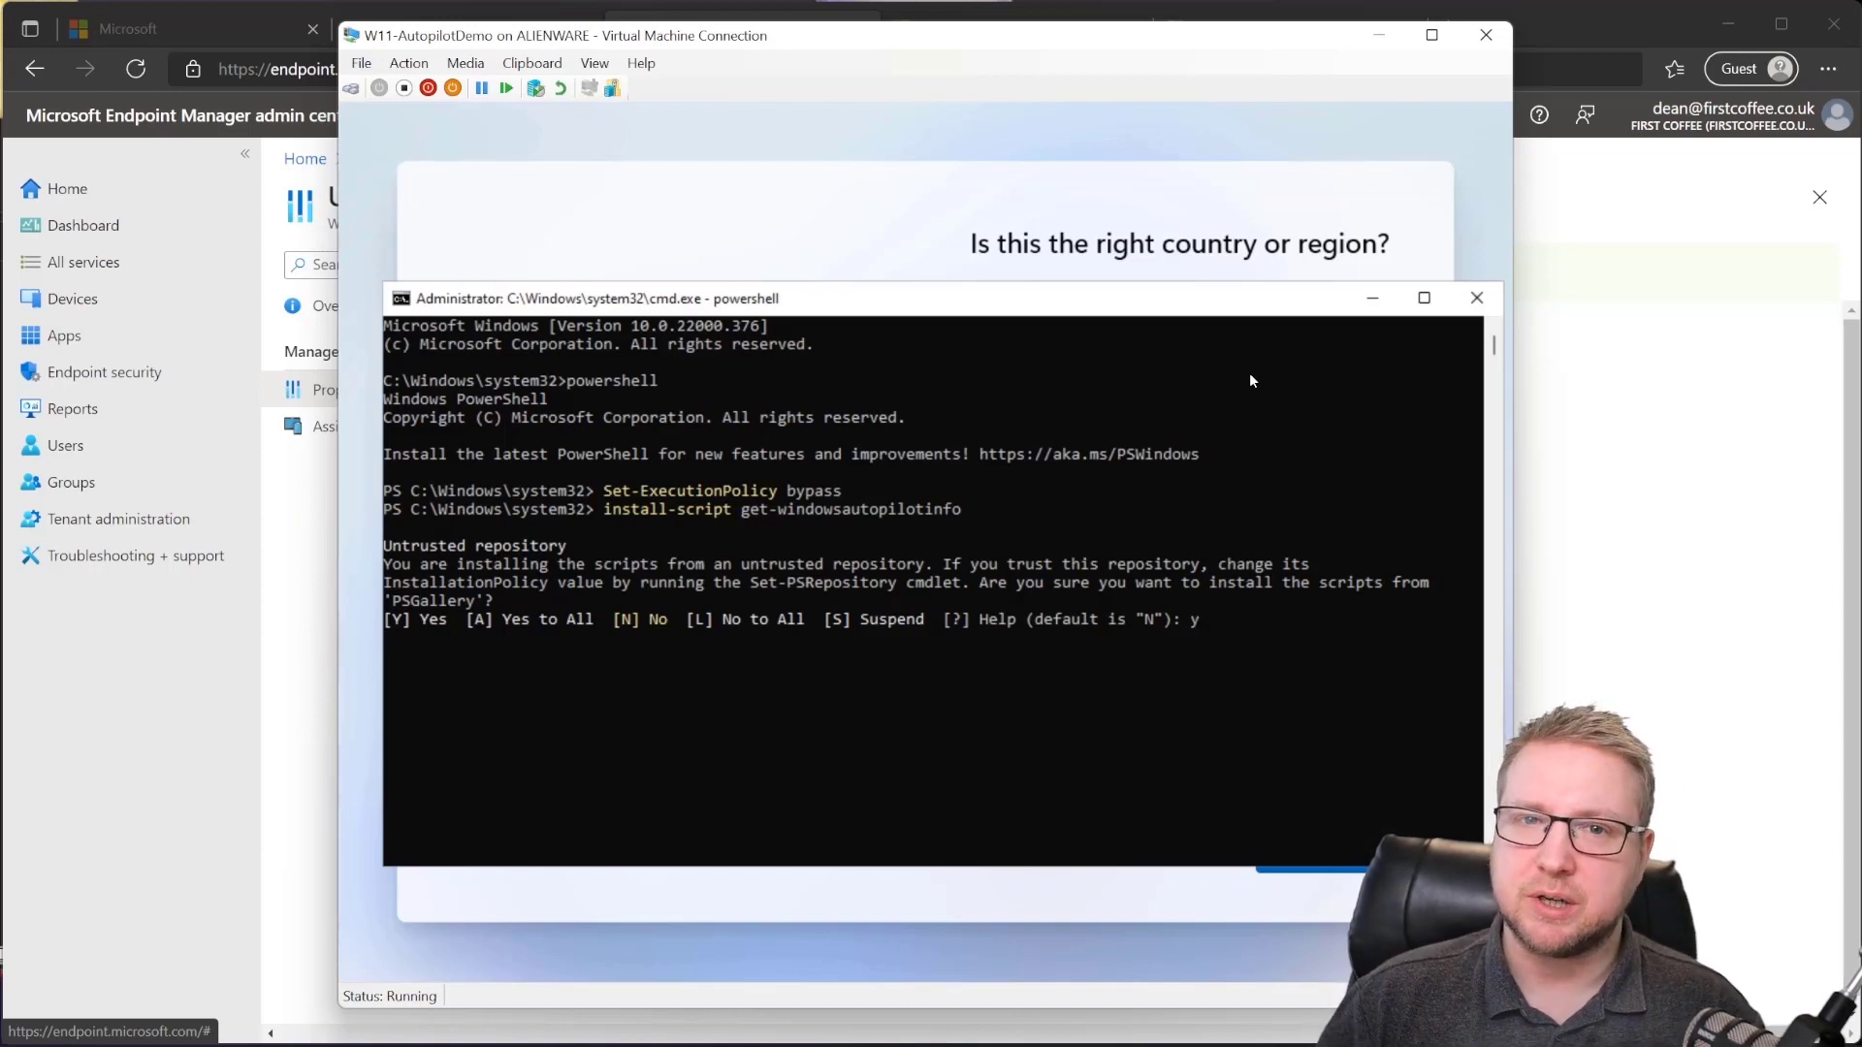
{"action": "key", "text": "Return"}
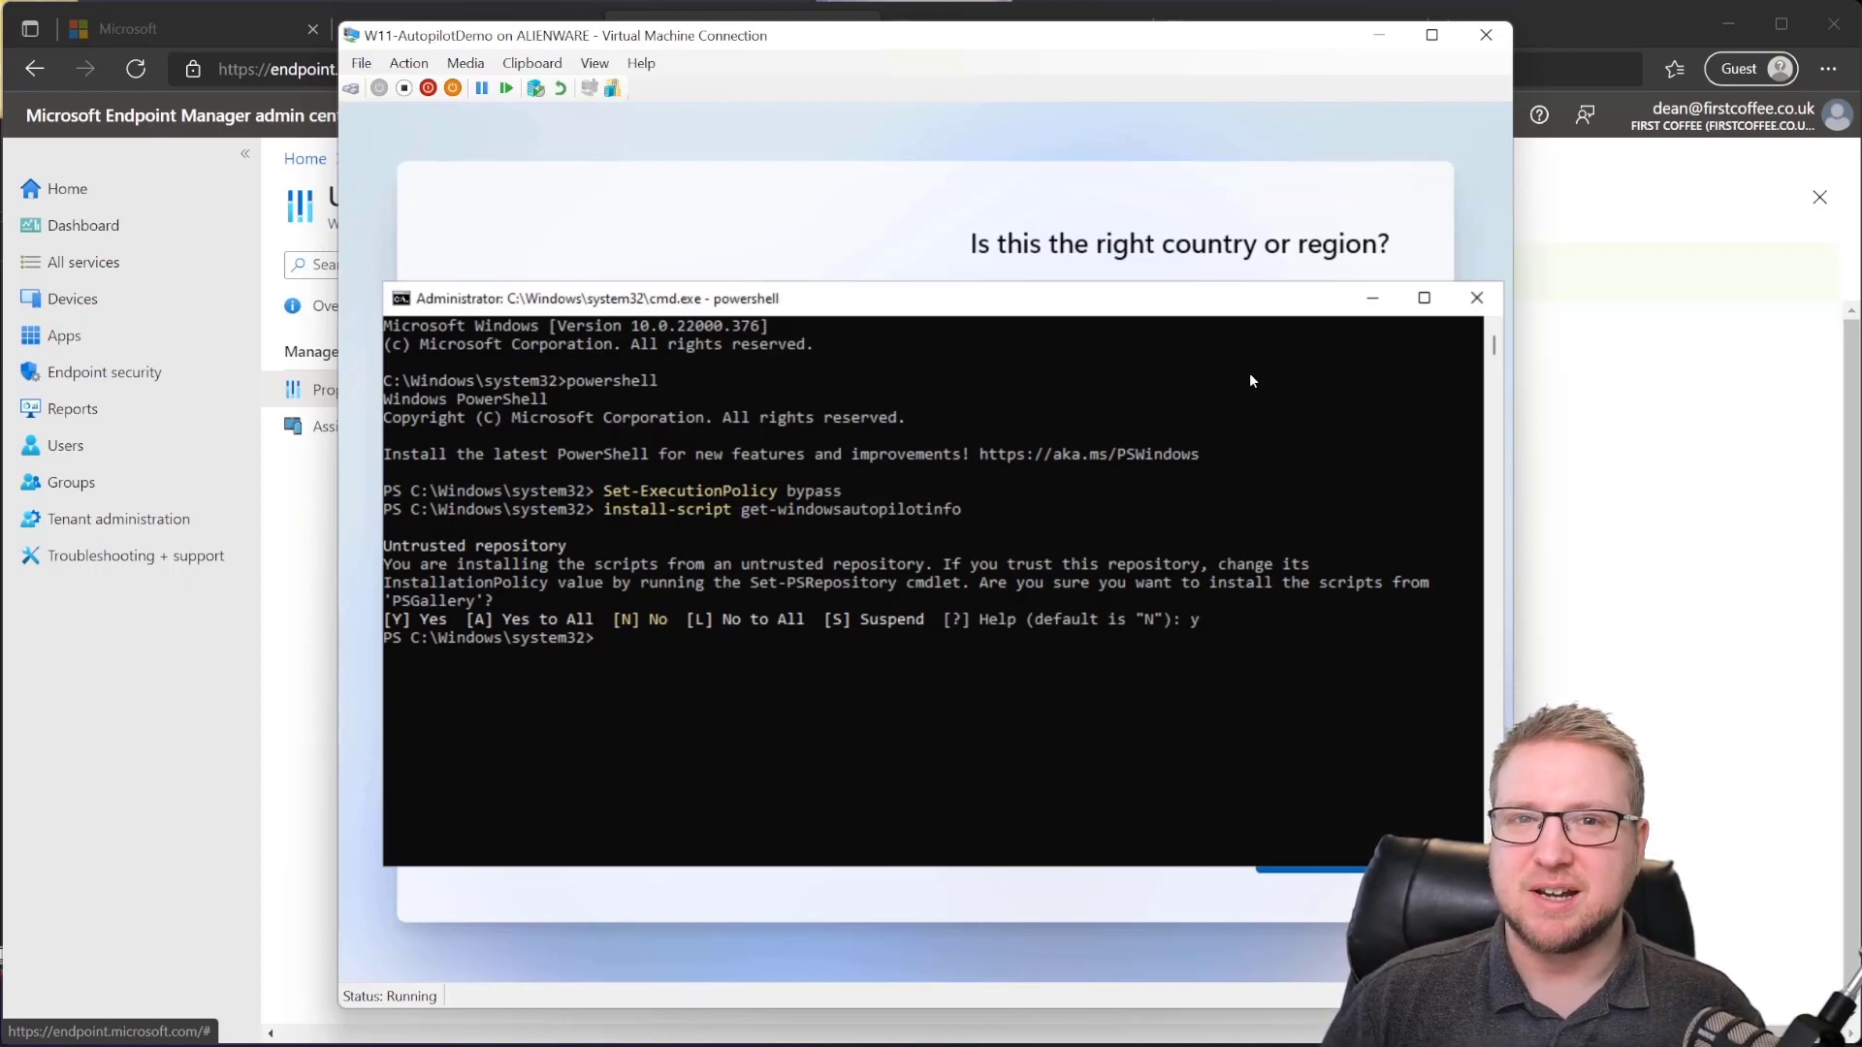
Step: Run Get-WindowsAutoPilotInfo.ps1 with -OutputFile c:\autopilotinfo.csv to export the hardware details
{"action": "type", "text": "in"}
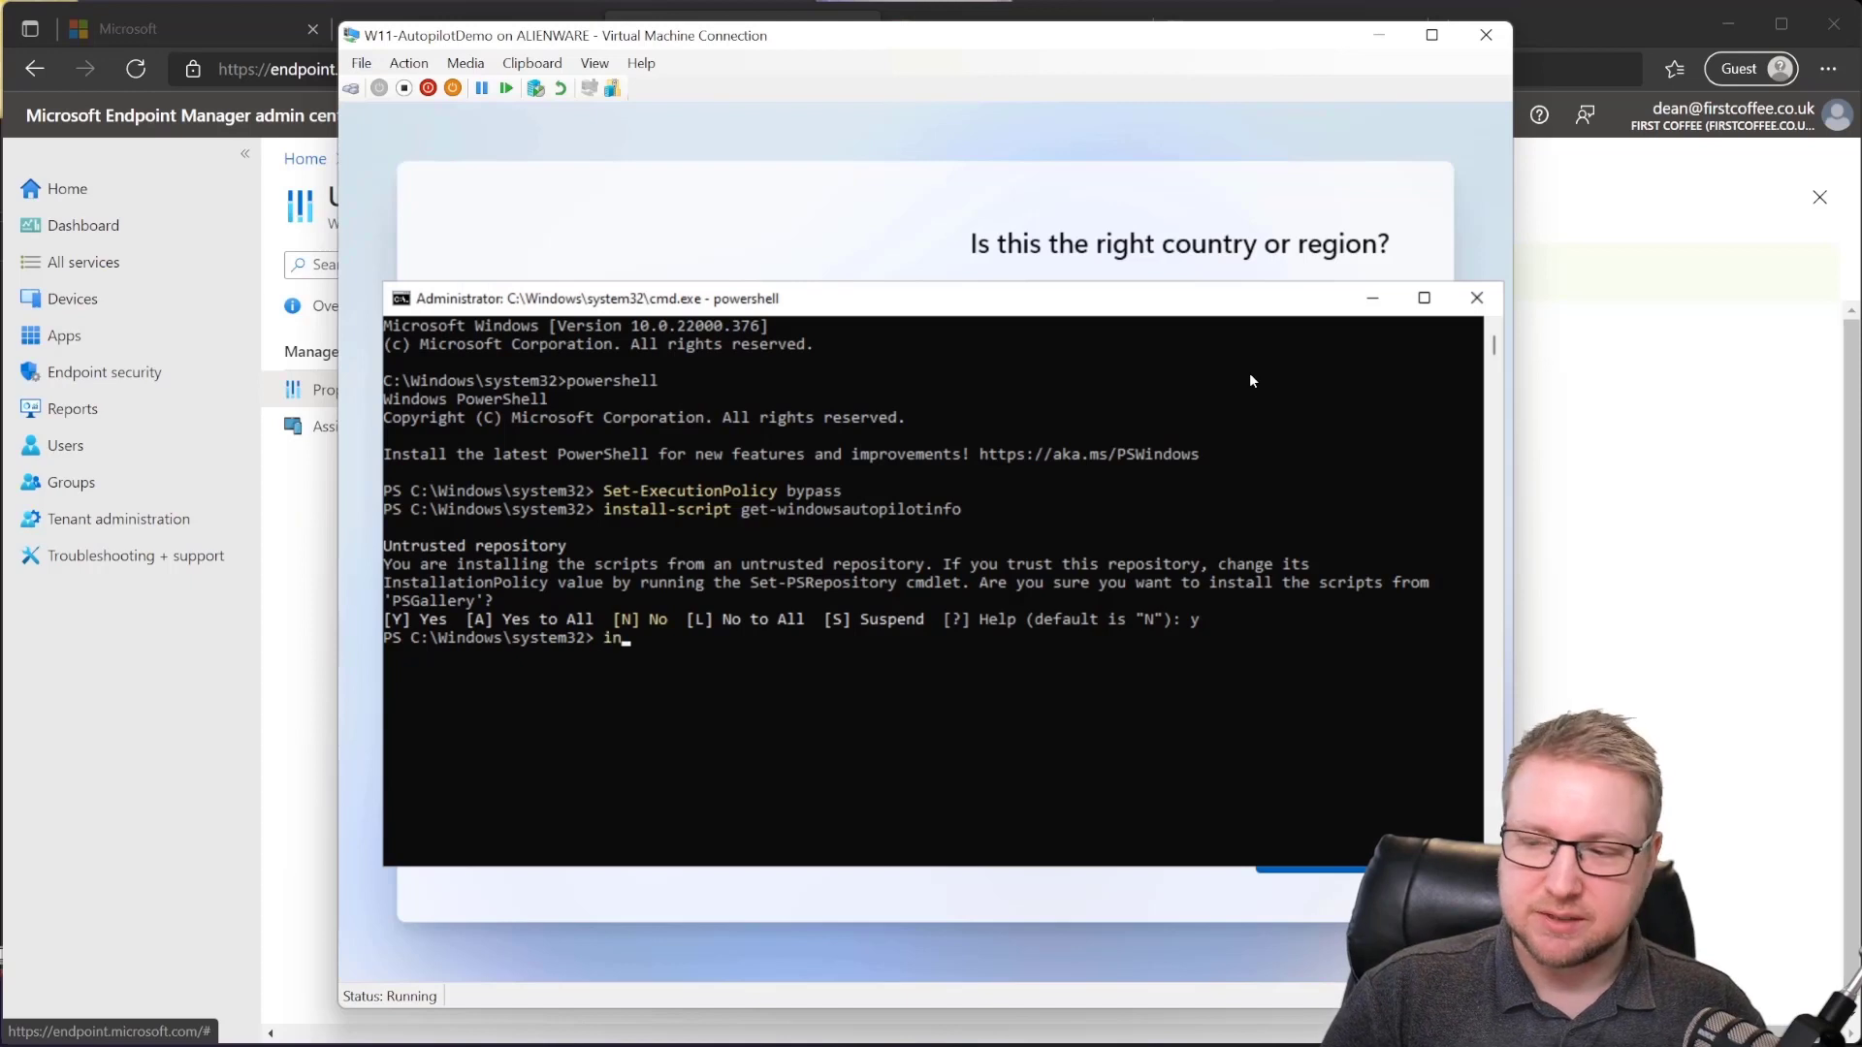
{"action": "key", "text": "BackSpace"}
{"action": "key", "text": "BackSpace"}
{"action": "type", "text": "g"}
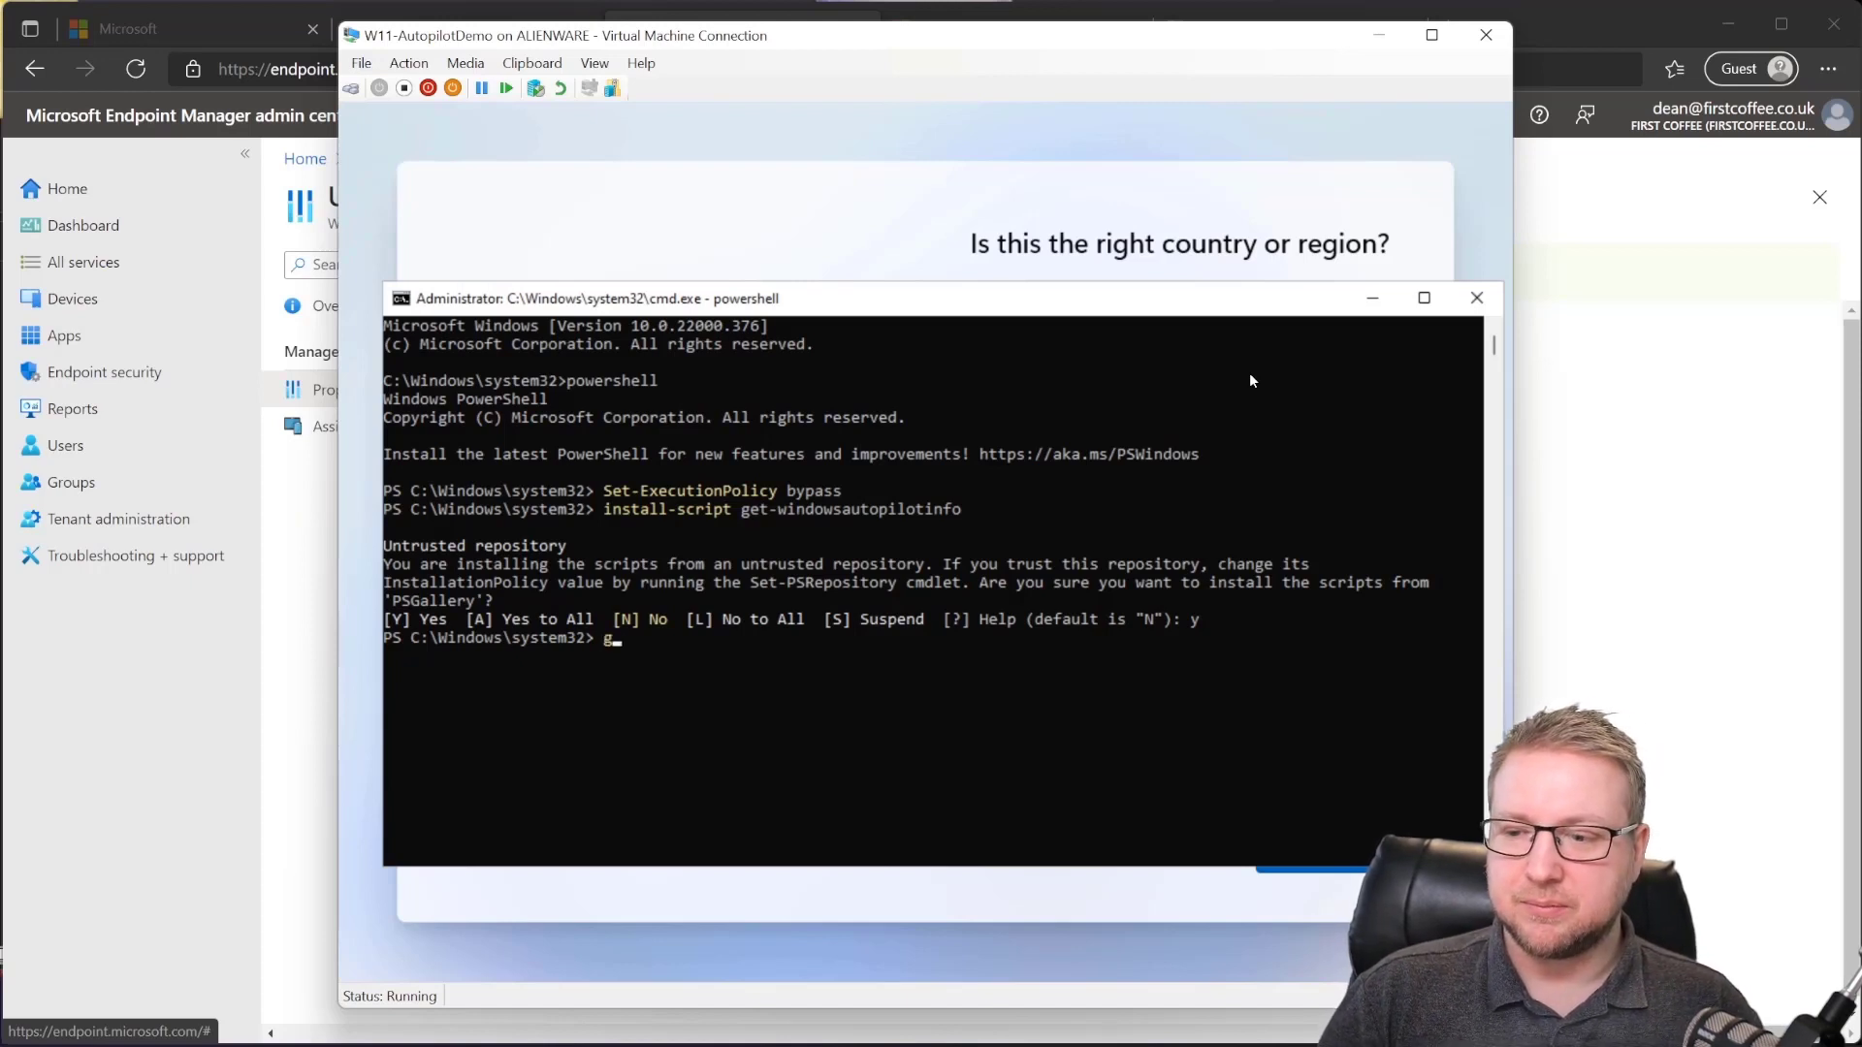
{"action": "type", "text": "et-windows"}
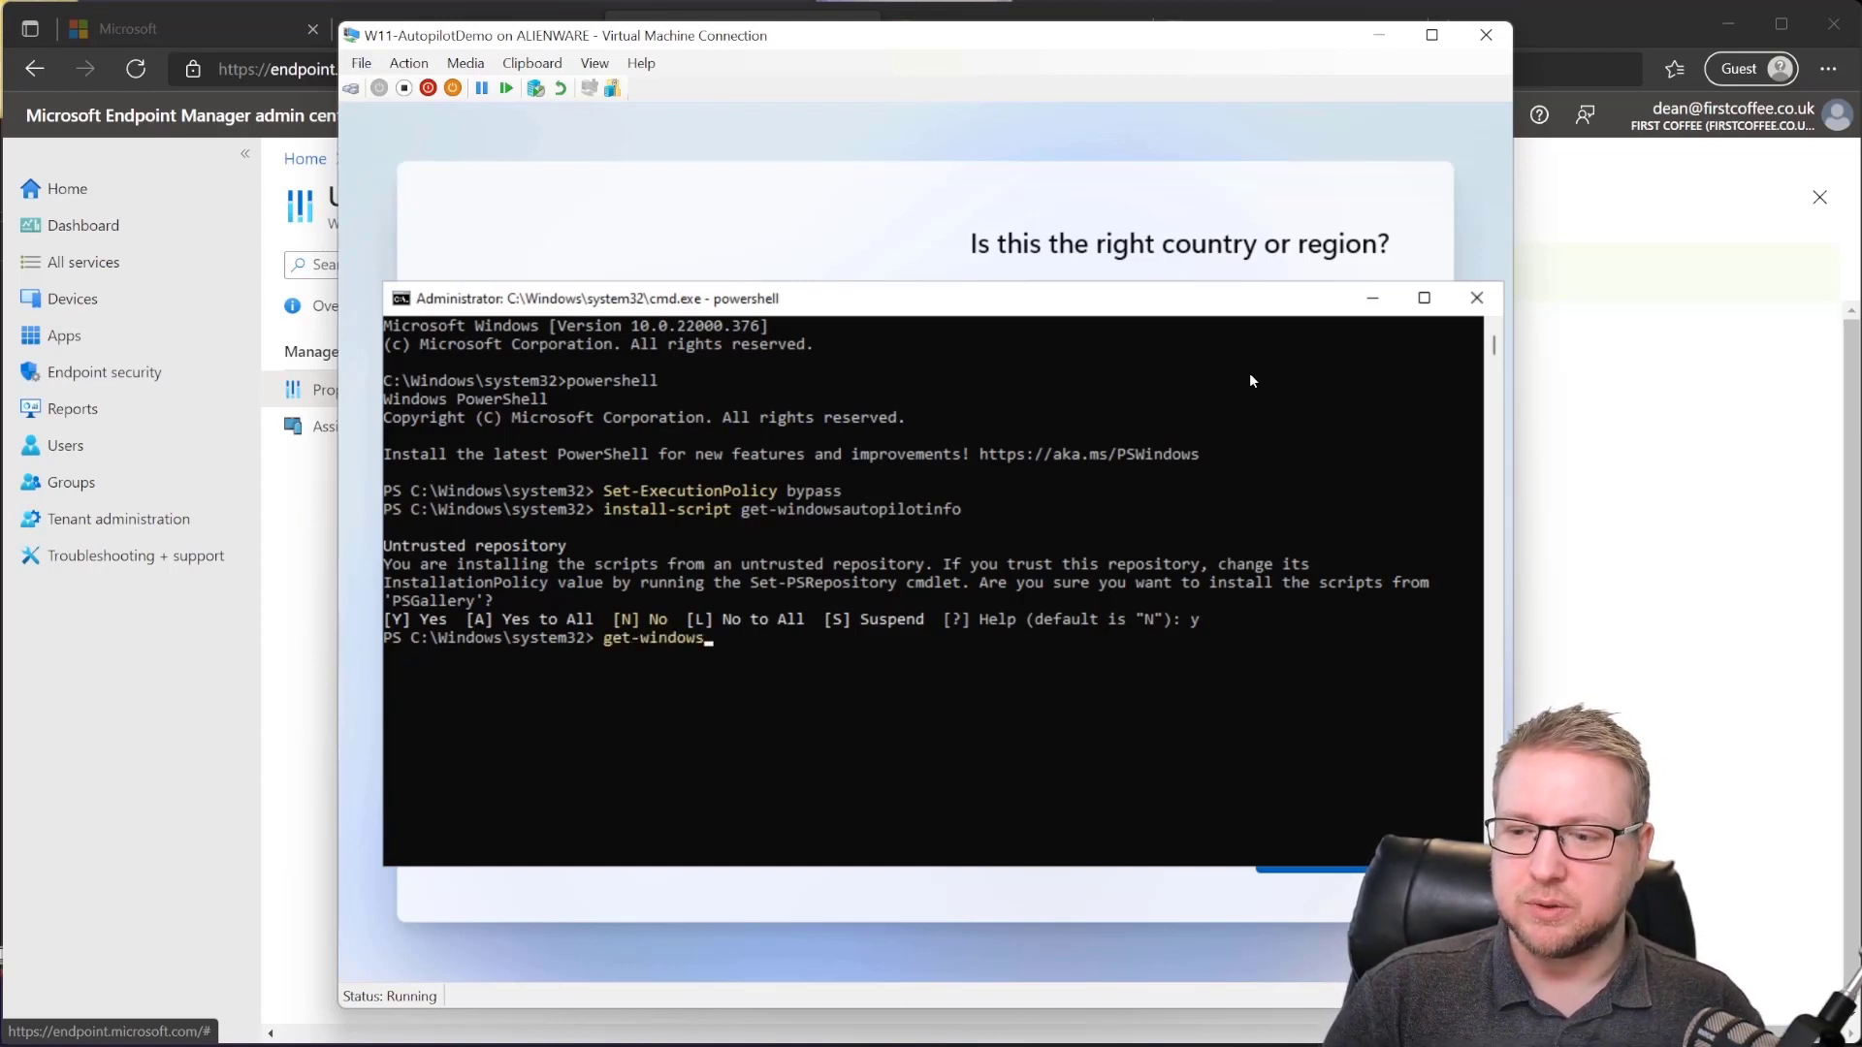
{"action": "key", "text": "Tab"}
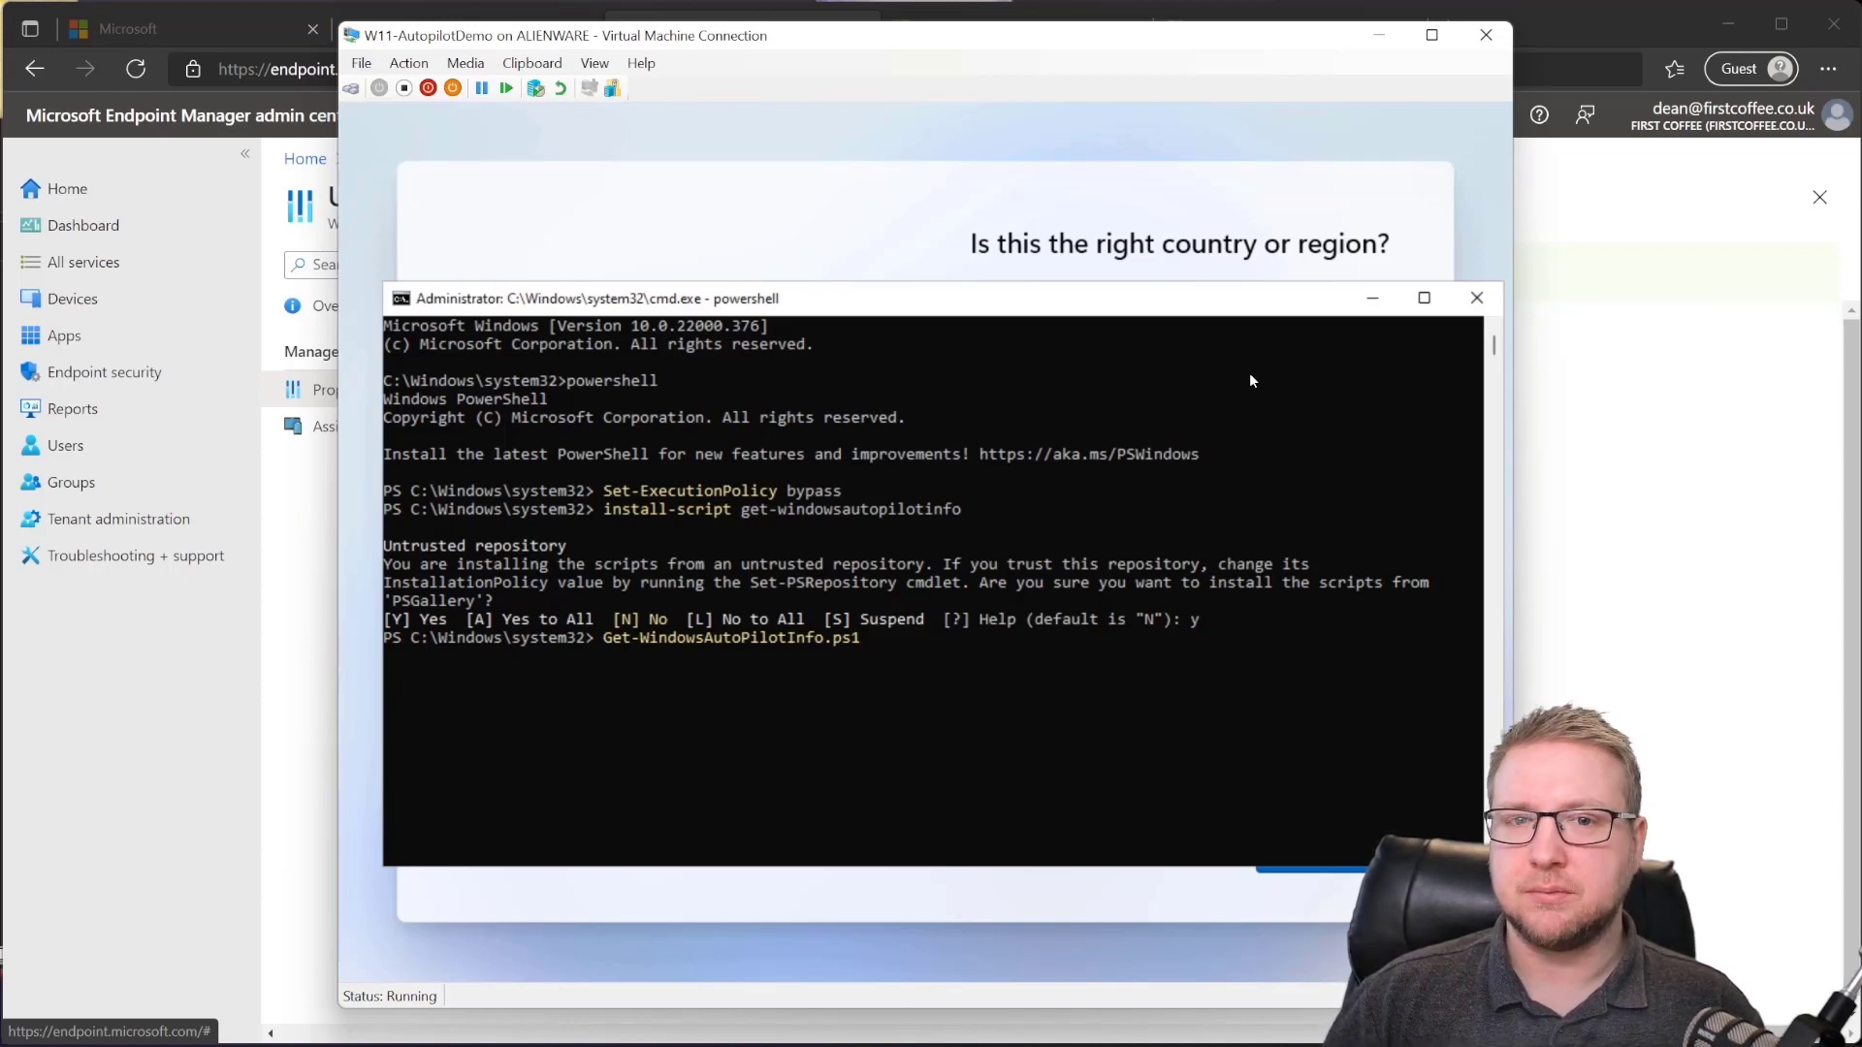
{"action": "type", "text": "-OutputFile"}
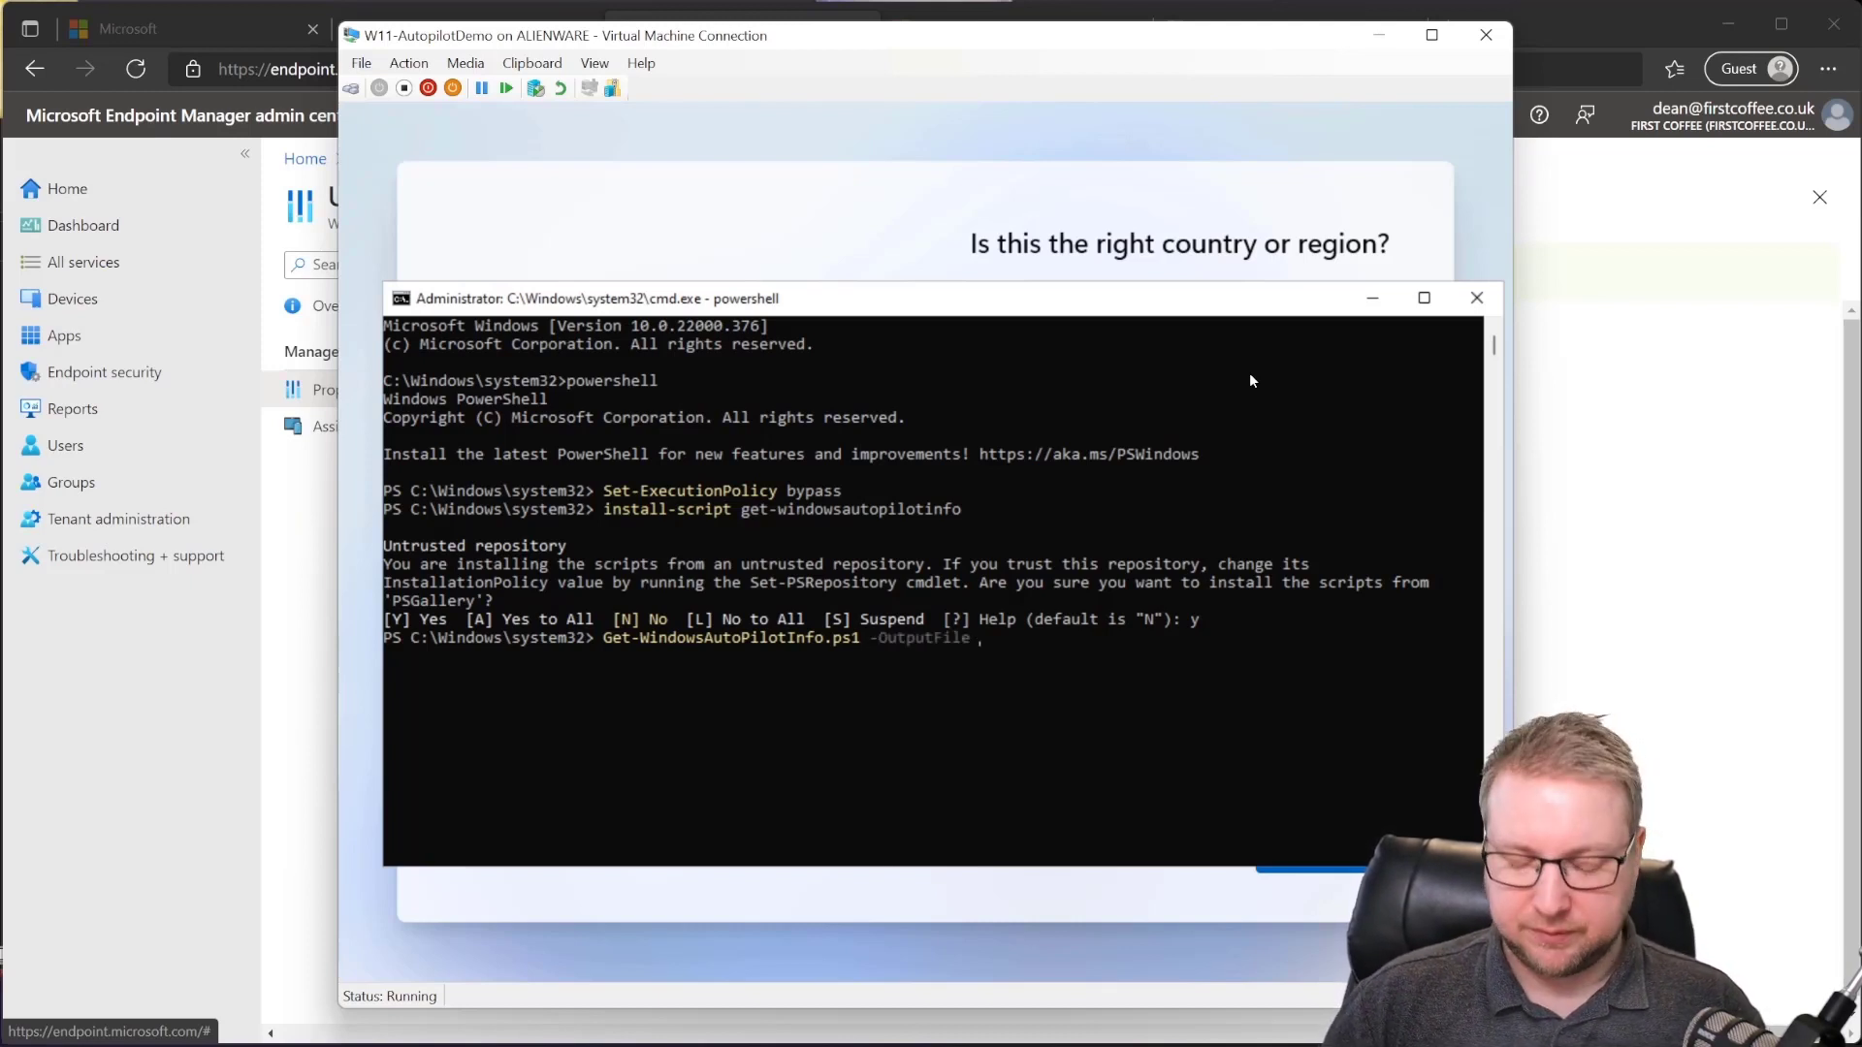
{"action": "type", "text": " c:\\"}
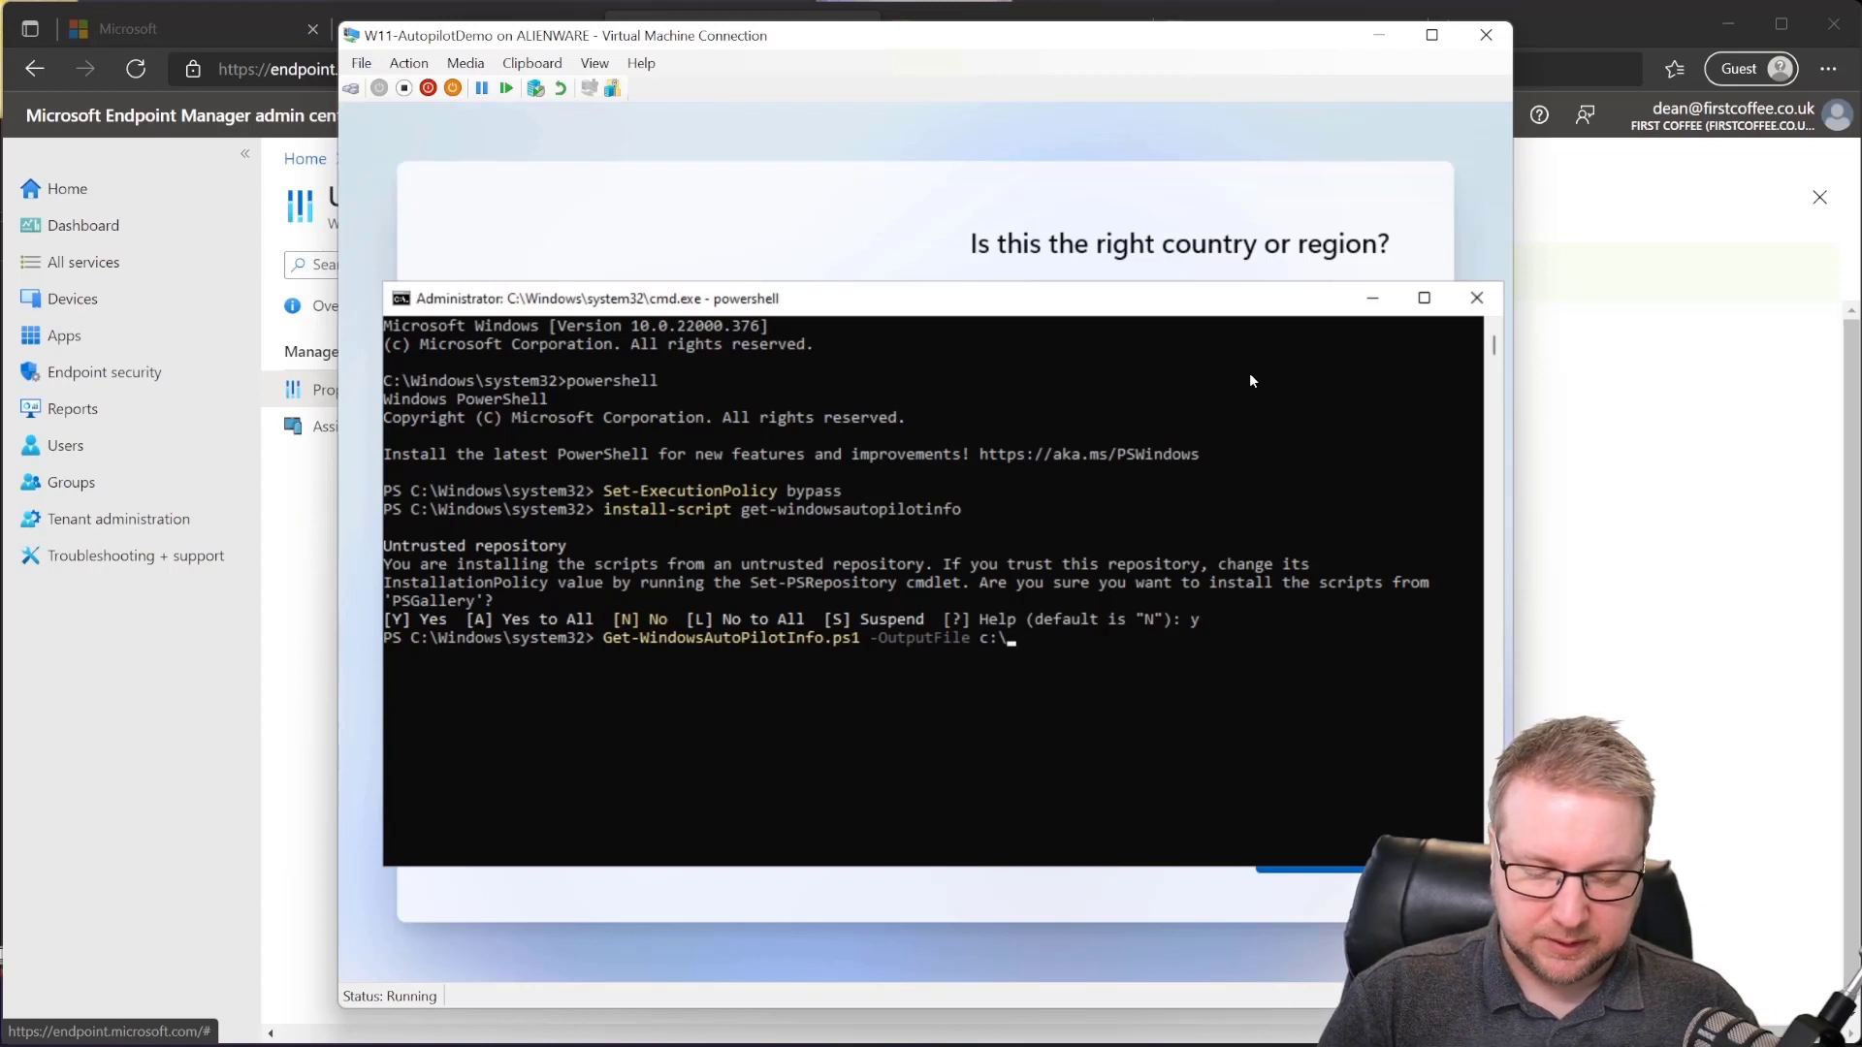
{"action": "type", "text": "autpio"}
{"action": "key", "text": "BackSpace"}
{"action": "key", "text": "BackSpace"}
{"action": "key", "text": "BackSpace"}
{"action": "type", "text": "oi"}
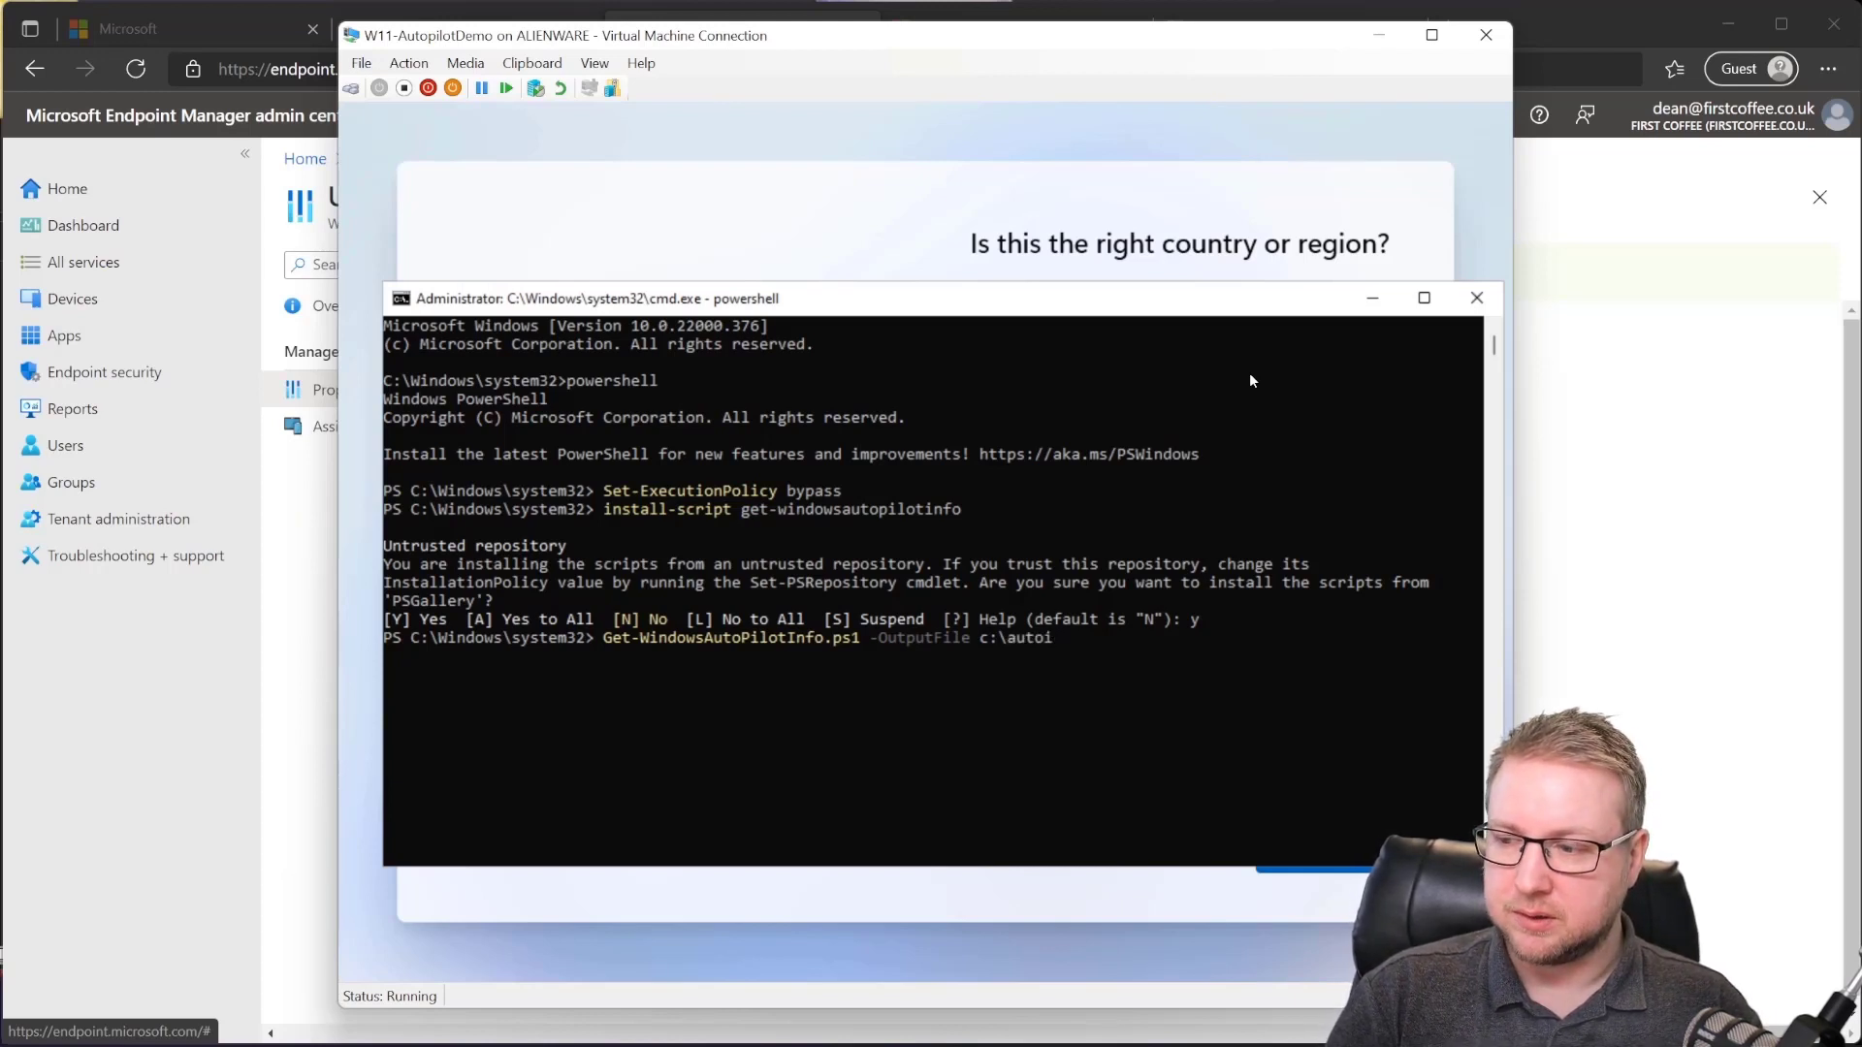
{"action": "key", "text": "BackSpace"}
{"action": "type", "text": "pilot"}
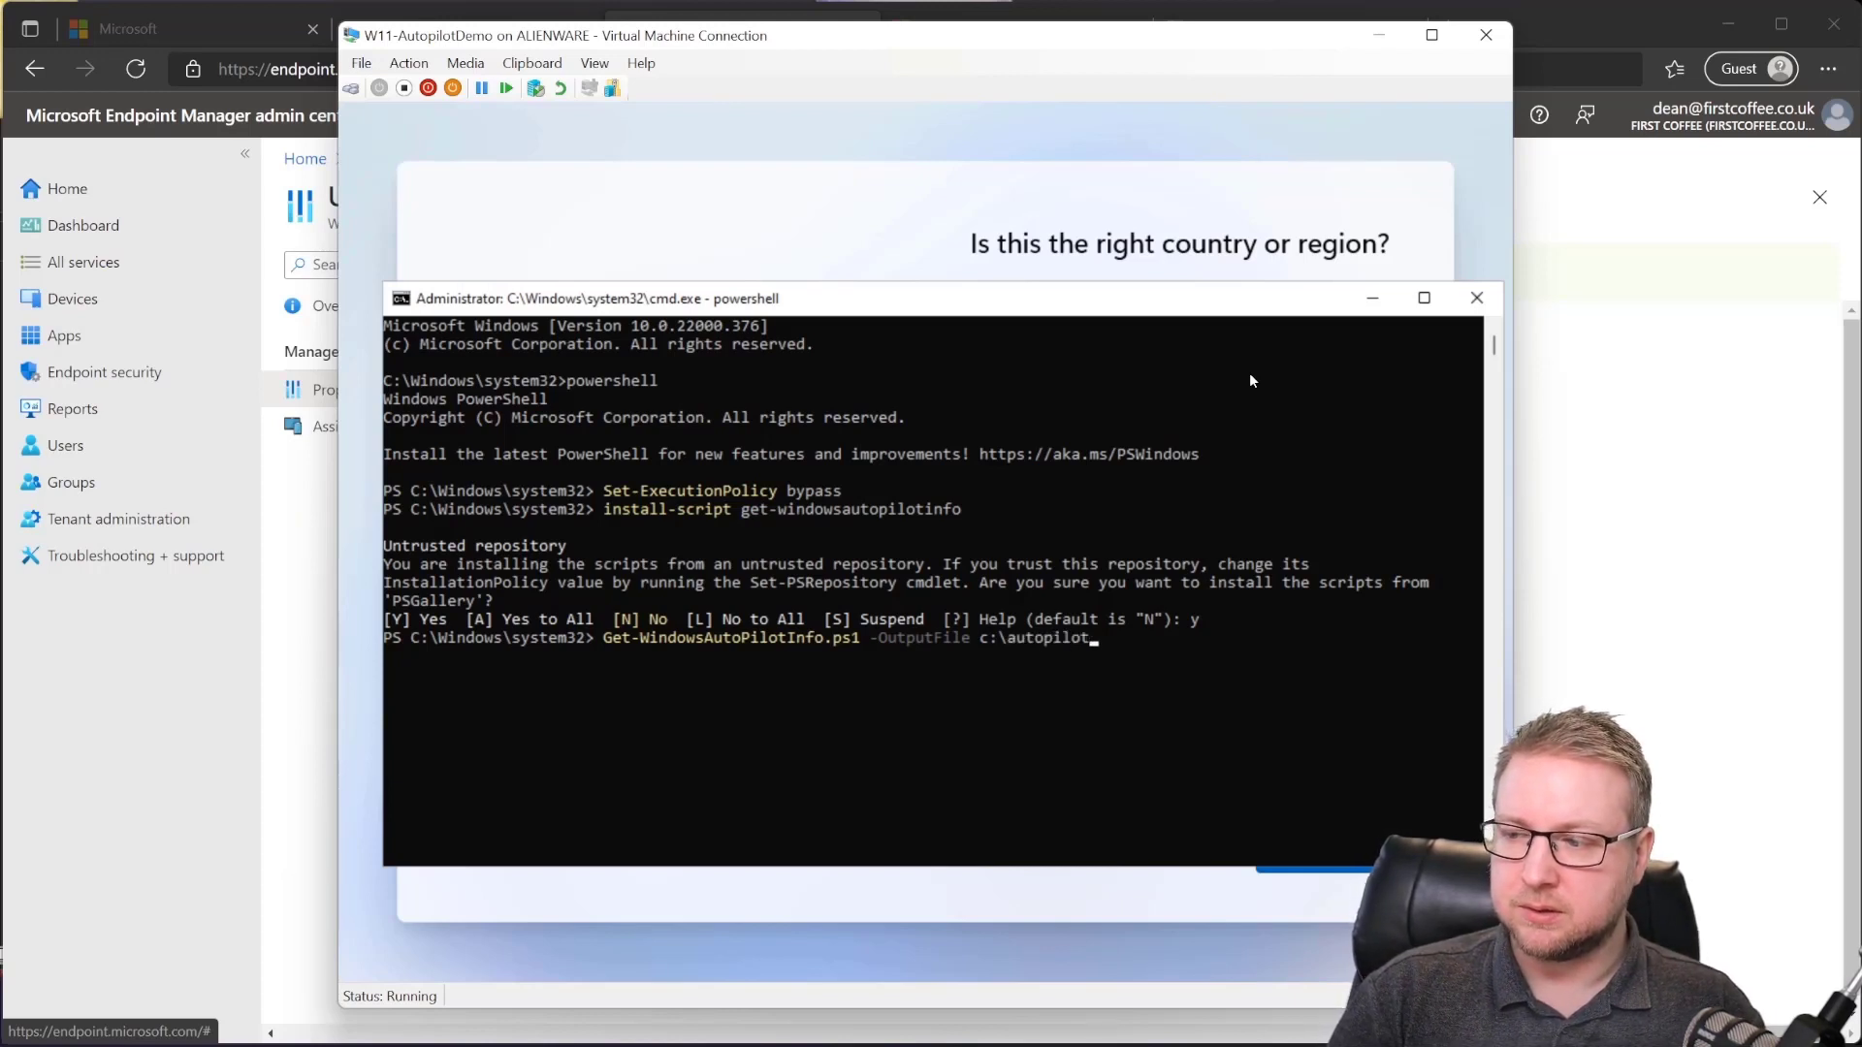
{"action": "type", "text": "info.csv"}
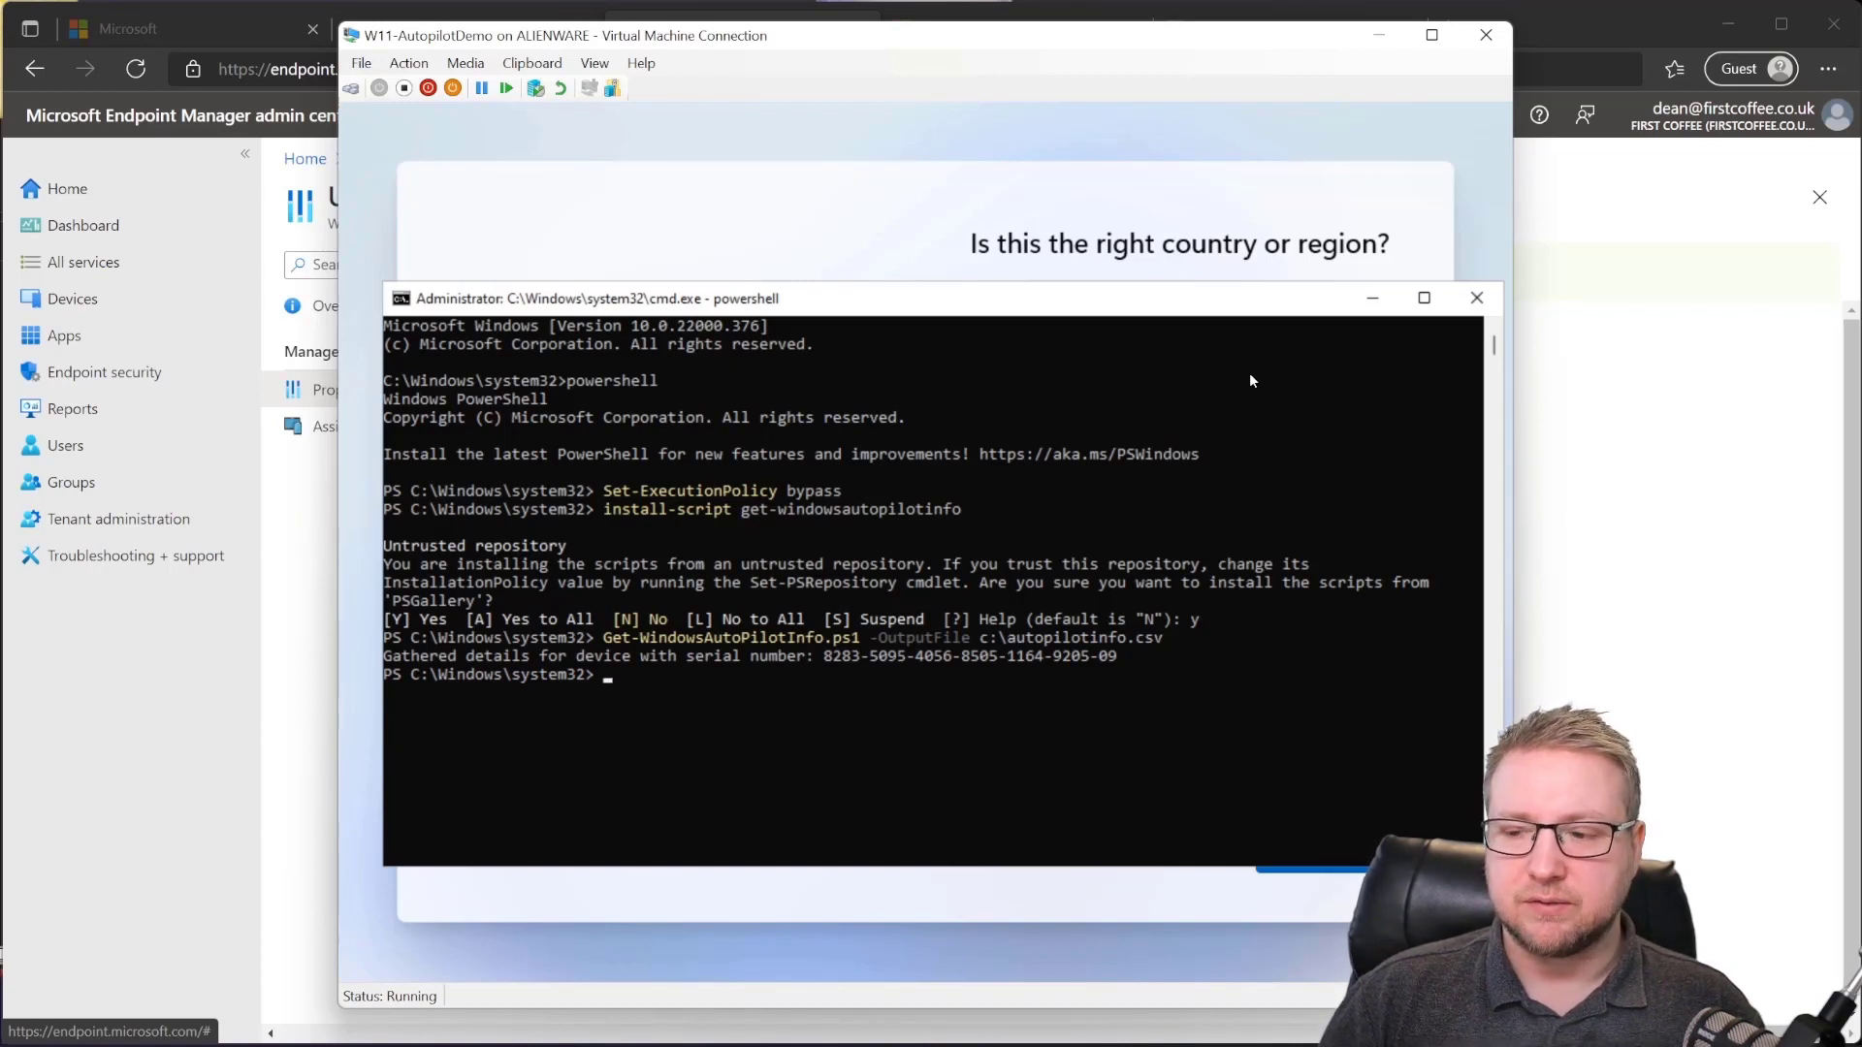
Step: Open C:\autopilotinfo.csv in Notepad
{"action": "type", "text": "notepad"}
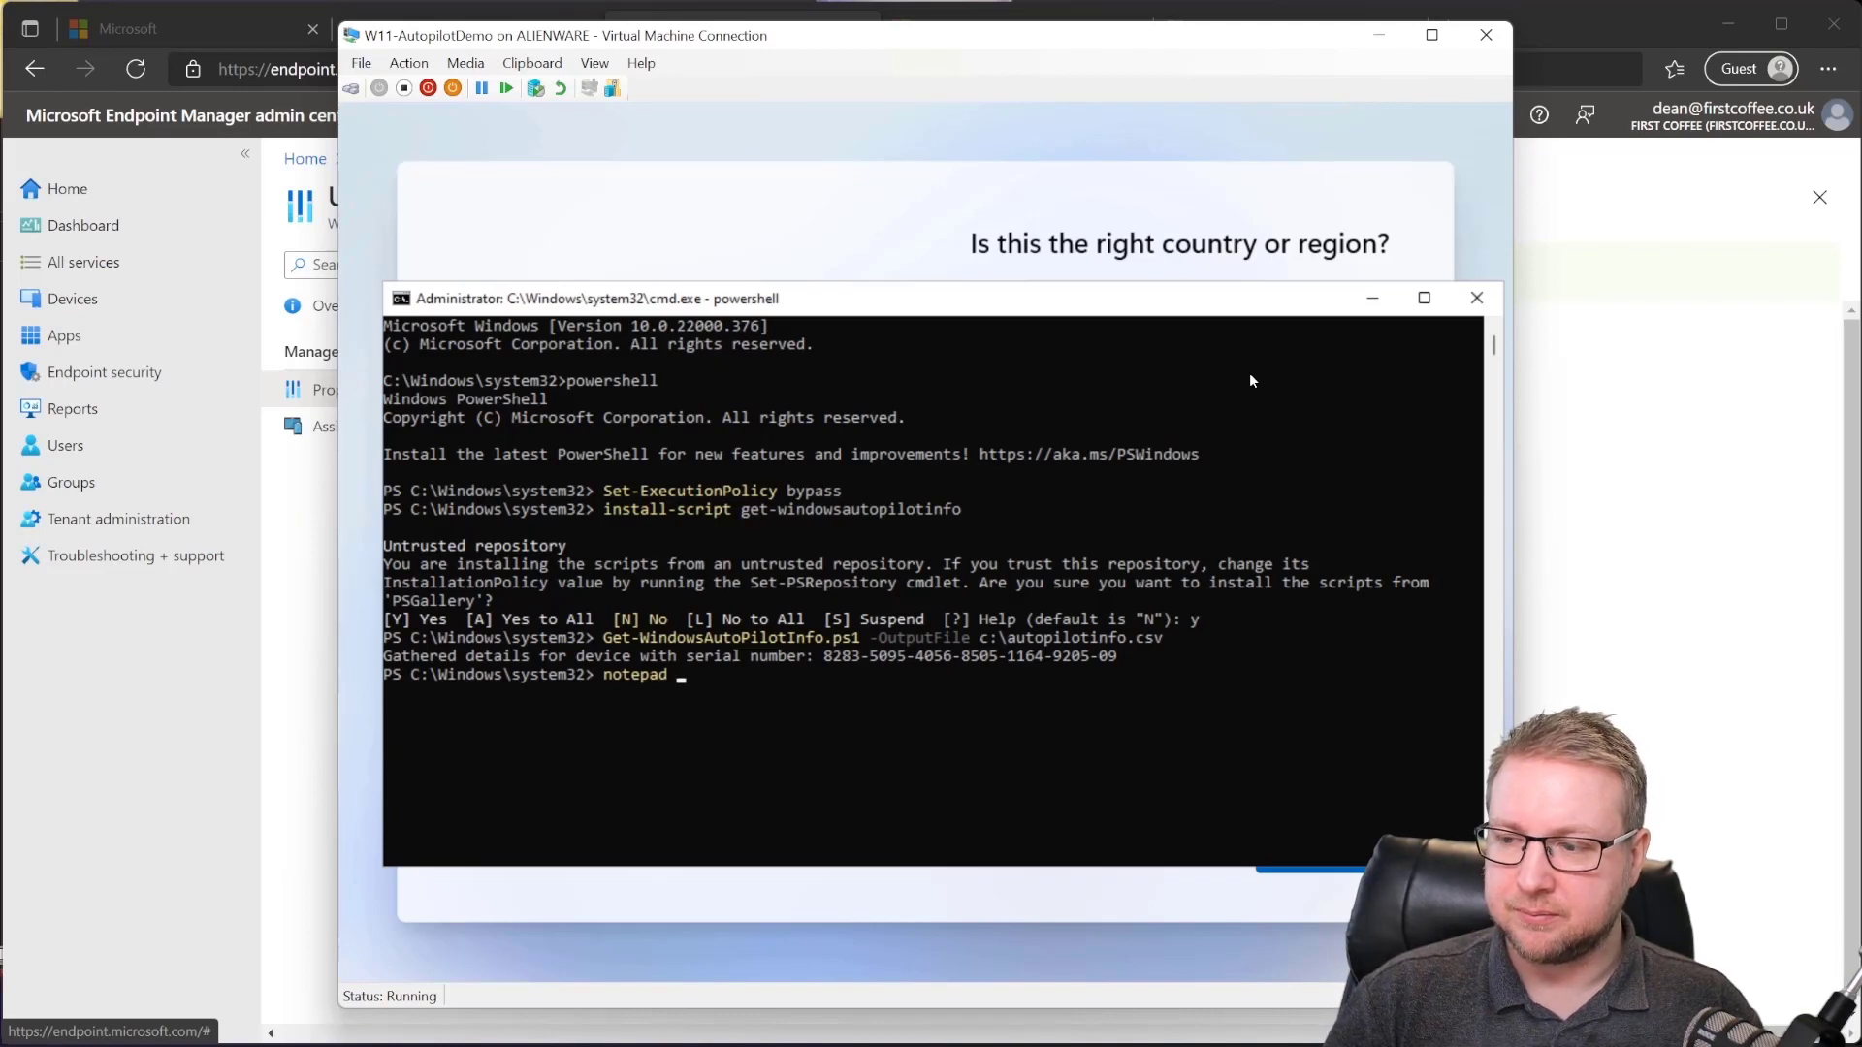
{"action": "type", "text": " C:\\aut"}
{"action": "key", "text": "Tab"}
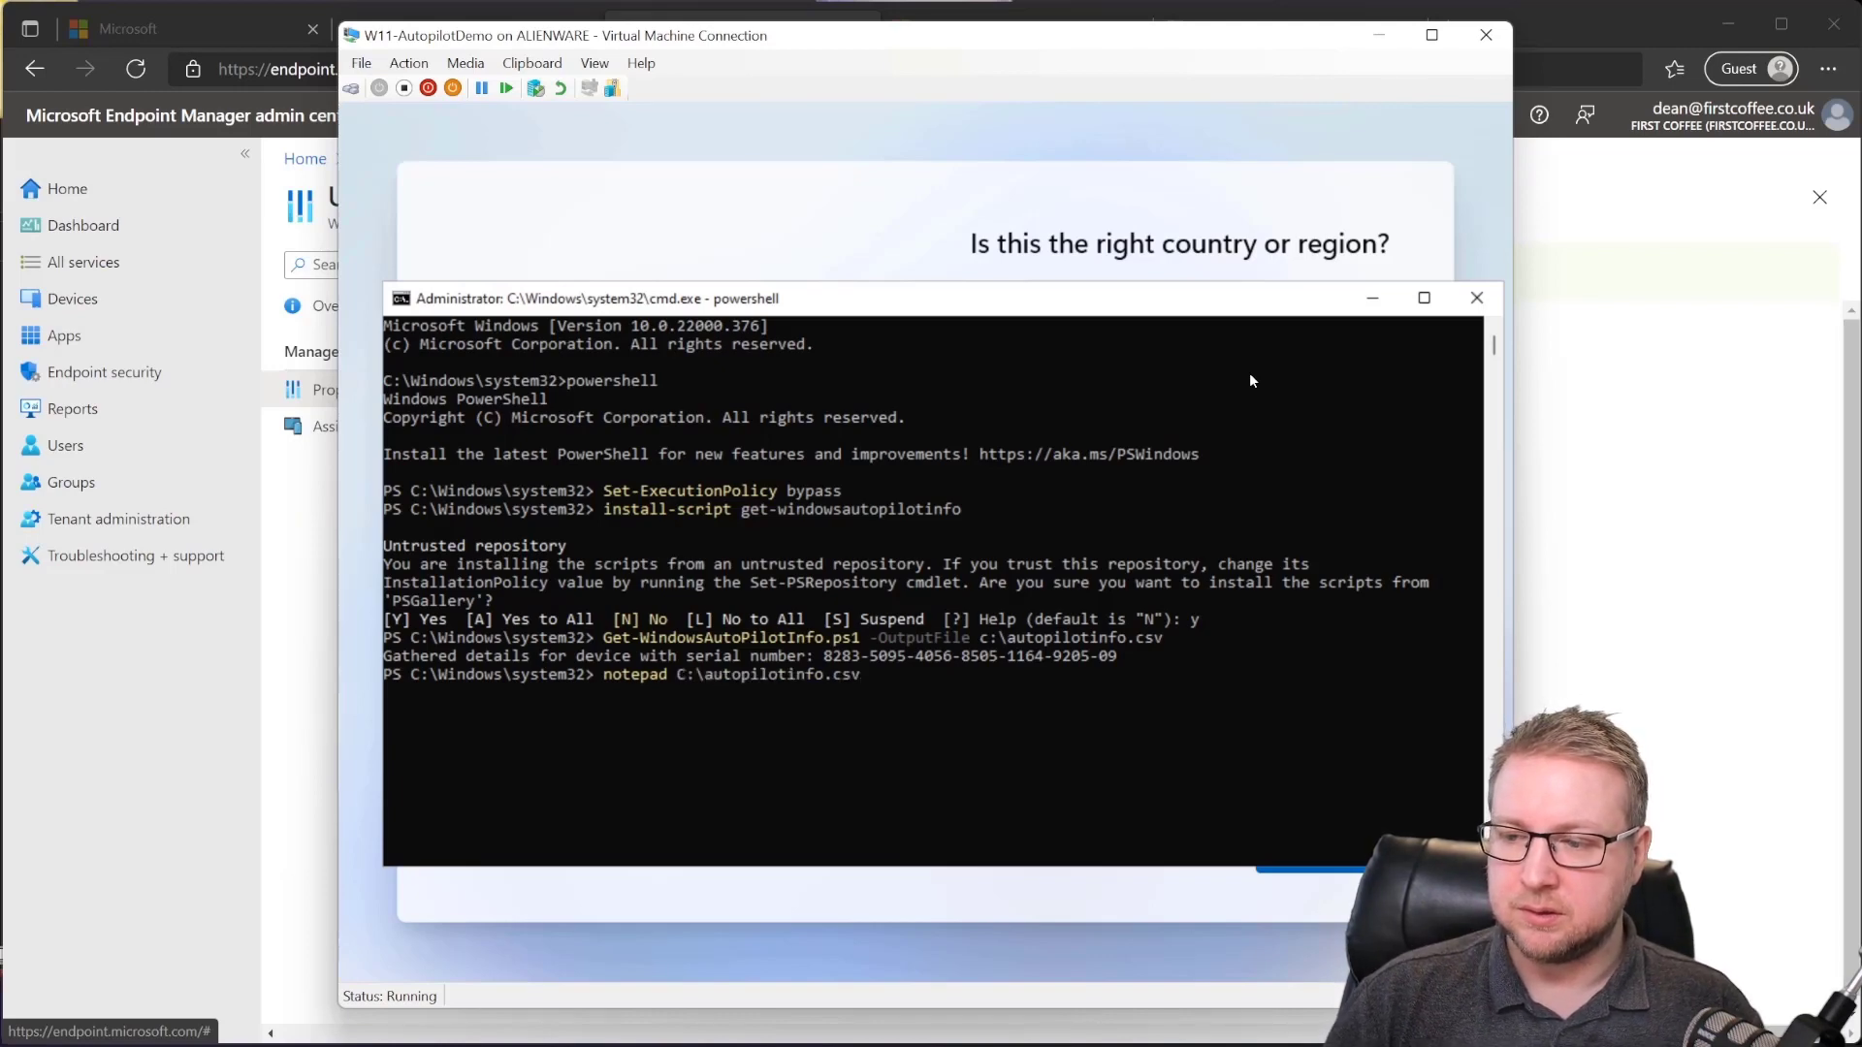
{"action": "key", "text": "Return"}
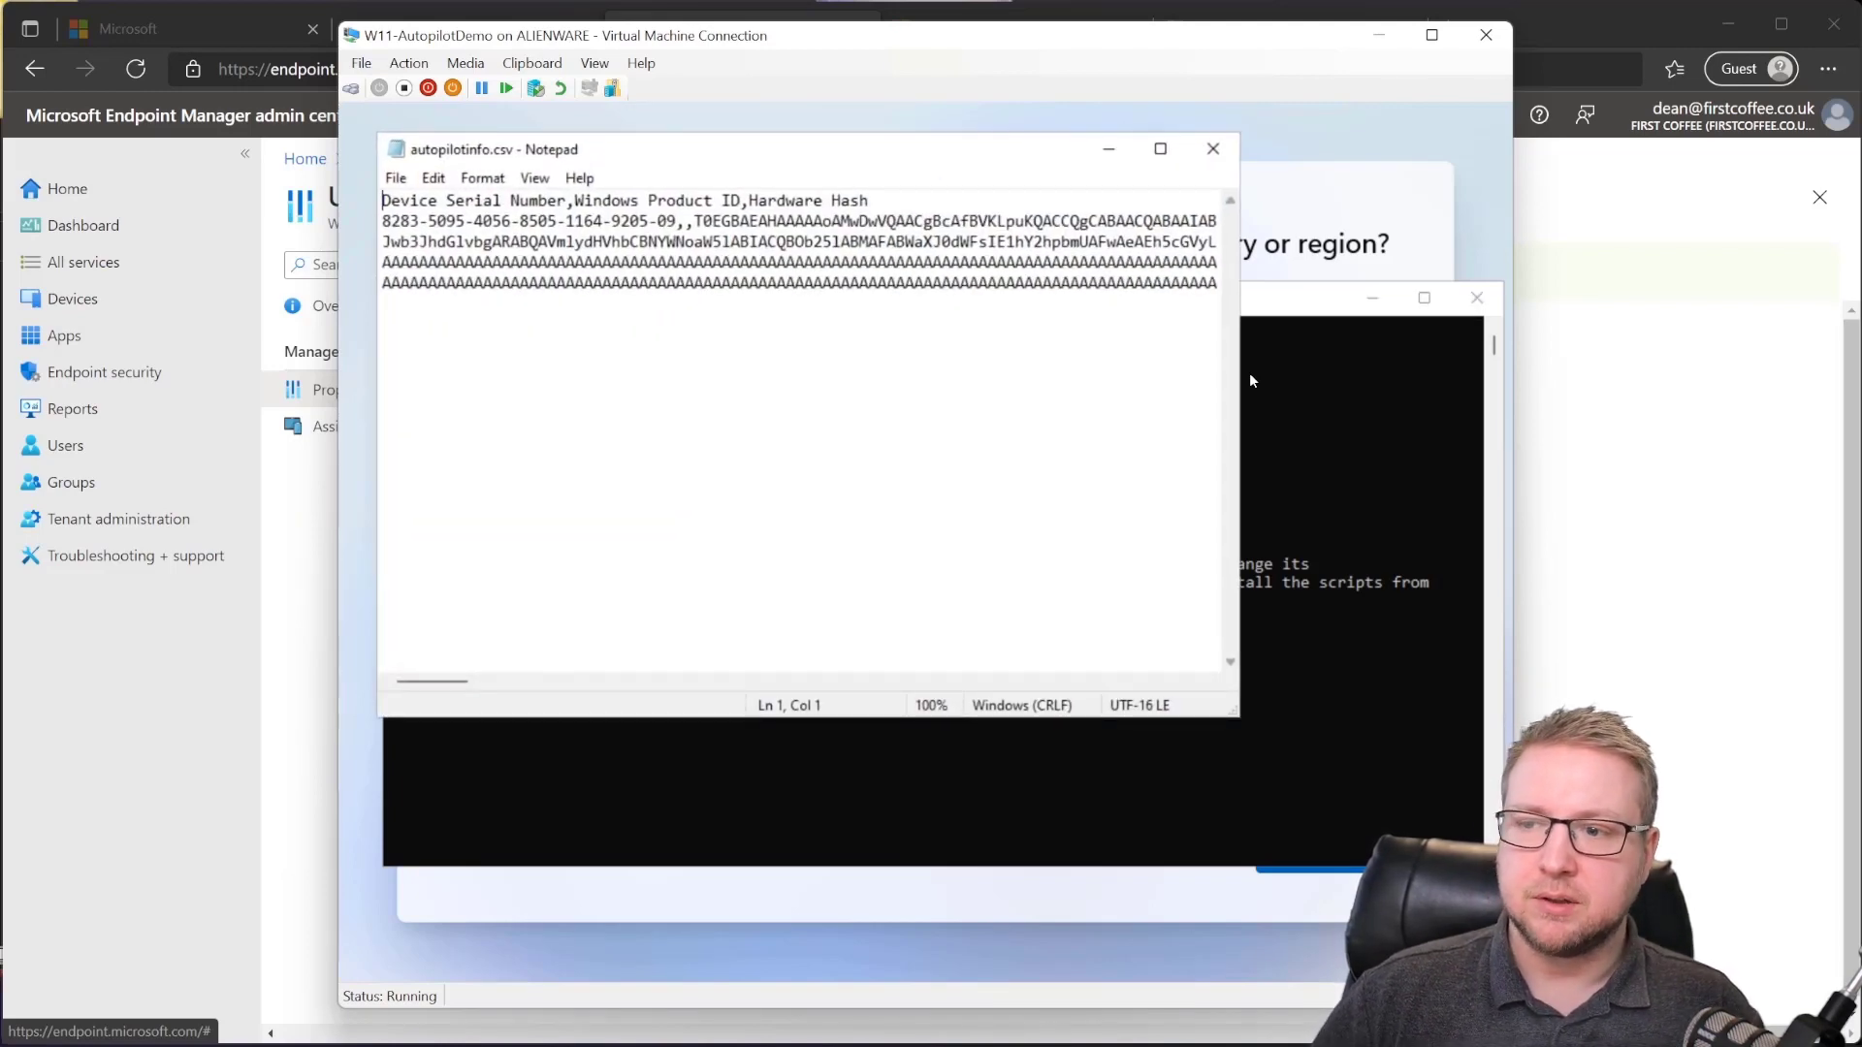
Step: Maximize Notepad and highlight the serial number, then the full hardware hash on line 2
{"action": "left_click", "coordinate": [1160, 148]}
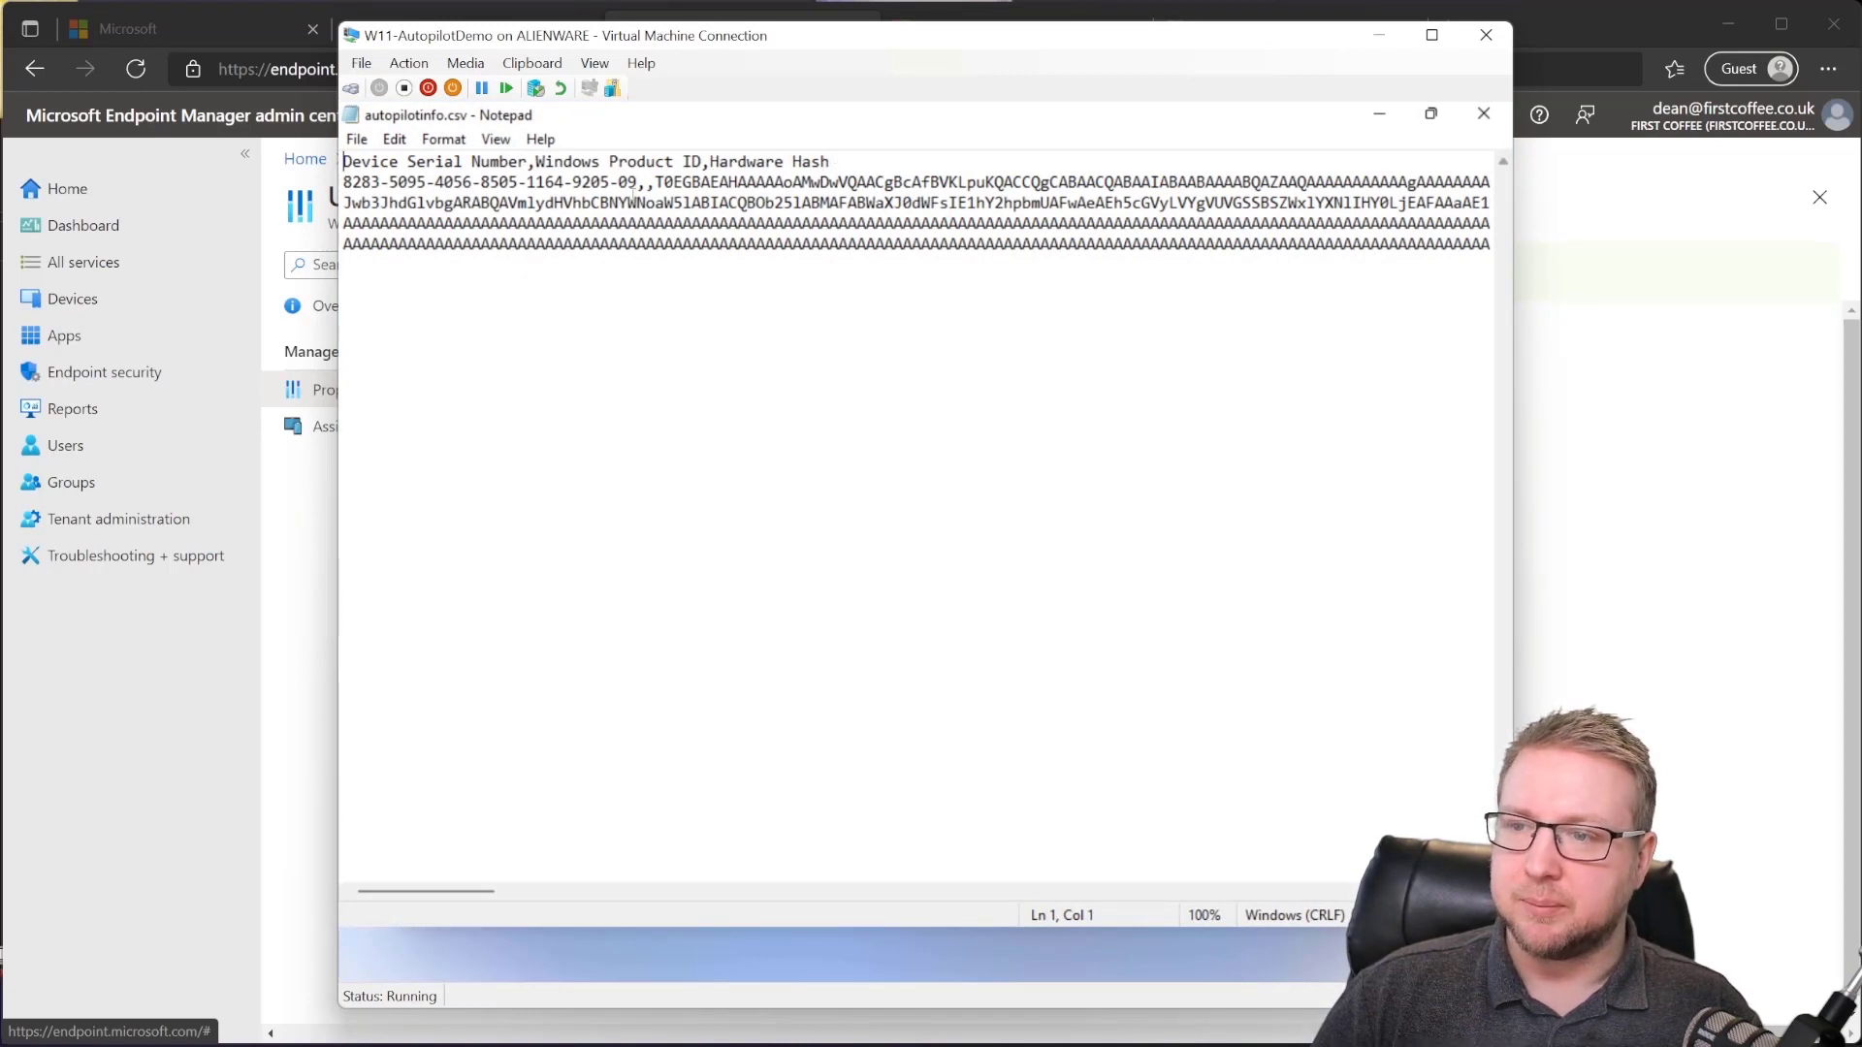
{"action": "left_click_drag", "start_coordinate": [637, 183], "coordinate": [277, 175]}
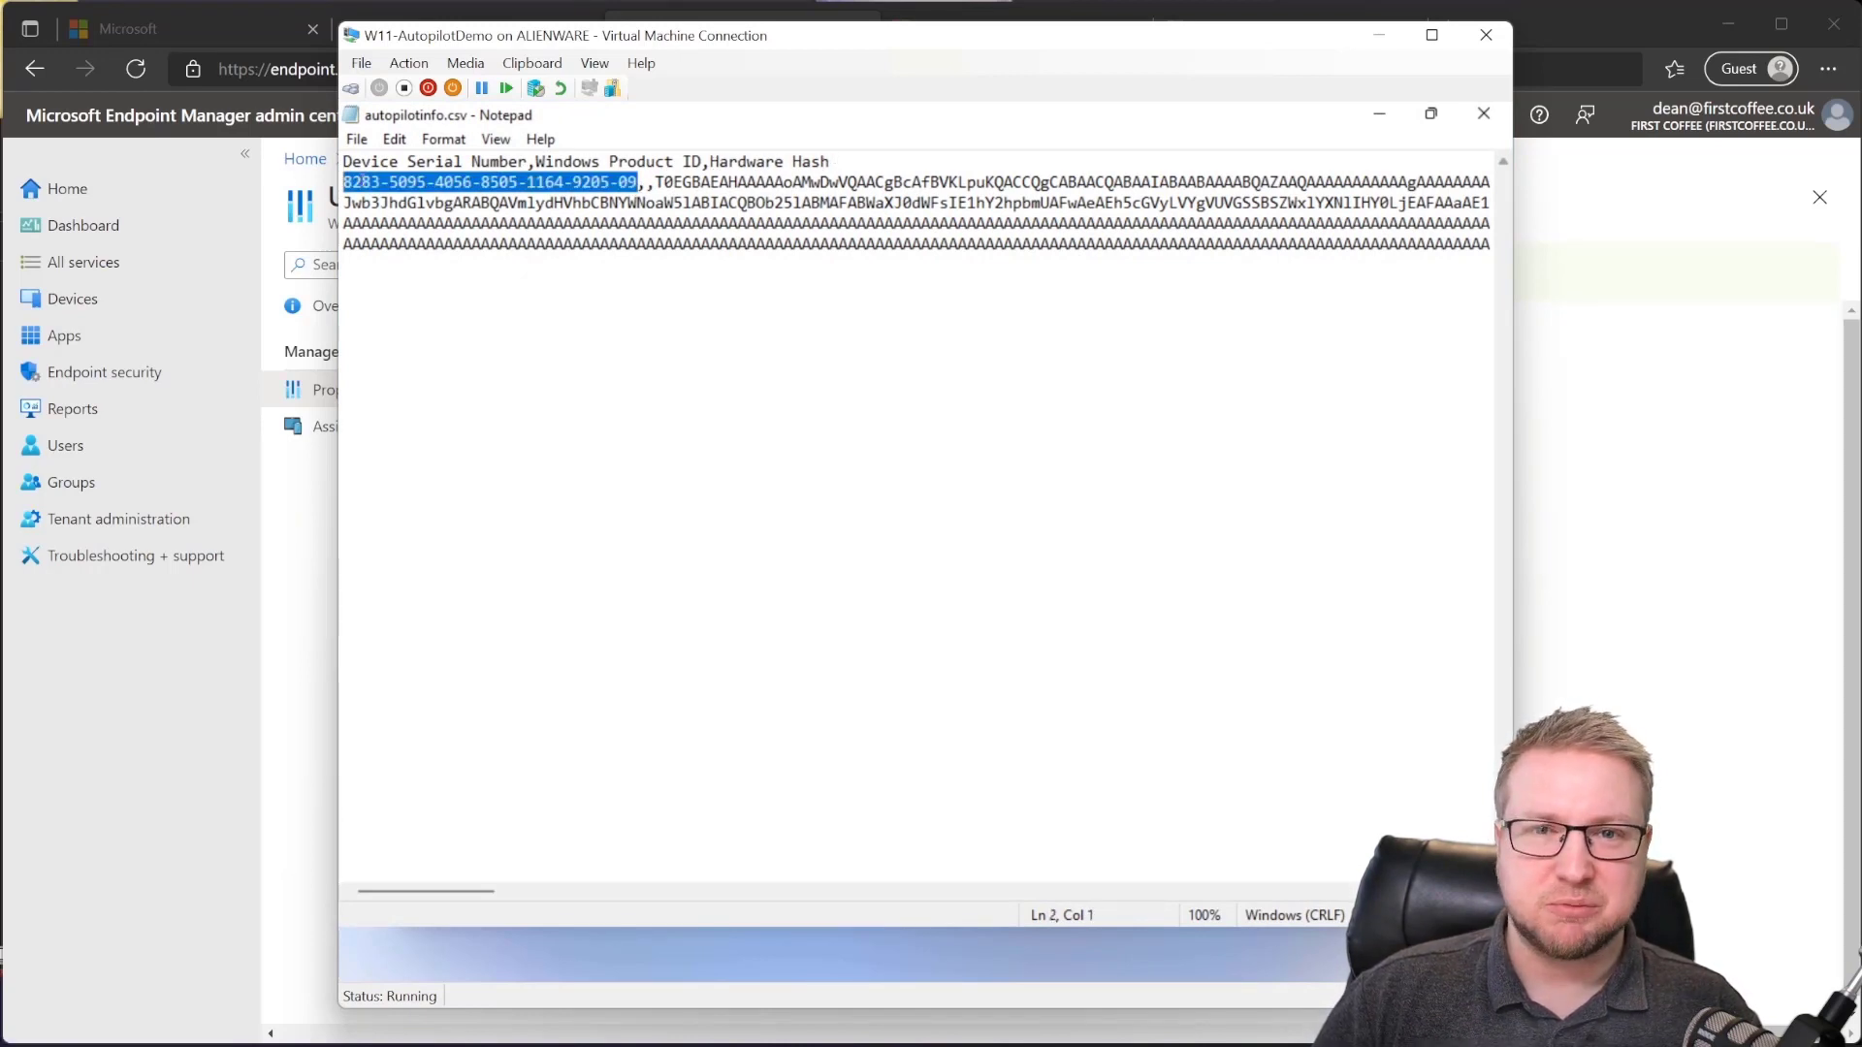
{"action": "left_click", "coordinate": [648, 184]}
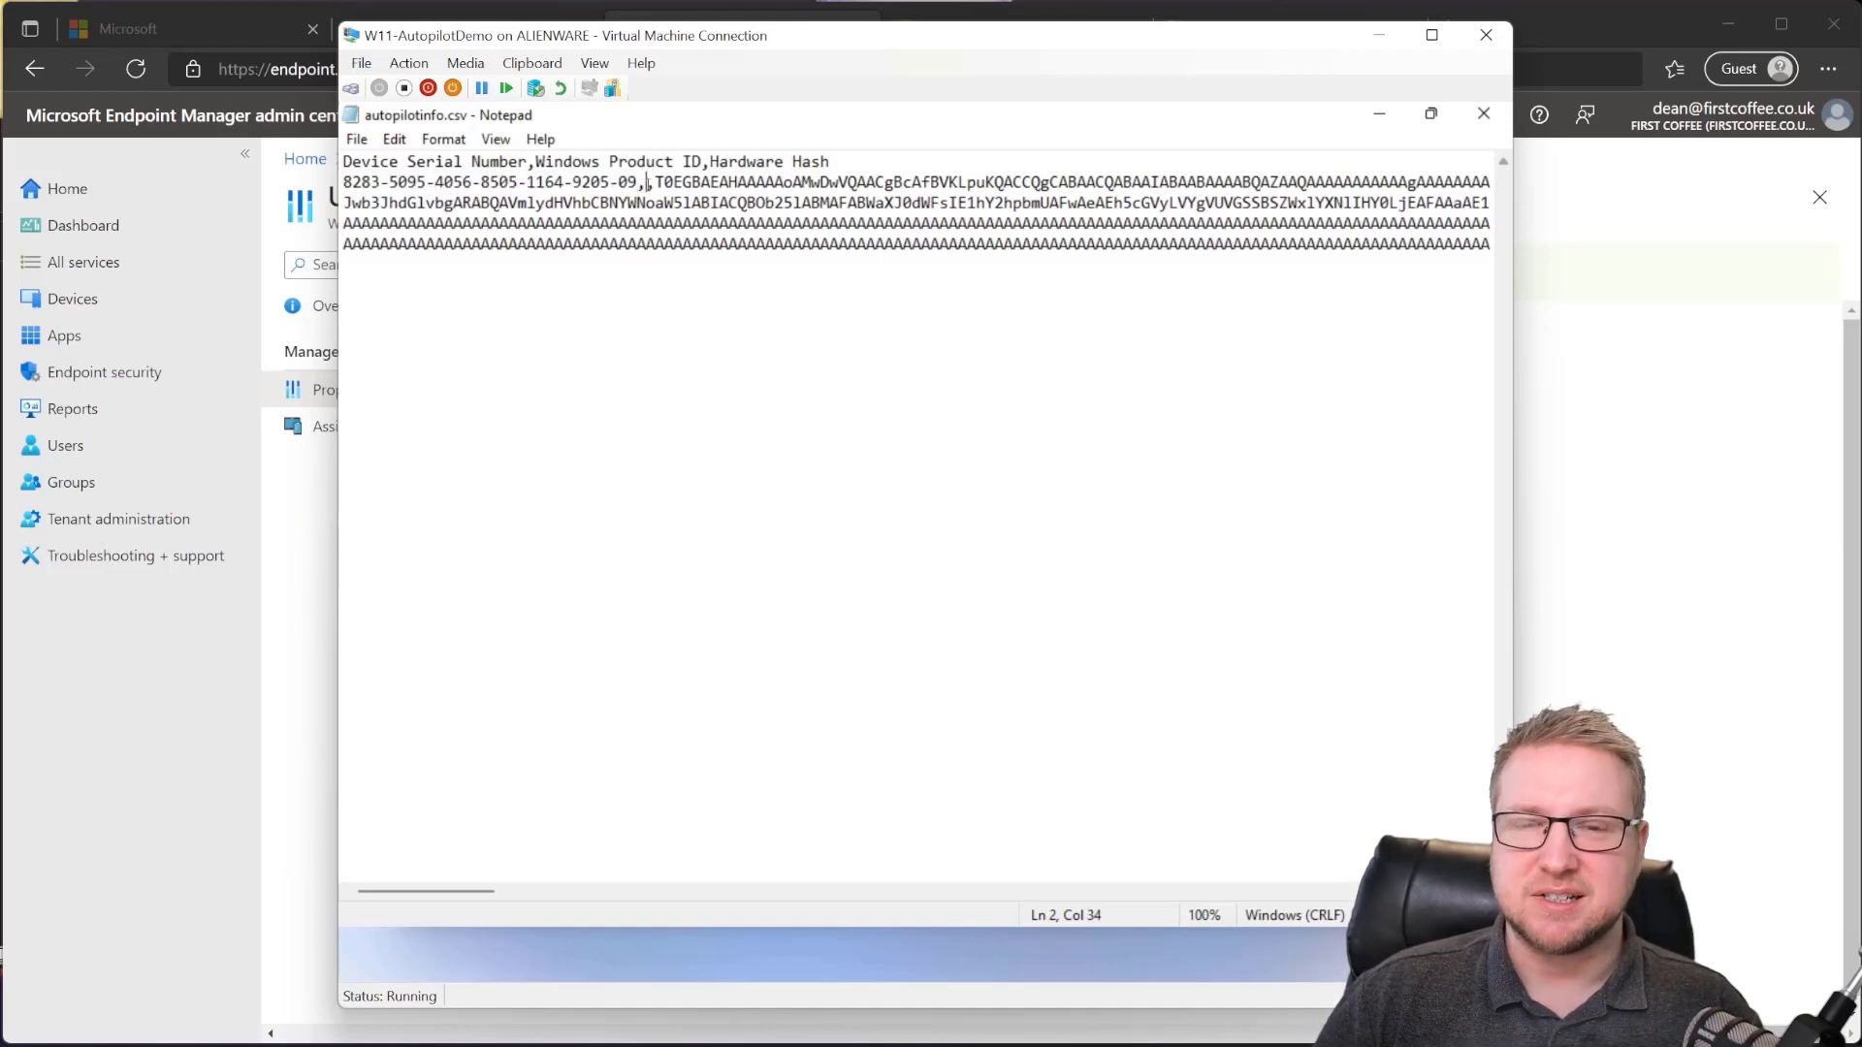
{"action": "left_click_drag", "start_coordinate": [657, 184], "coordinate": [715, 266]}
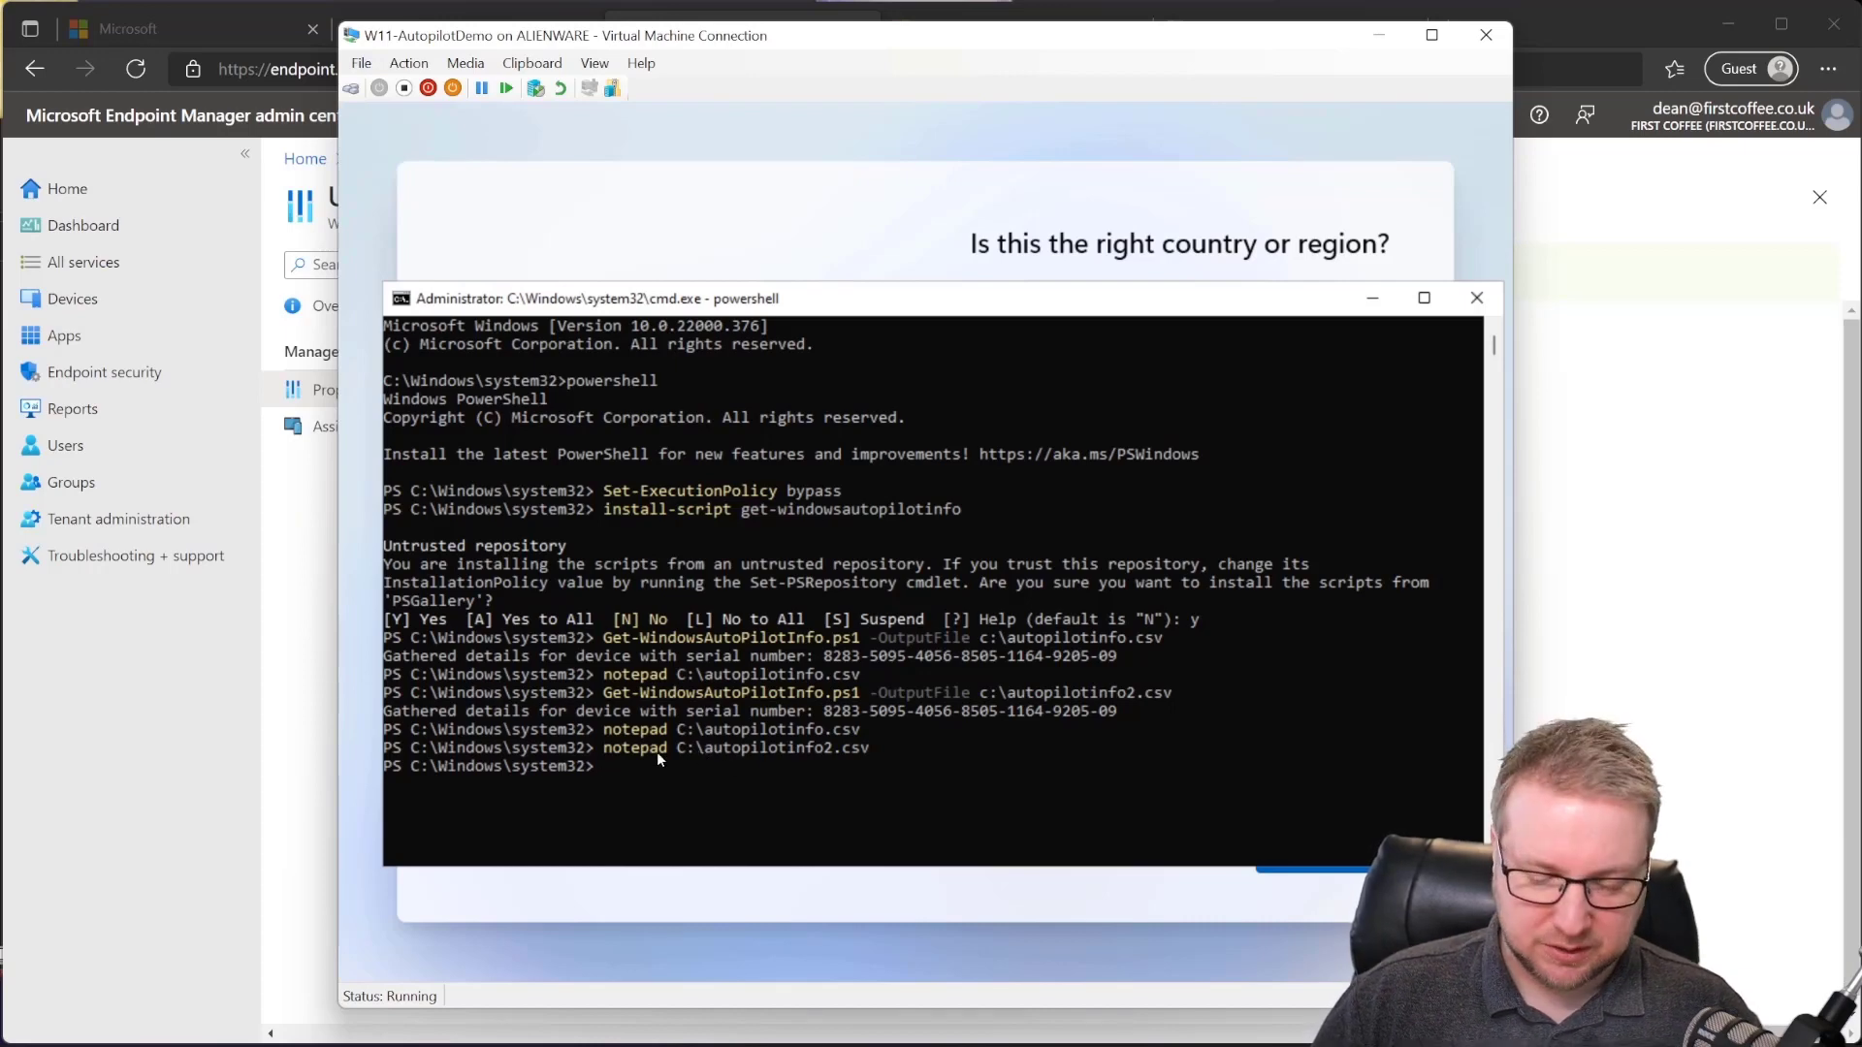
Step: Launch a blank Notepad and browse File > Open to This PC > Local Disk (C:)
{"action": "type", "text": "epad"}
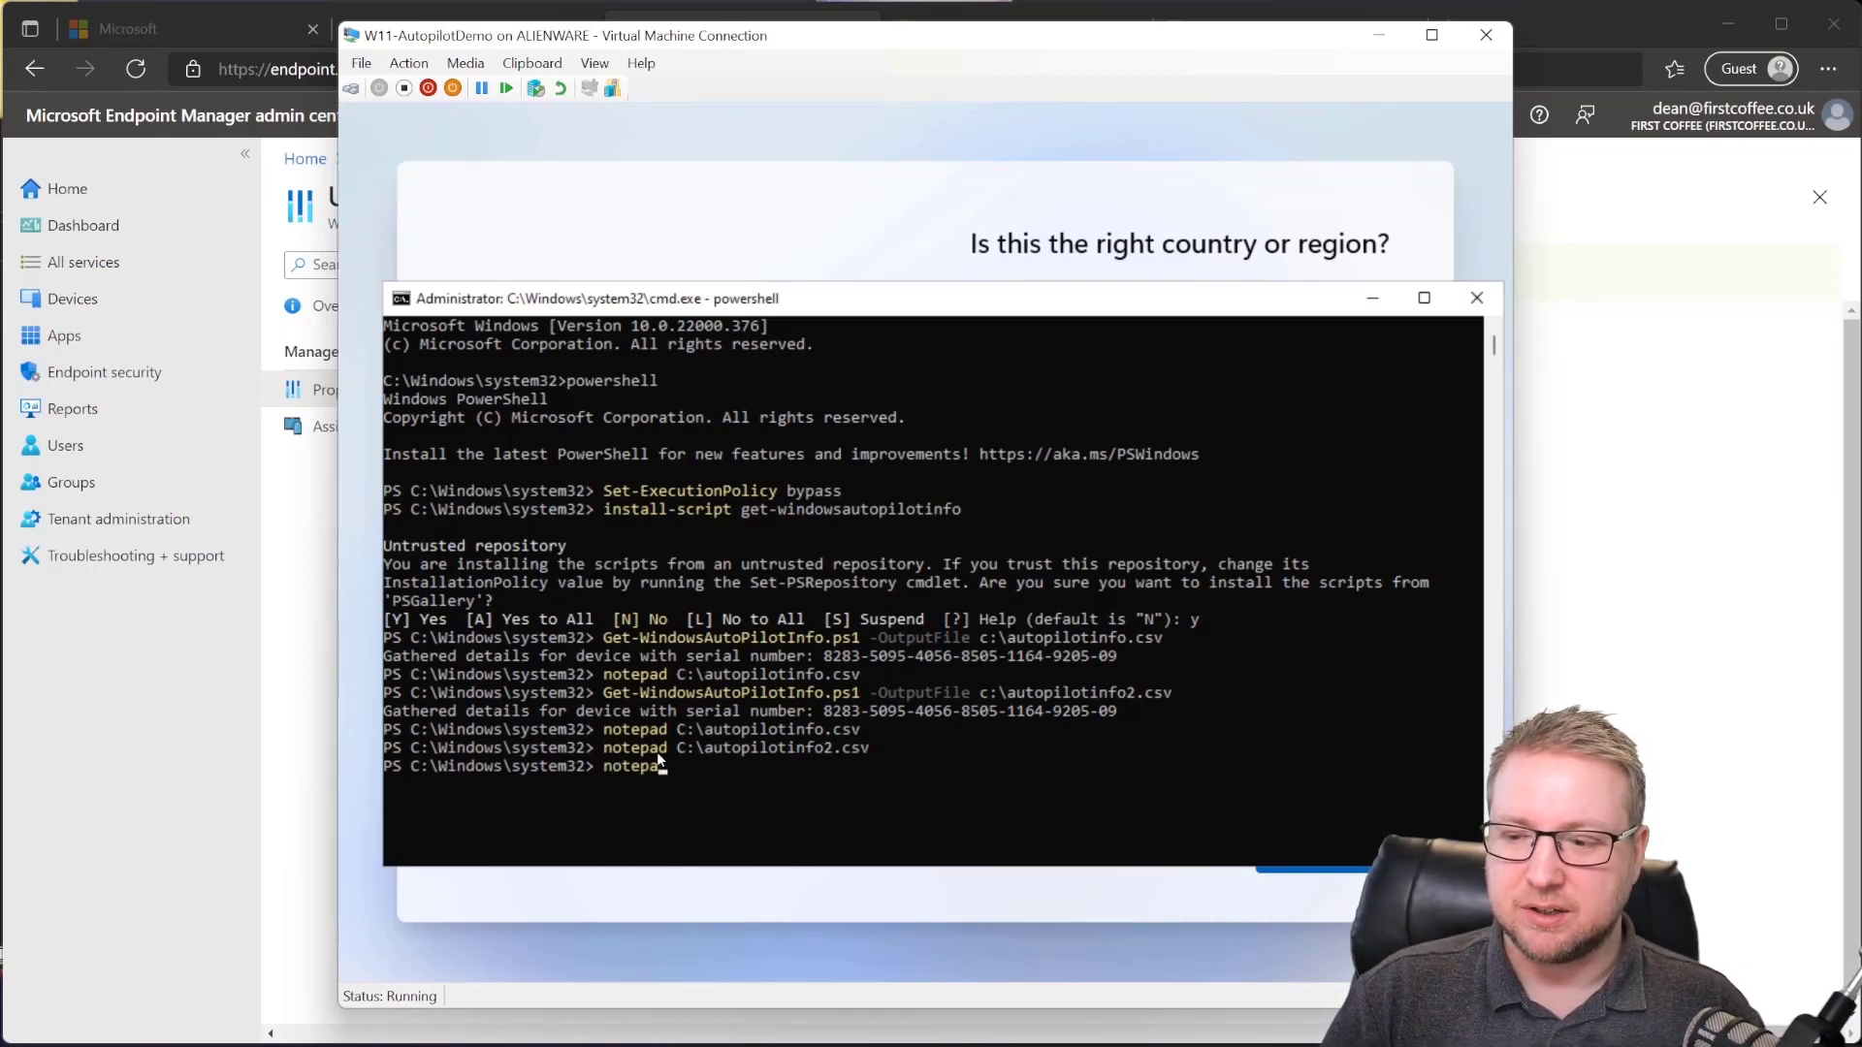
{"action": "key", "text": "Return"}
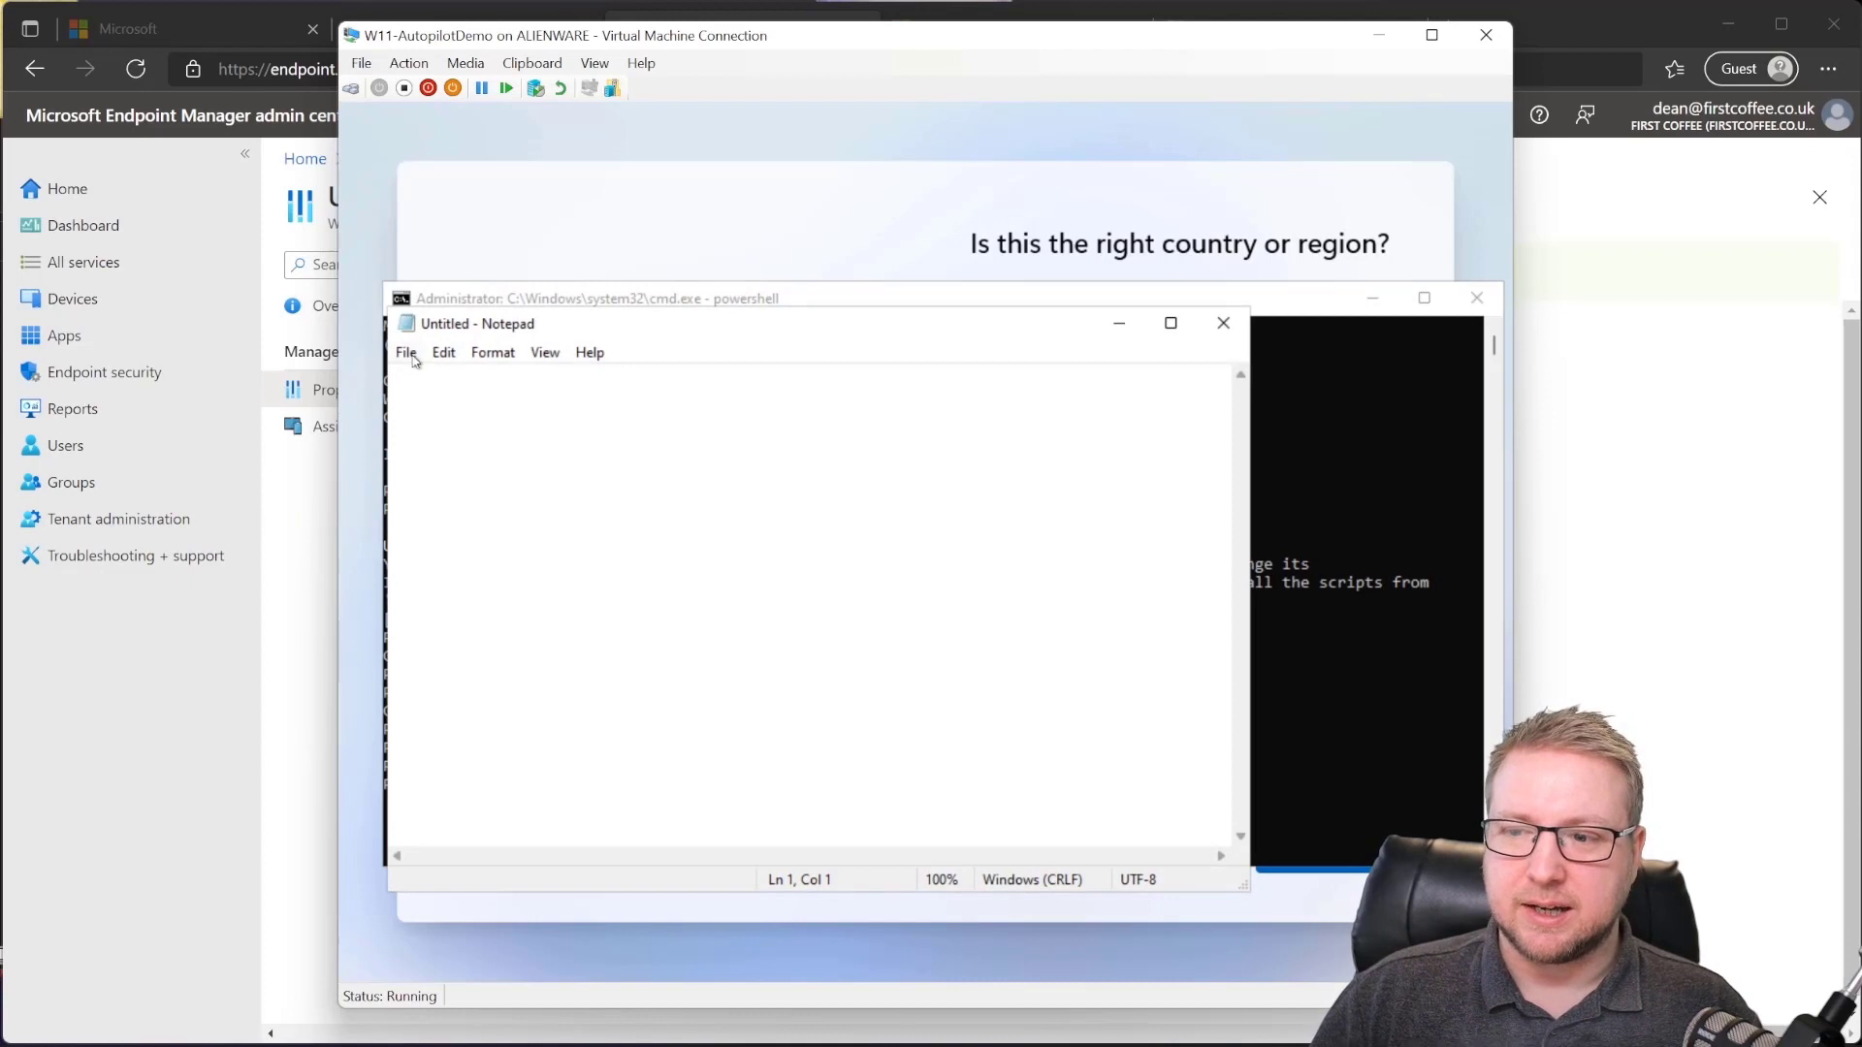
{"action": "left_click", "coordinate": [407, 353]}
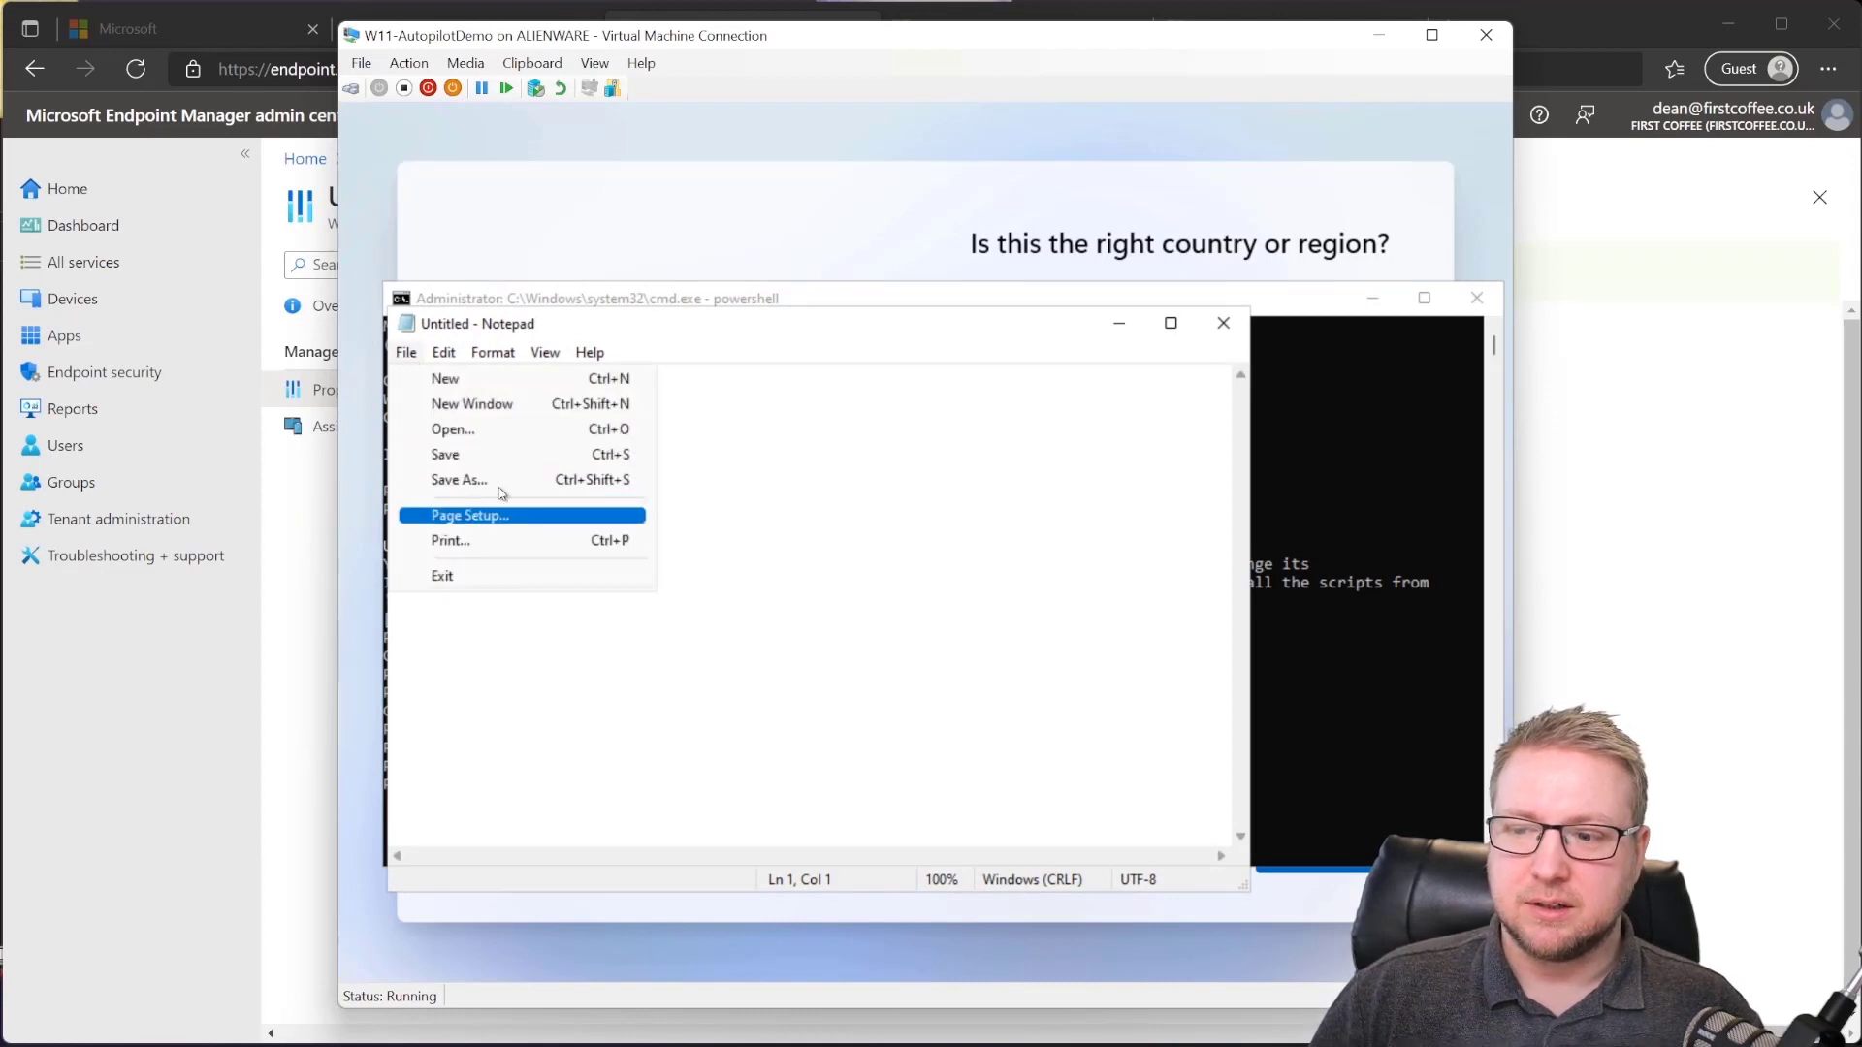
{"action": "left_click", "coordinate": [488, 430]}
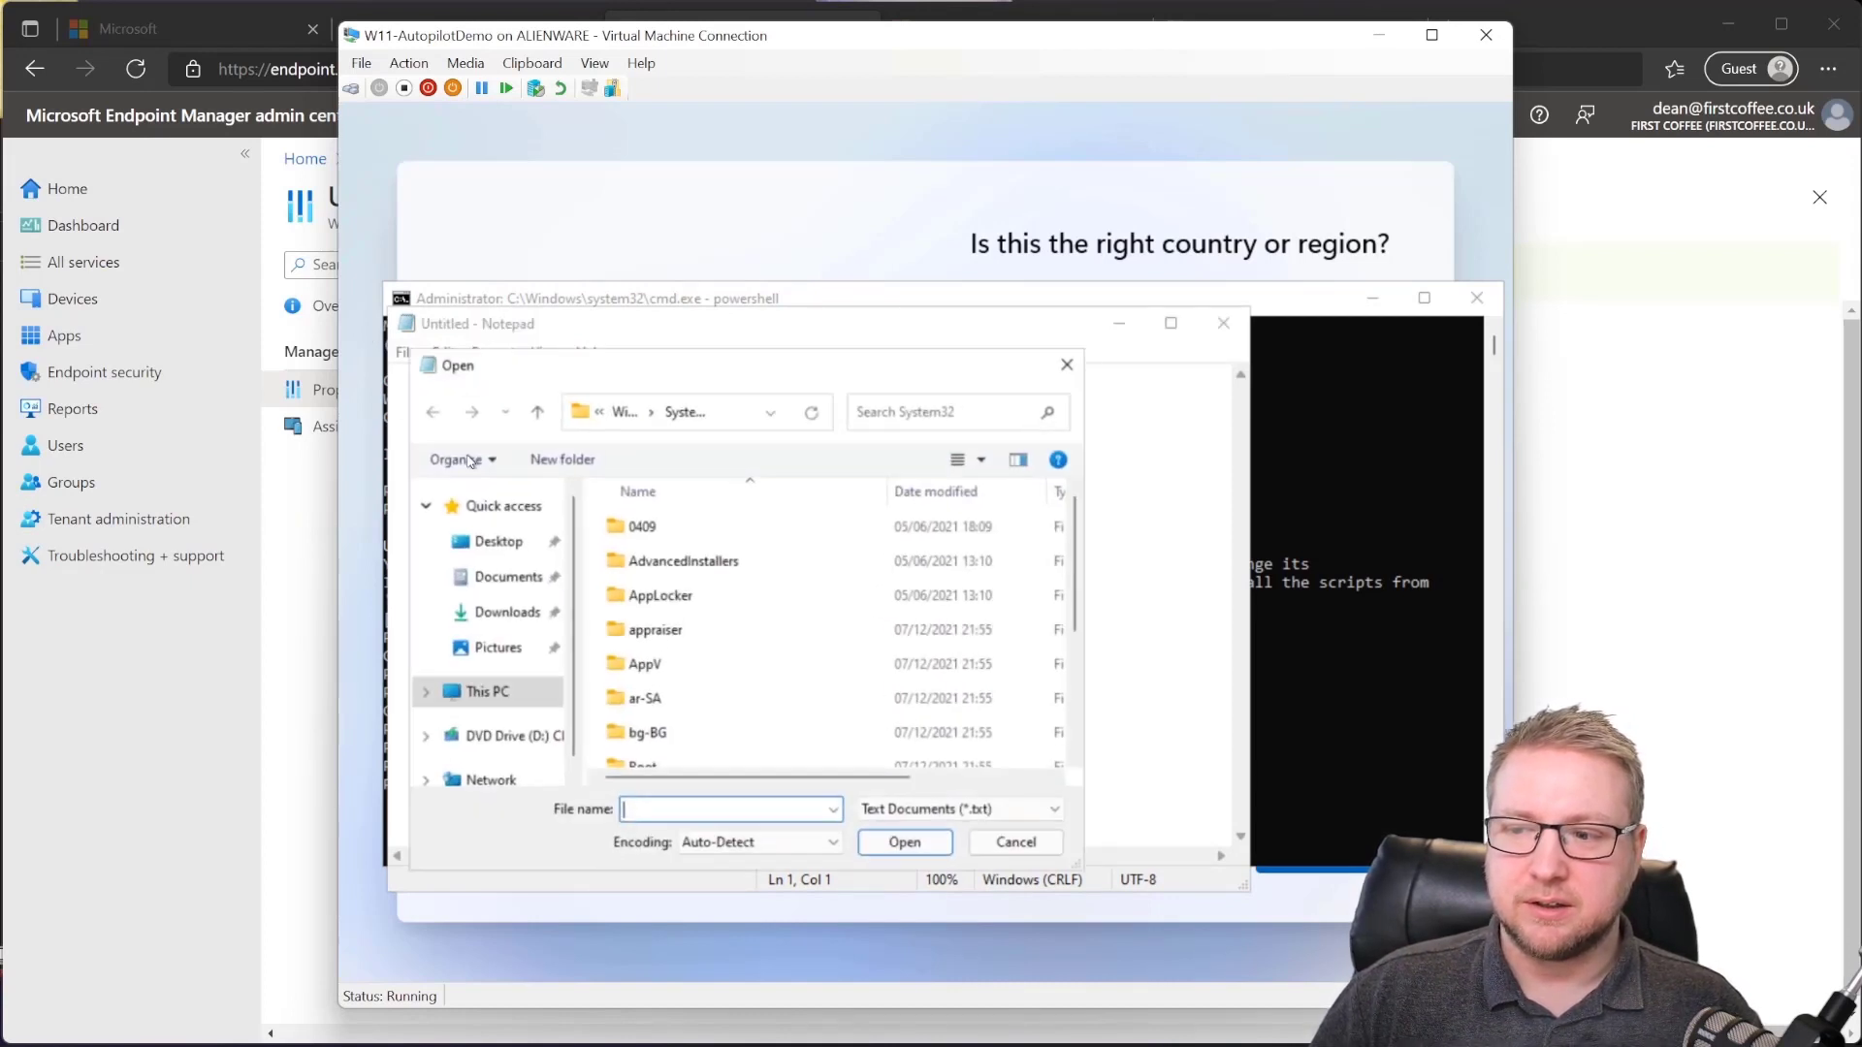
{"action": "right_click", "coordinate": [664, 631]}
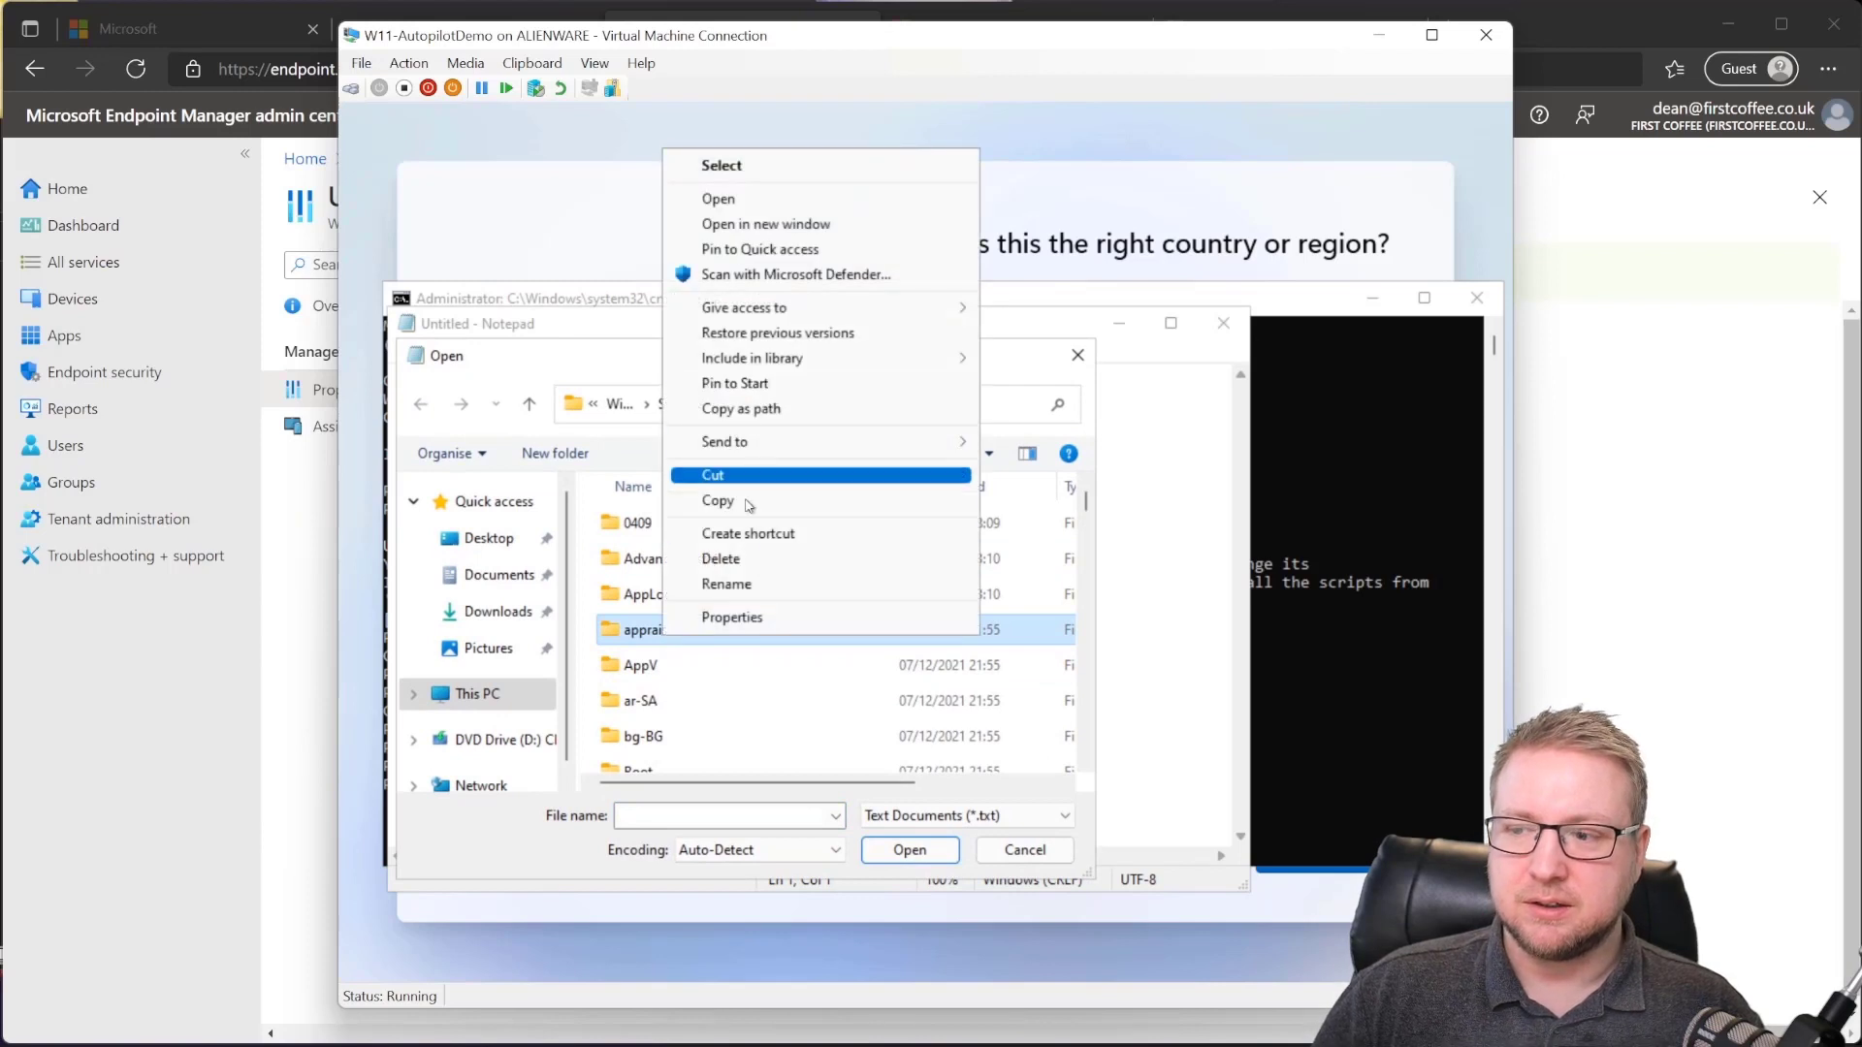
{"action": "left_click", "coordinate": [638, 687]}
{"action": "left_click", "coordinate": [540, 705]}
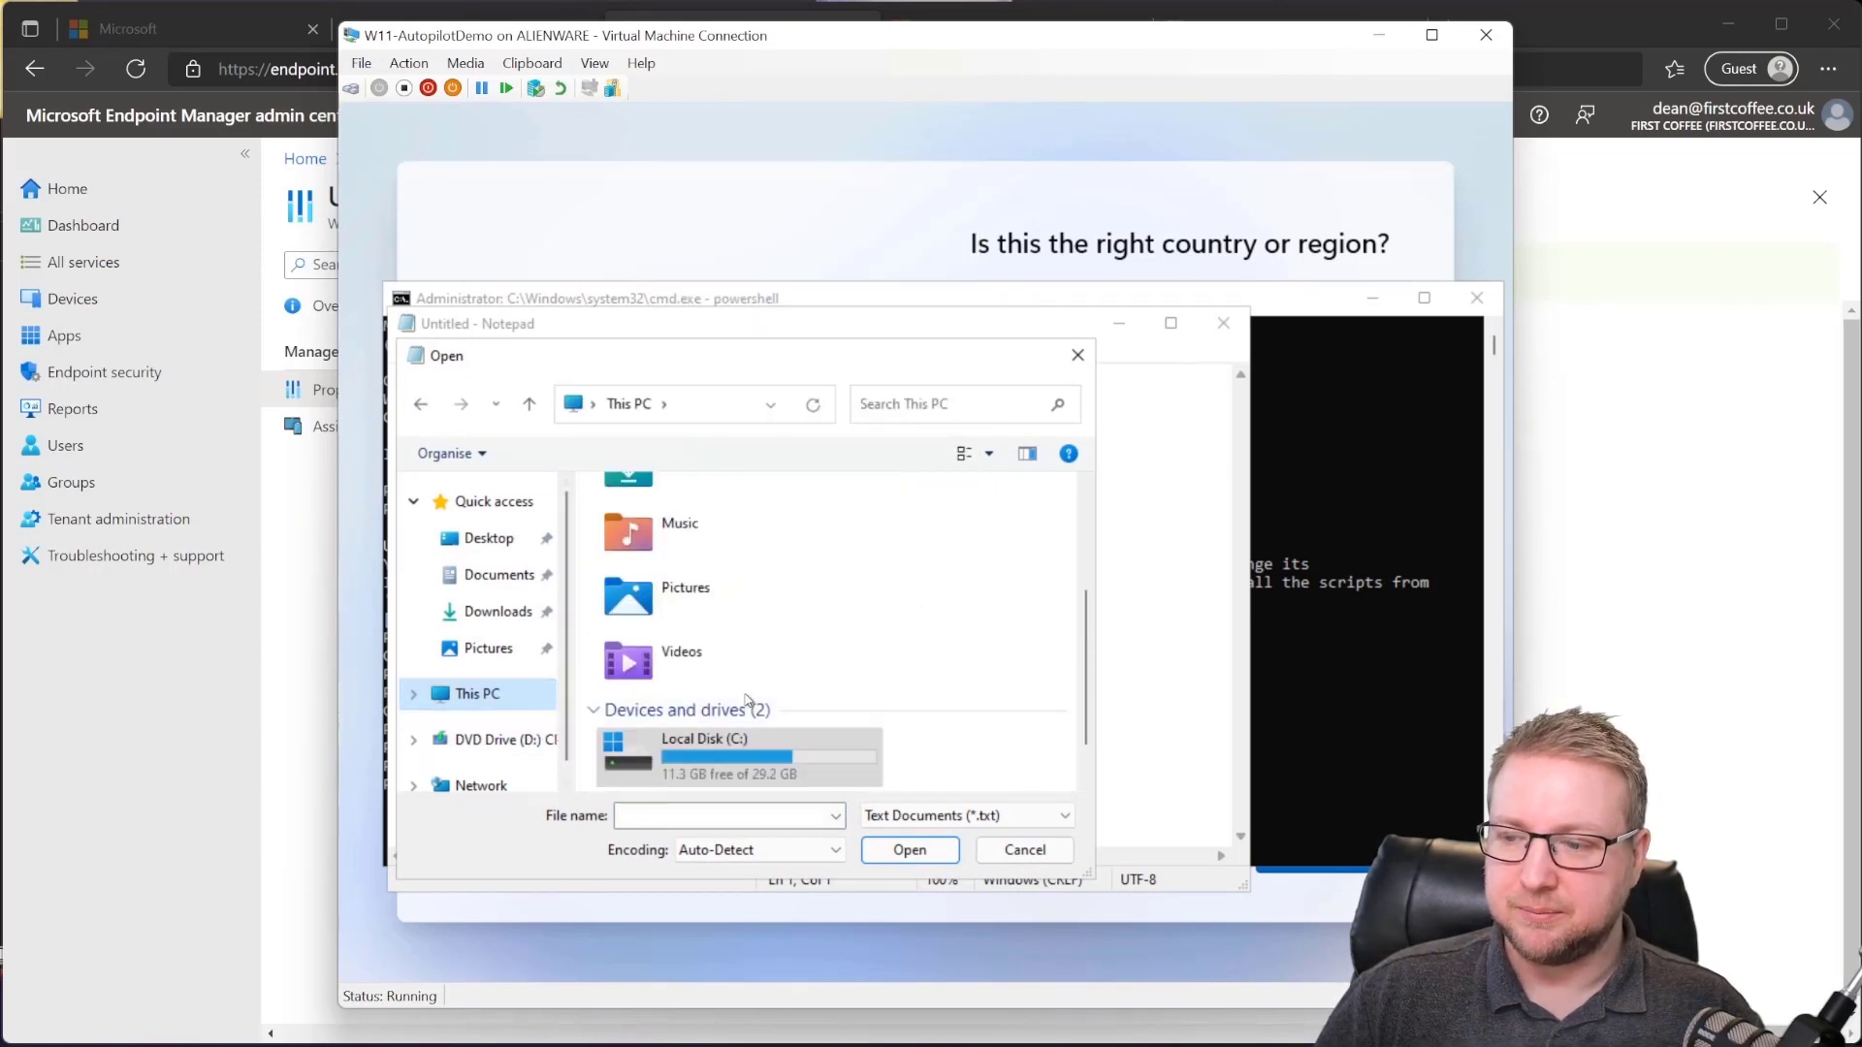
{"action": "double_click", "coordinate": [756, 760]}
Step: Show All Files to reveal autopilotinfo.csv, check DVD Drive (D:), then cancel and close Notepad
{"action": "left_click", "coordinate": [979, 818]}
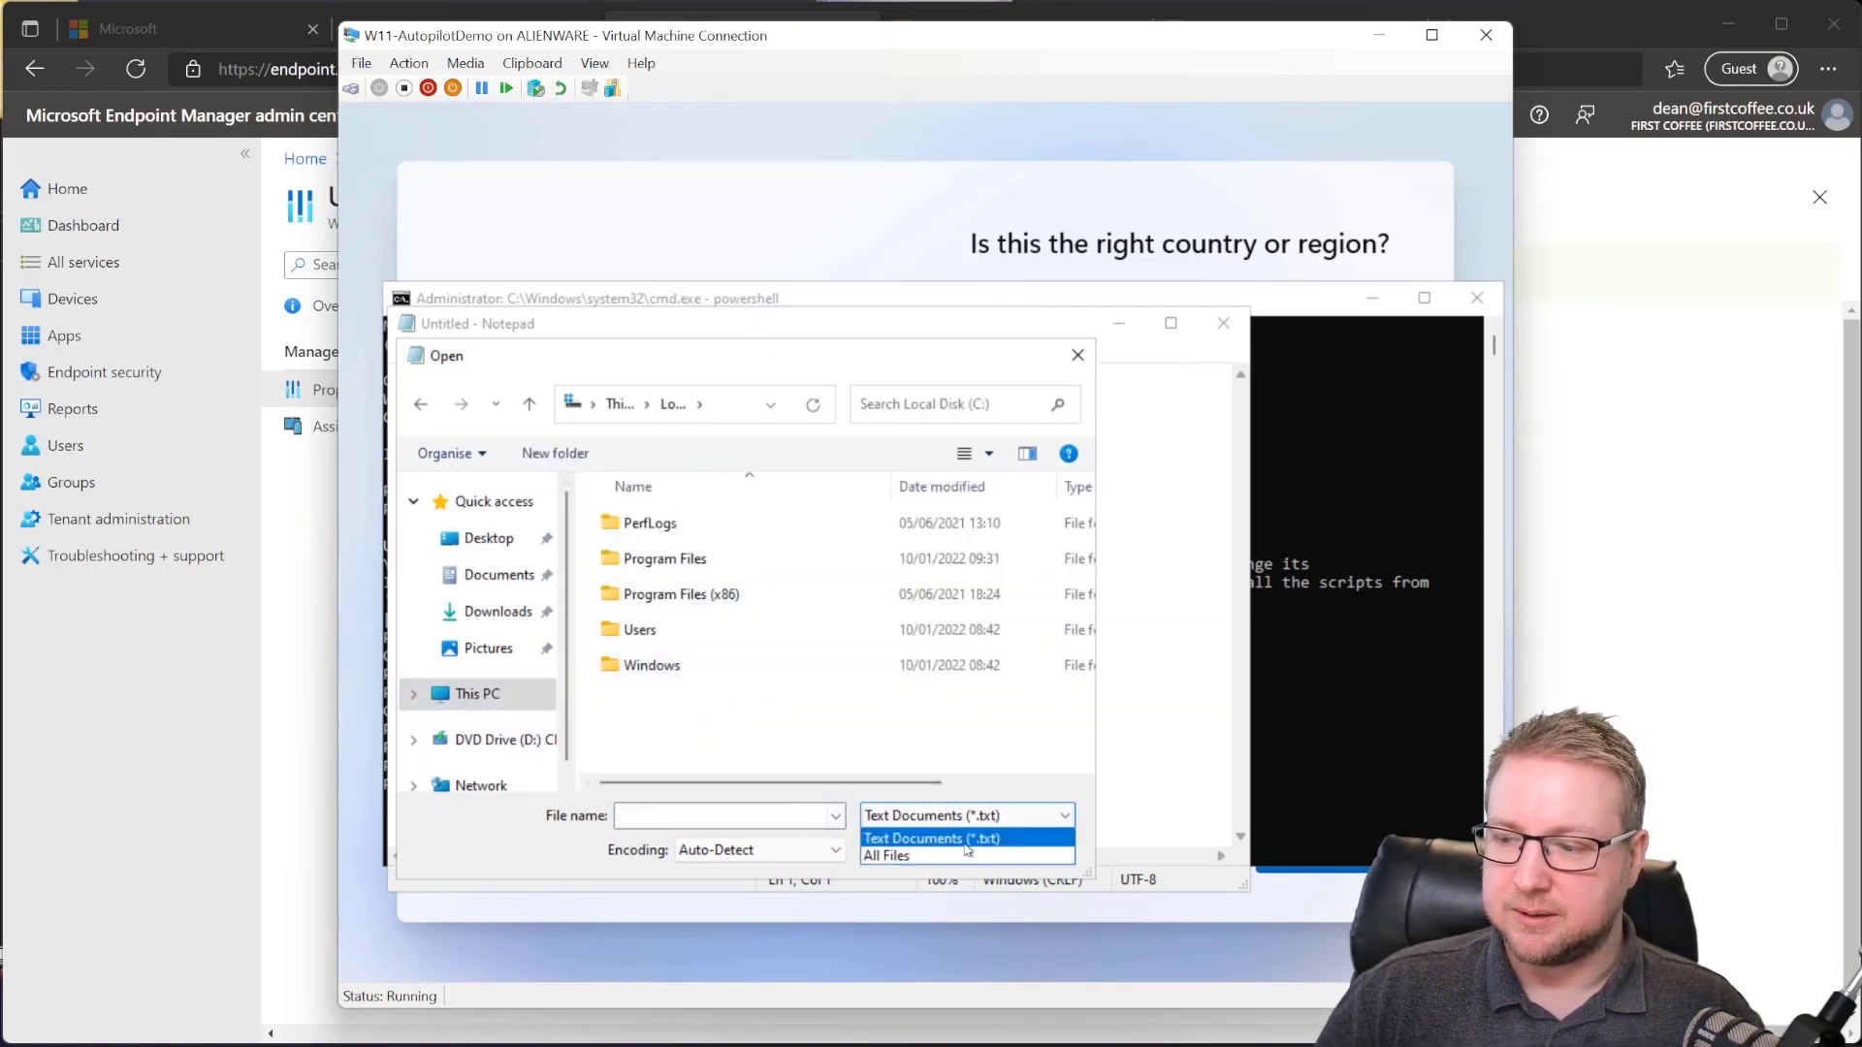
{"action": "left_click", "coordinate": [921, 853]}
{"action": "right_click", "coordinate": [676, 696]}
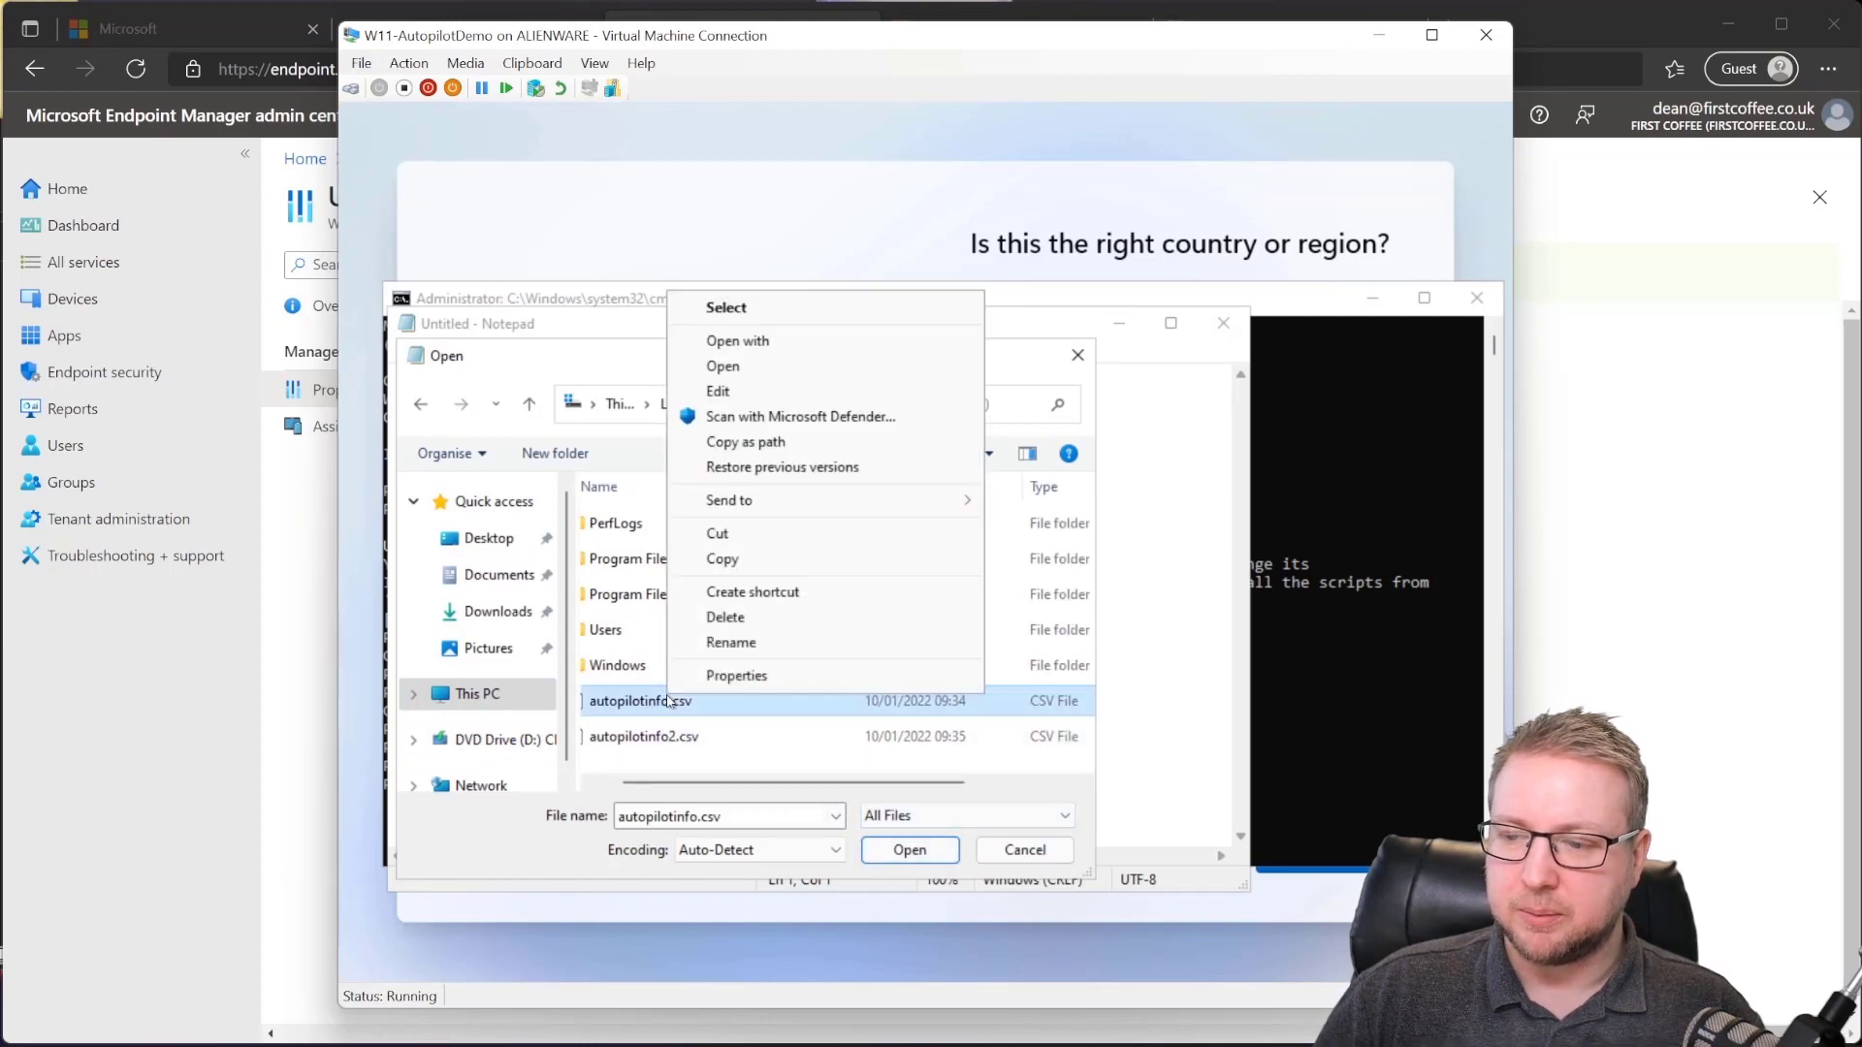
{"action": "left_click", "coordinate": [734, 561]}
{"action": "left_click", "coordinate": [529, 744]}
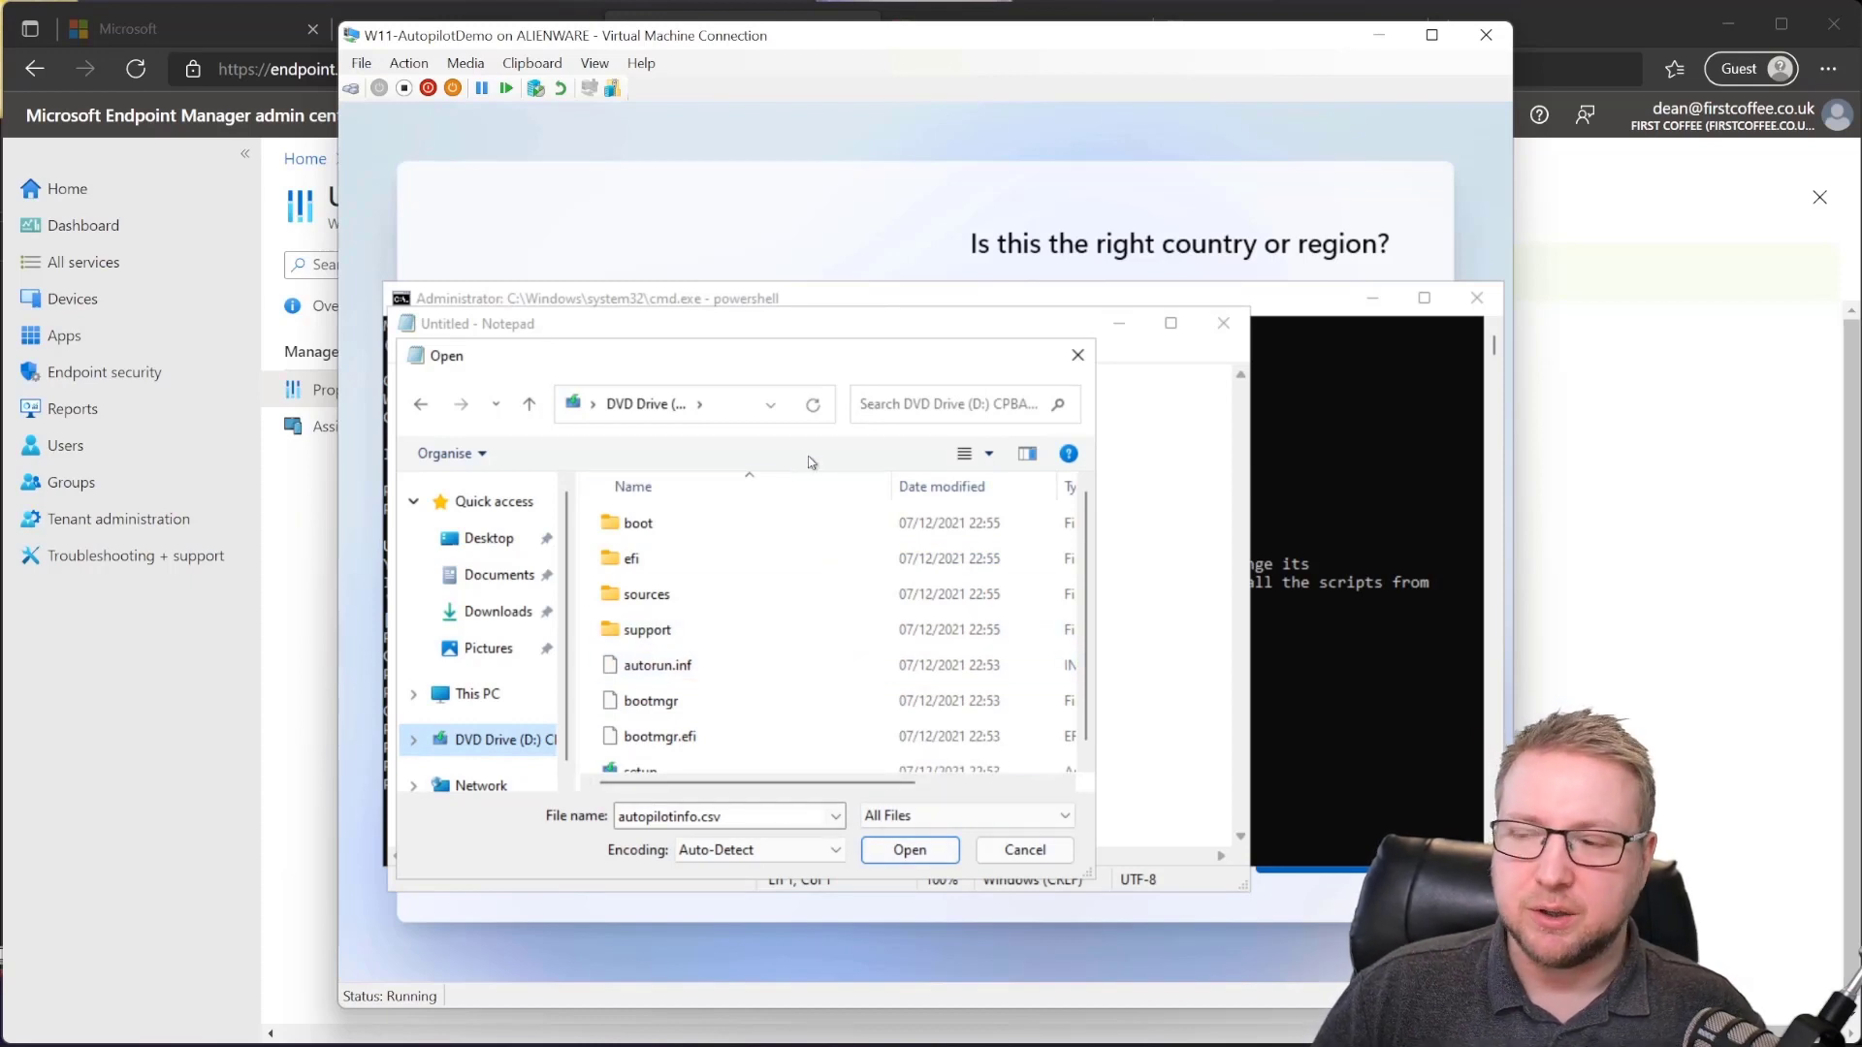
{"action": "left_click", "coordinate": [1077, 355]}
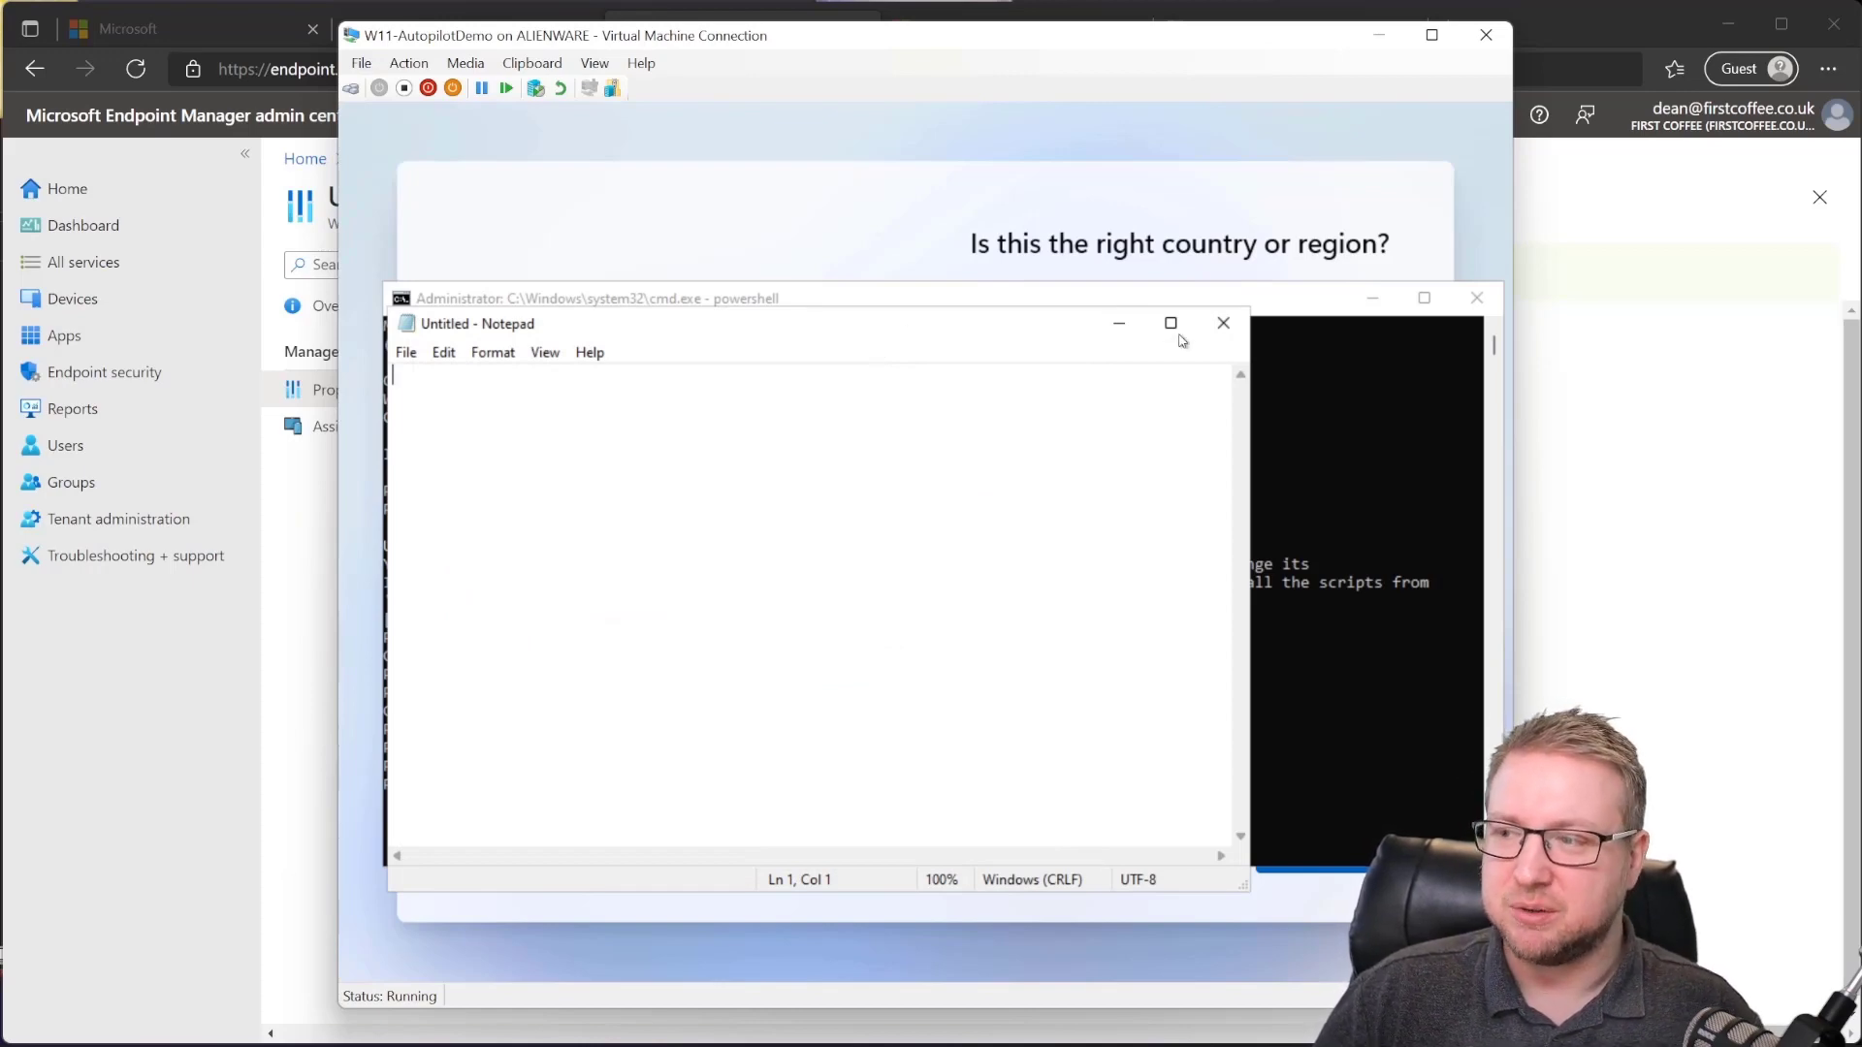
{"action": "left_click", "coordinate": [1223, 323]}
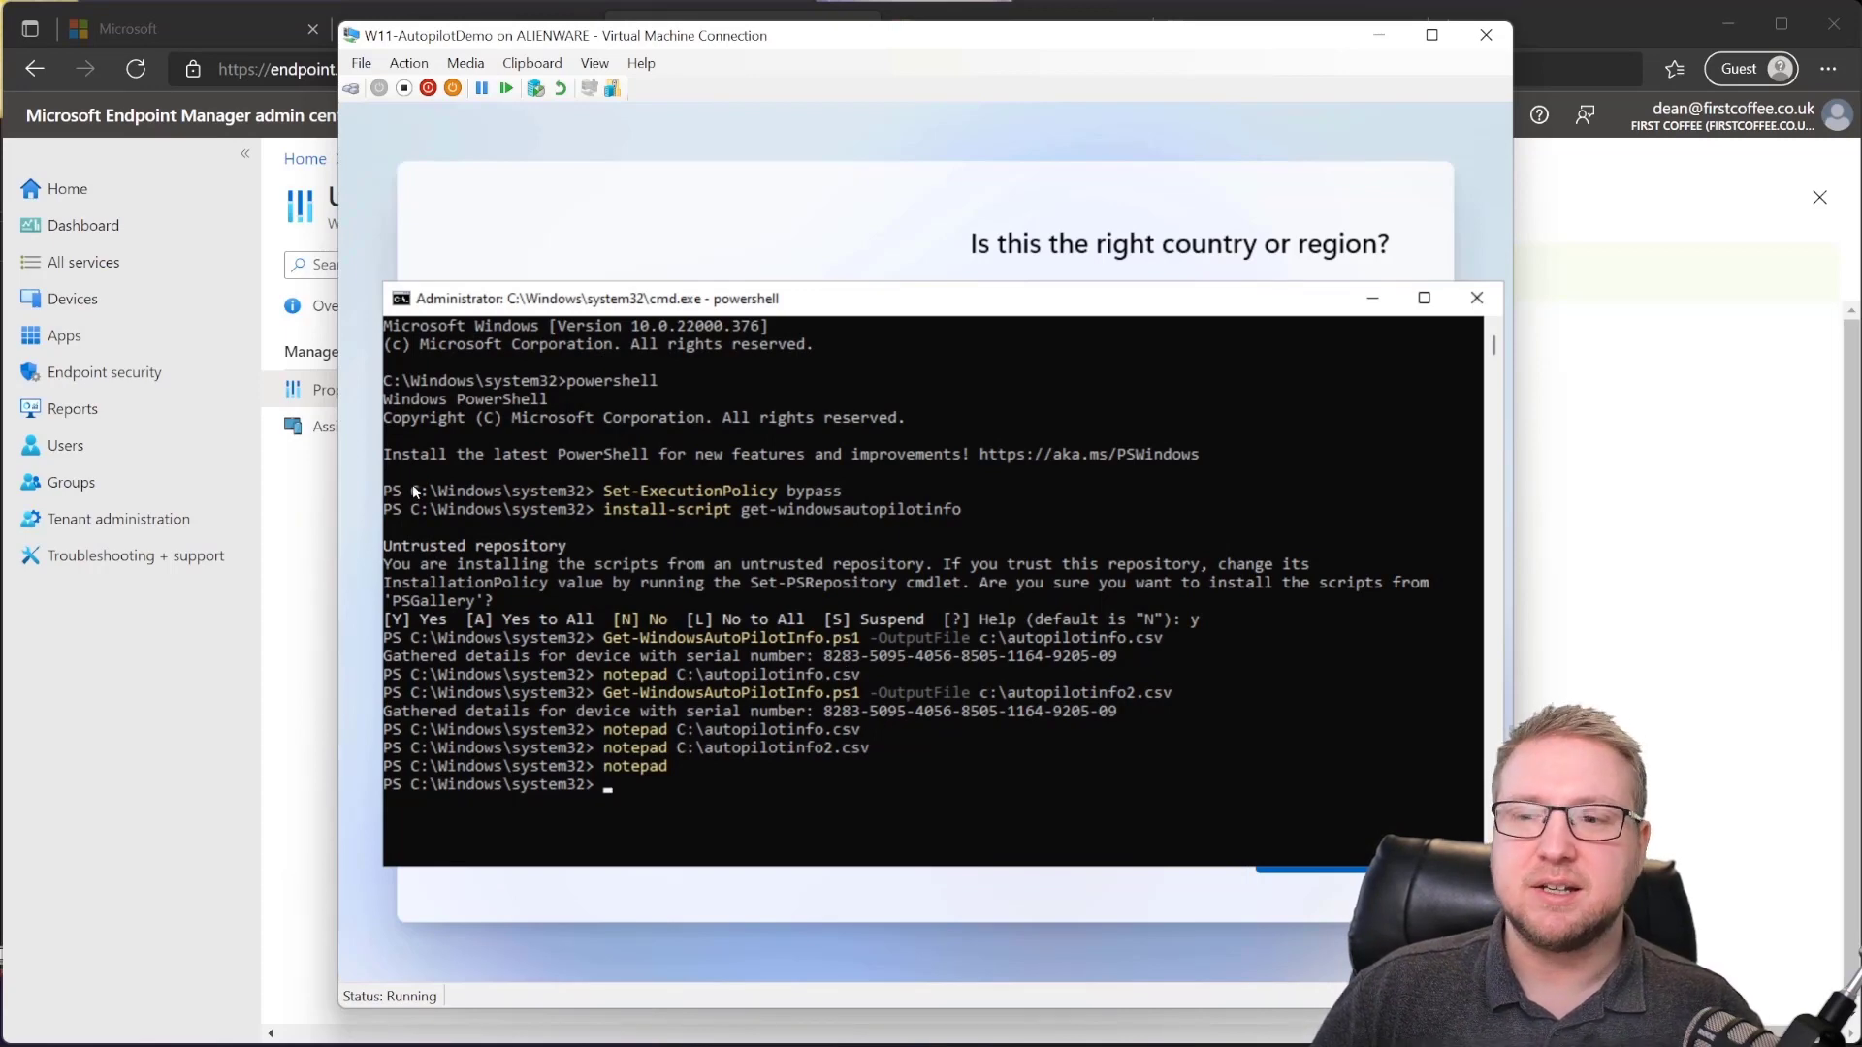
Step: Go to Devices > Windows enrollment > Autopilot devices and open the Import pane for a CSV
{"action": "left_click", "coordinate": [333, 520]}
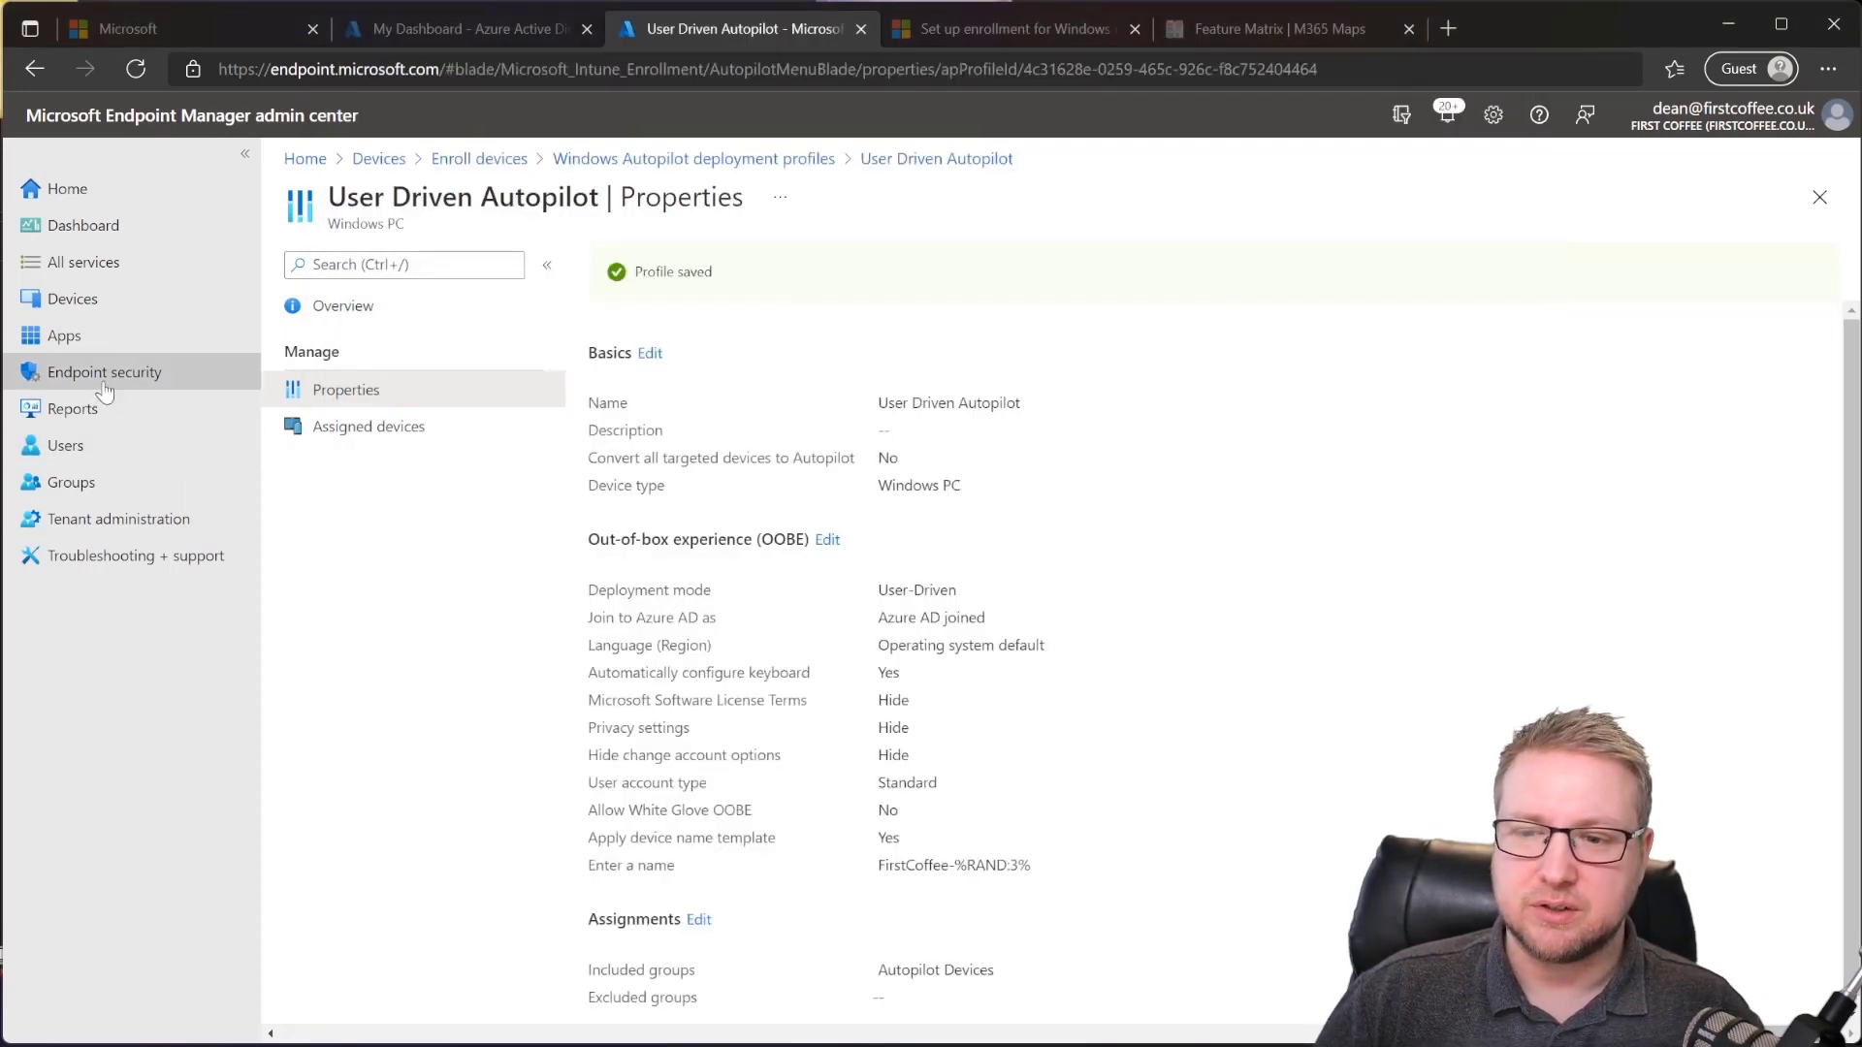
{"action": "left_click", "coordinate": [103, 313]}
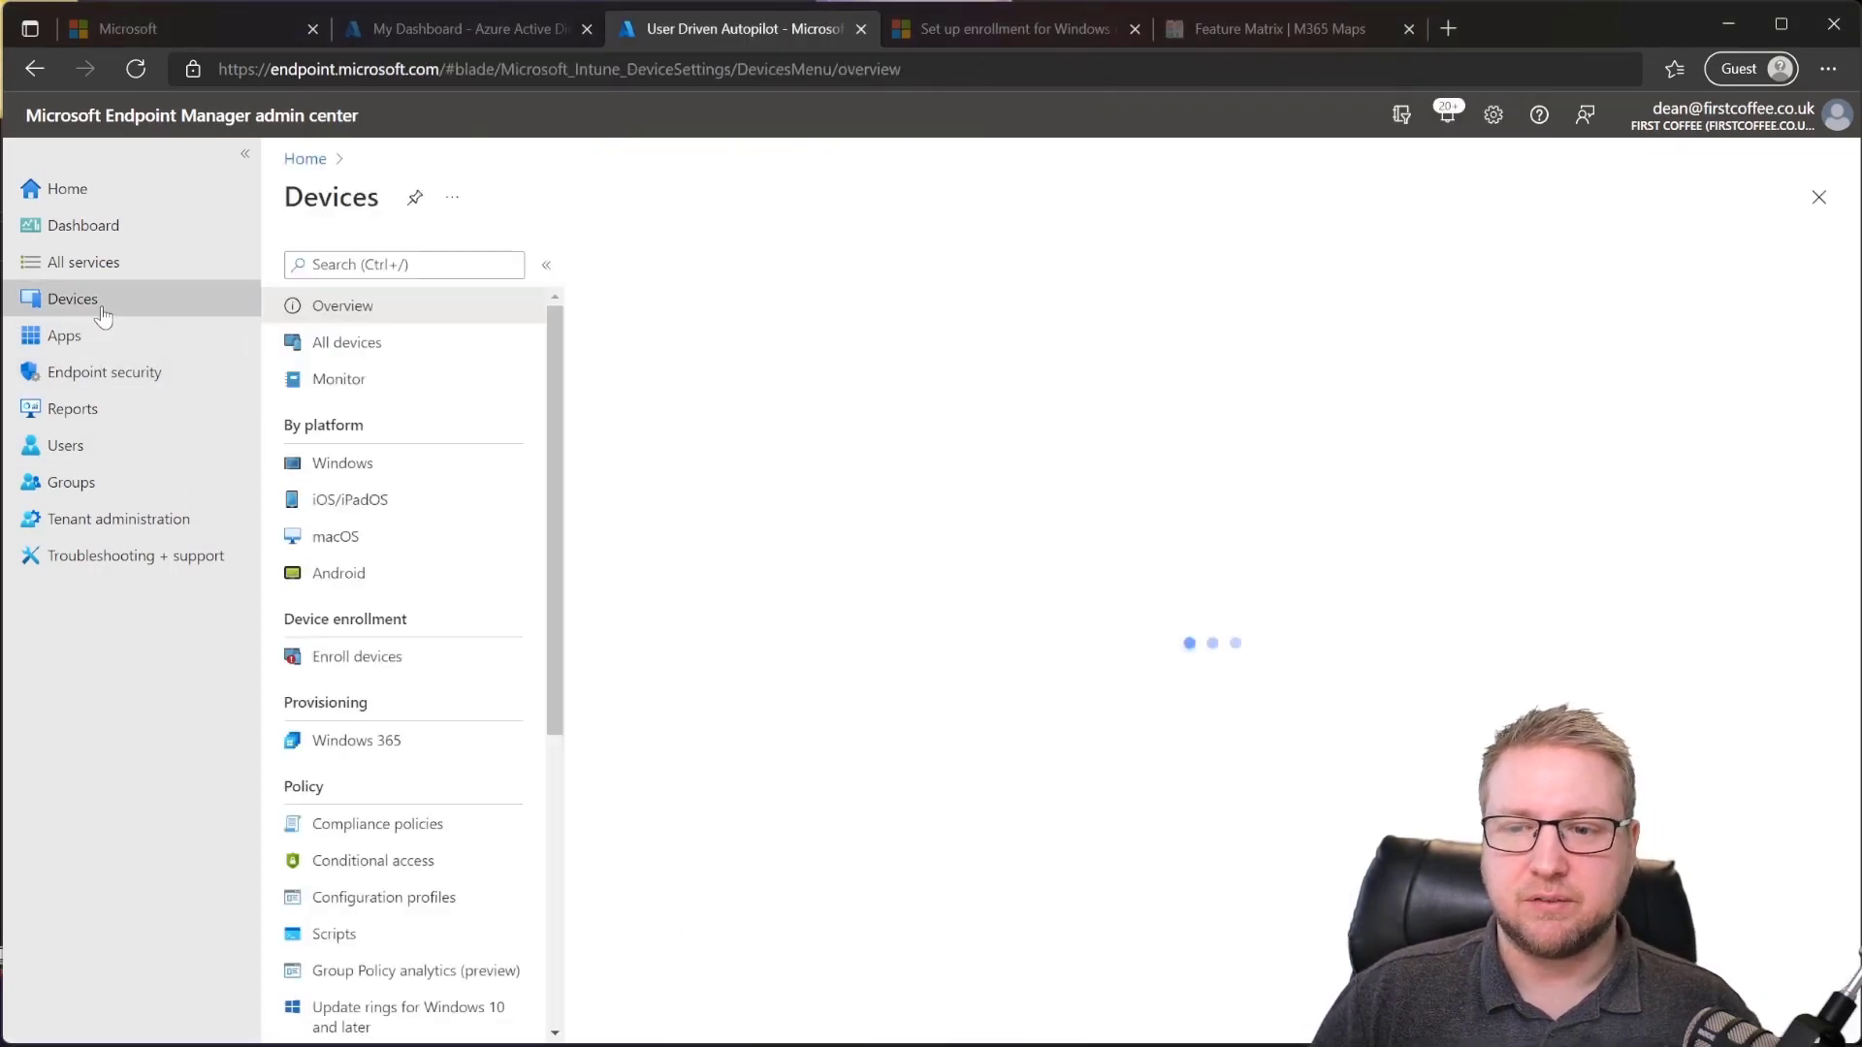
{"action": "left_click", "coordinate": [391, 663]}
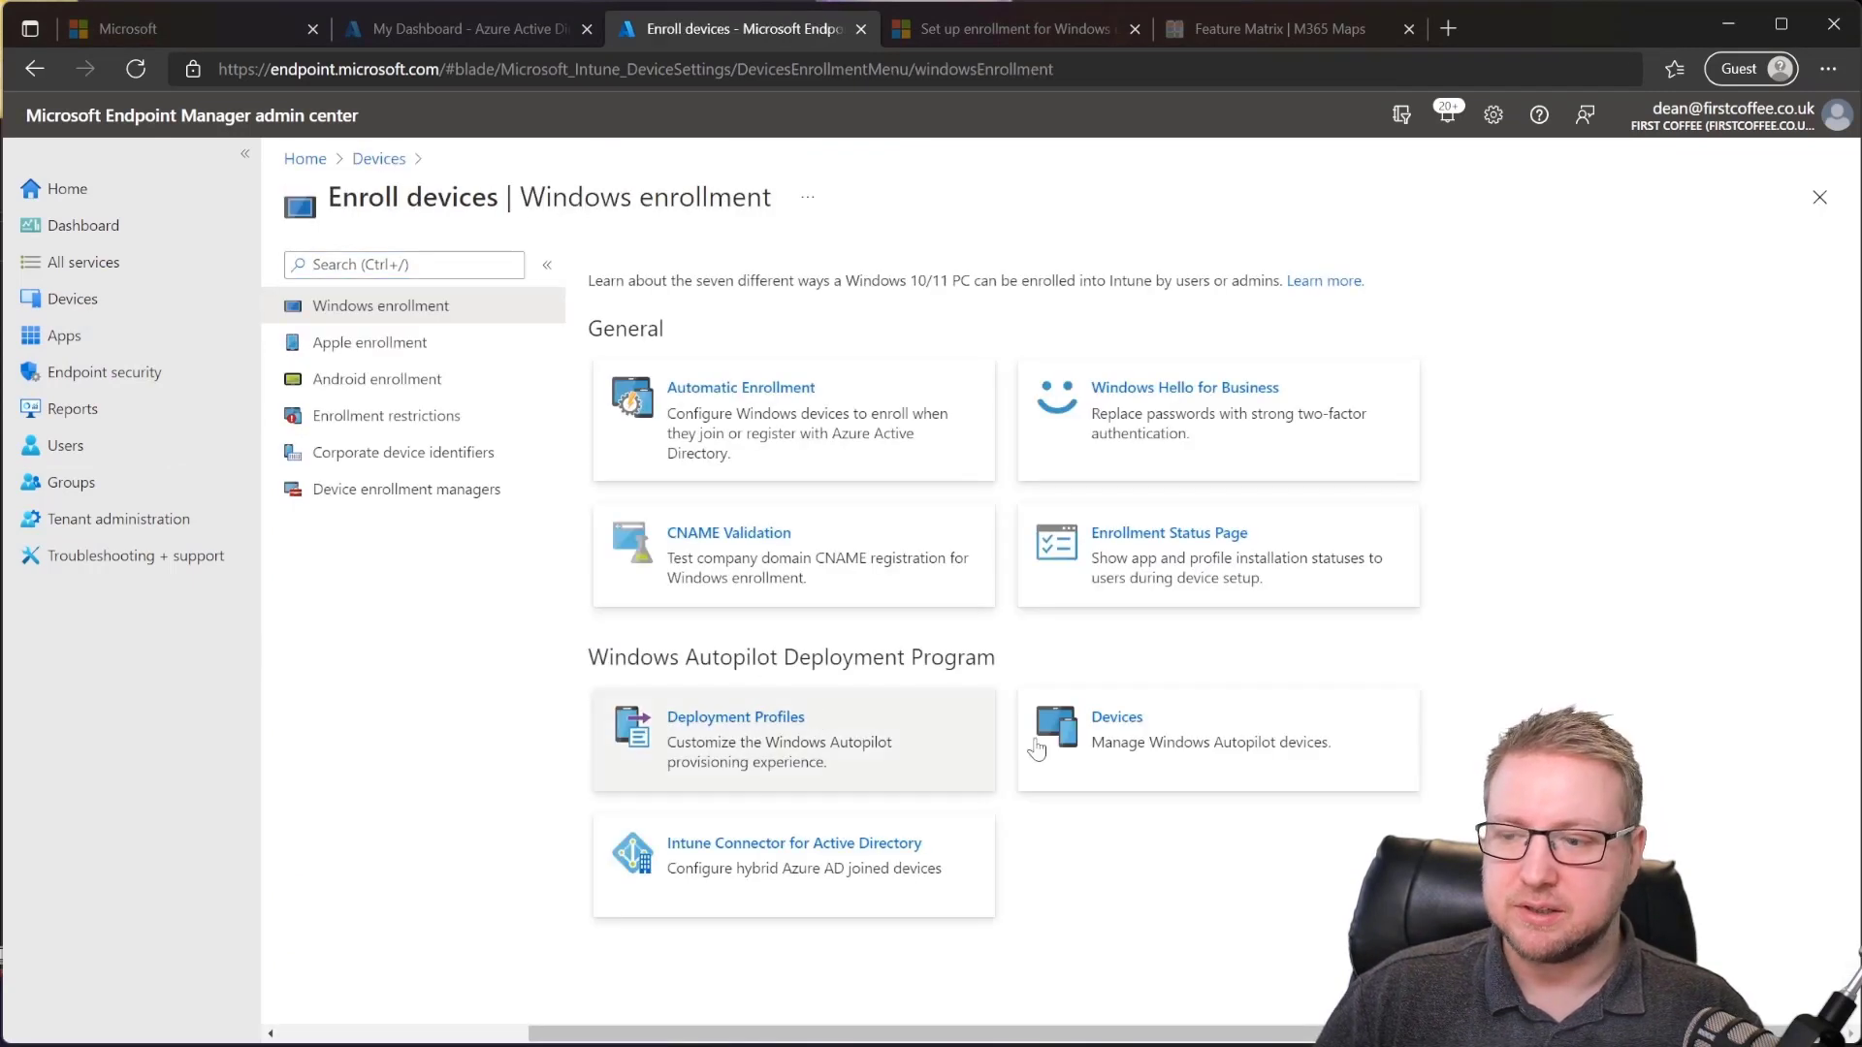
{"action": "left_click", "coordinate": [1182, 749]}
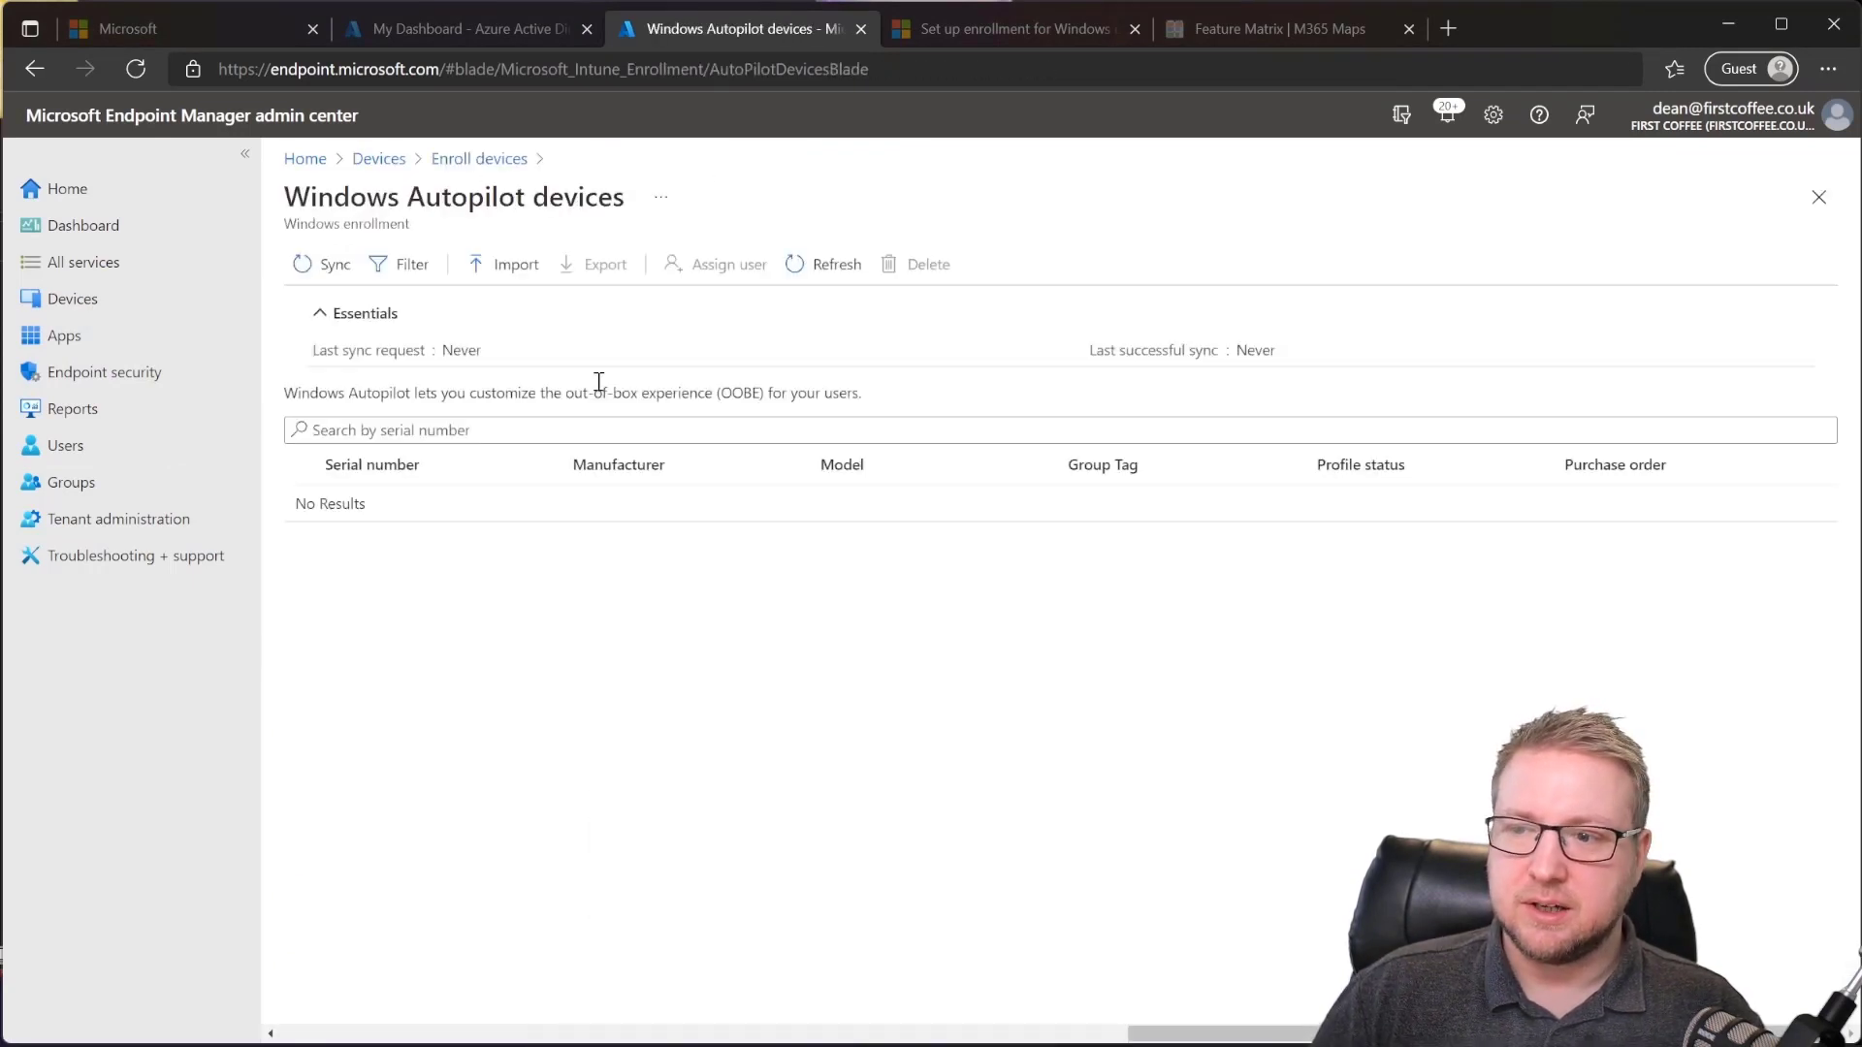
{"action": "left_click", "coordinate": [502, 265]}
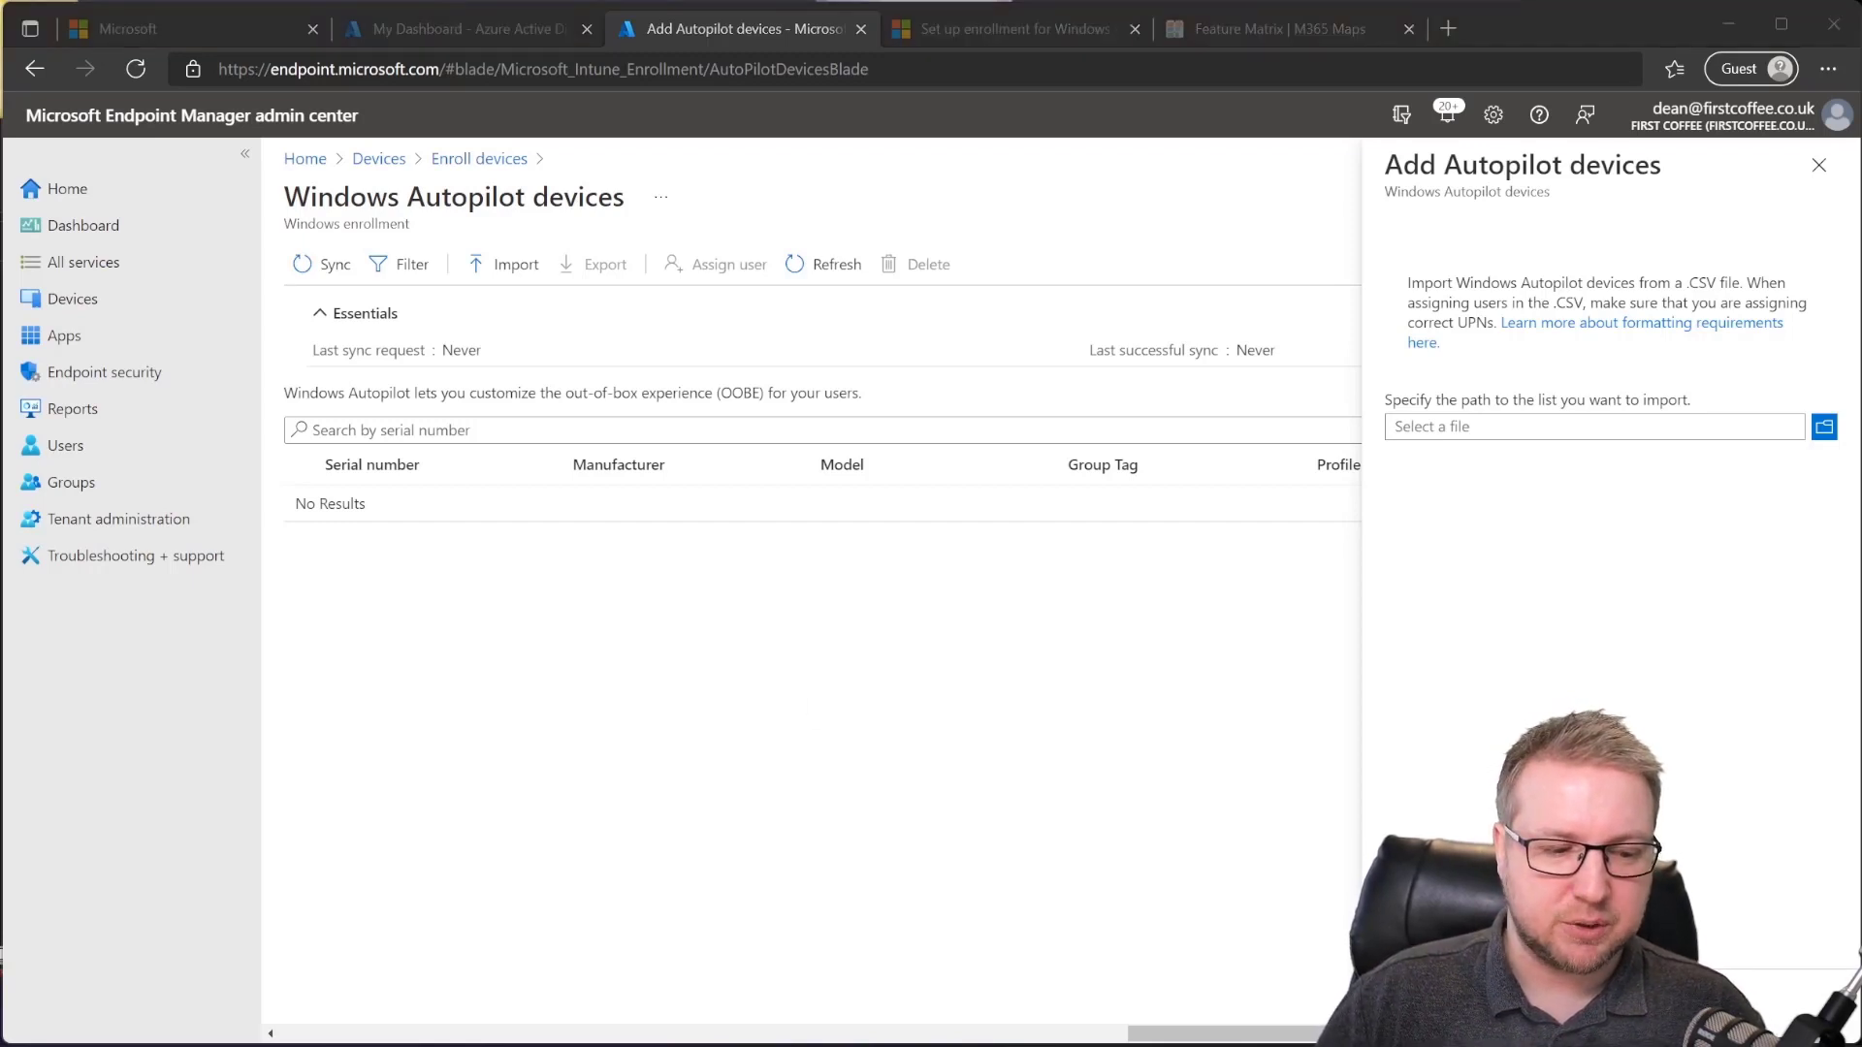
{"action": "key", "text": "alt+Tab"}
Step: Recall the earlier export command, replace its output file with -online, and run Get-WindowsAutoPilotInfo.ps1 -online
{"action": "key", "text": "Up"}
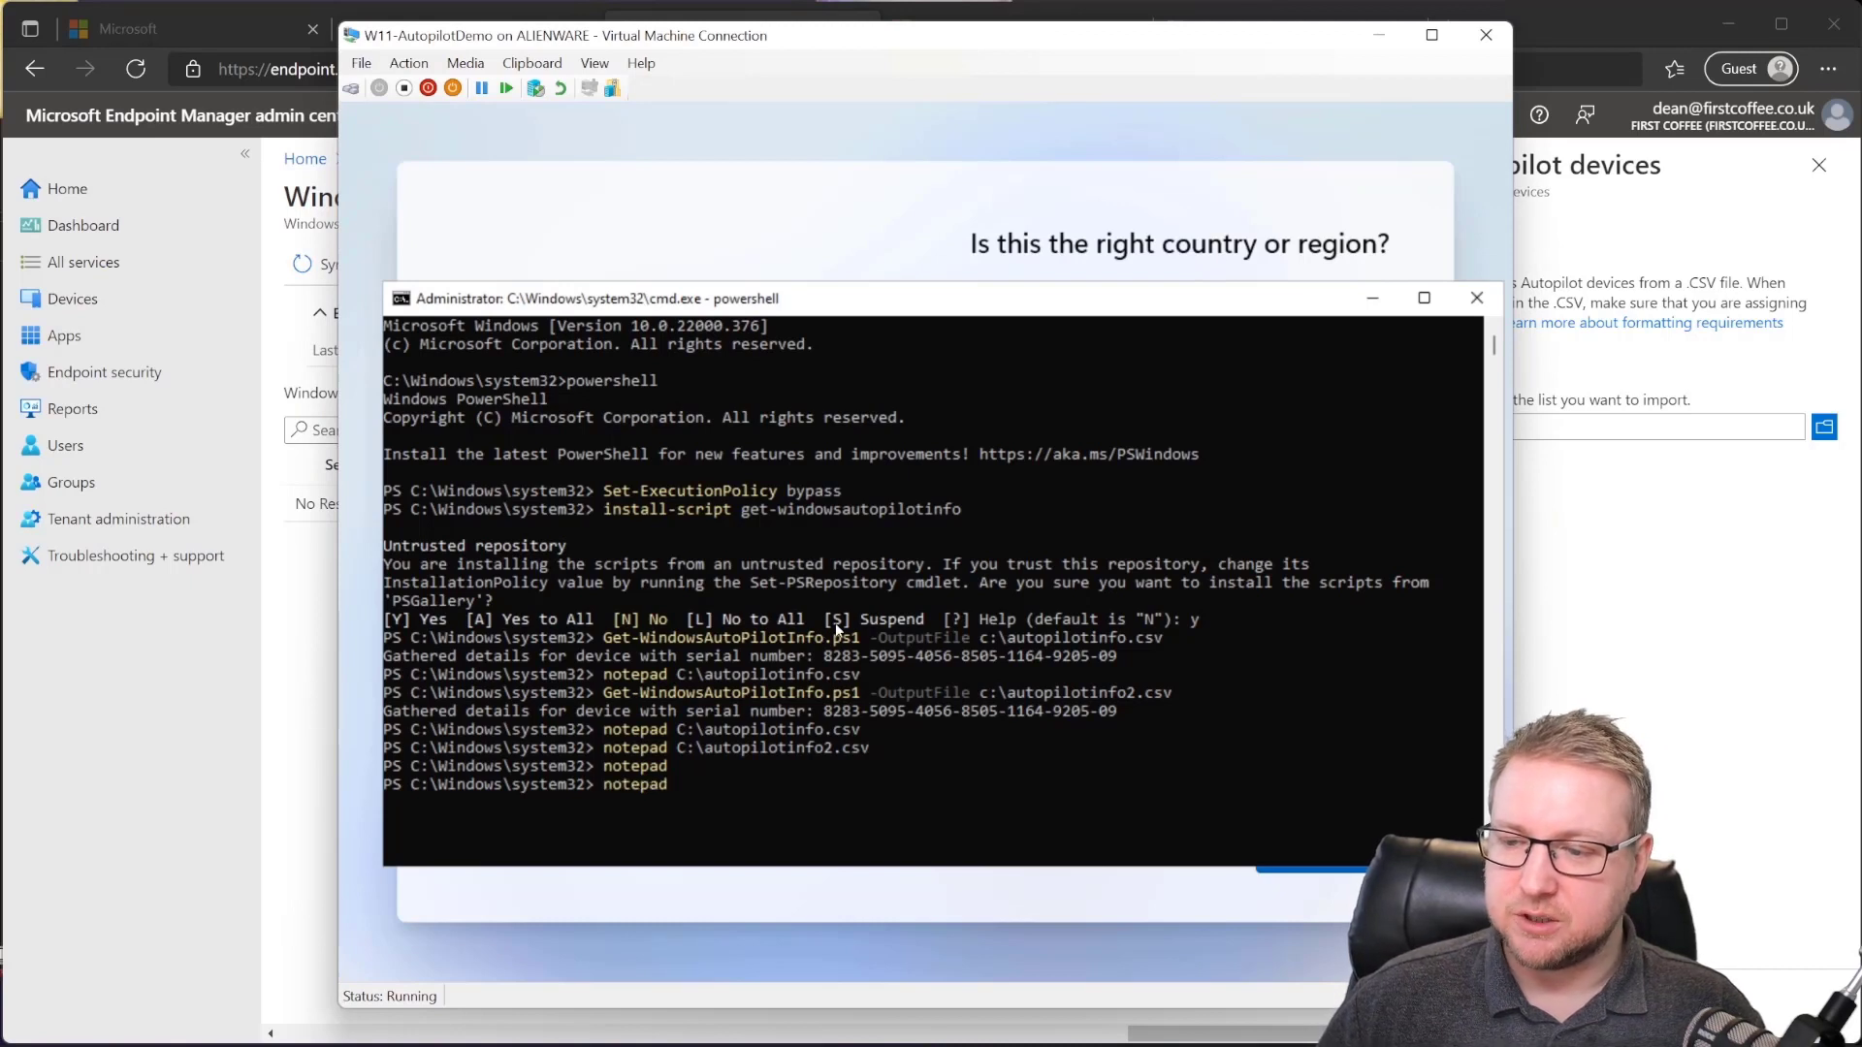
{"action": "key", "text": "Up"}
{"action": "key", "text": "Up"}
{"action": "key", "text": "Up"}
{"action": "key", "text": "Up"}
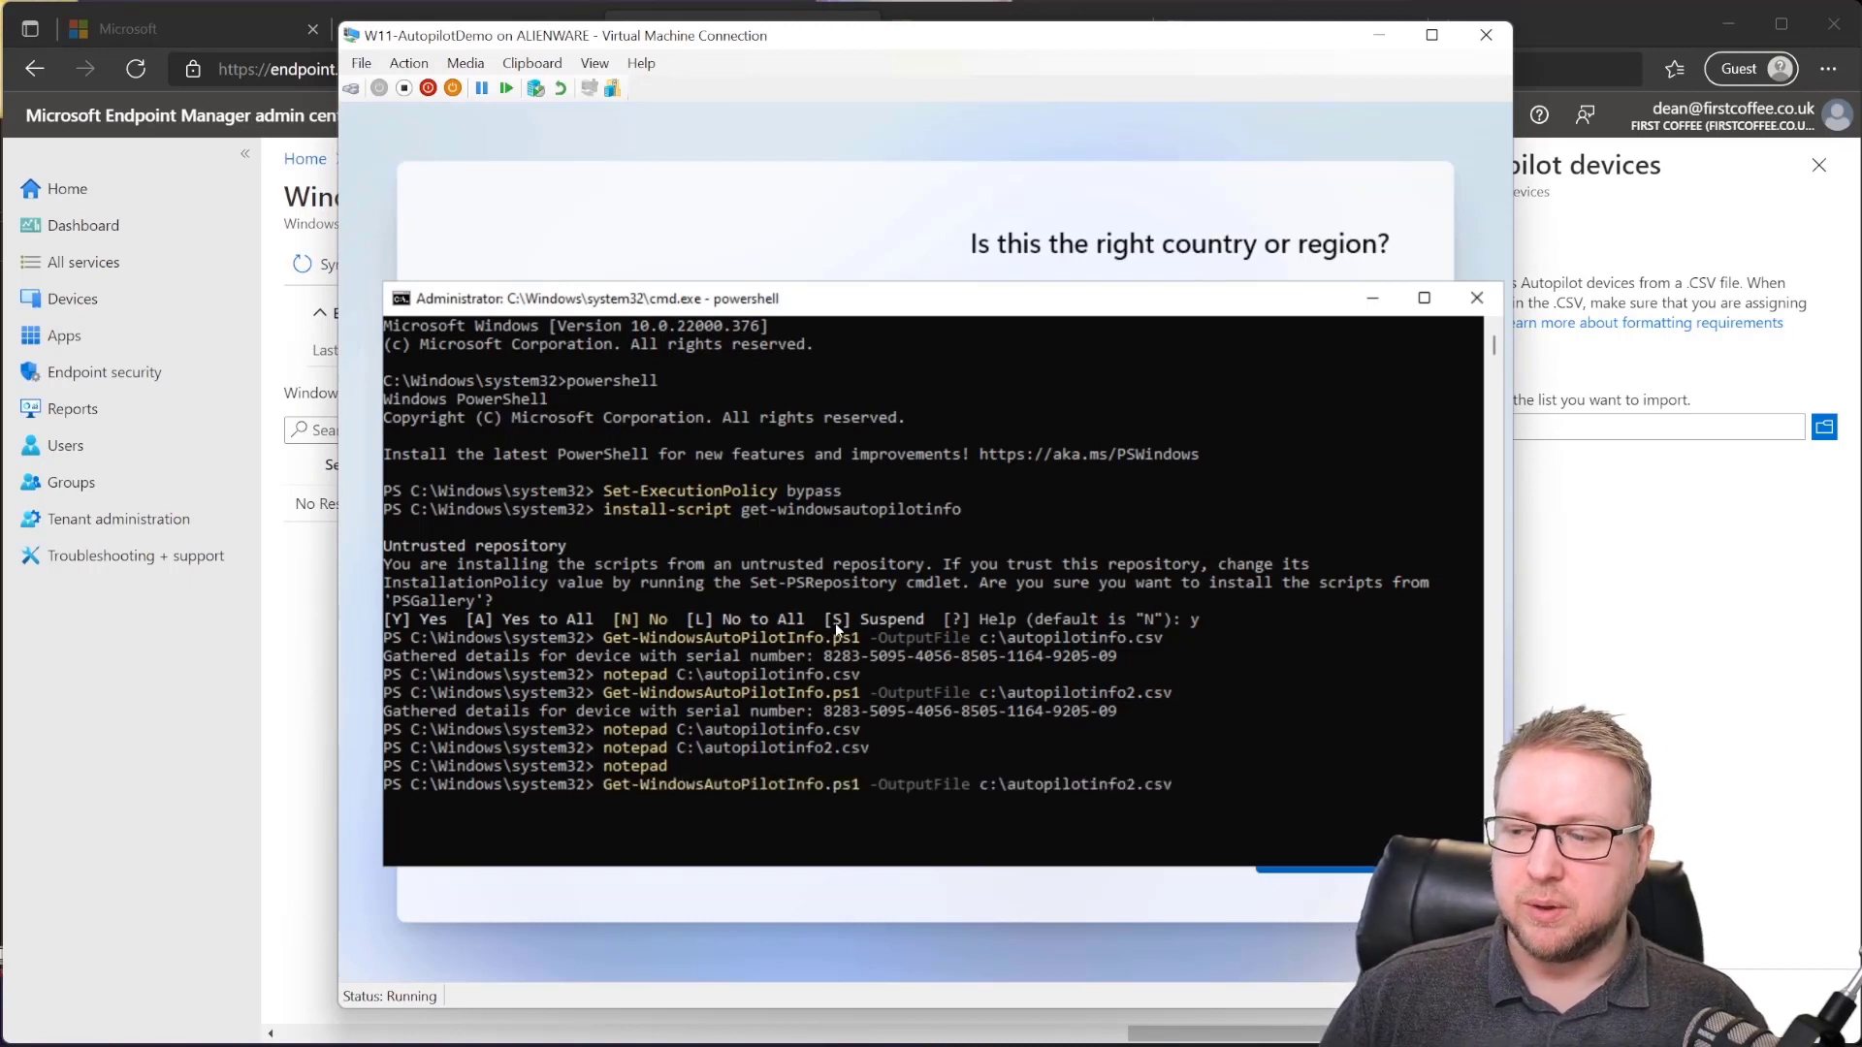
{"action": "key", "text": "Up"}
{"action": "key", "text": "Up"}
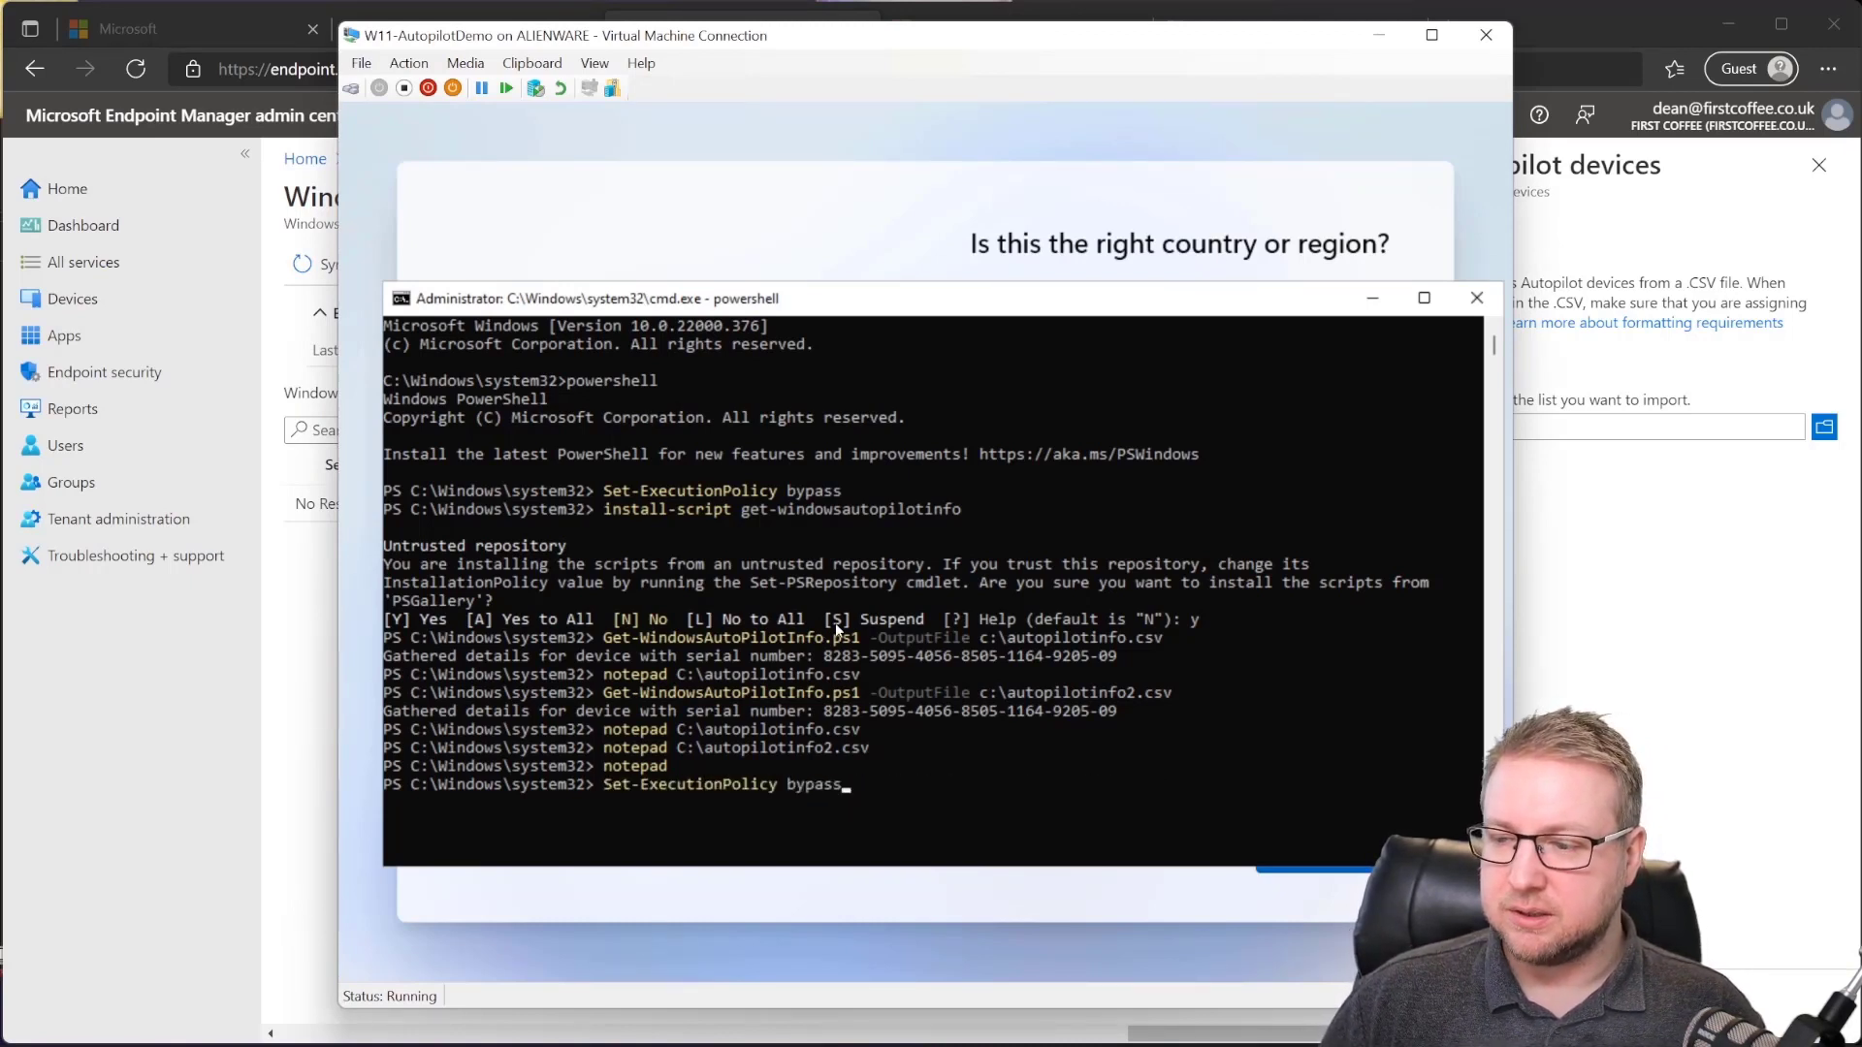
{"action": "key", "text": "Down"}
{"action": "type", "text": "-"}
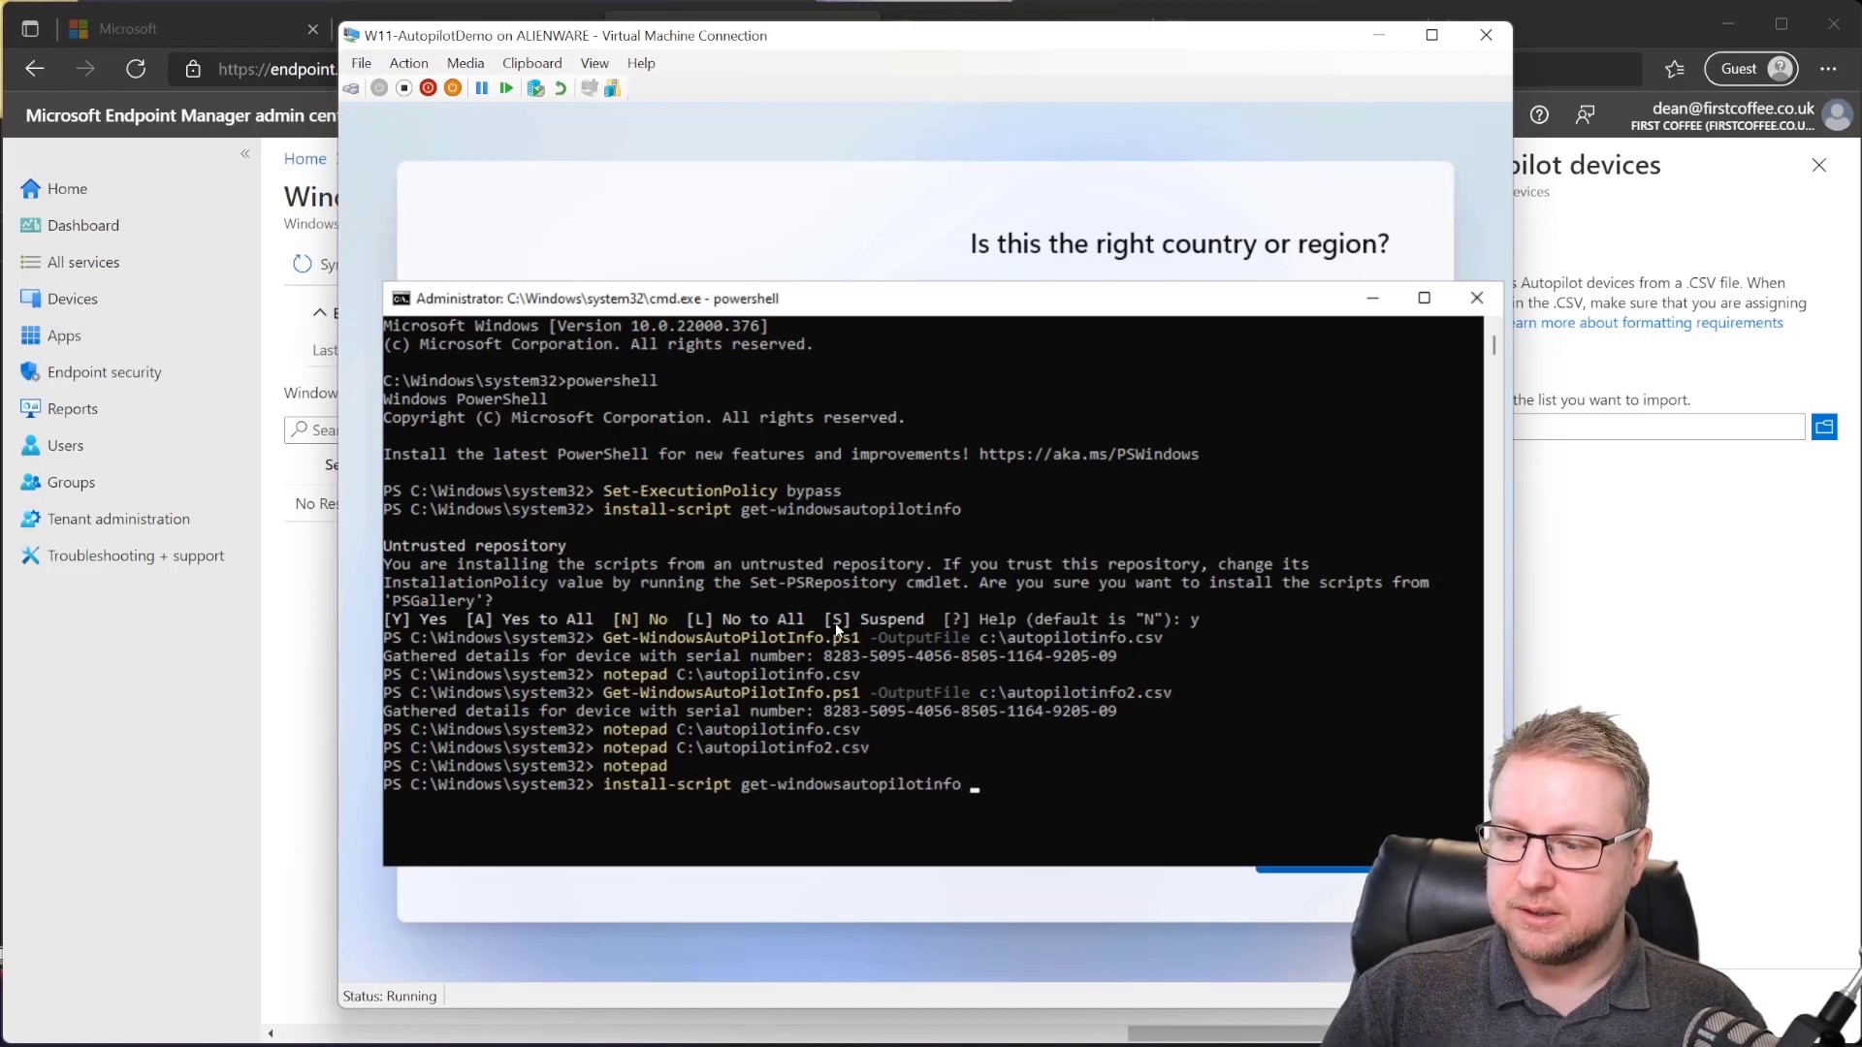
{"action": "key", "text": "Up"}
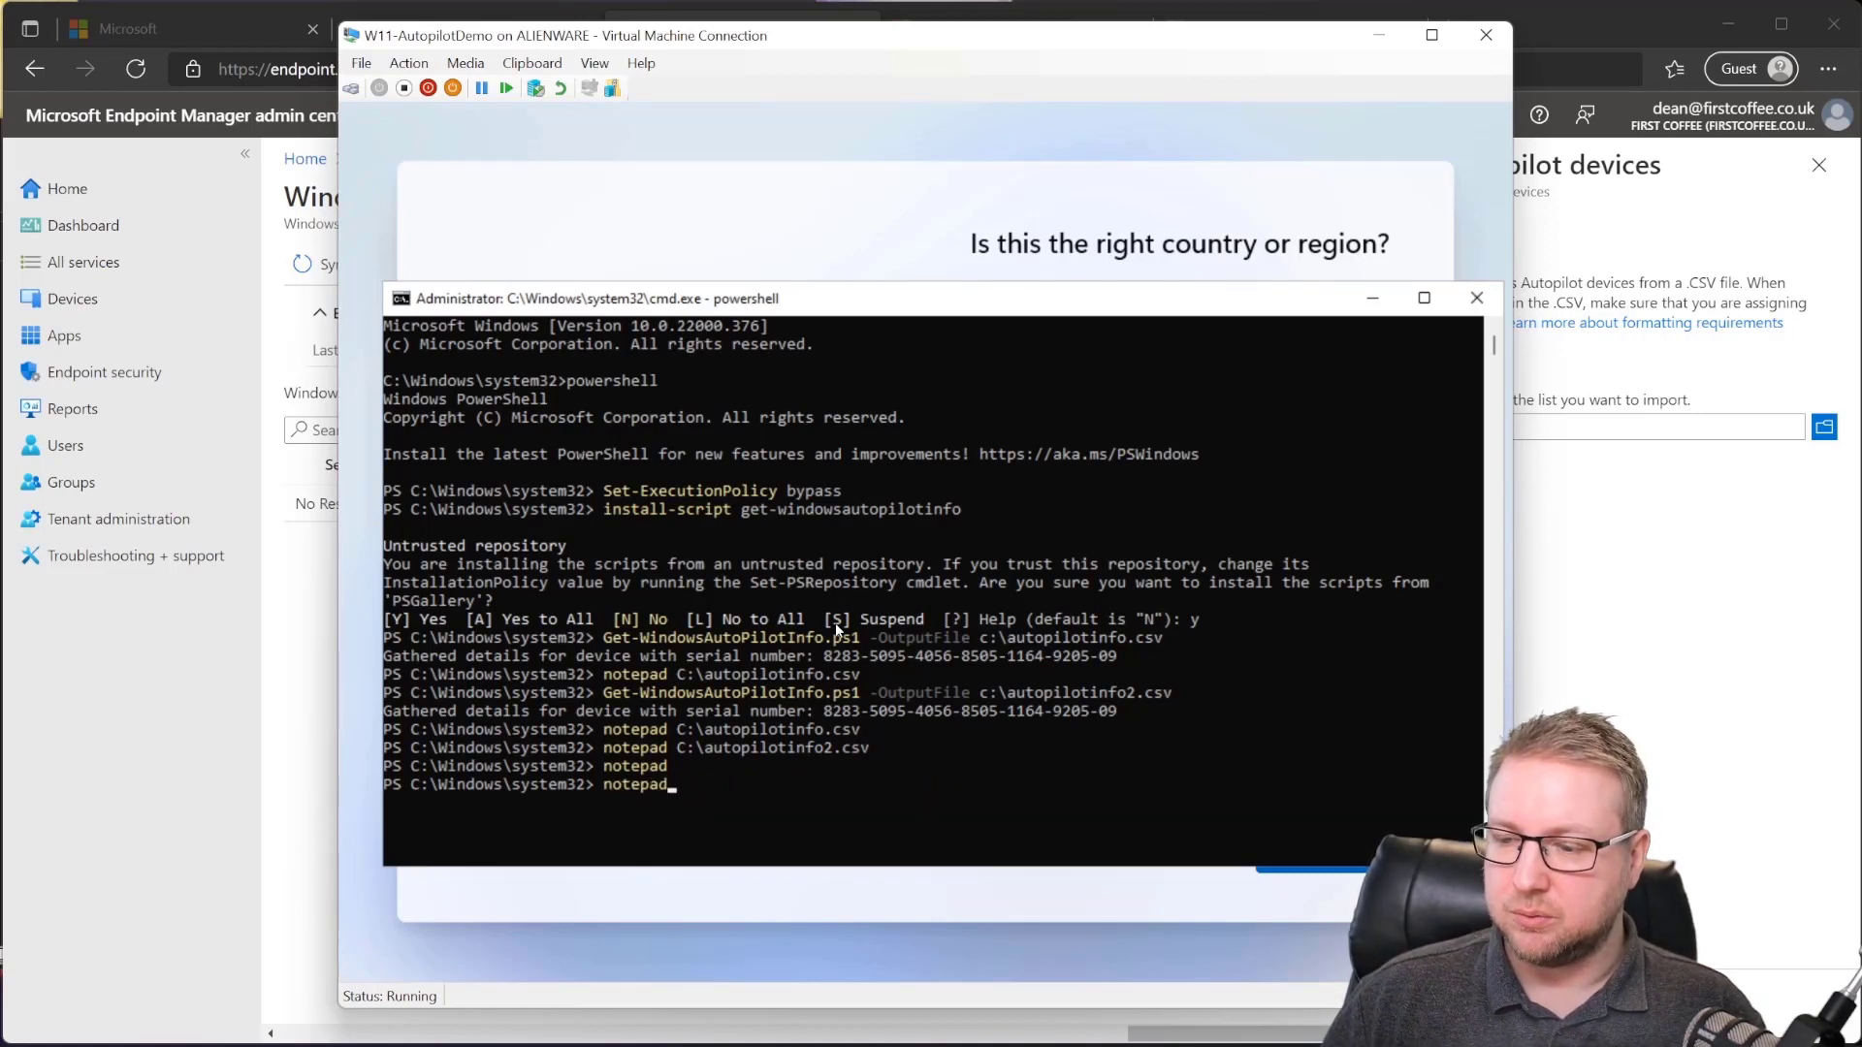
{"action": "key", "text": "ctrl+c"}
{"action": "key", "text": "ctrl+c"}
{"action": "key", "text": "Up"}
{"action": "key", "text": "Up"}
{"action": "key", "text": "Up"}
{"action": "key", "text": "Up"}
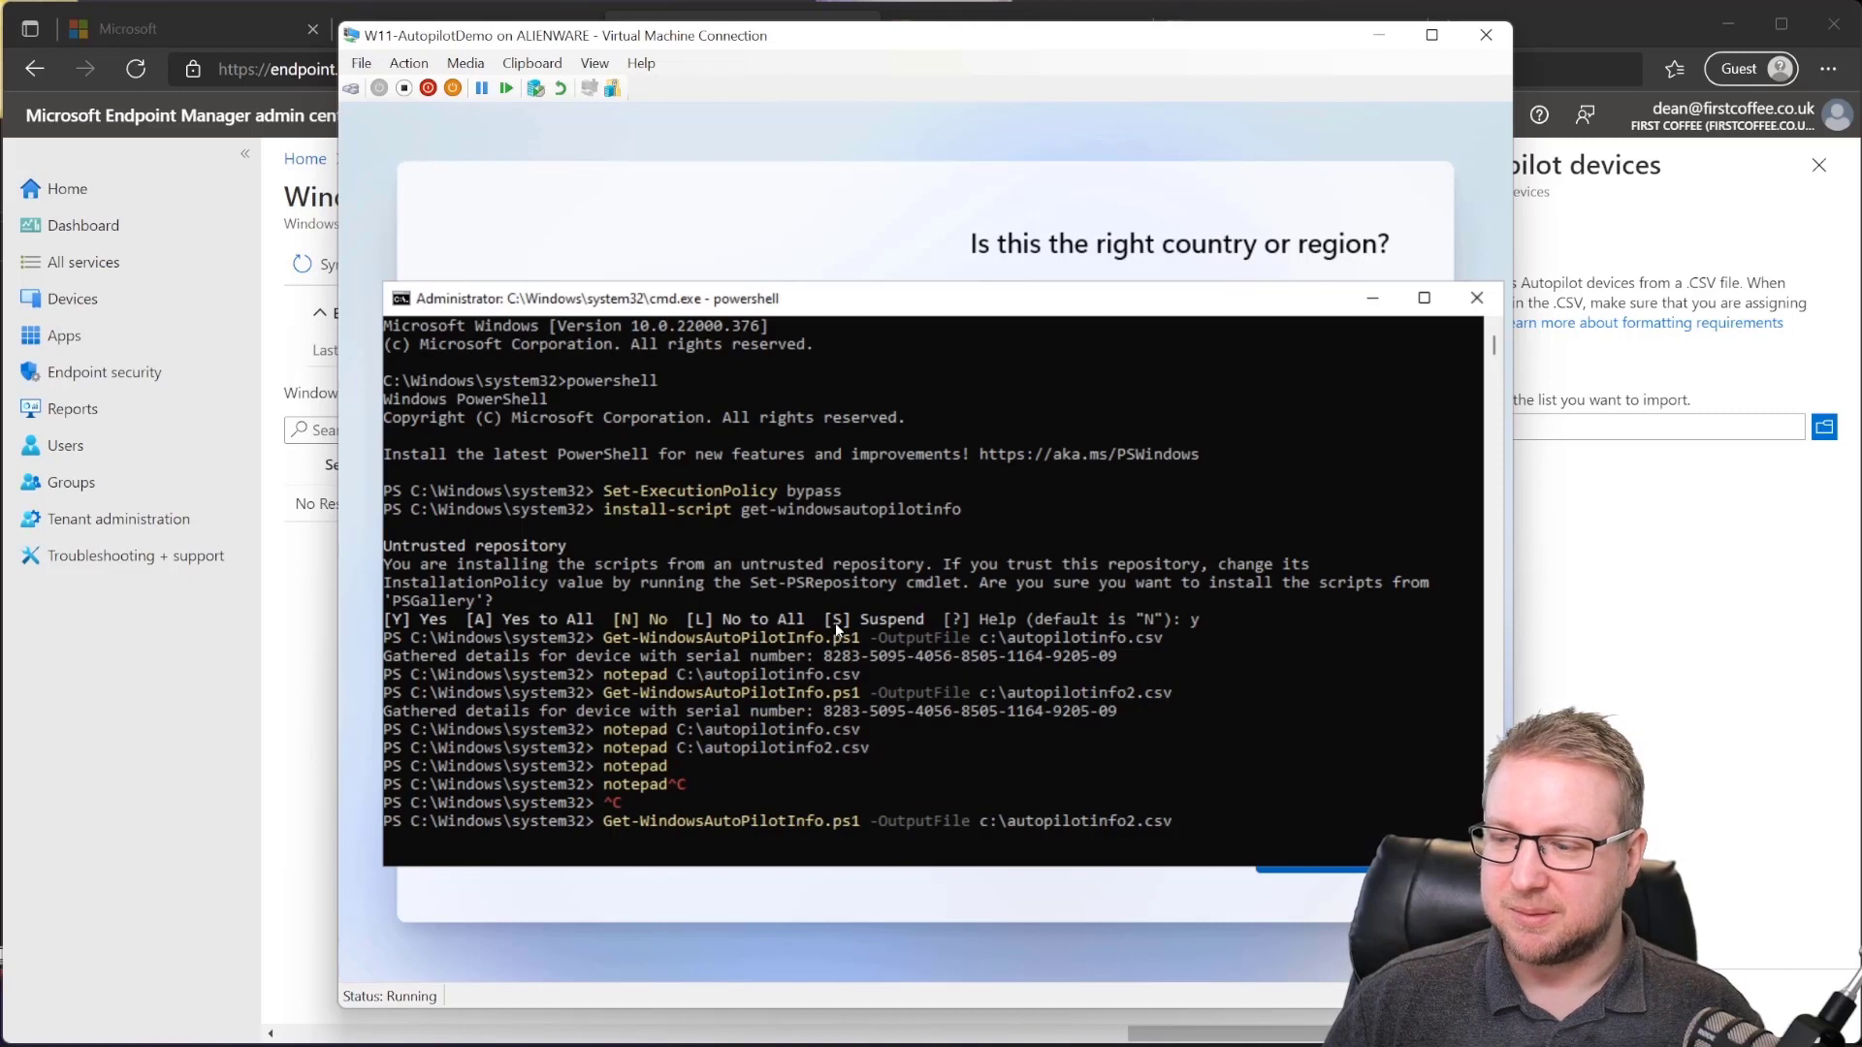
{"action": "key", "text": "BackSpace"}
{"action": "key", "text": "BackSpace"}
{"action": "key", "text": "BackSpace"}
{"action": "key", "text": "BackSpace"}
{"action": "key", "text": "BackSpace"}
{"action": "key", "text": "BackSpace"}
{"action": "key", "text": "BackSpace"}
{"action": "key", "text": "BackSpace"}
{"action": "key", "text": "BackSpace"}
{"action": "key", "text": "BackSpace"}
{"action": "key", "text": "BackSpace"}
{"action": "key", "text": "BackSpace"}
{"action": "key", "text": "BackSpace"}
{"action": "key", "text": "BackSpace"}
{"action": "key", "text": "BackSpace"}
{"action": "key", "text": "BackSpace"}
{"action": "key", "text": "BackSpace"}
{"action": "key", "text": "BackSpace"}
{"action": "key", "text": "BackSpace"}
{"action": "key", "text": "BackSpace"}
{"action": "key", "text": "BackSpace"}
{"action": "key", "text": "BackSpace"}
{"action": "key", "text": "BackSpace"}
{"action": "key", "text": "BackSpace"}
{"action": "key", "text": "BackSpace"}
{"action": "key", "text": "BackSpace"}
{"action": "key", "text": "BackSpace"}
{"action": "key", "text": "BackSpace"}
{"action": "key", "text": "BackSpace"}
{"action": "key", "text": "BackSpace"}
{"action": "key", "text": "BackSpace"}
{"action": "key", "text": "BackSpace"}
{"action": "key", "text": "BackSpace"}
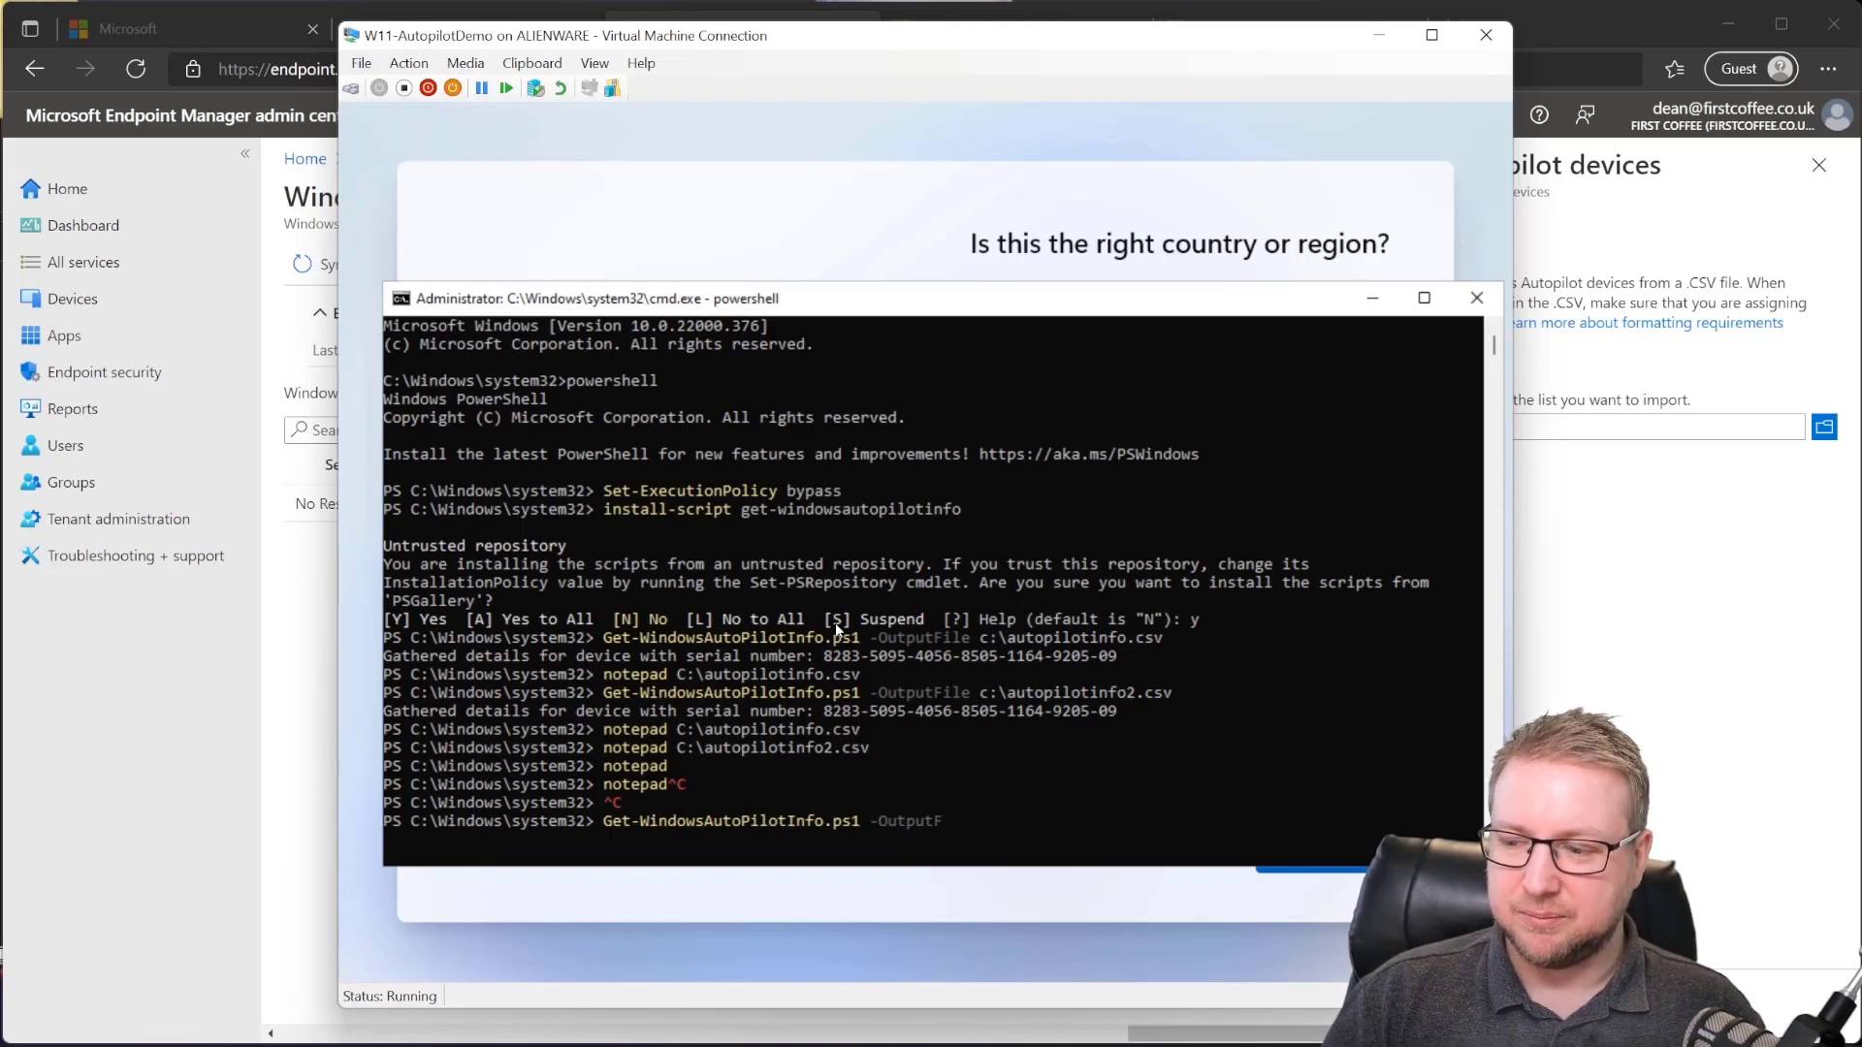
{"action": "type", "text": "-online"}
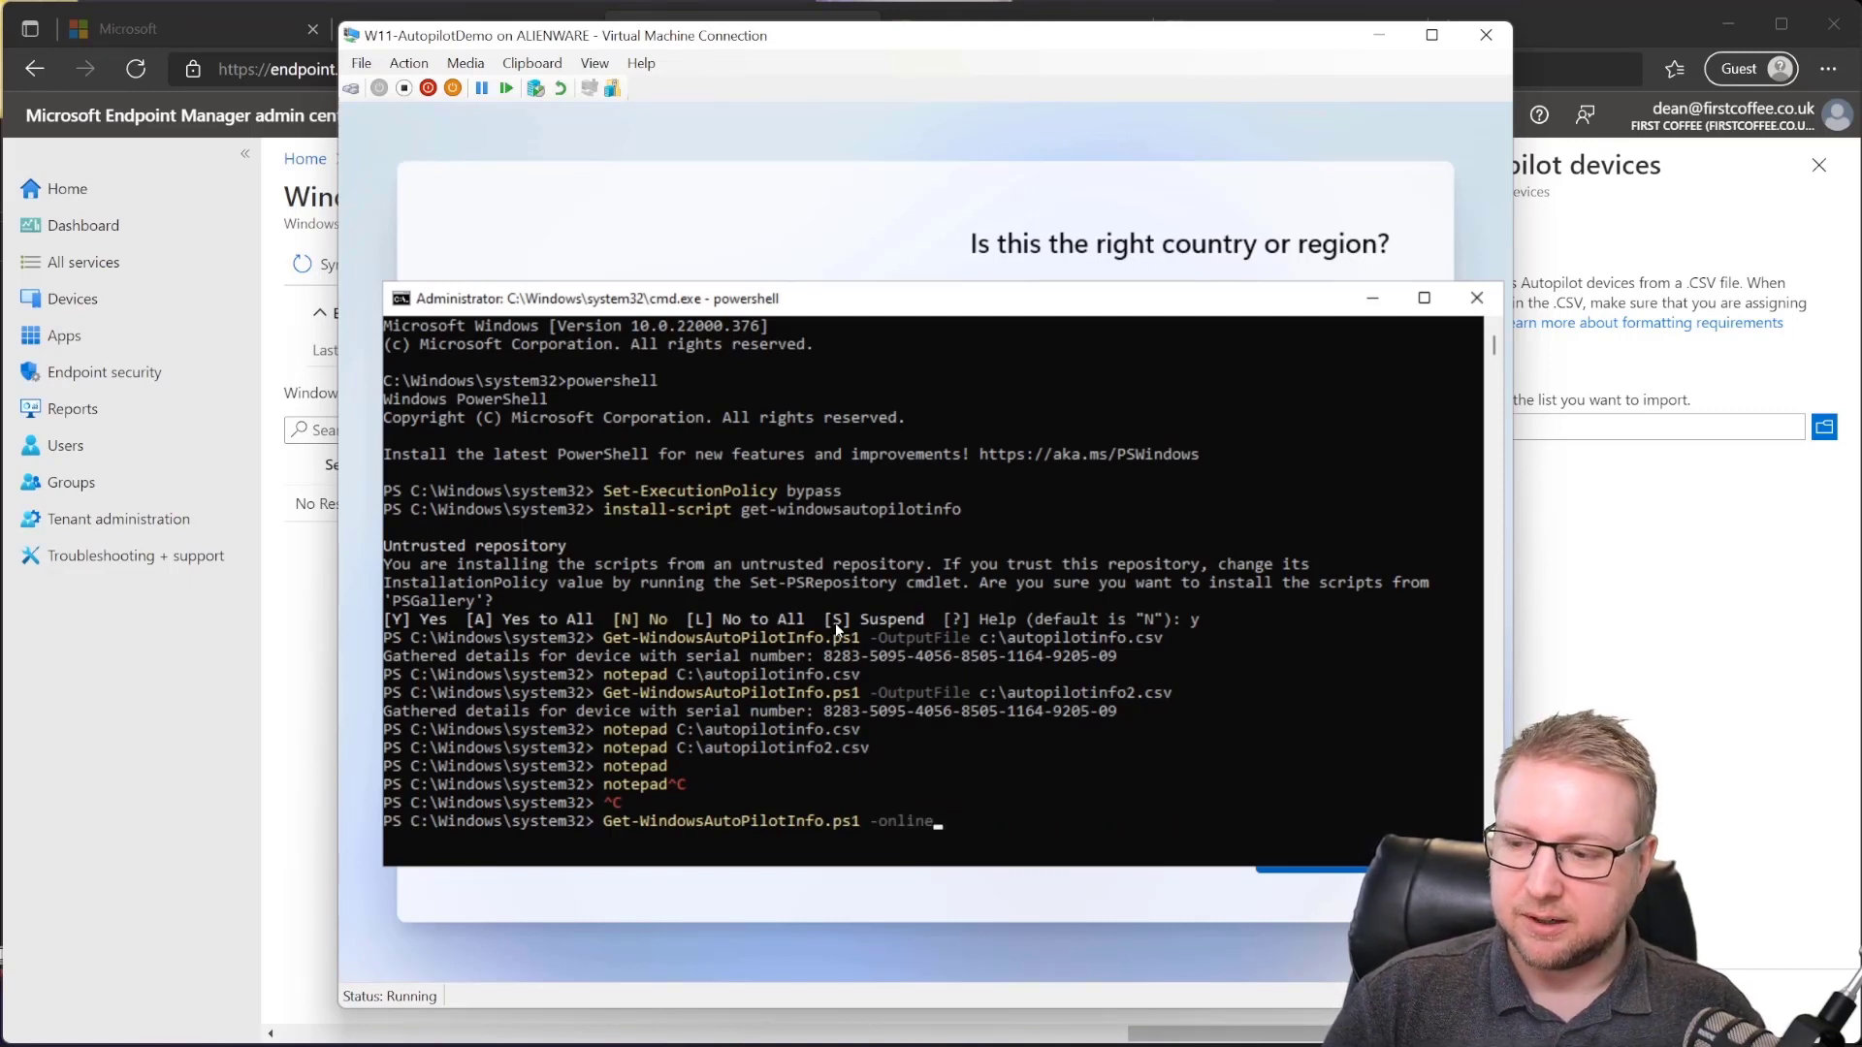
{"action": "key", "text": "Return"}
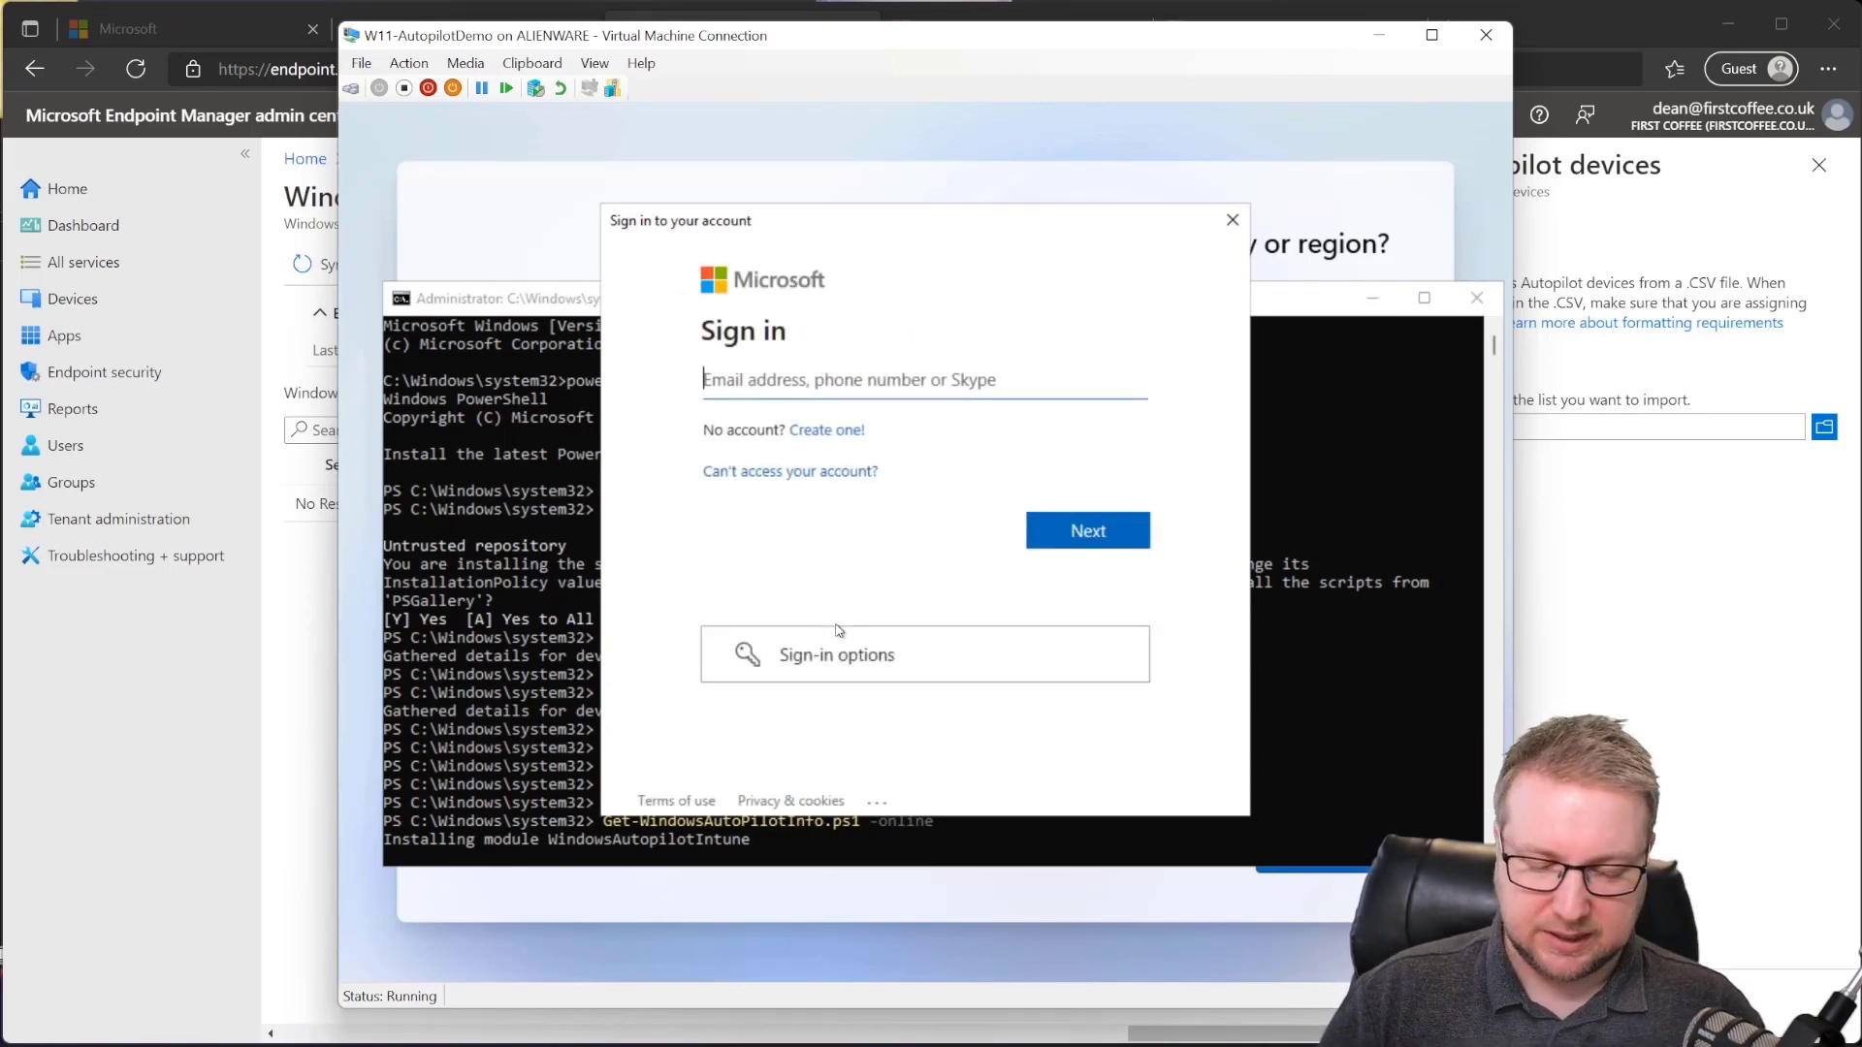
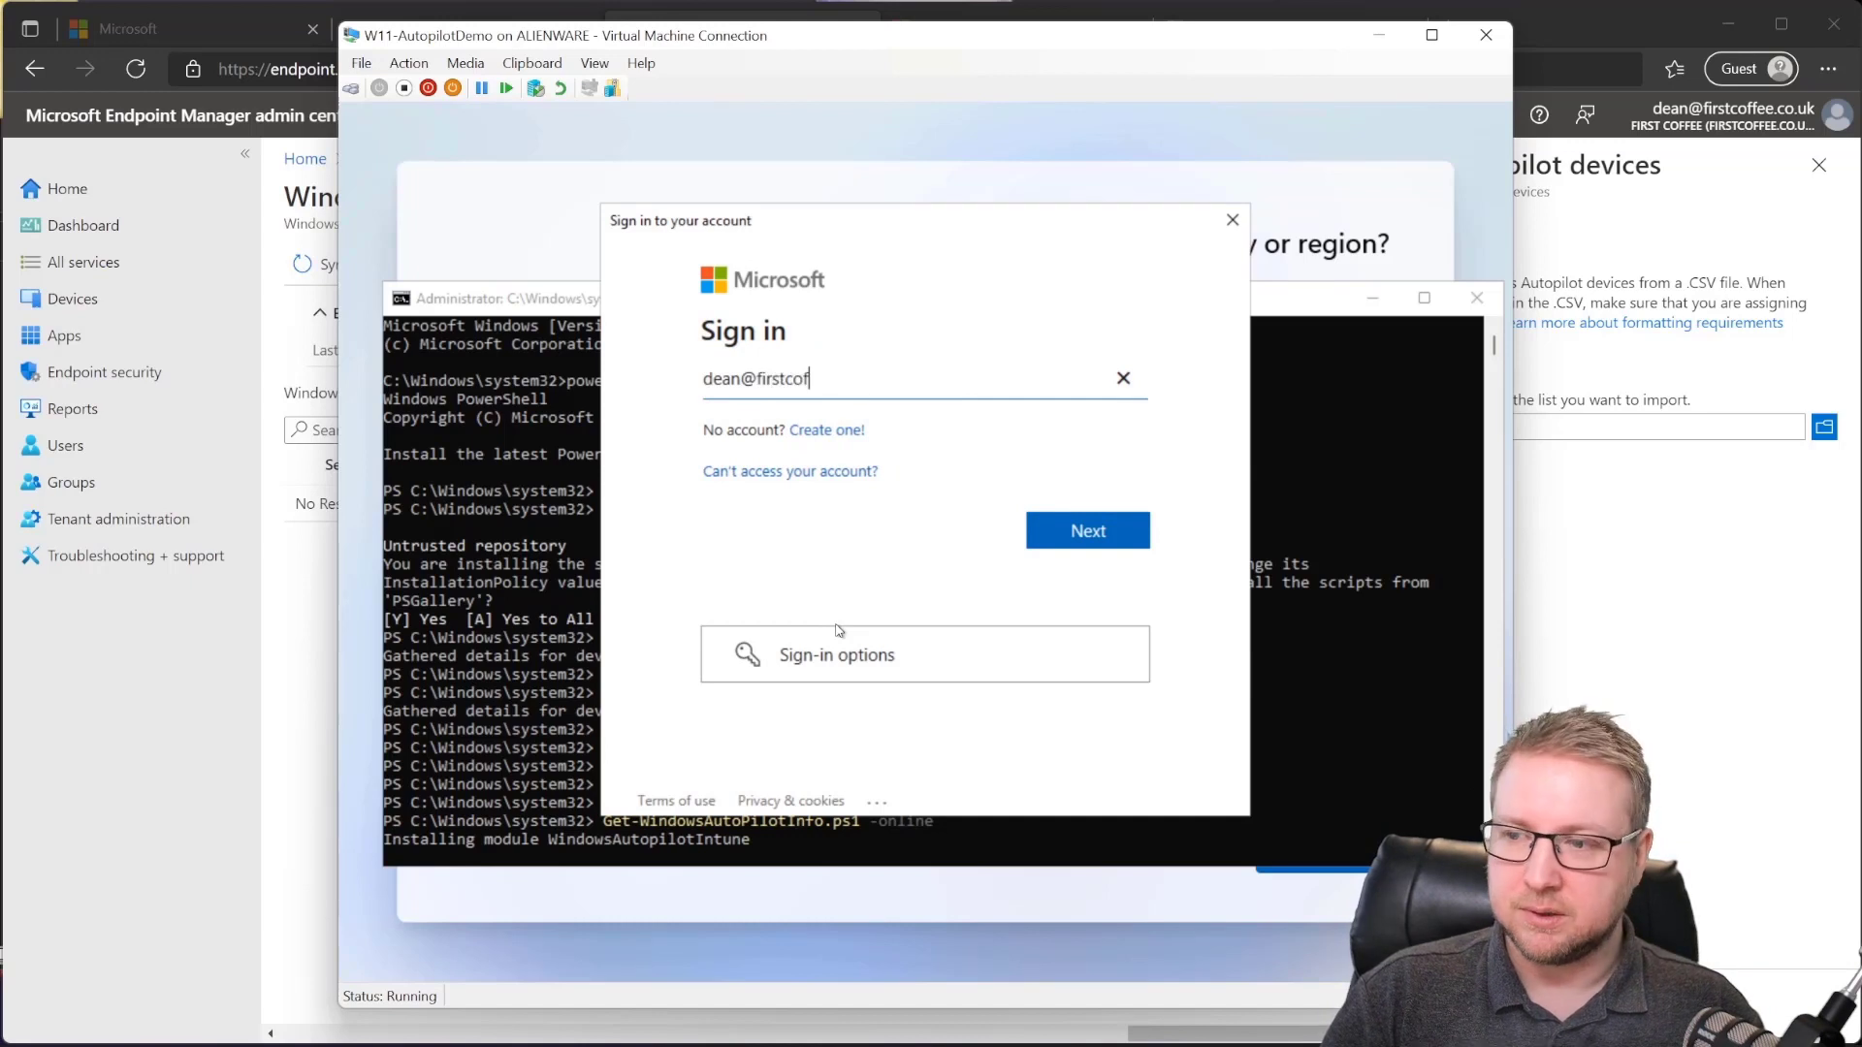
Step: Sign in with the tenant admin's e-mail and password, skipping the extra security setup
{"action": "key", "text": "Return"}
{"action": "type", "text": "••••••••••"}
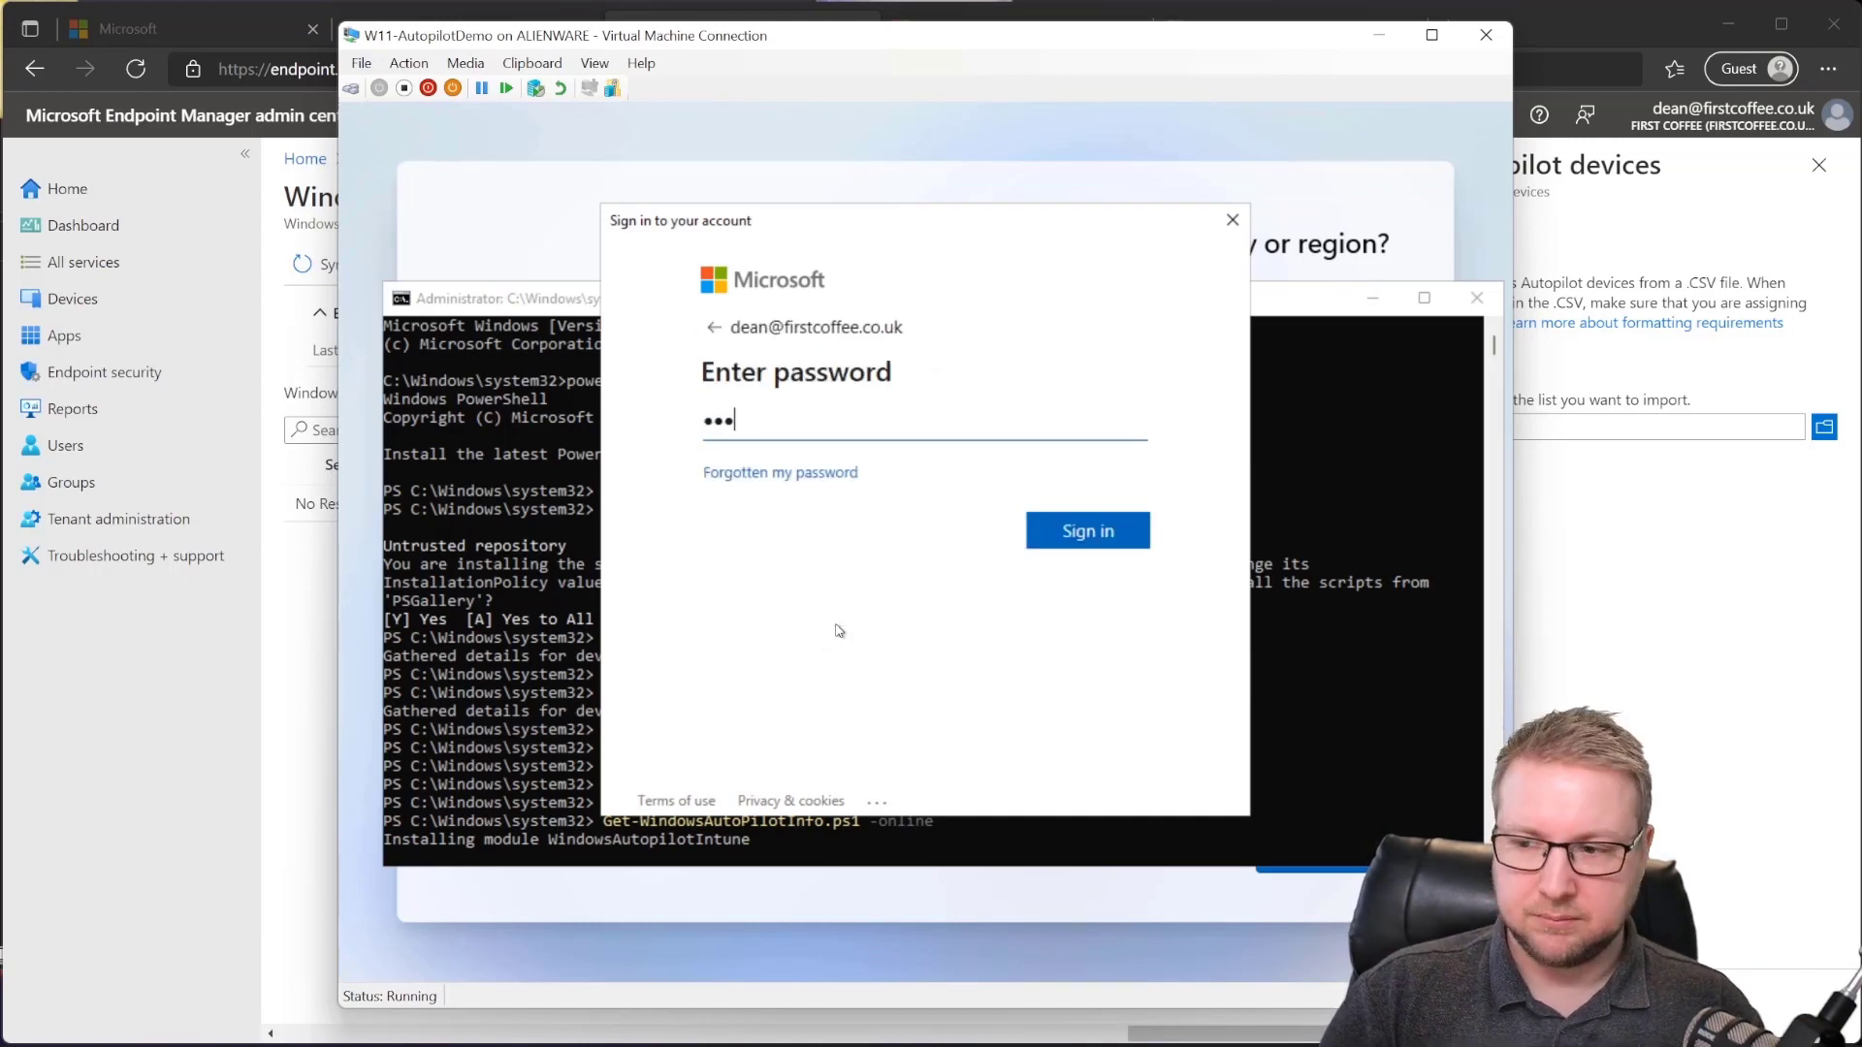
{"action": "key", "text": "Return"}
{"action": "type", "text": "••••••••••"}
{"action": "key", "text": "Return"}
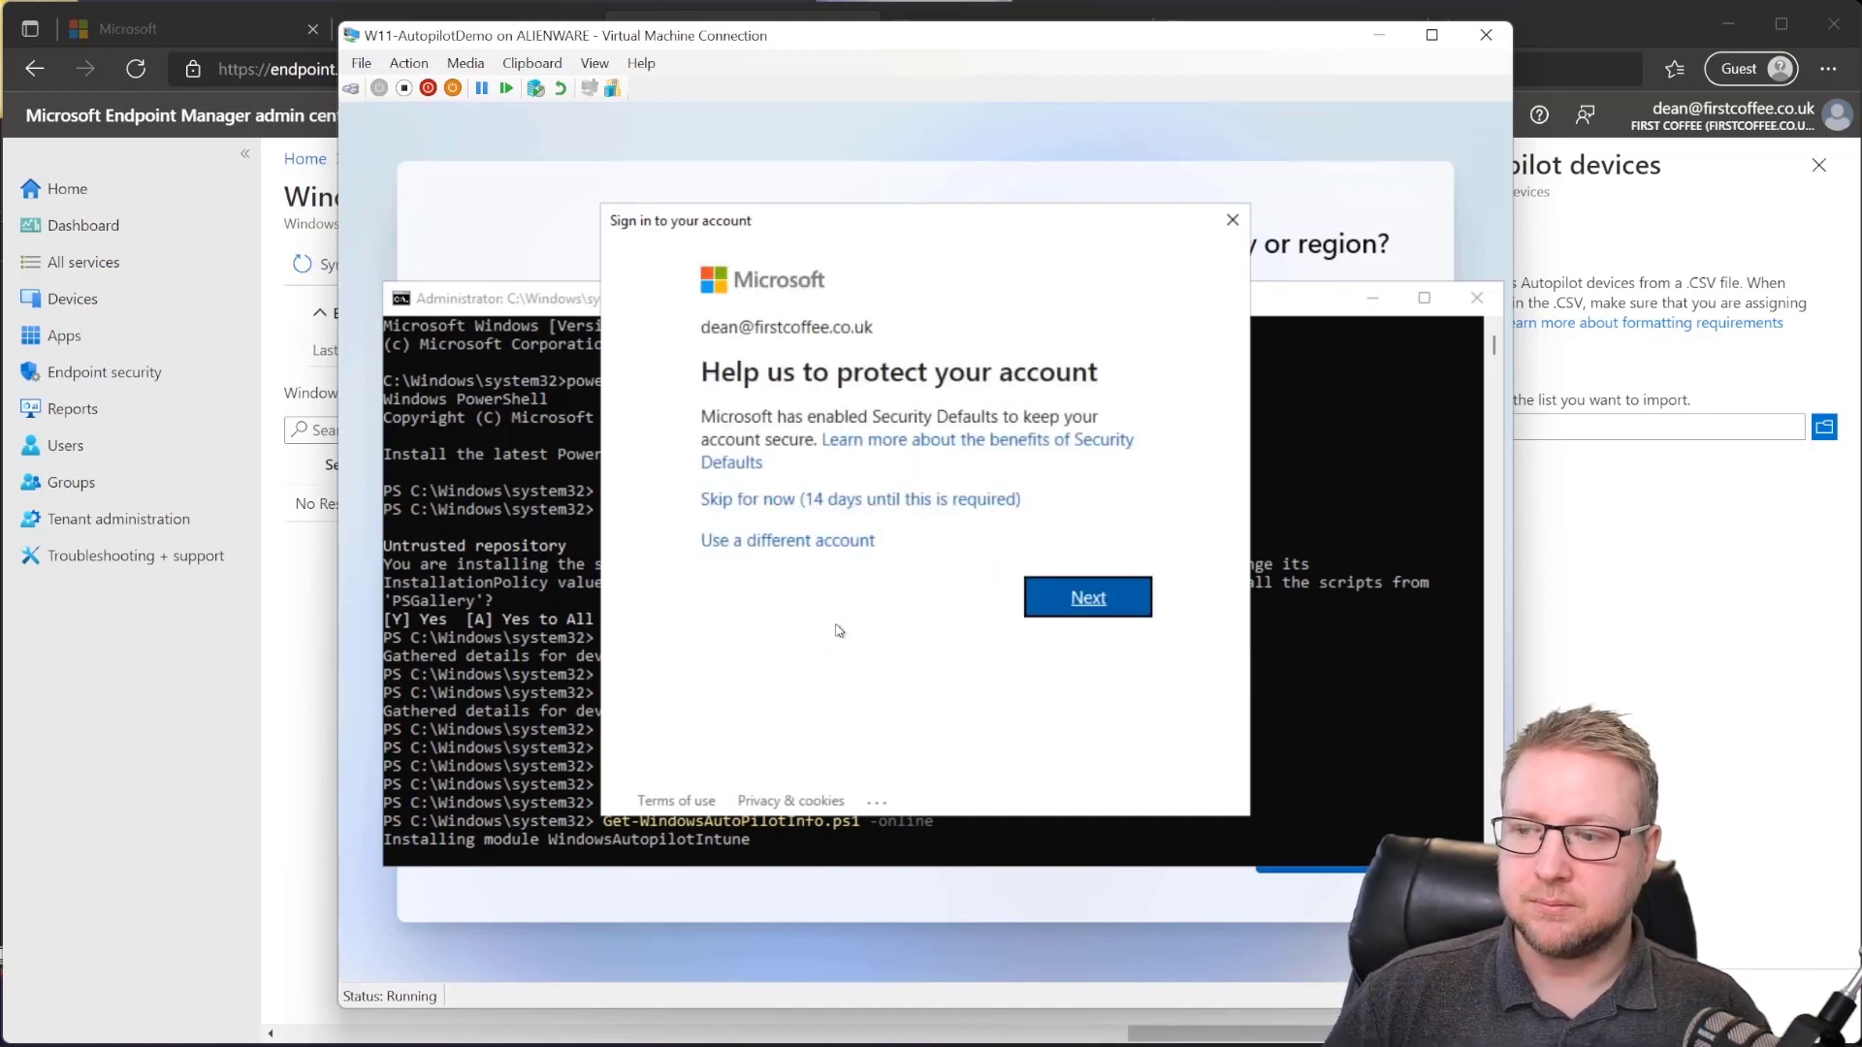
{"action": "left_click", "coordinate": [902, 505]}
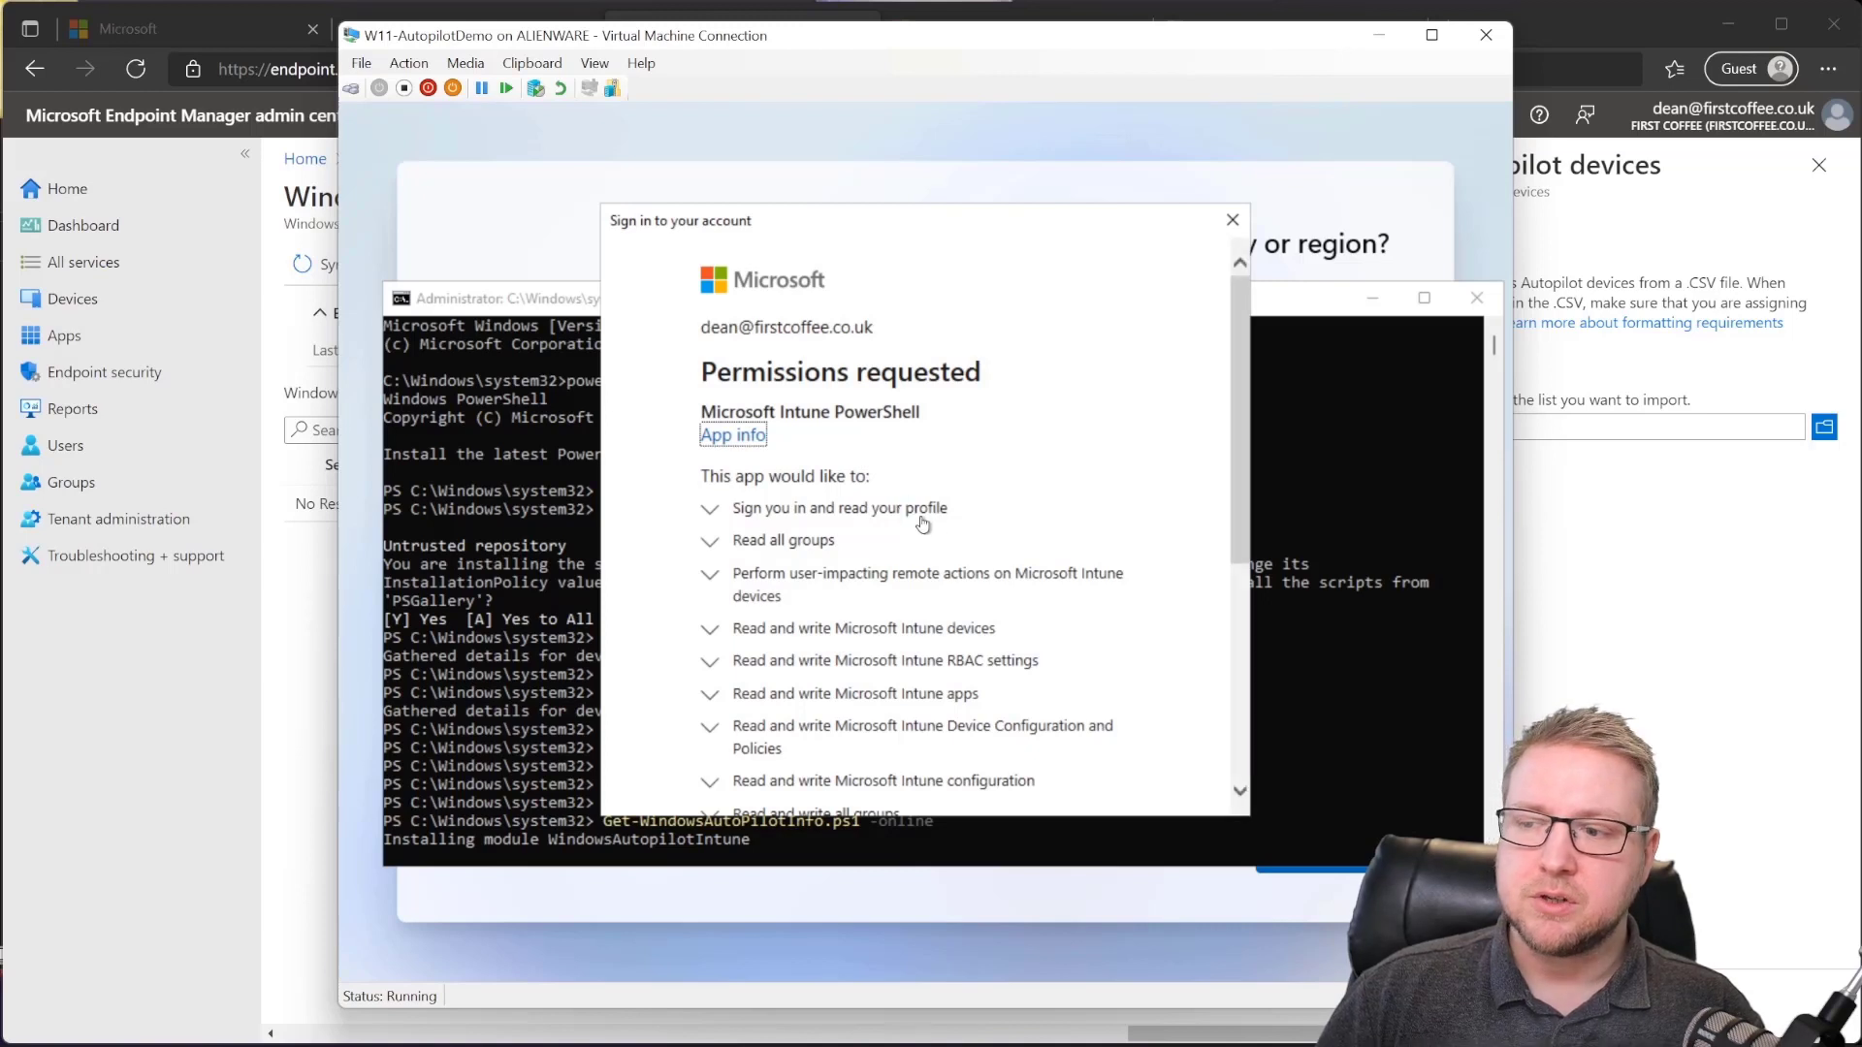
Step: Tick Consent on behalf of your organisation and accept the Microsoft Intune PowerShell permissions
{"action": "scroll", "coordinate": [934, 521], "scroll_direction": "down", "scroll_amount": 1}
{"action": "scroll", "coordinate": [922, 495], "scroll_direction": "up", "scroll_amount": 1}
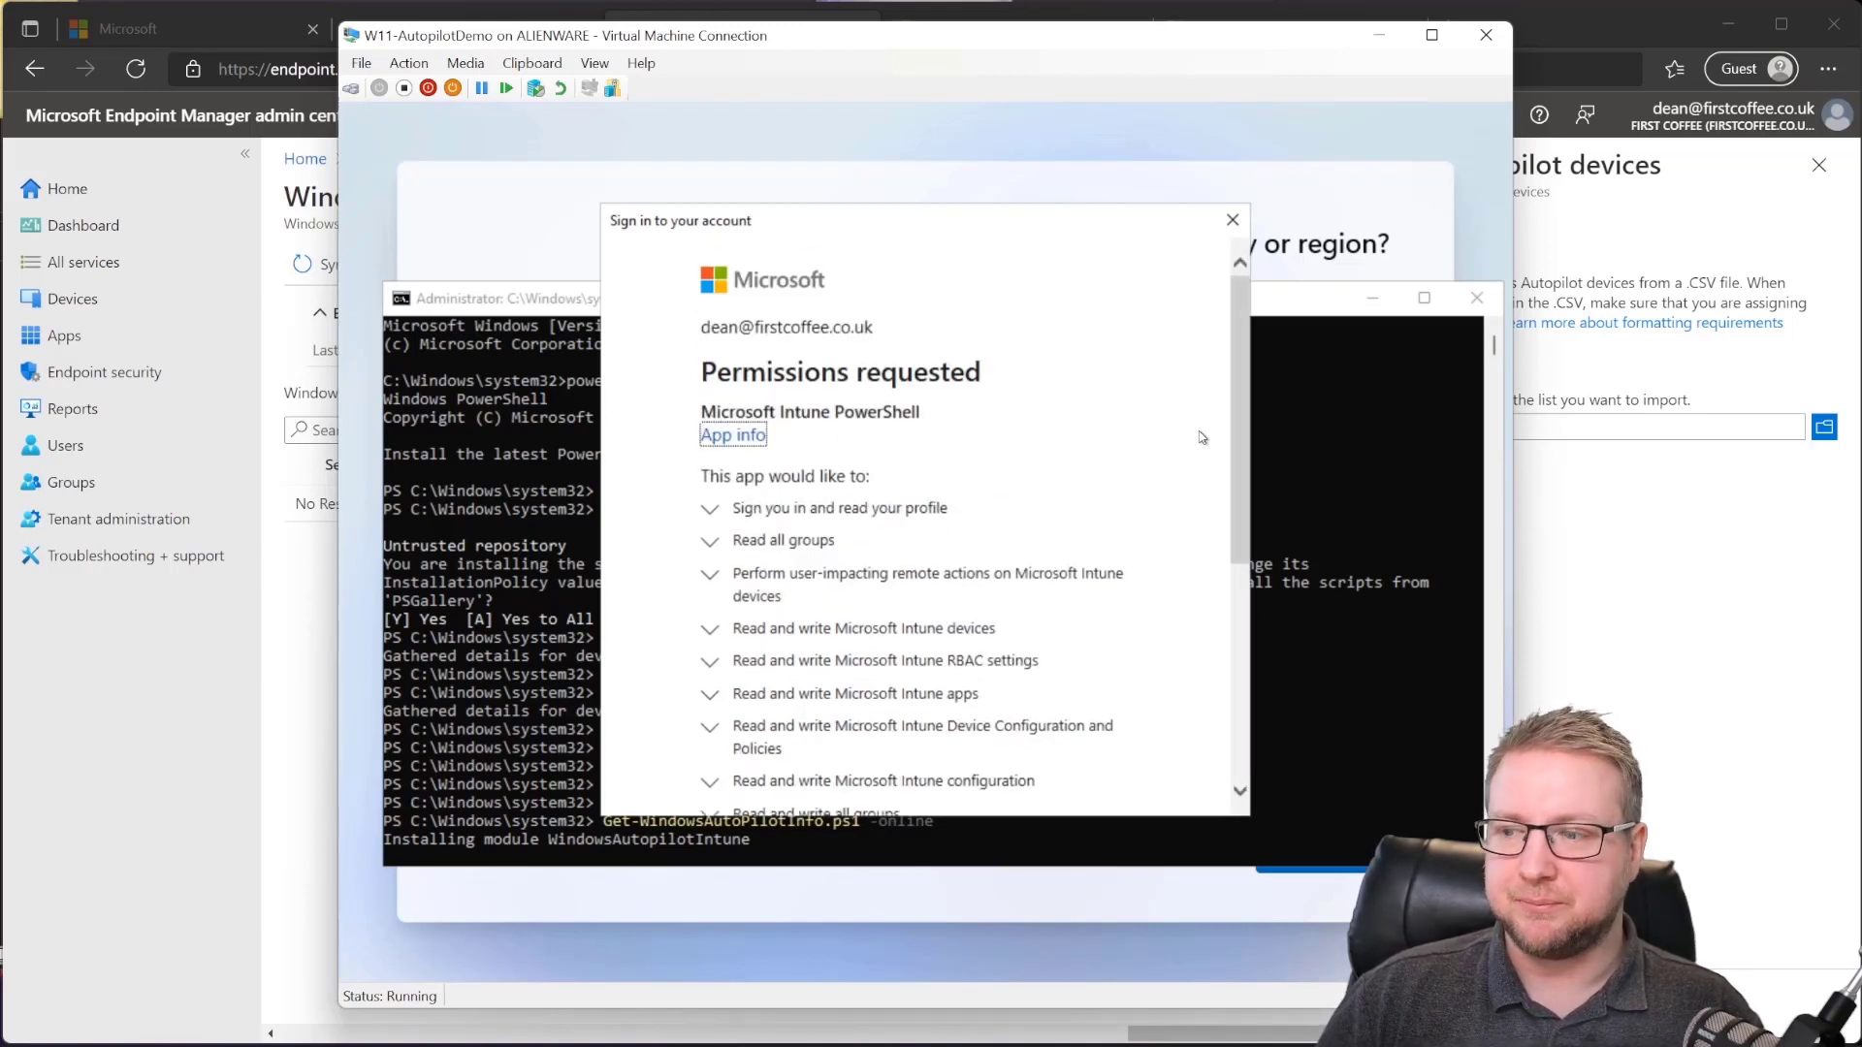
{"action": "left_click_drag", "start_coordinate": [1238, 414], "coordinate": [1232, 509]}
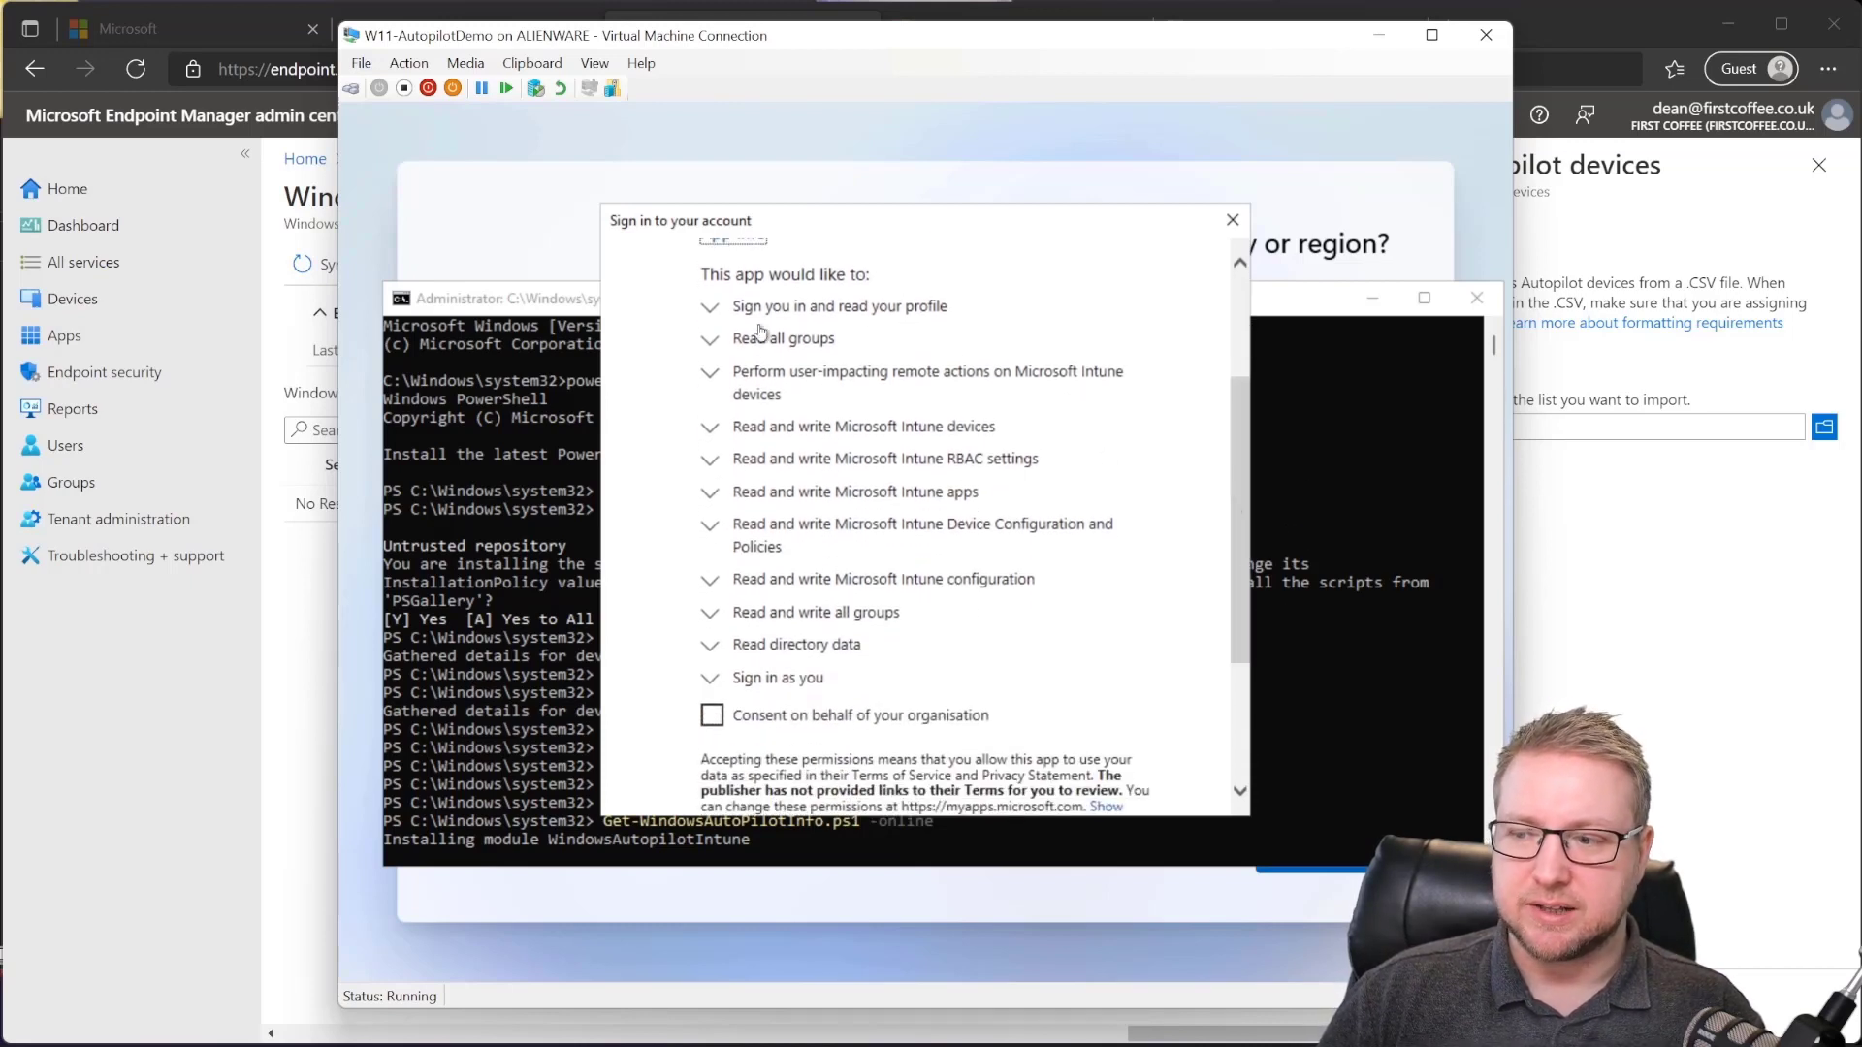
{"action": "scroll", "coordinate": [947, 621], "scroll_direction": "down", "scroll_amount": 1}
{"action": "scroll", "coordinate": [750, 702], "scroll_direction": "down", "scroll_amount": 1}
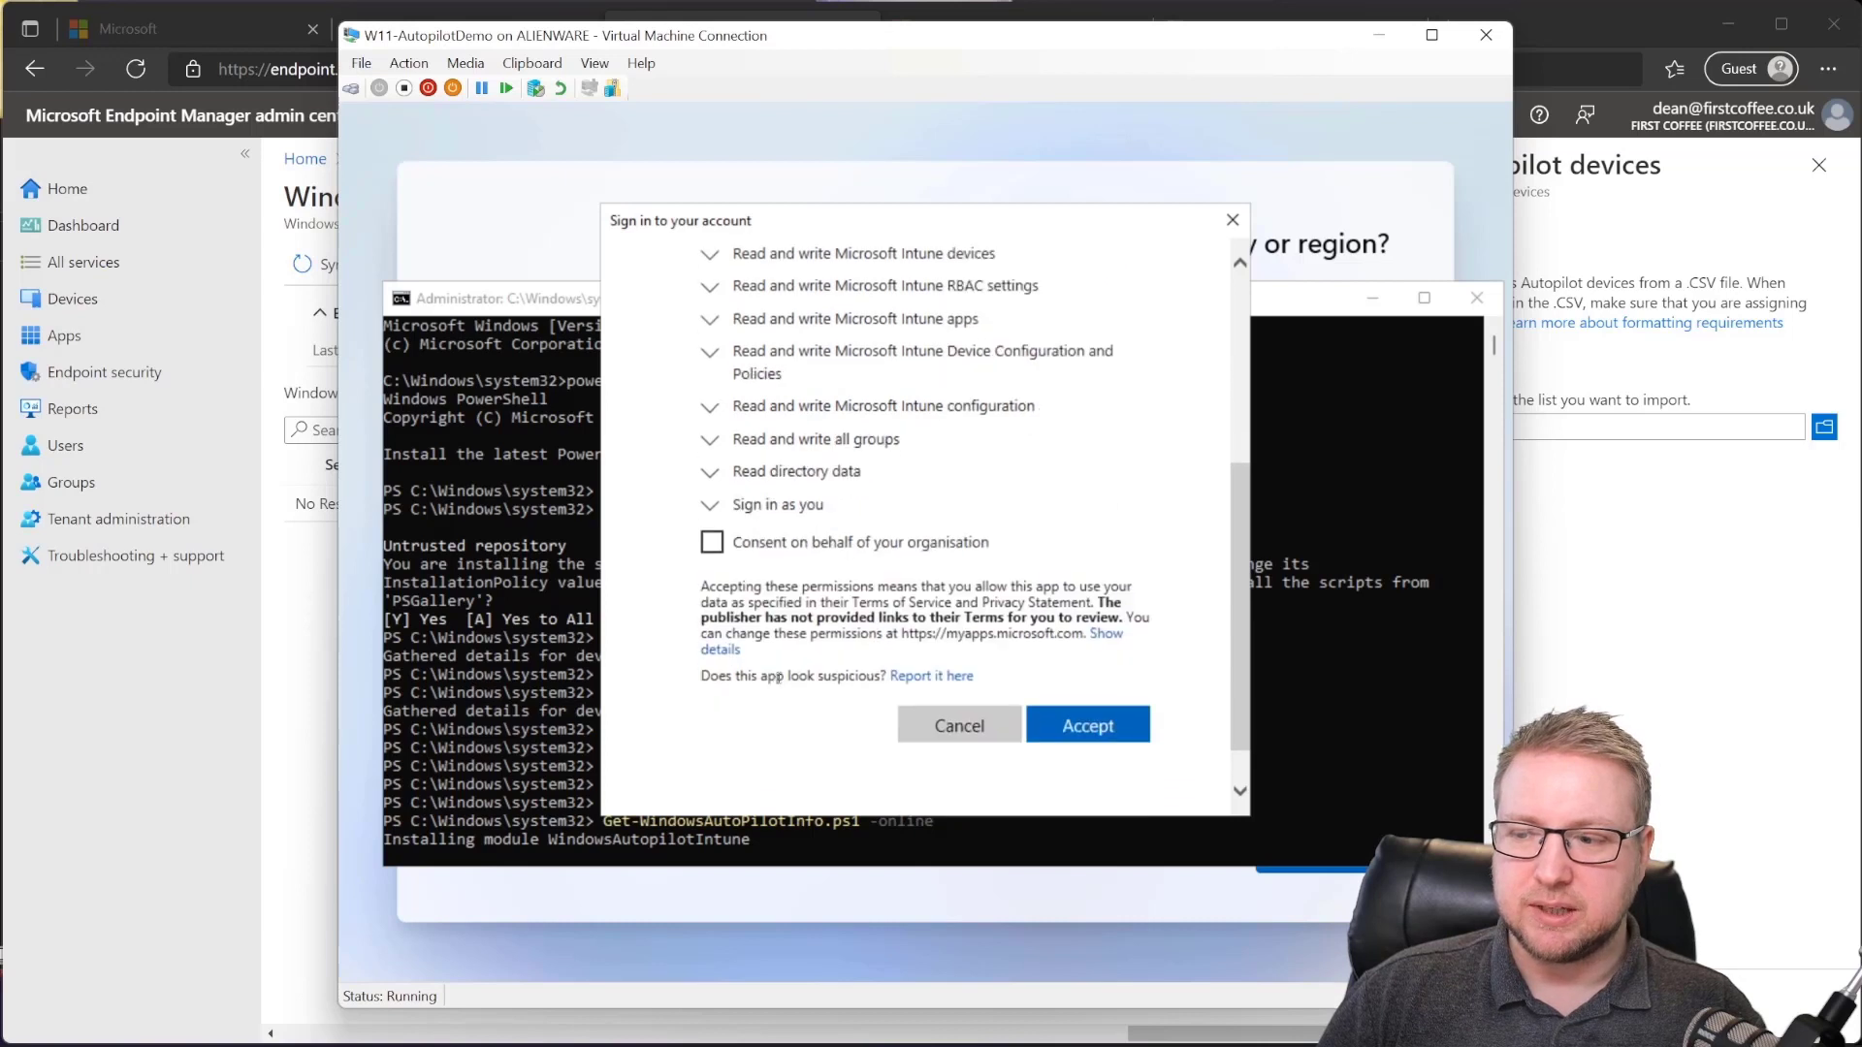
{"action": "left_click", "coordinate": [833, 549]}
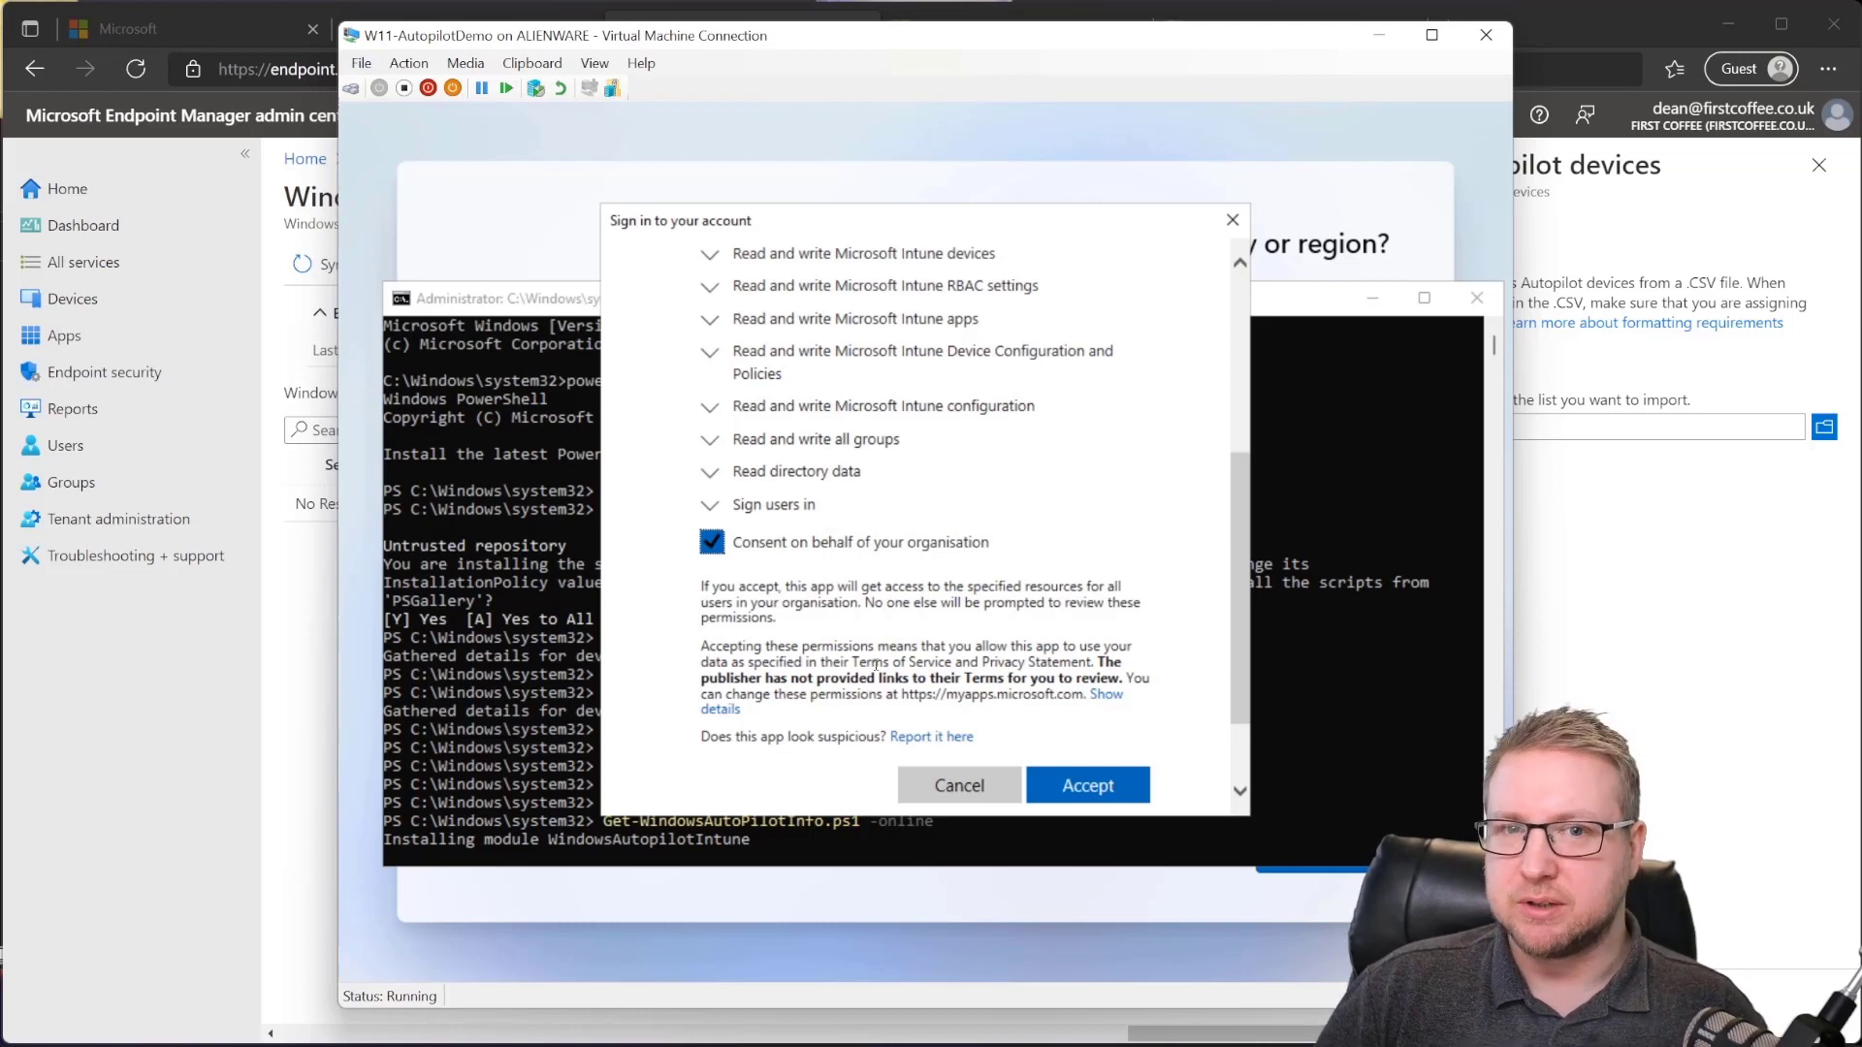
{"action": "scroll", "coordinate": [791, 511], "scroll_direction": "up", "scroll_amount": 1}
{"action": "scroll", "coordinate": [990, 663], "scroll_direction": "down", "scroll_amount": 1}
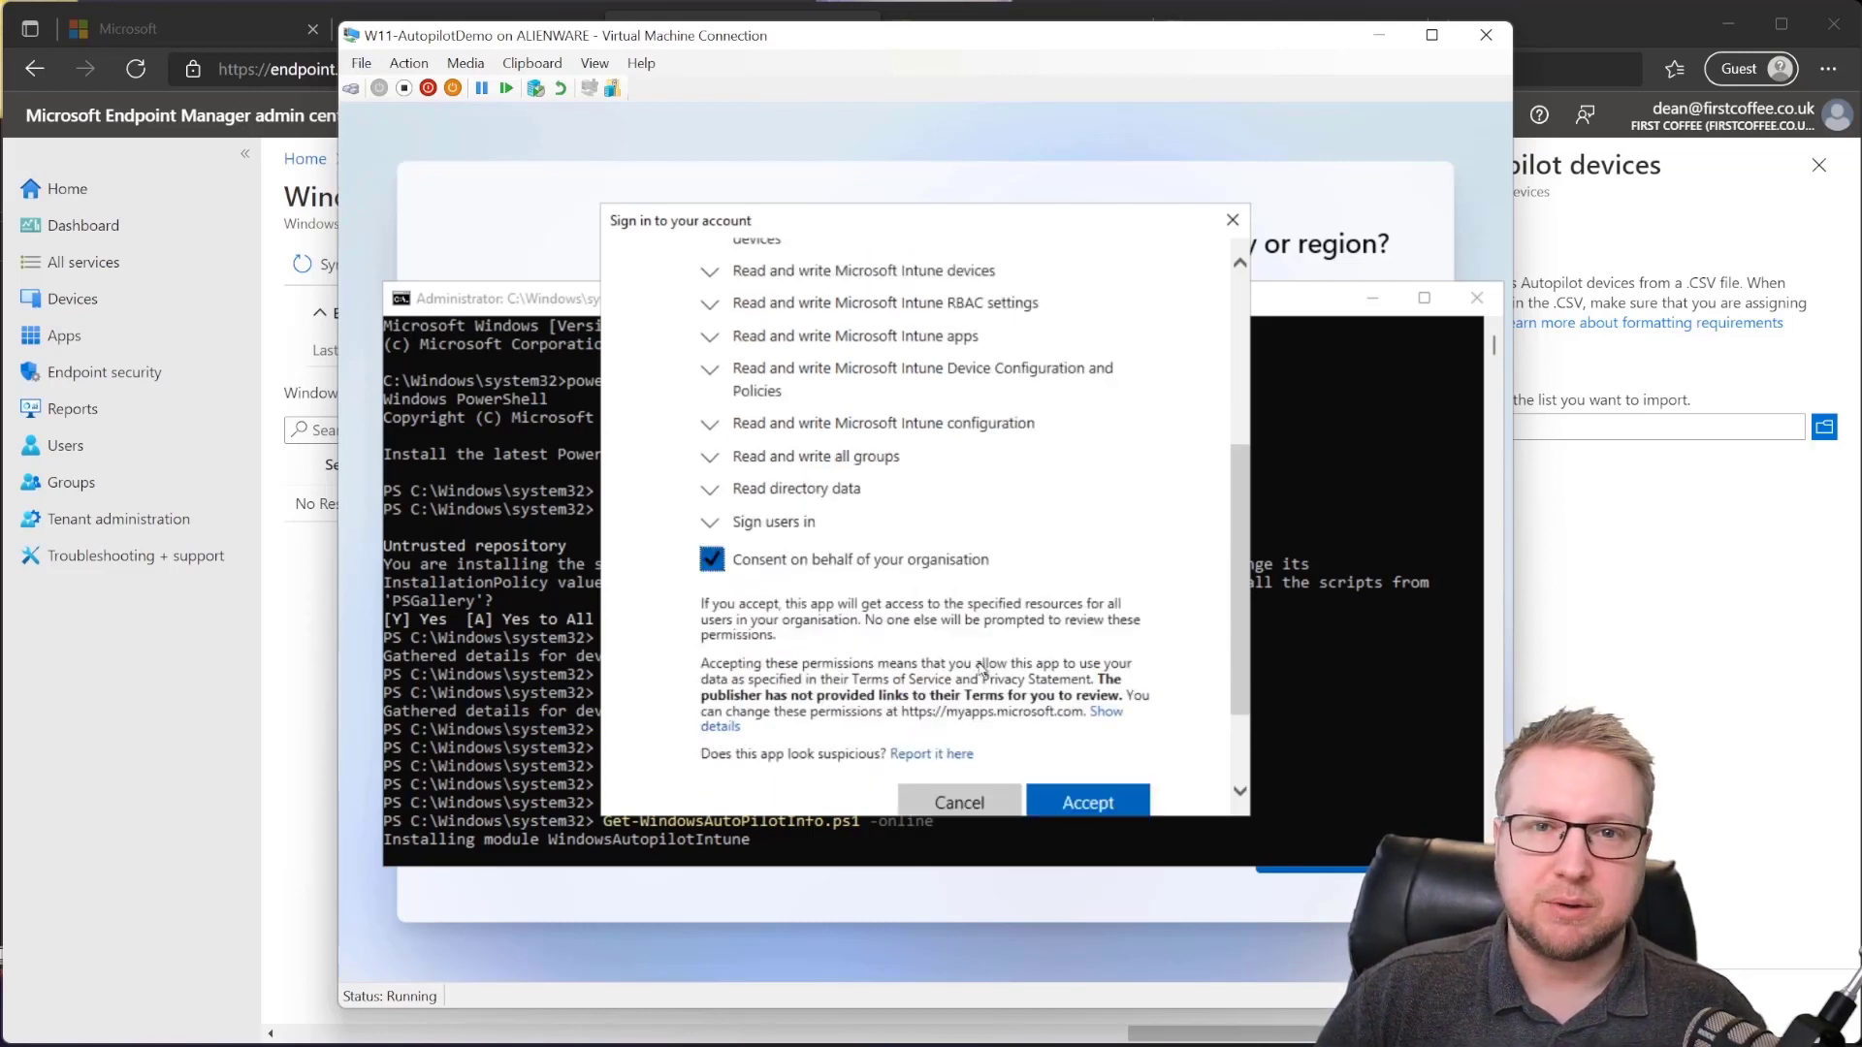
{"action": "scroll", "coordinate": [982, 669], "scroll_direction": "down", "scroll_amount": 2}
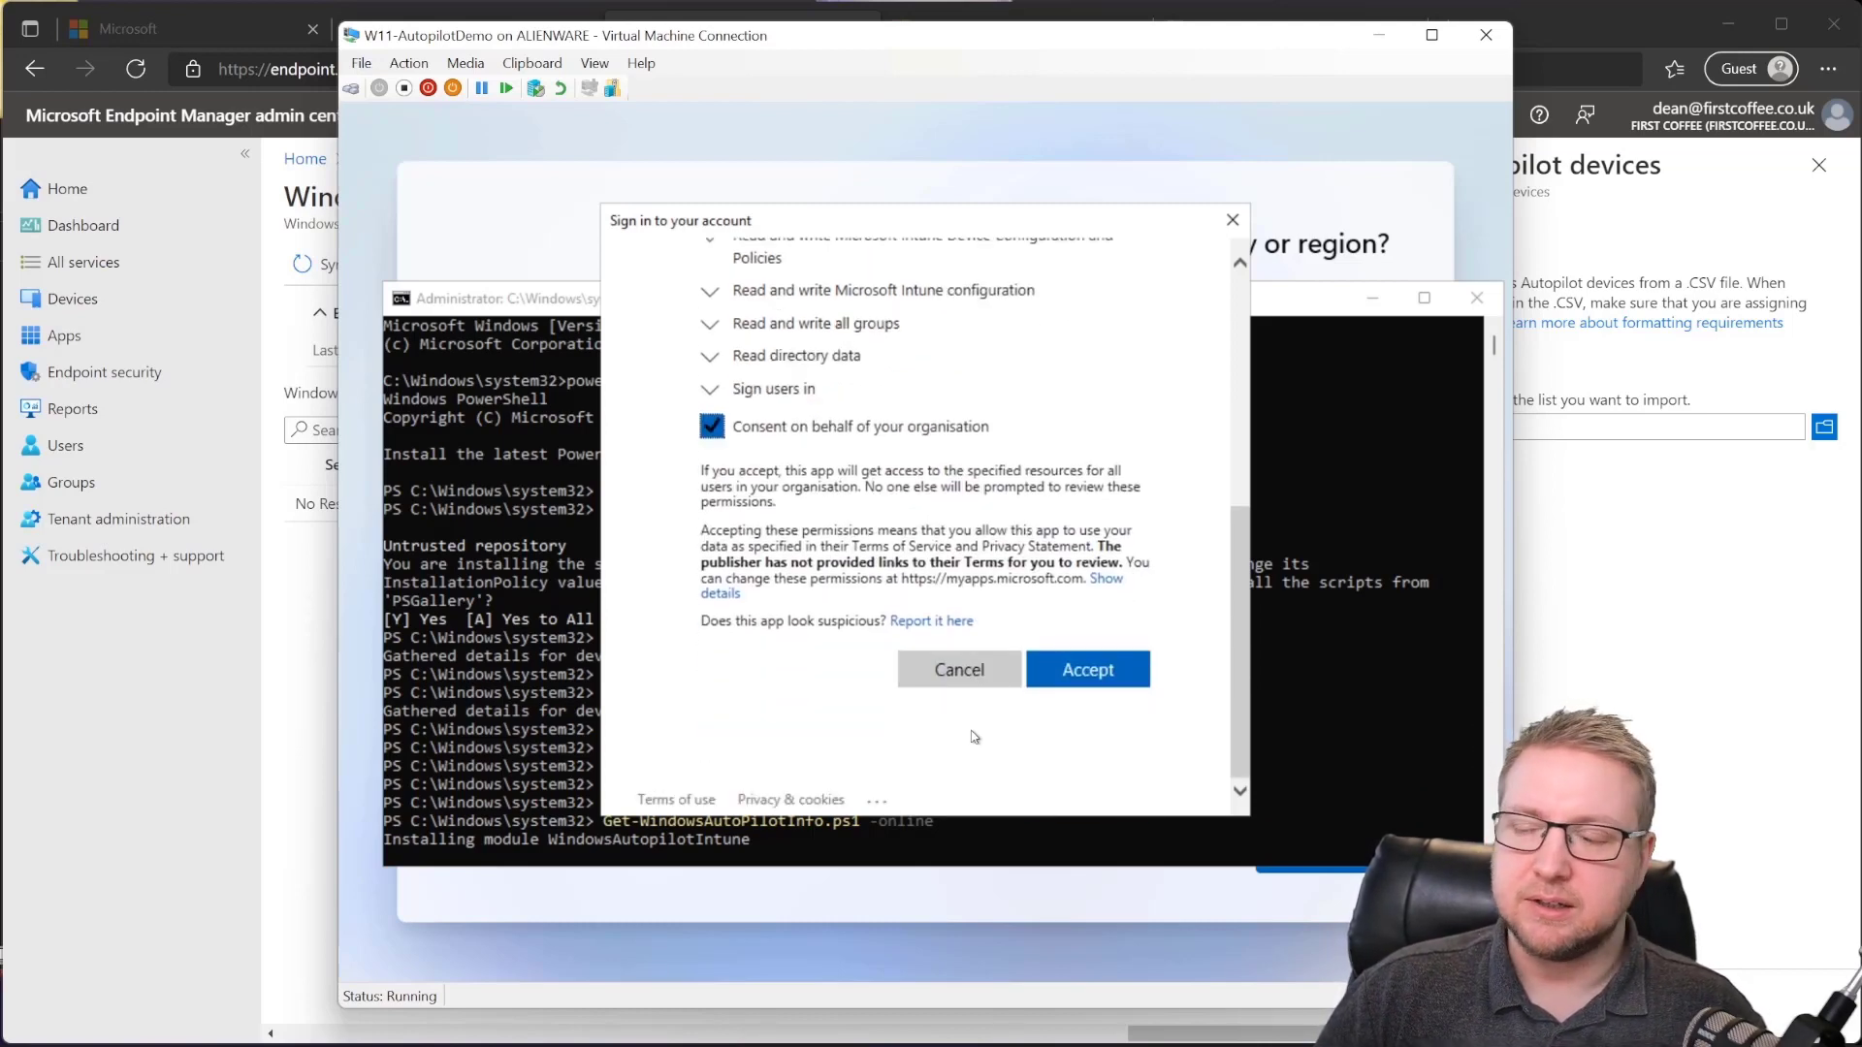
{"action": "left_click", "coordinate": [1109, 665]}
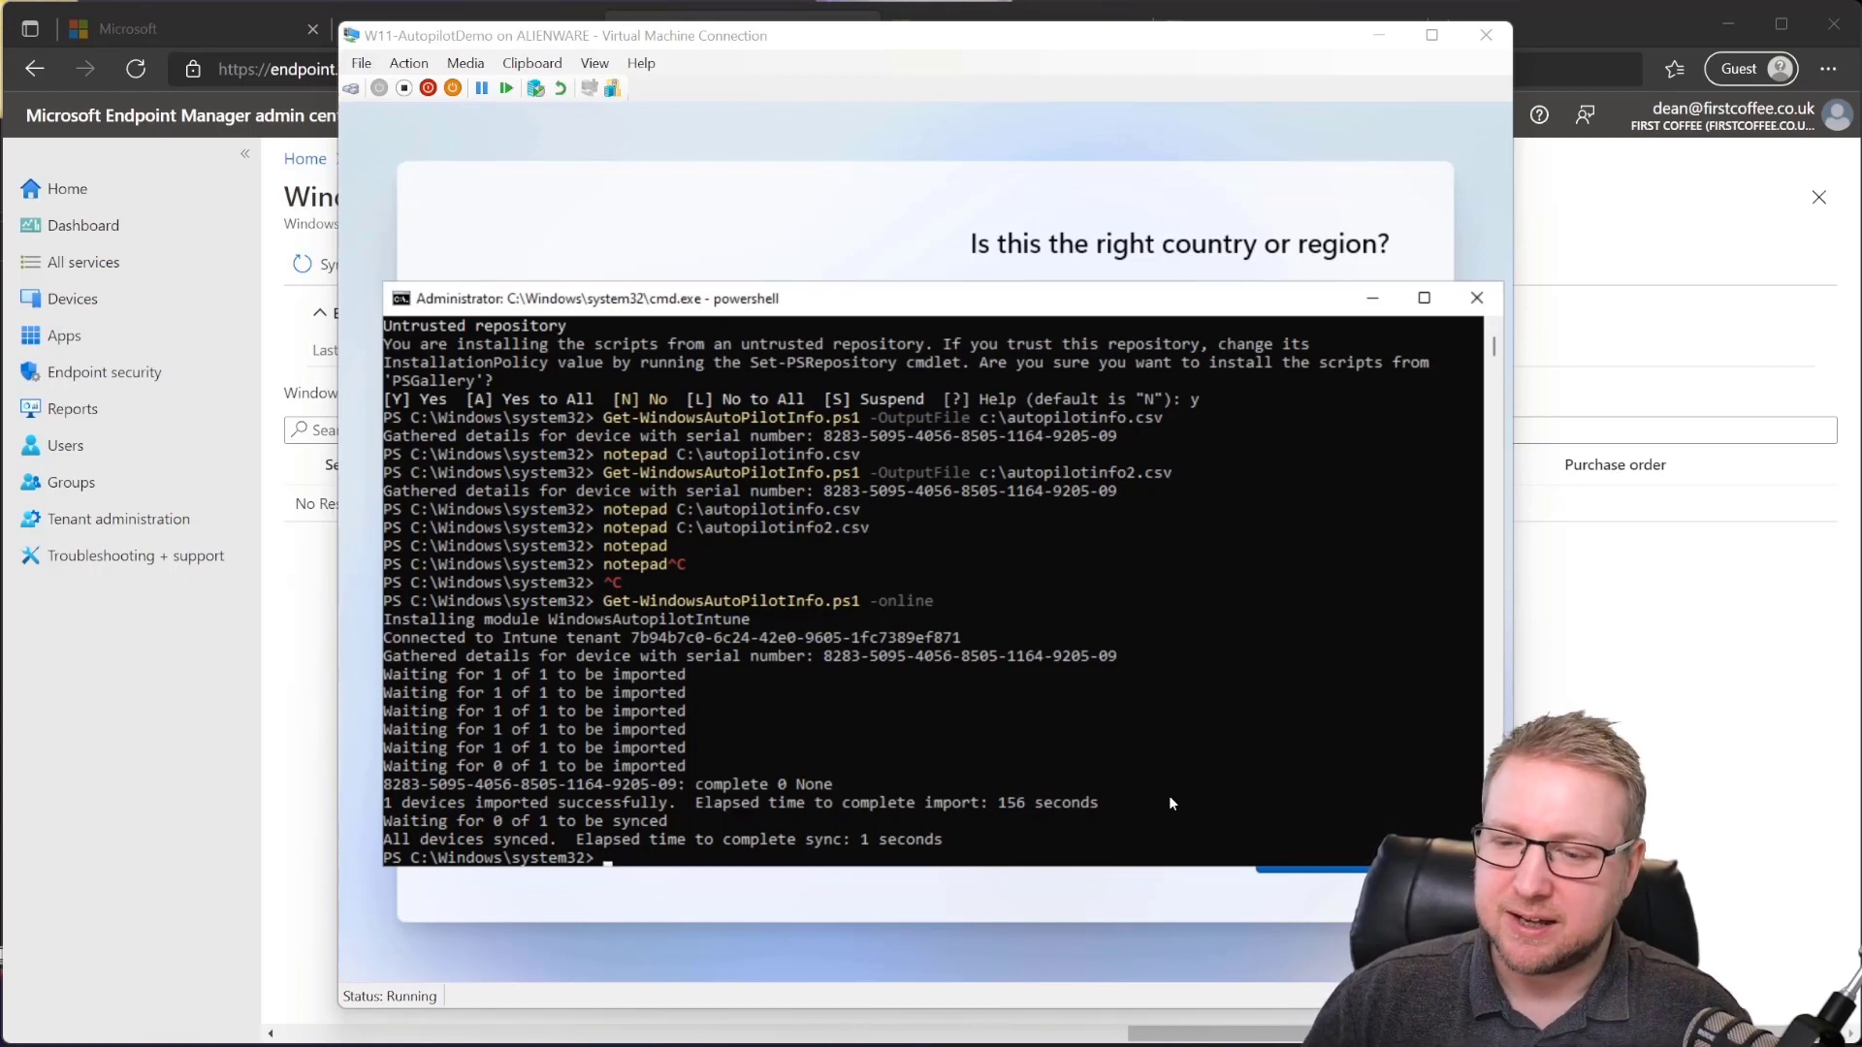
Step: Refresh the Windows Autopilot devices list in Edge, then return to the VM window
{"action": "left_click", "coordinate": [318, 628]}
{"action": "left_click", "coordinate": [793, 266]}
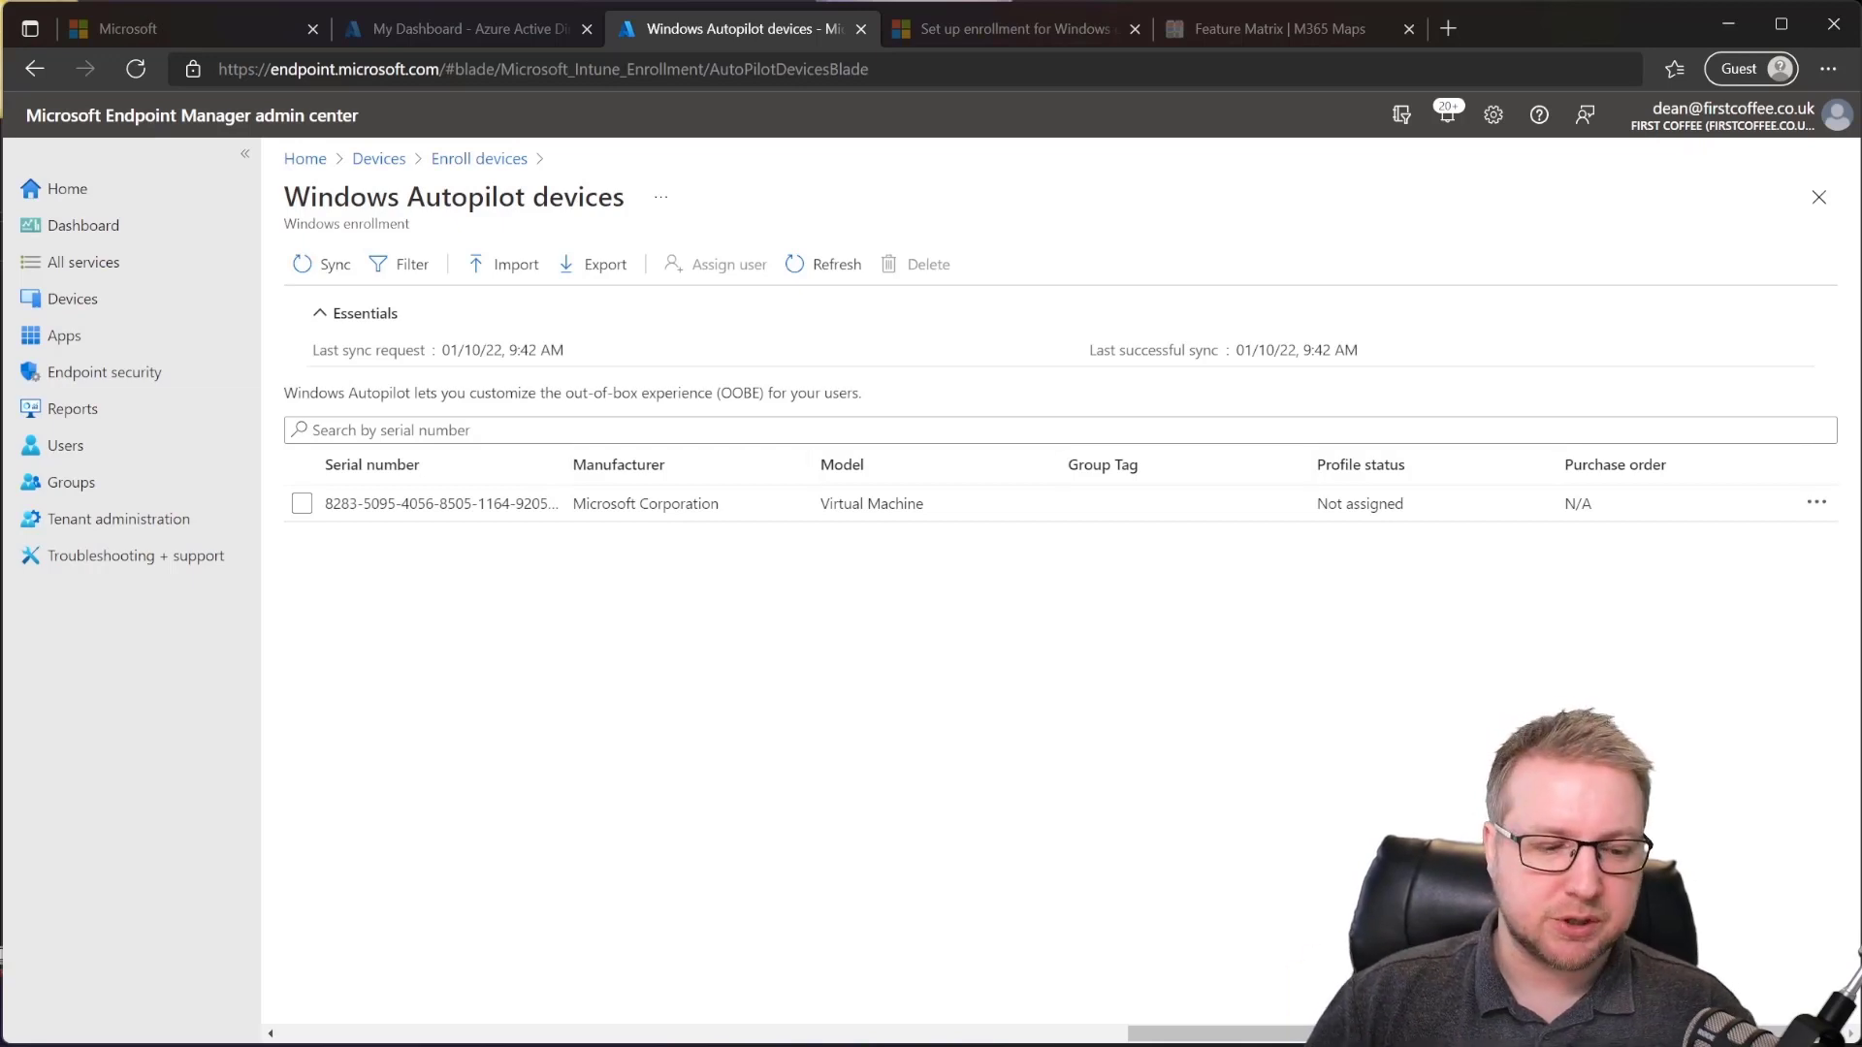
{"action": "key", "text": "alt+Tab"}
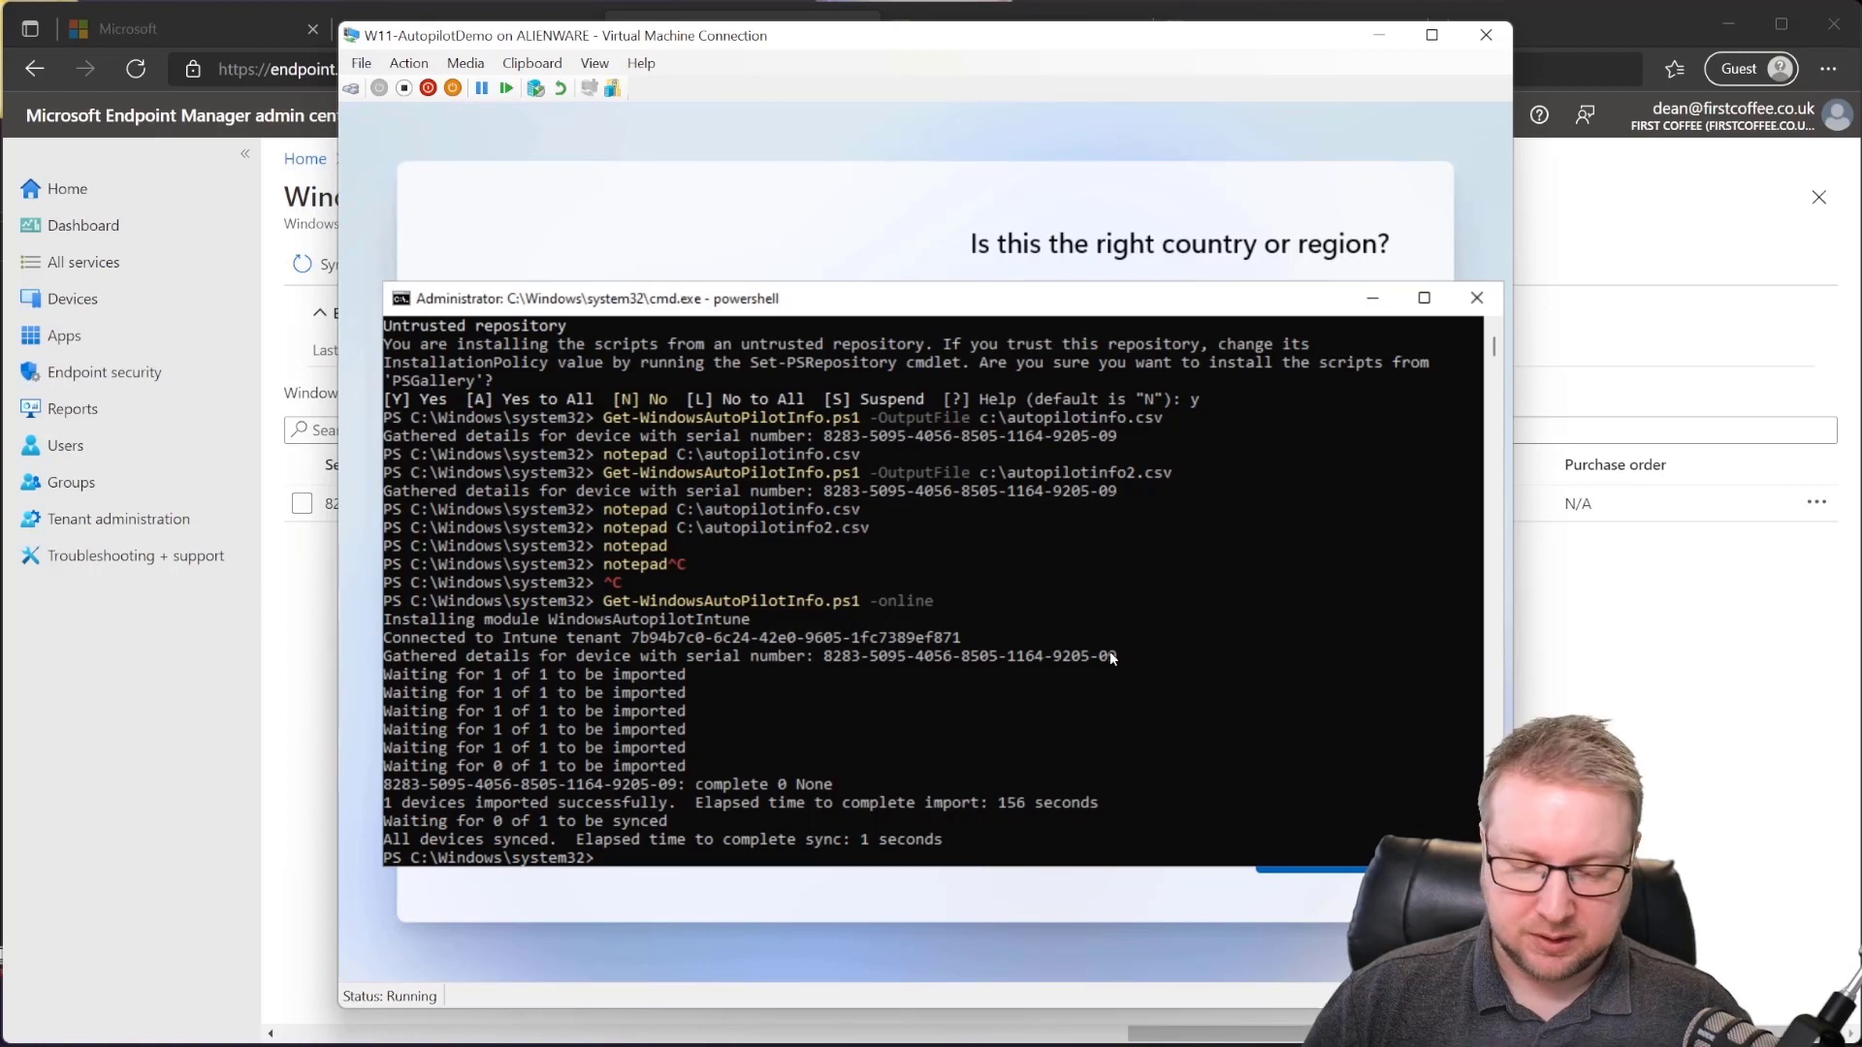
Step: Type exit twice to close PowerShell and the command prompt
{"action": "type", "text": "exit"}
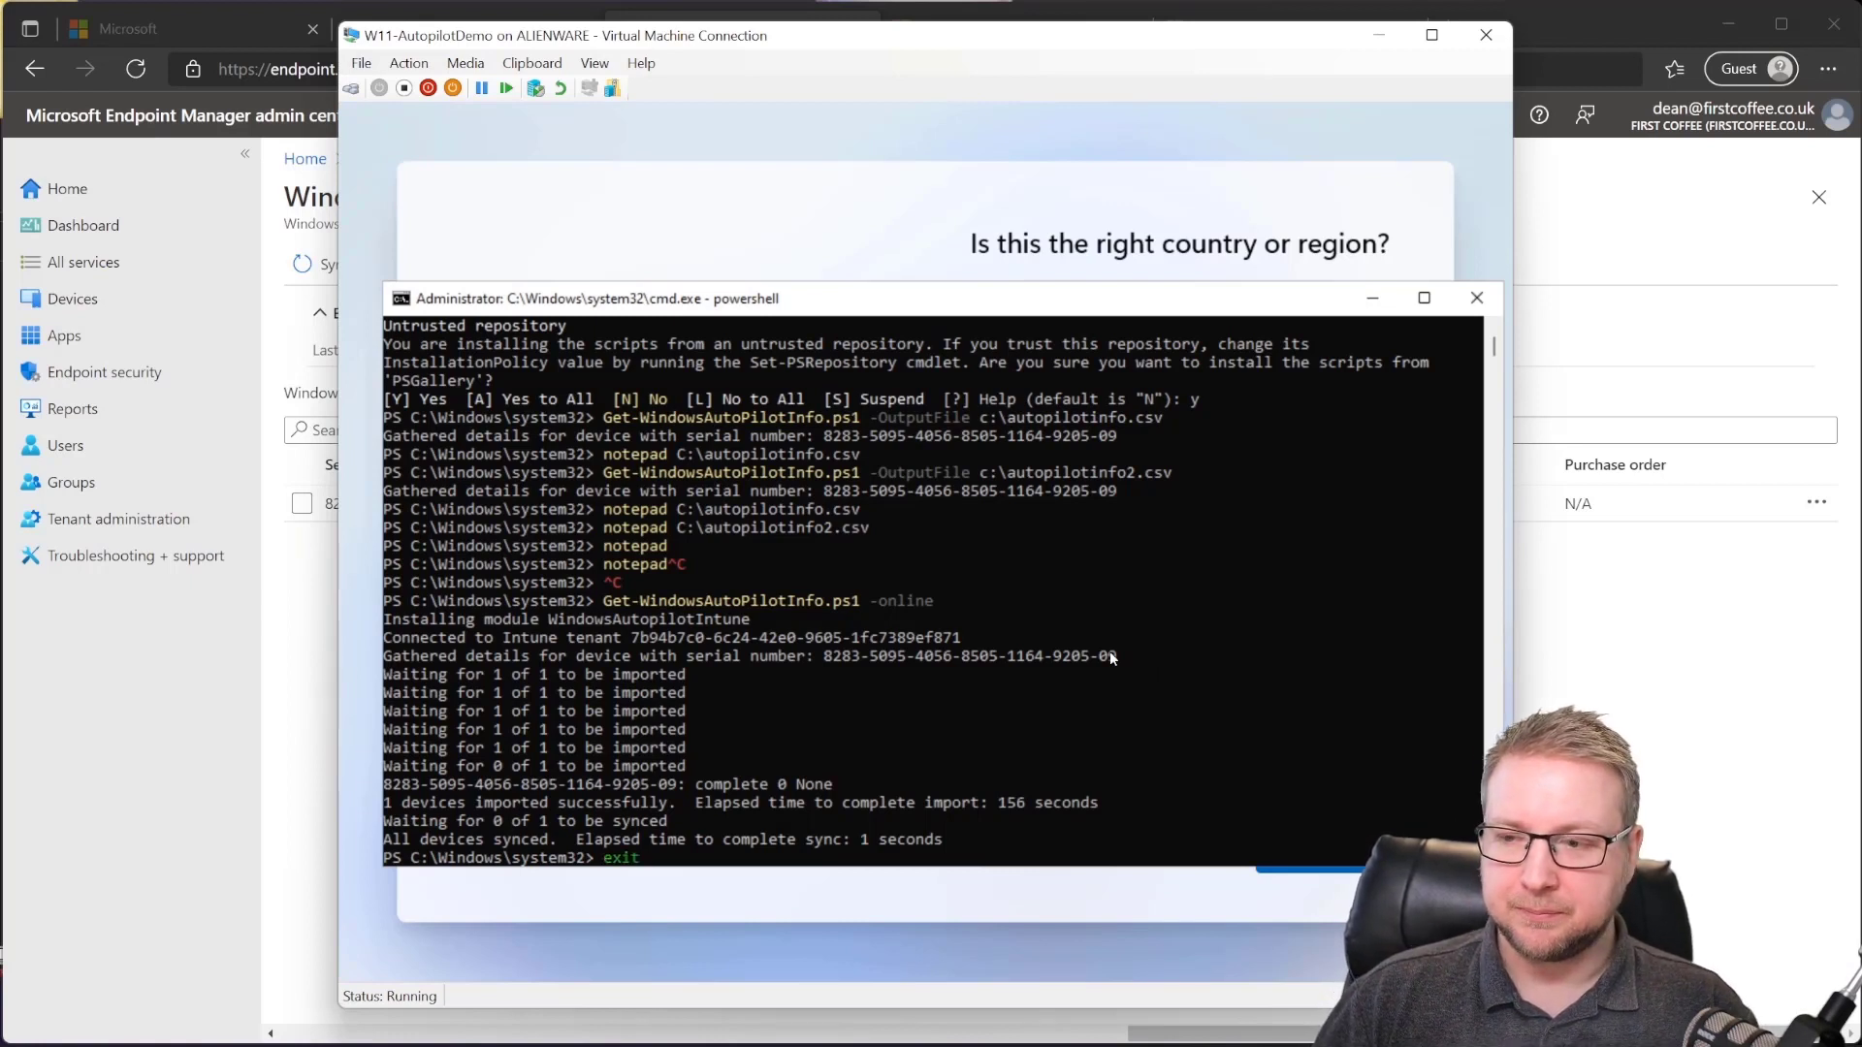
{"action": "key", "text": "Return"}
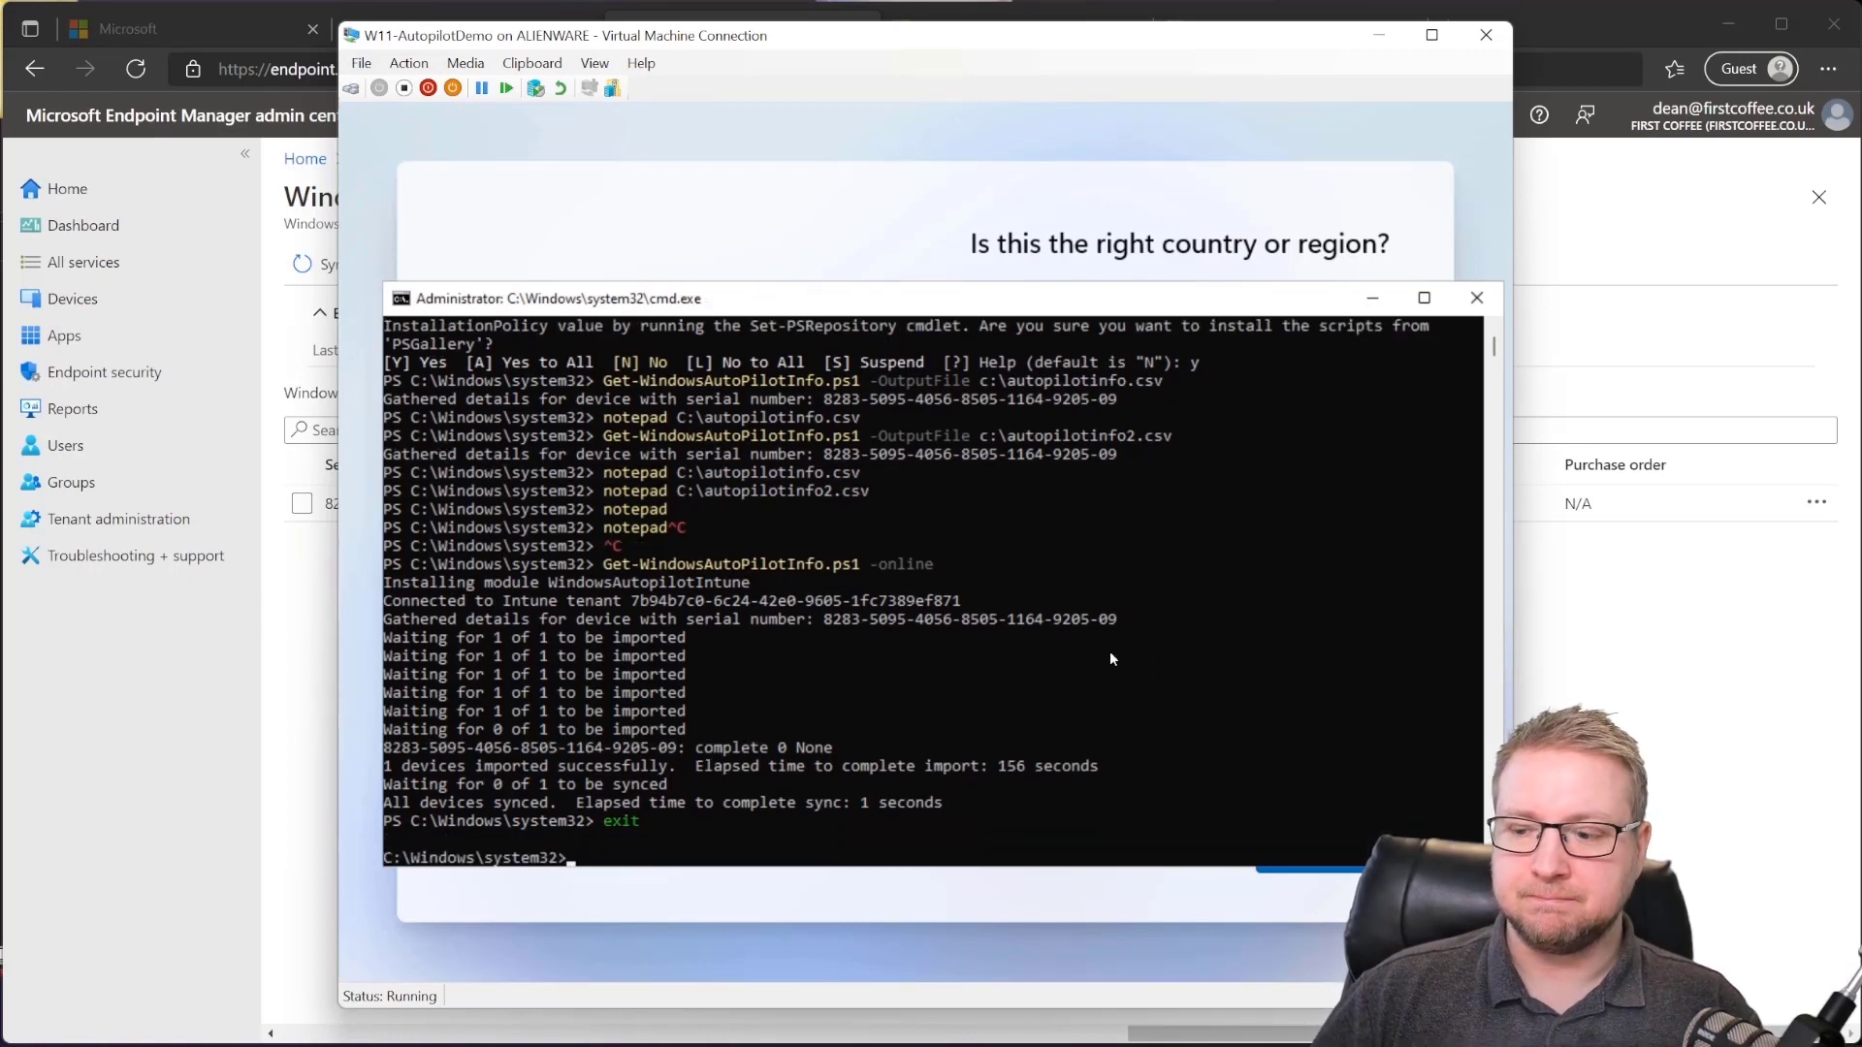
{"action": "type", "text": "exit"}
{"action": "key", "text": "Return"}
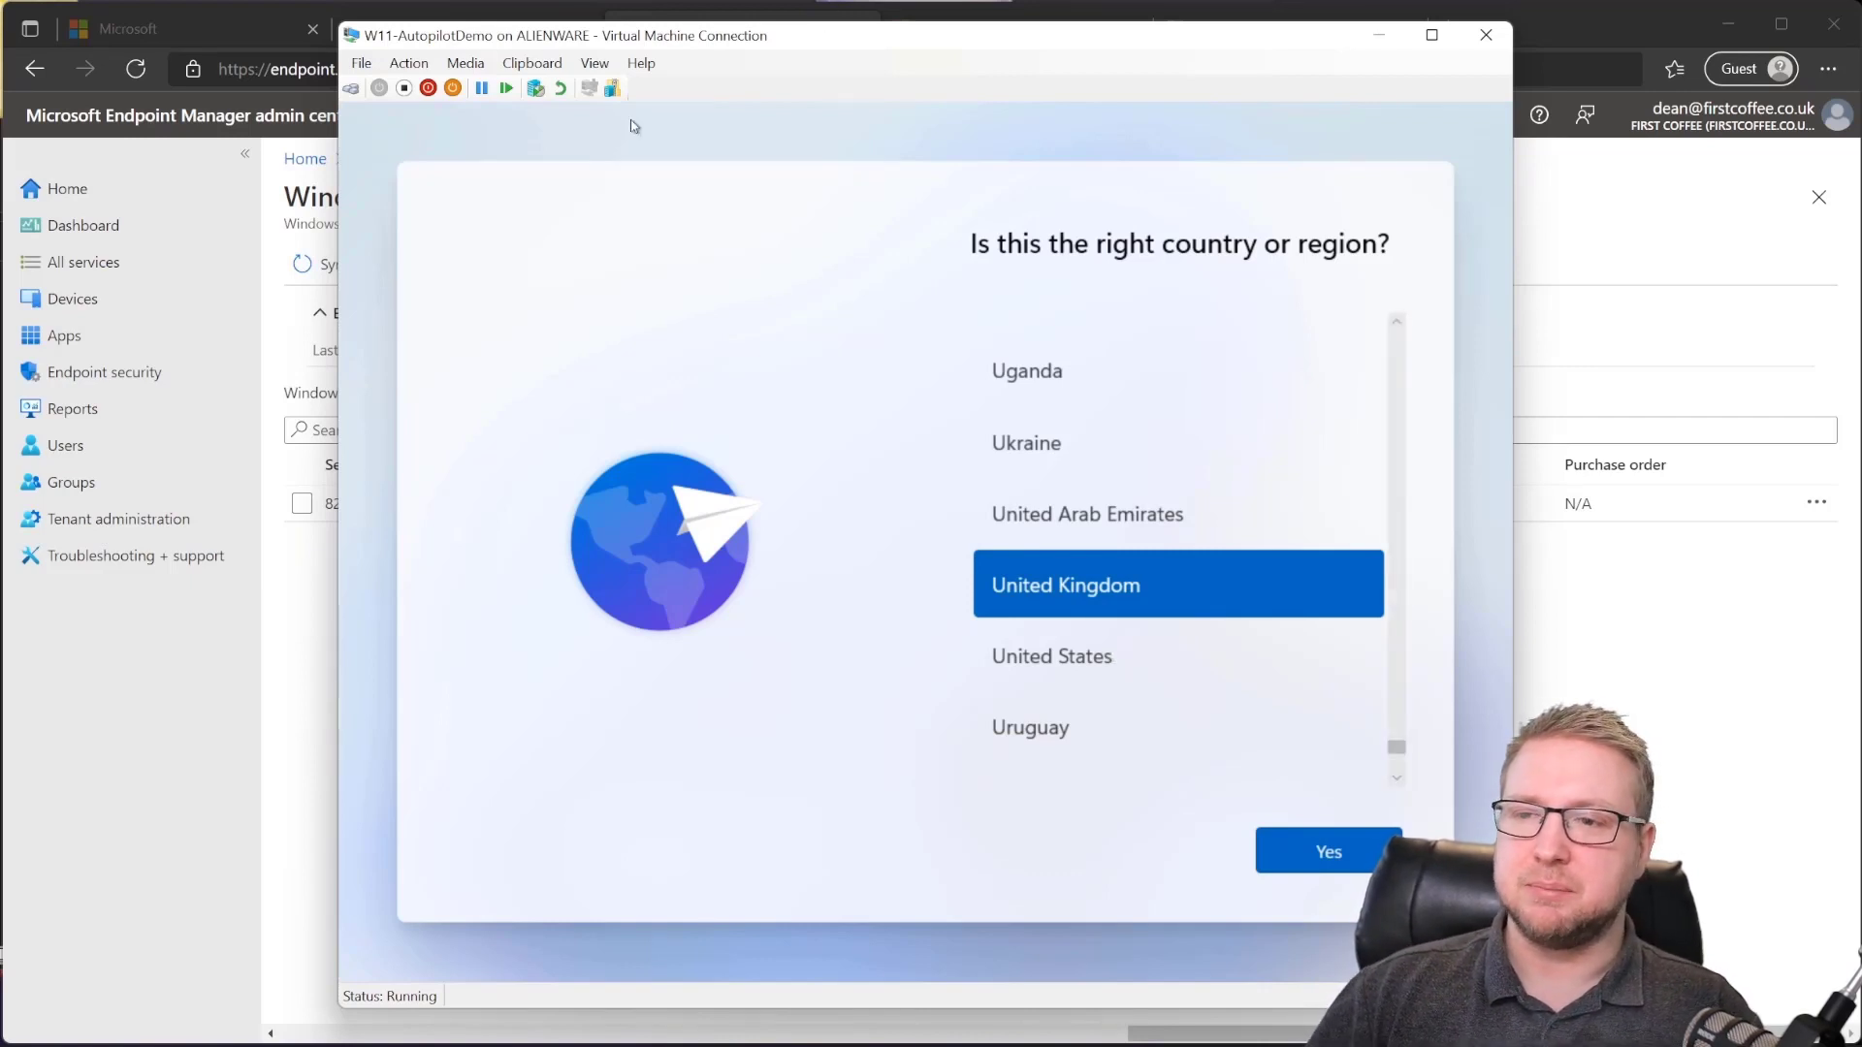
Step: Shut down the W11-AutopilotDemo VM via Action > Shut Down and confirm
{"action": "left_click", "coordinate": [401, 64]}
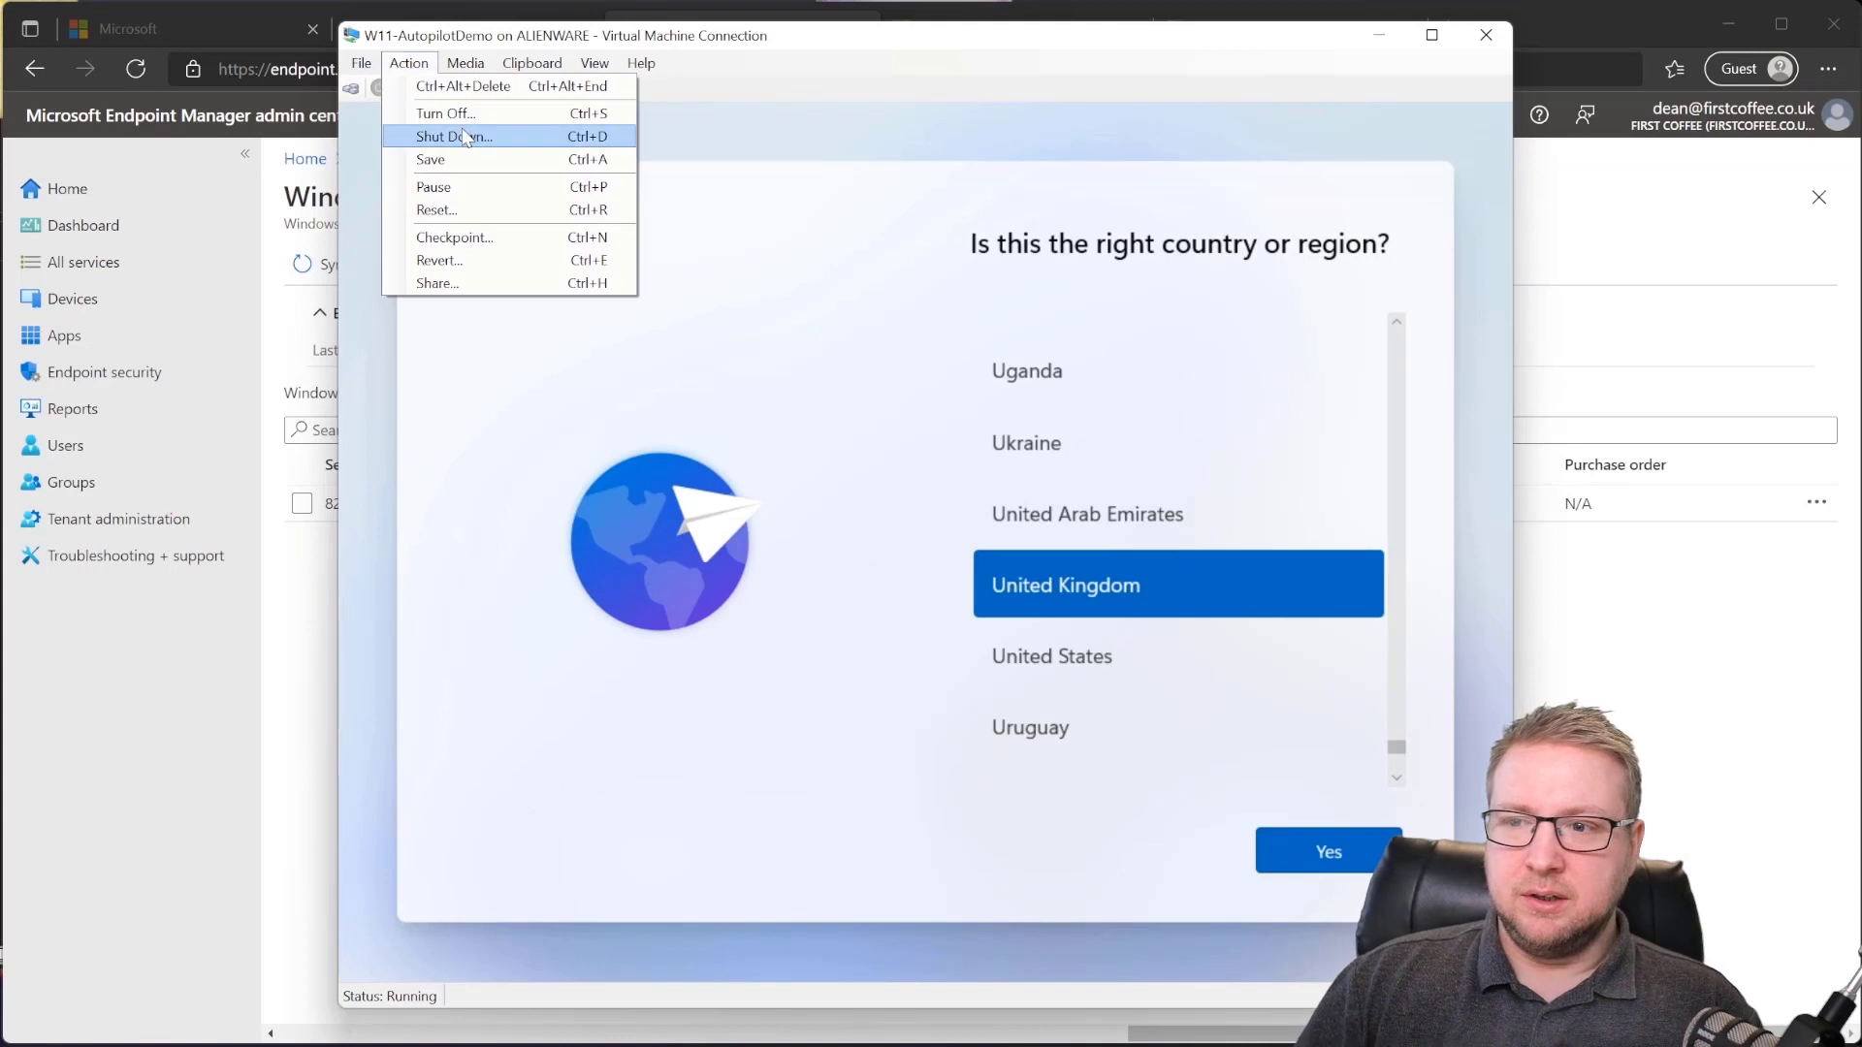
{"action": "left_click", "coordinate": [529, 139]}
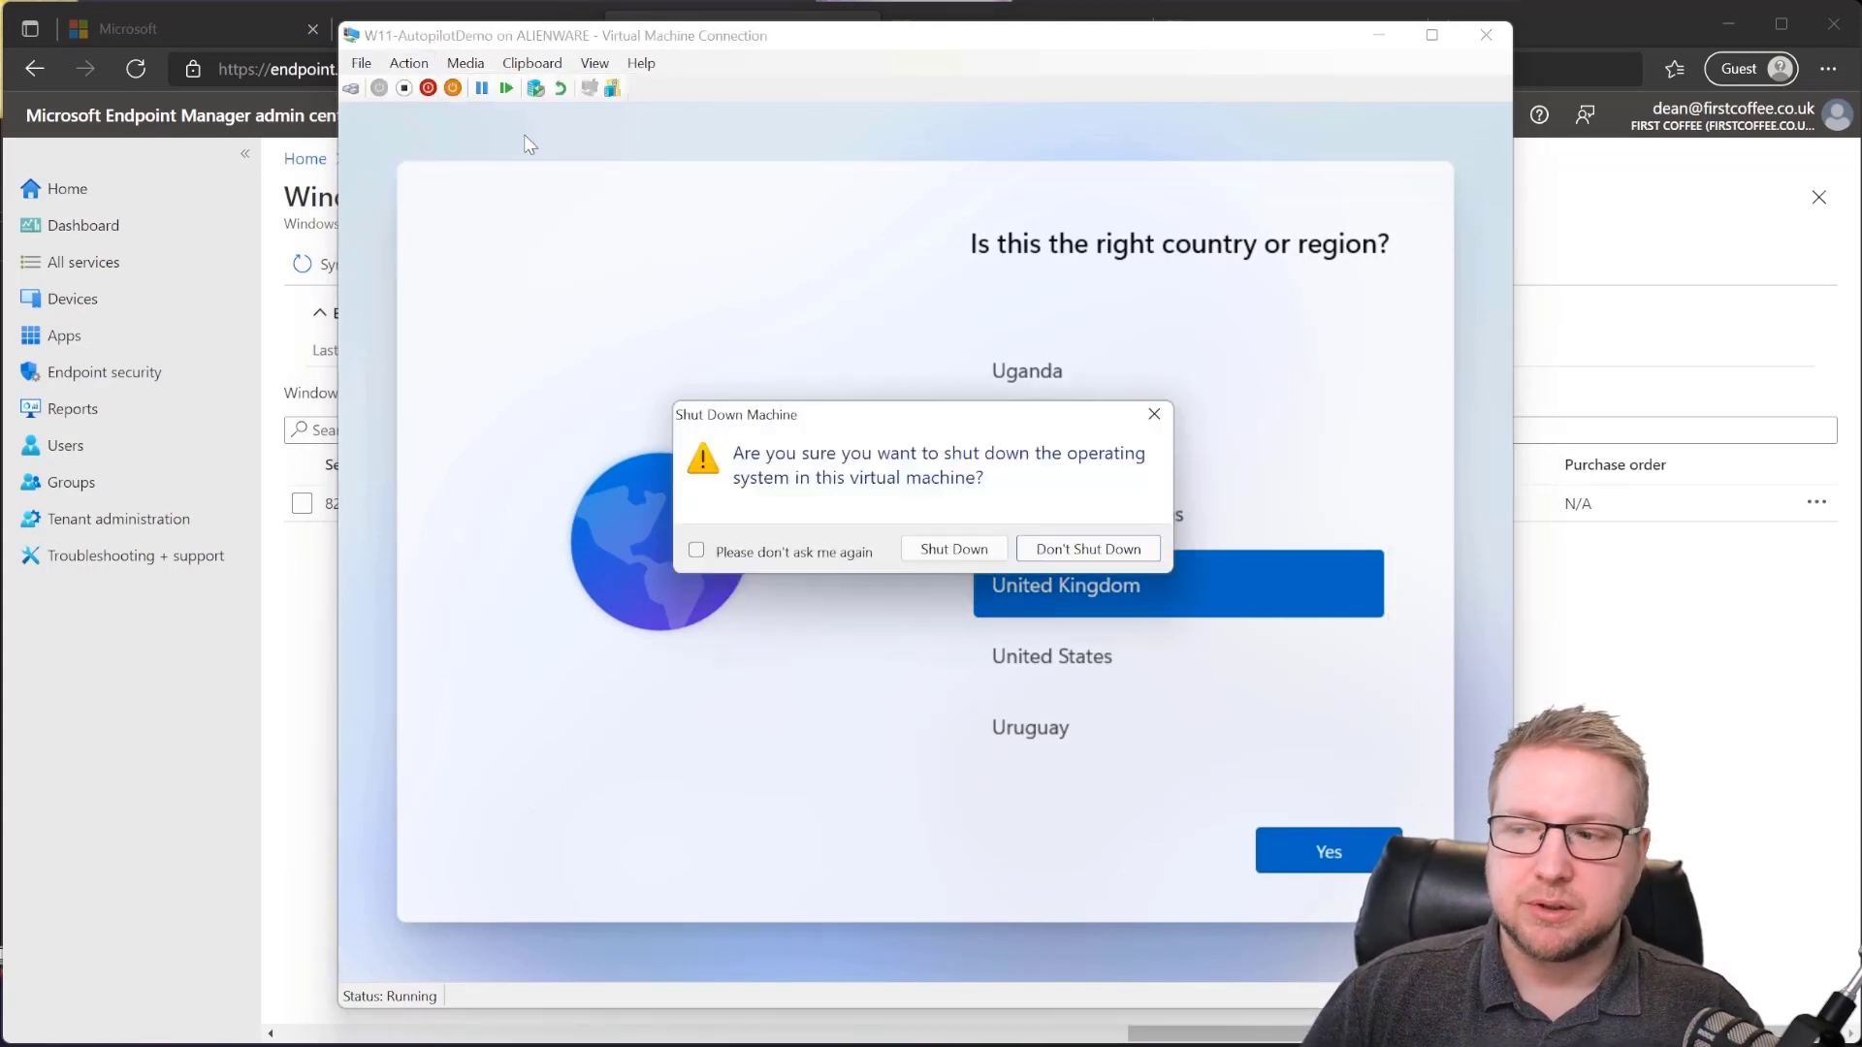
{"action": "left_click", "coordinate": [936, 550]}
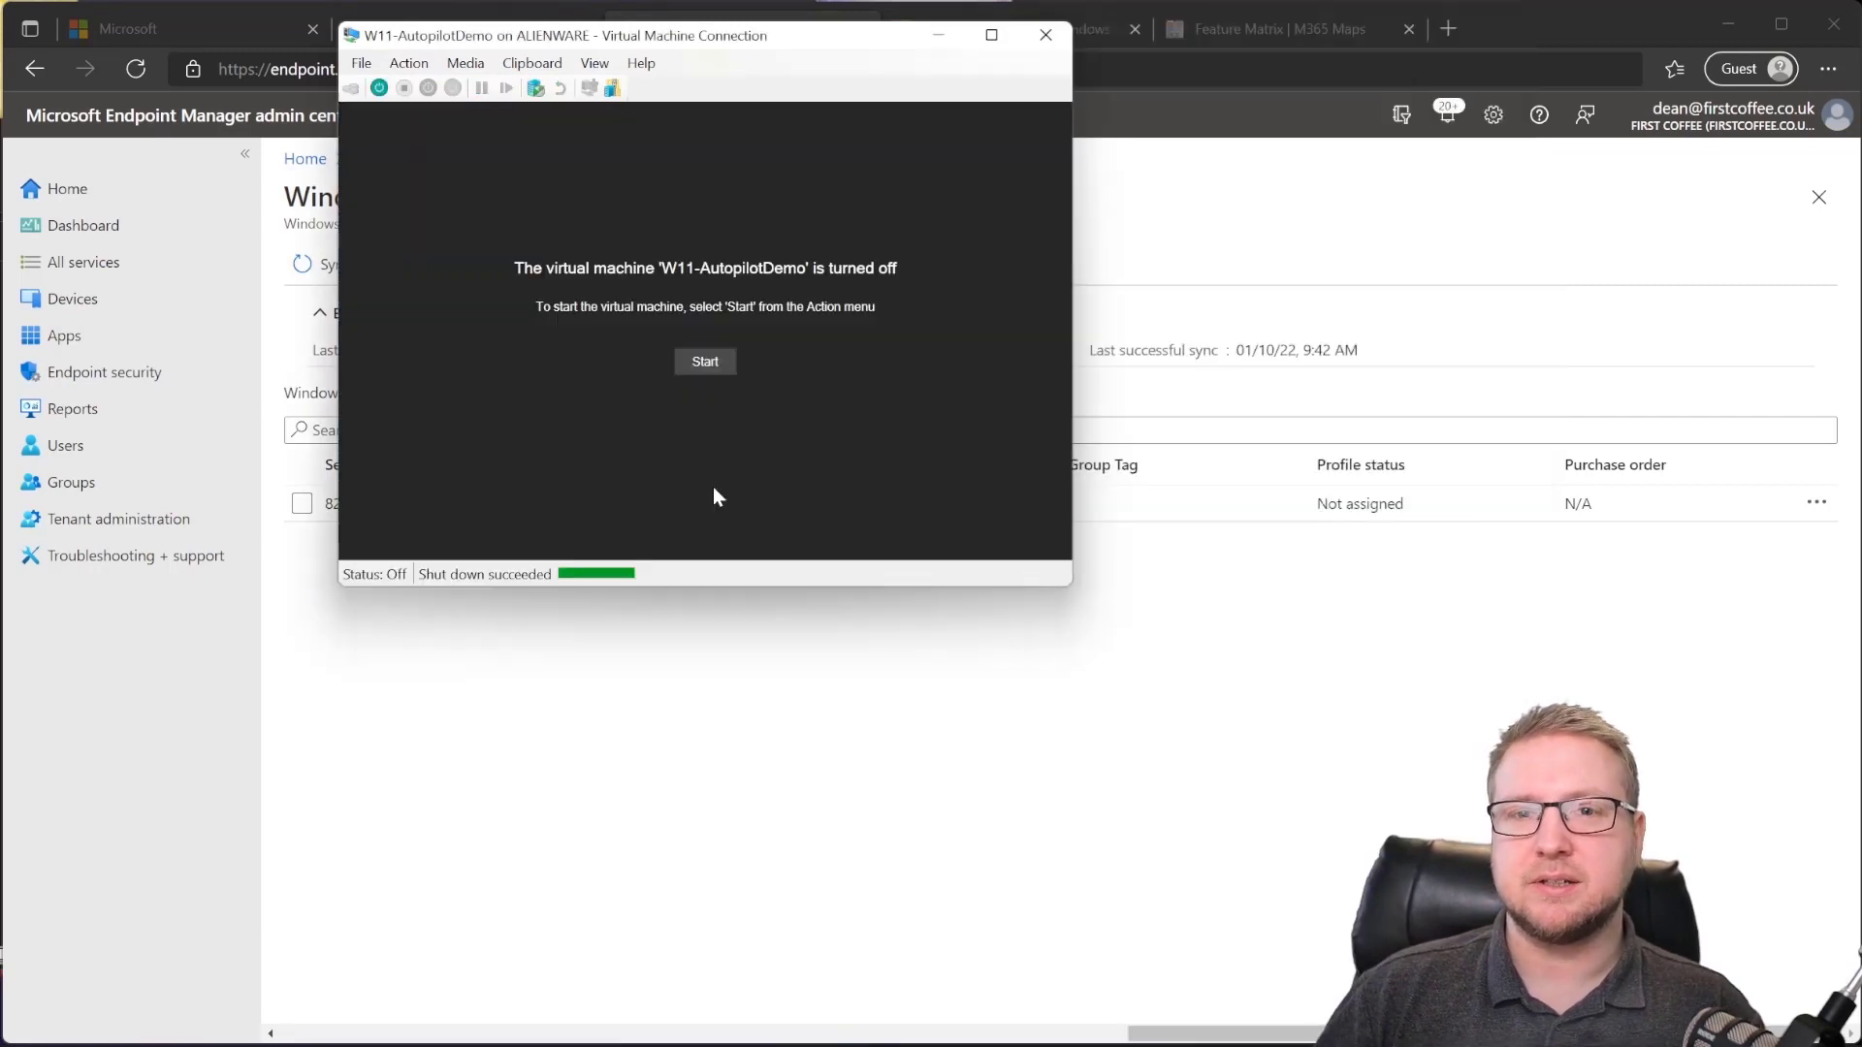
{"action": "left_click", "coordinate": [747, 718]}
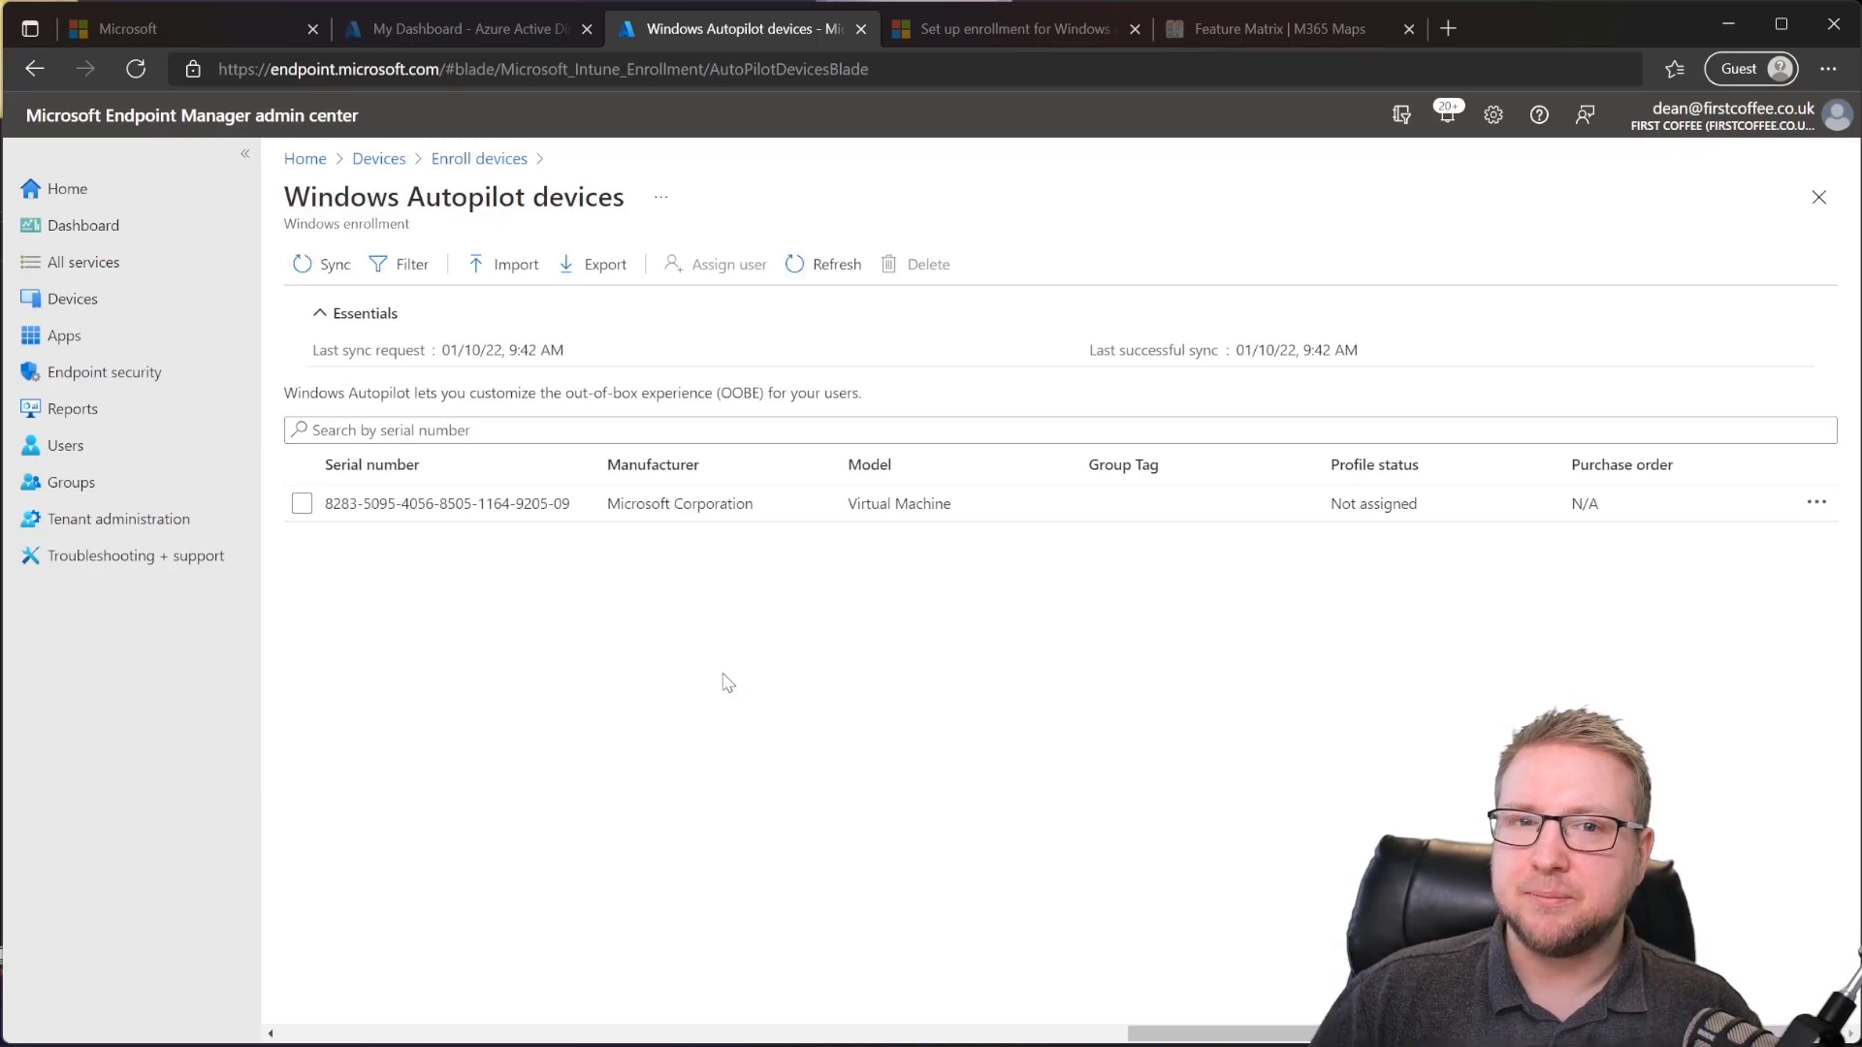
{"action": "left_click", "coordinate": [470, 520]}
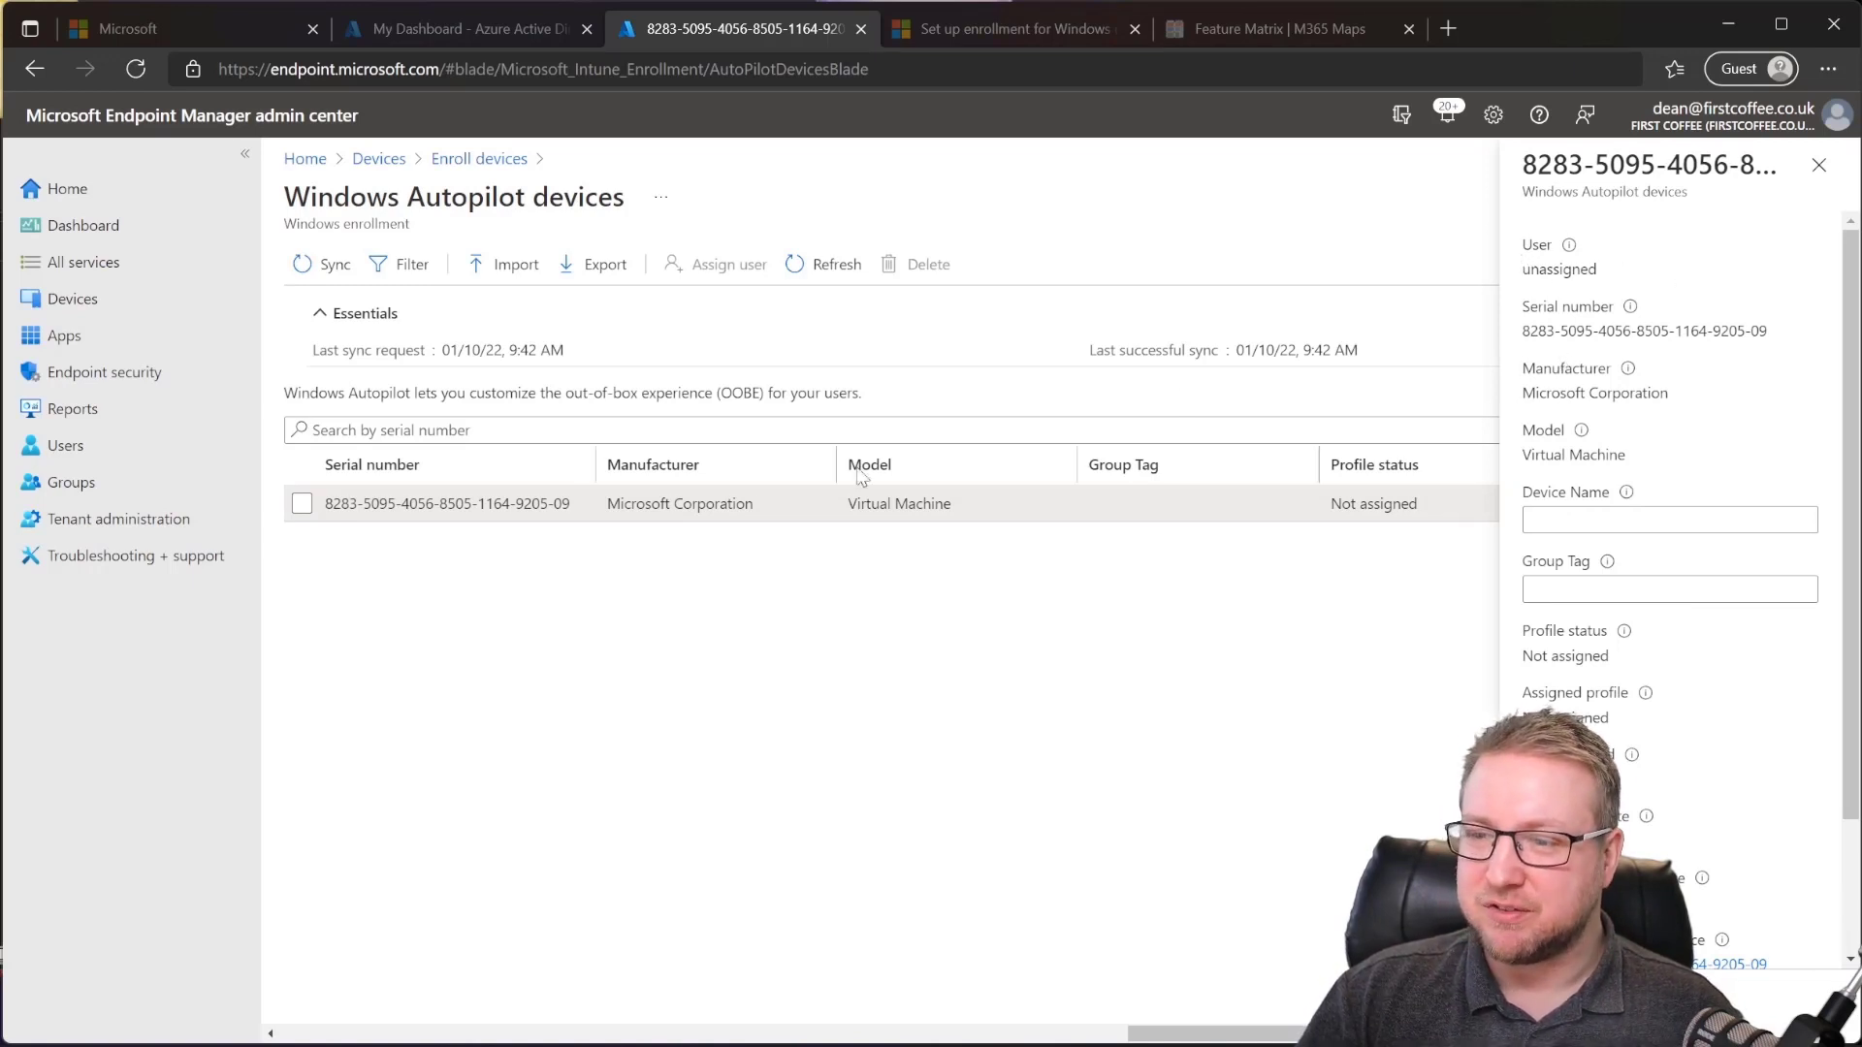
Step: Review the device's enrollment state and unassigned profile, then close its details pane
{"action": "scroll", "coordinate": [1653, 417], "scroll_direction": "down", "scroll_amount": 1}
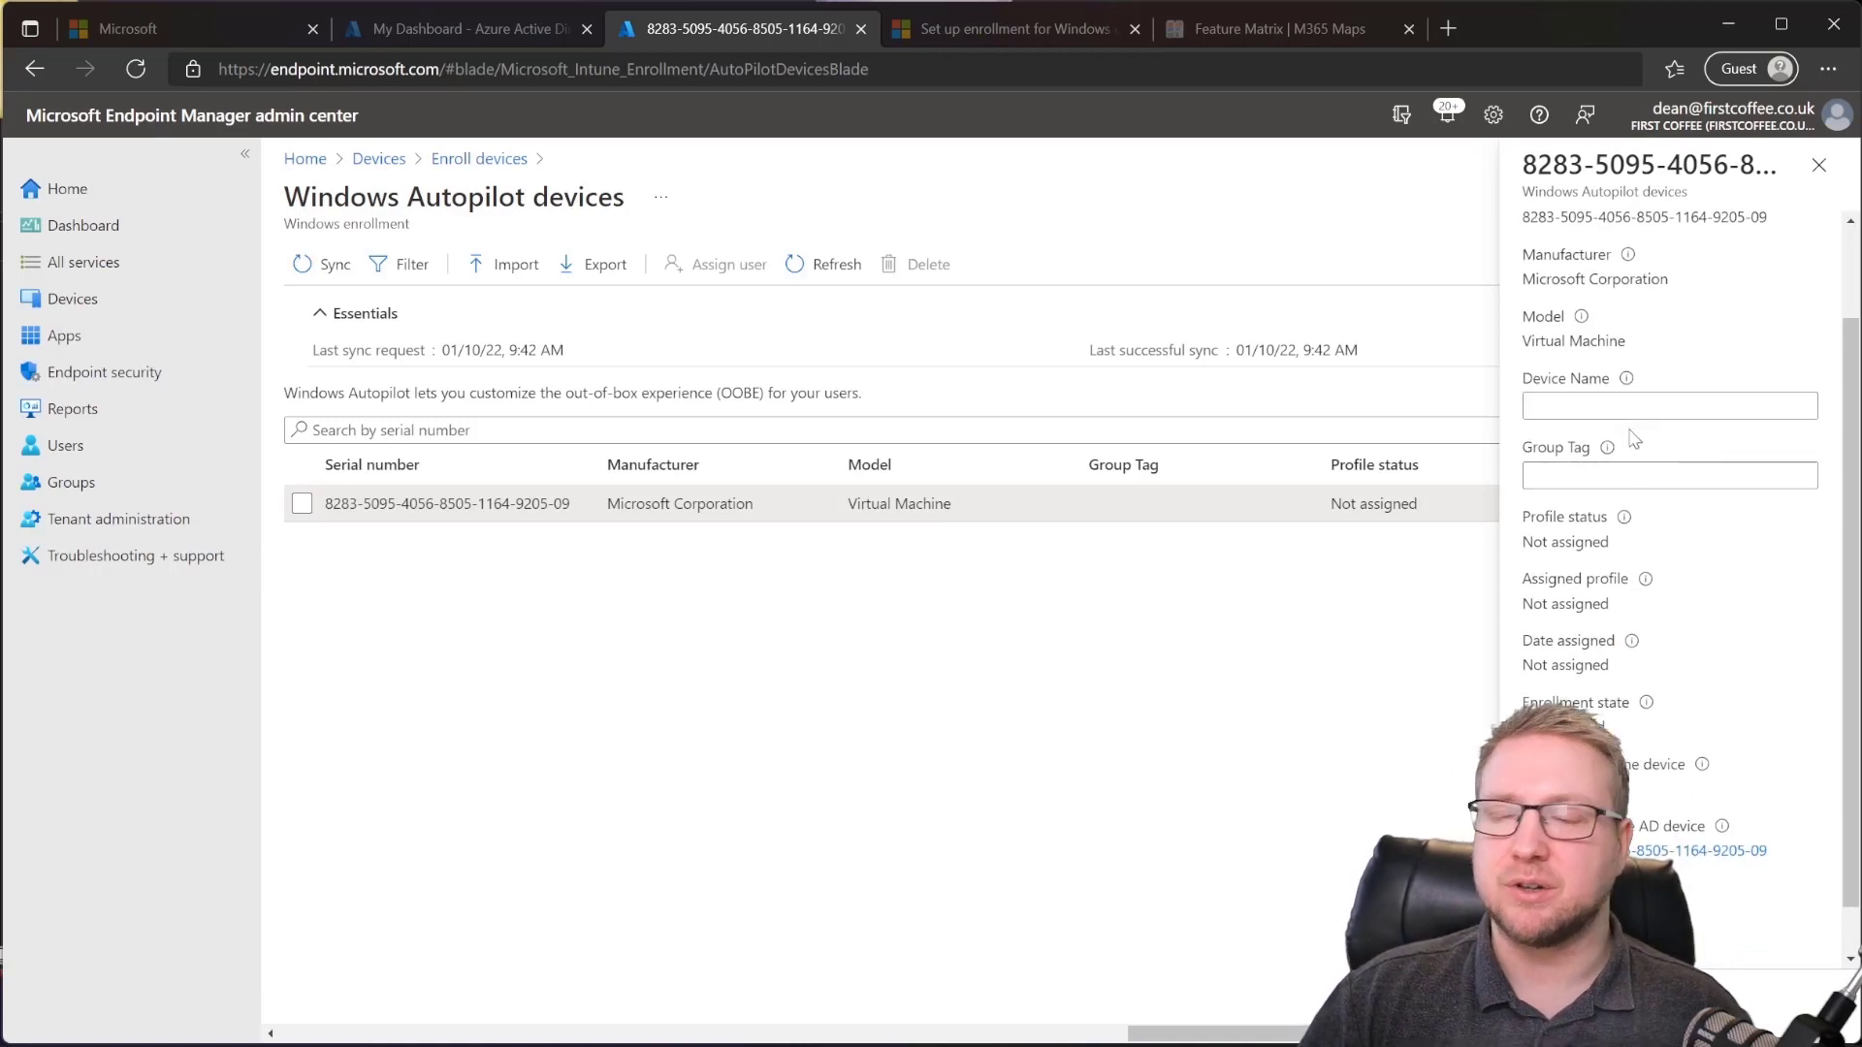
{"action": "scroll", "coordinate": [1692, 560], "scroll_direction": "down", "scroll_amount": 1}
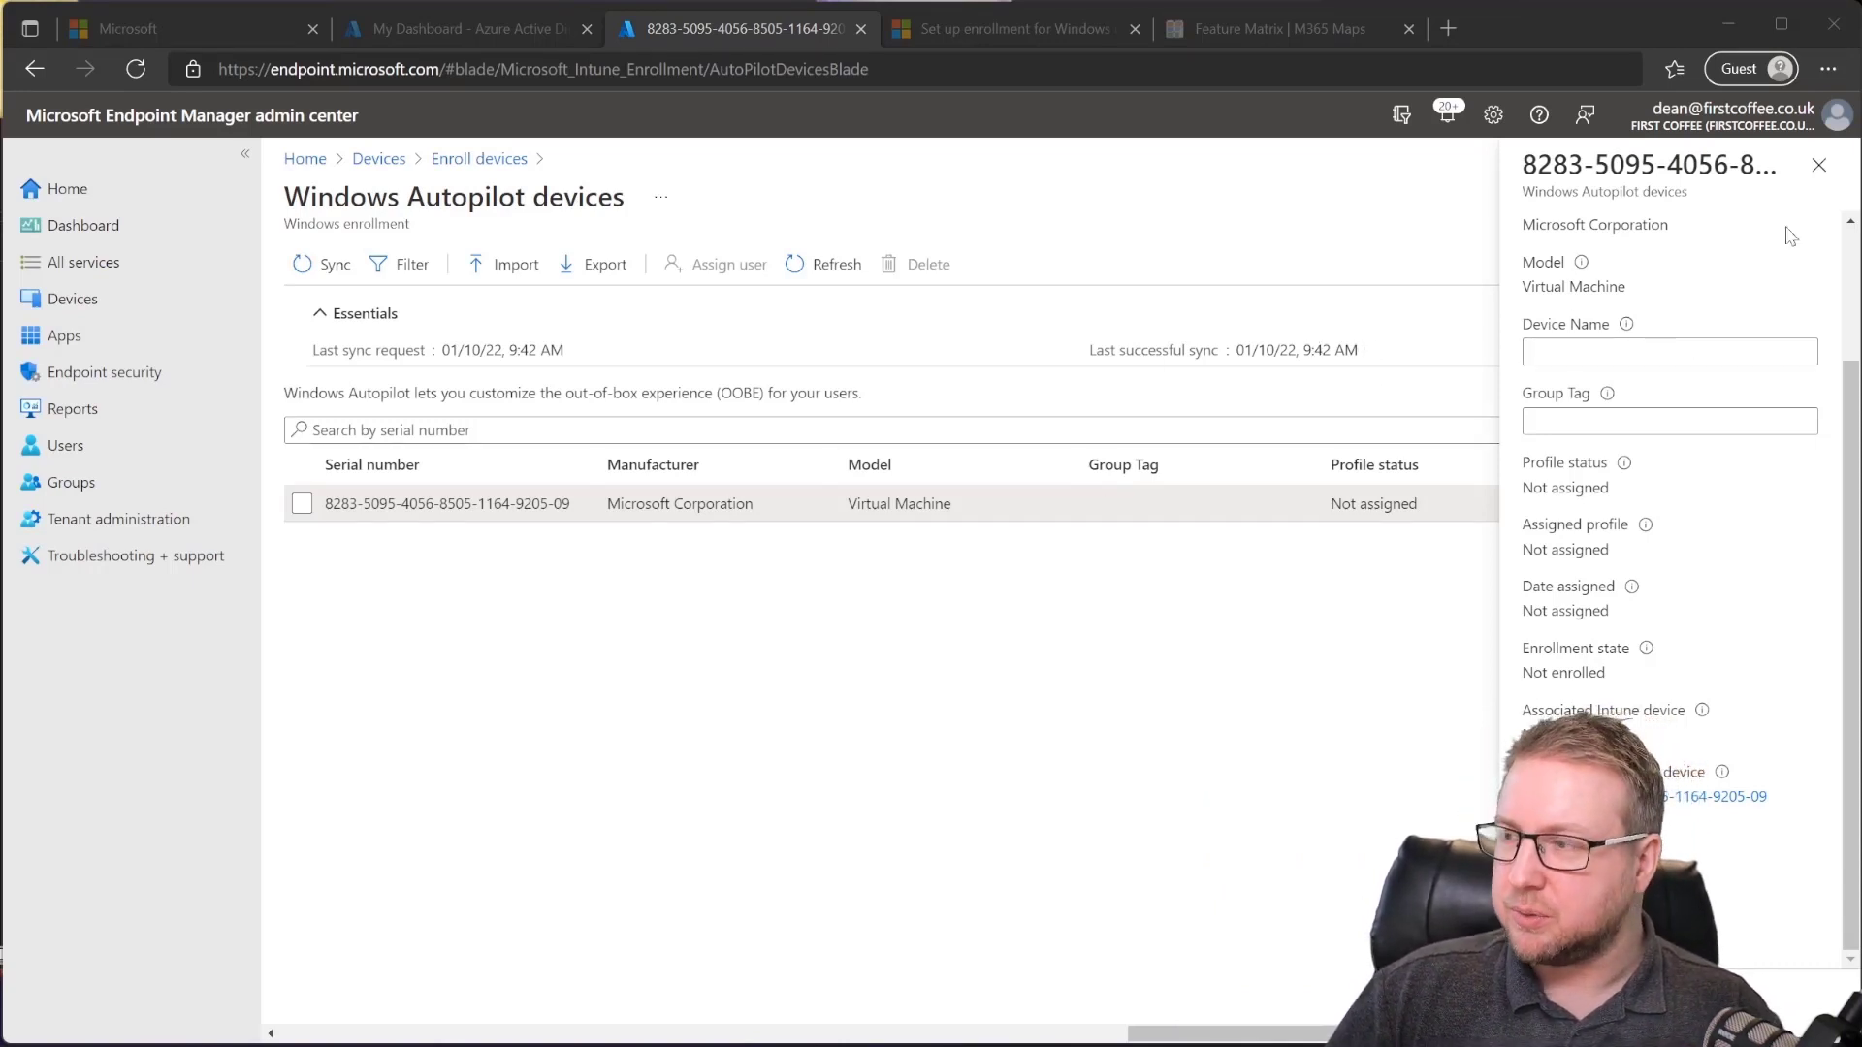
{"action": "left_click", "coordinate": [1819, 165]}
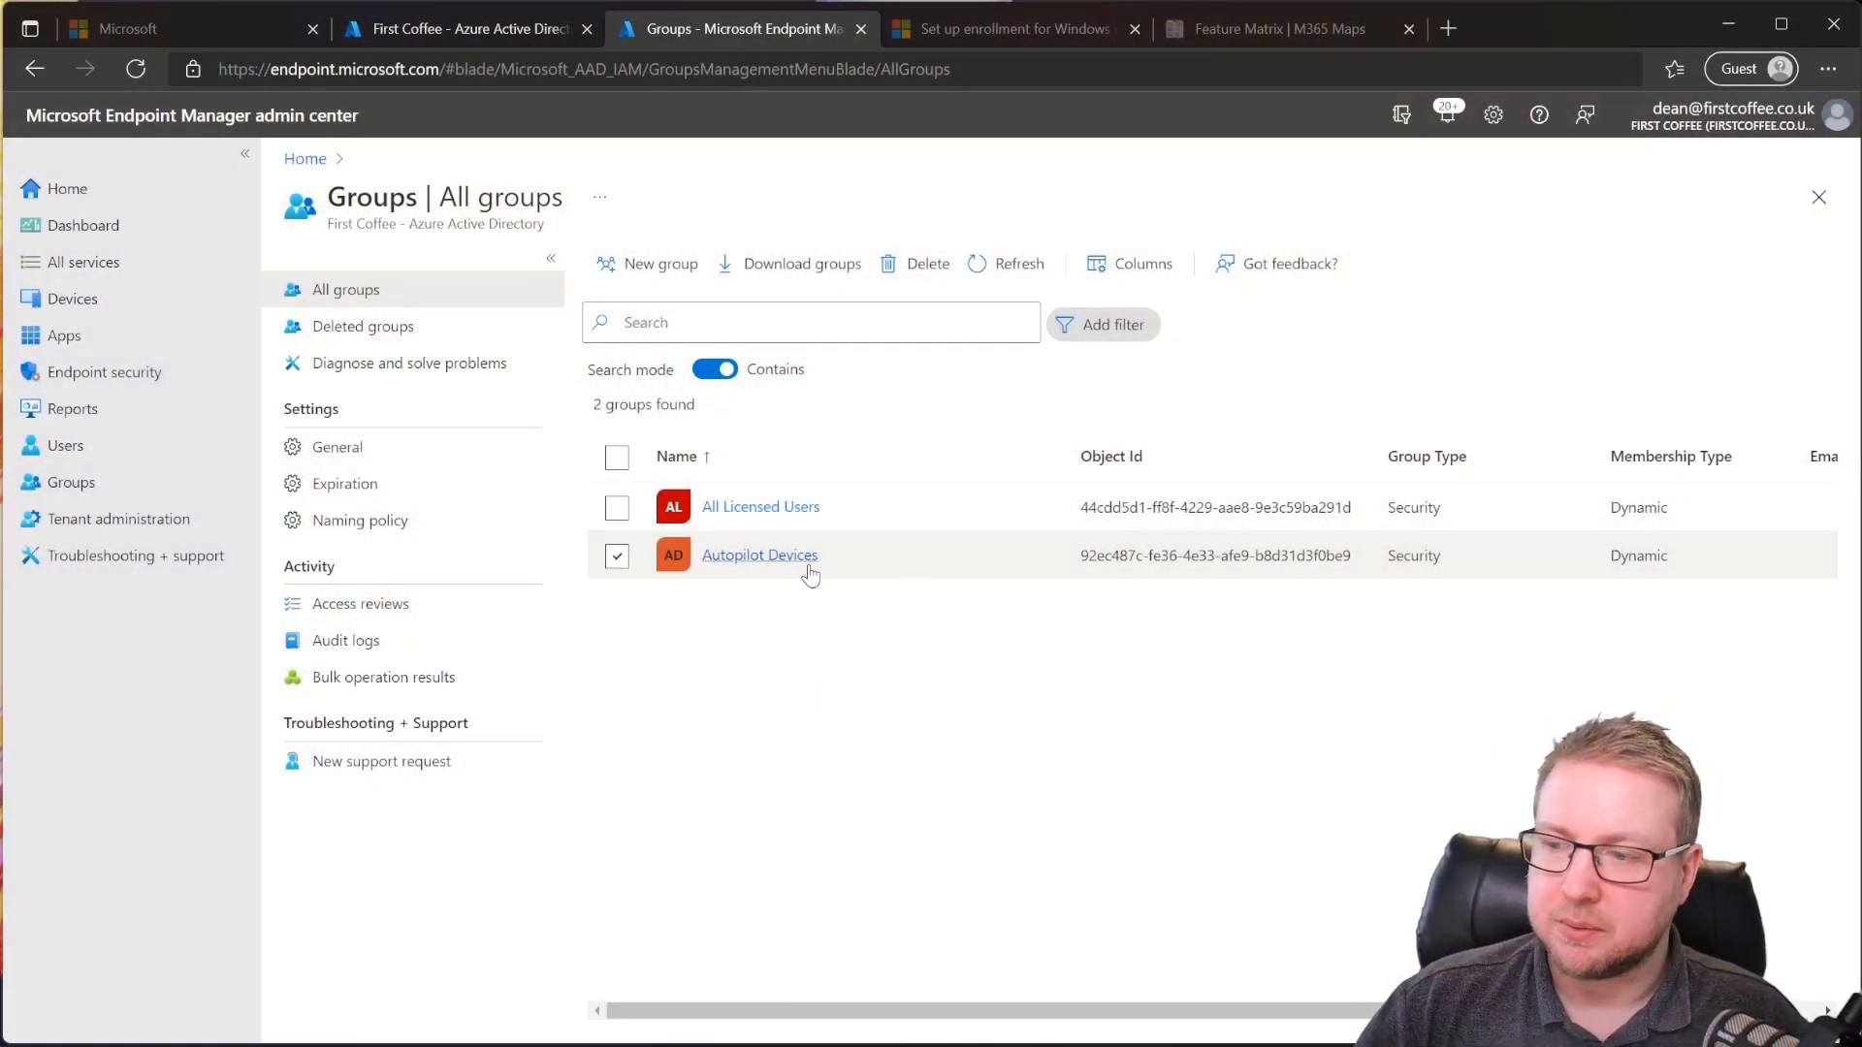
Step: Confirm the Autopilot Devices group lists the device as a member, then switch to the Azure AD tab
{"action": "left_click", "coordinate": [794, 556]}
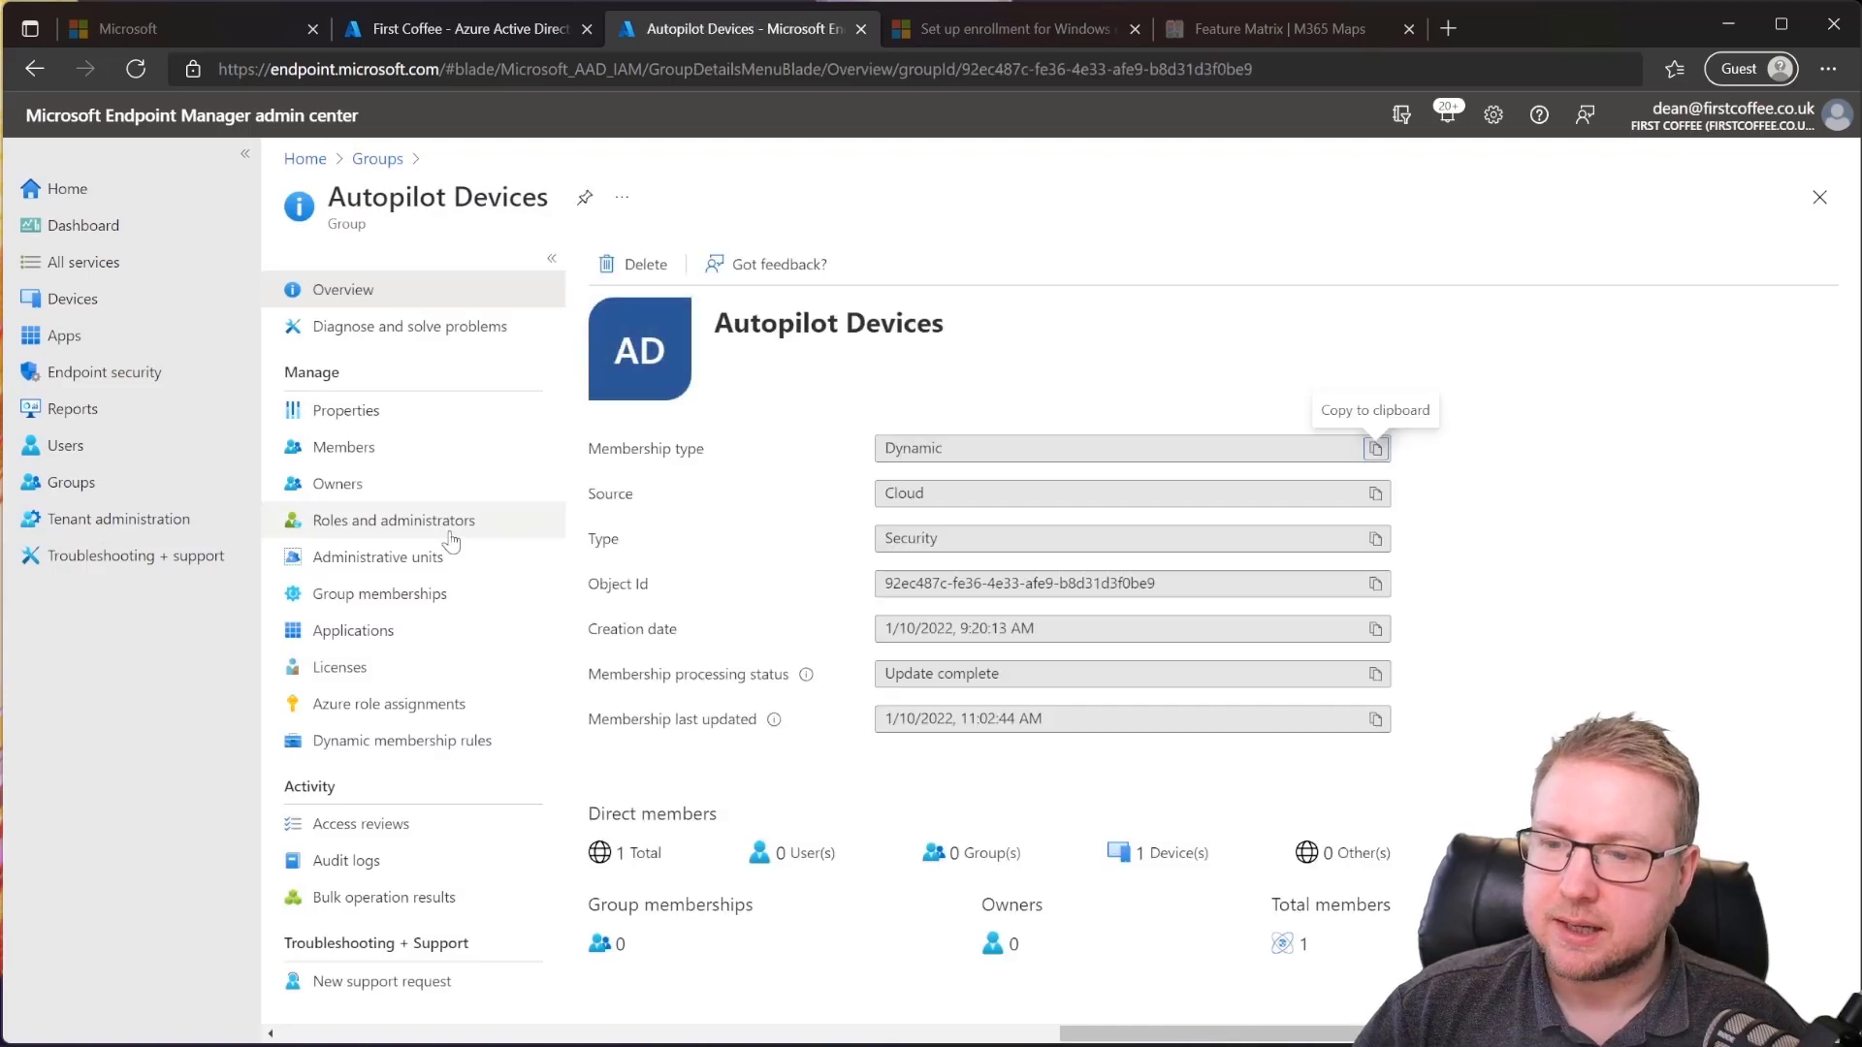
{"action": "left_click", "coordinate": [345, 447]}
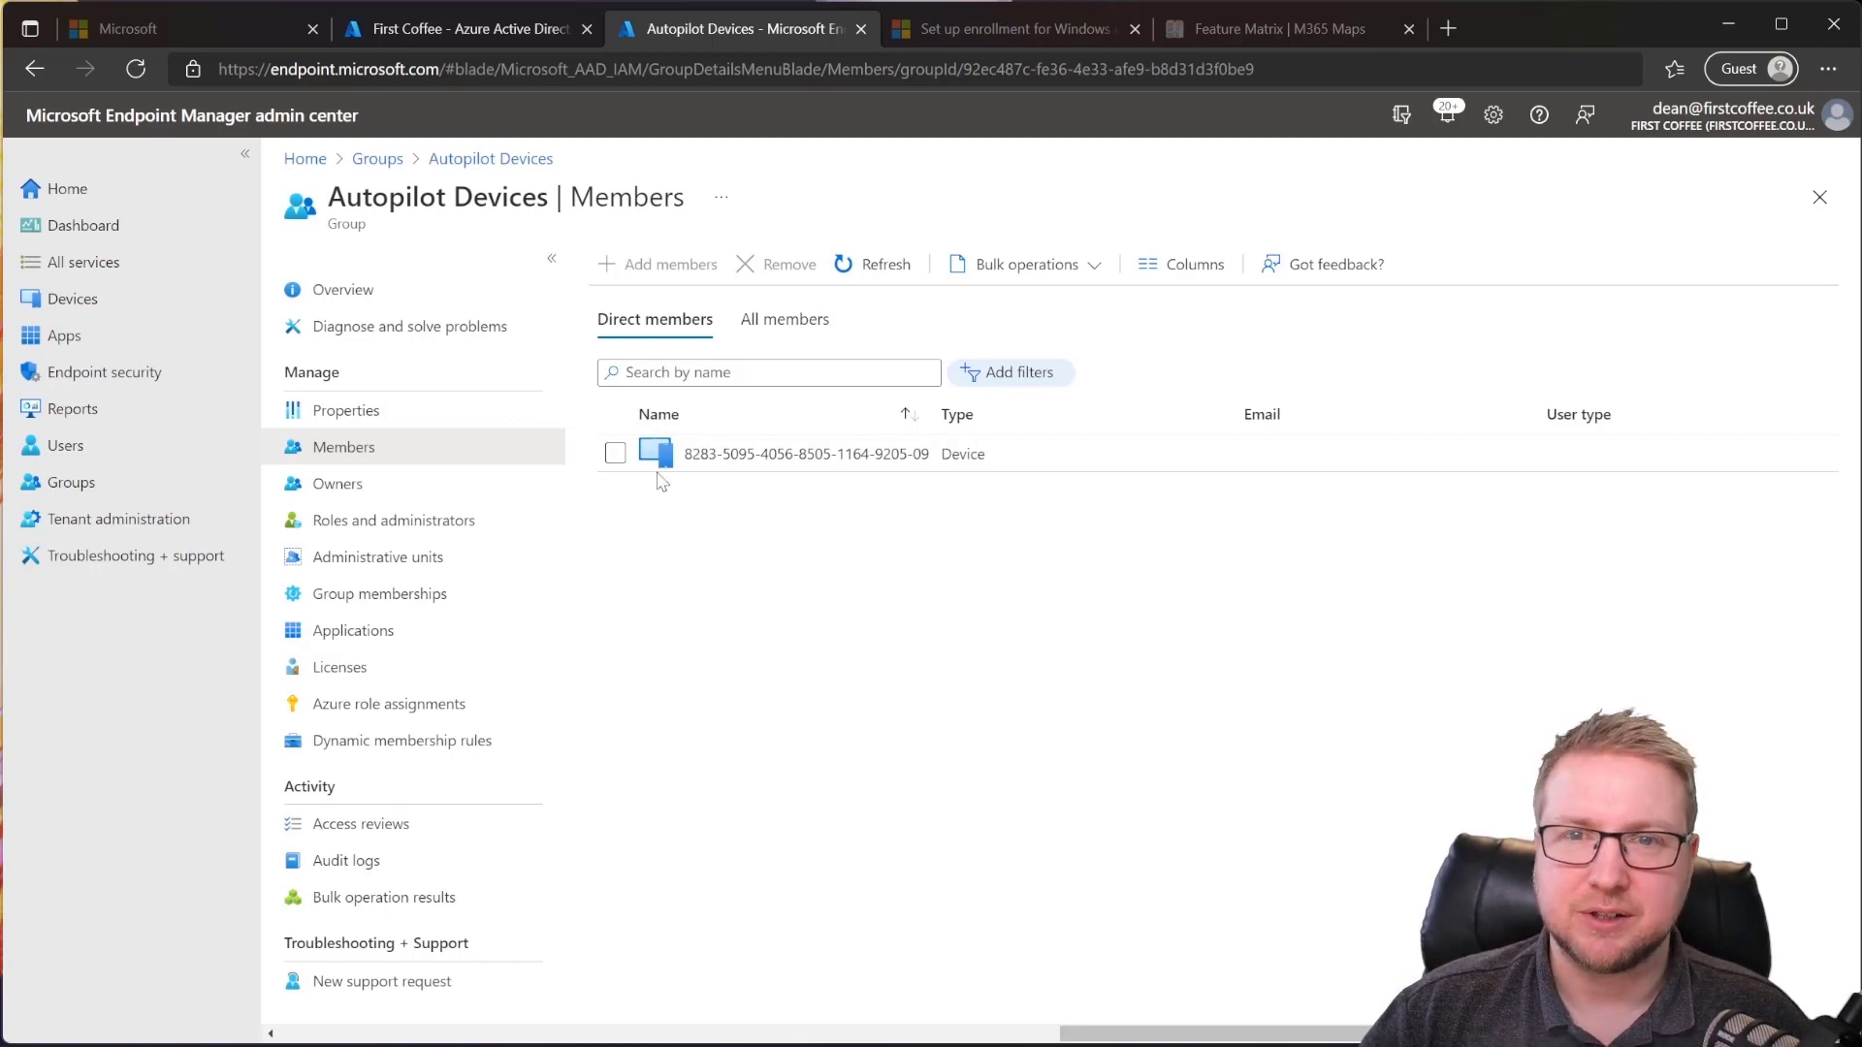
{"action": "left_click", "coordinate": [485, 32]}
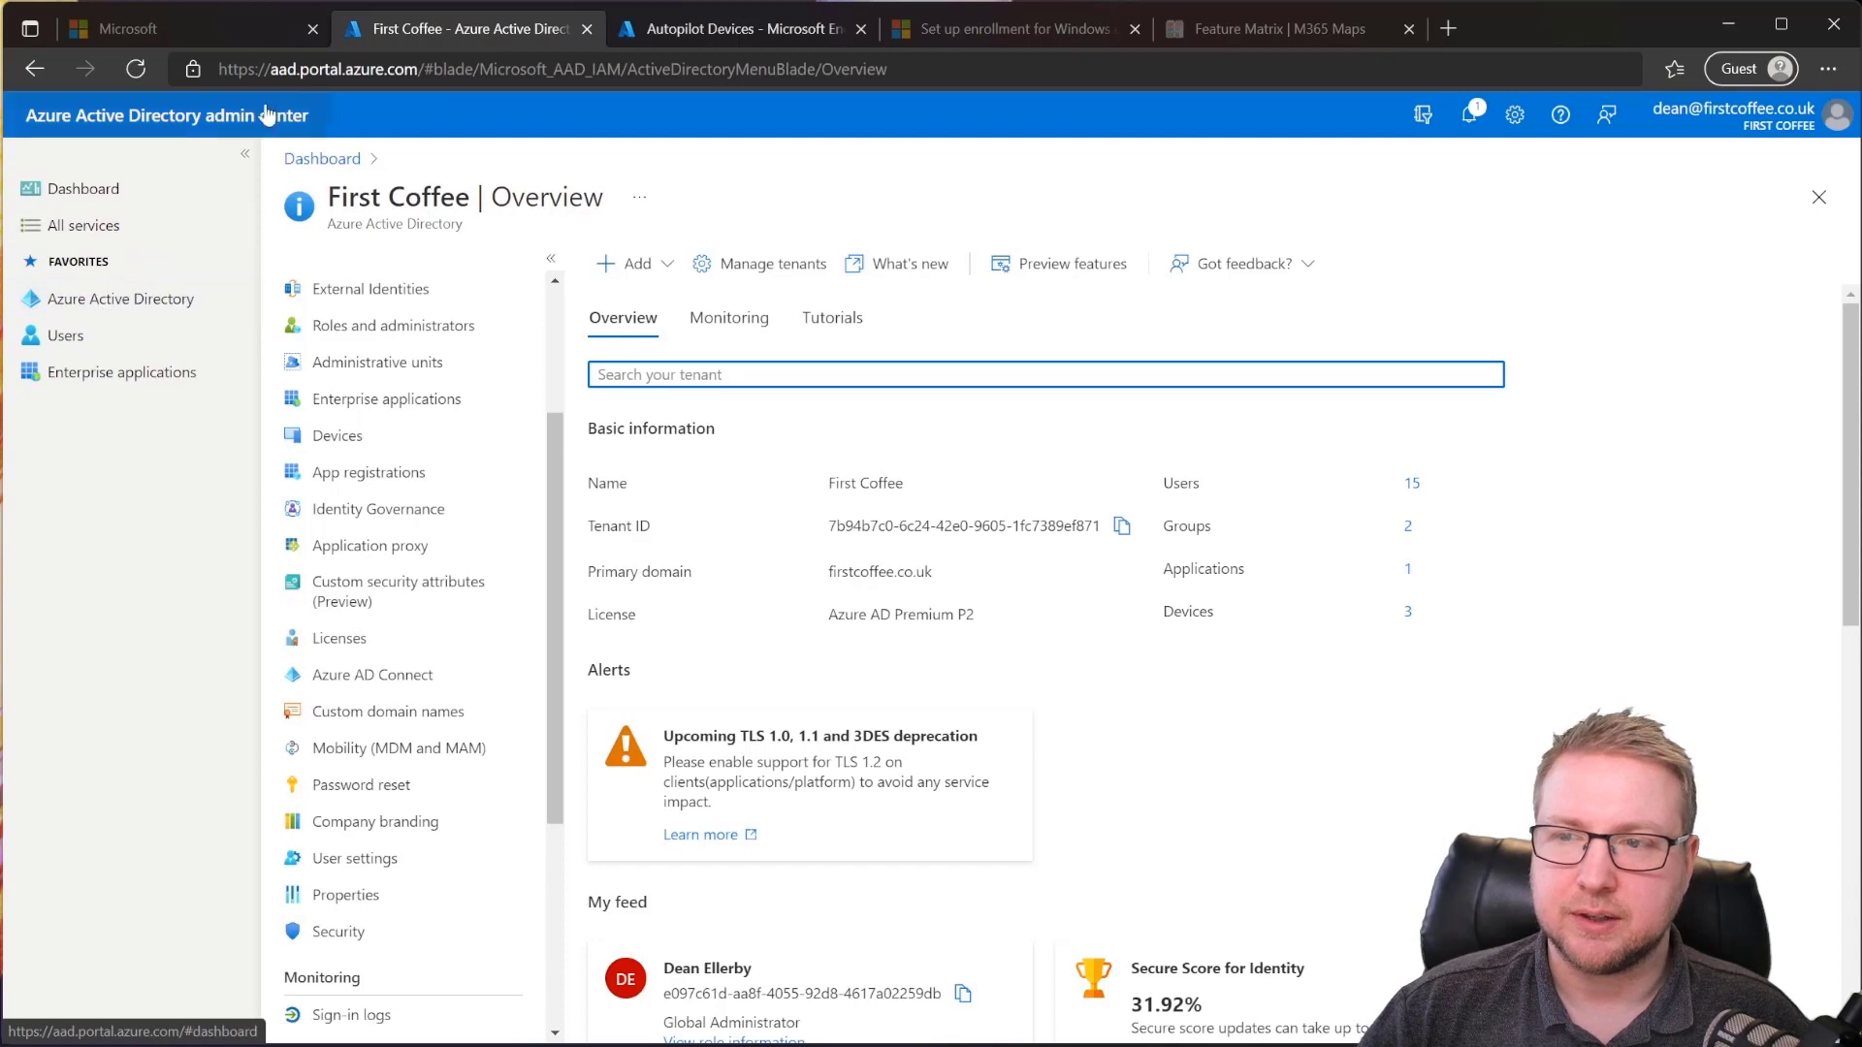
Step: From the Azure AD overview, start configuring Company branding
{"action": "left_click", "coordinate": [108, 311]}
{"action": "scroll", "coordinate": [479, 644], "scroll_direction": "down", "scroll_amount": 5}
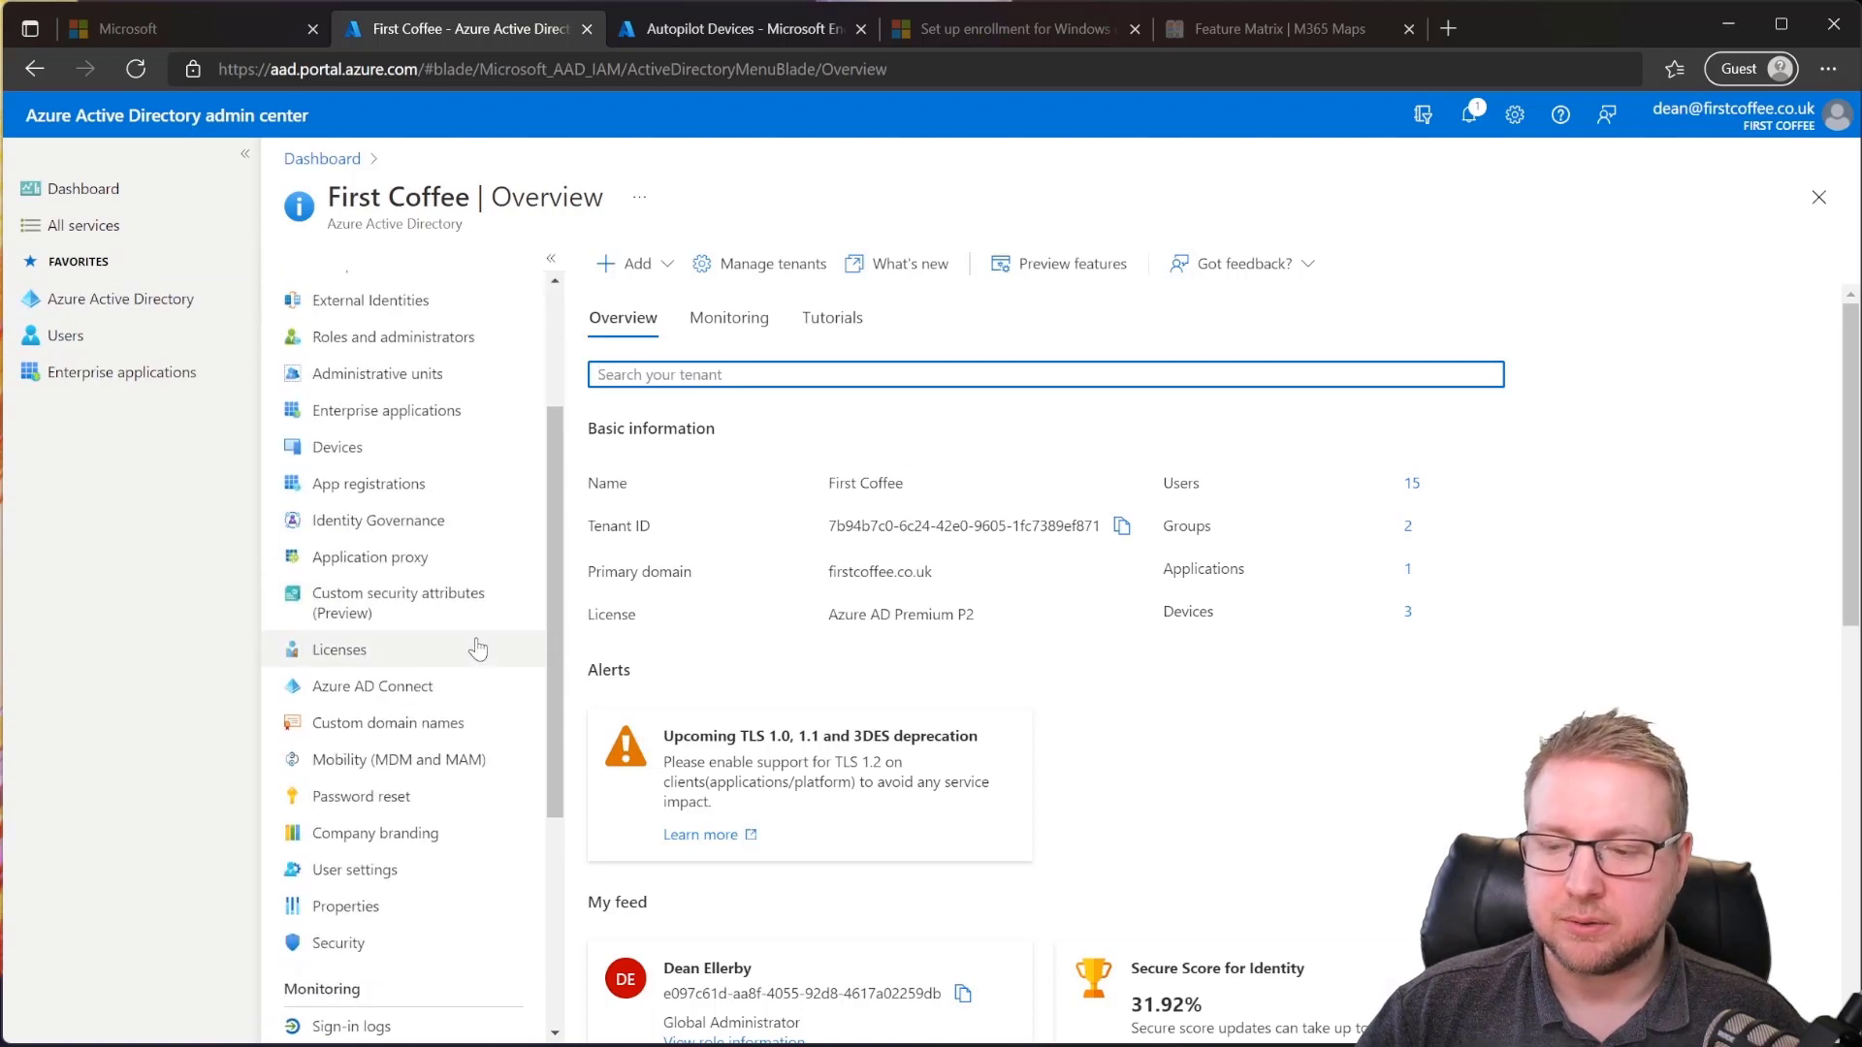
{"action": "left_click", "coordinate": [420, 707]}
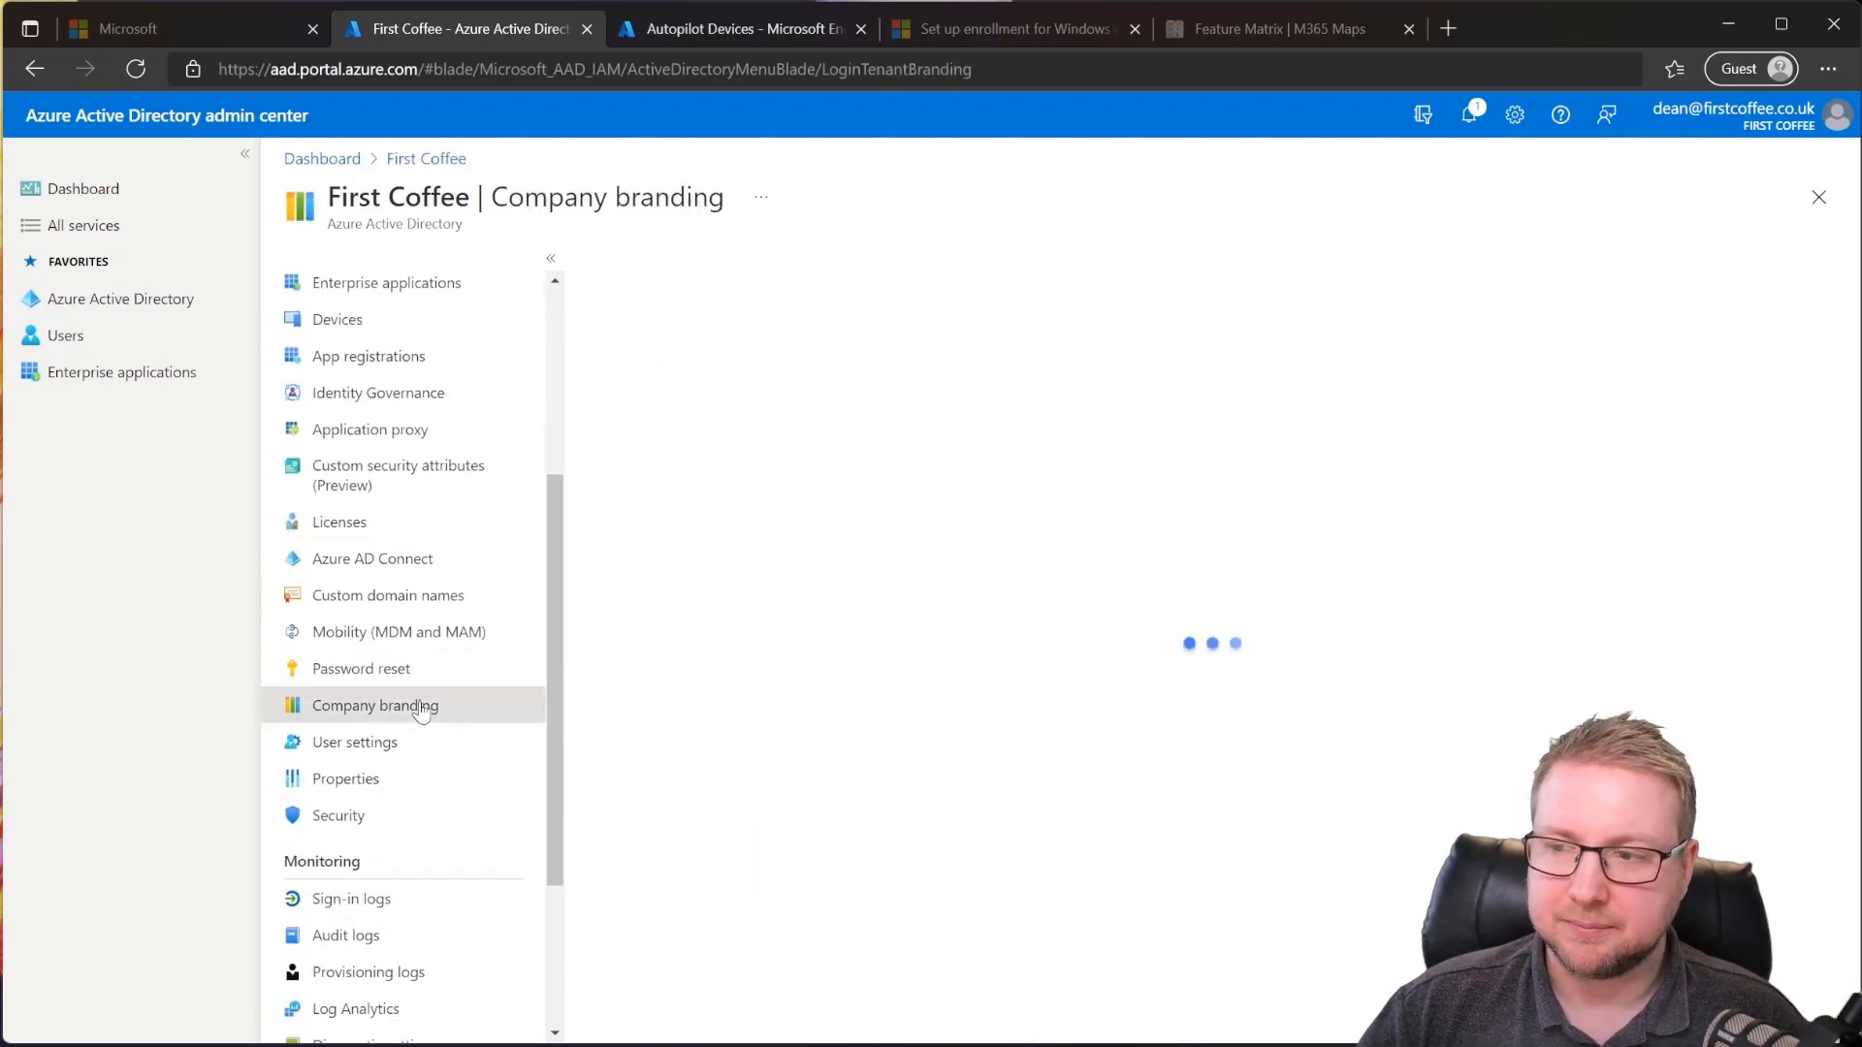
{"action": "left_click", "coordinate": [655, 263]}
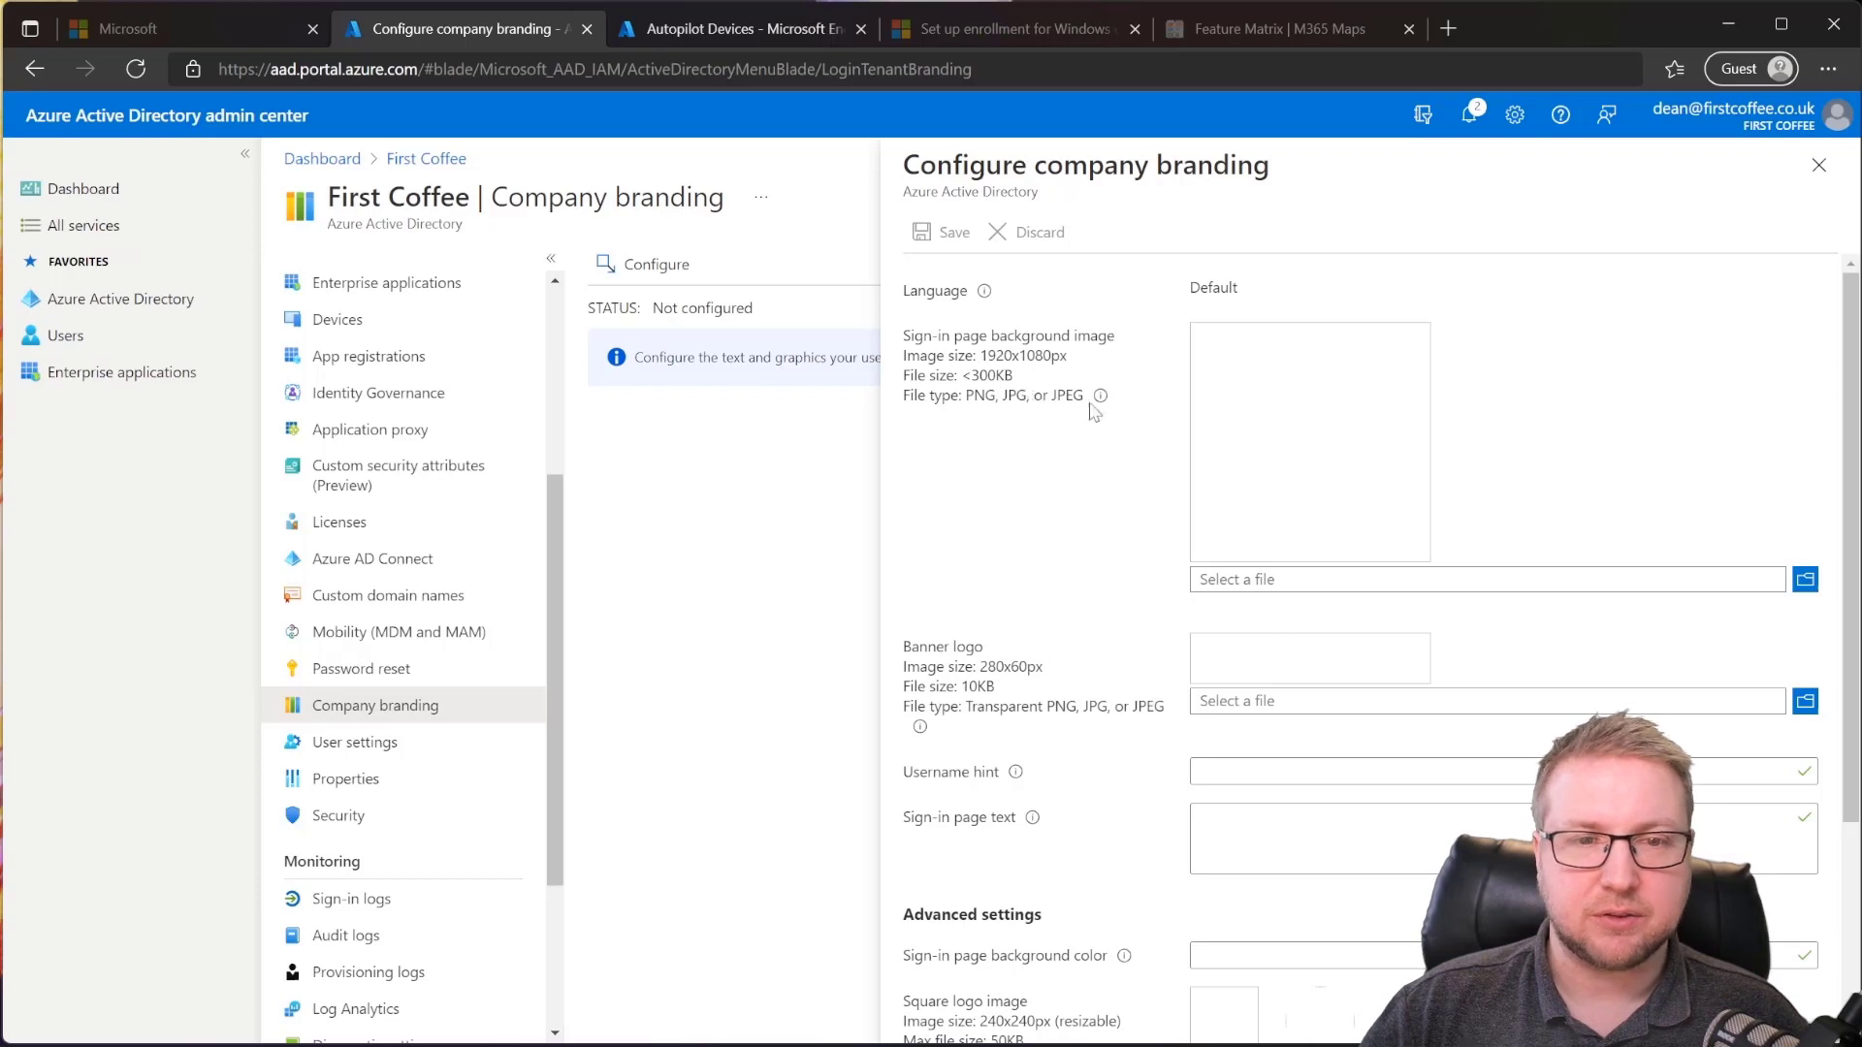
Step: Upload the coffee image from Downloads as the sign-in background, and add a banner logo
{"action": "left_click", "coordinate": [1804, 581]}
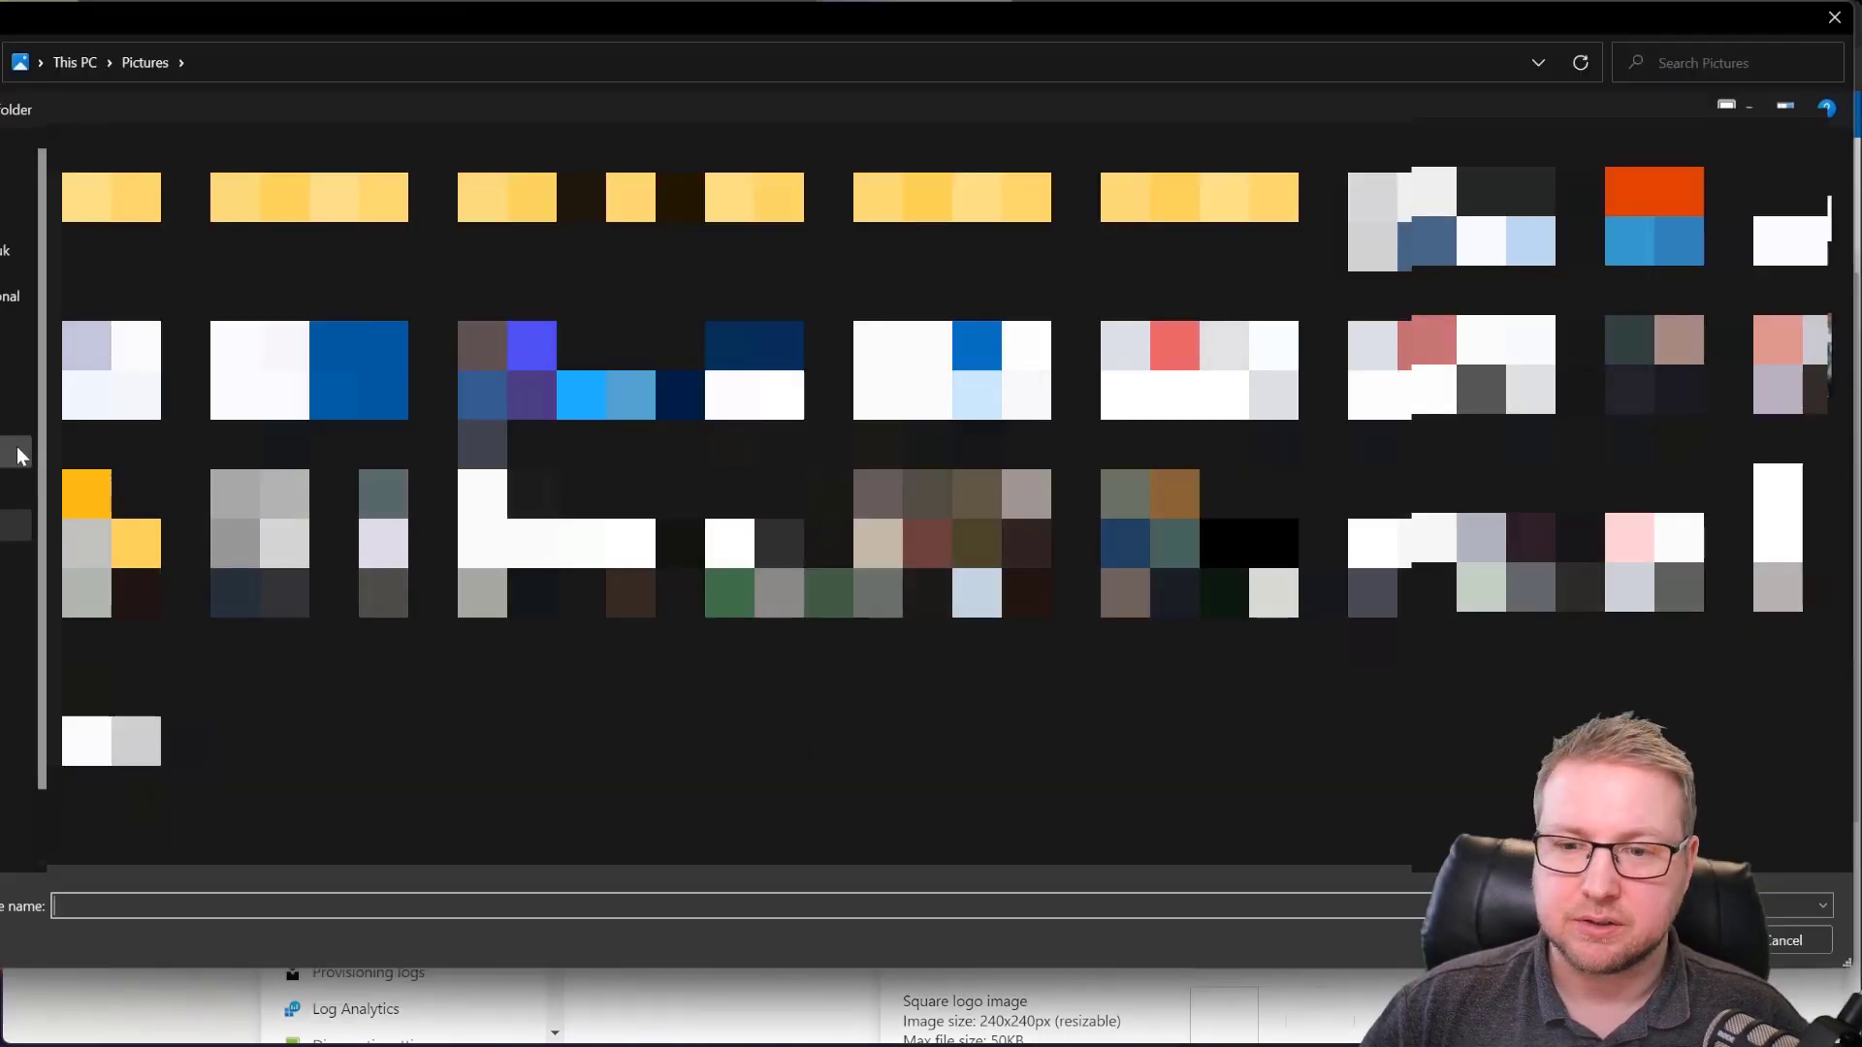
{"action": "left_click", "coordinate": [11, 456]}
{"action": "left_click", "coordinate": [161, 281]}
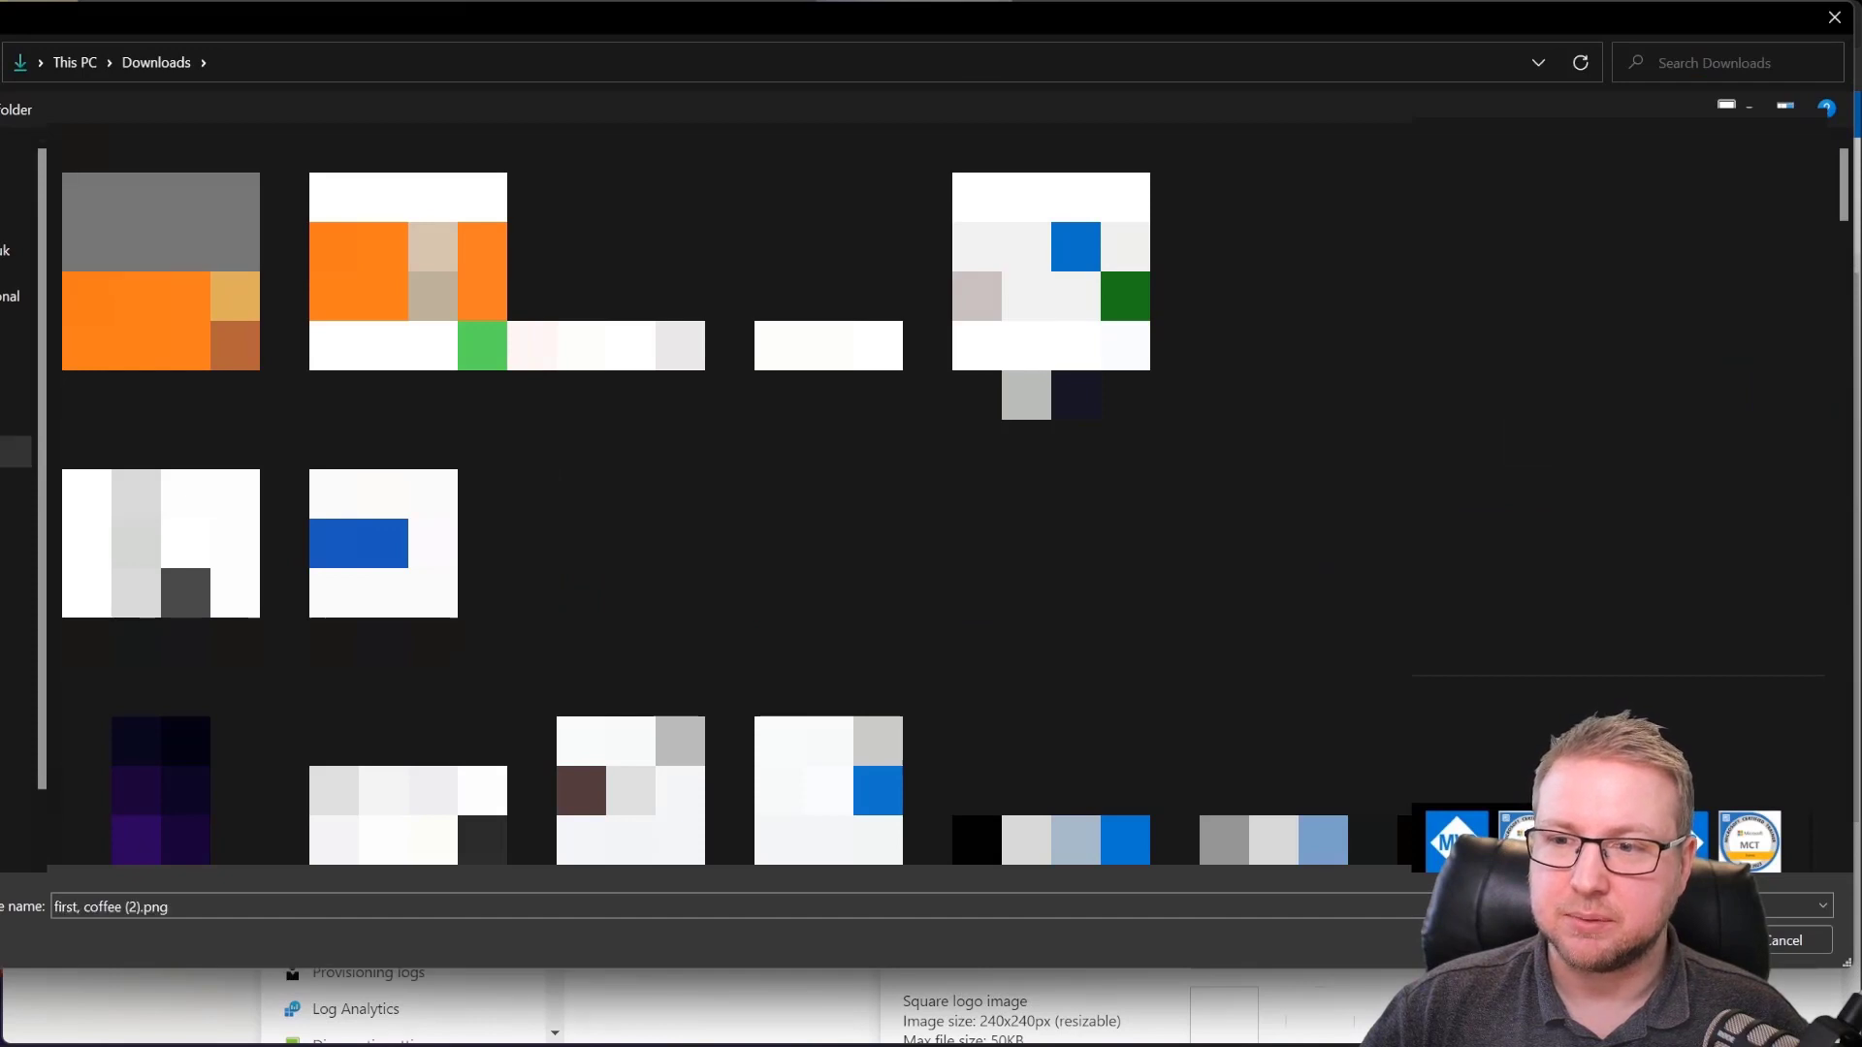
{"action": "double_click", "coordinate": [194, 307]}
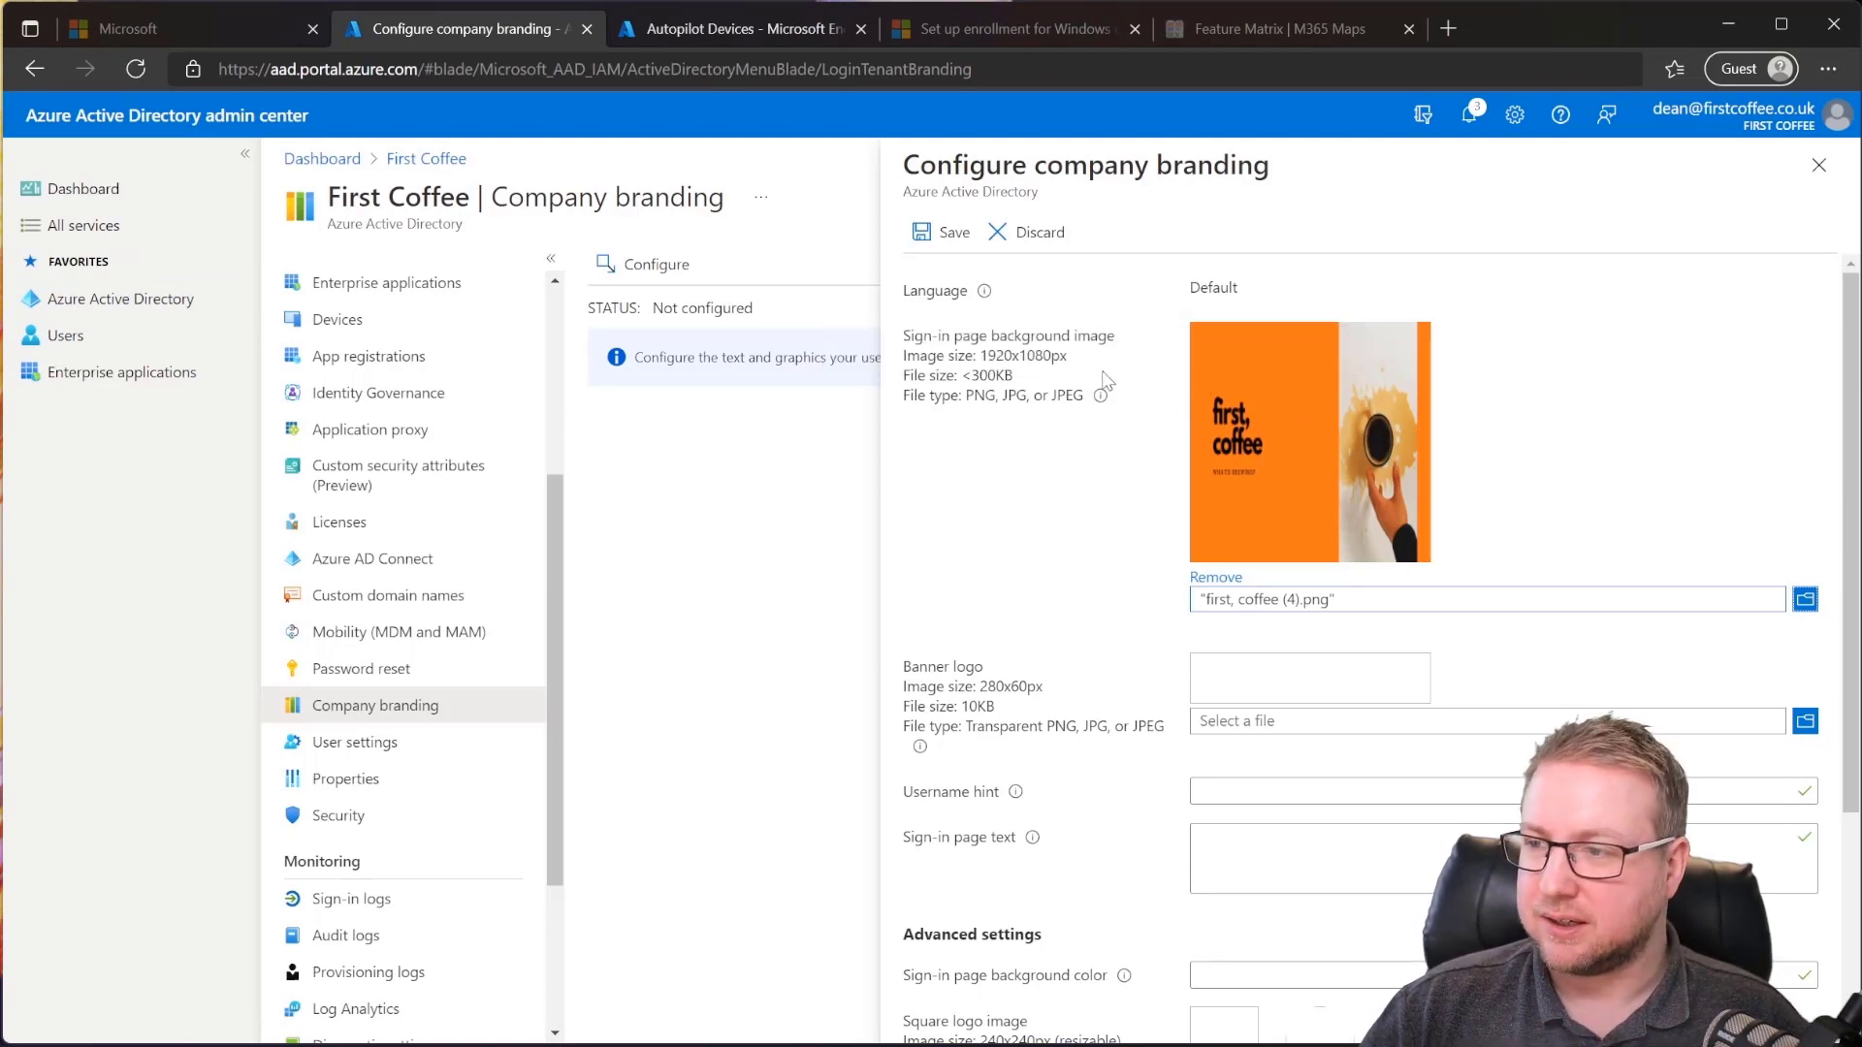
{"action": "scroll", "coordinate": [1118, 415], "scroll_direction": "down", "scroll_amount": 2}
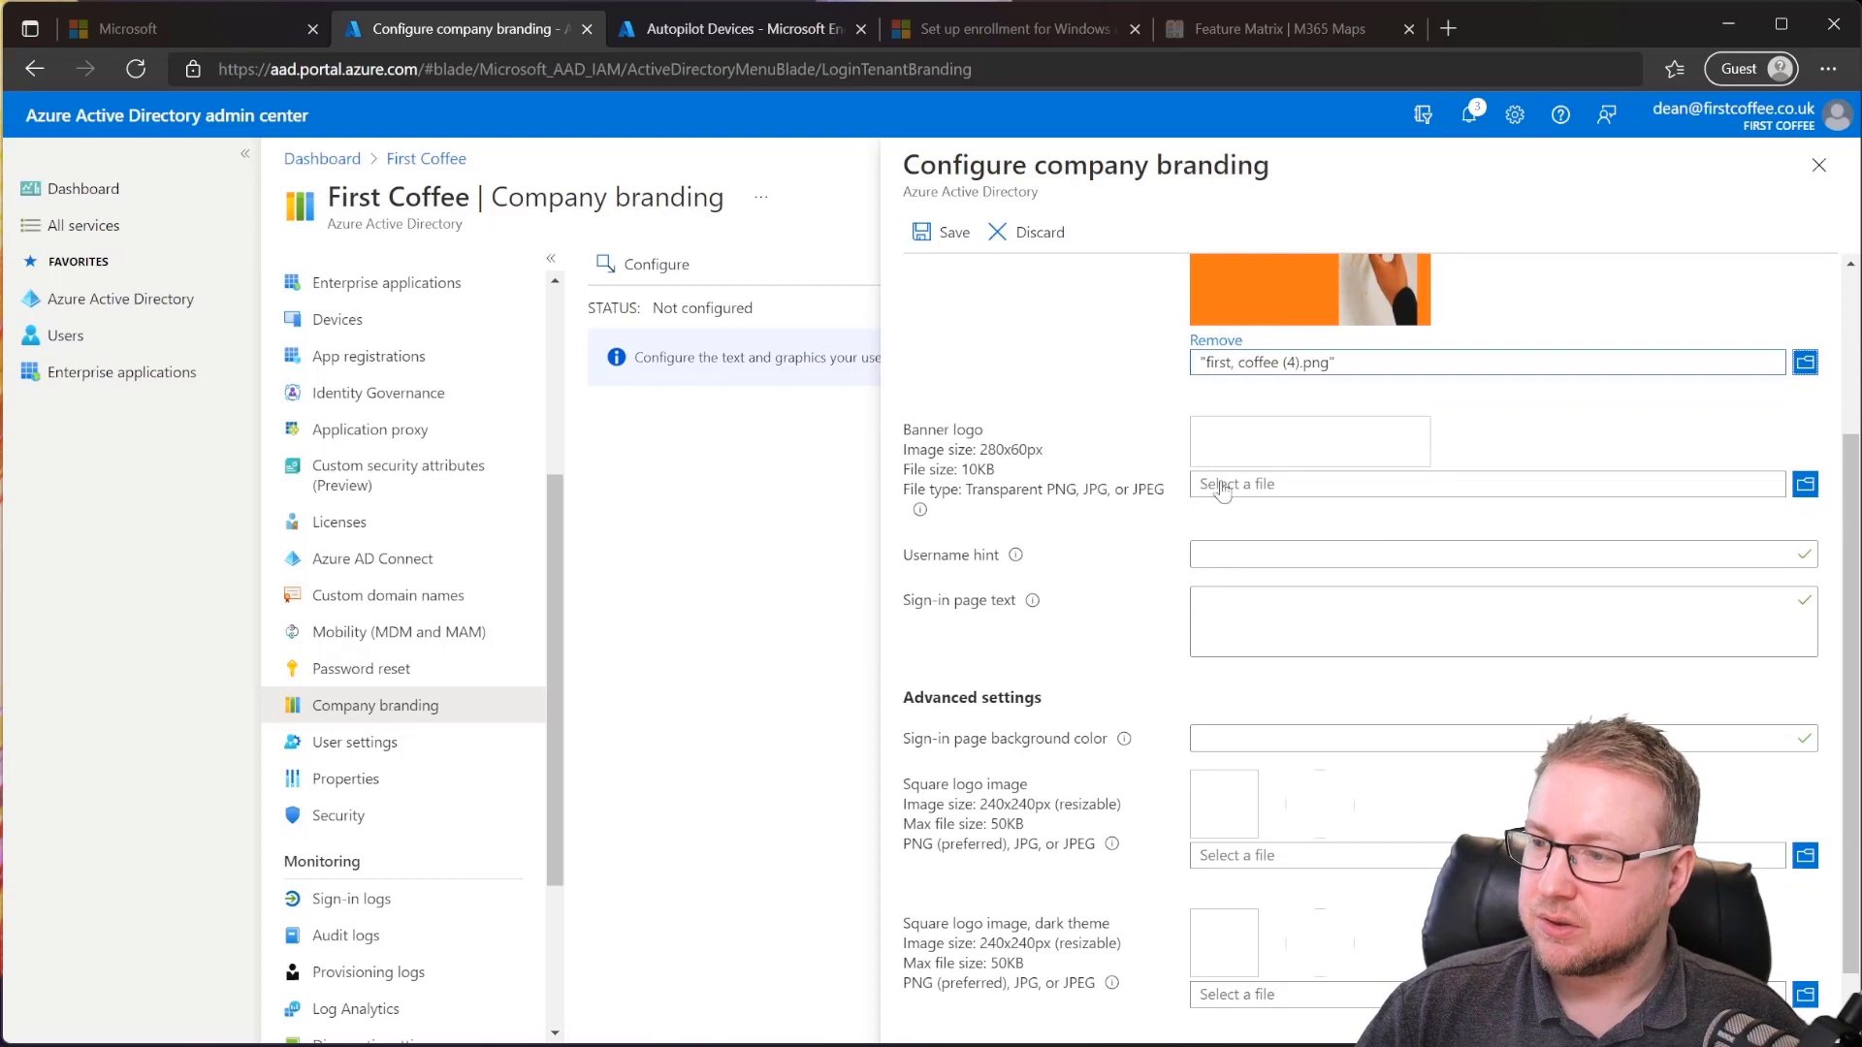
{"action": "left_click", "coordinate": [1806, 484]}
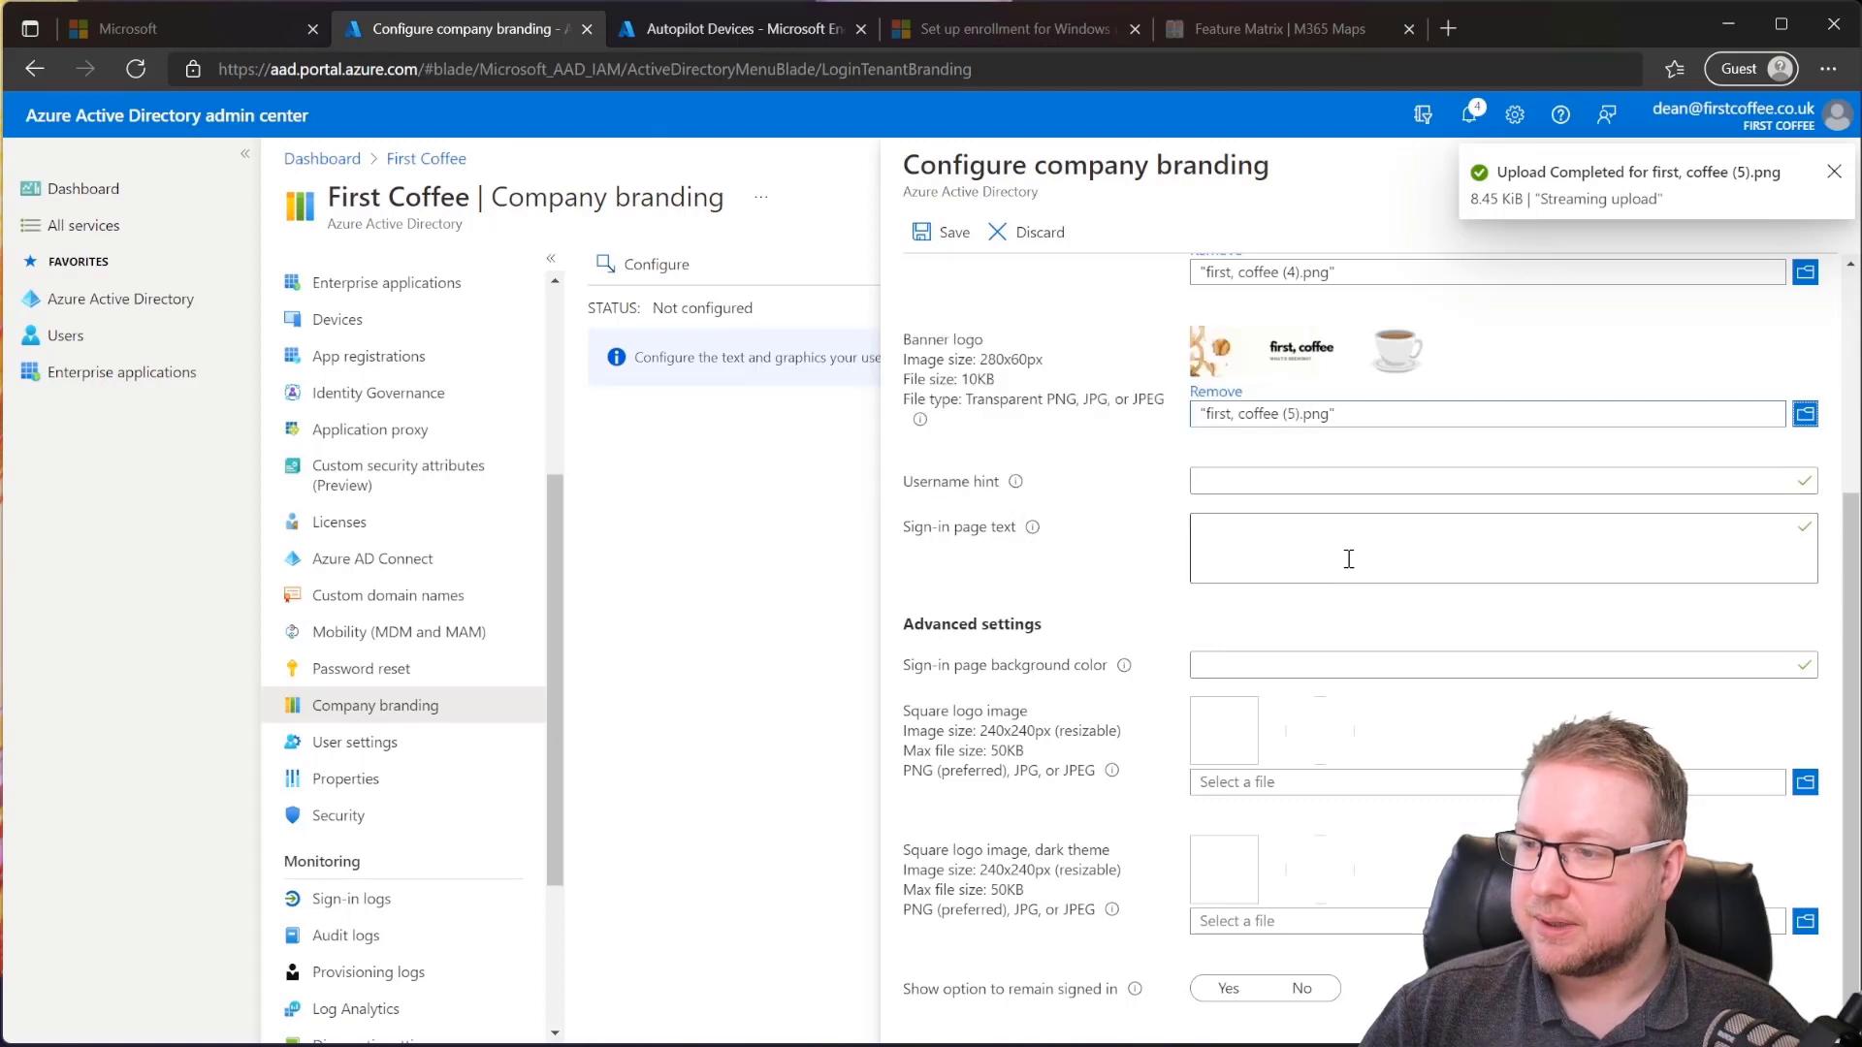
Step: Enter the sign-in page text 'Please Sign in to First Coffee' and save the branding
{"action": "left_click", "coordinate": [1348, 559]}
{"action": "type", "text": "Please Sign in to First Coffee"}
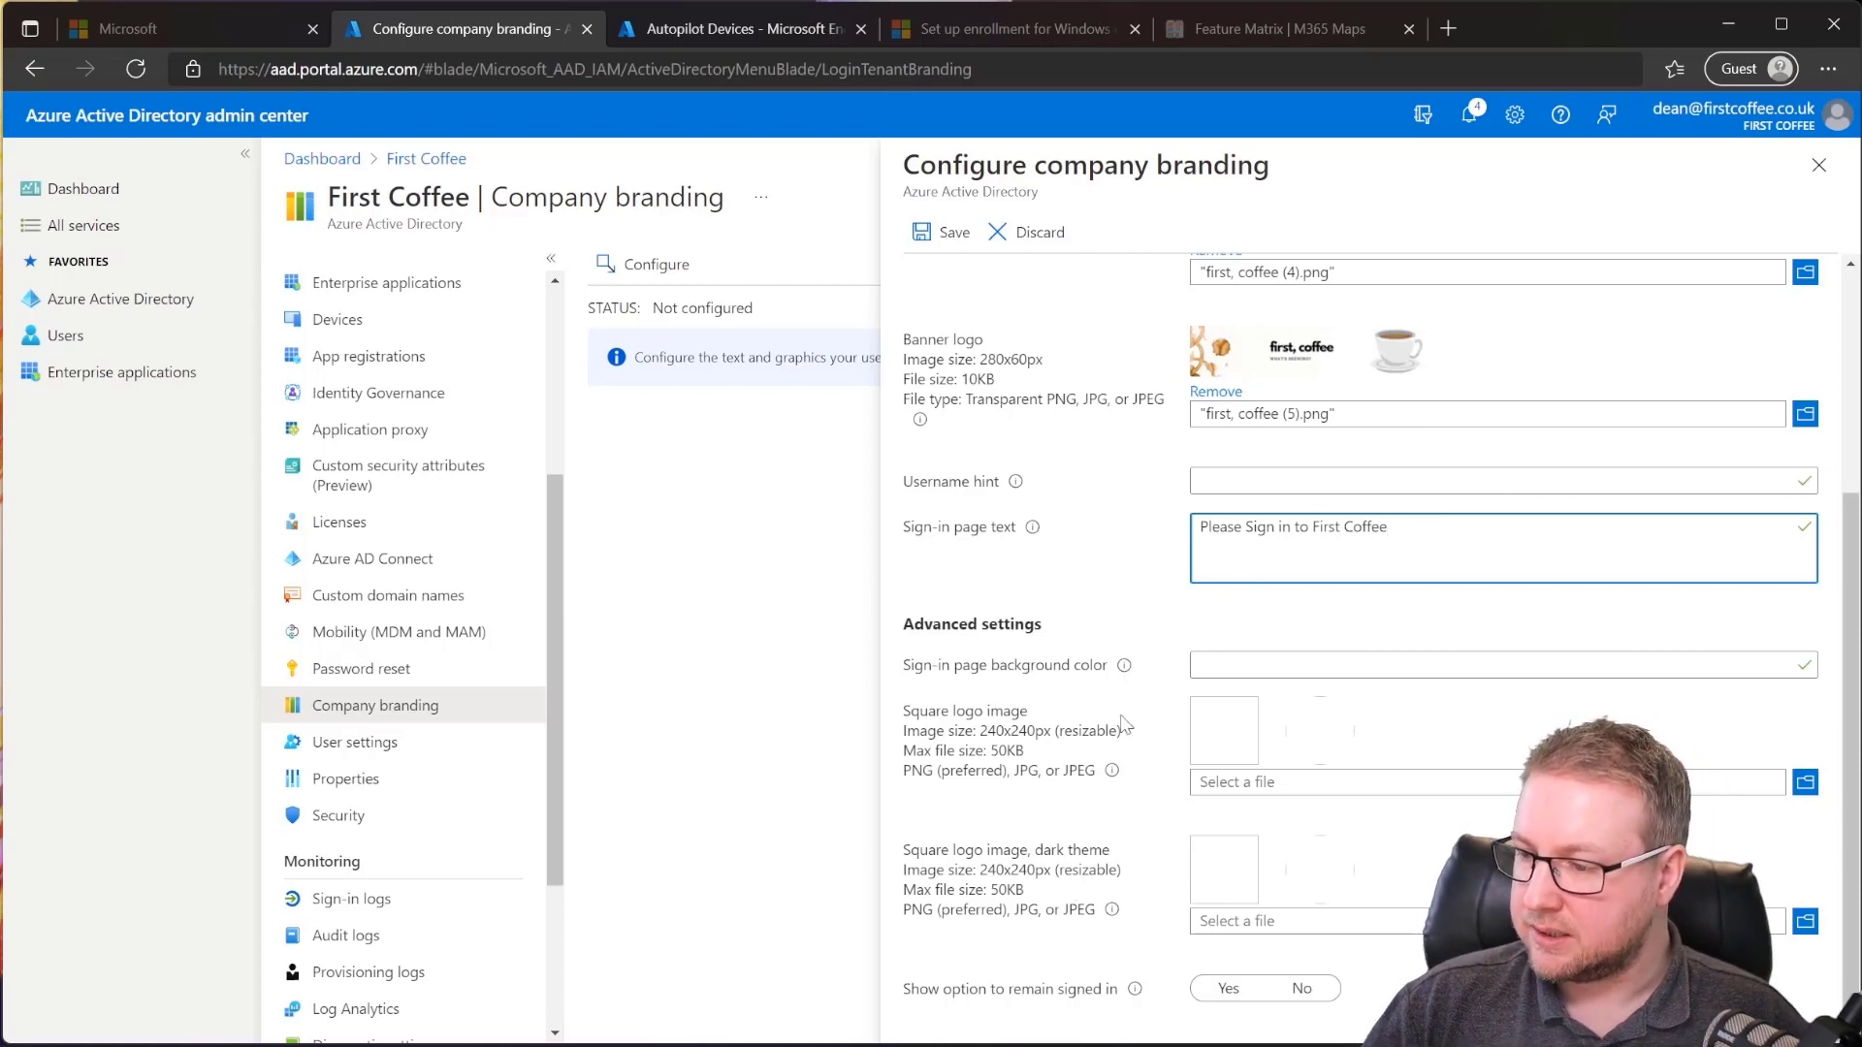
{"action": "scroll", "coordinate": [1115, 703], "scroll_direction": "up", "scroll_amount": 1}
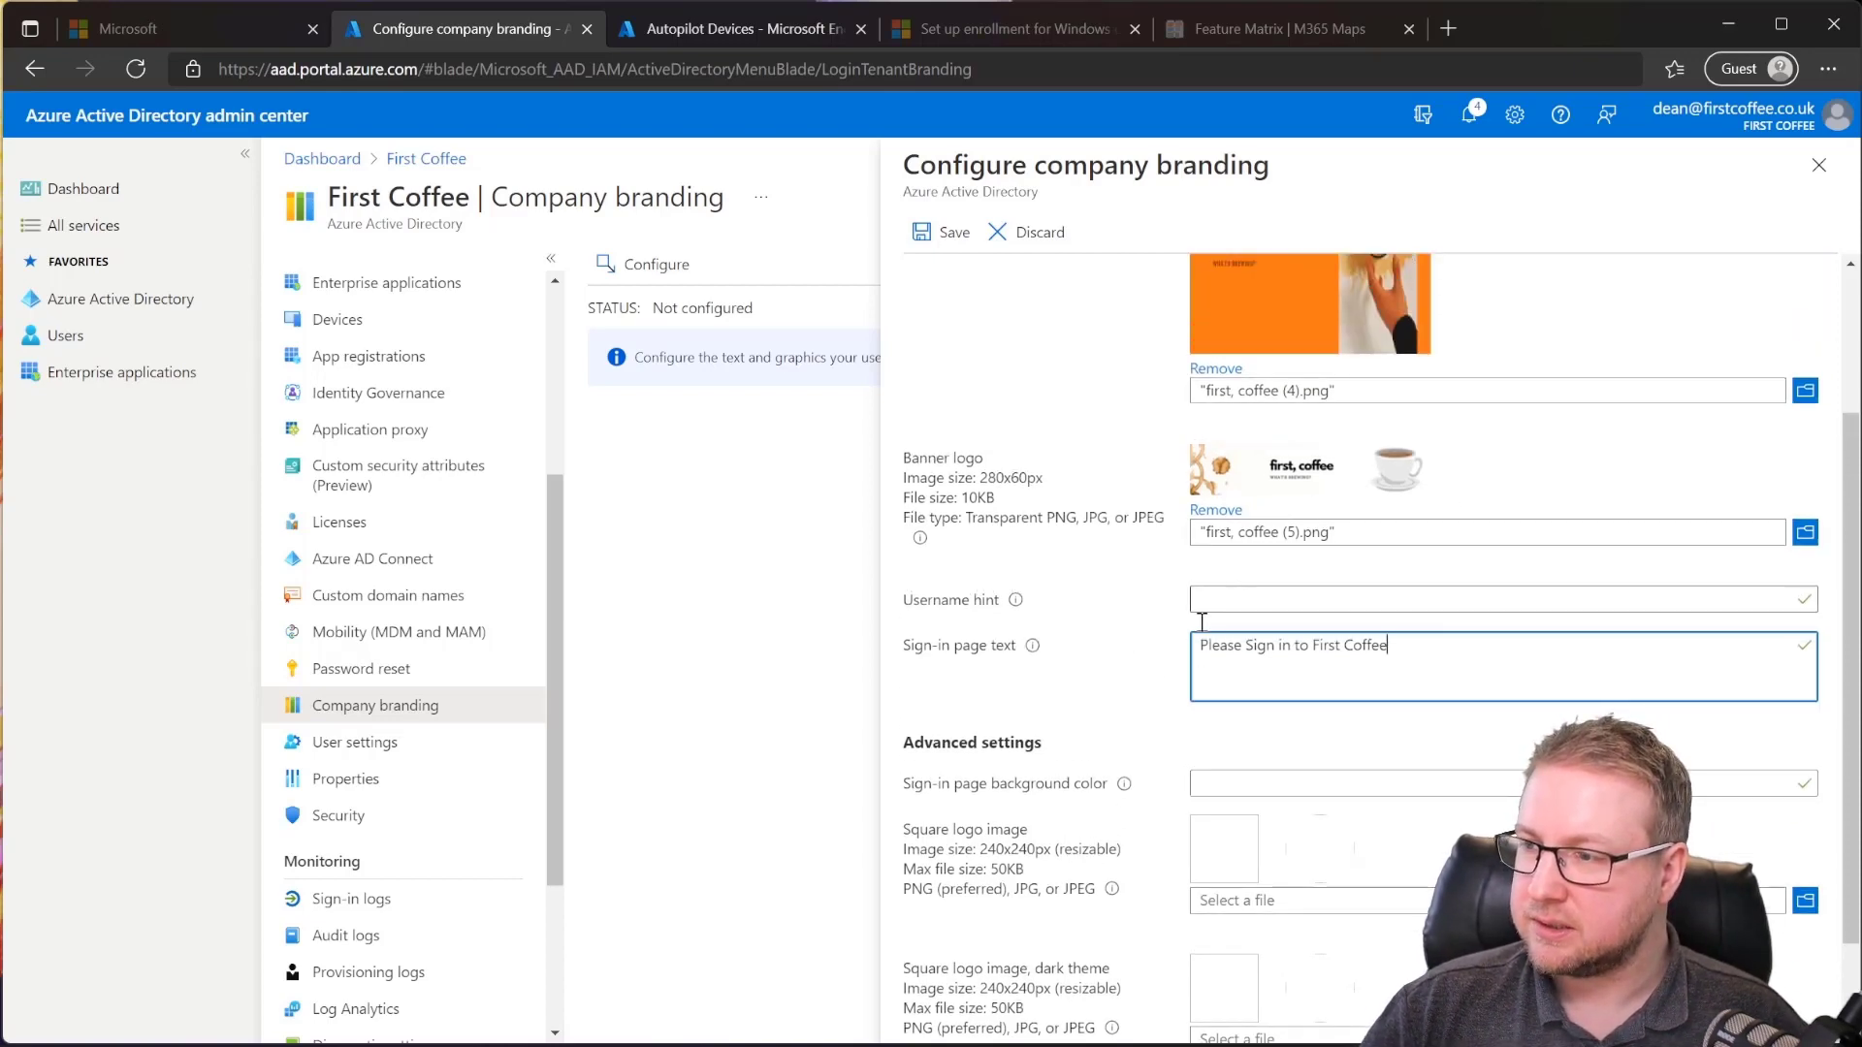
{"action": "scroll", "coordinate": [1066, 436], "scroll_direction": "up", "scroll_amount": 2}
{"action": "left_click", "coordinate": [949, 233]}
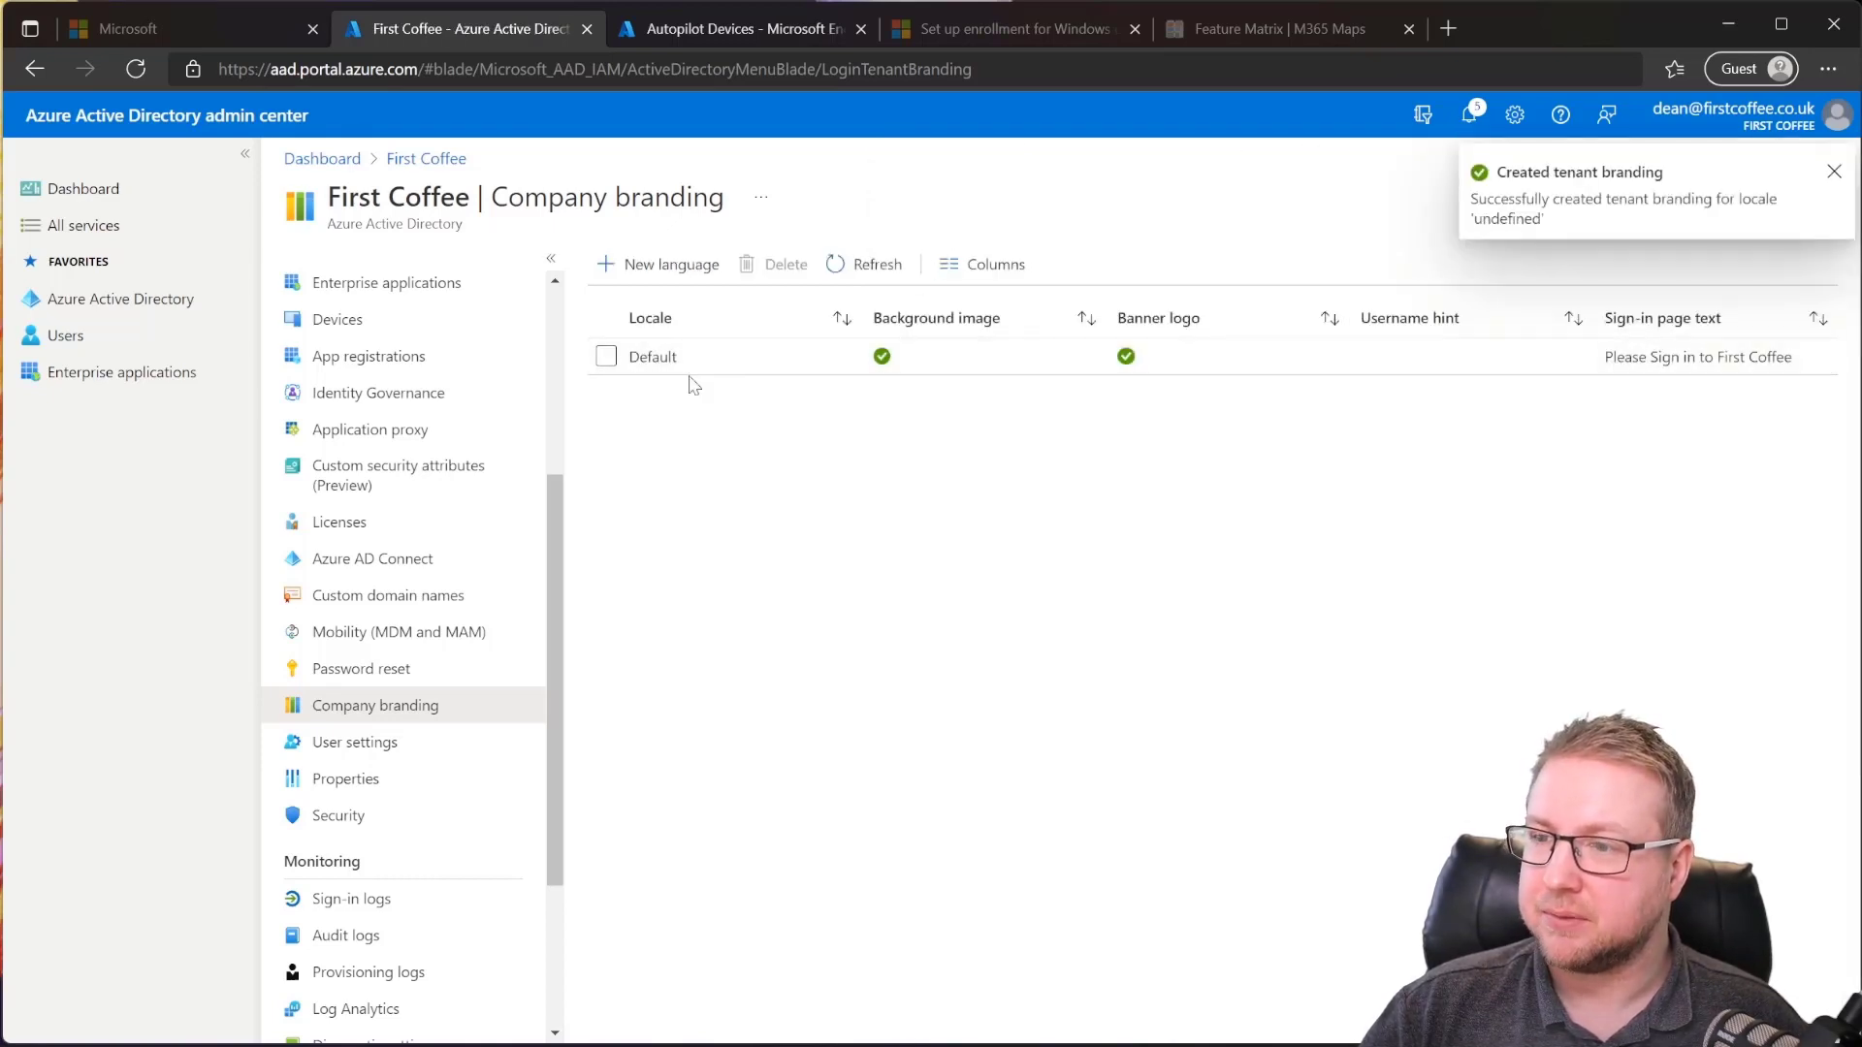
Step: Add the username hint 'Use your email address' to the Default branding, save, and refresh
{"action": "left_click", "coordinate": [1424, 363]}
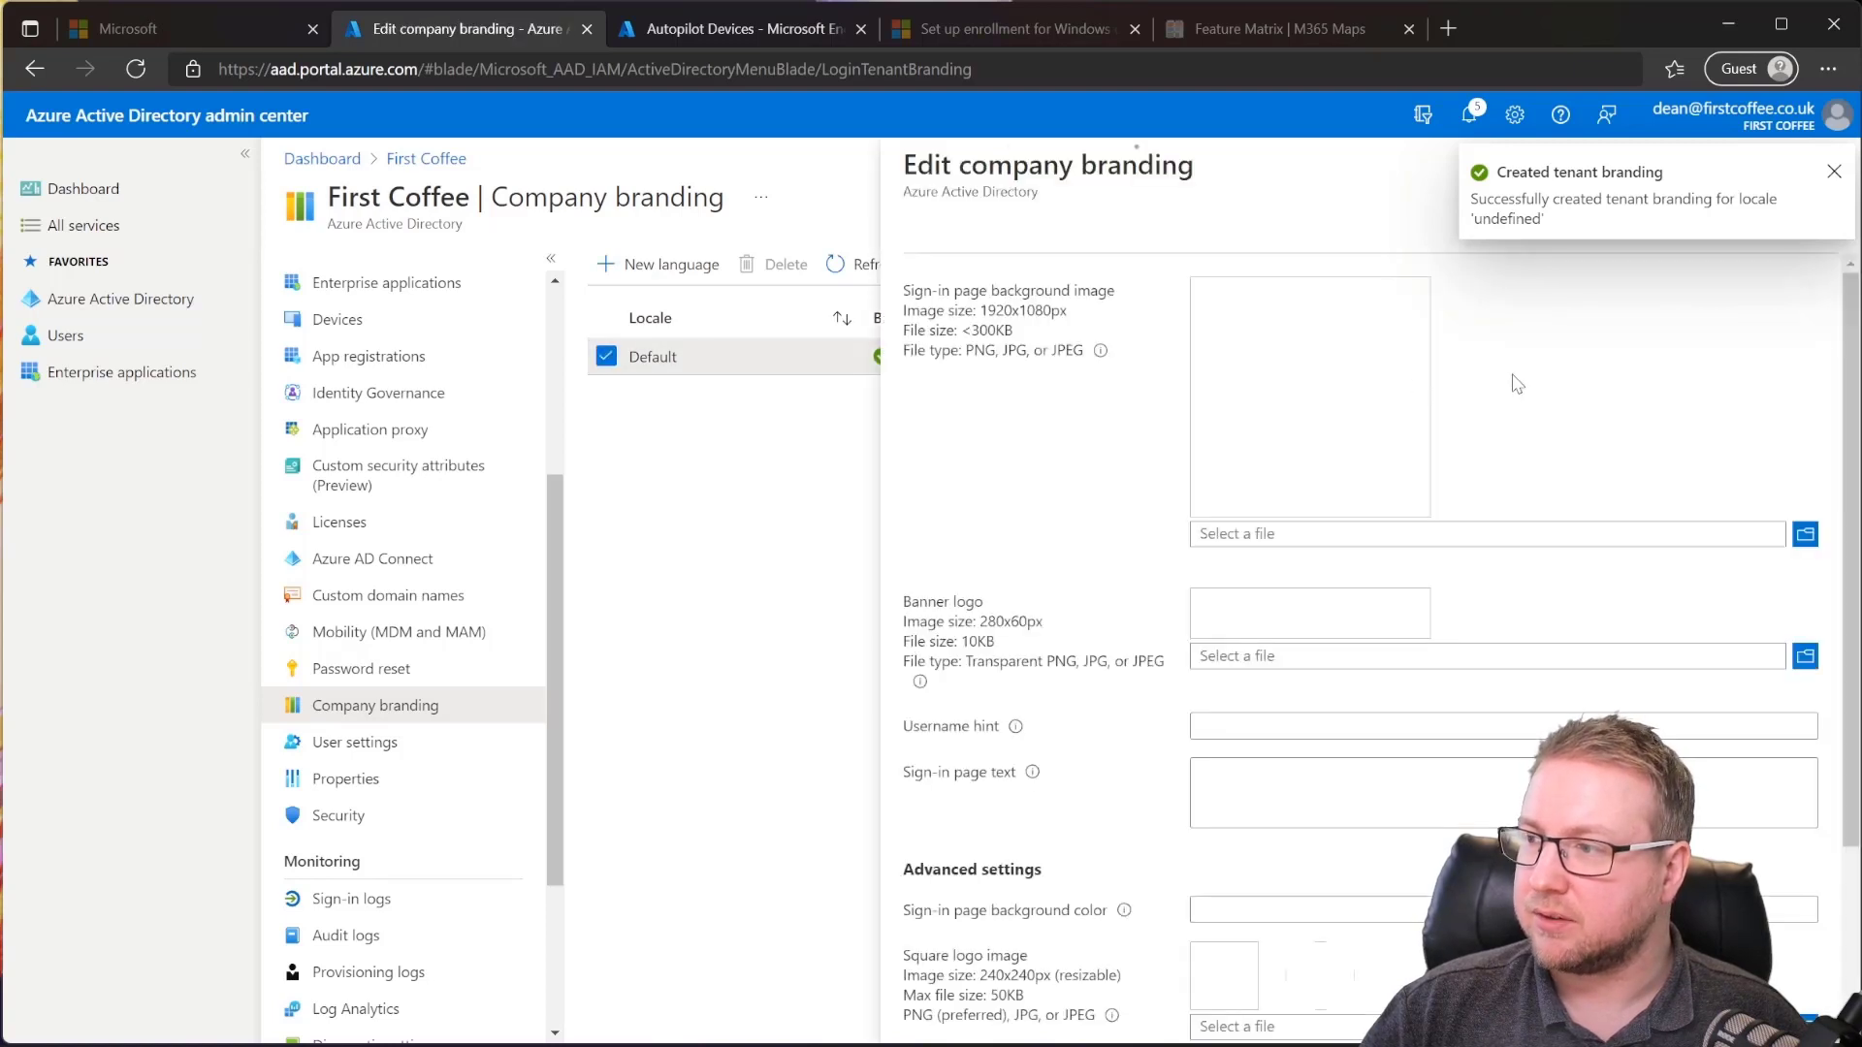
{"action": "left_click", "coordinate": [1324, 643]}
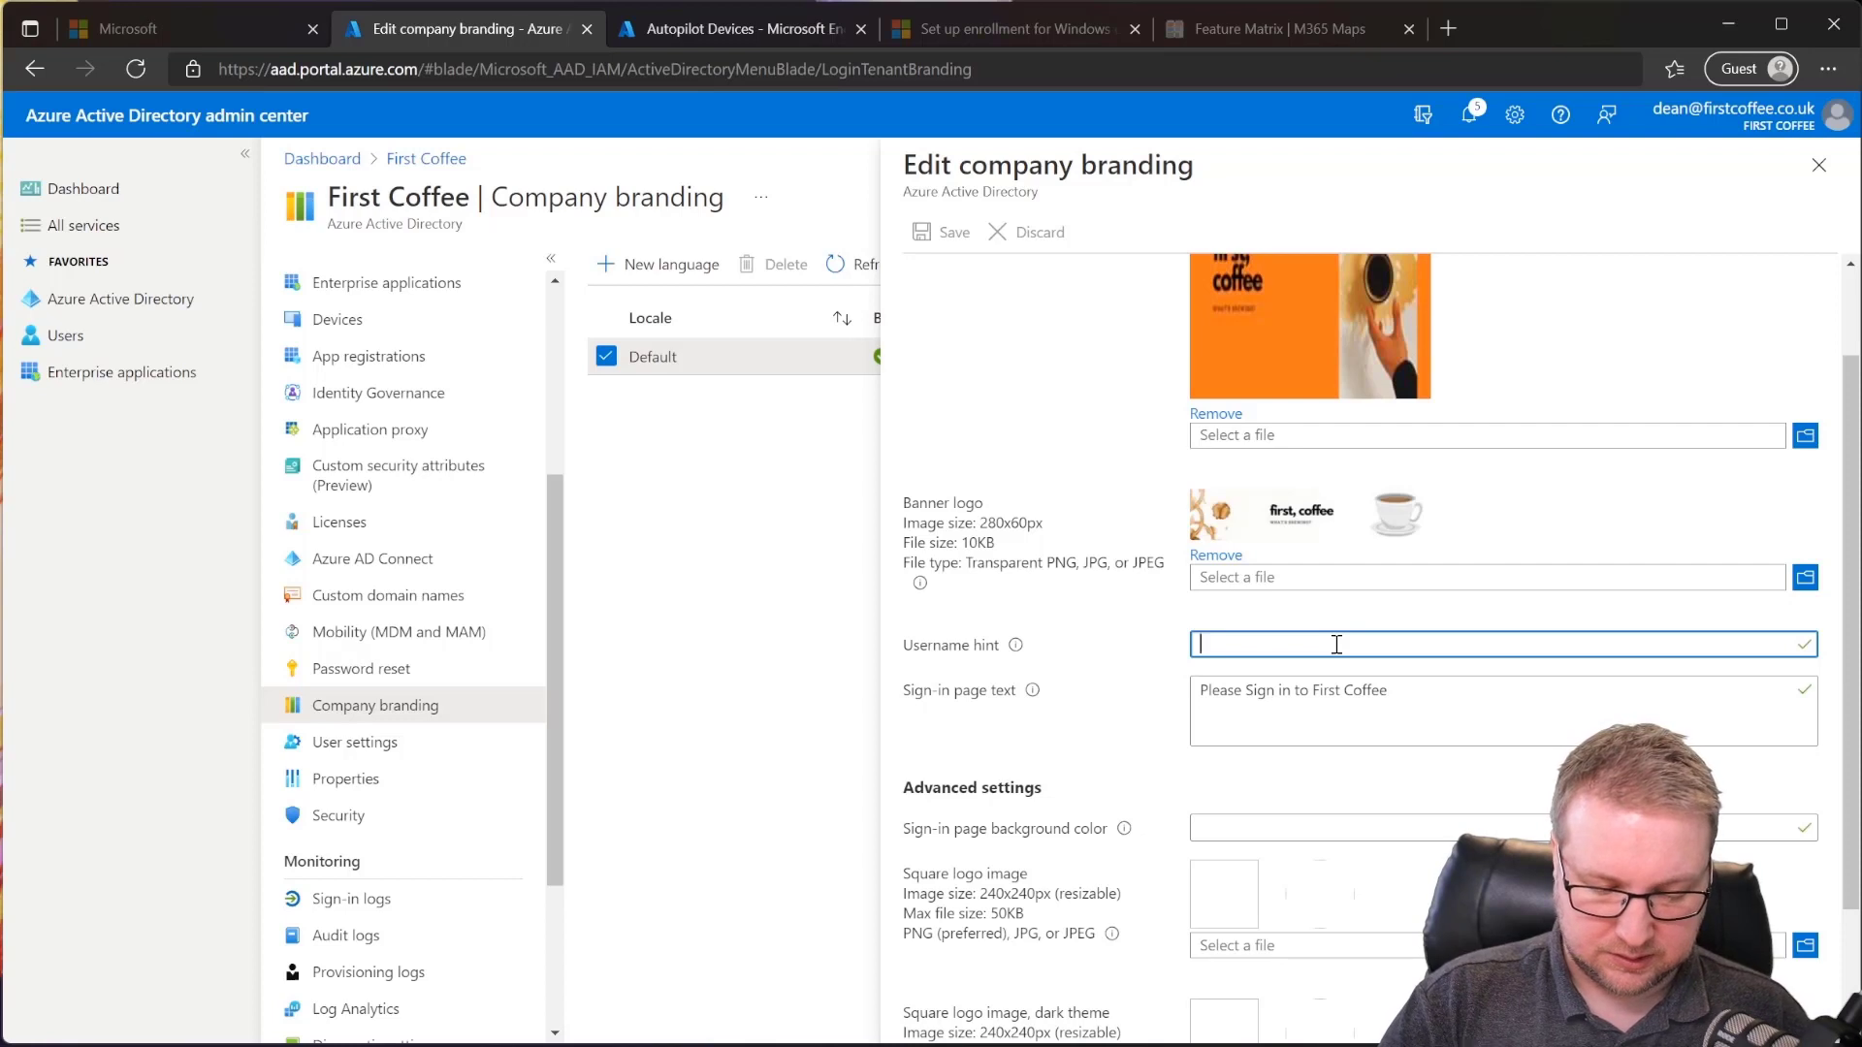
{"action": "type", "text": "Use yoiu"}
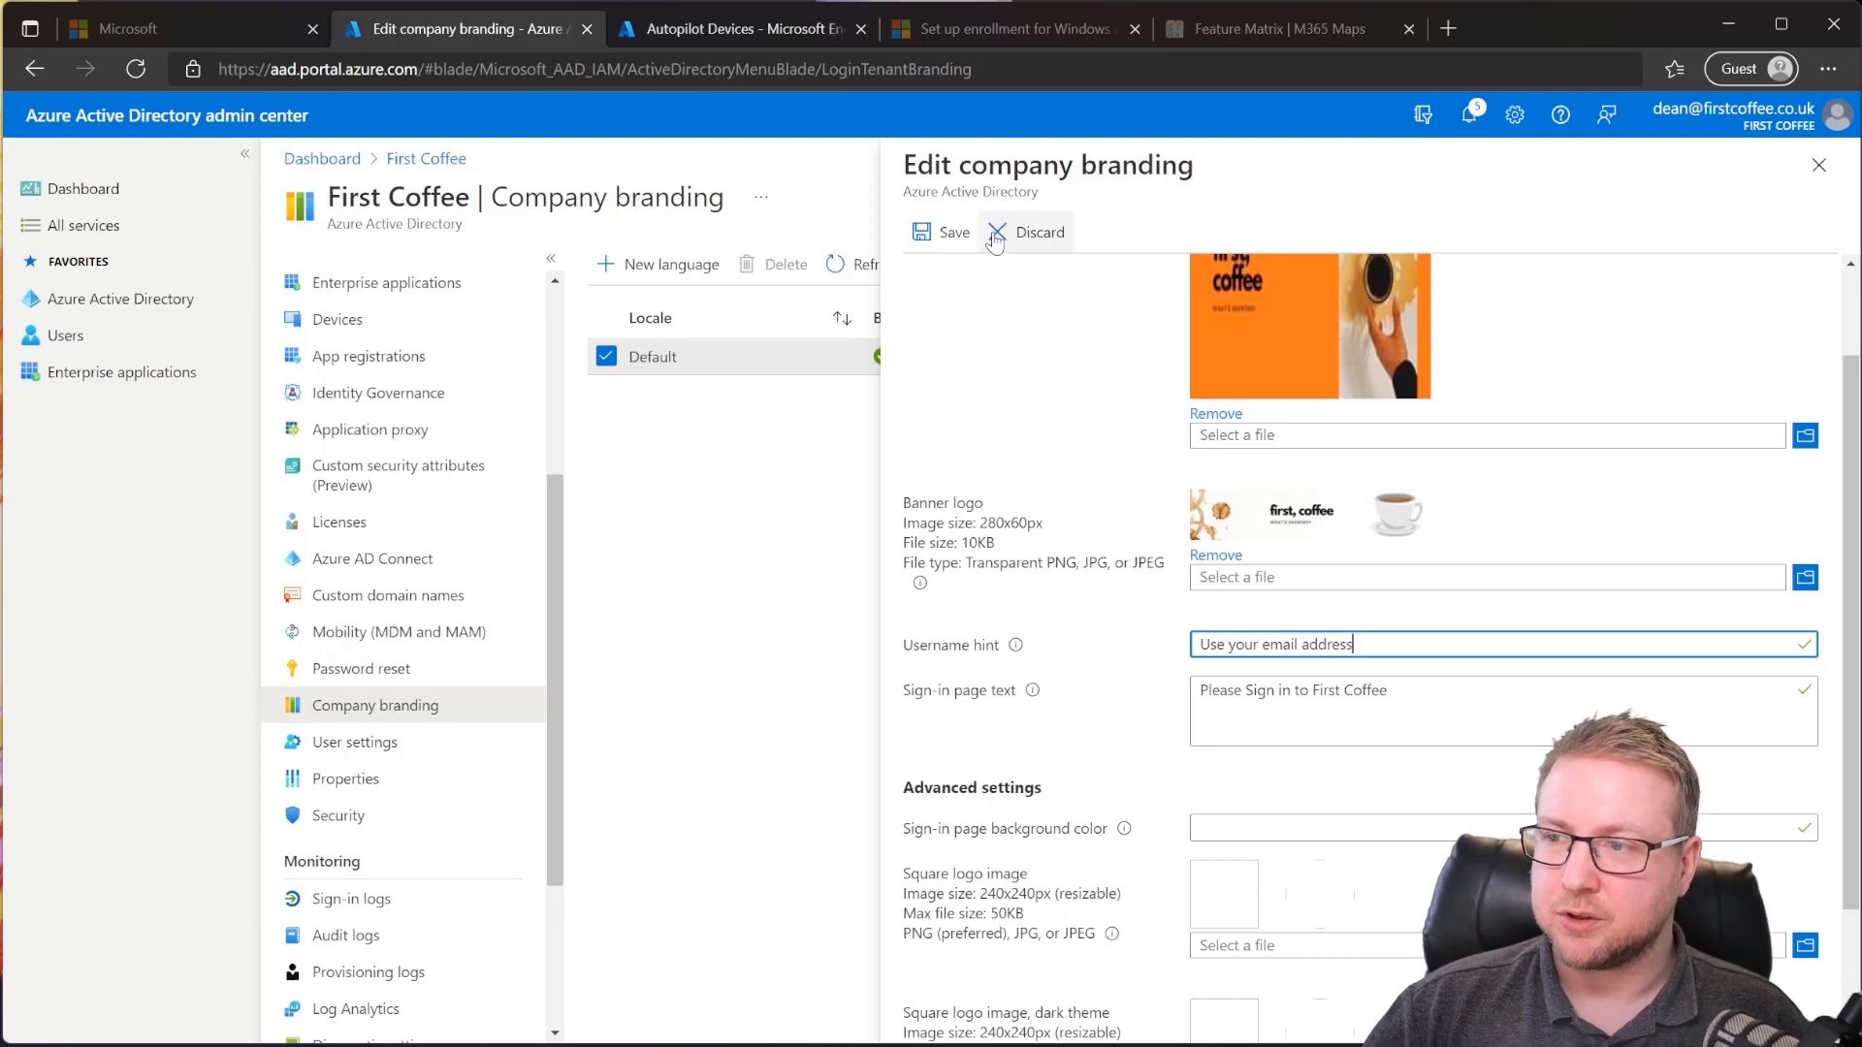
{"action": "left_click", "coordinate": [941, 233]}
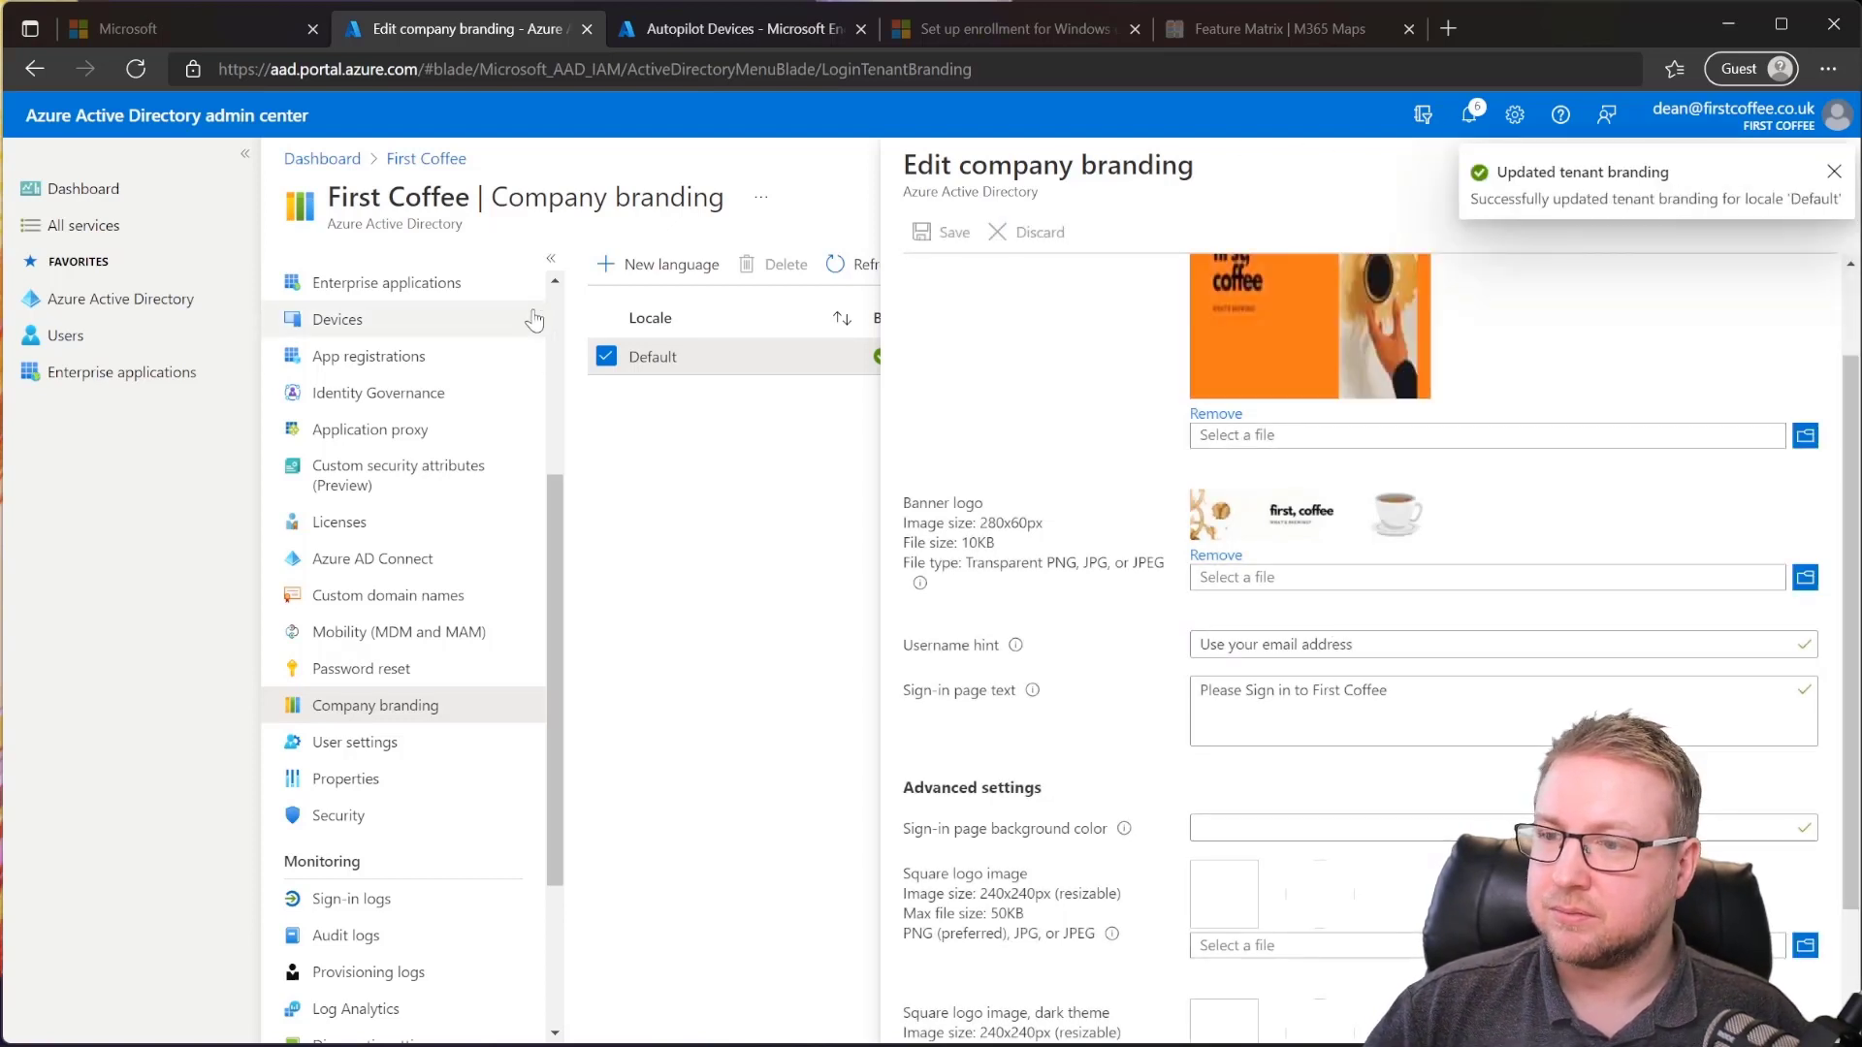
{"action": "left_click", "coordinate": [862, 272]}
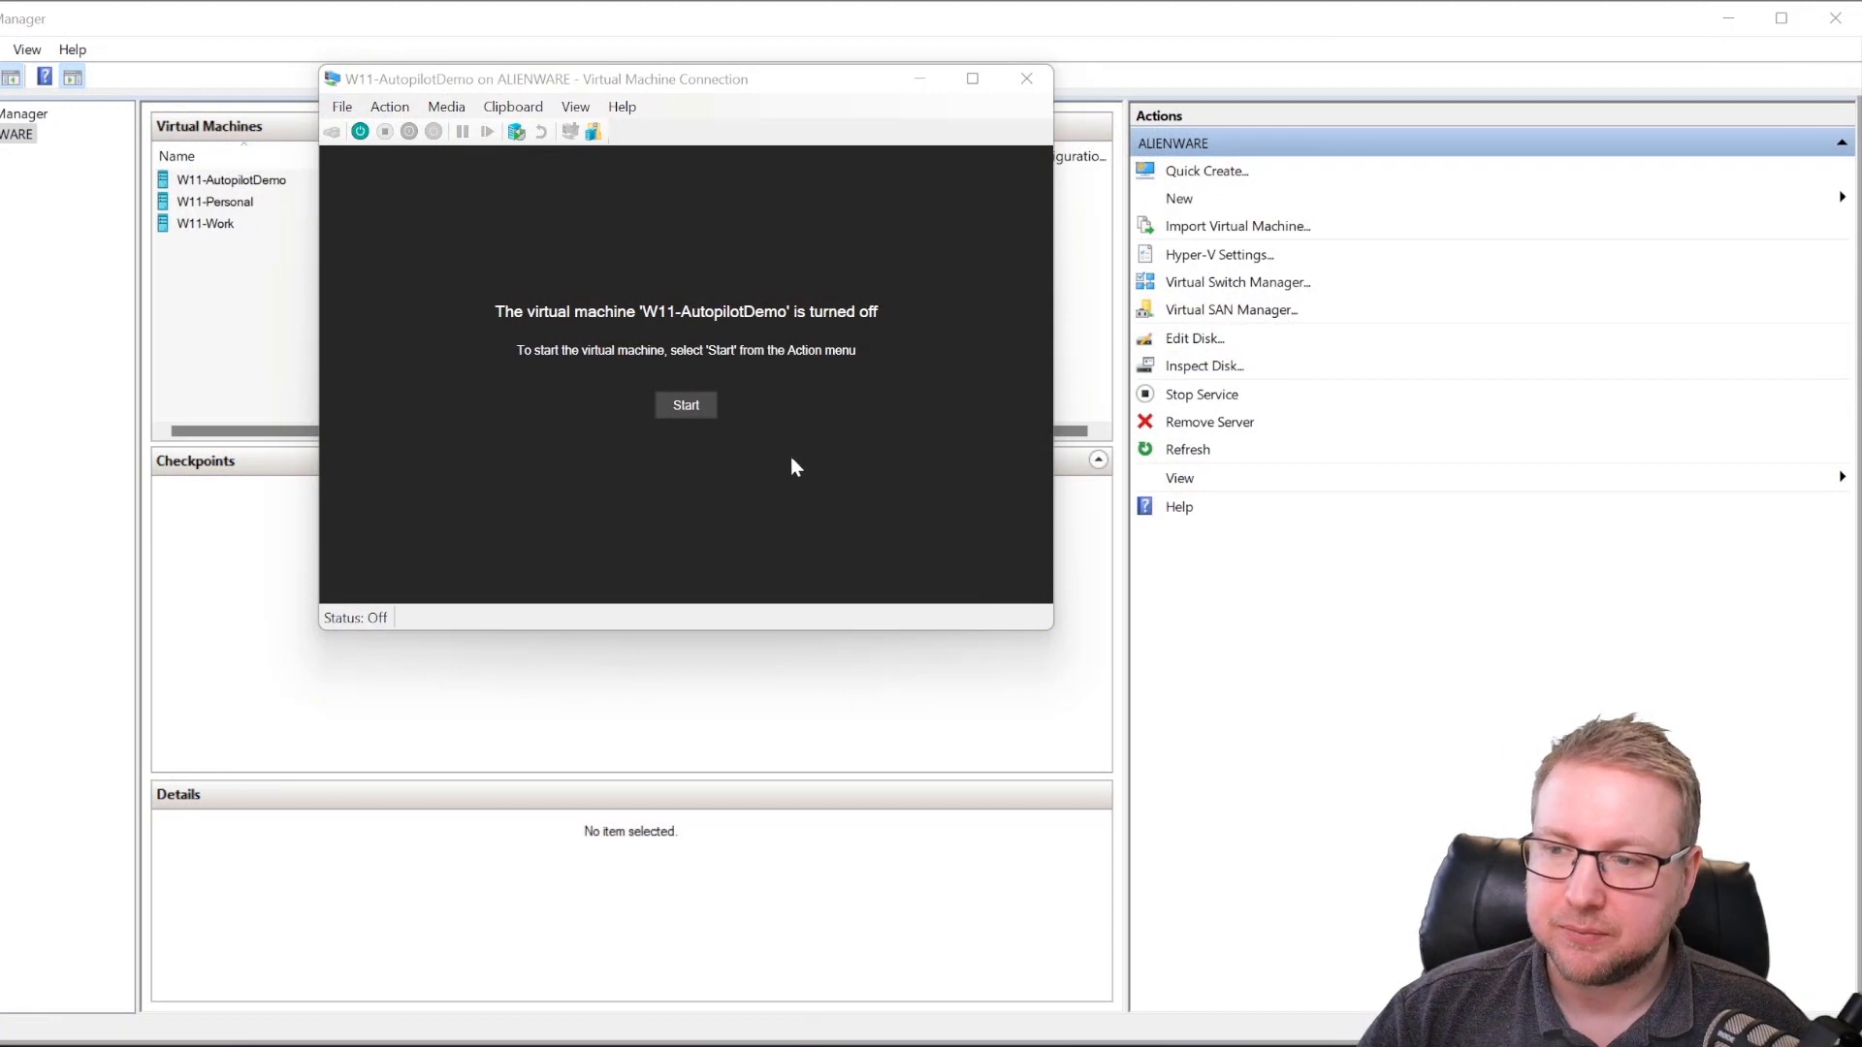
Step: Start W11-AutopilotDemo and let it boot to the branded work-or-school sign-in page
{"action": "left_click", "coordinate": [685, 407]}
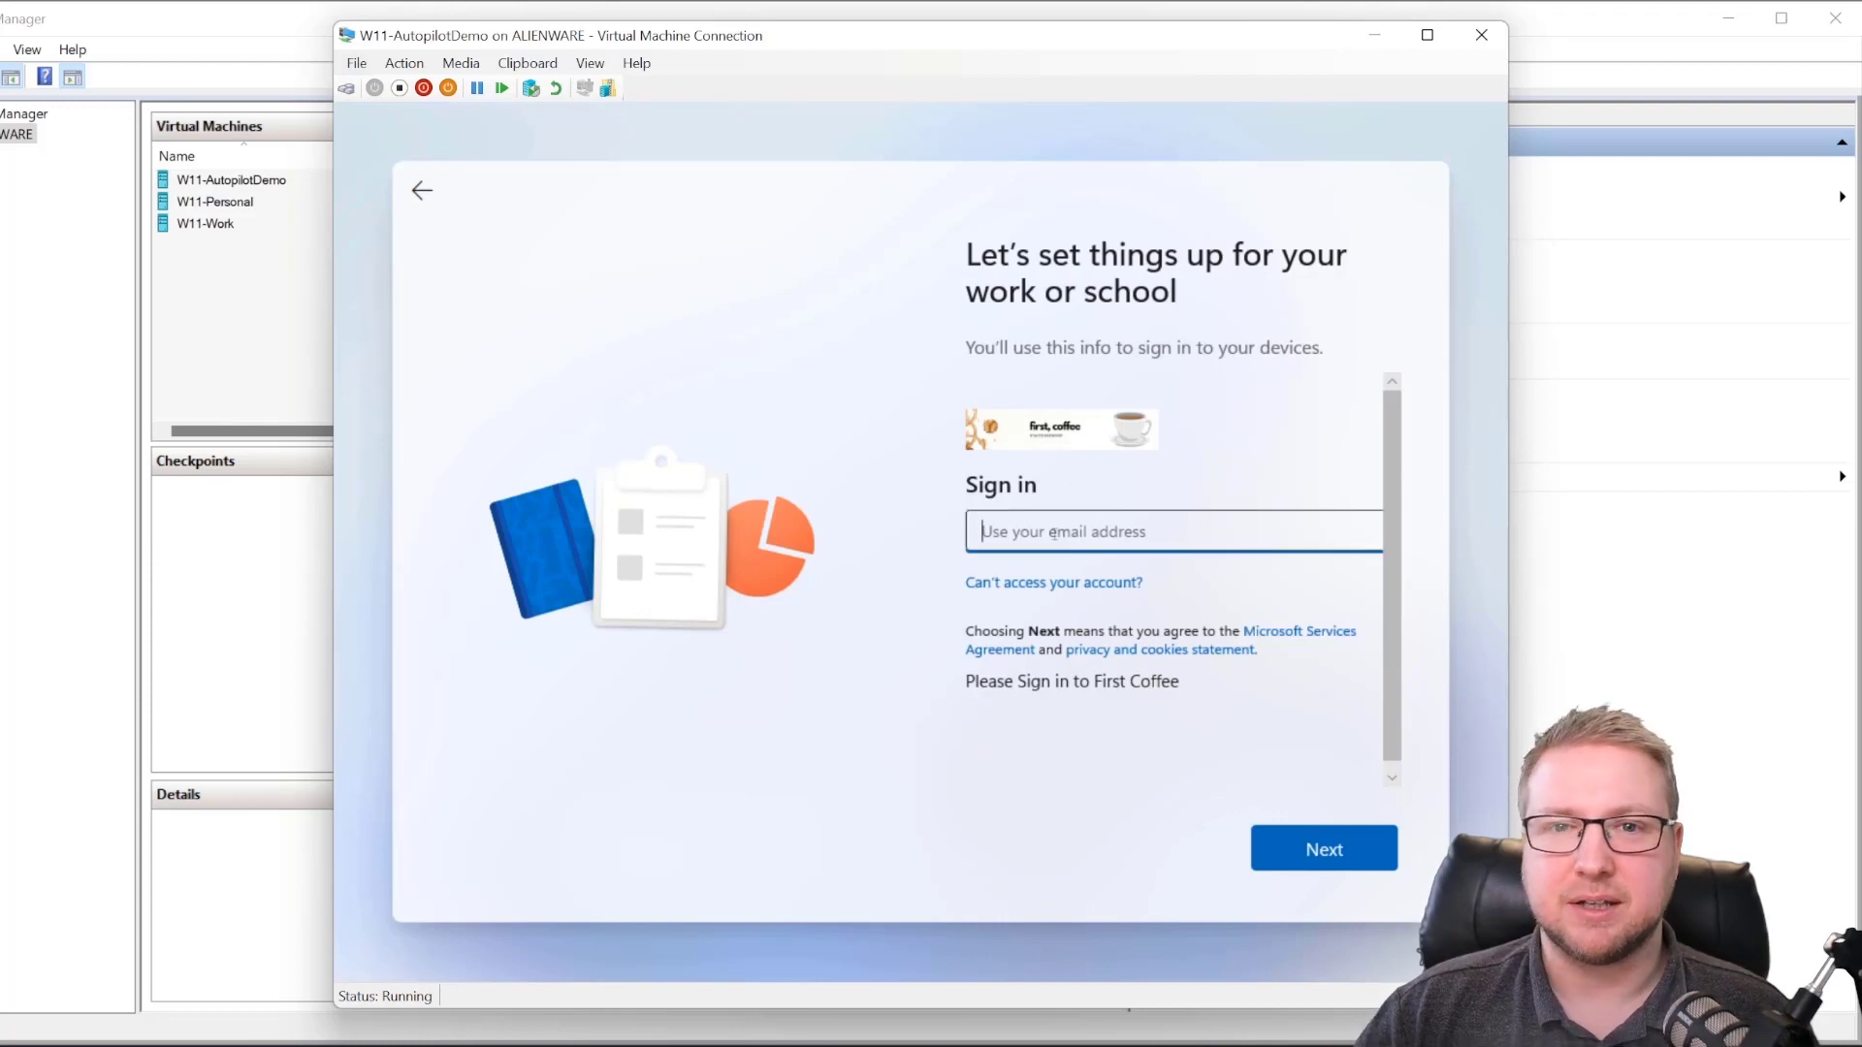
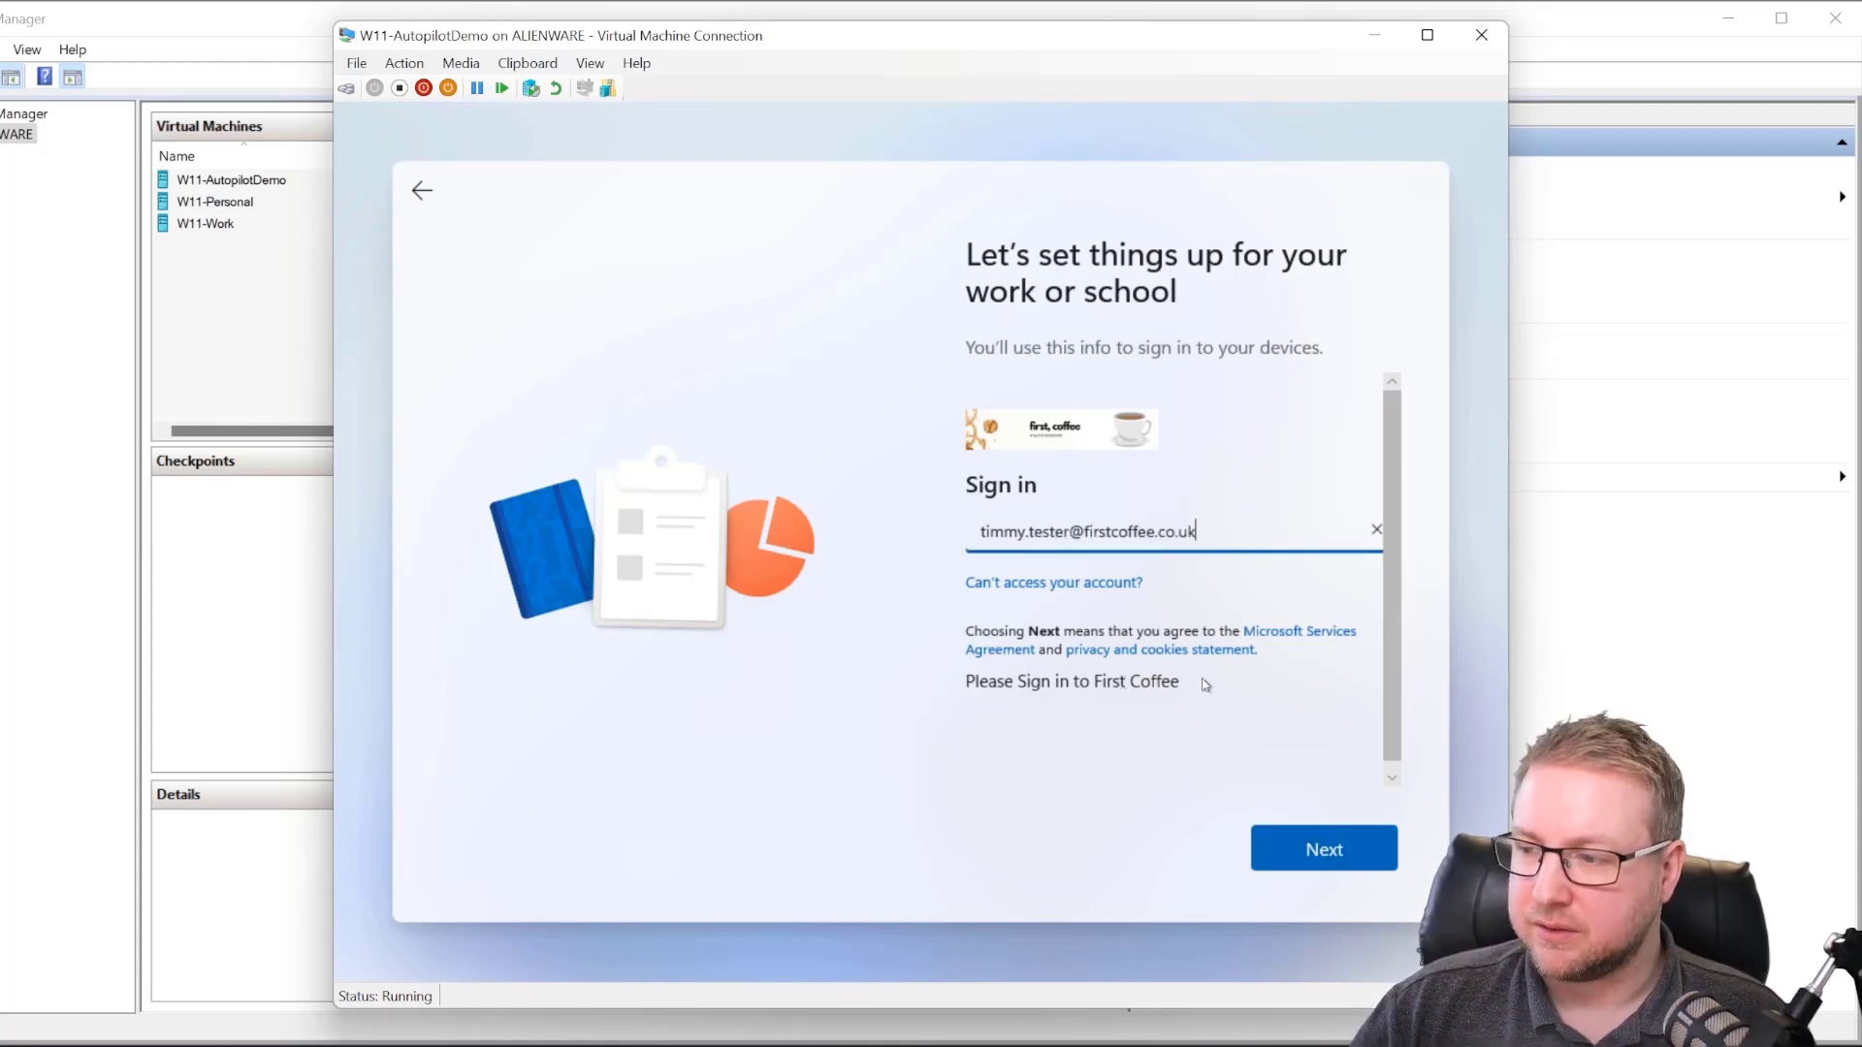
Step: Enter the user's work e-mail address, correcting the typo, and continue to the password step
{"action": "left_click", "coordinate": [1020, 682]}
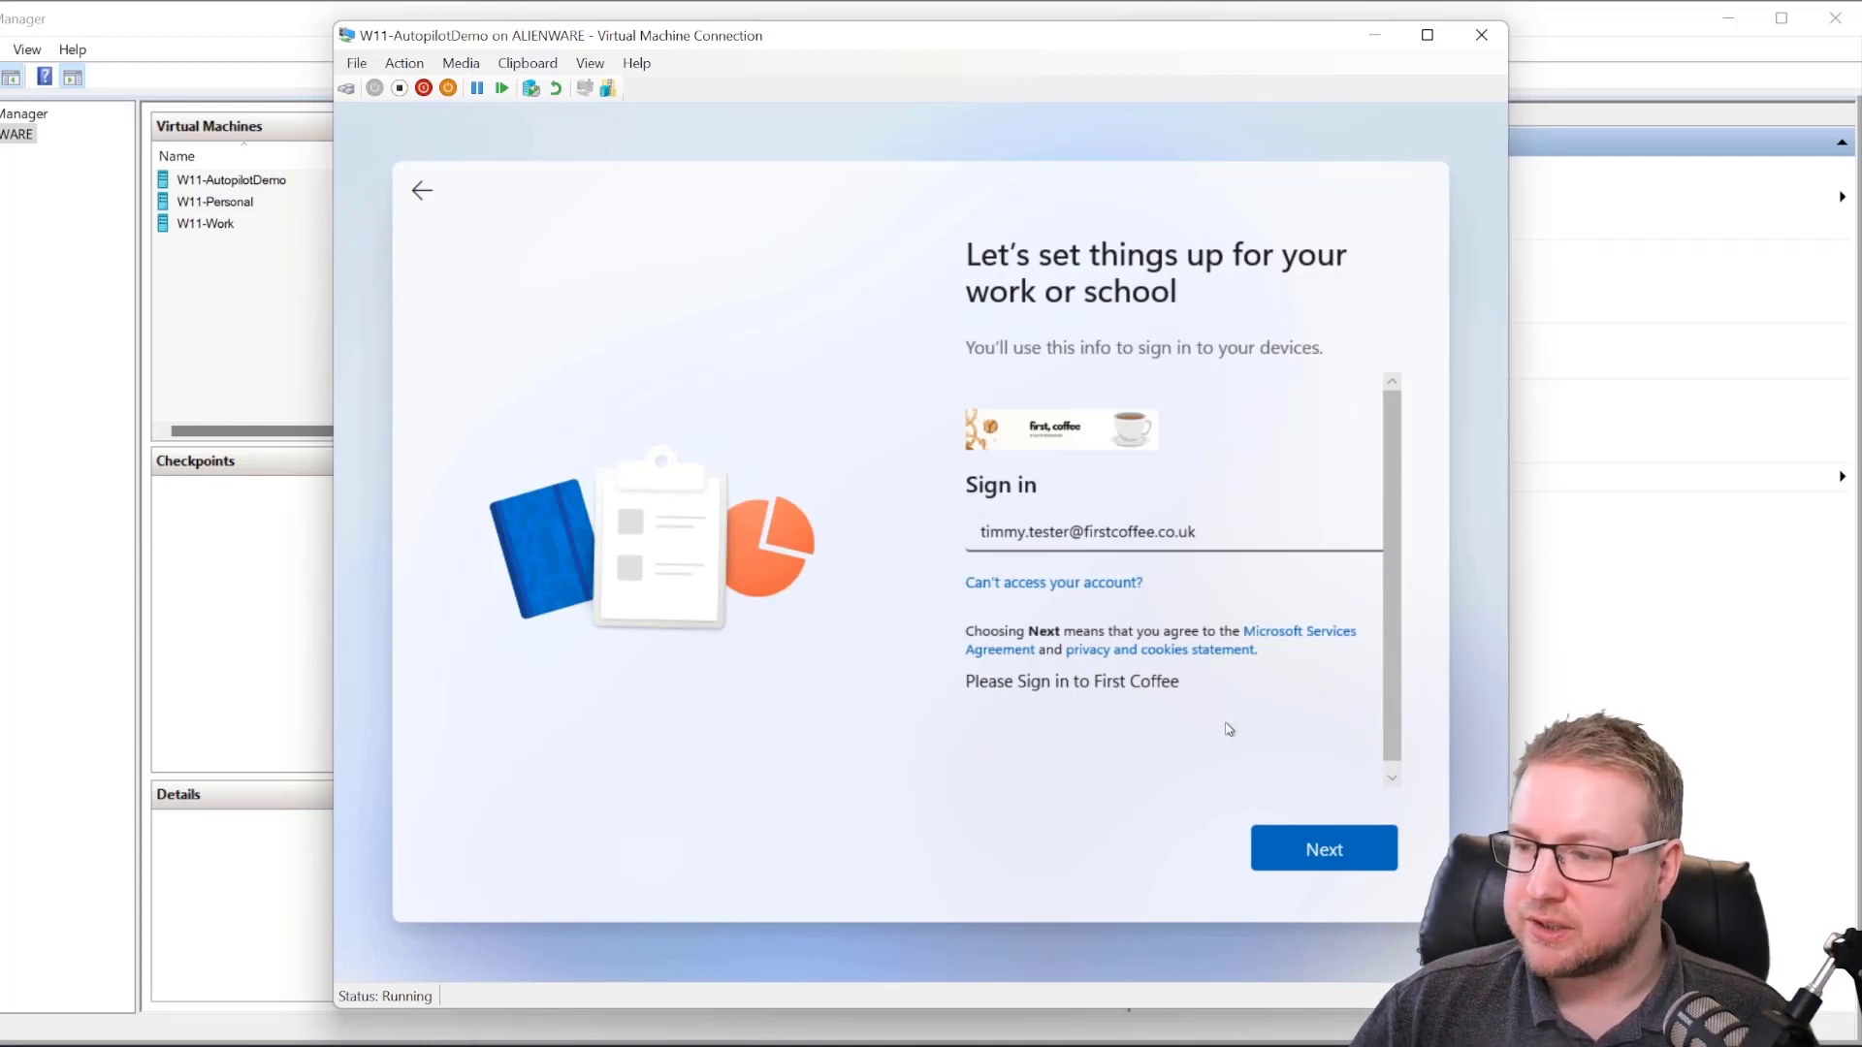
{"action": "left_click", "coordinate": [1321, 854]}
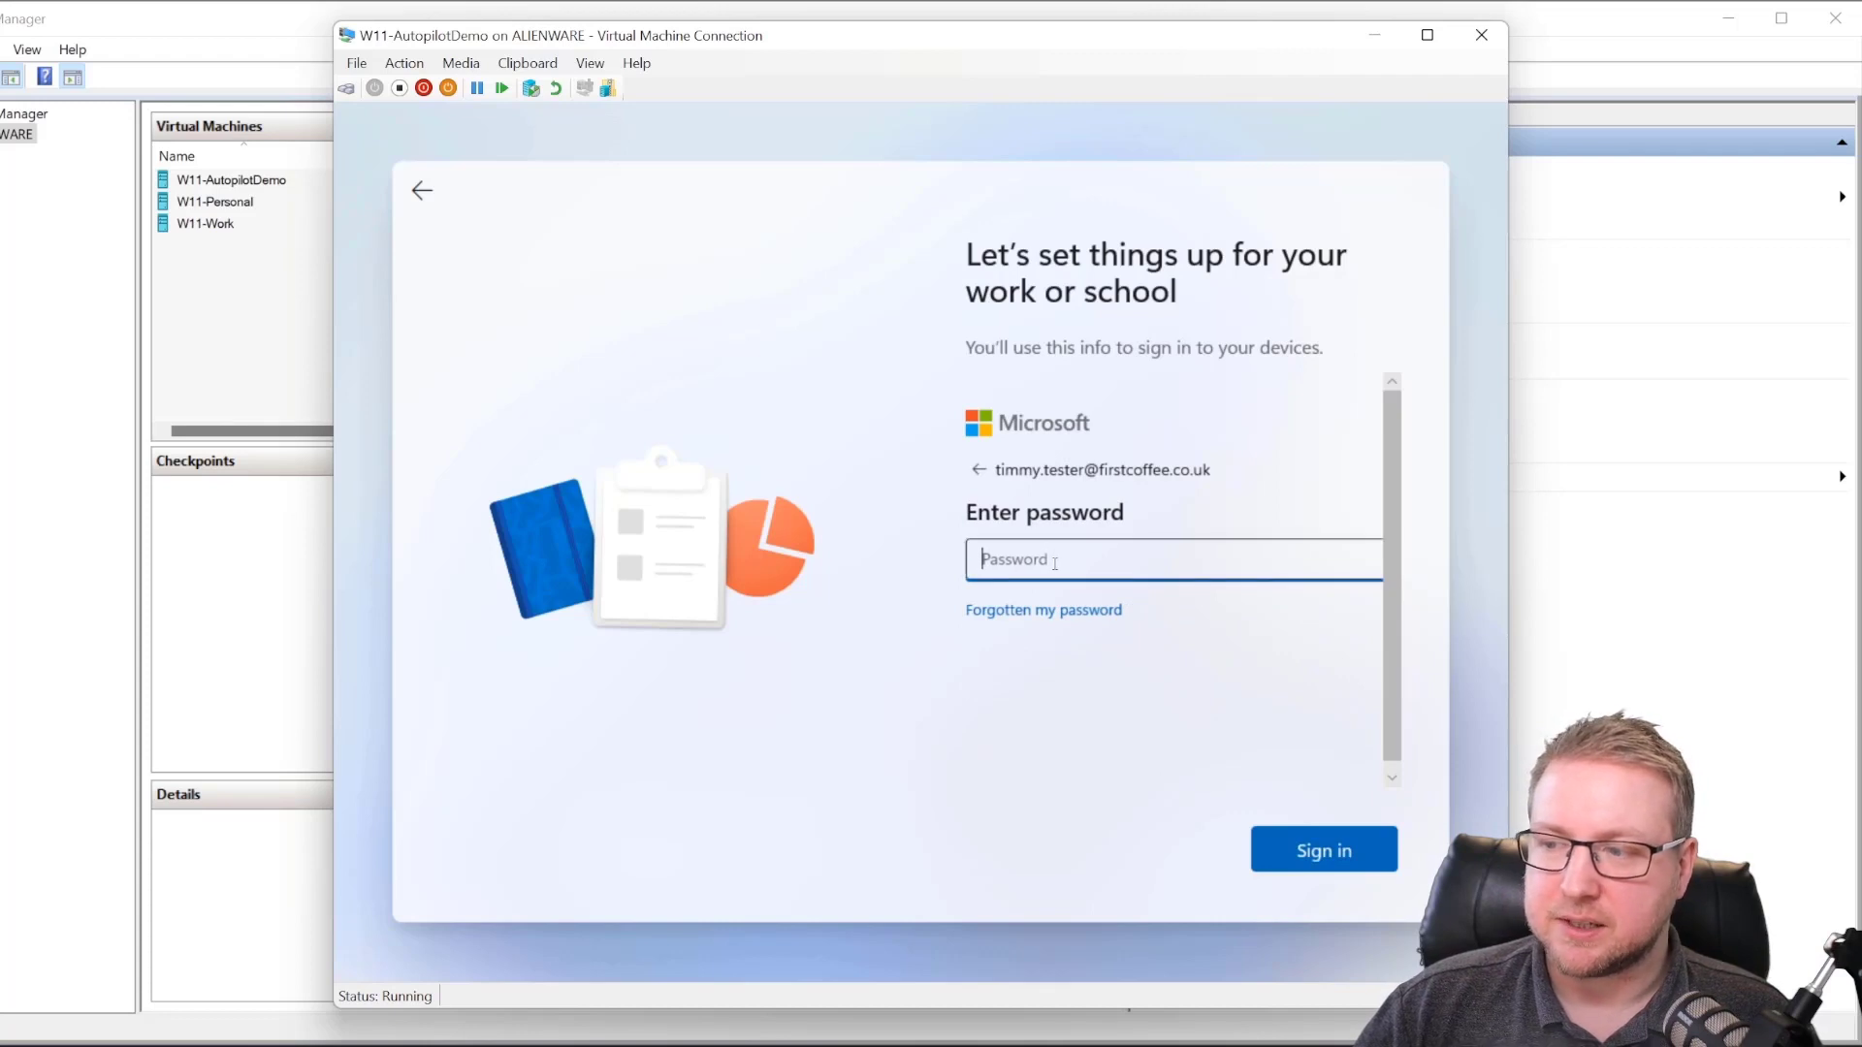
Step: Enter the account password and submit it to sign in
{"action": "type", "text": "••••••••••"}
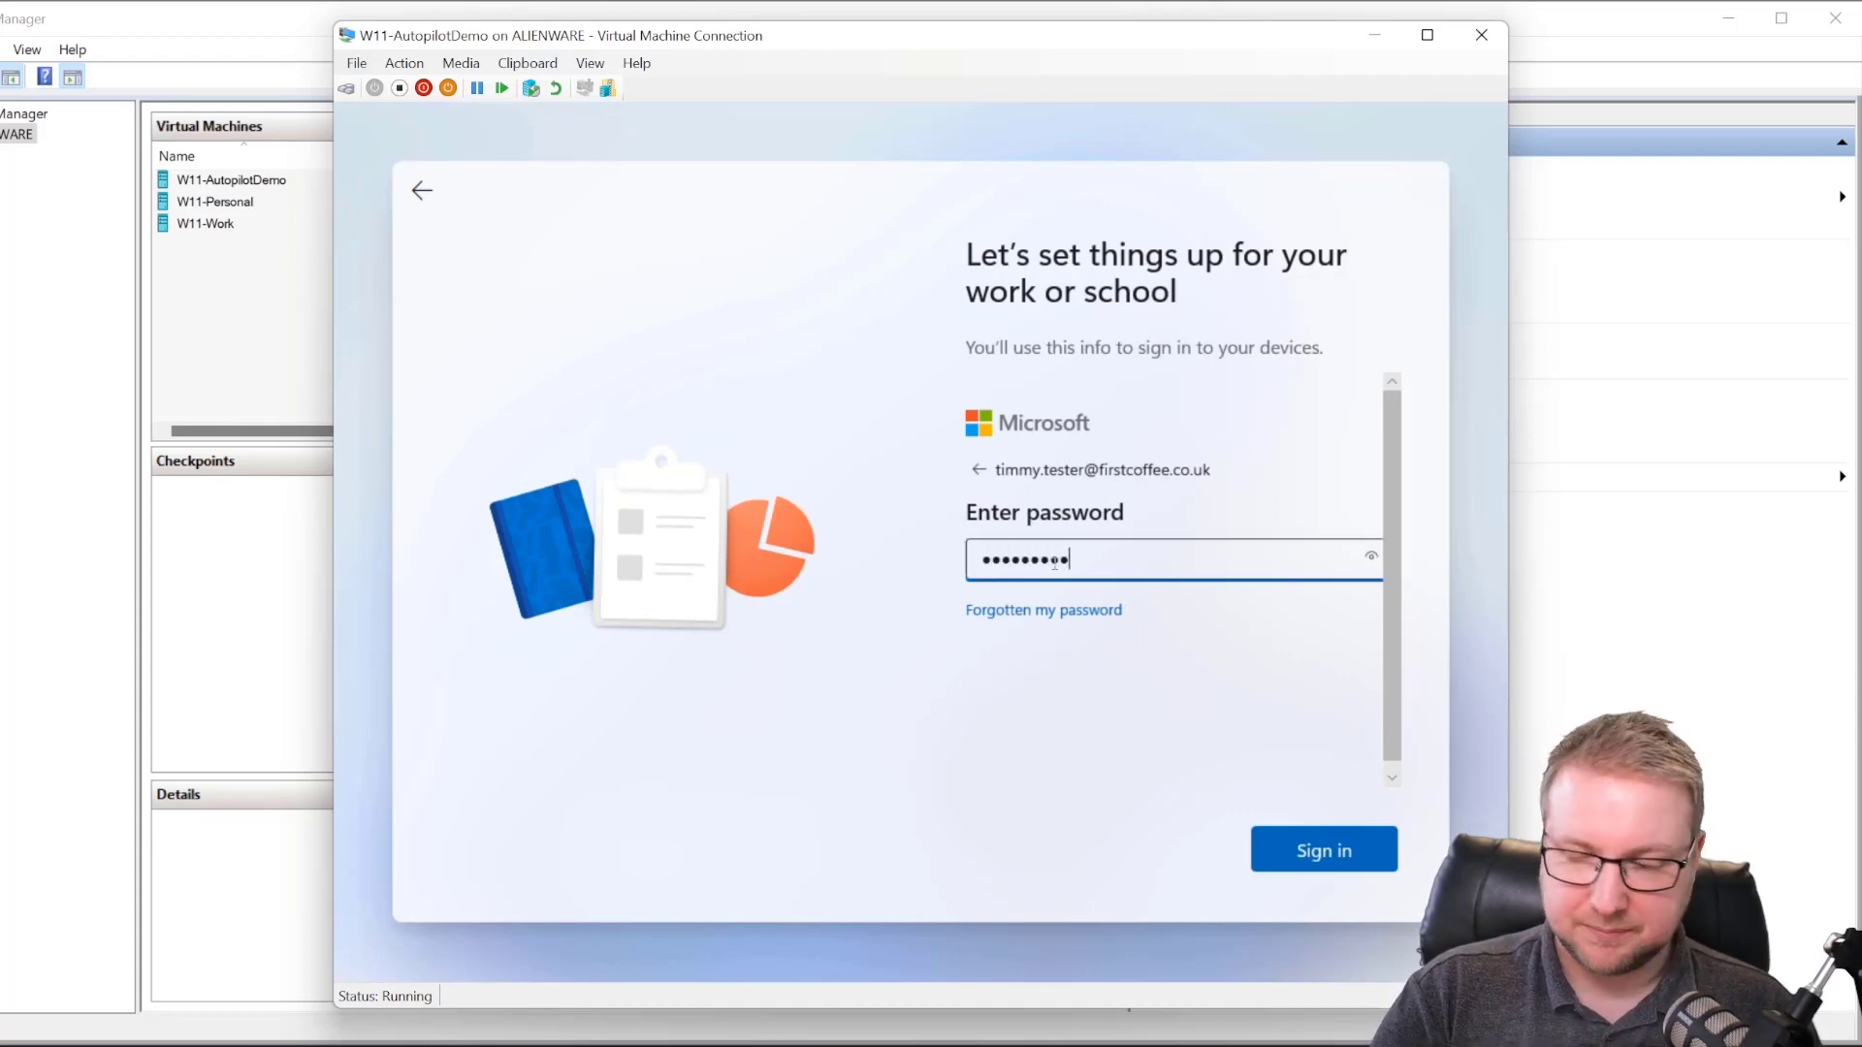
{"action": "key", "text": "Return"}
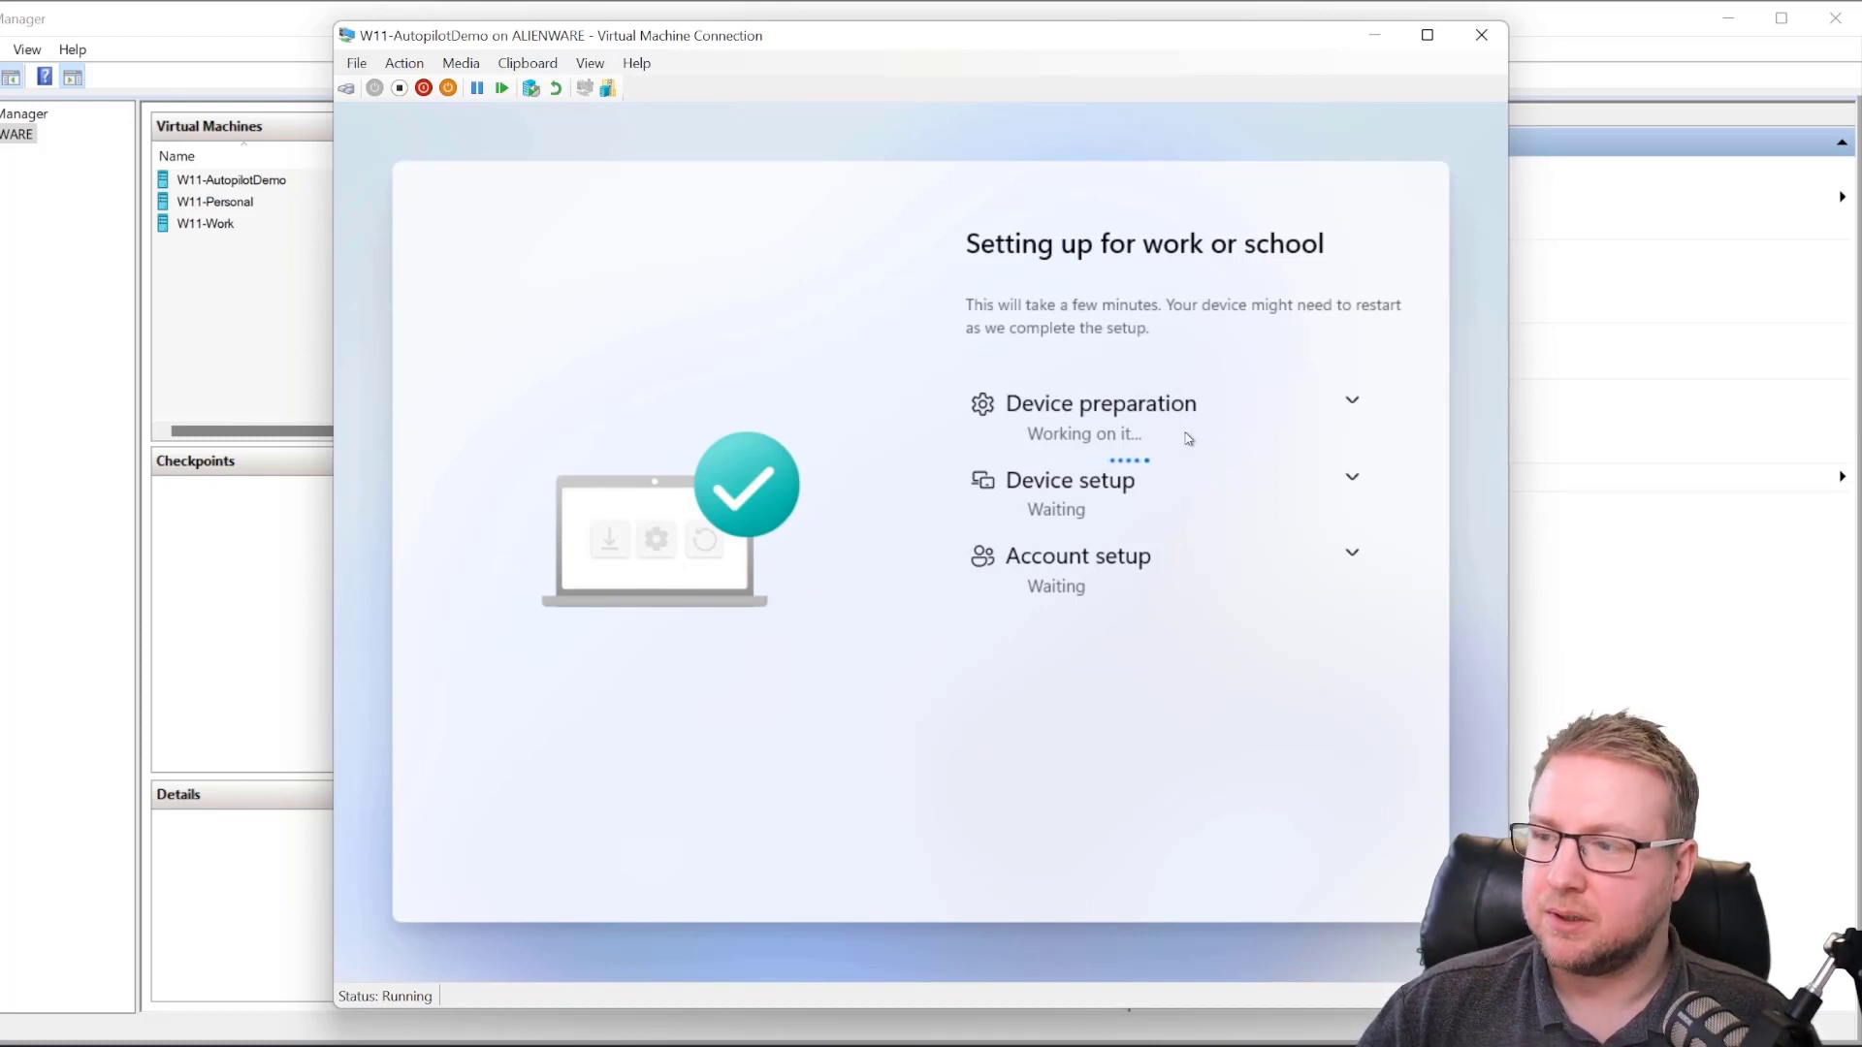
Step: Expand Device preparation and Device setup details and watch both reach Completed
{"action": "left_click", "coordinate": [1327, 415]}
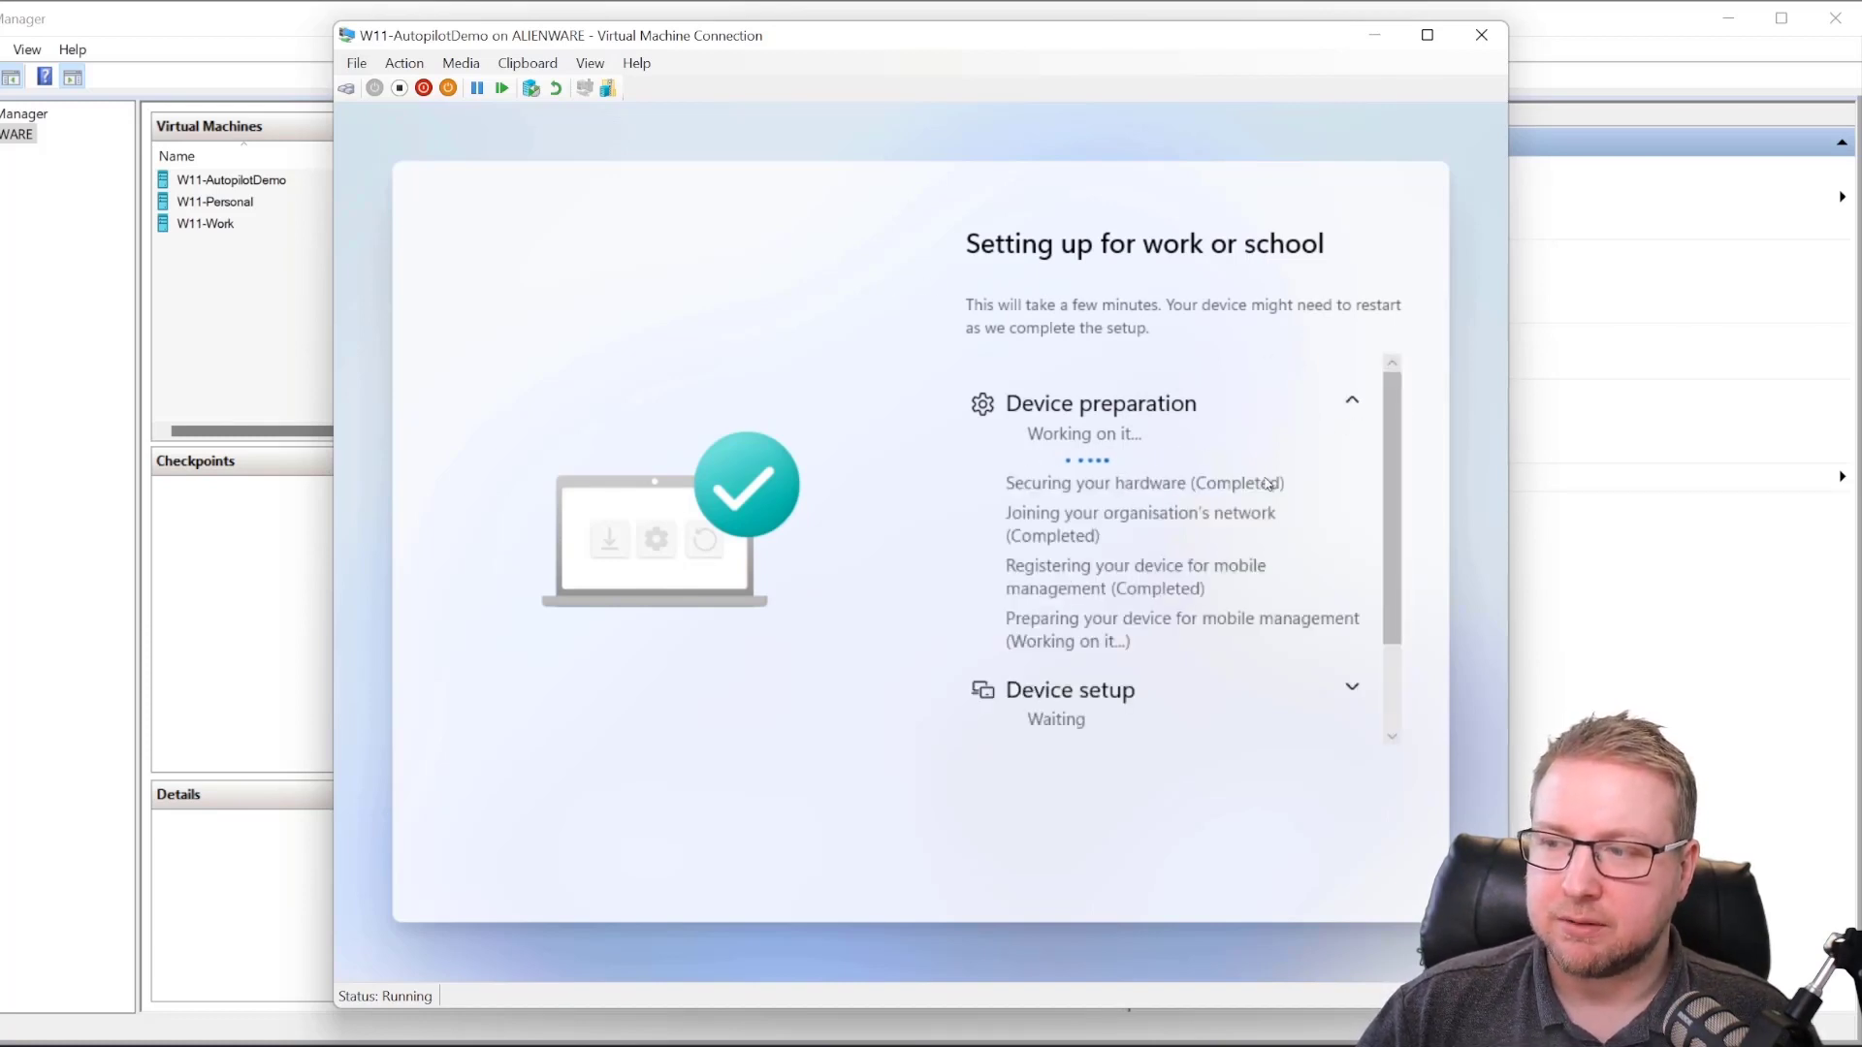
{"action": "scroll", "coordinate": [1120, 562], "scroll_direction": "down", "scroll_amount": 1}
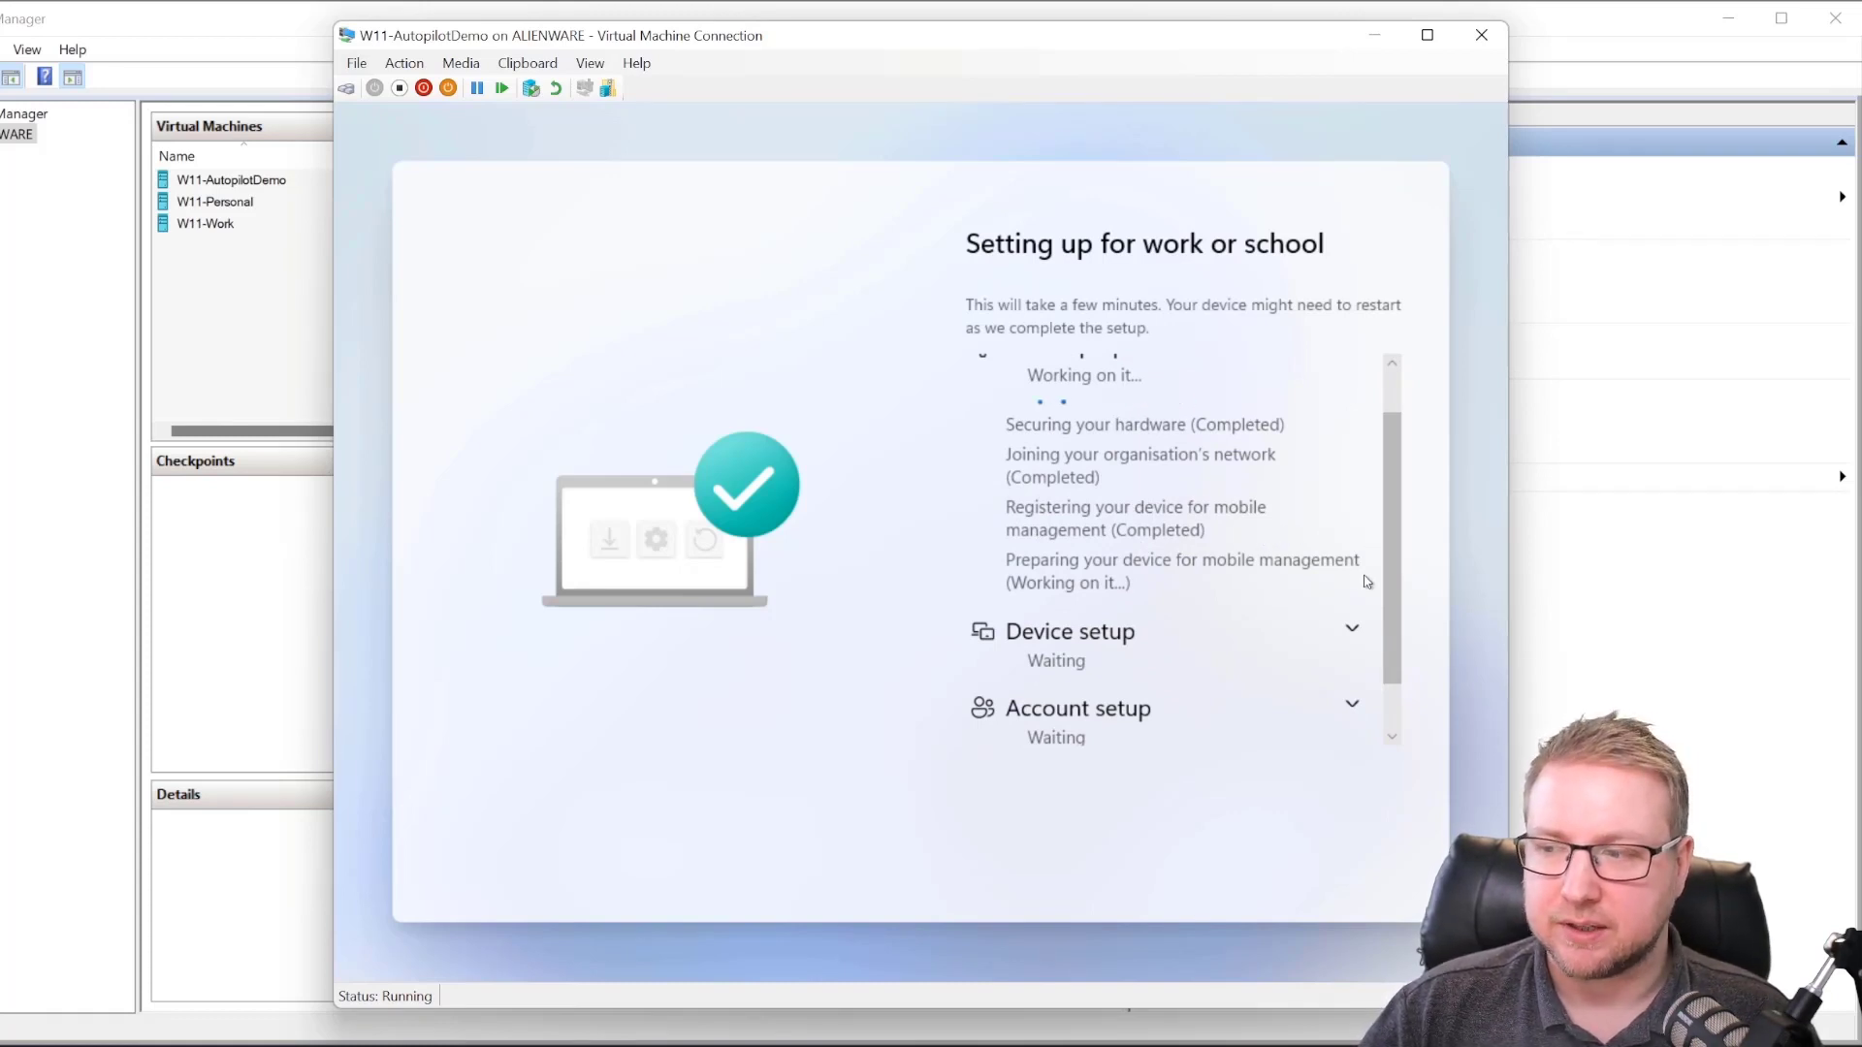
{"action": "left_click", "coordinate": [1353, 631]}
{"action": "scroll", "coordinate": [1238, 673], "scroll_direction": "down", "scroll_amount": 3}
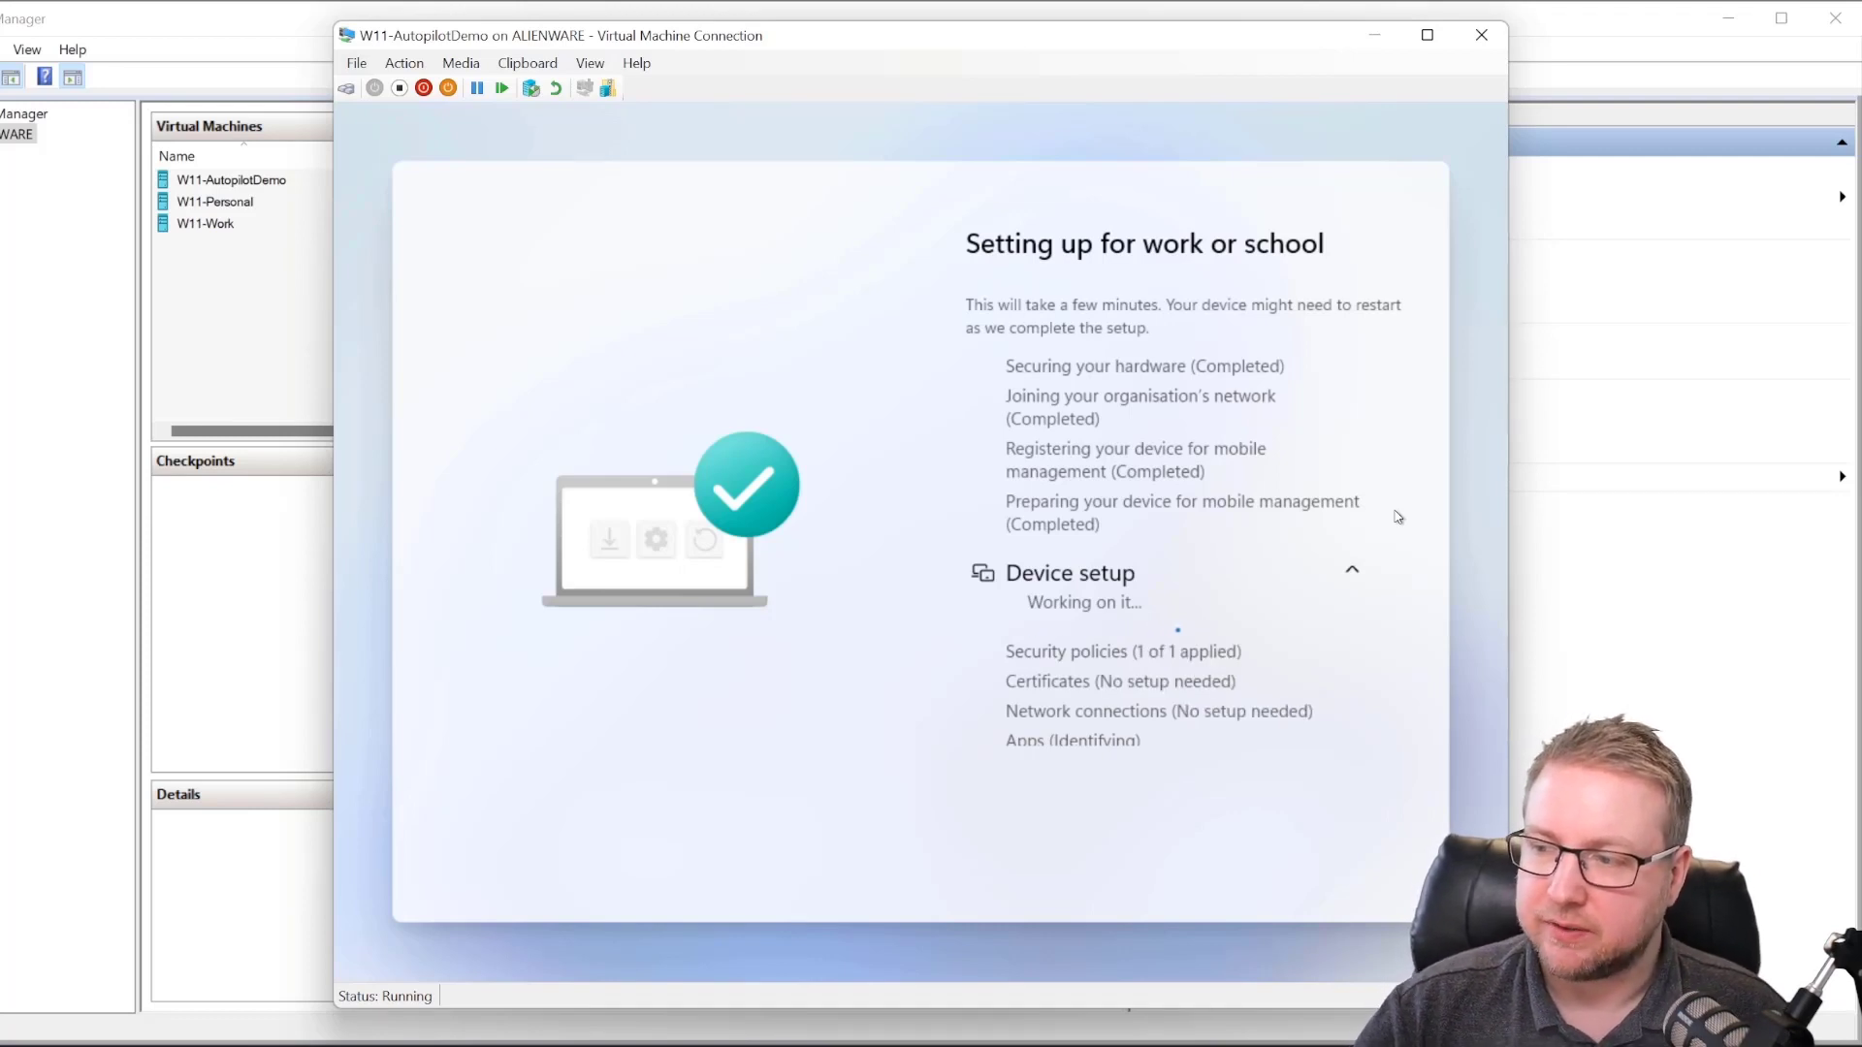
{"action": "scroll", "coordinate": [1218, 615], "scroll_direction": "down", "scroll_amount": 2}
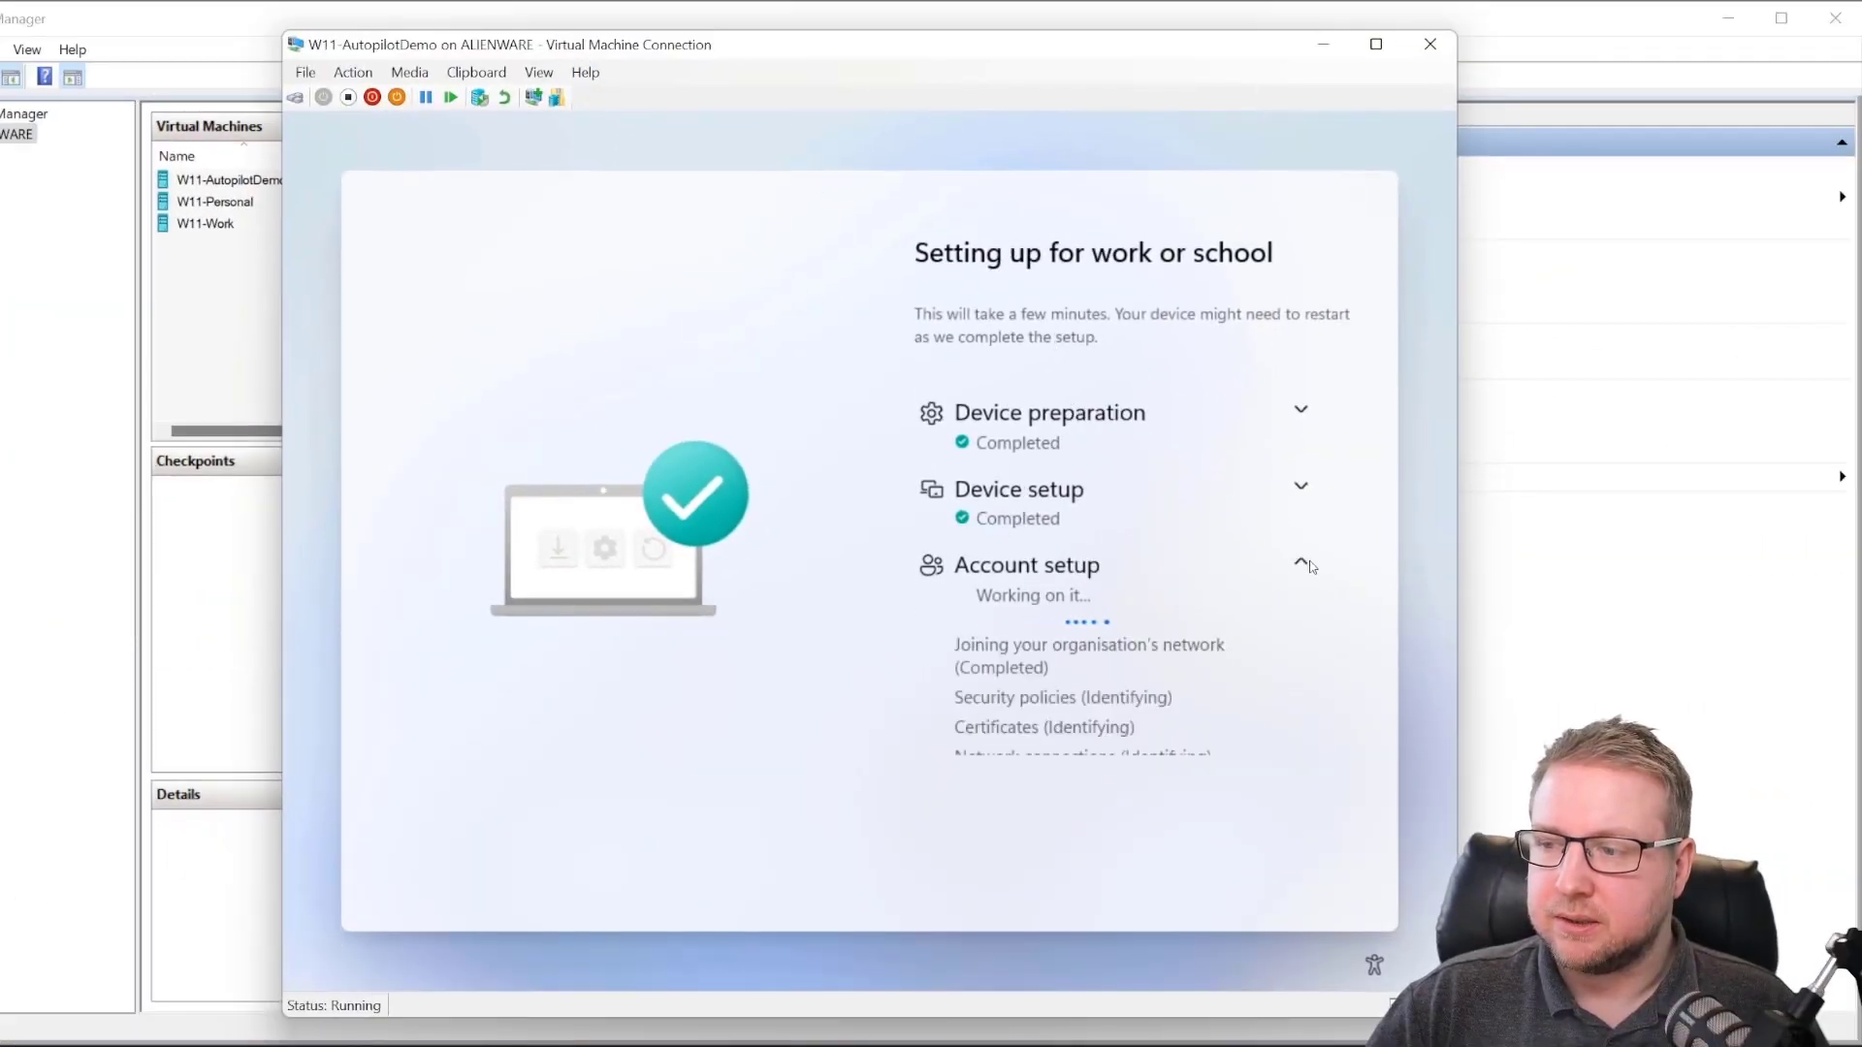
Step: Expand Device setup details again and follow progress until Apps show 1 of 1 installed
{"action": "scroll", "coordinate": [1148, 682], "scroll_direction": "down", "scroll_amount": 2}
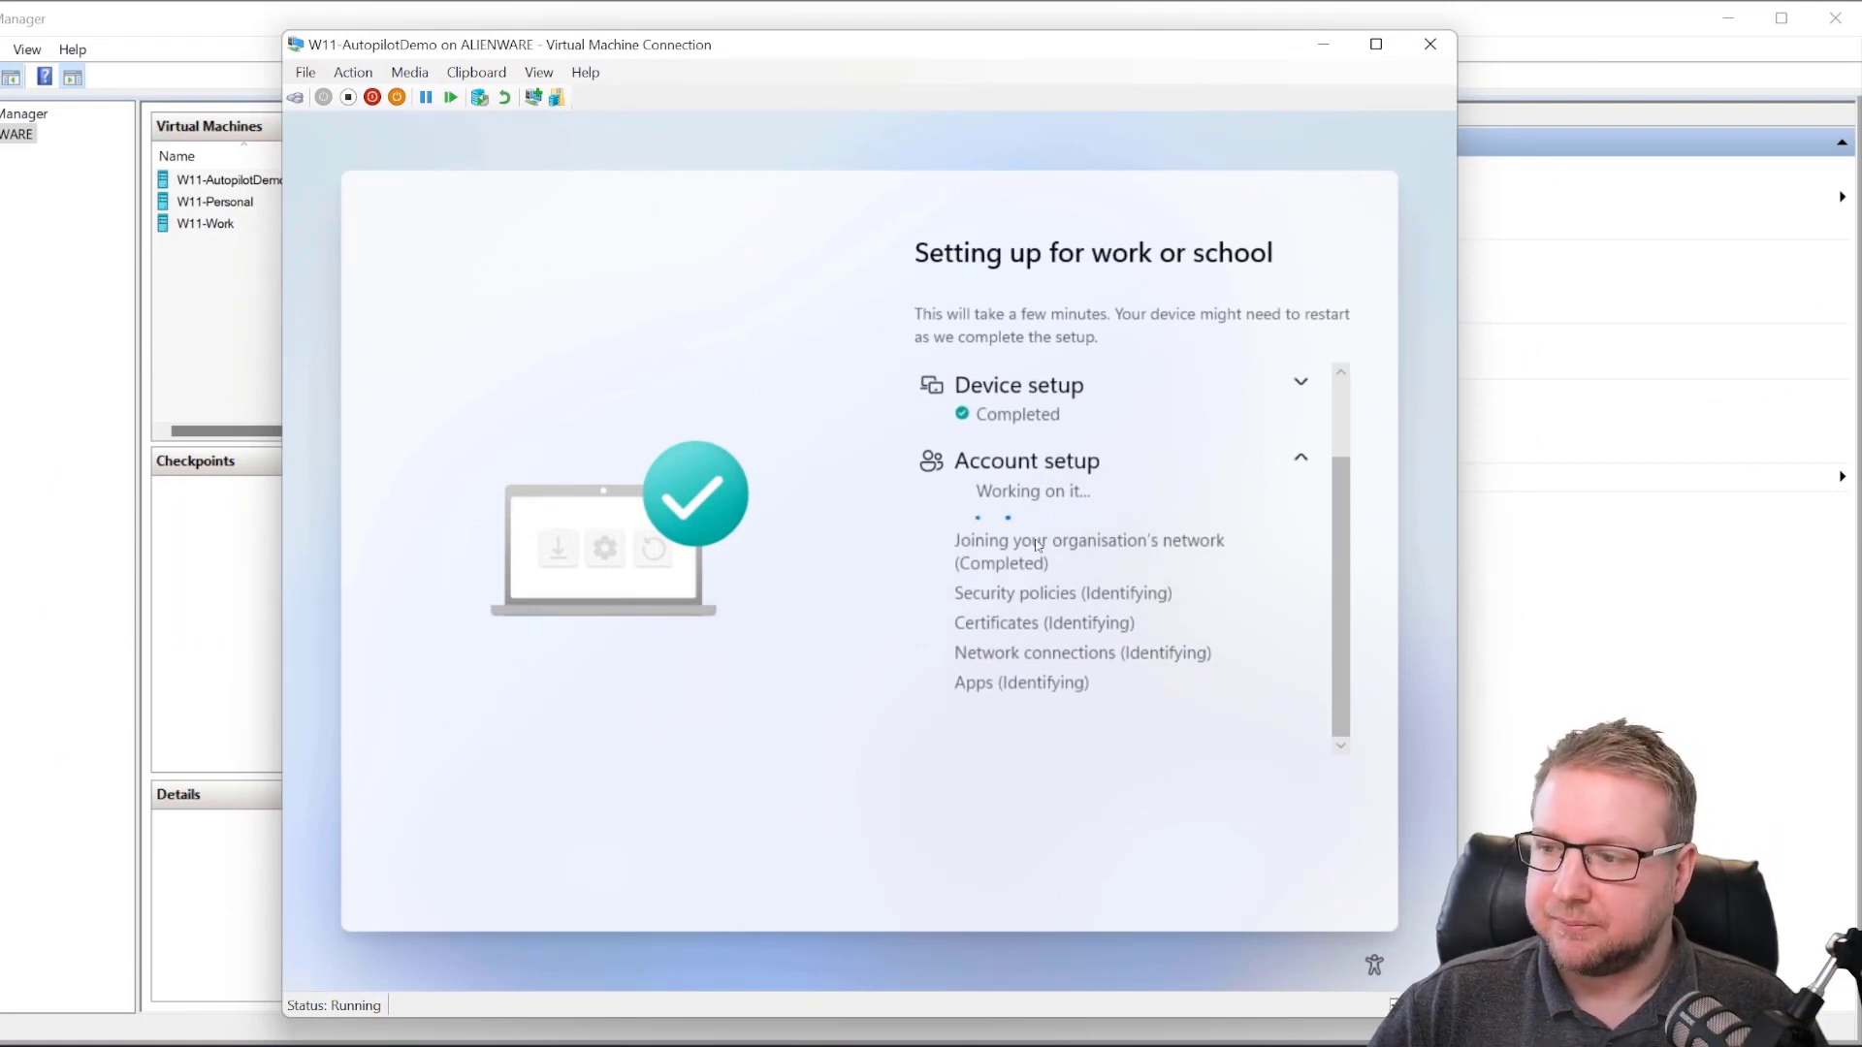
{"action": "left_click", "coordinate": [1301, 385]}
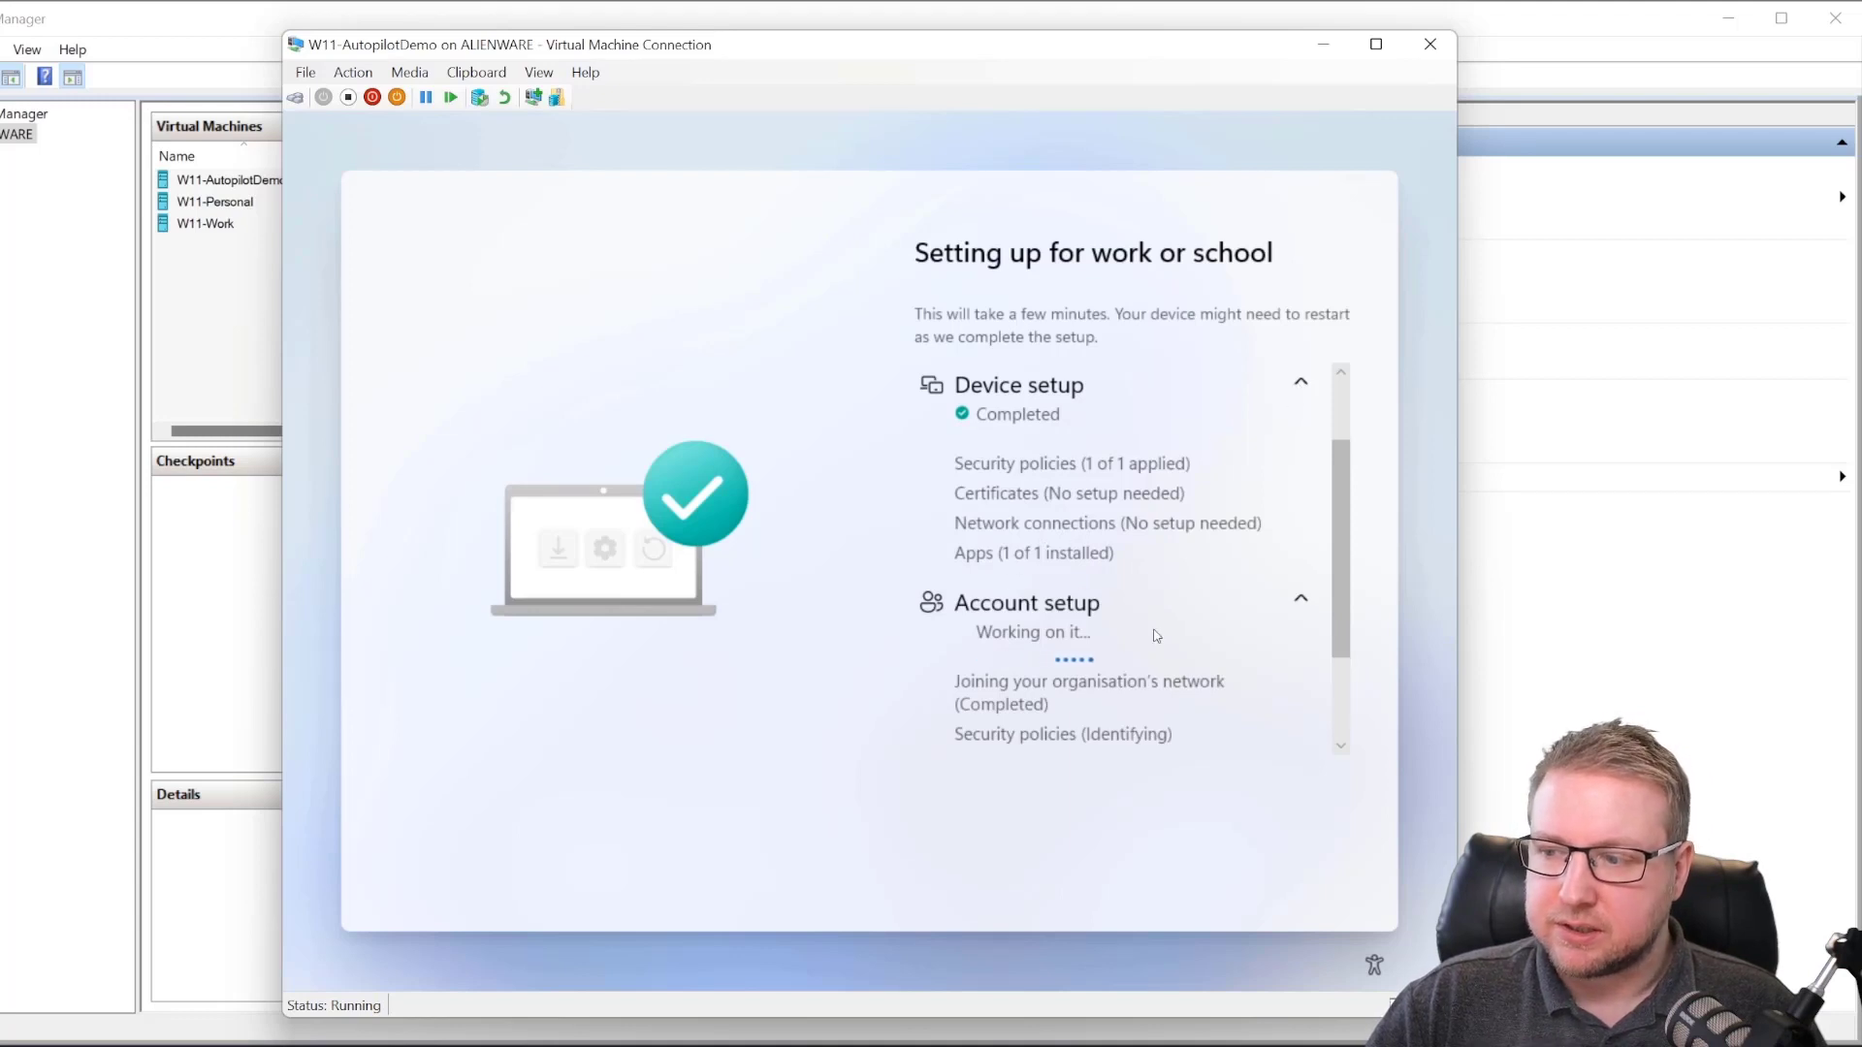
{"action": "scroll", "coordinate": [1156, 636], "scroll_direction": "down", "scroll_amount": 3}
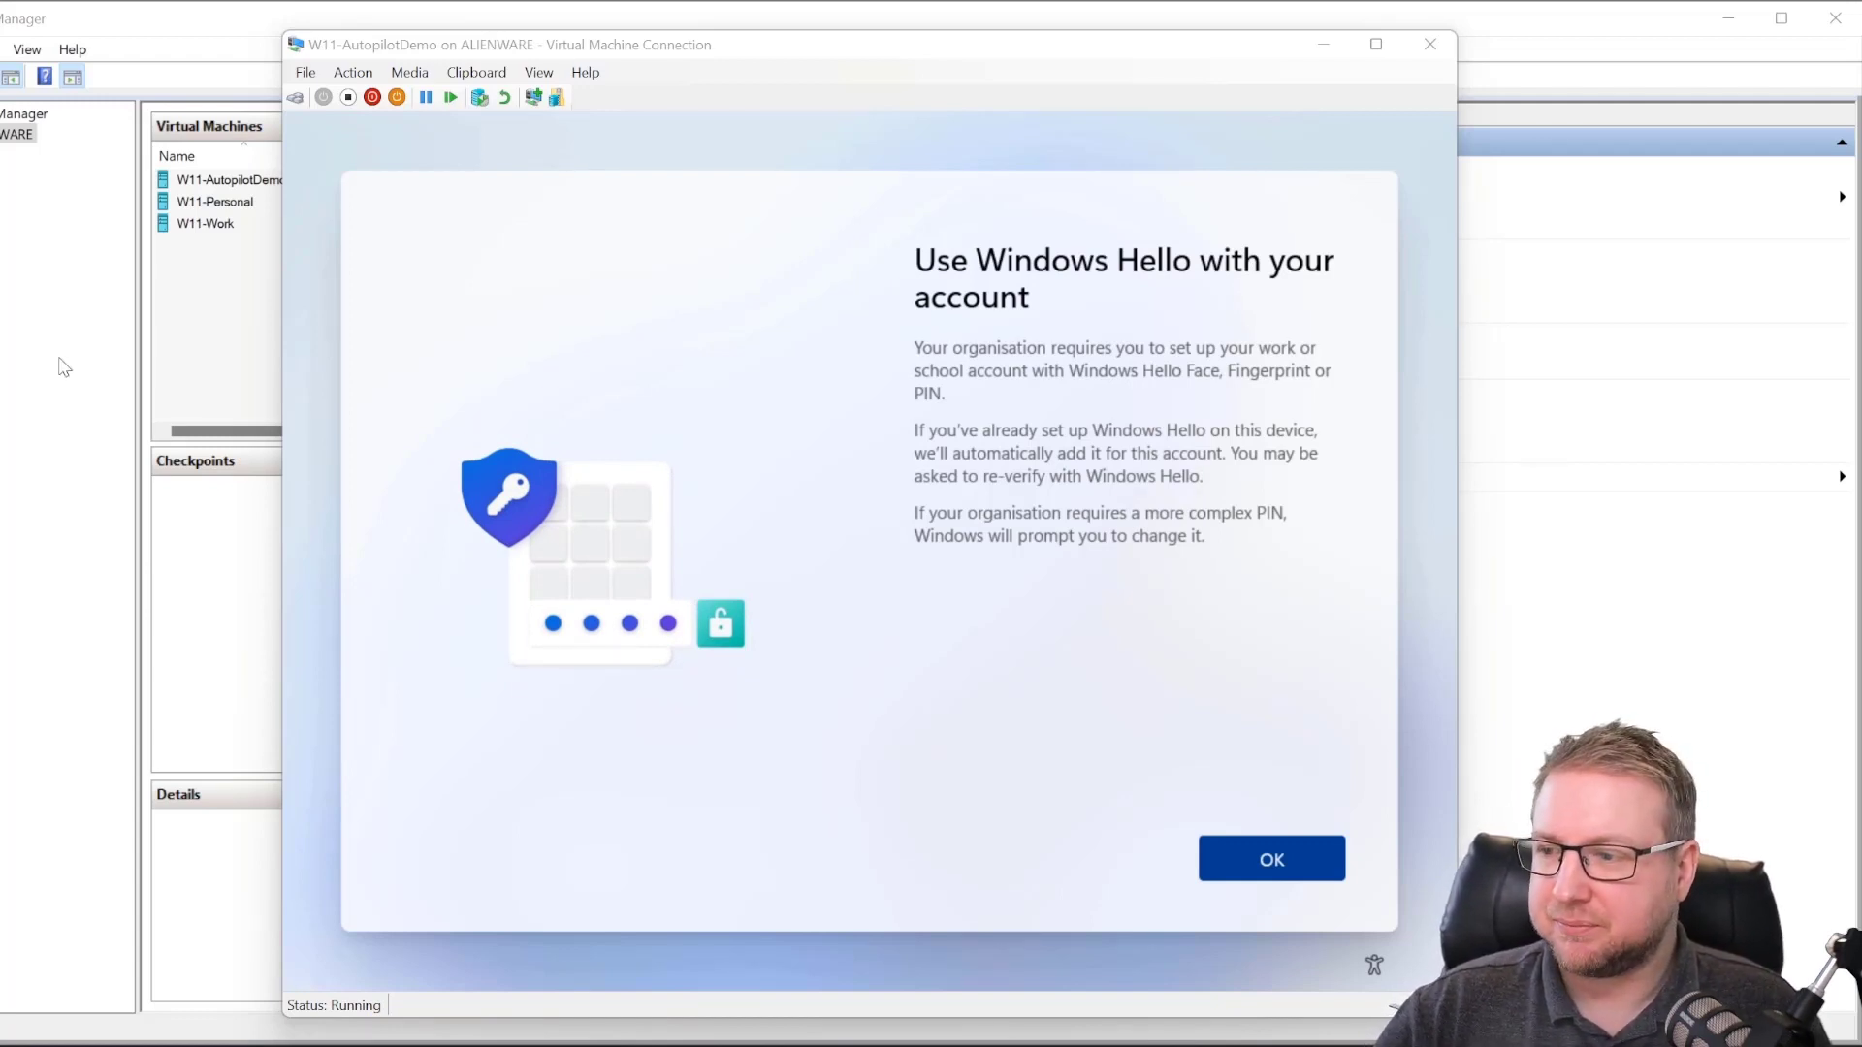
Step: Acknowledge the Windows Hello requirement, then enter and confirm an 8-digit numeric PIN
{"action": "left_click", "coordinate": [1214, 847]}
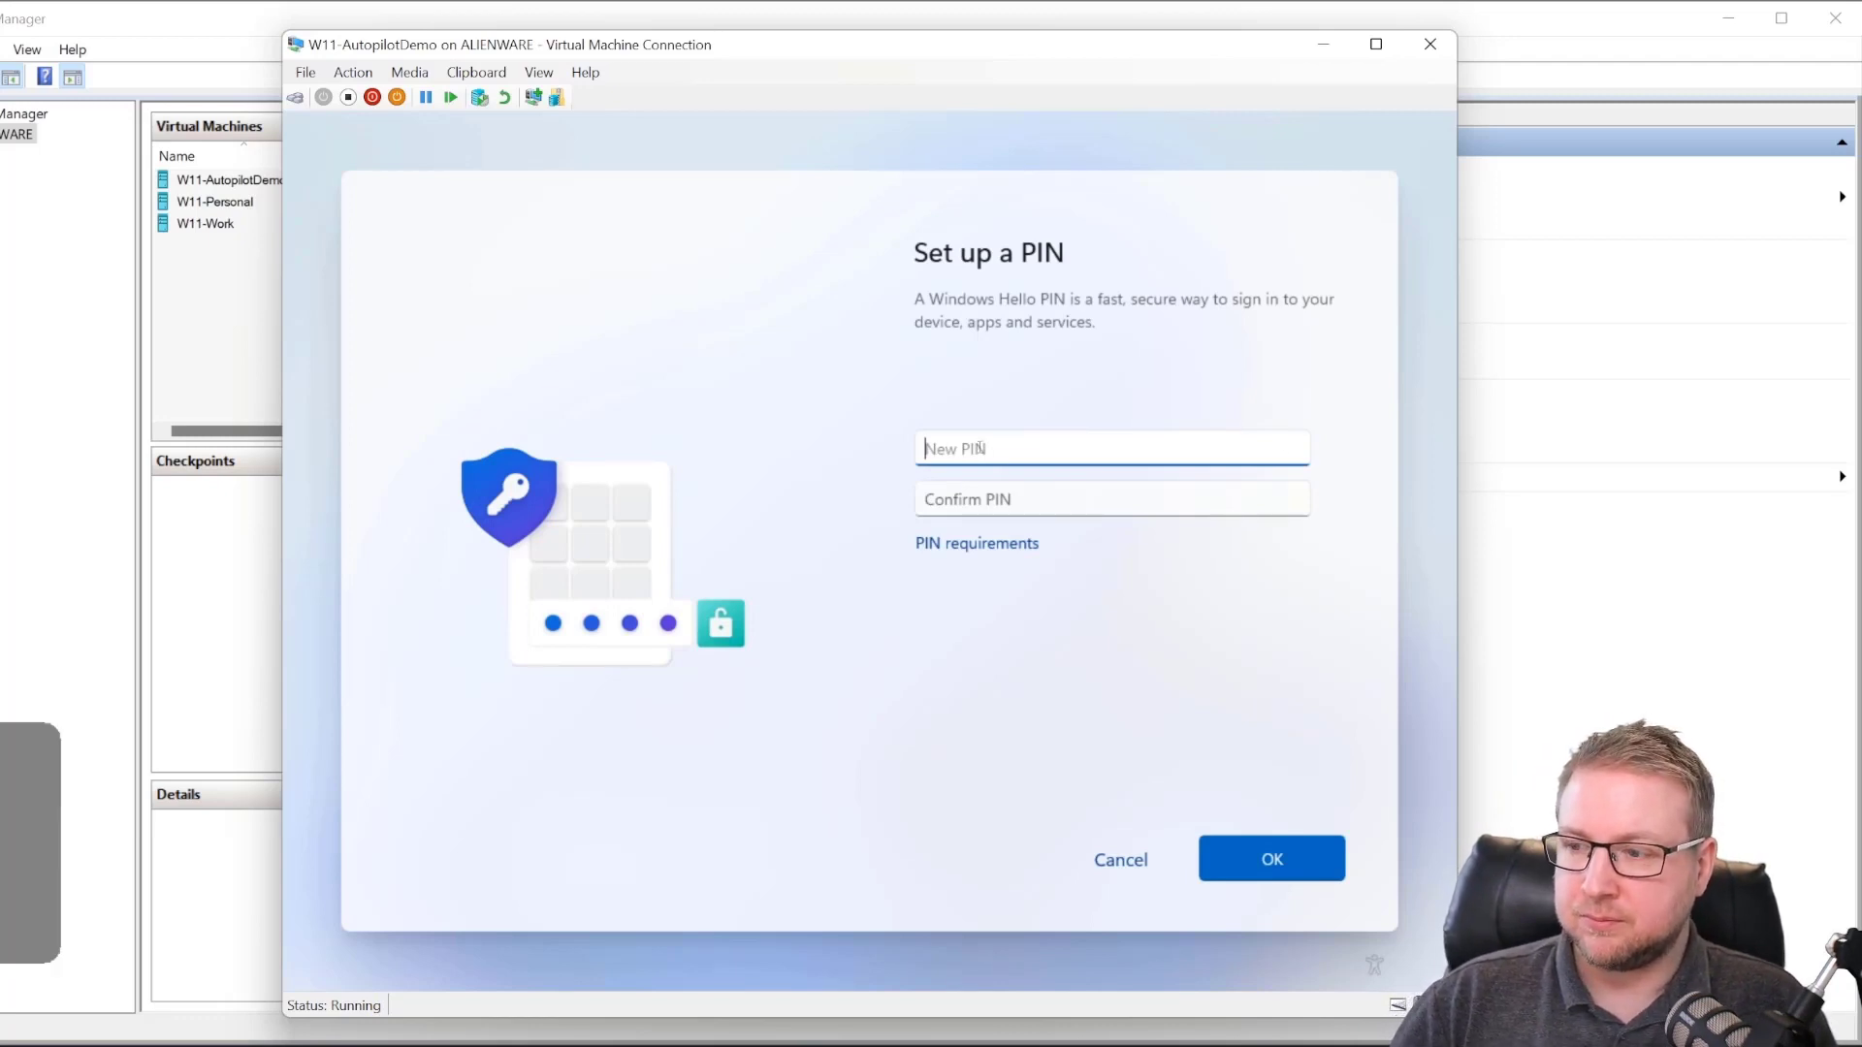
{"action": "type", "text": "12345678"}
{"action": "key", "text": "Tab"}
{"action": "type", "text": "12345678"}
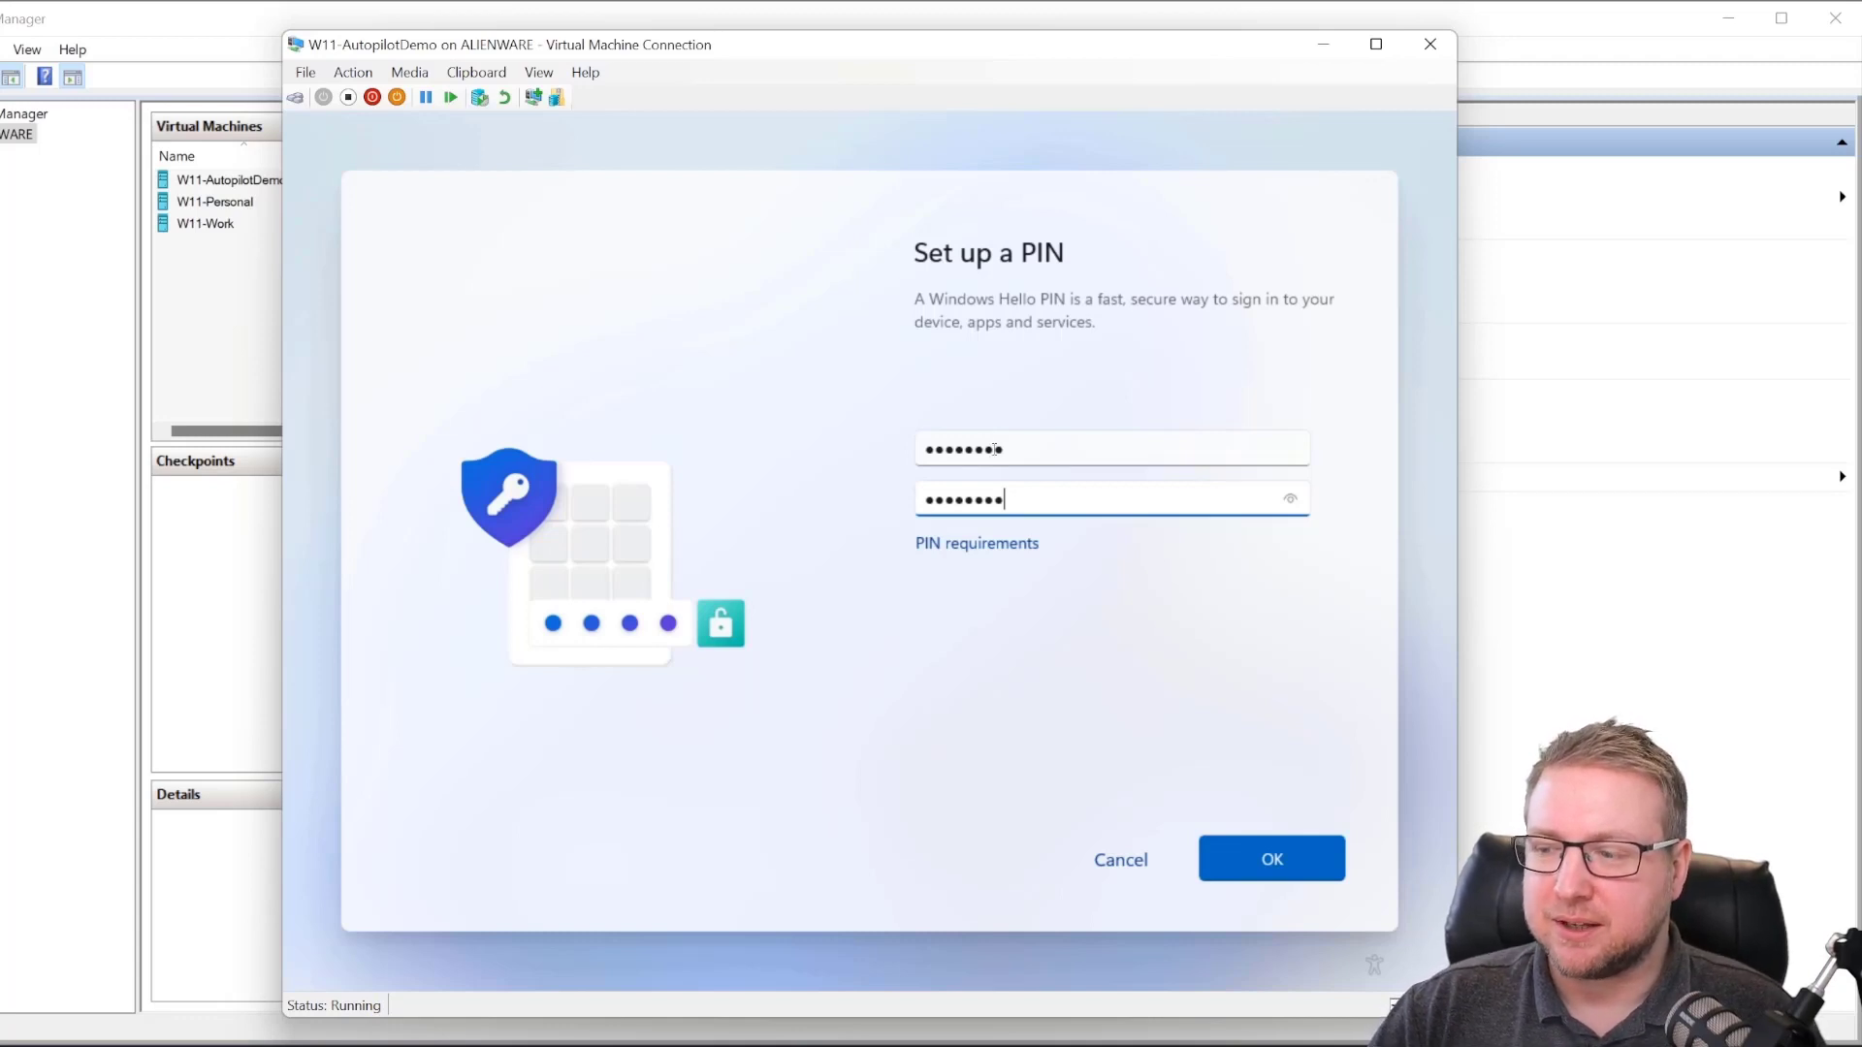
{"action": "left_click", "coordinate": [1251, 862]}
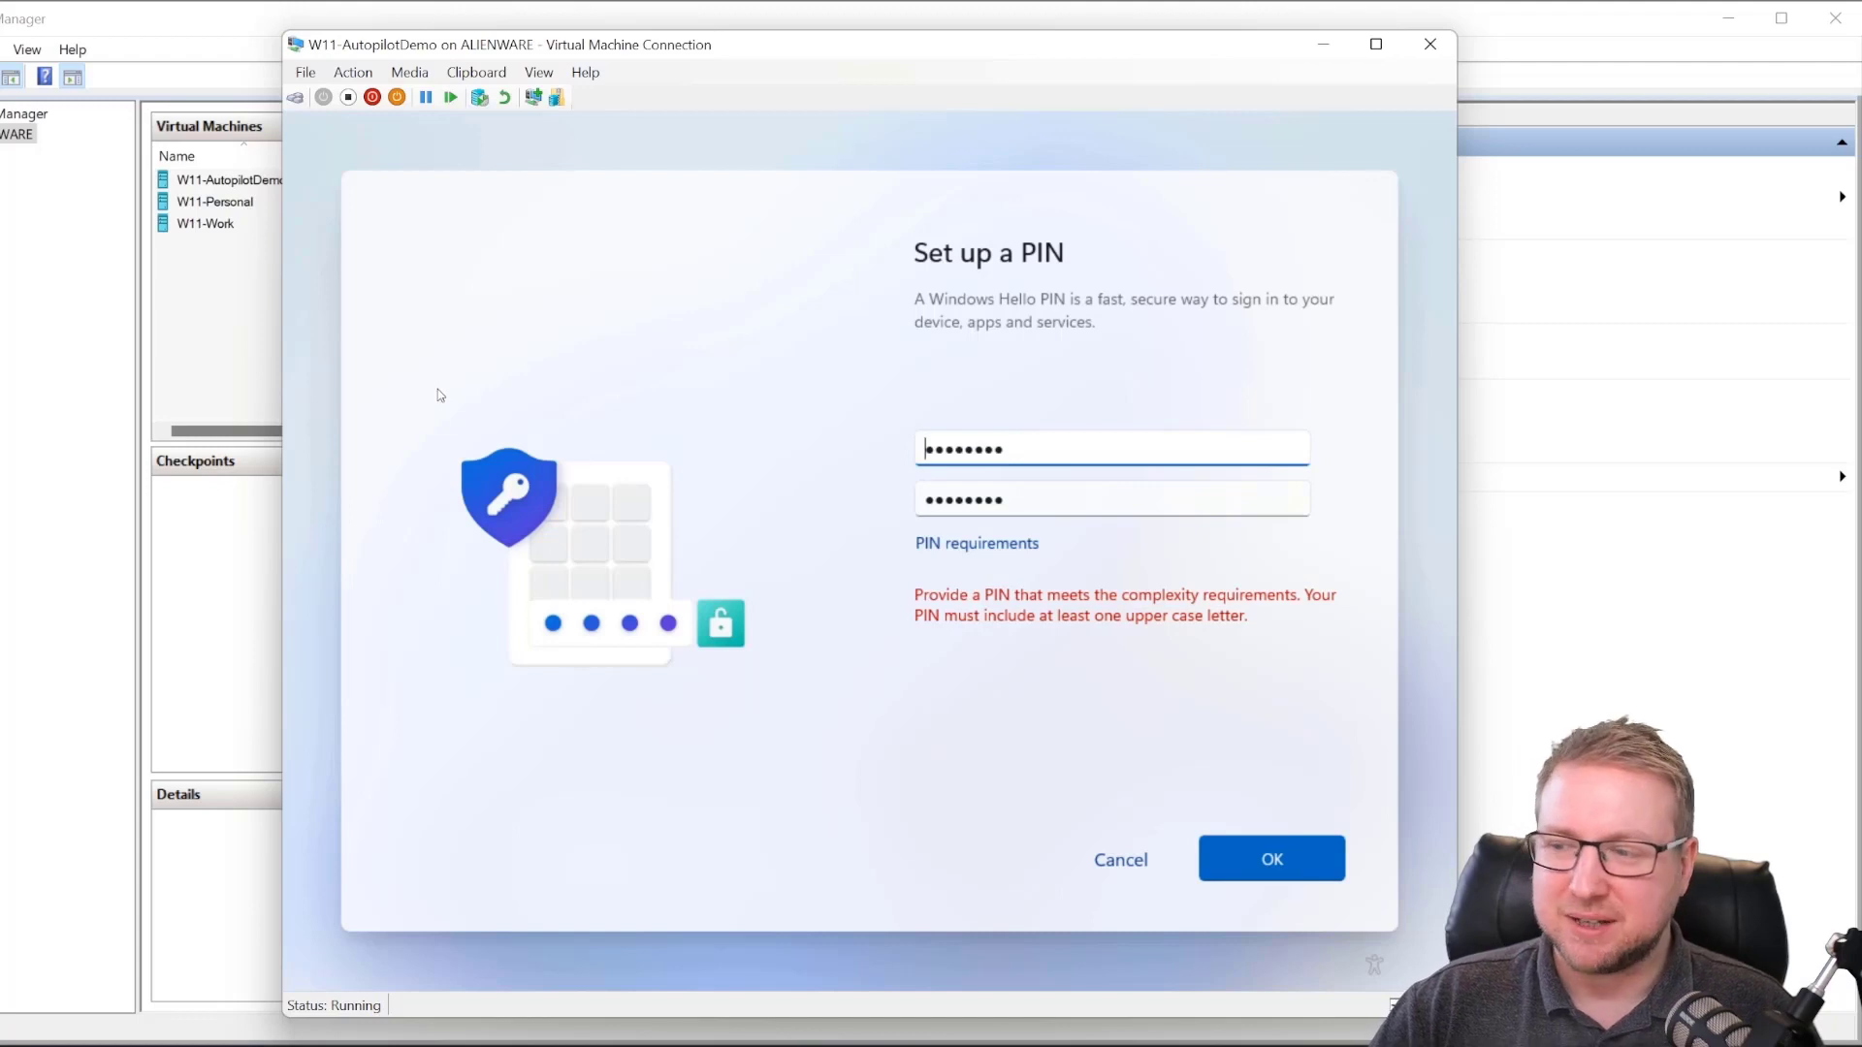
Step: Re-enter and confirm a new PIN with upper-case letters to meet the complexity rule
{"action": "type", "text": "Password123"}
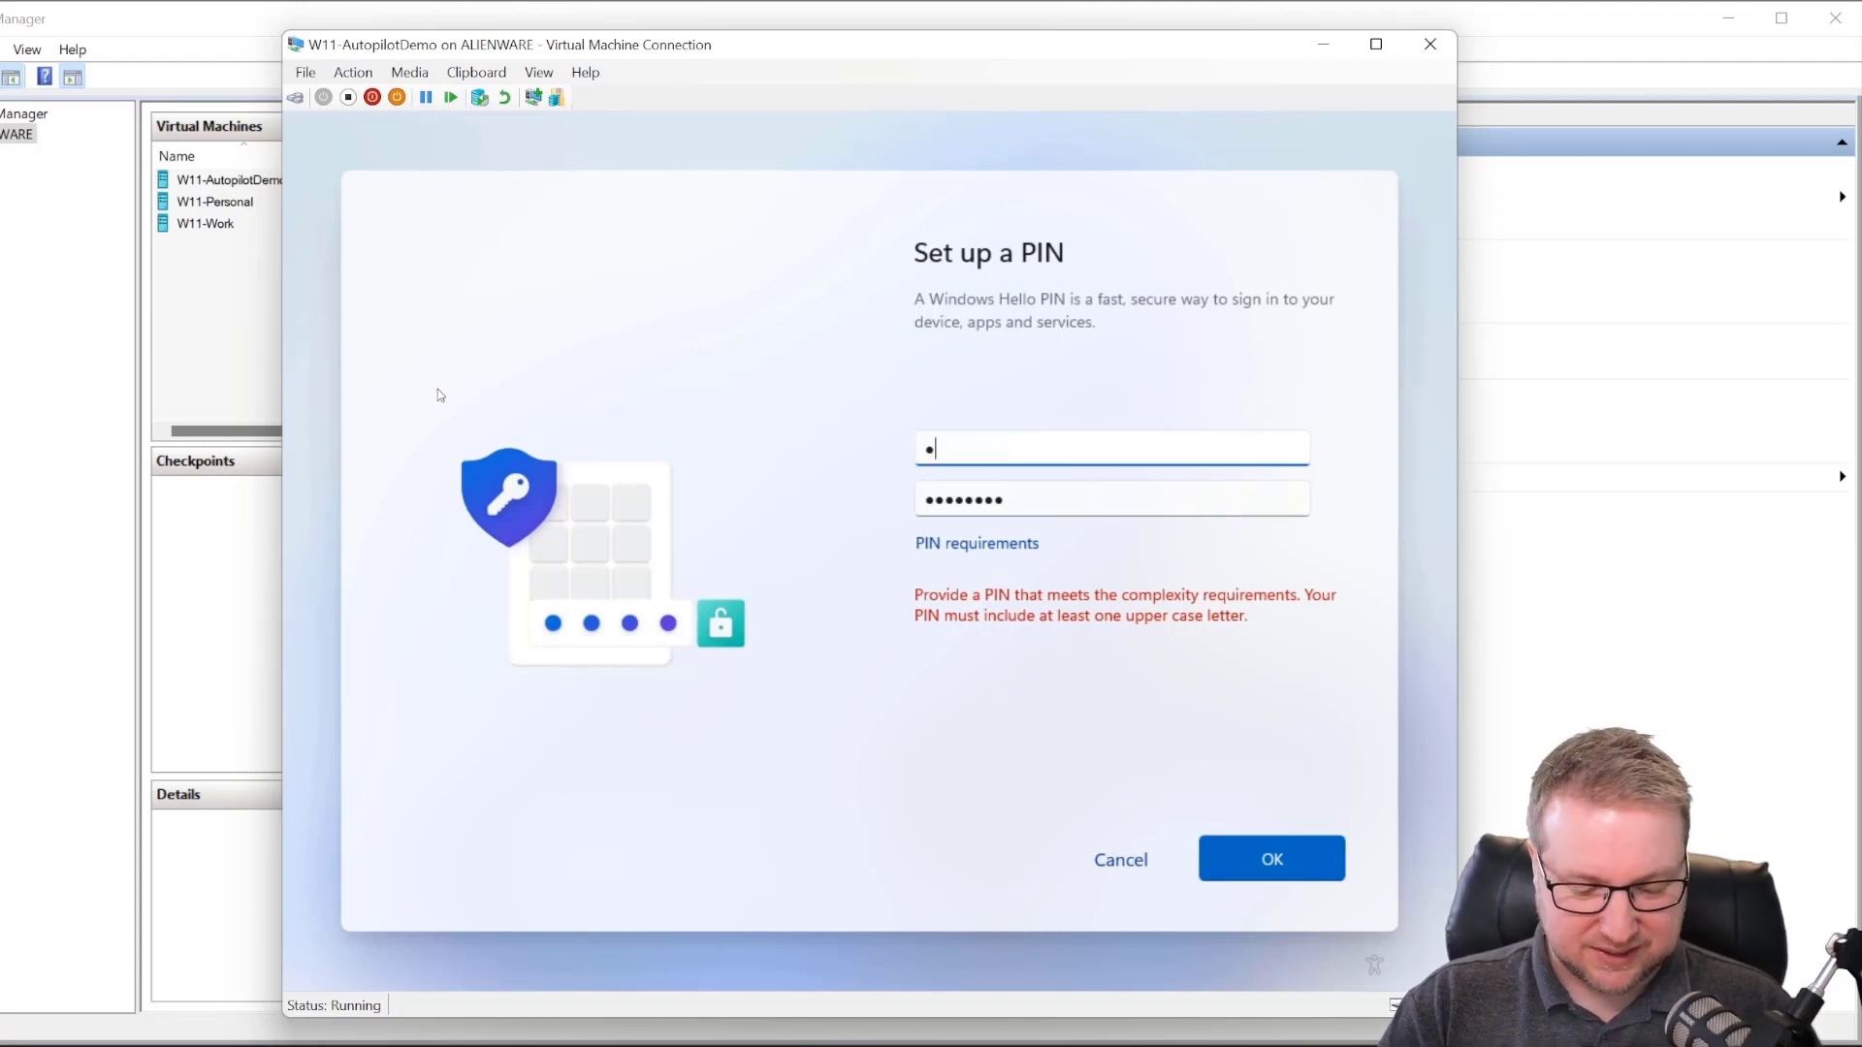
{"action": "key", "text": "Tab"}
{"action": "type", "text": "Password123"}
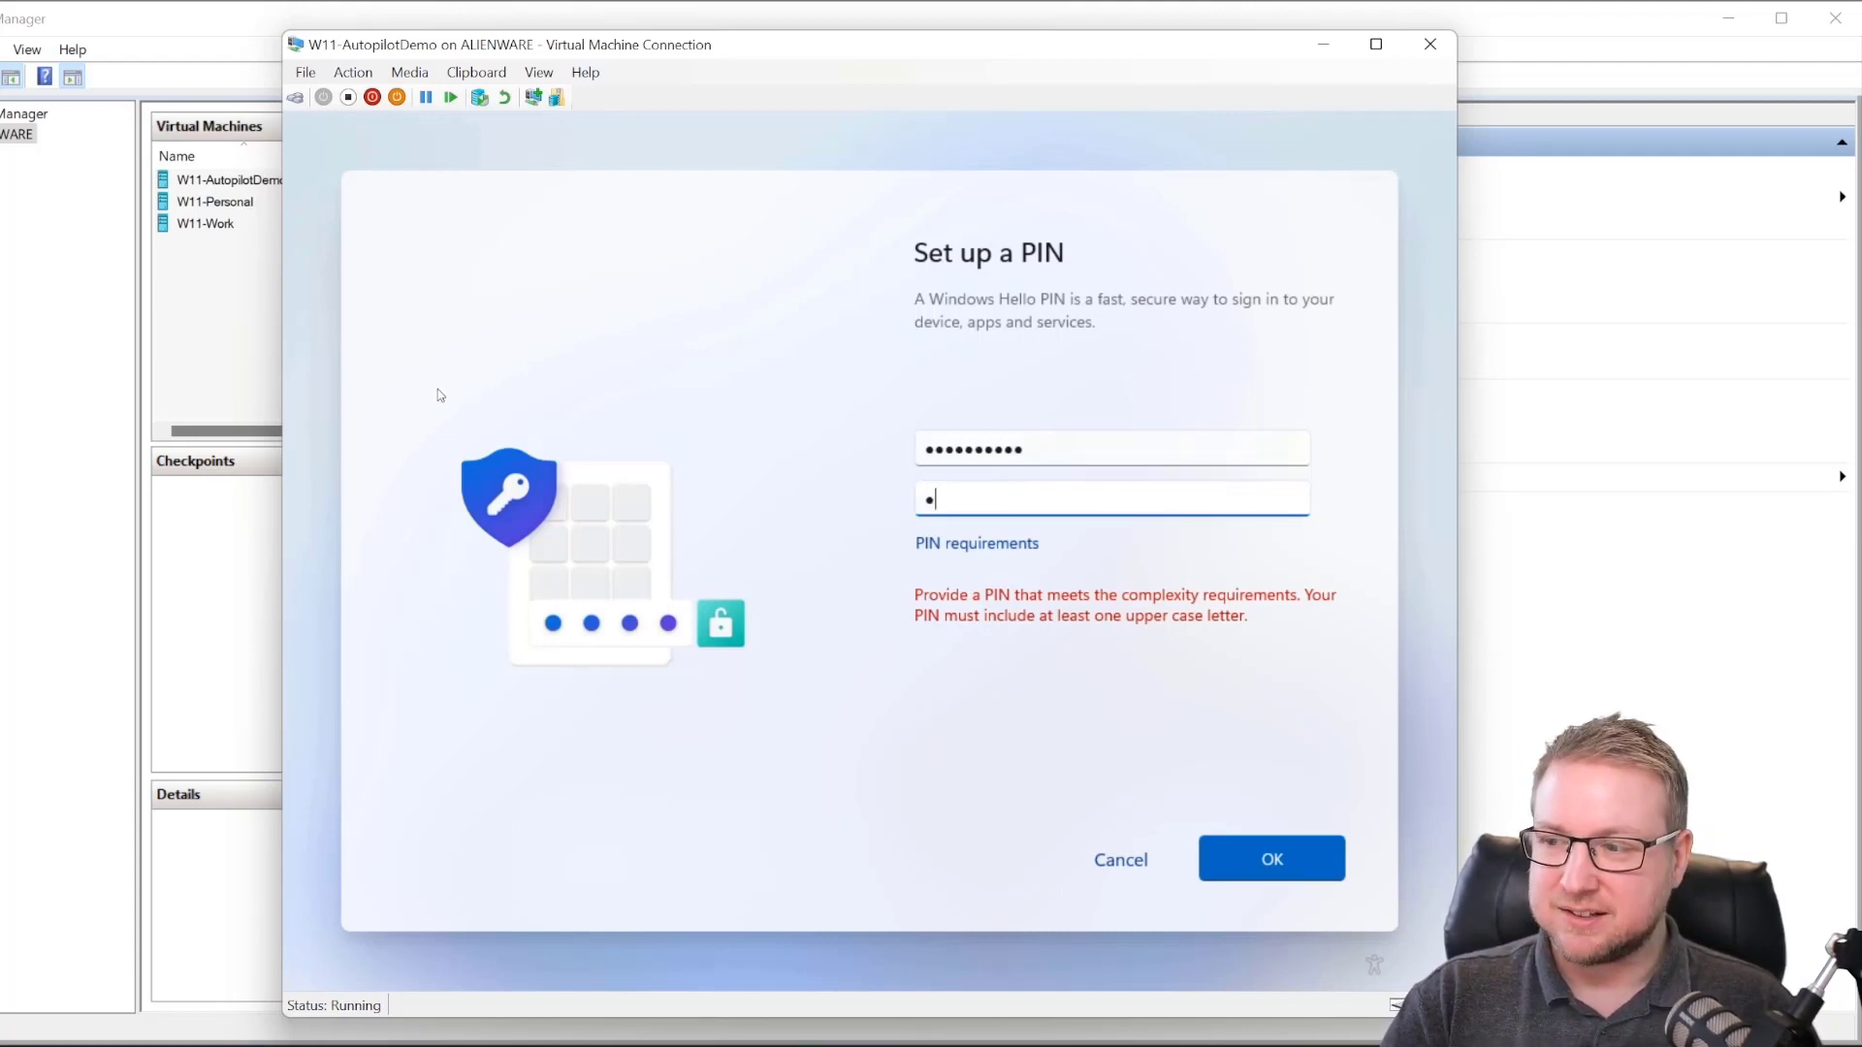
{"action": "key", "text": "Return"}
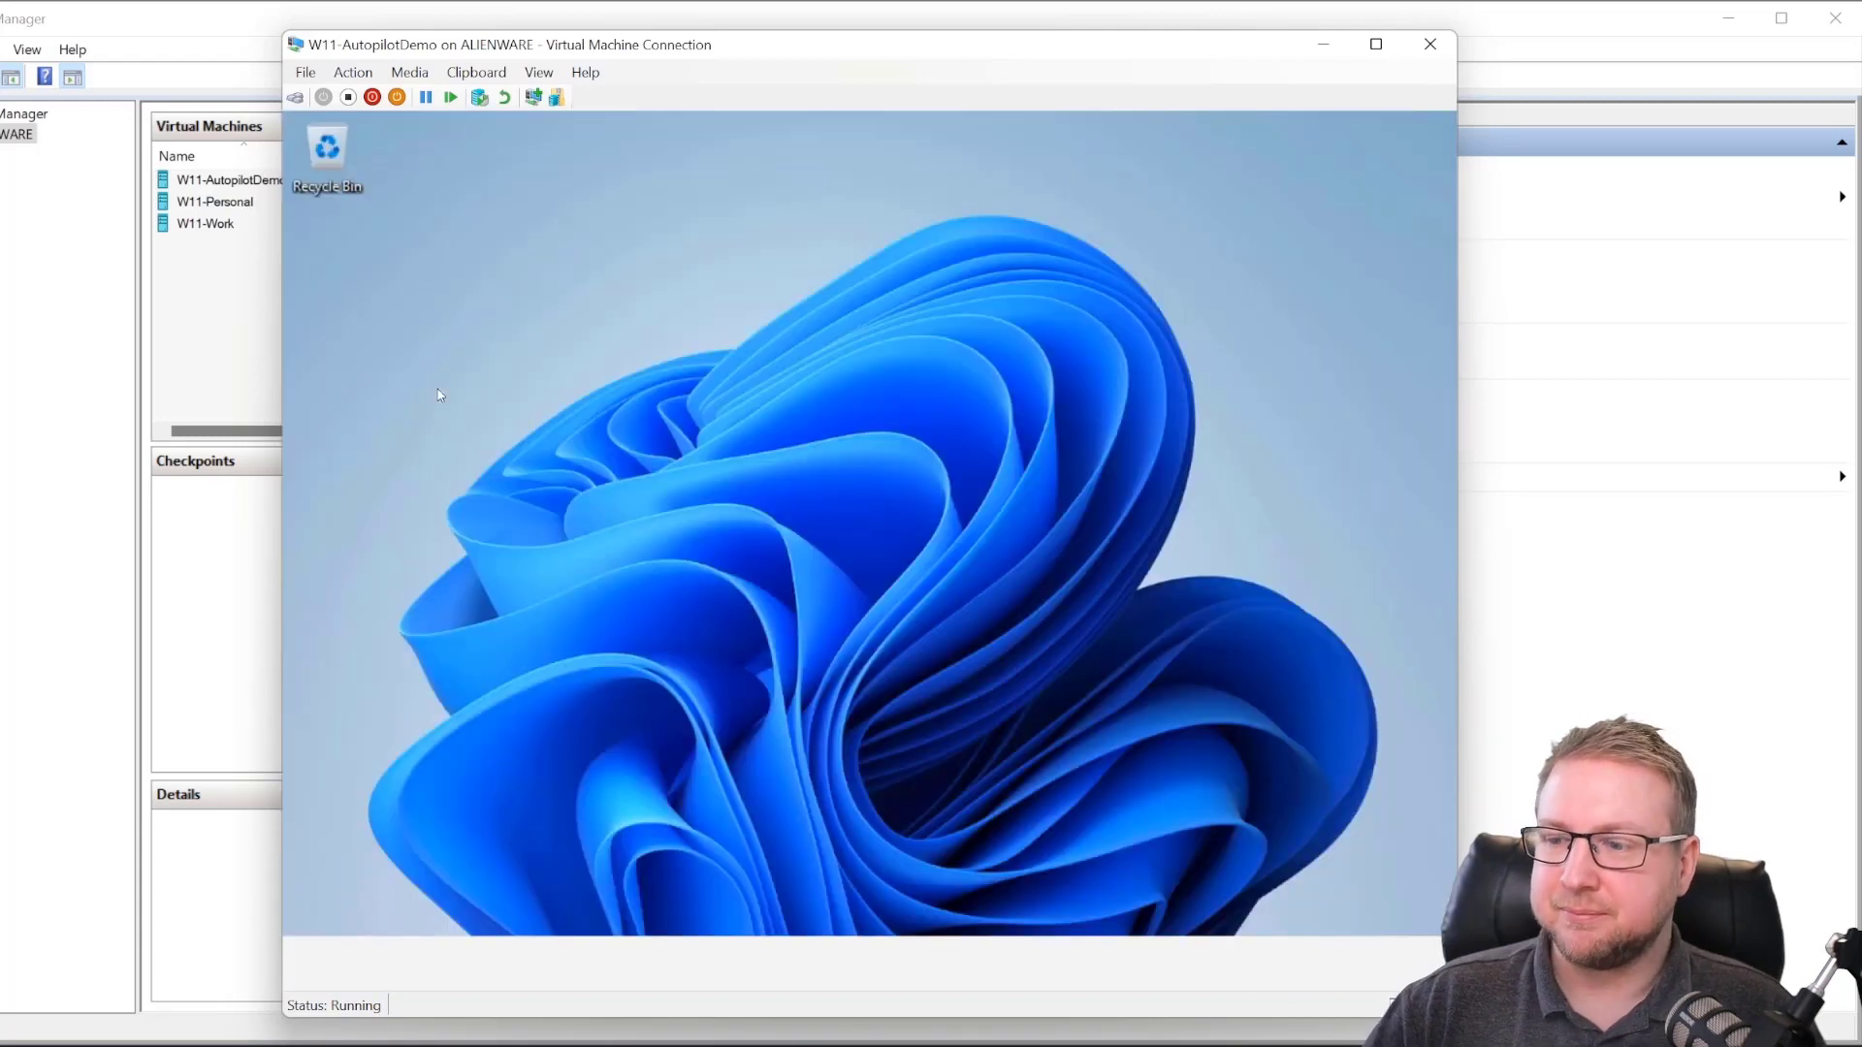
Step: Launch Company Portal from Start and browse First Coffee's published apps on the home page
{"action": "key", "text": "super"}
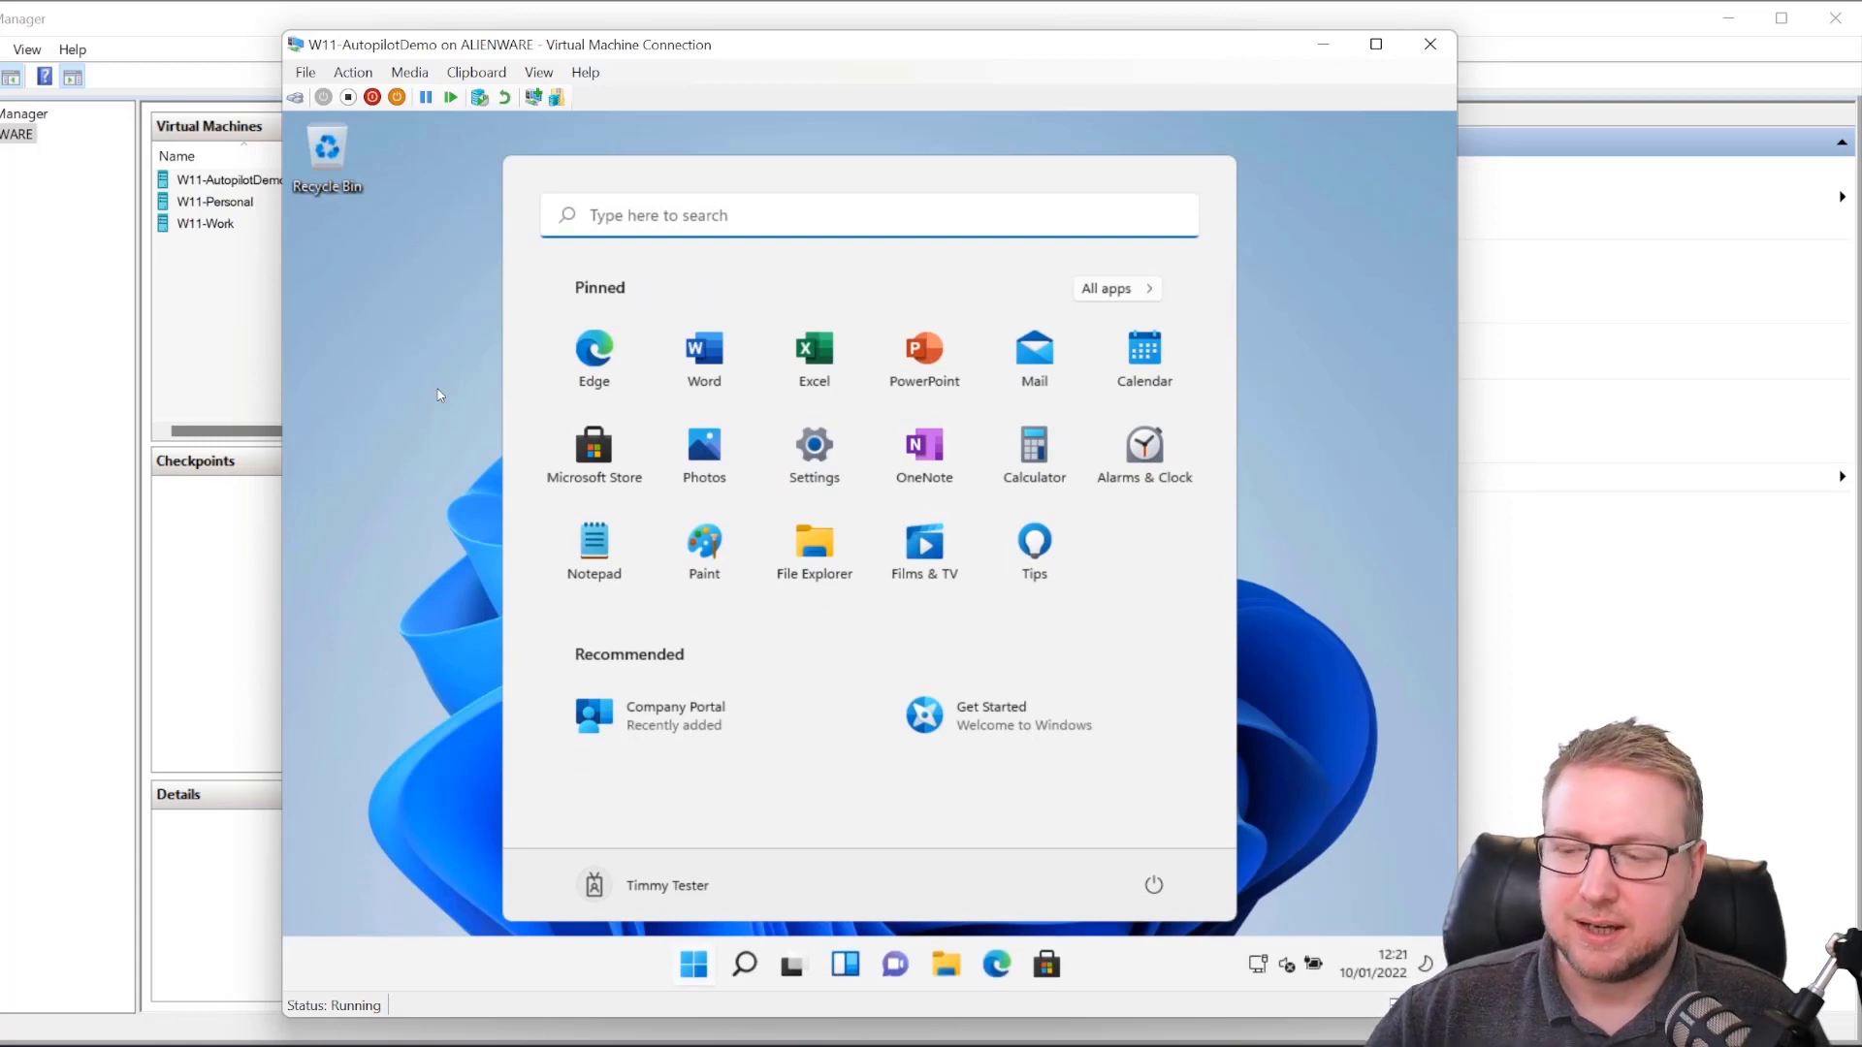
{"action": "left_click", "coordinate": [659, 729]}
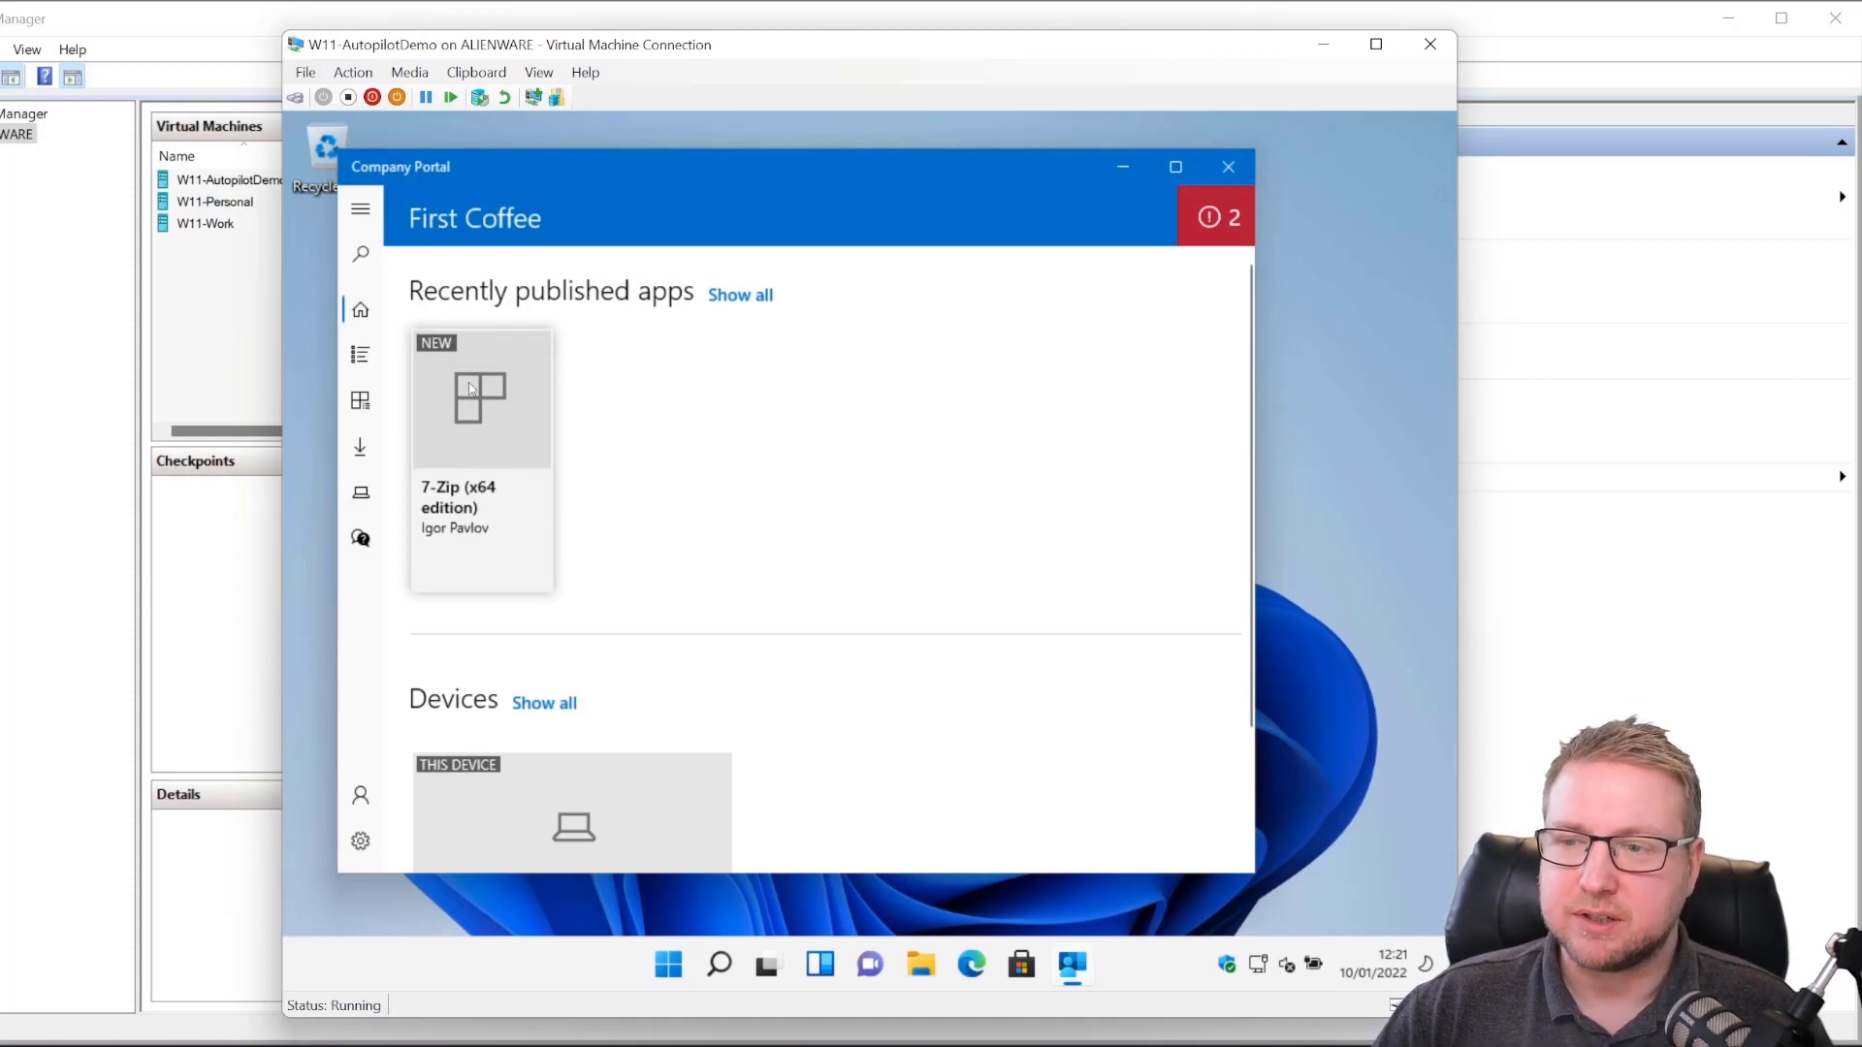
{"action": "left_click", "coordinate": [483, 334]}
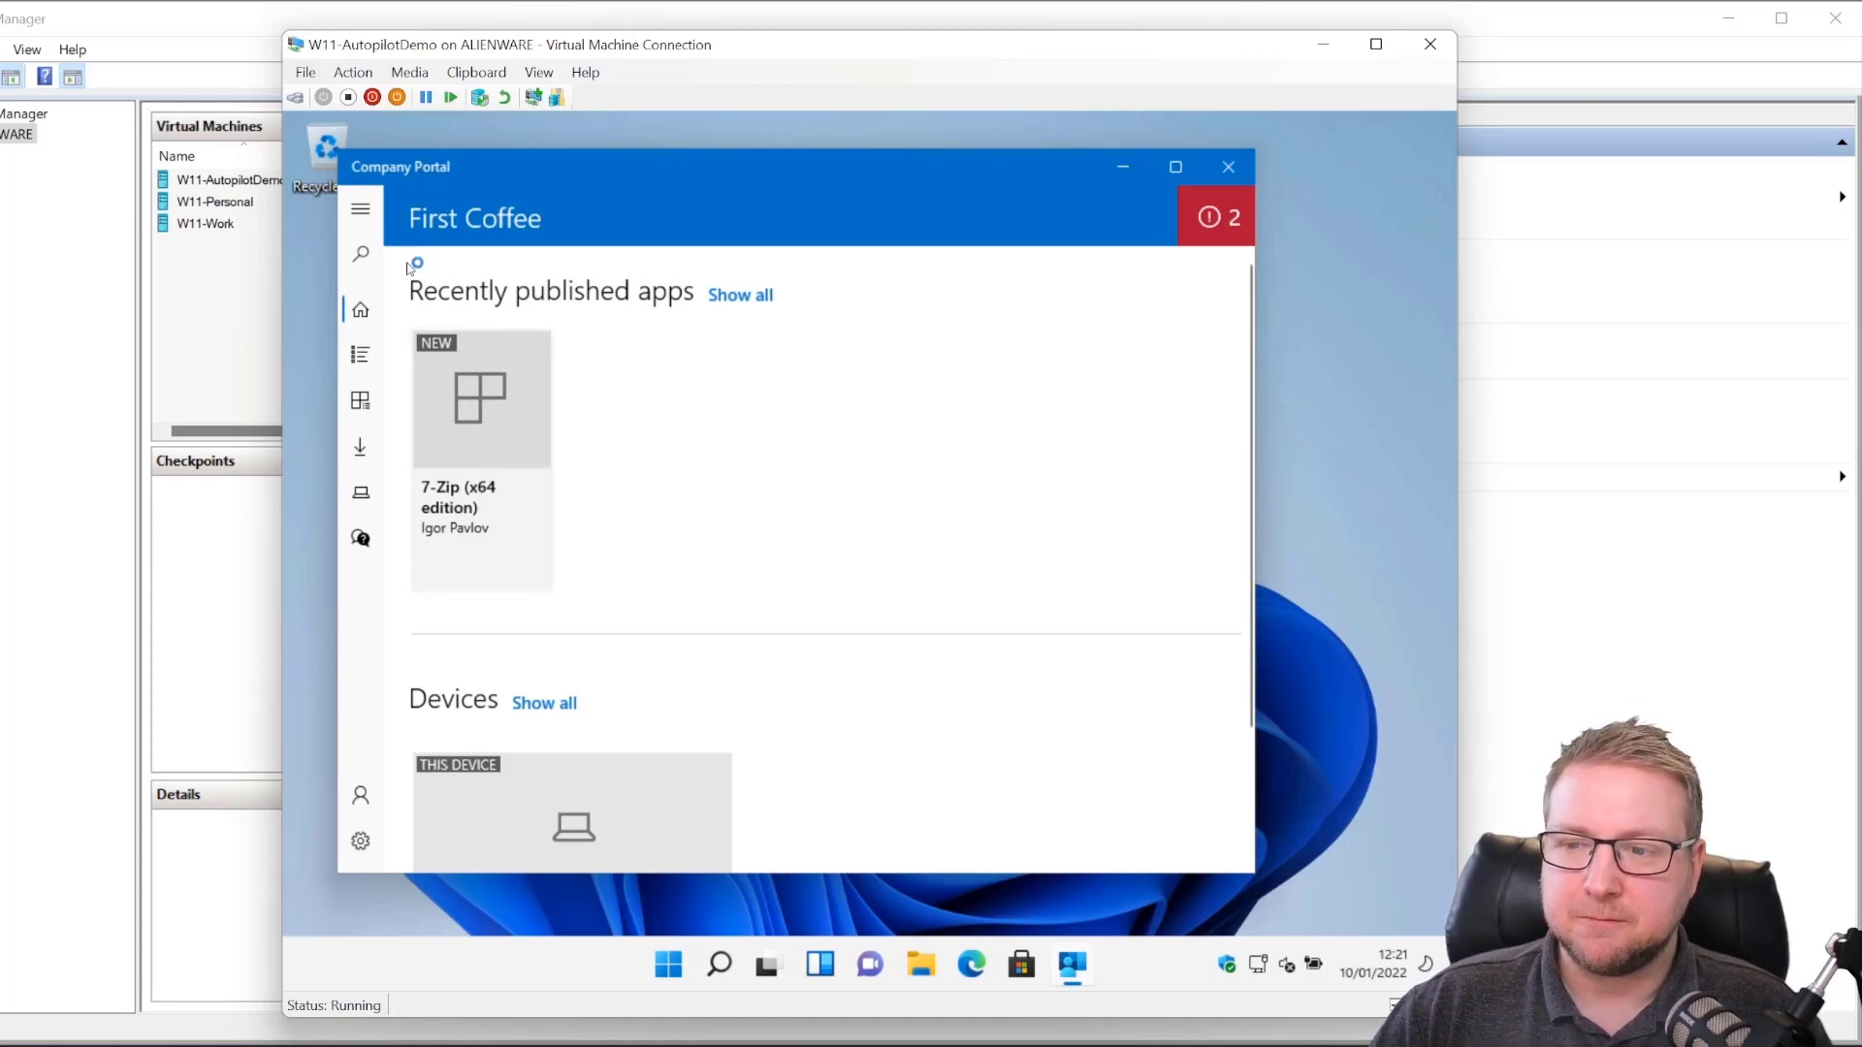
{"action": "scroll", "coordinate": [611, 607], "scroll_direction": "down", "scroll_amount": 2}
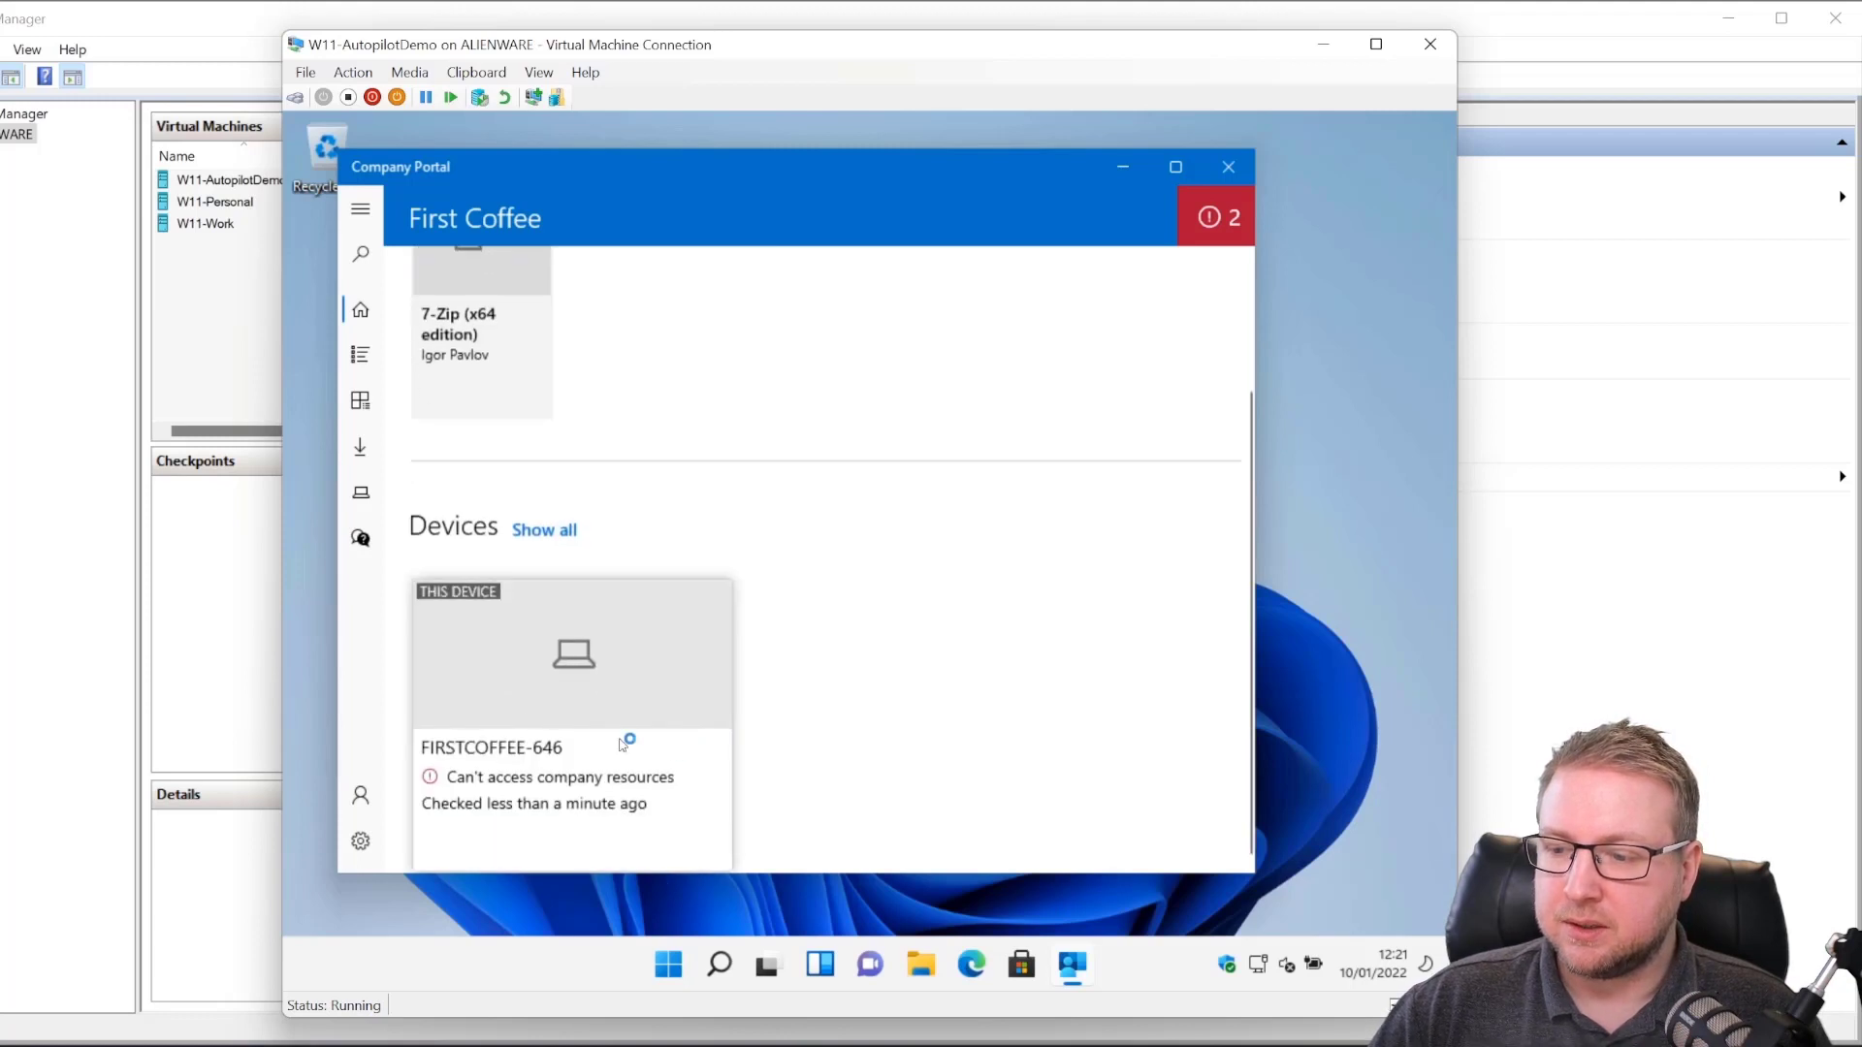
{"action": "scroll", "coordinate": [642, 713], "scroll_direction": "up", "scroll_amount": 2}
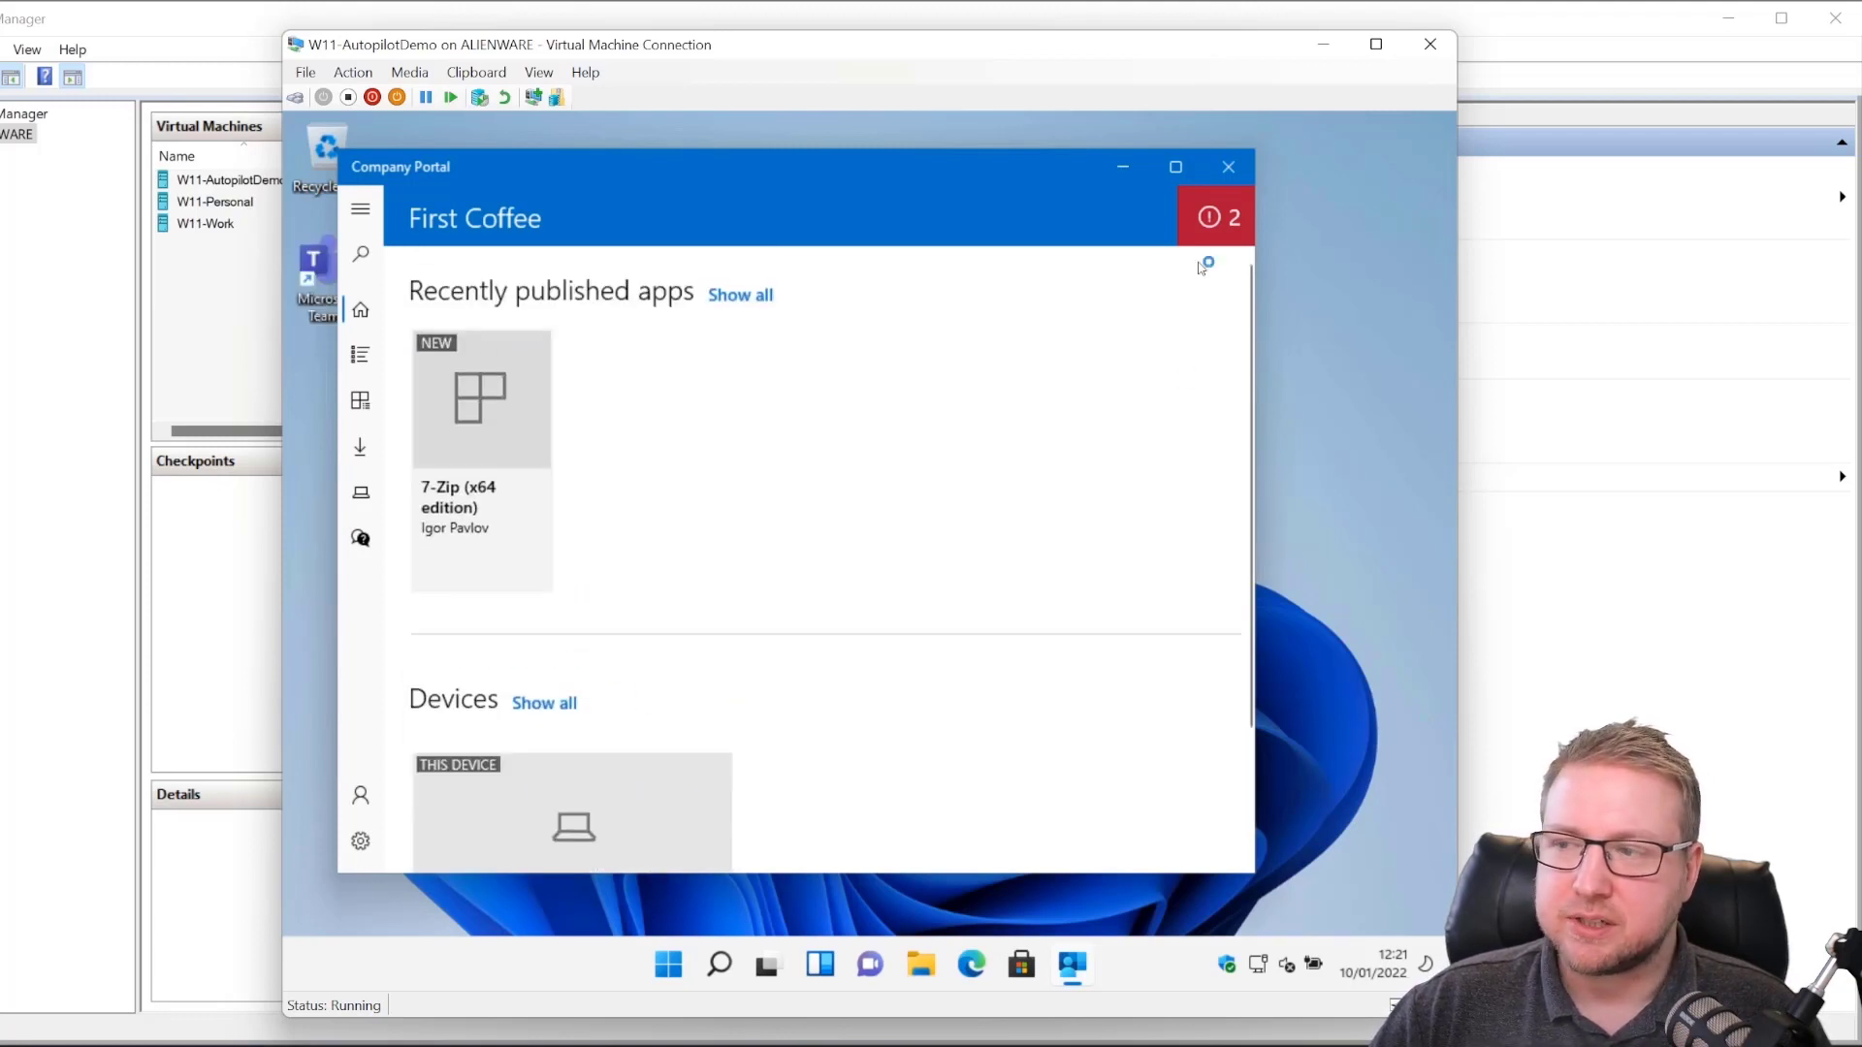
Step: Review the two device-access warnings, minimise Company Portal and bring up the Start menu
{"action": "left_click", "coordinate": [1214, 220]}
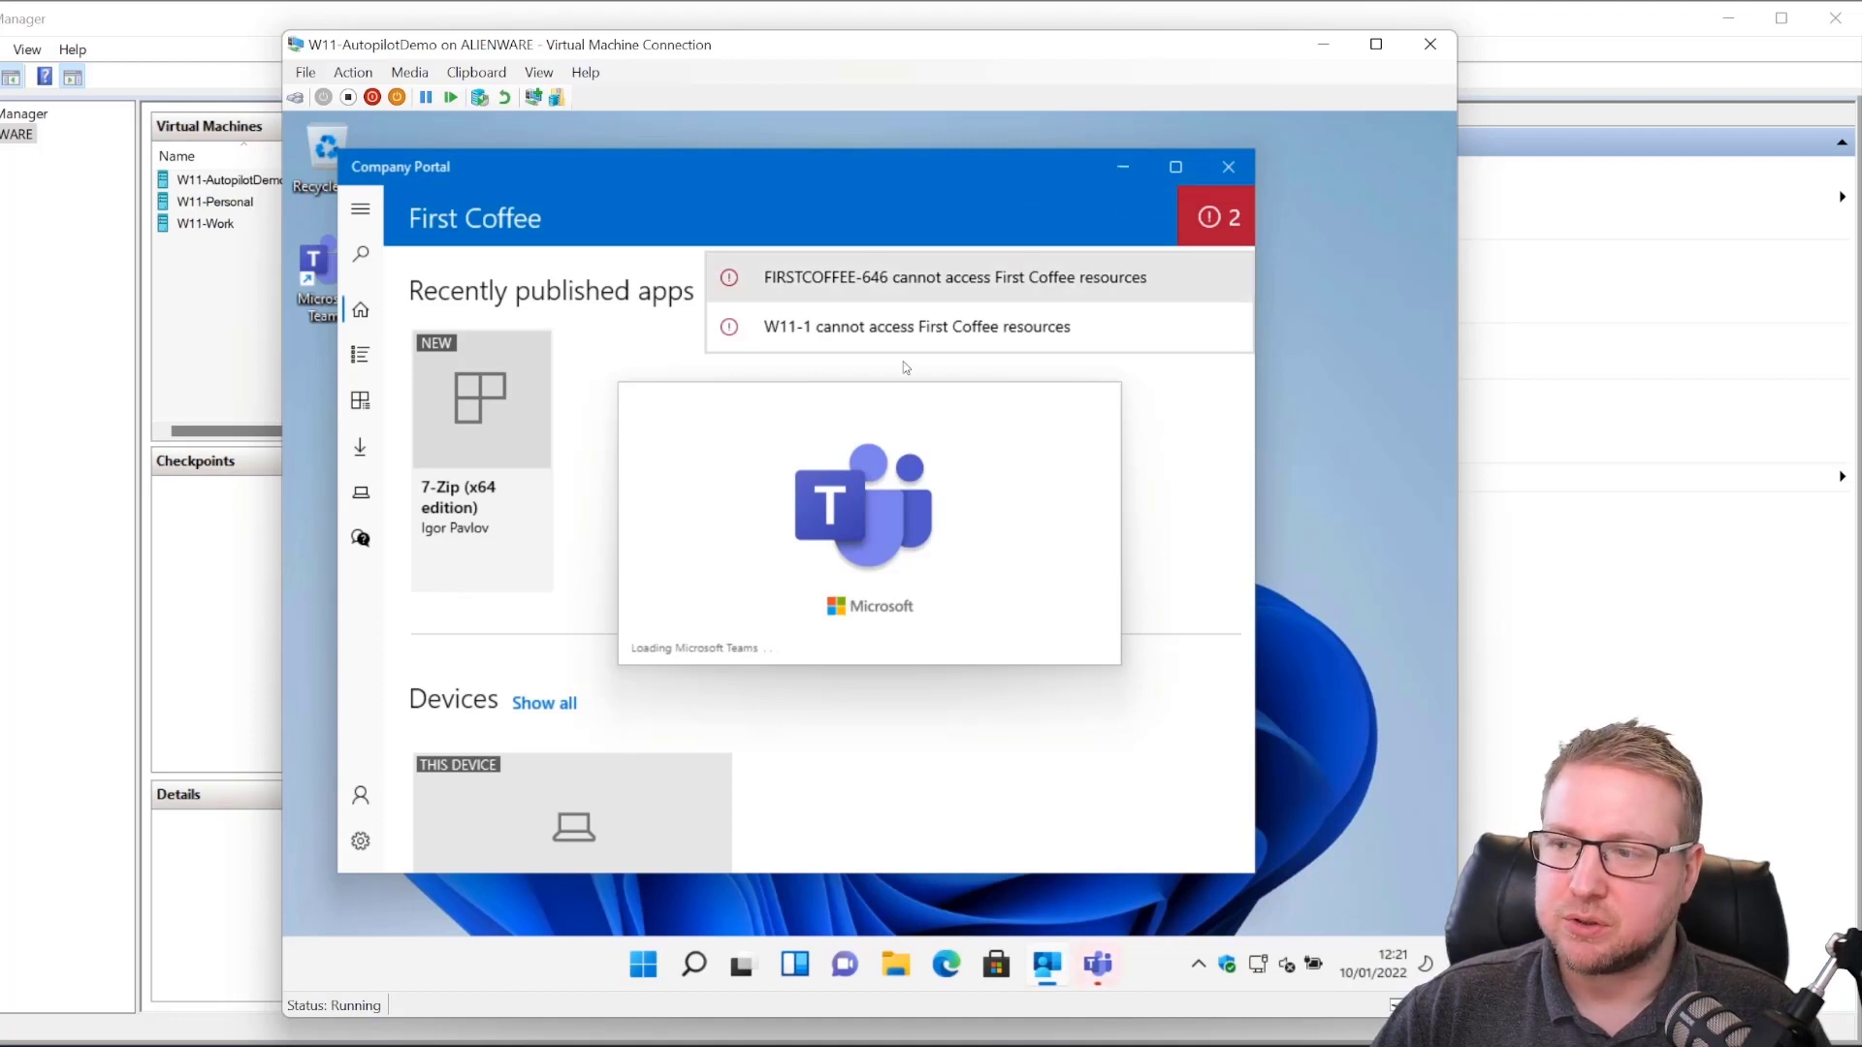
{"action": "left_click", "coordinate": [1122, 167]}
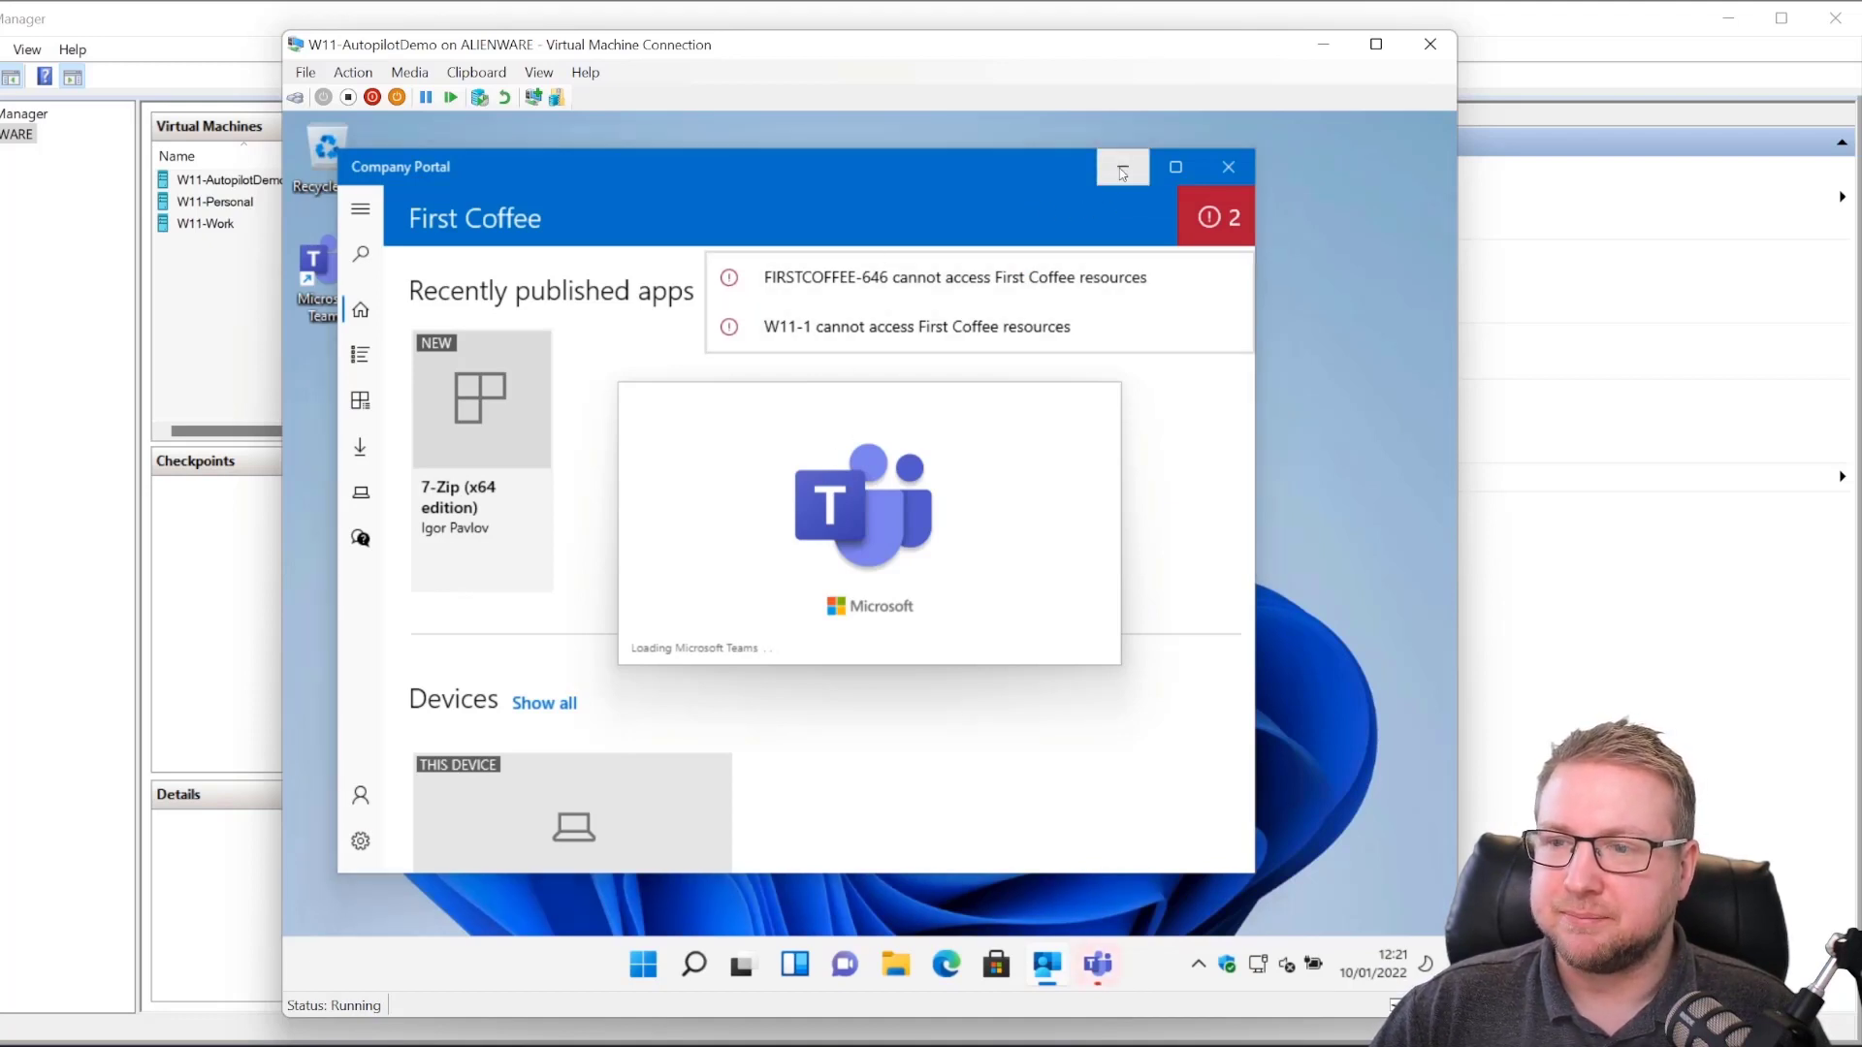
{"action": "left_click", "coordinate": [643, 964]}
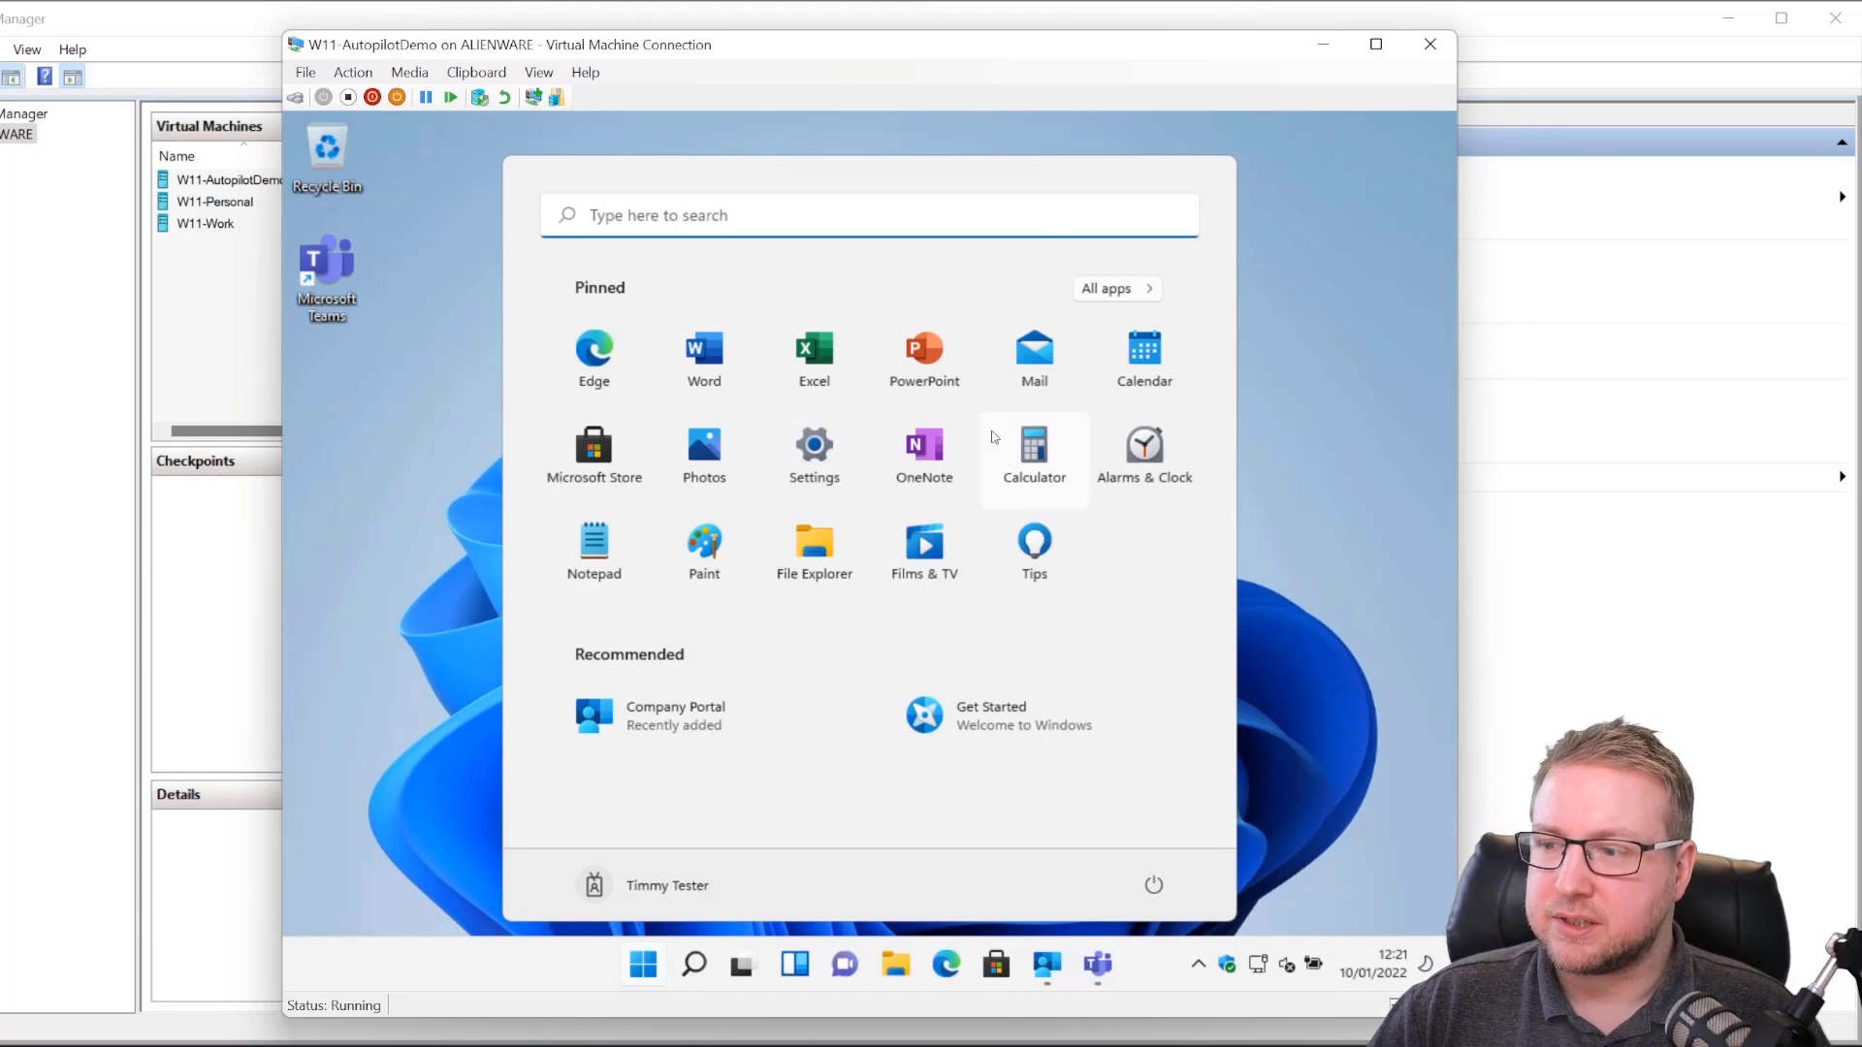
Step: In Settings, go to Accounts > Access work or school and expand the First Coffee work account
{"action": "left_click", "coordinate": [854, 462]}
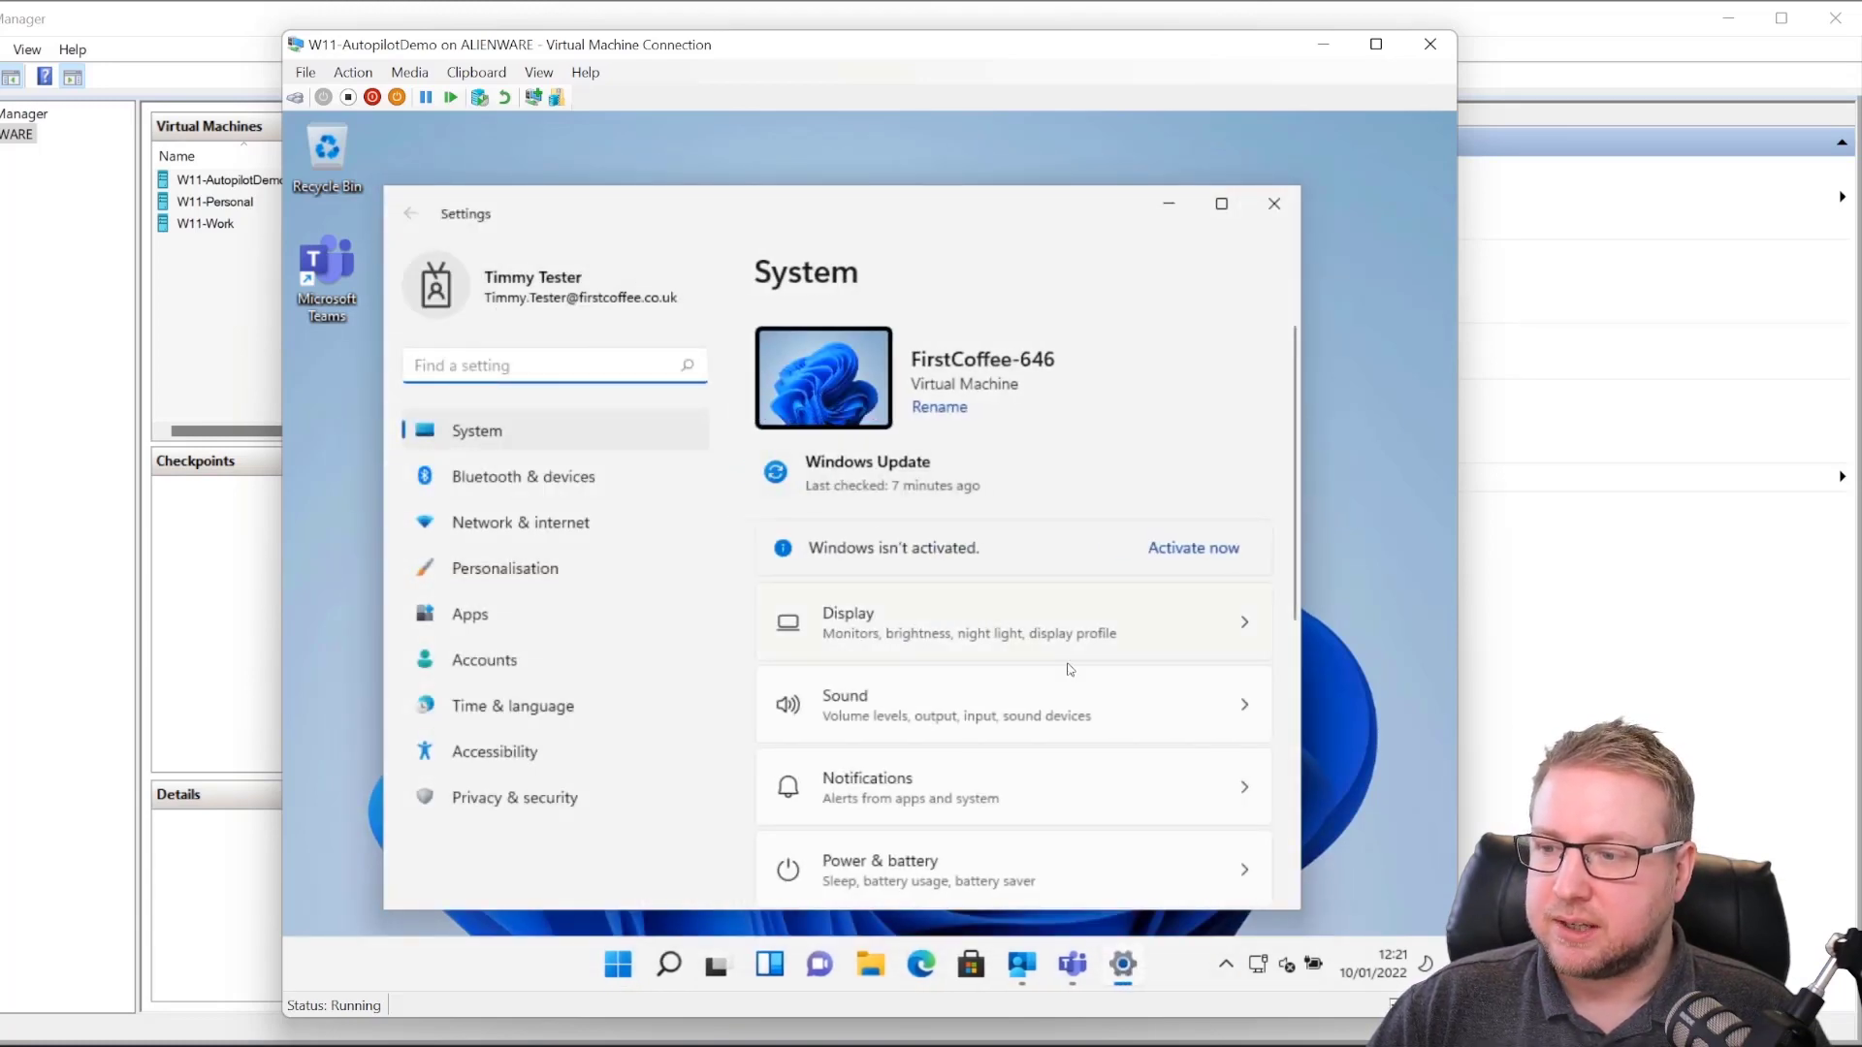
{"action": "left_click", "coordinate": [531, 659]}
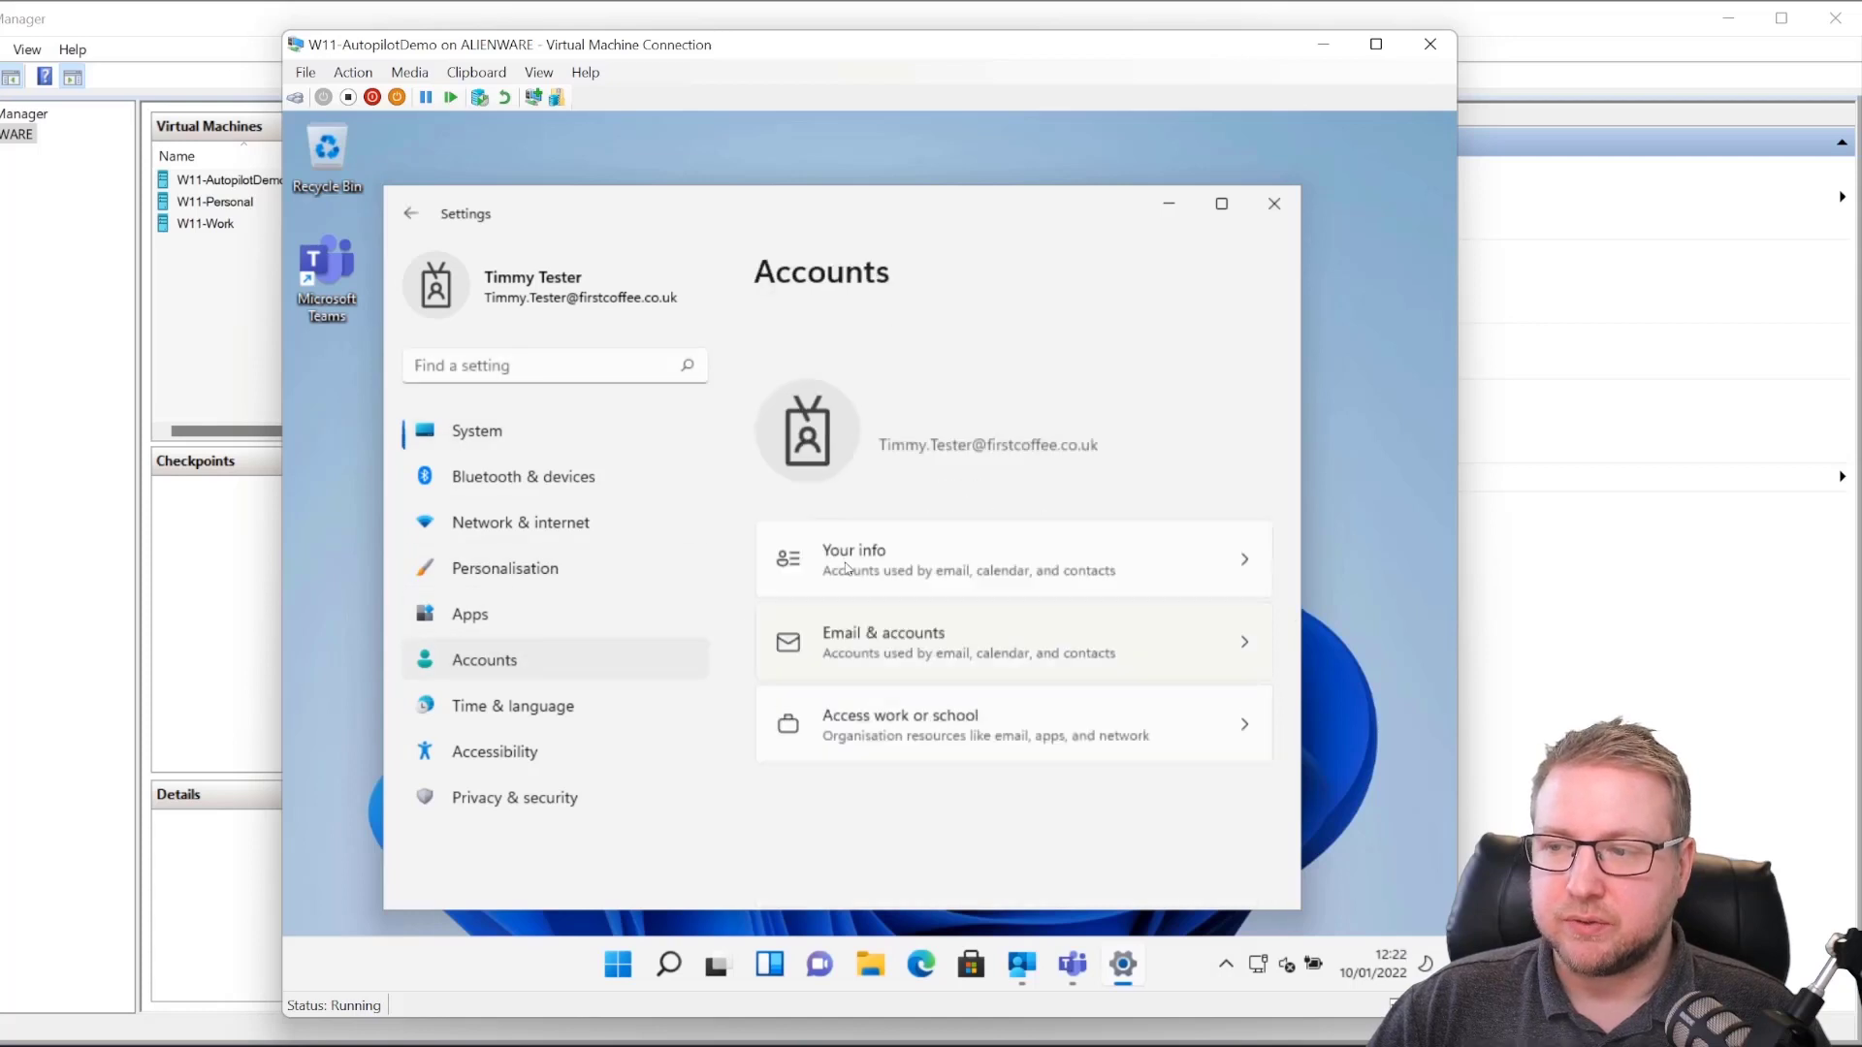
{"action": "left_click", "coordinate": [977, 690]}
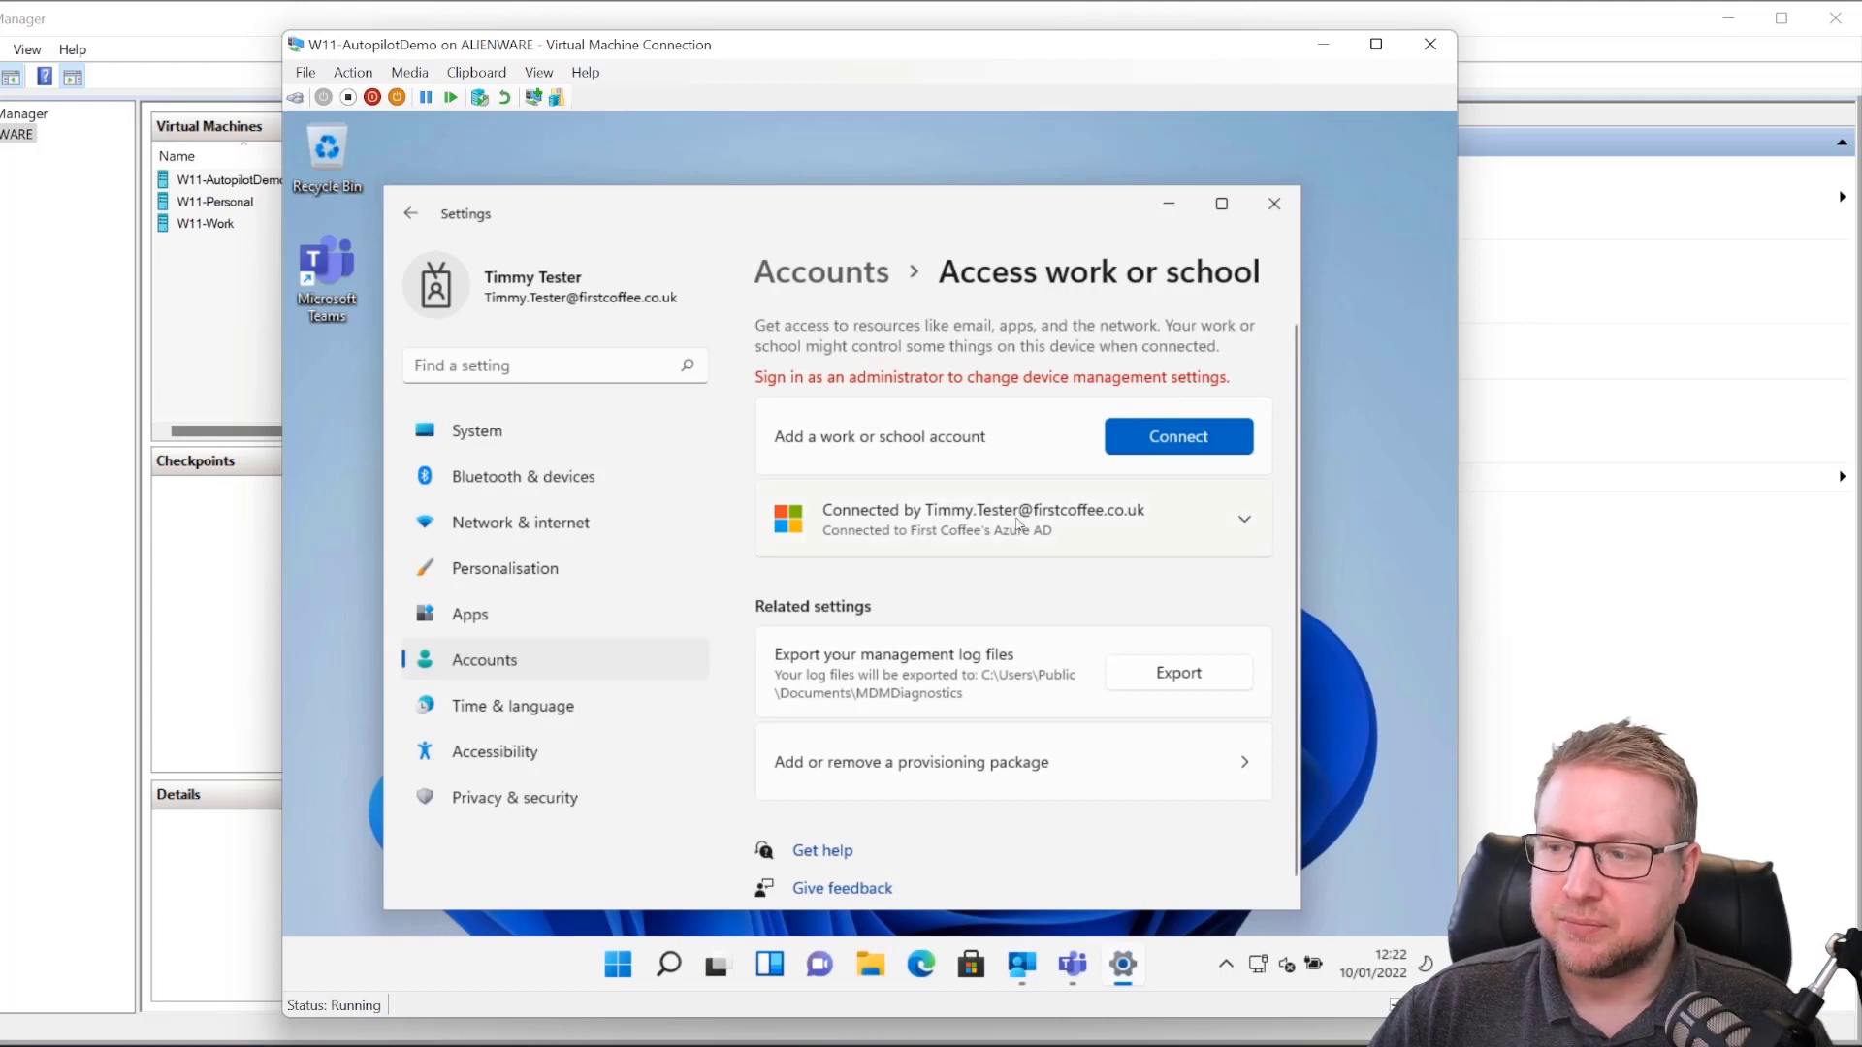
{"action": "left_click", "coordinate": [1047, 528]}
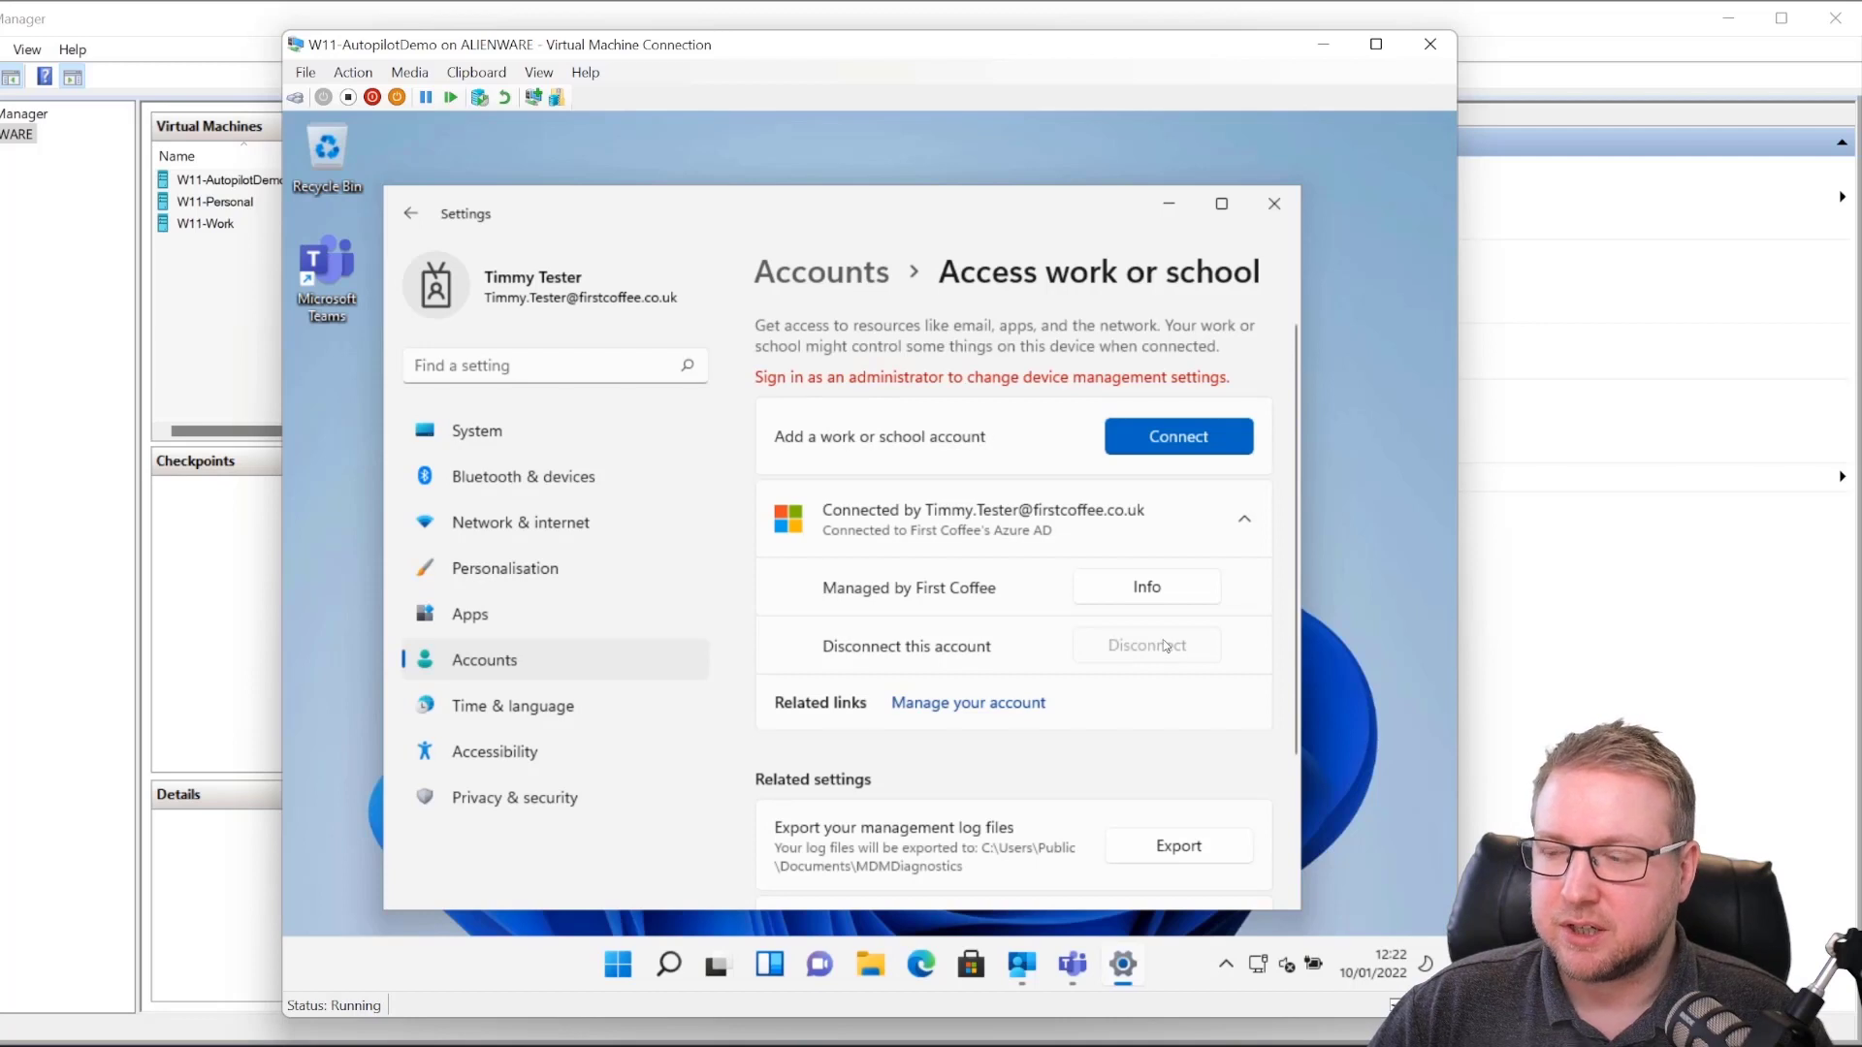
Step: Open the Managed by First Coffee info page, show all policies, review sync status, then close Settings
{"action": "left_click", "coordinate": [1149, 589]}
{"action": "scroll", "coordinate": [957, 680], "scroll_direction": "down", "scroll_amount": 2}
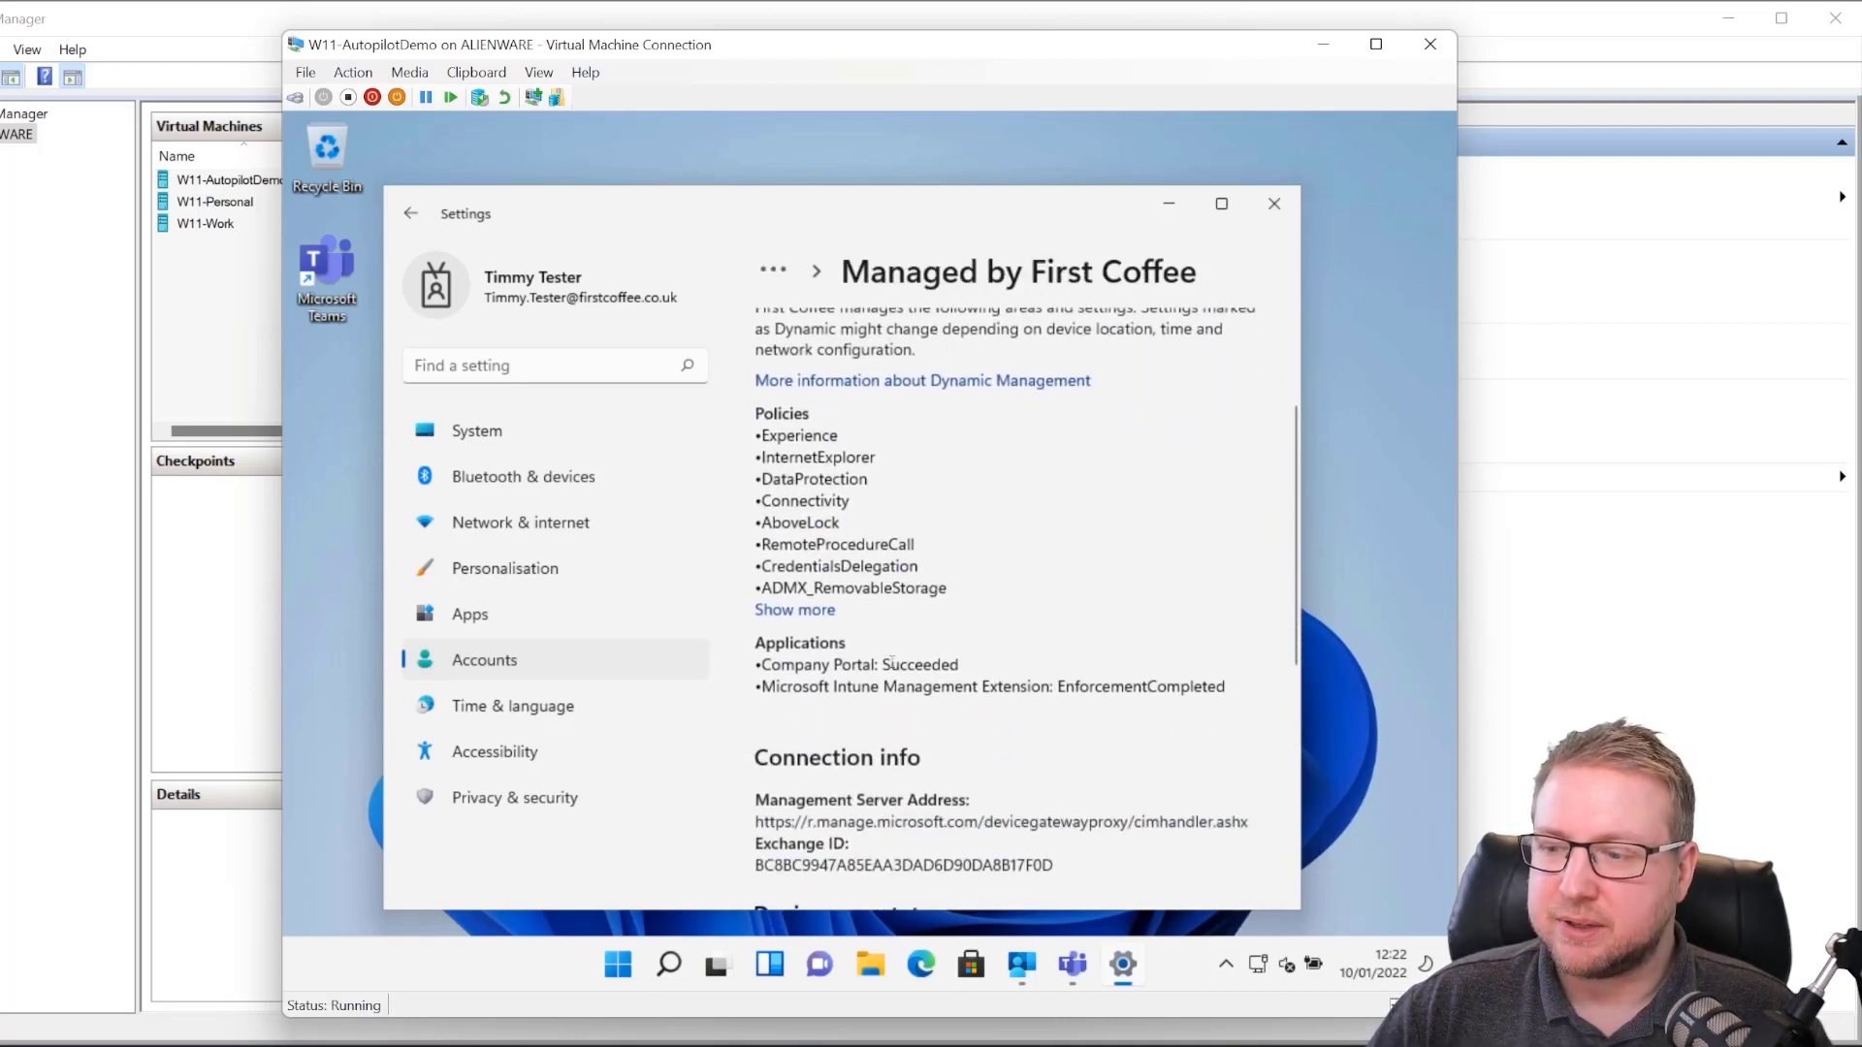
{"action": "left_click", "coordinate": [800, 611]}
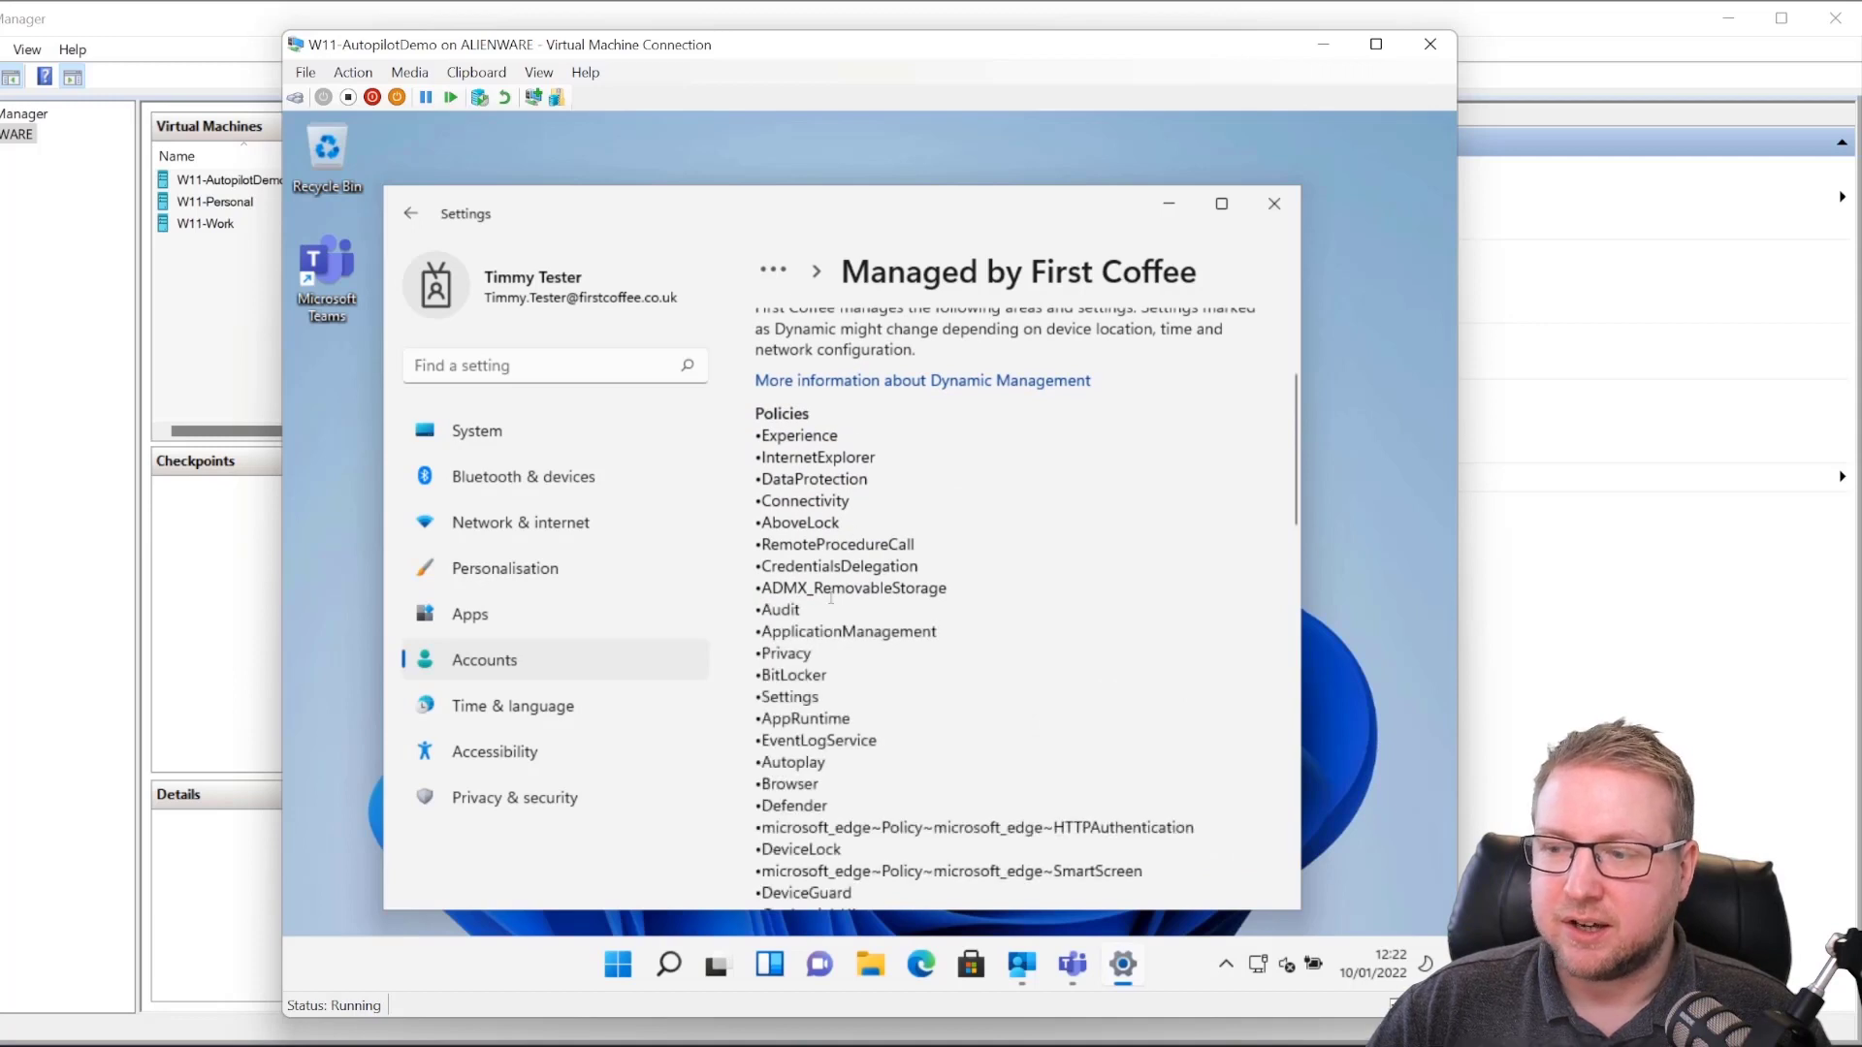
{"action": "scroll", "coordinate": [827, 582], "scroll_direction": "down", "scroll_amount": 7}
{"action": "scroll", "coordinate": [823, 701], "scroll_direction": "down", "scroll_amount": 5}
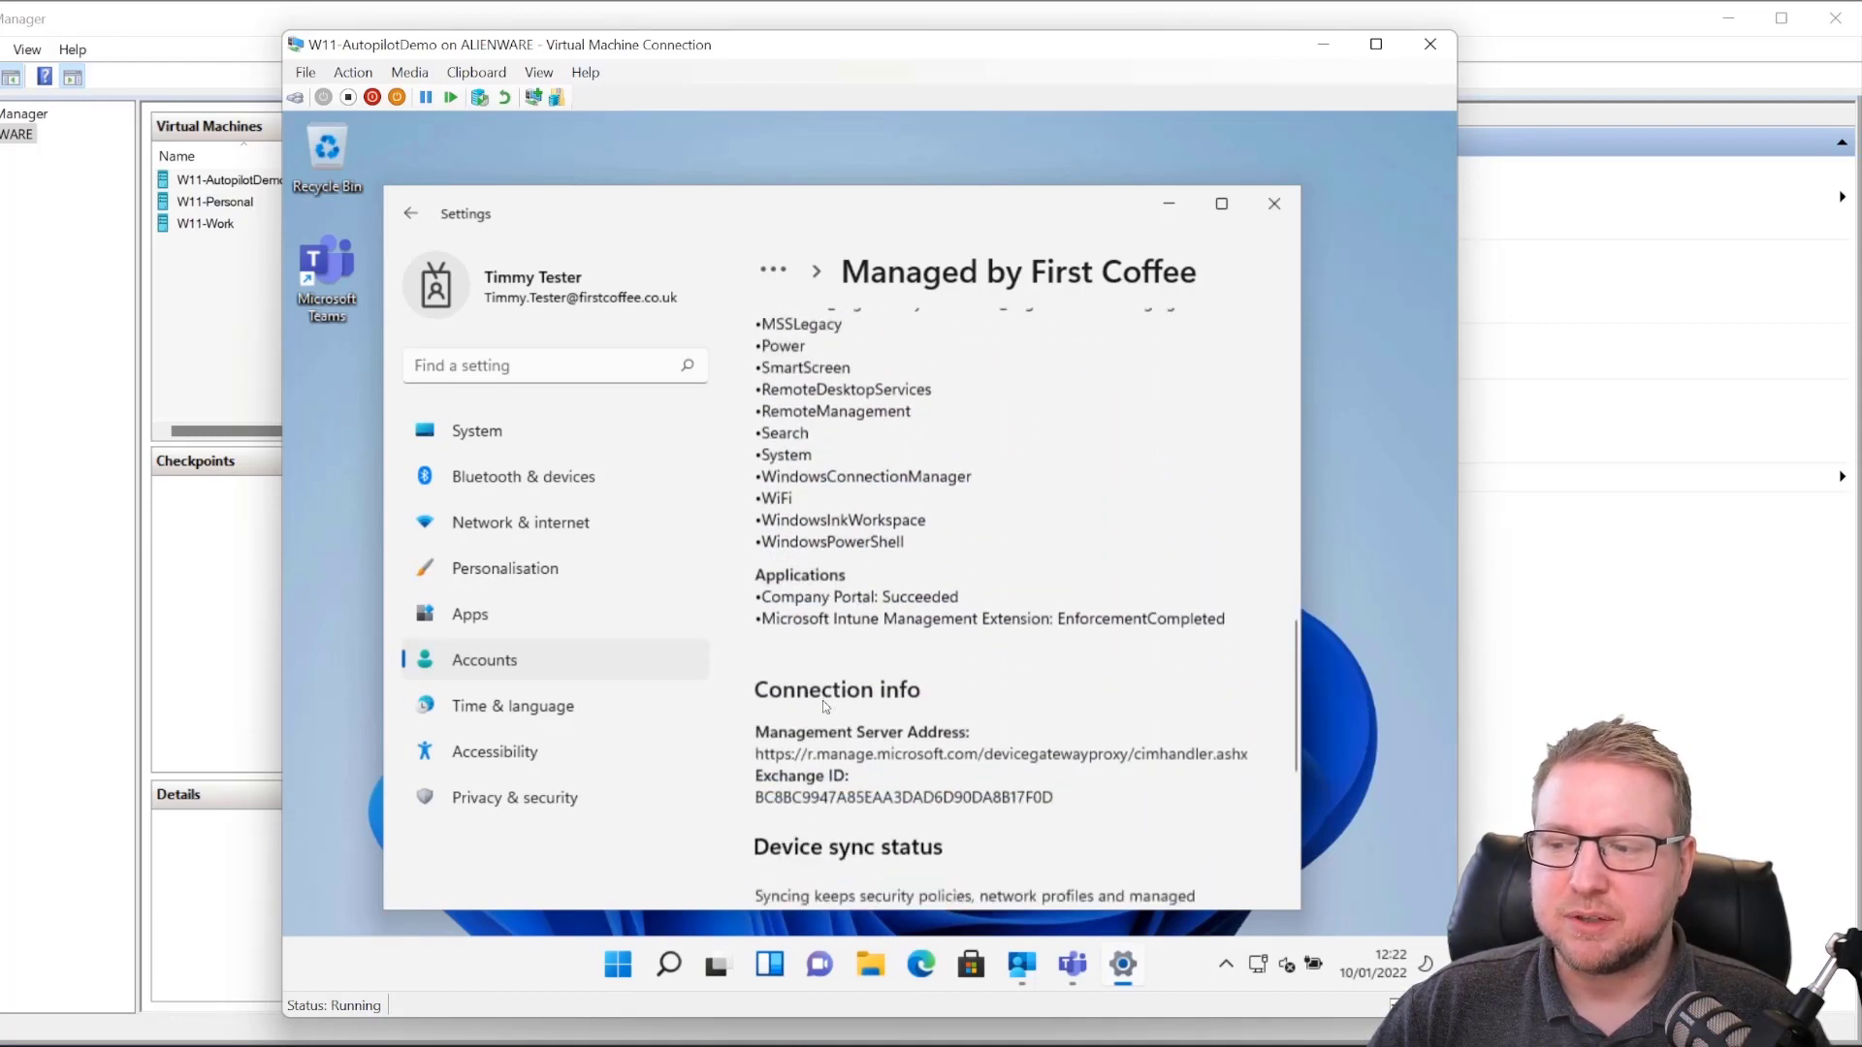
{"action": "scroll", "coordinate": [966, 710], "scroll_direction": "up", "scroll_amount": 8}
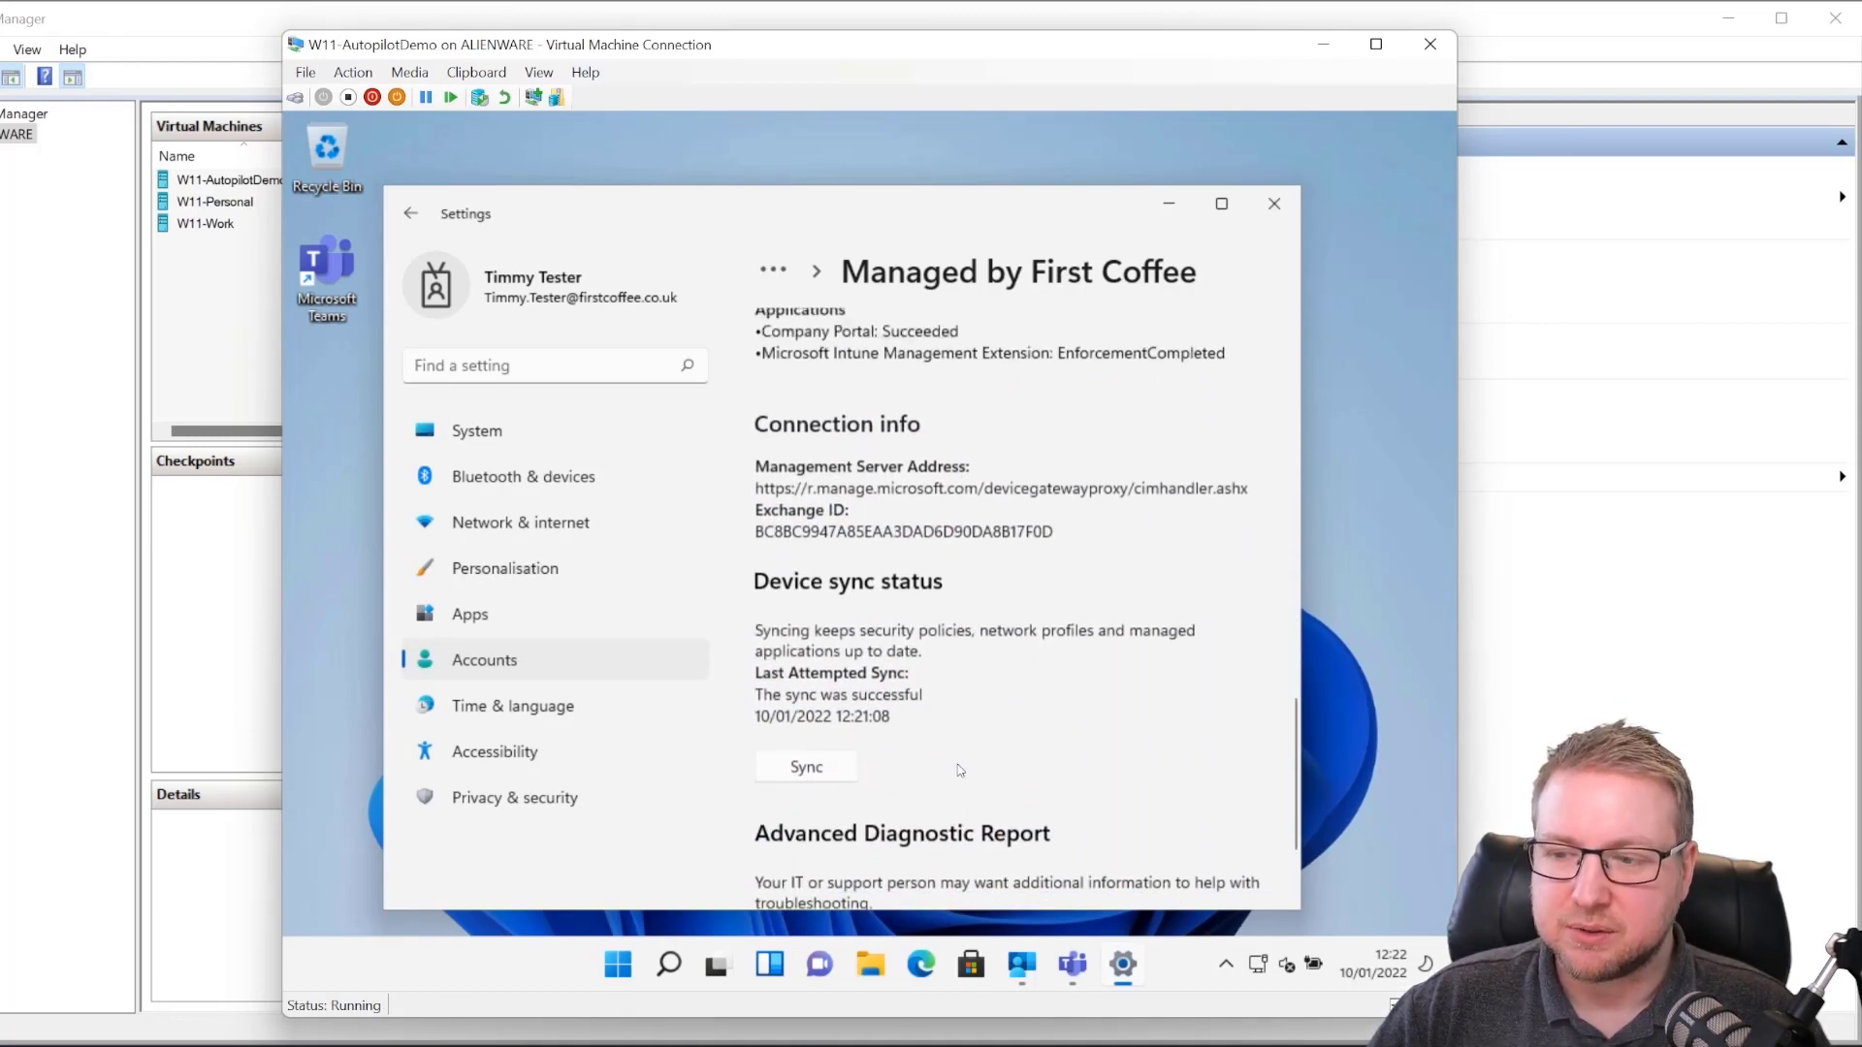
{"action": "scroll", "coordinate": [957, 742], "scroll_direction": "up", "scroll_amount": 2}
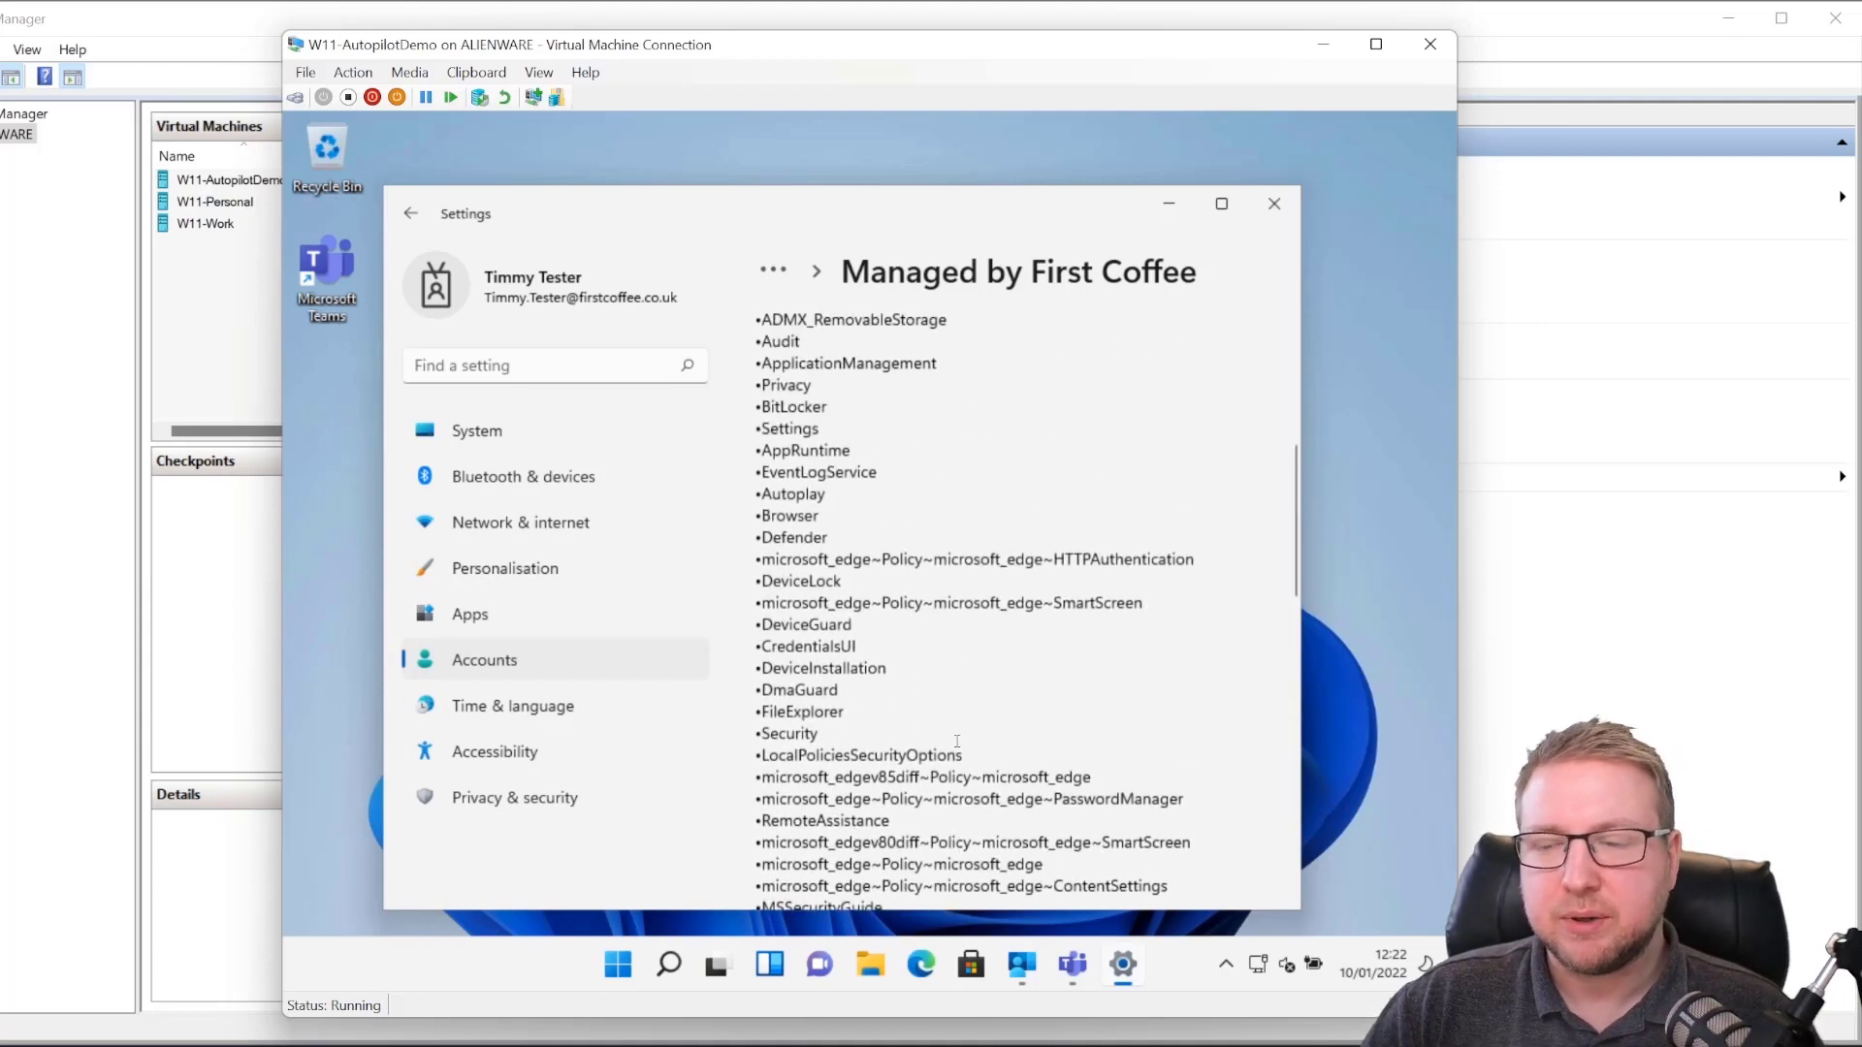
{"action": "scroll", "coordinate": [945, 669], "scroll_direction": "up", "scroll_amount": 4}
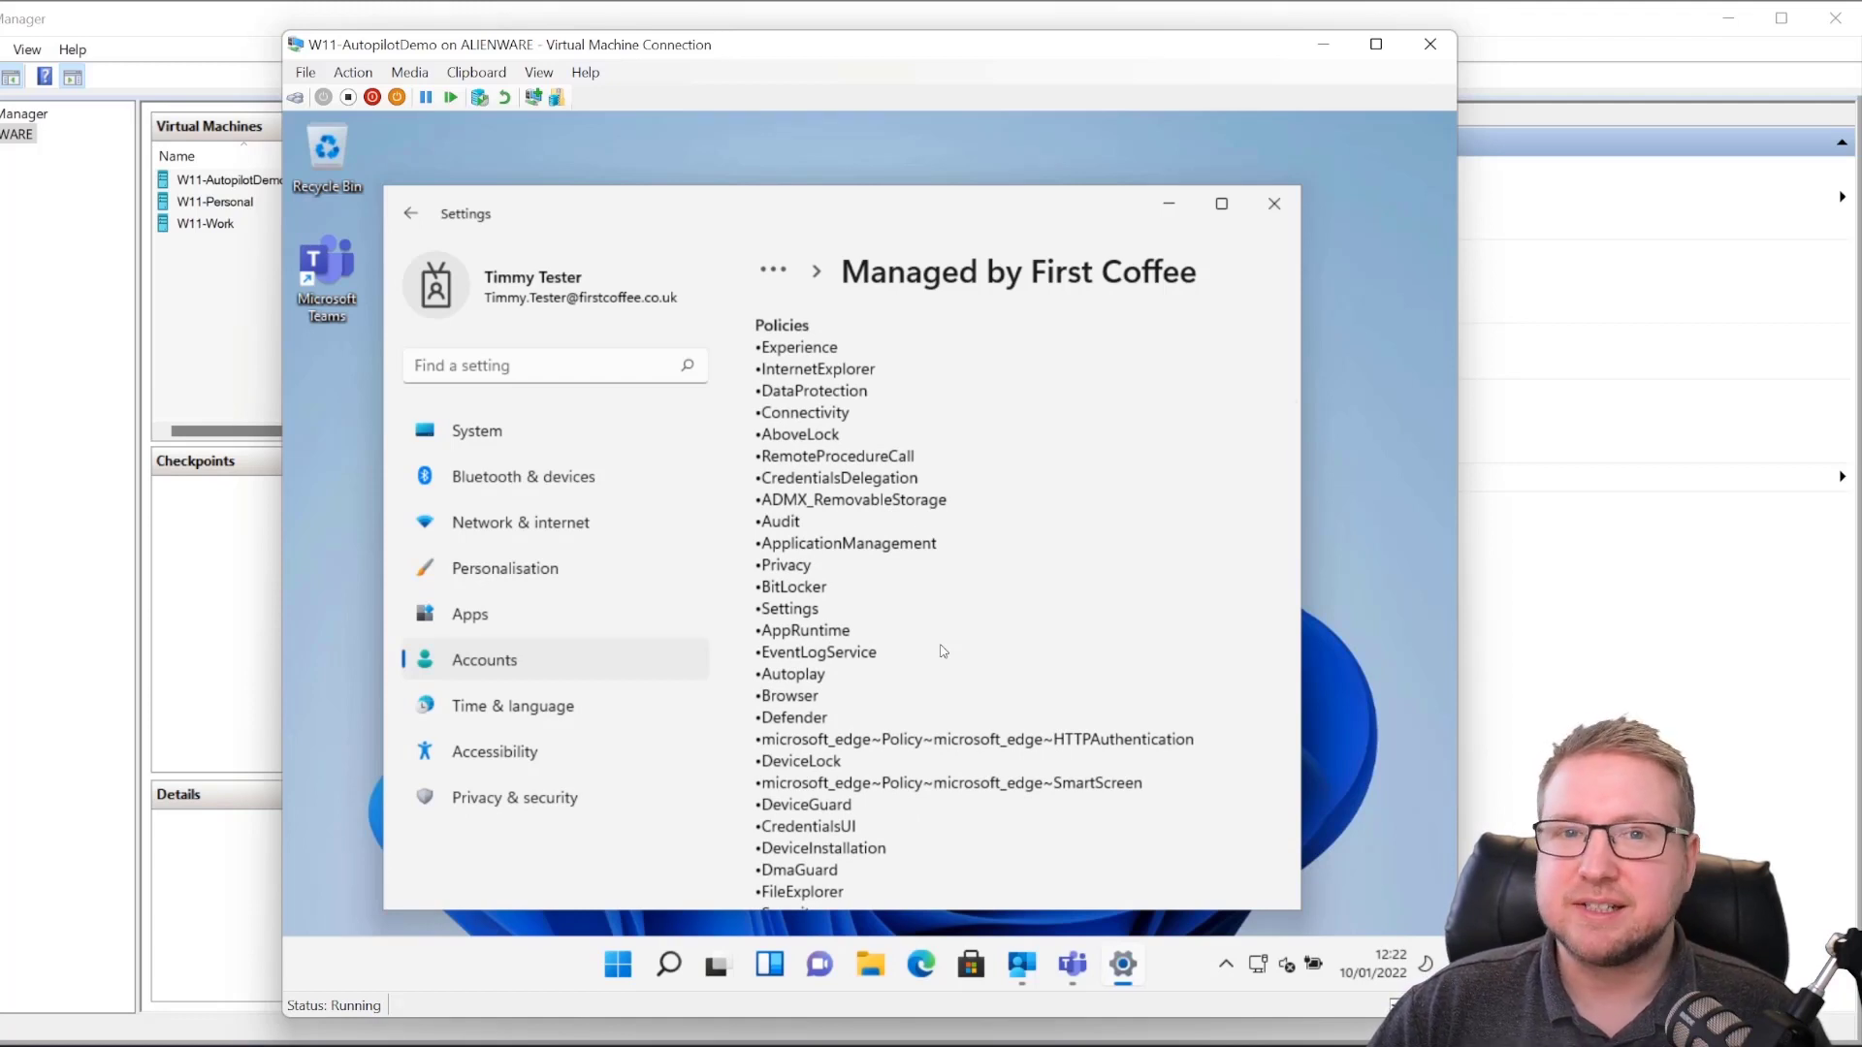
{"action": "left_click", "coordinate": [1229, 965]}
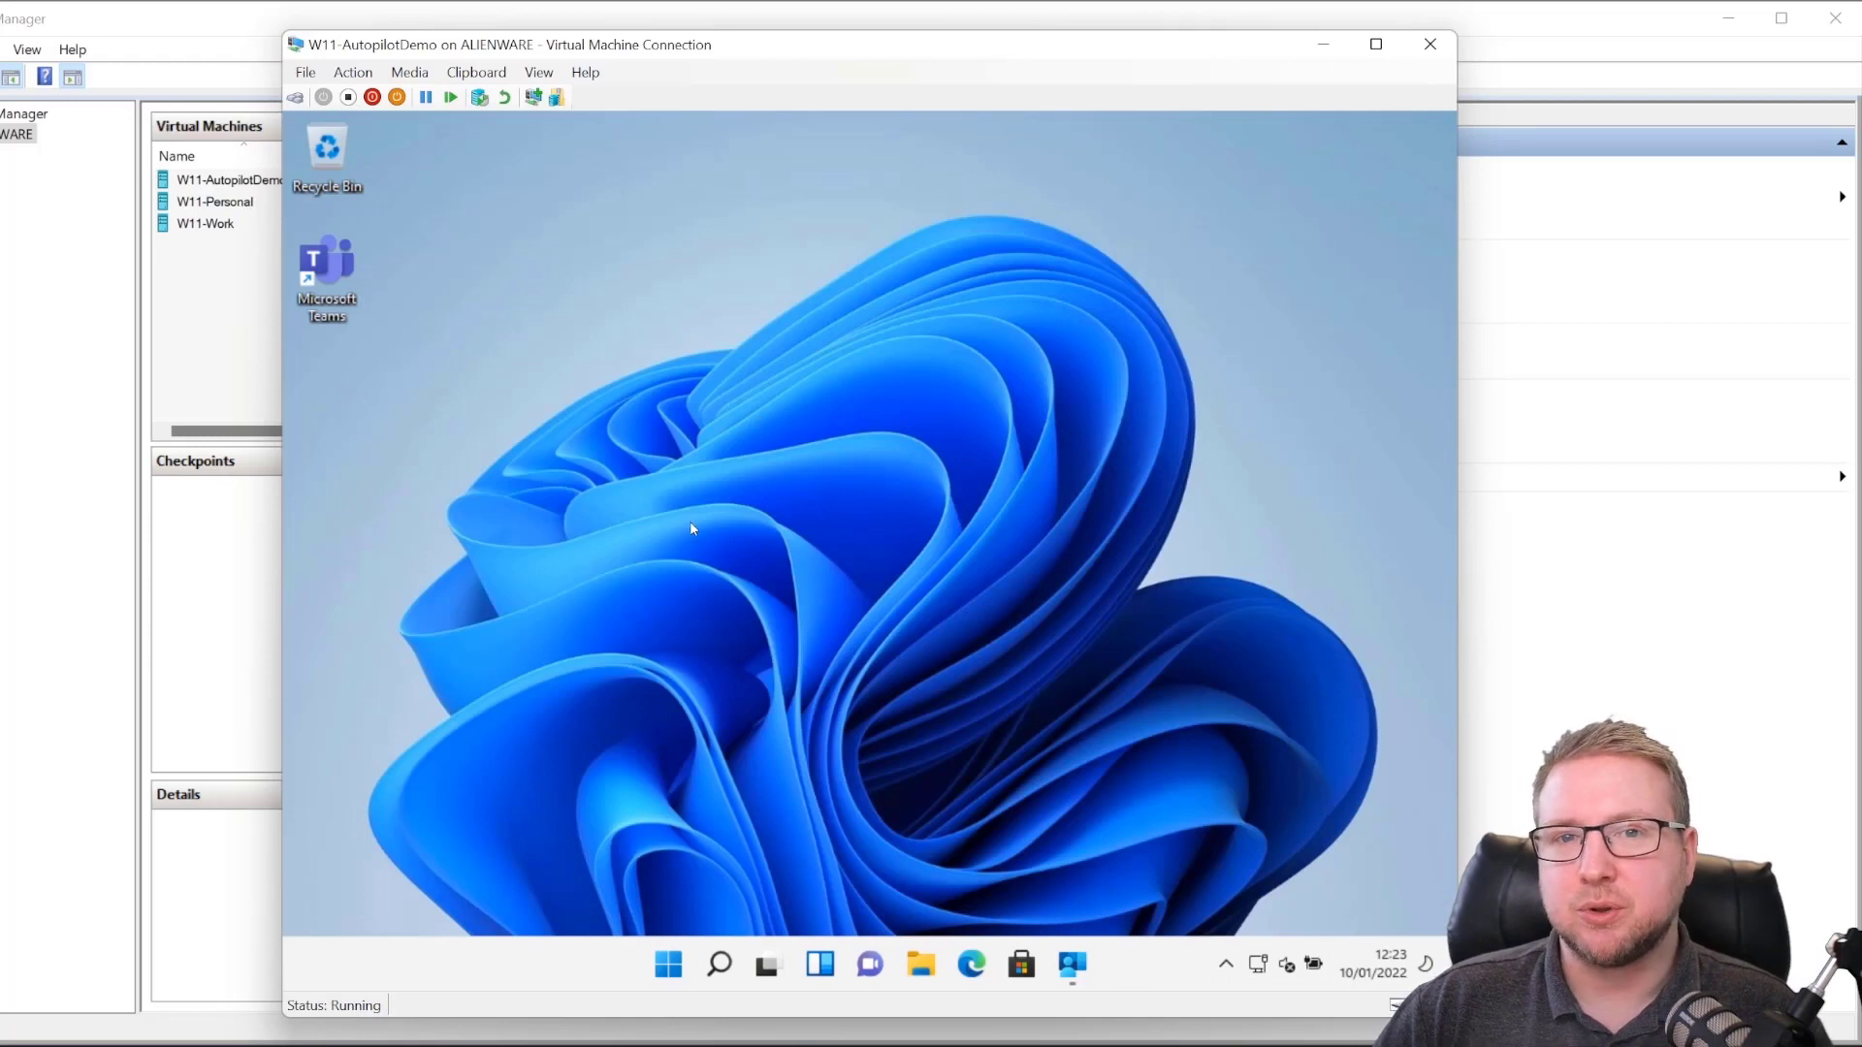